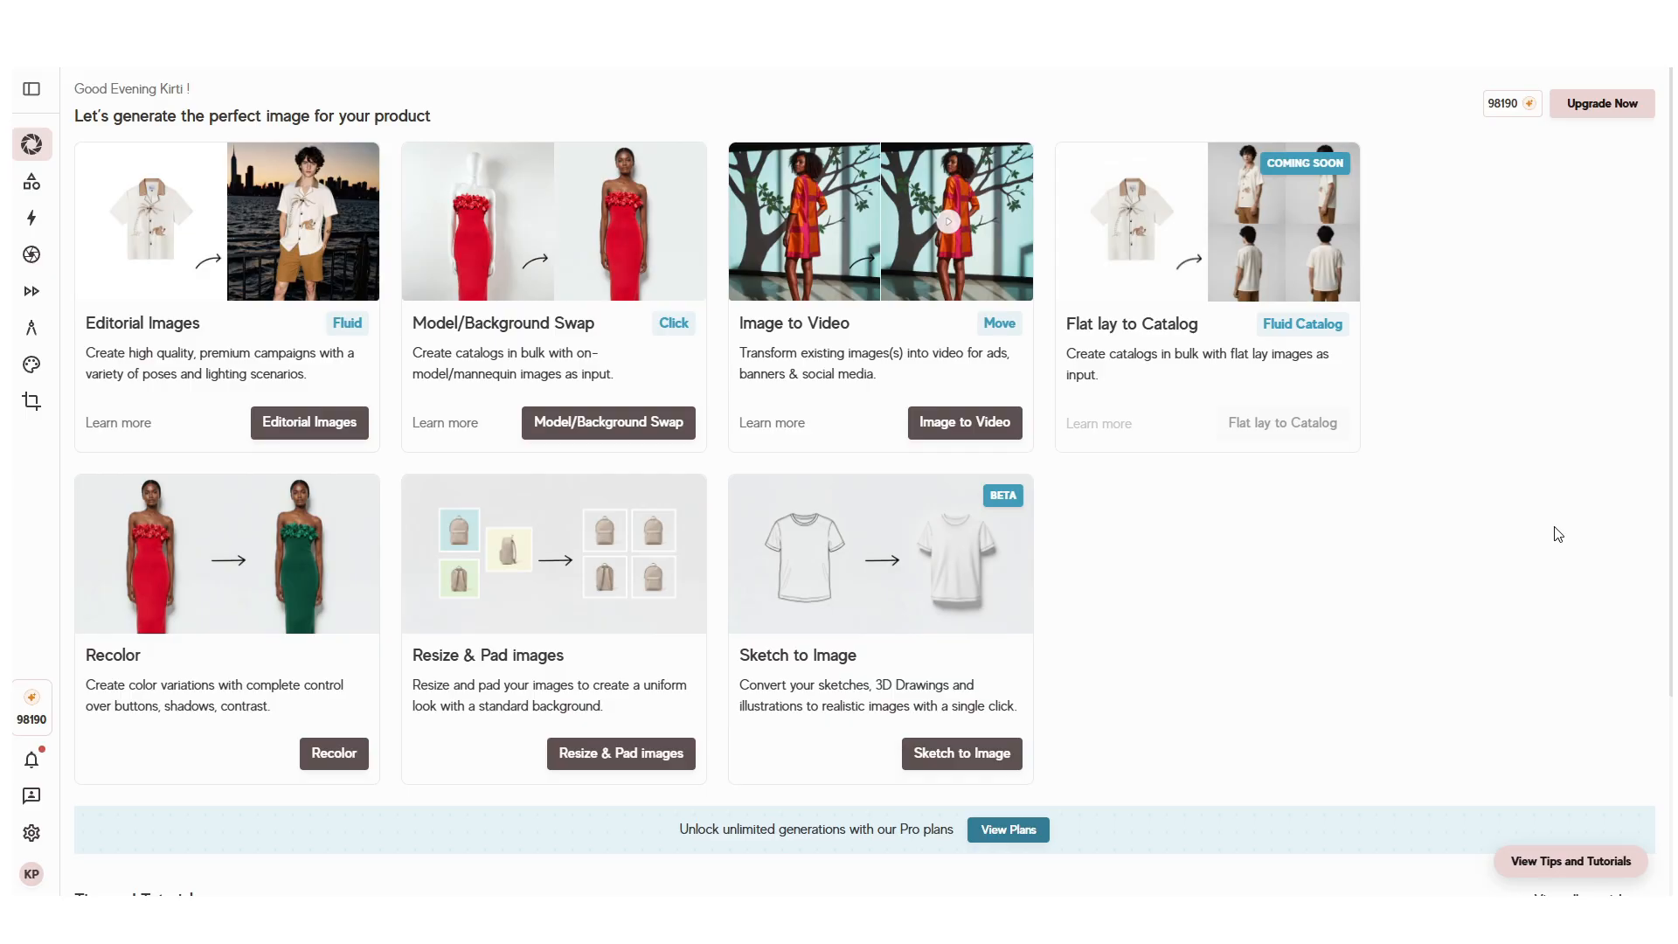
Step: Look over the home page's tools and tutorials and open the Image to Video tool
mouse_move(45, 142)
scroll(1318, 651, down, 2)
scroll(1316, 632, down, 1)
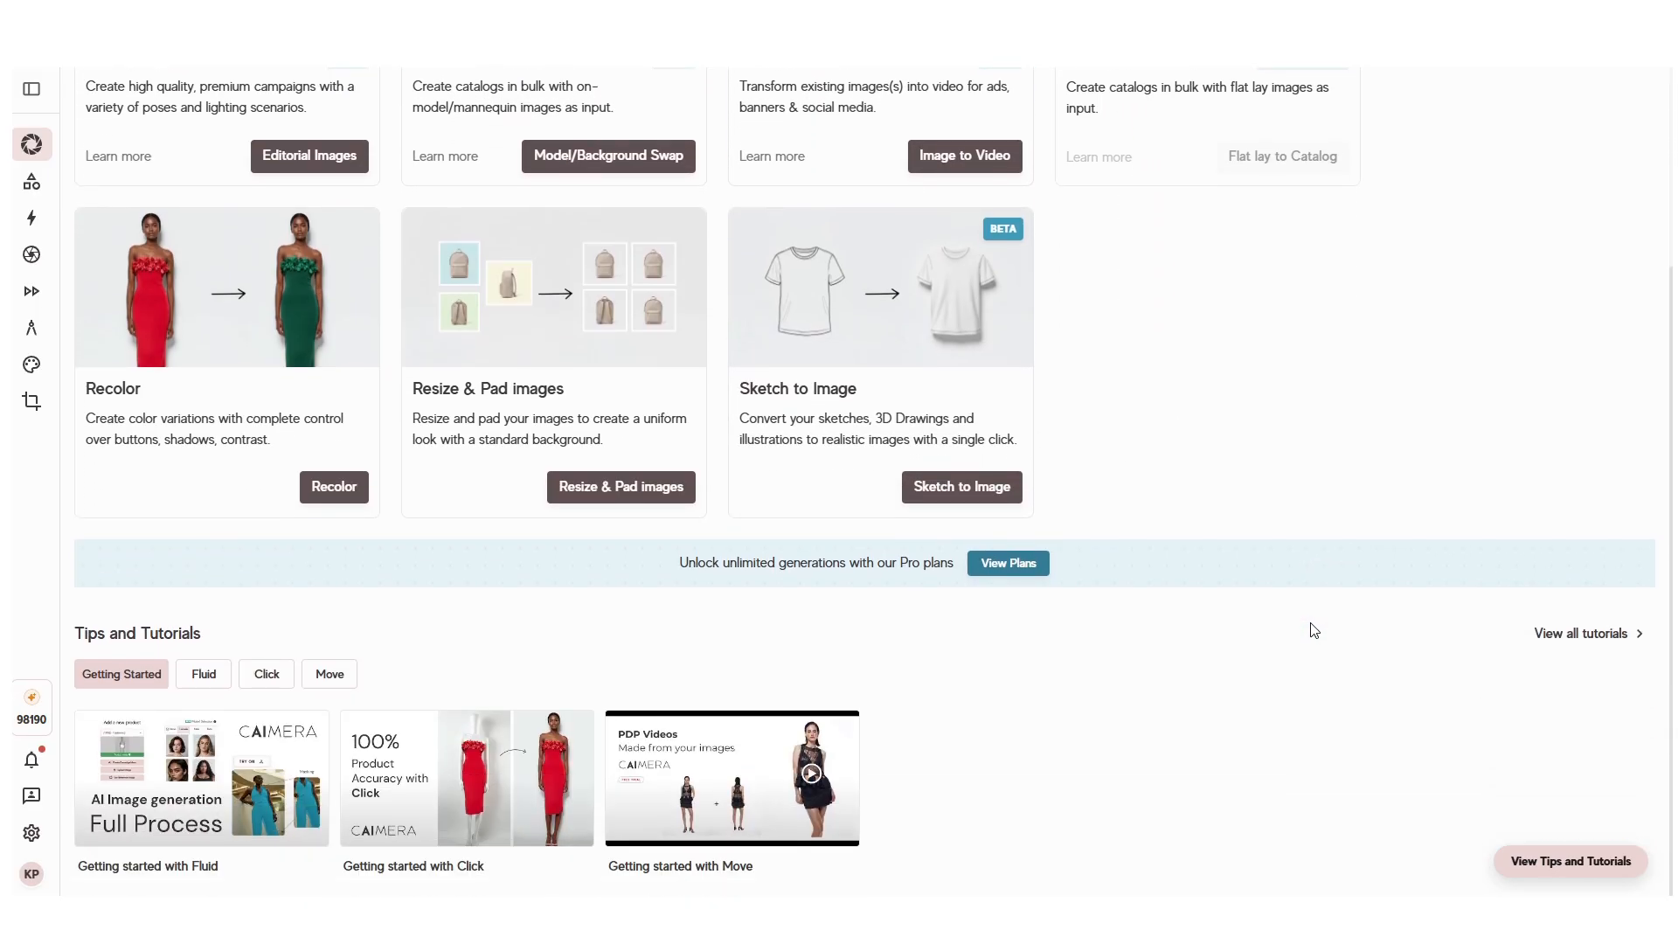
scroll(1314, 630, up, 3)
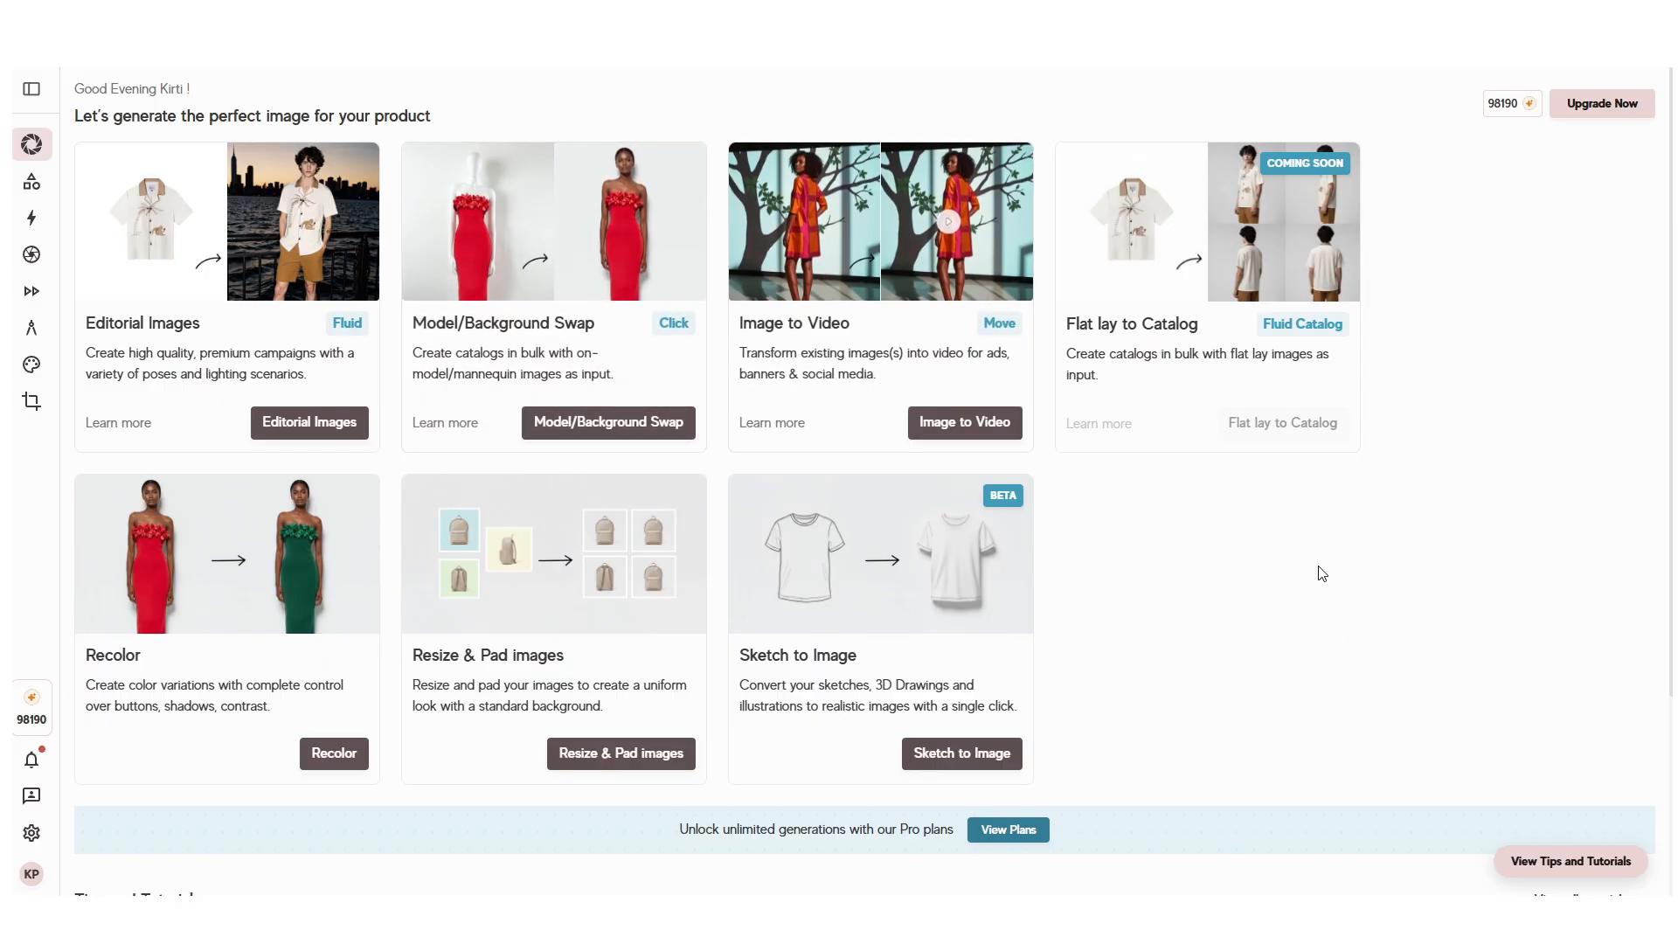
mouse_move(39, 293)
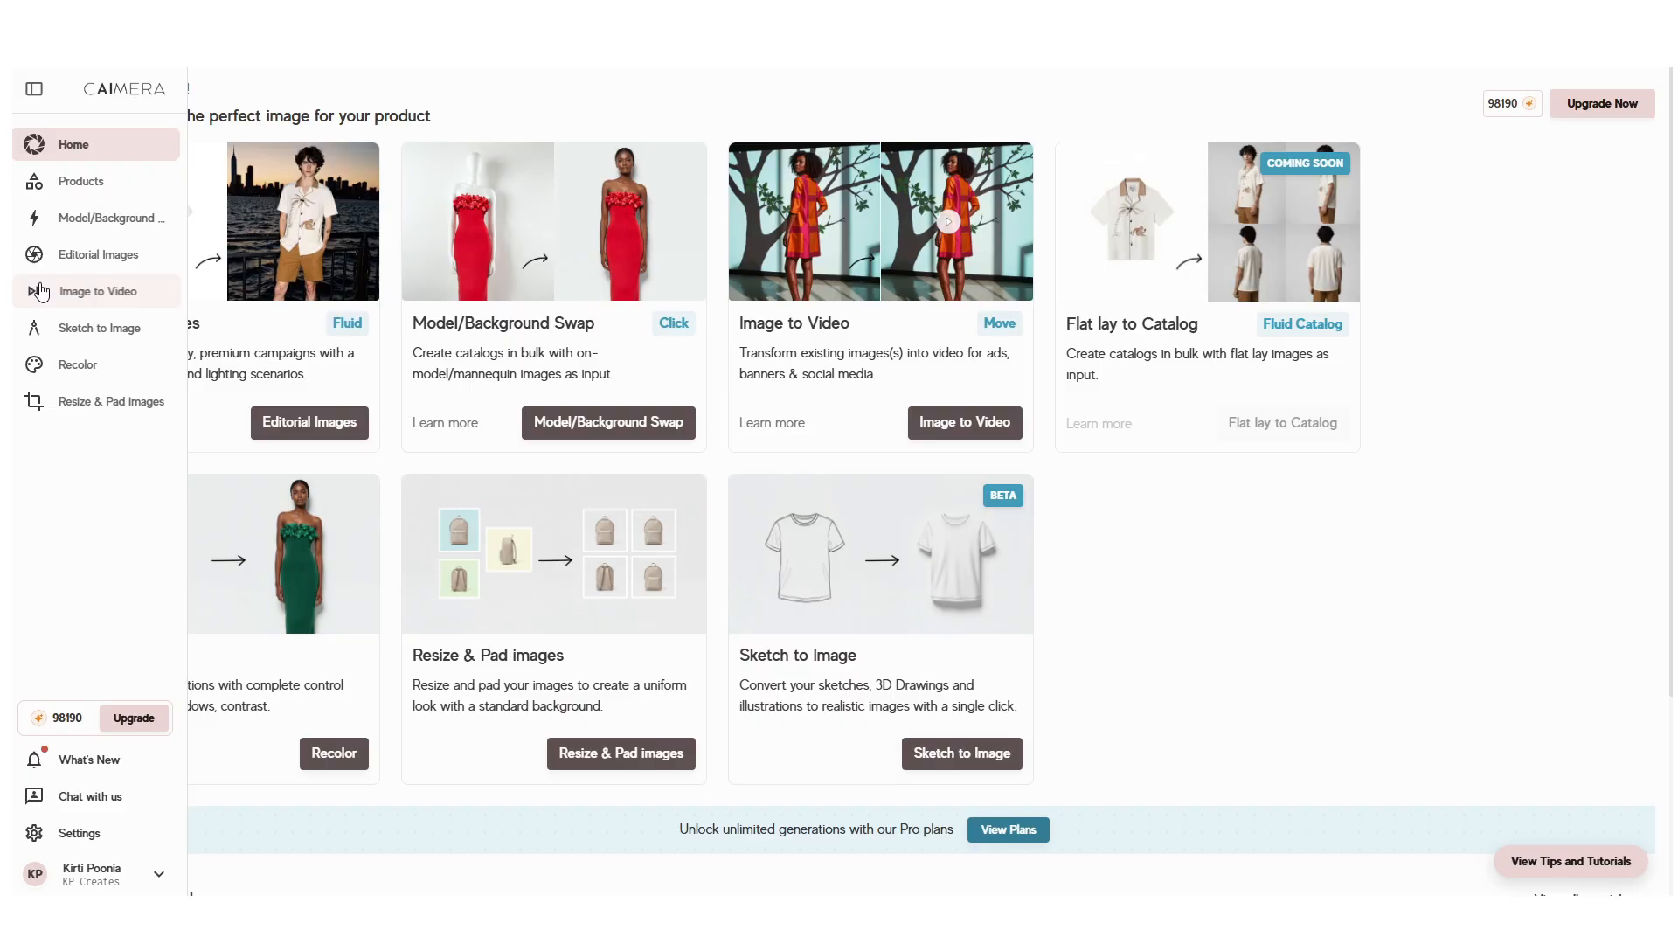
click(106, 302)
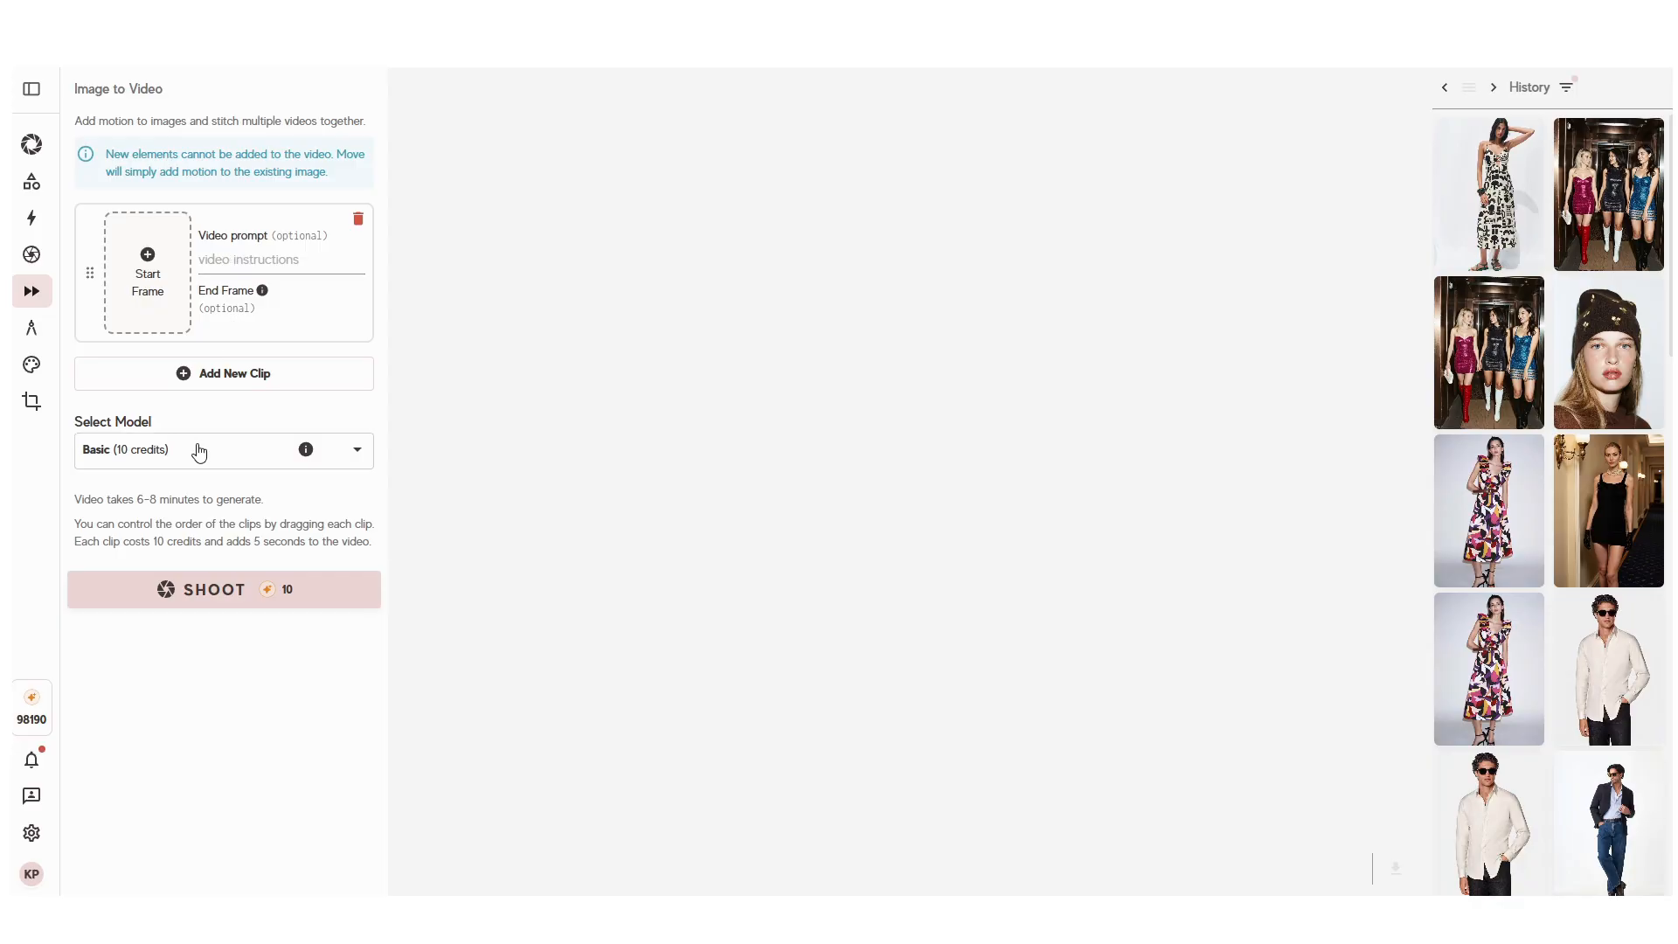
Step: Keep the Basic model, add the patterned-dress model photo as the clip's start frame and generate the video
click(219, 454)
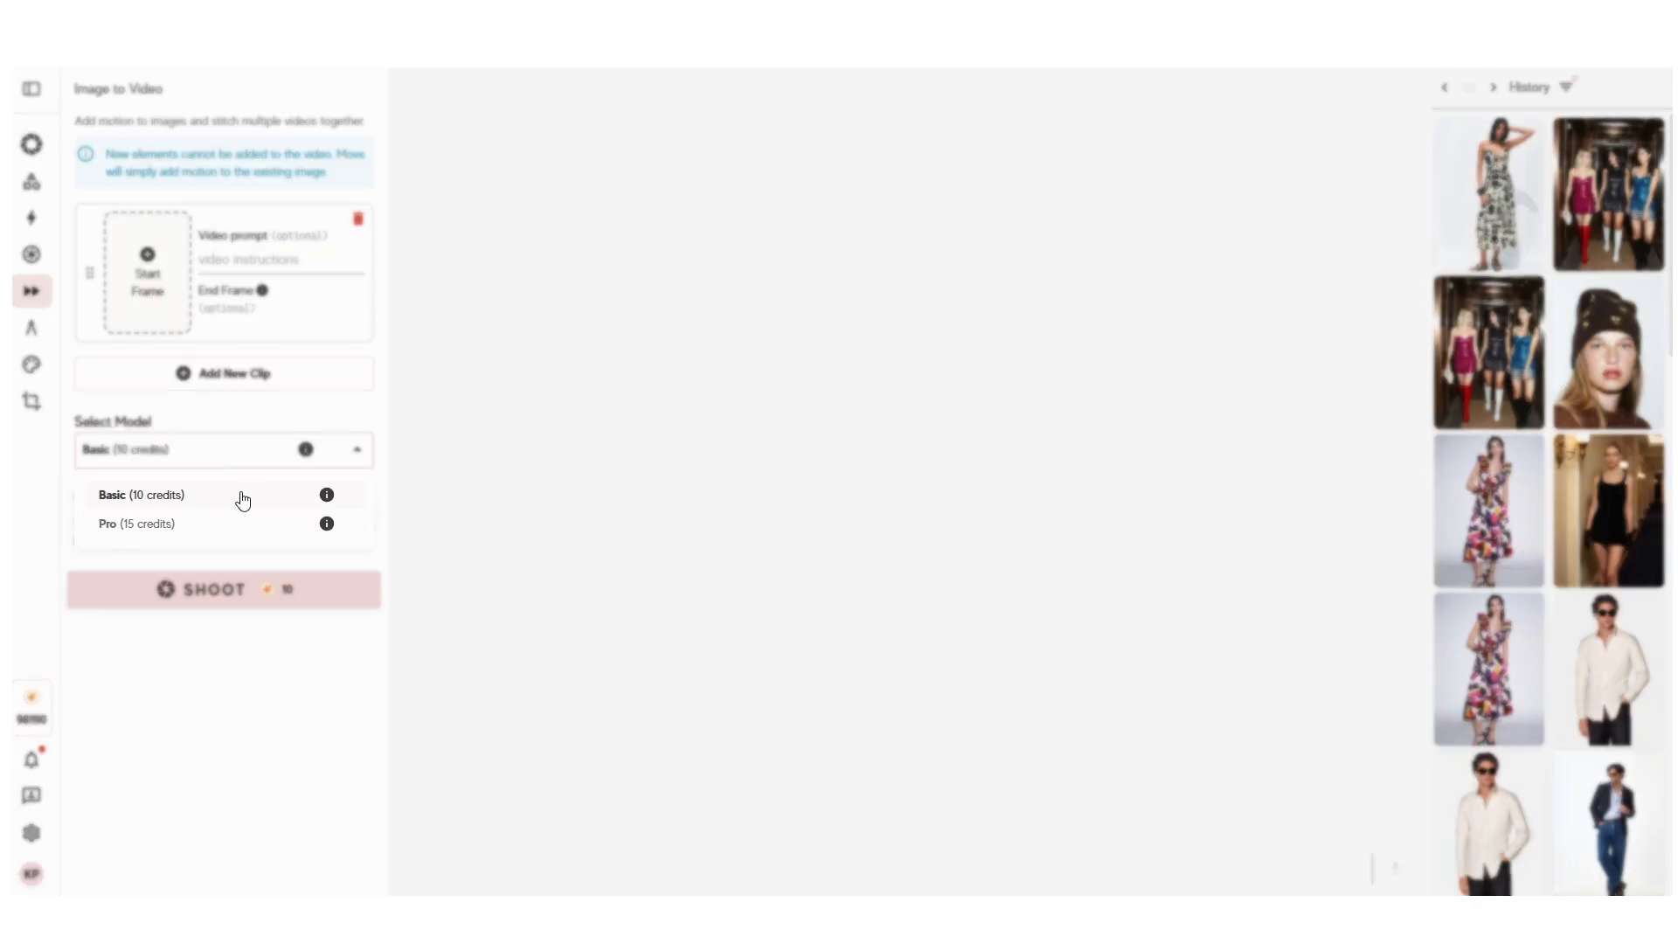
click(223, 422)
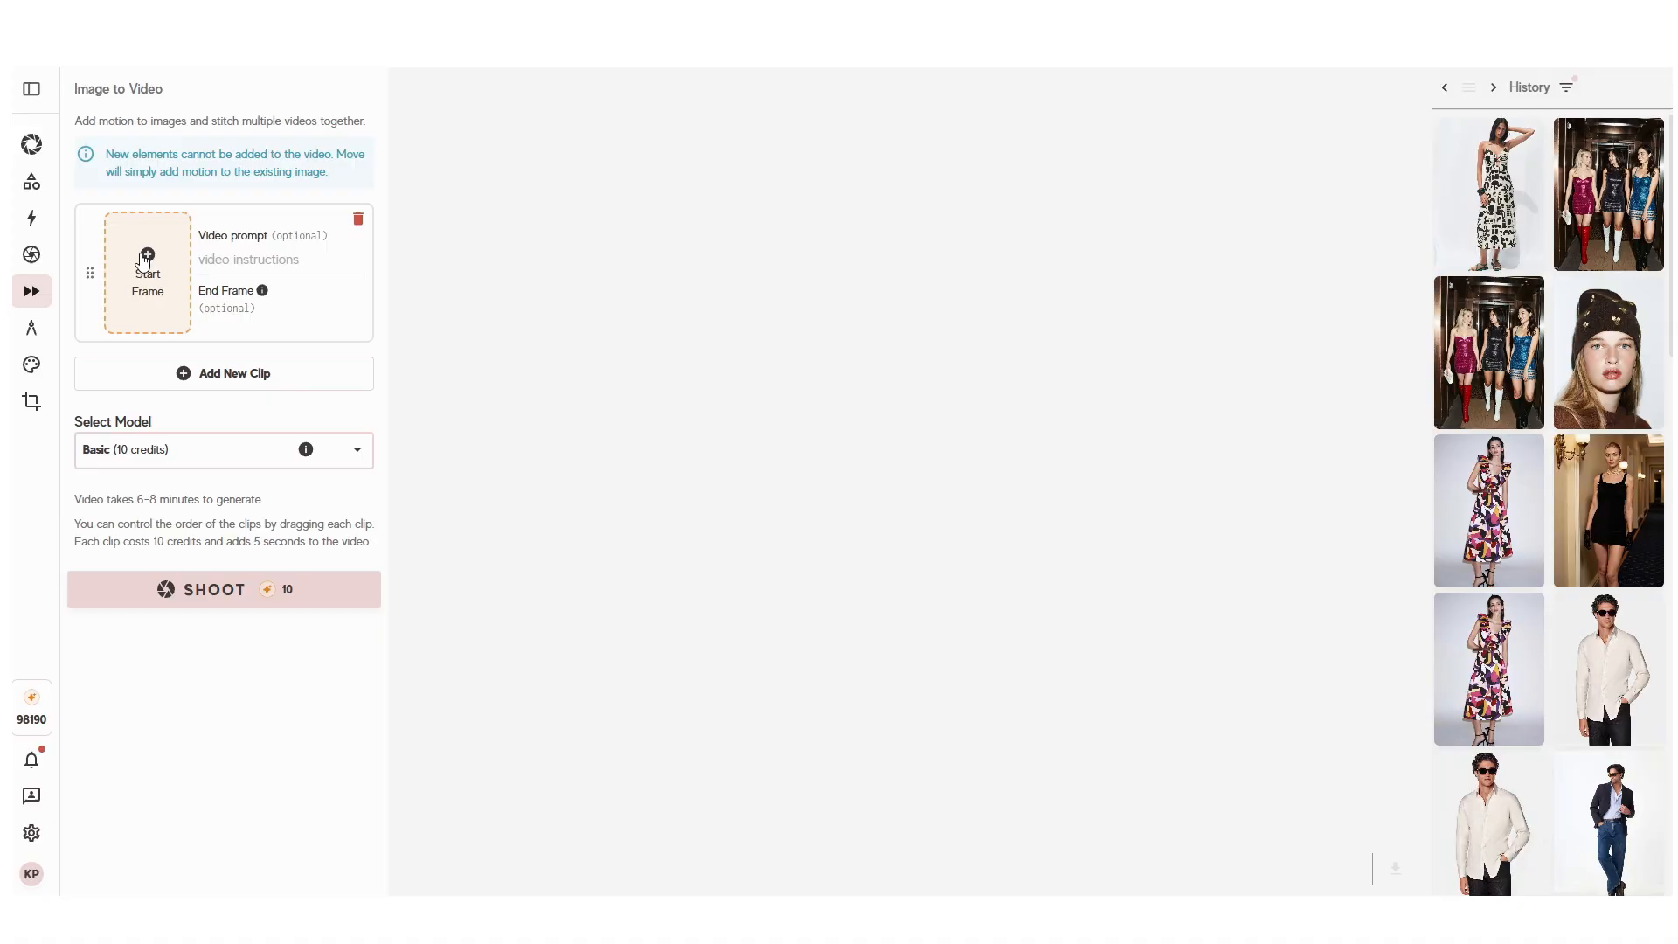
click(145, 260)
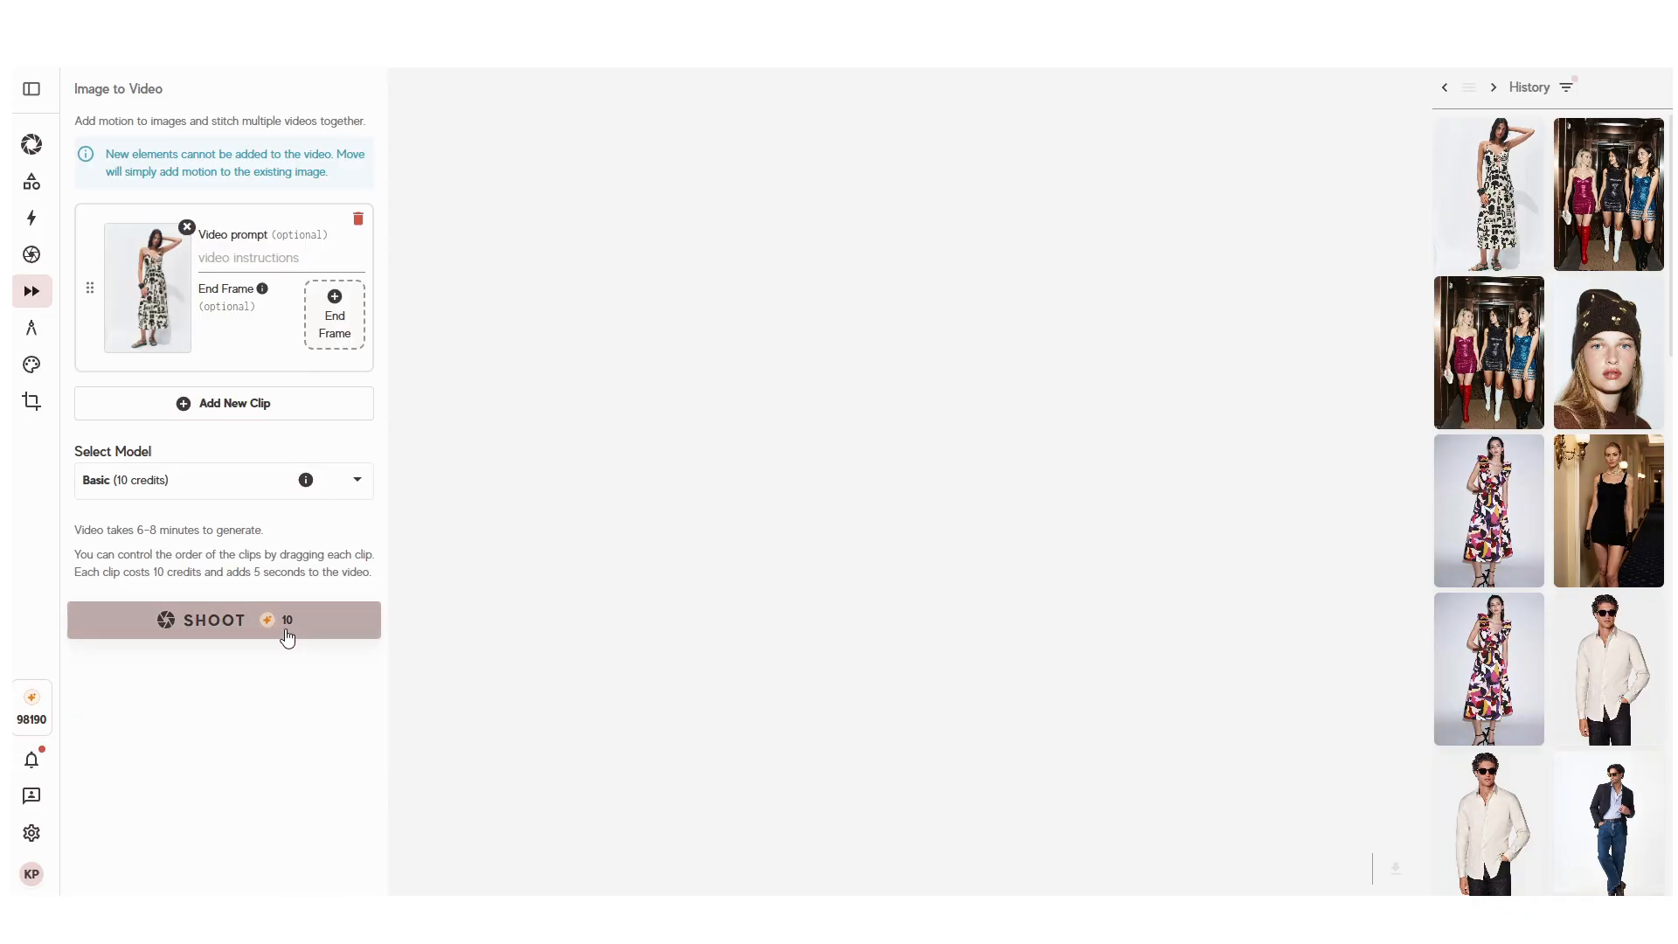
click(287, 637)
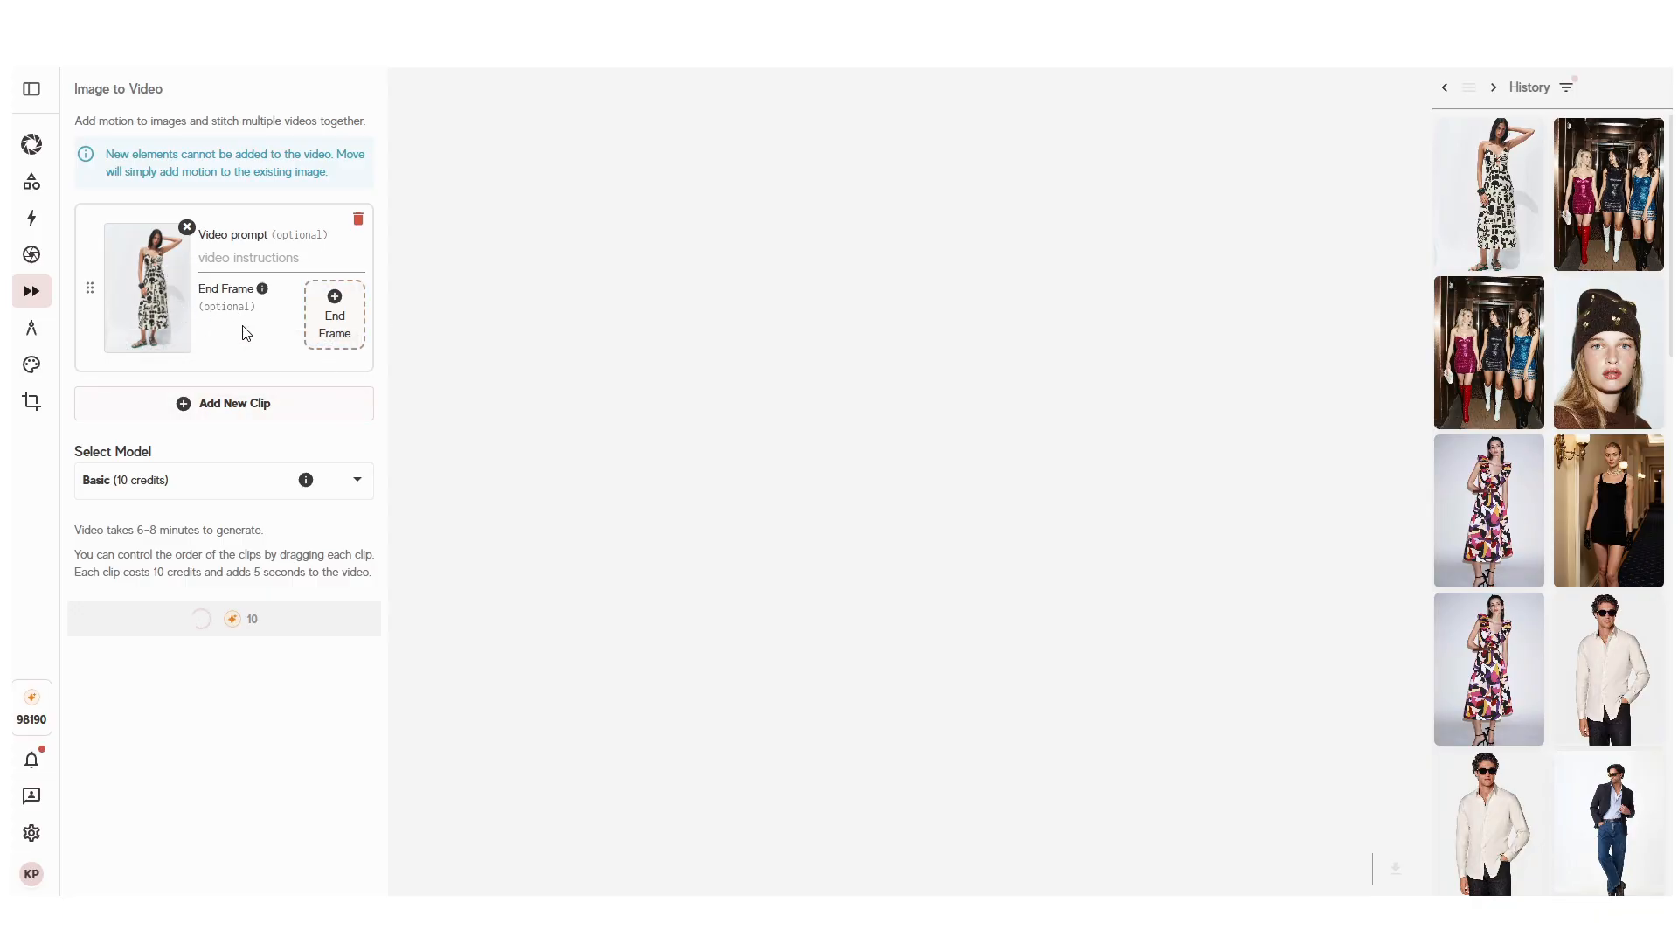
Step: Play the earlier three-clip patterned-dress video from the history and reopen the generation in progress
click(234, 261)
click(1494, 196)
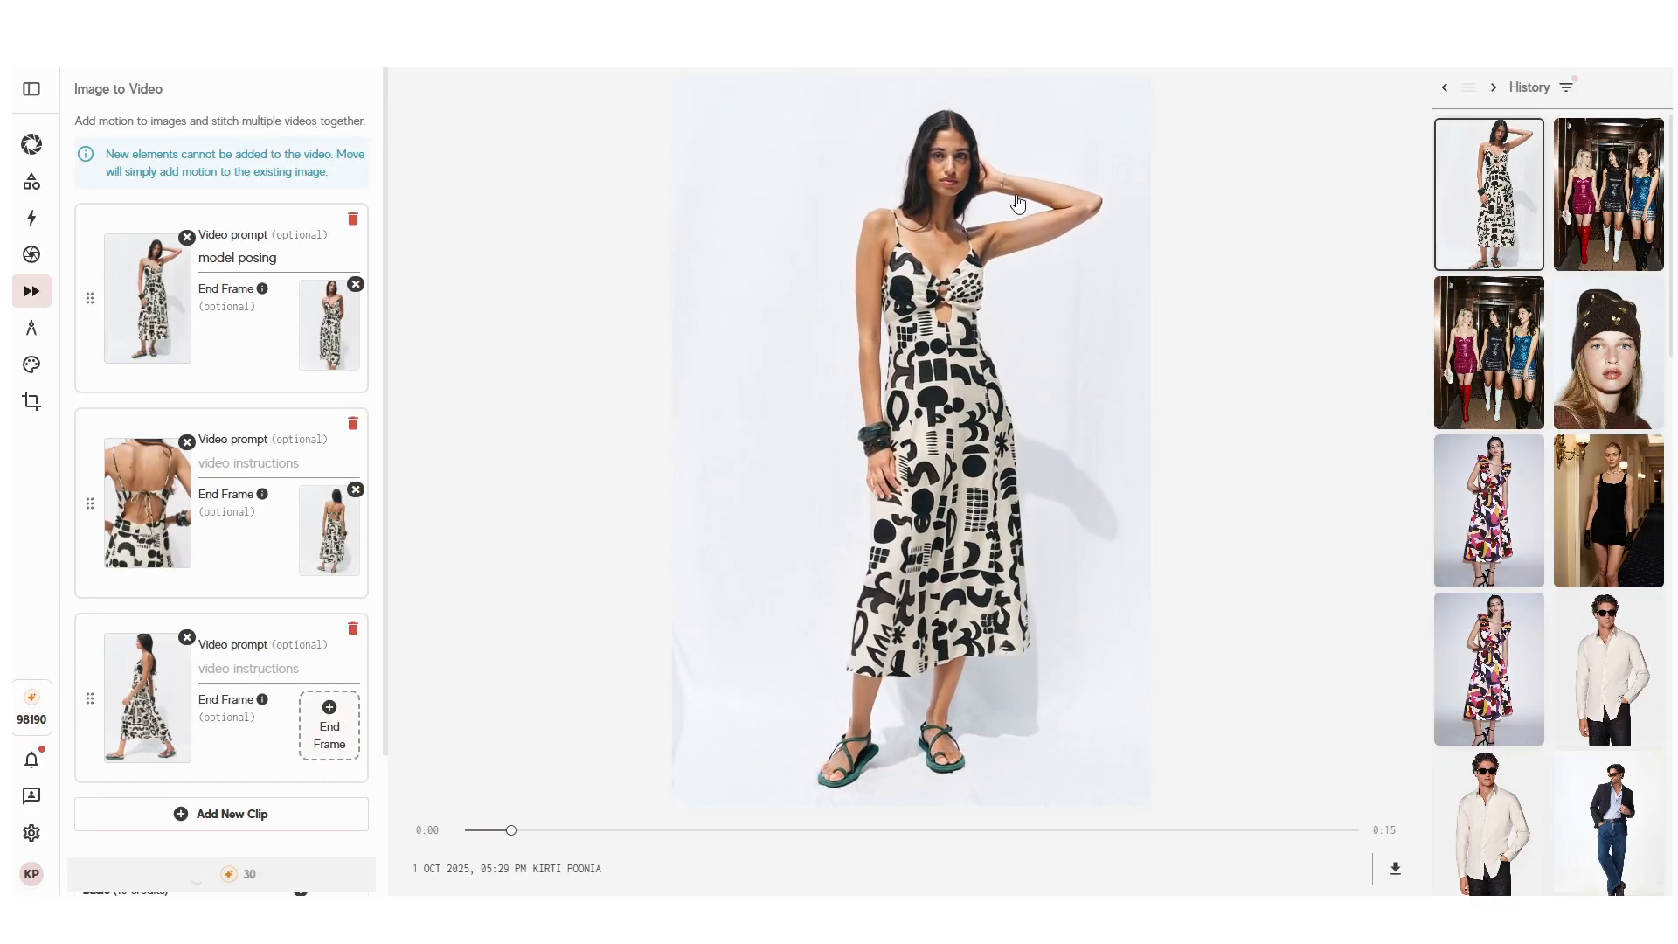
click(1631, 204)
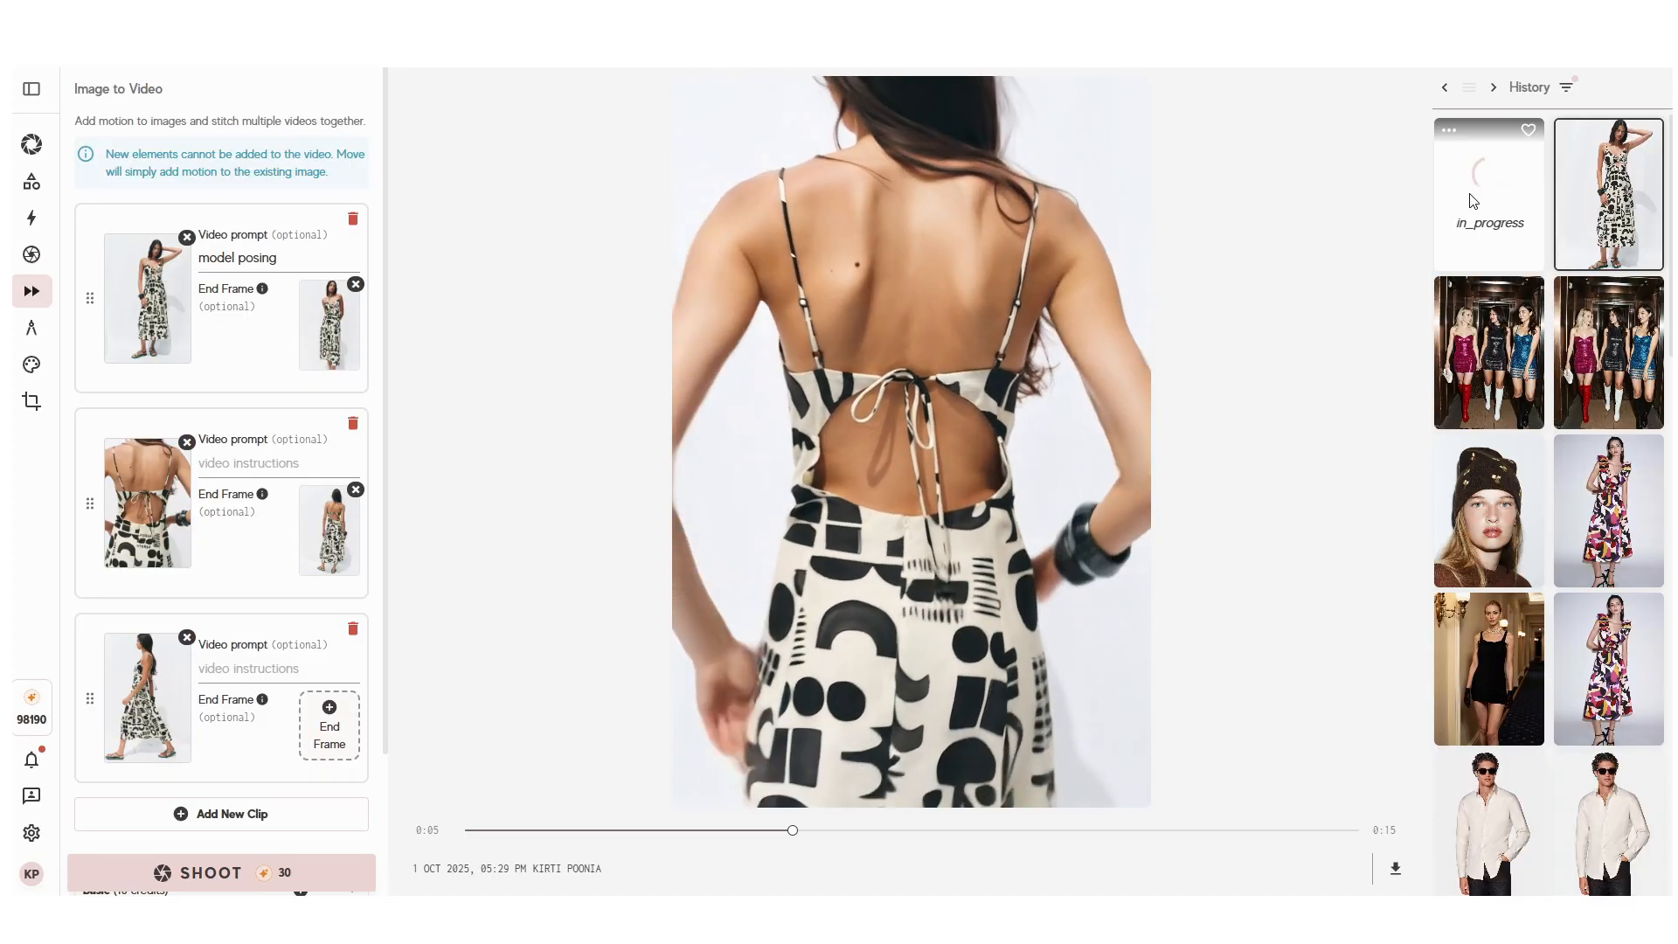
click(1474, 201)
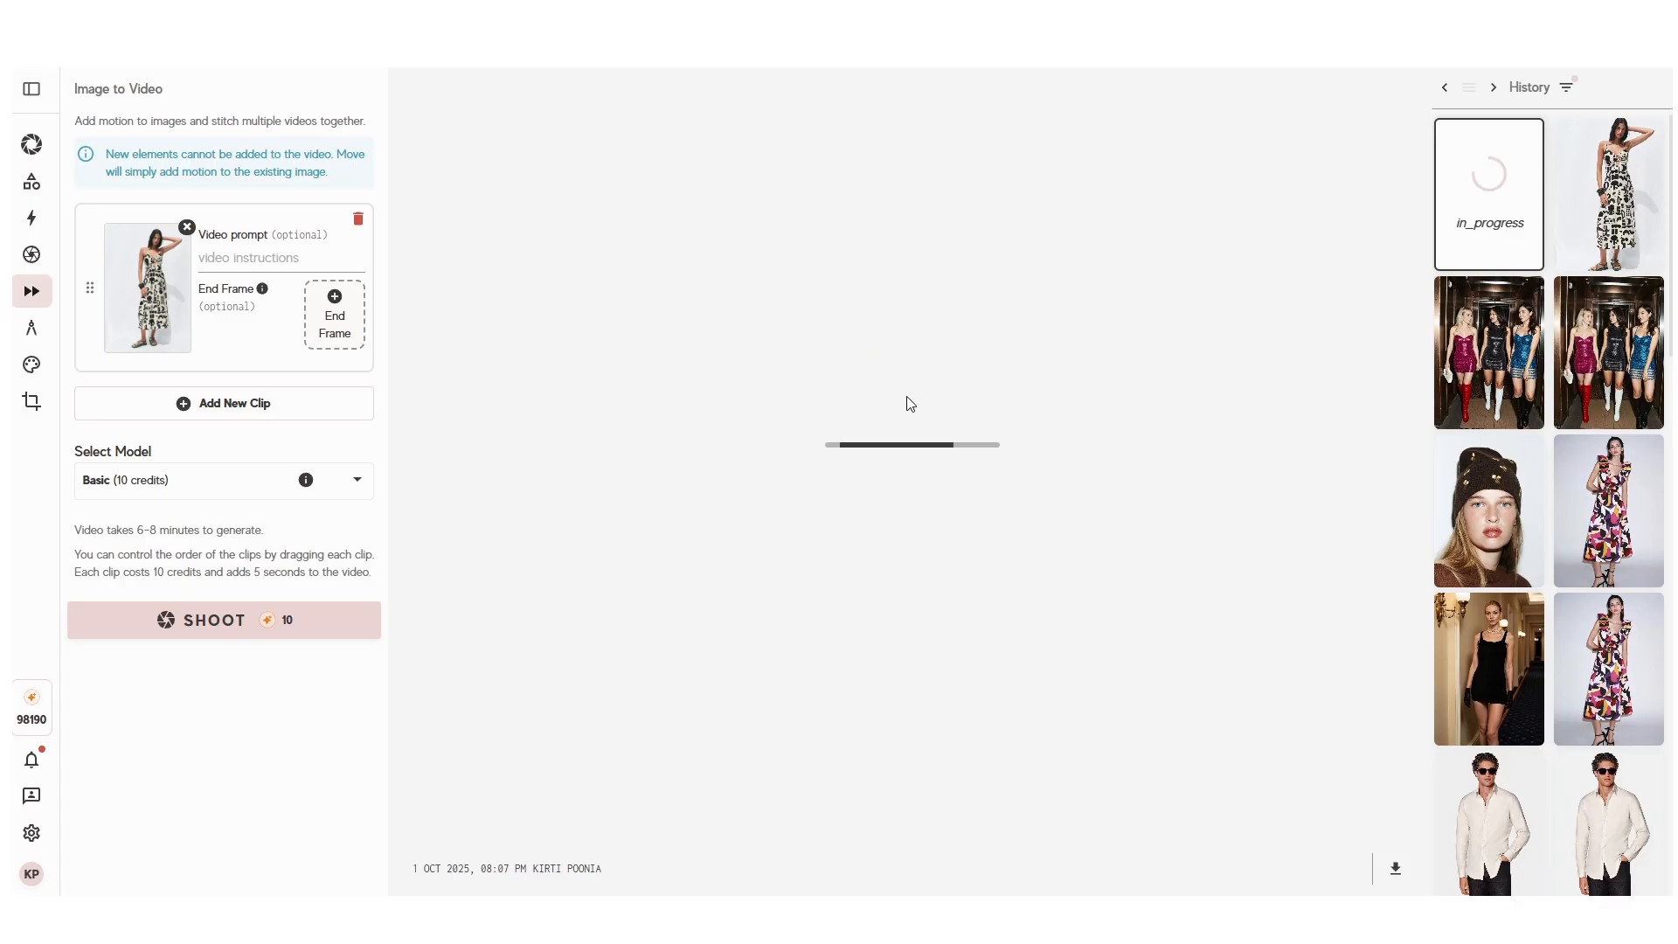
Step: Clear the clip, set a patterned-dress model photo as its start frame and add a second pose as the end frame
click(358, 220)
click(256, 221)
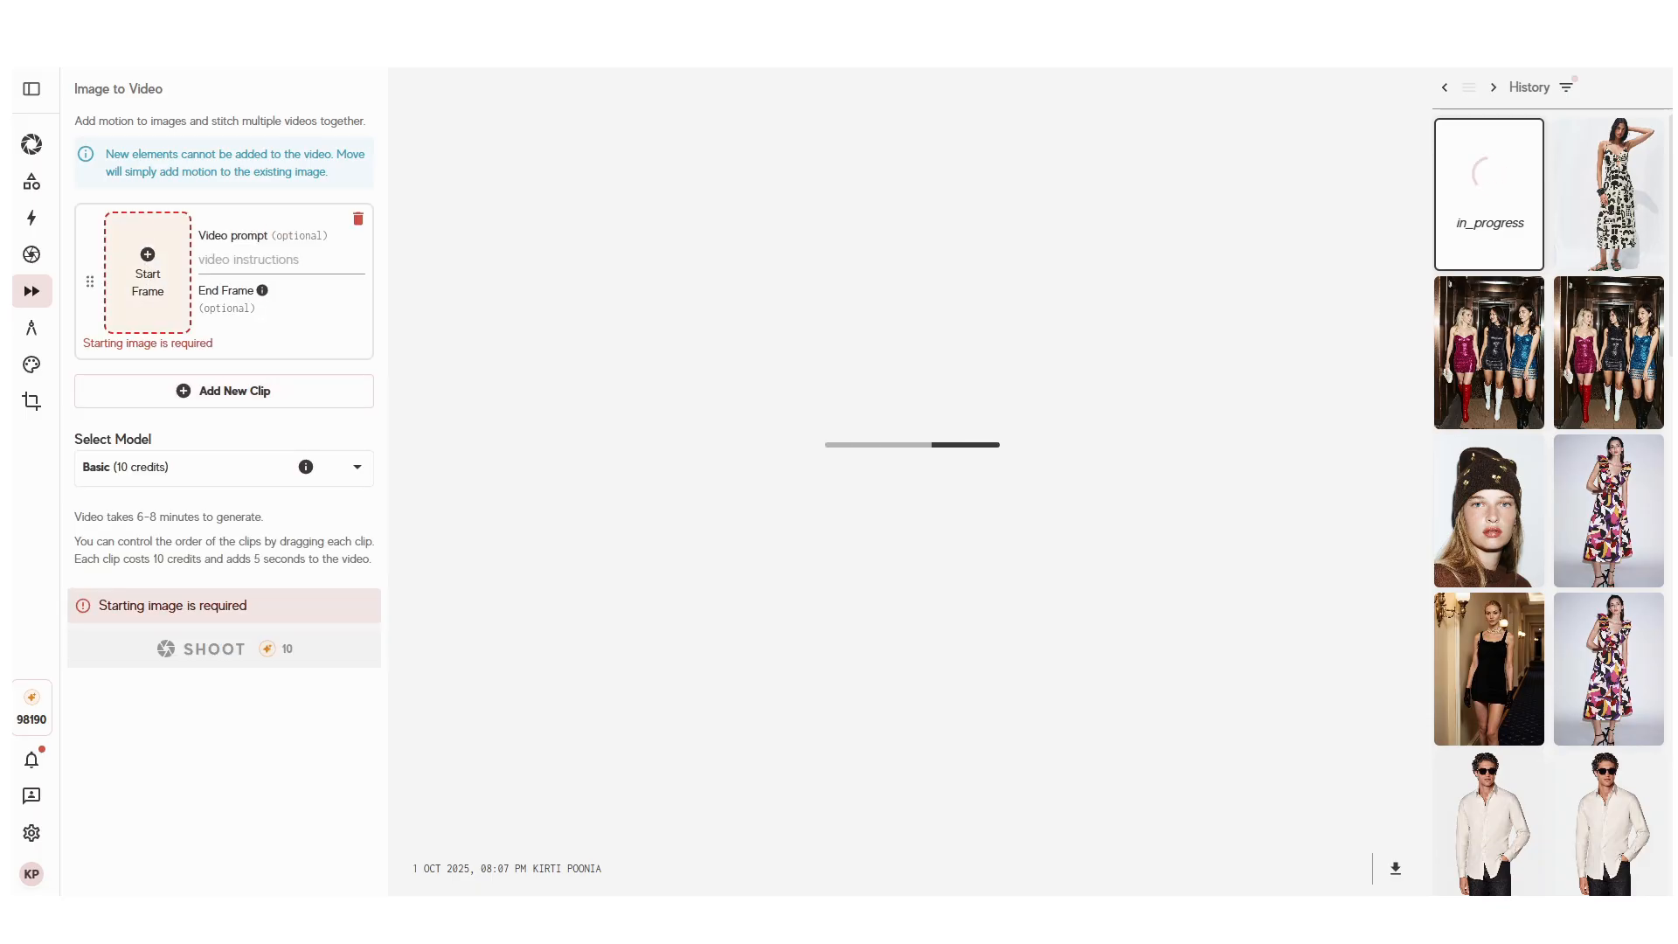
click(1647, 224)
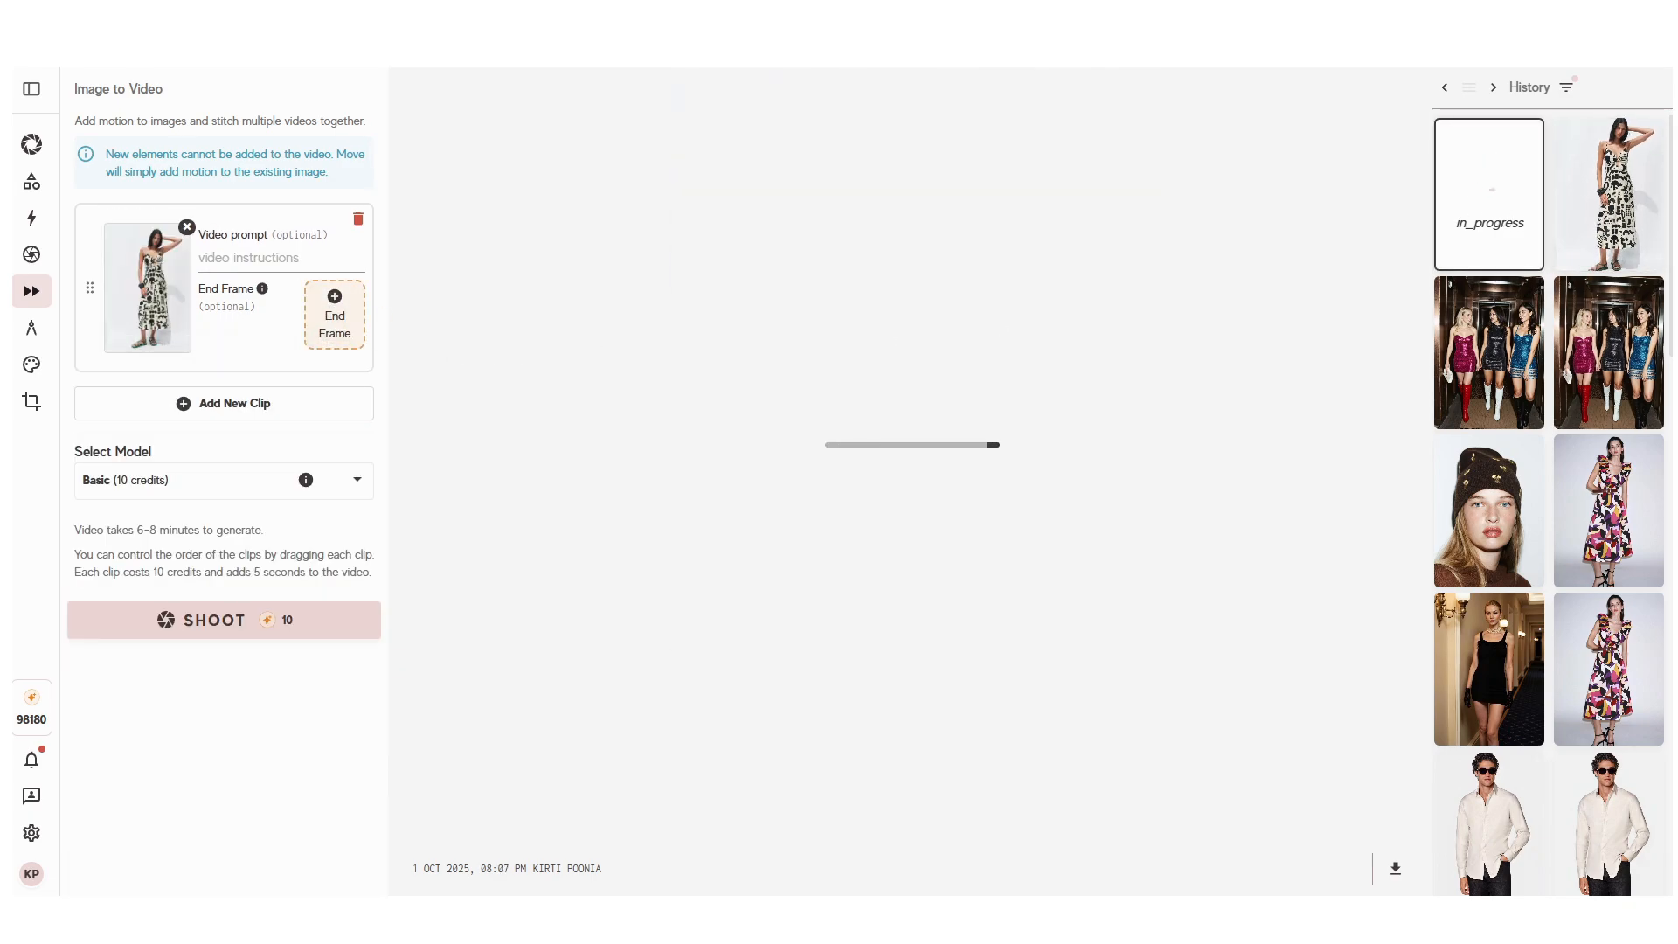
click(335, 314)
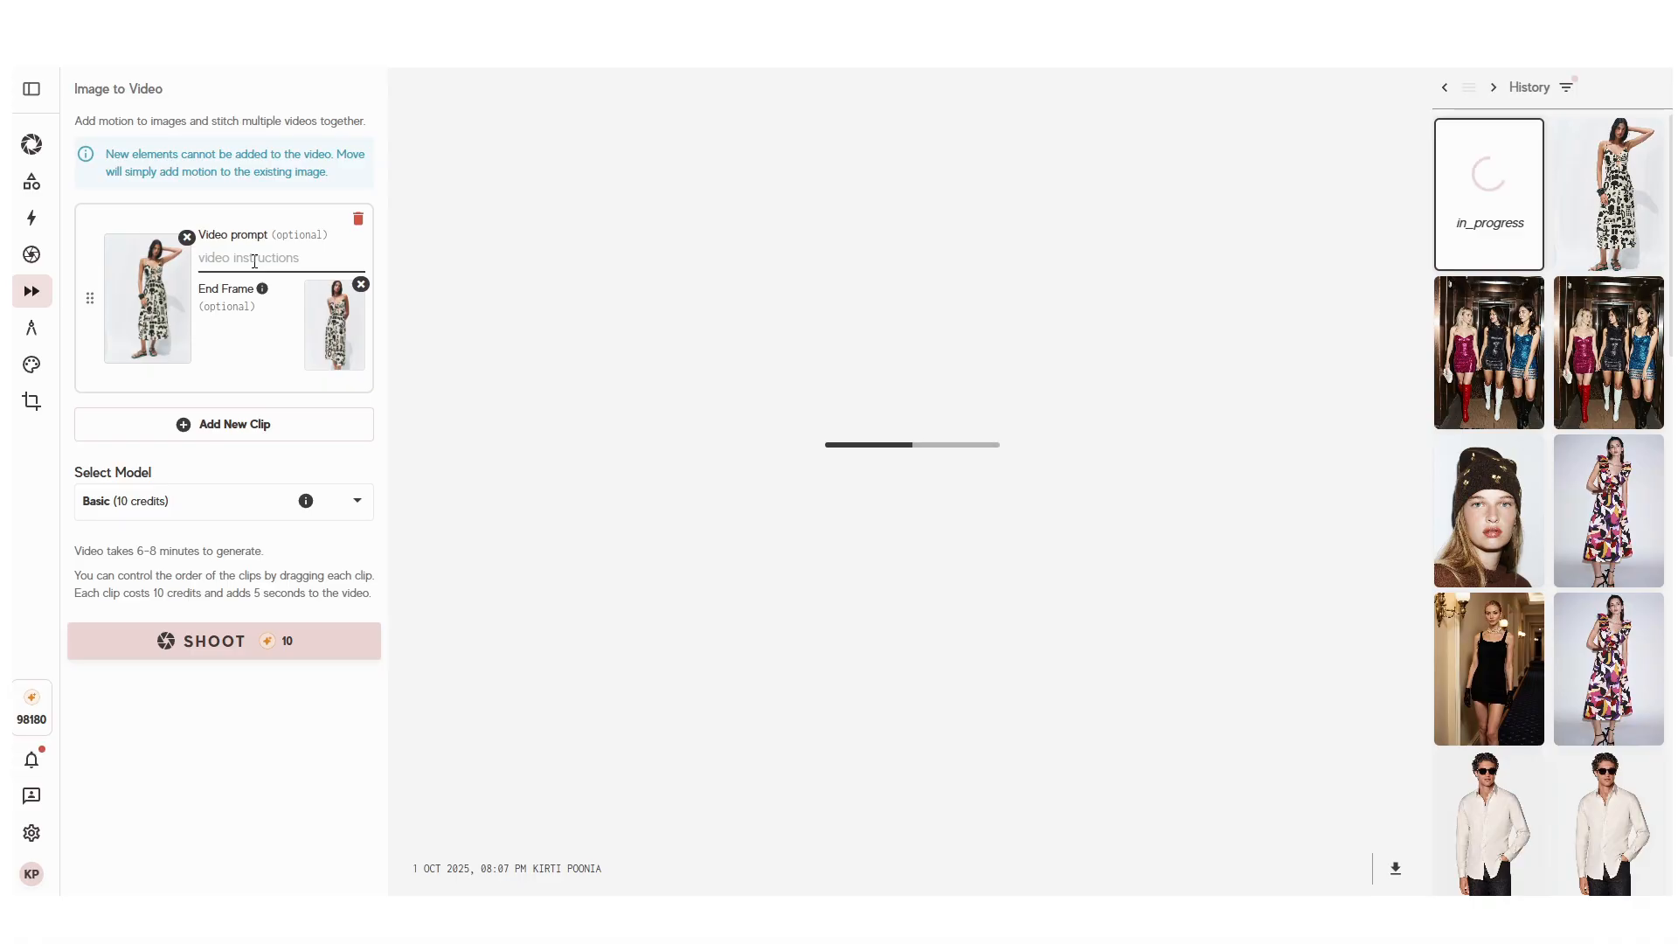
Step: Set the clip's video prompt to "model posing" and generate the video
click(255, 261)
text(model posing)
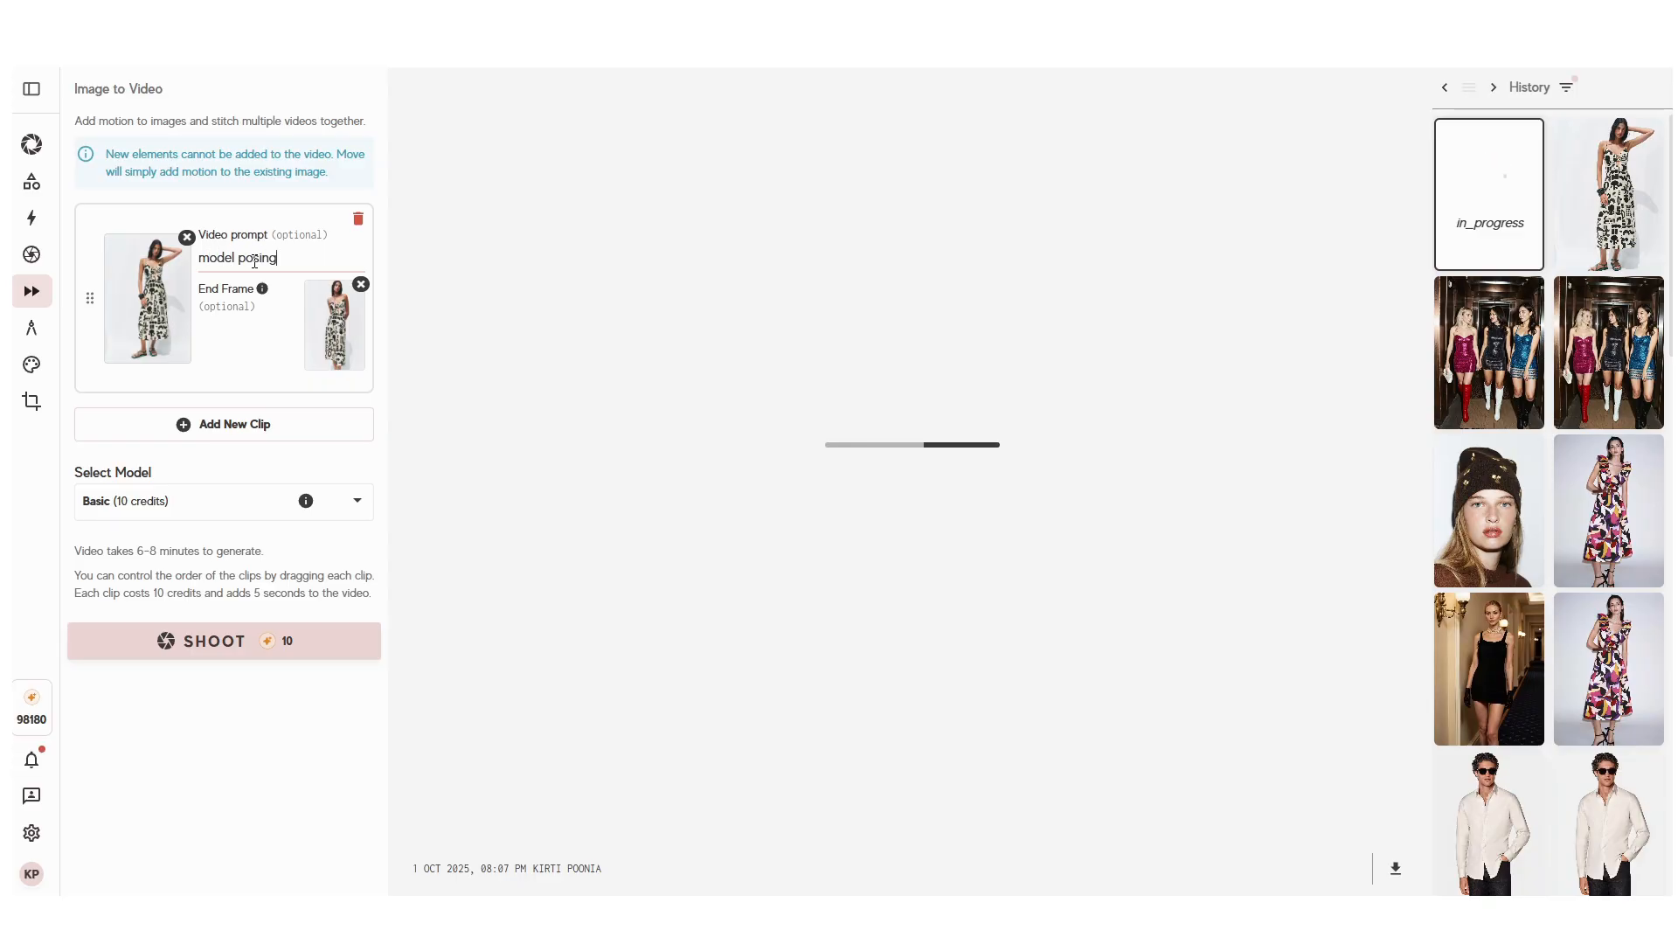
click(260, 640)
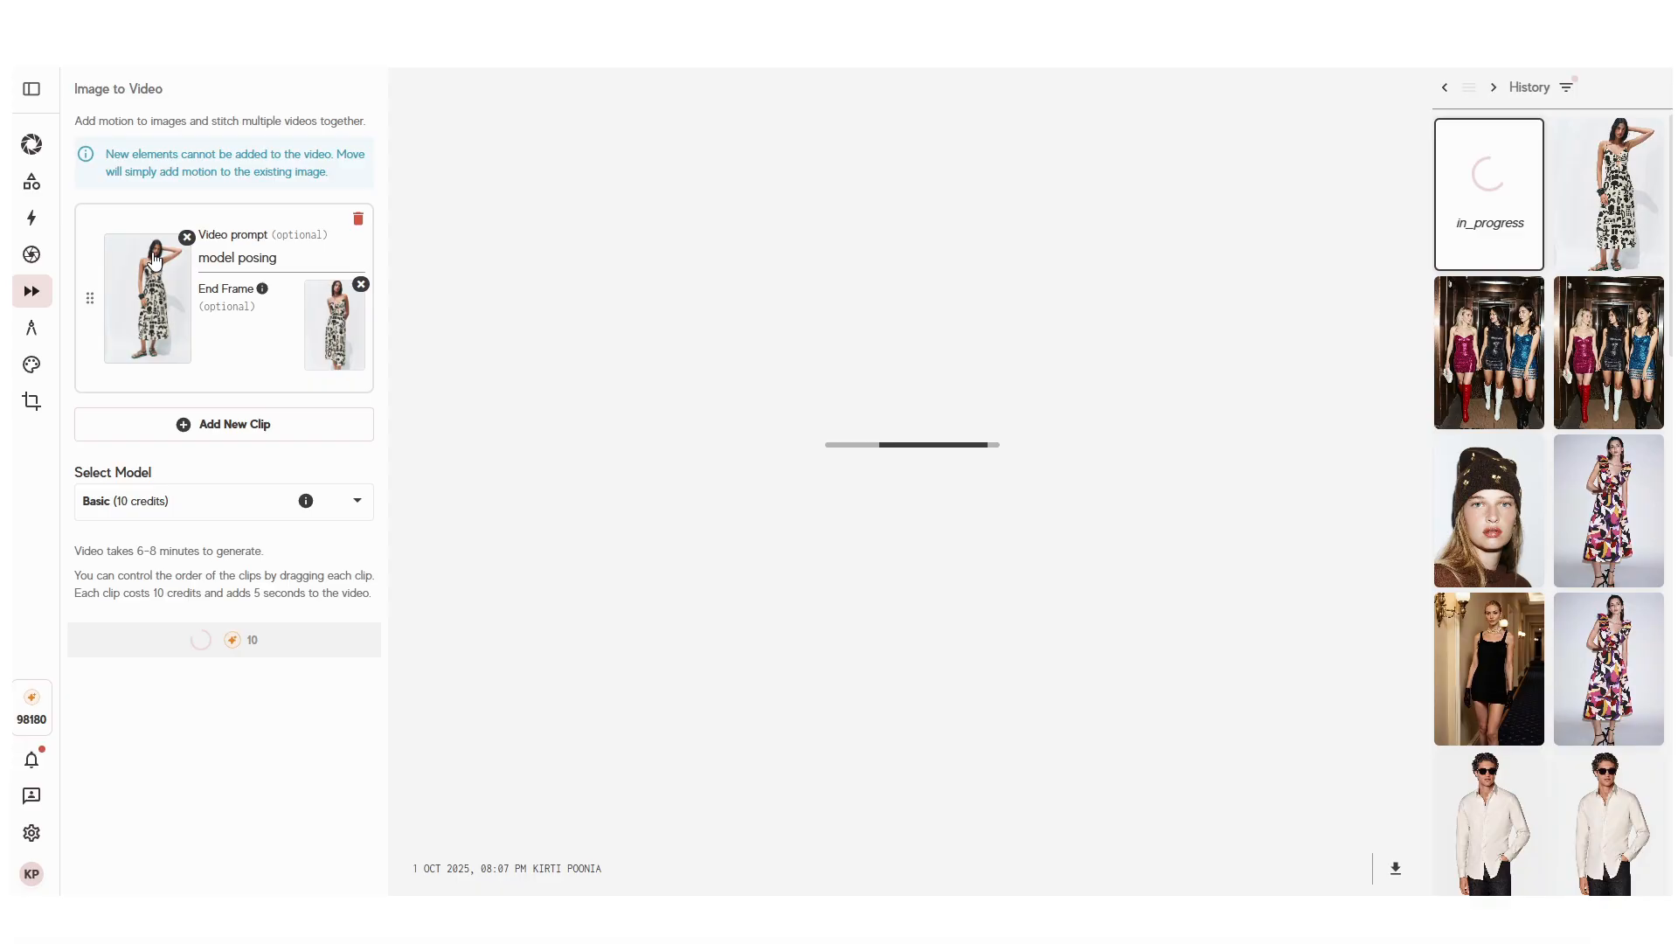
Step: Check the clip's prompt text and replay the earlier three-clip patterned-dress video from the history
click(286, 258)
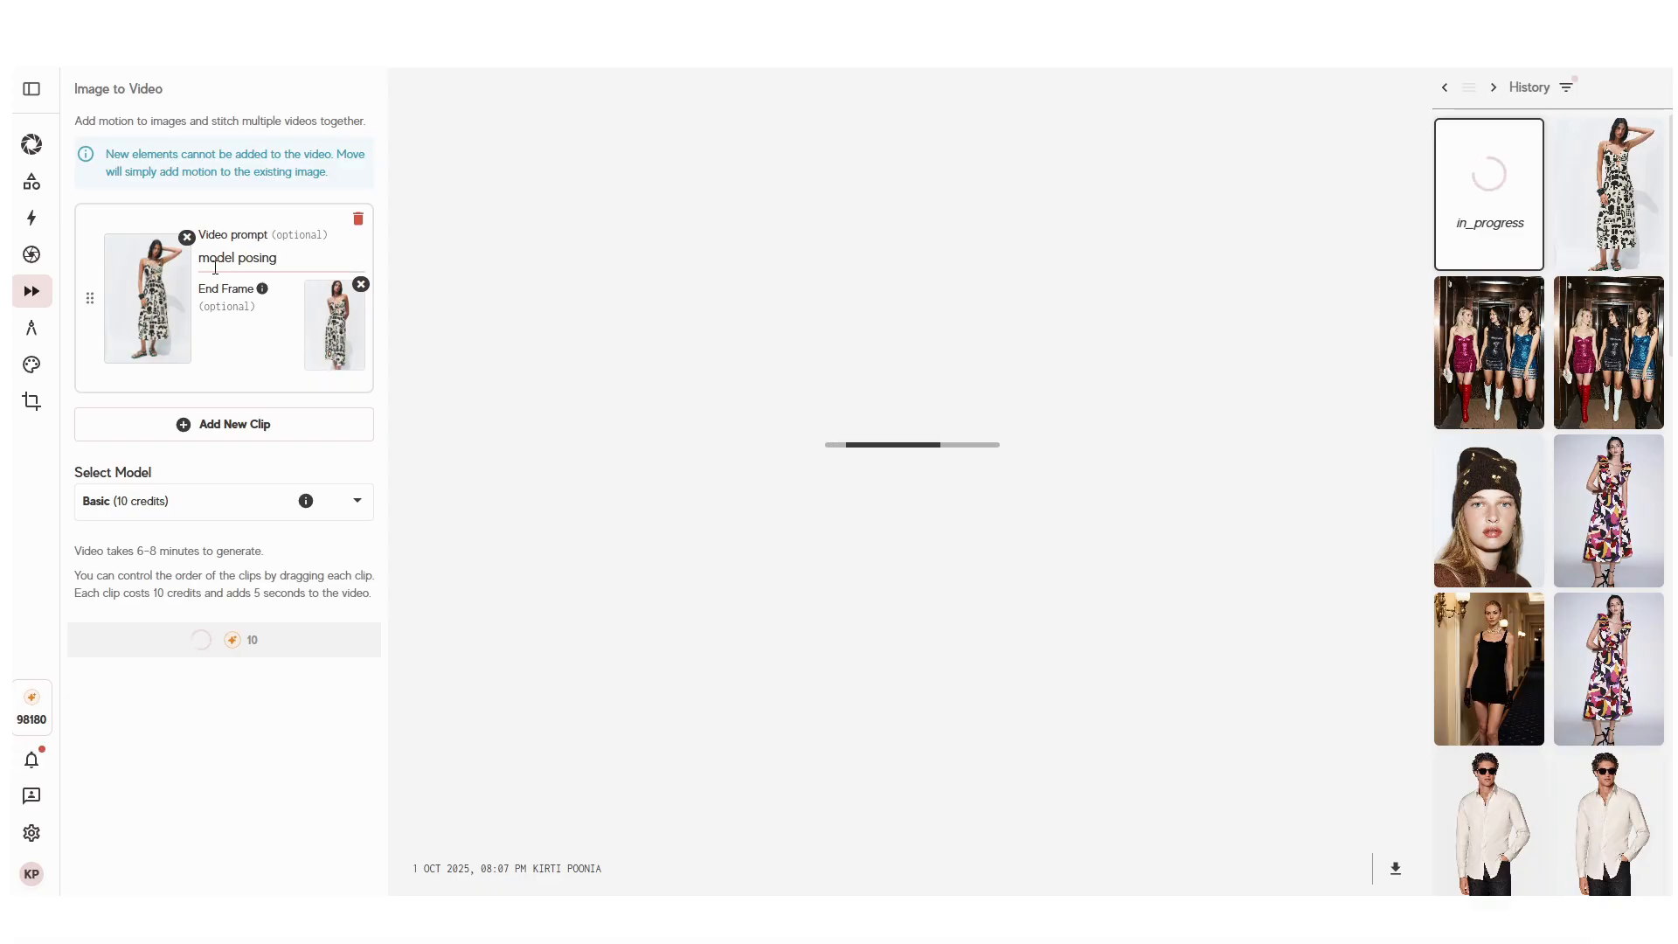
drag(201, 258, 259, 259)
click(299, 259)
click(1637, 221)
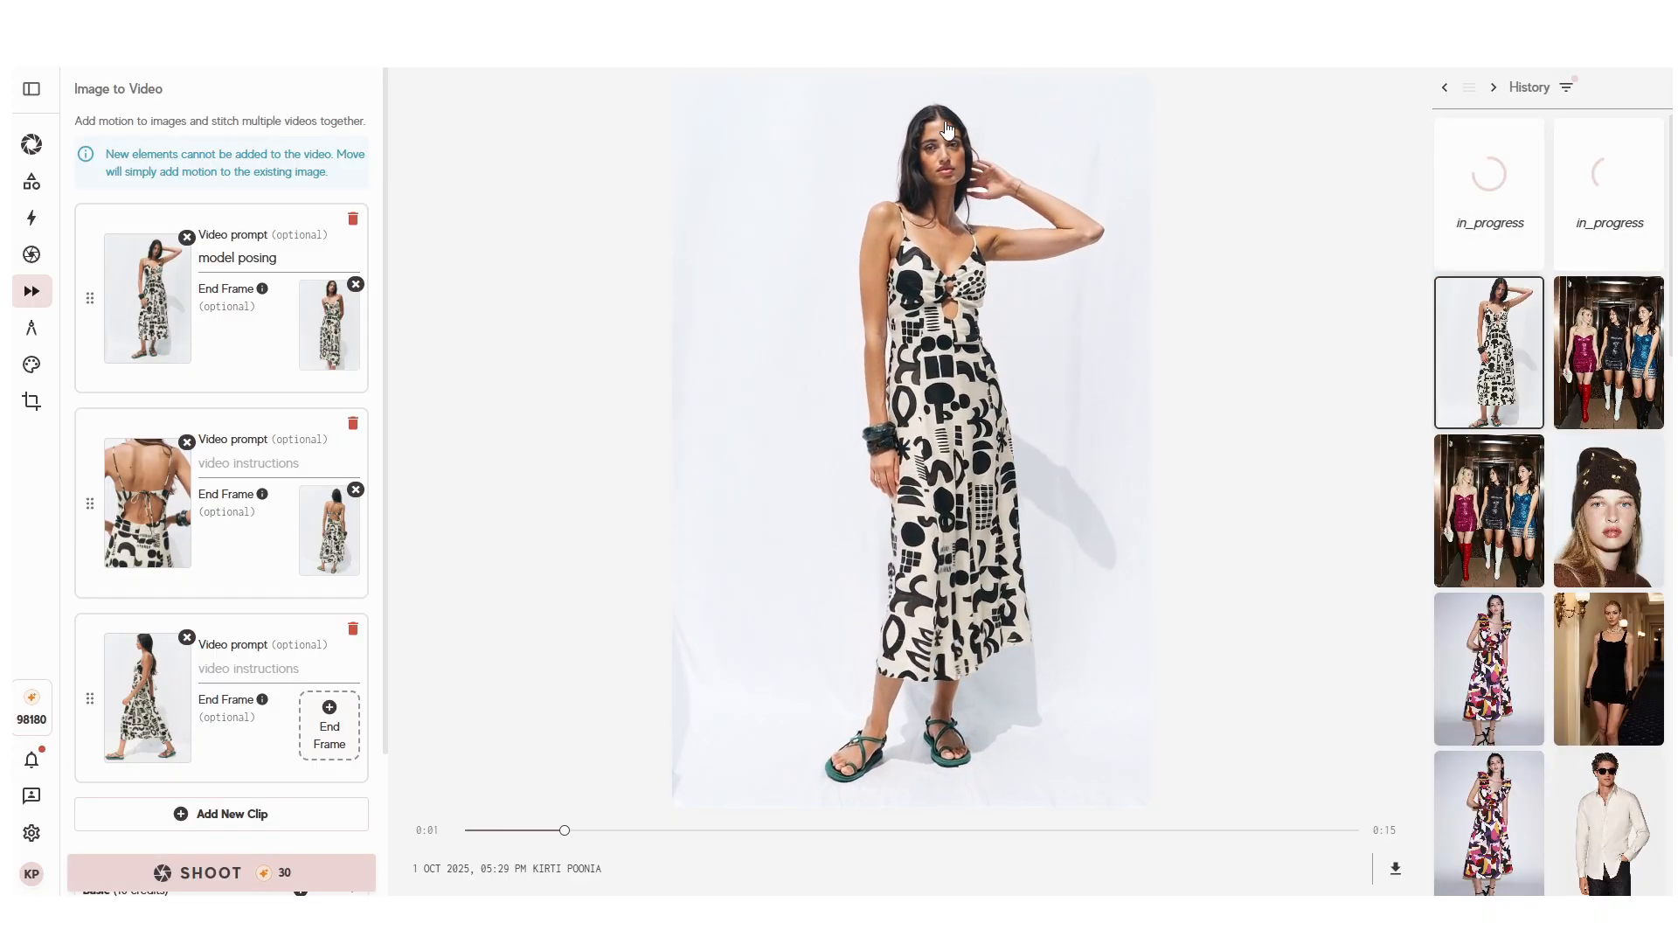
click(1489, 353)
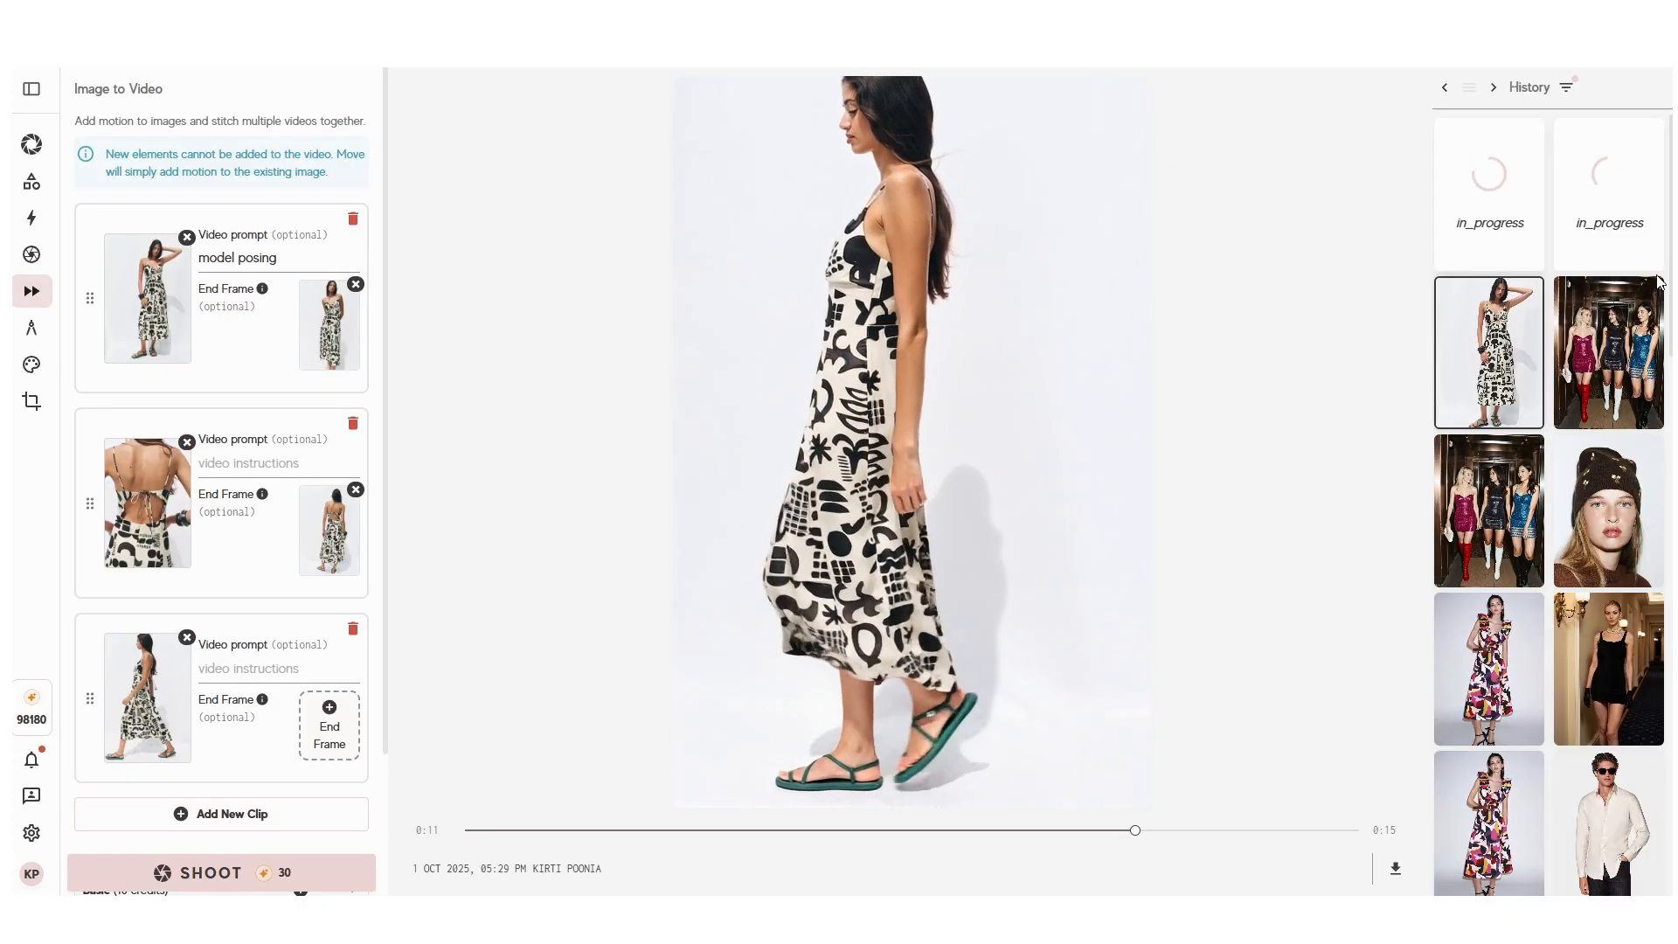
Step: Reopen the "model posing" setup, add a back-view clip with start and end frames and a side-view walking clip, and generate the video
click(1582, 232)
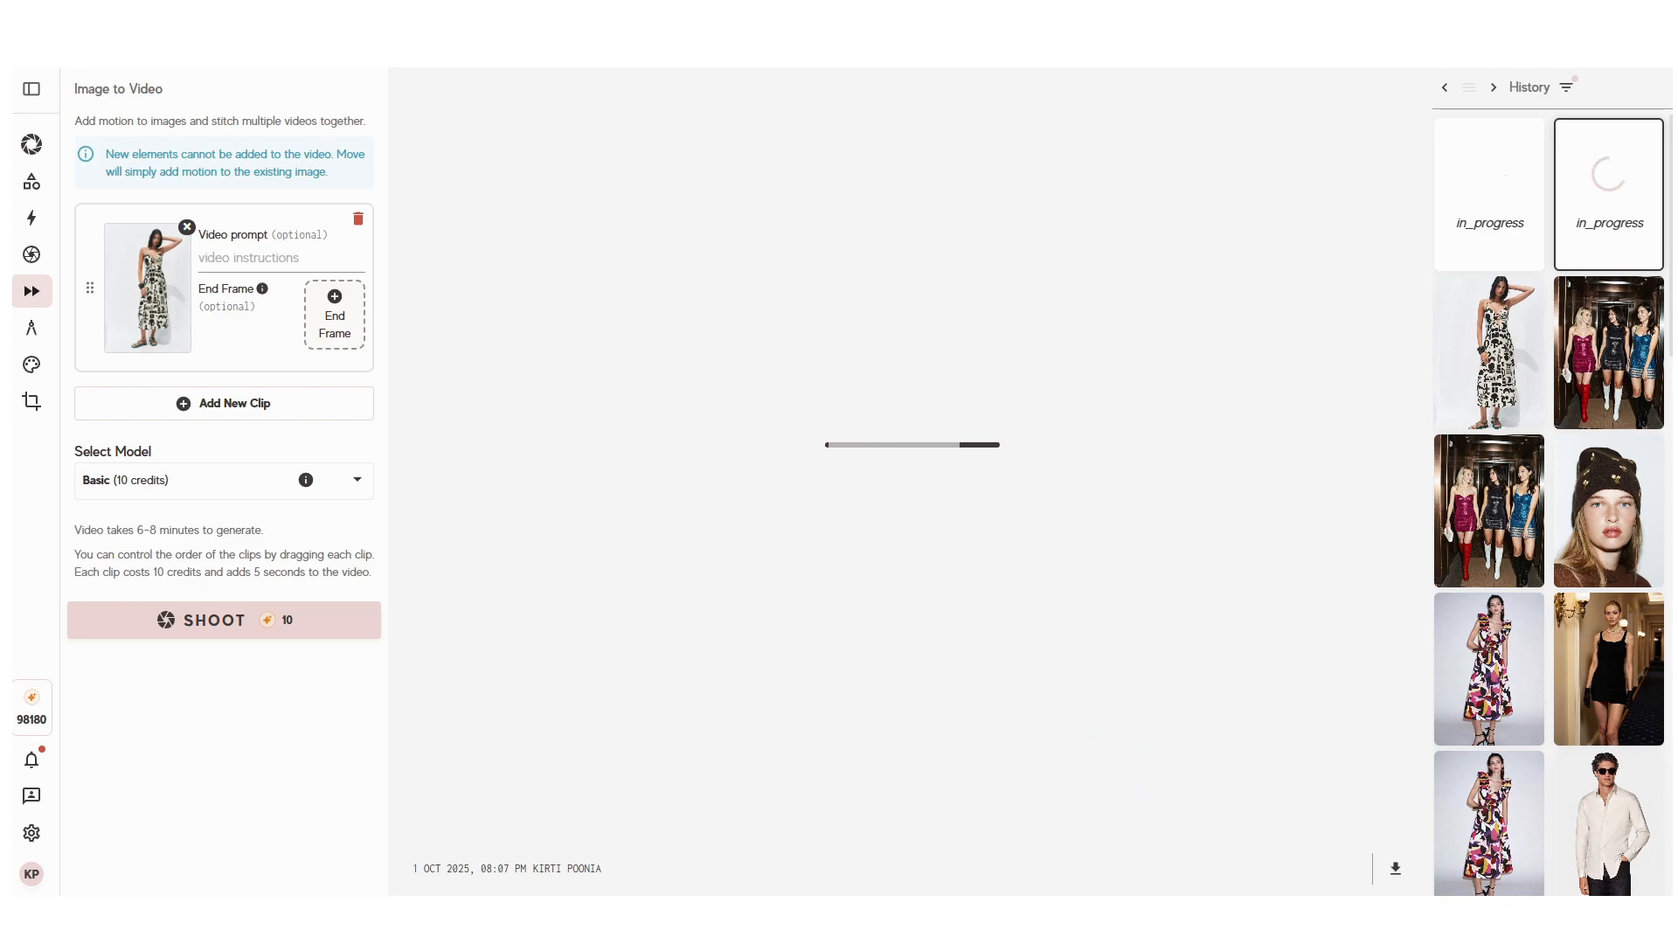
click(1493, 221)
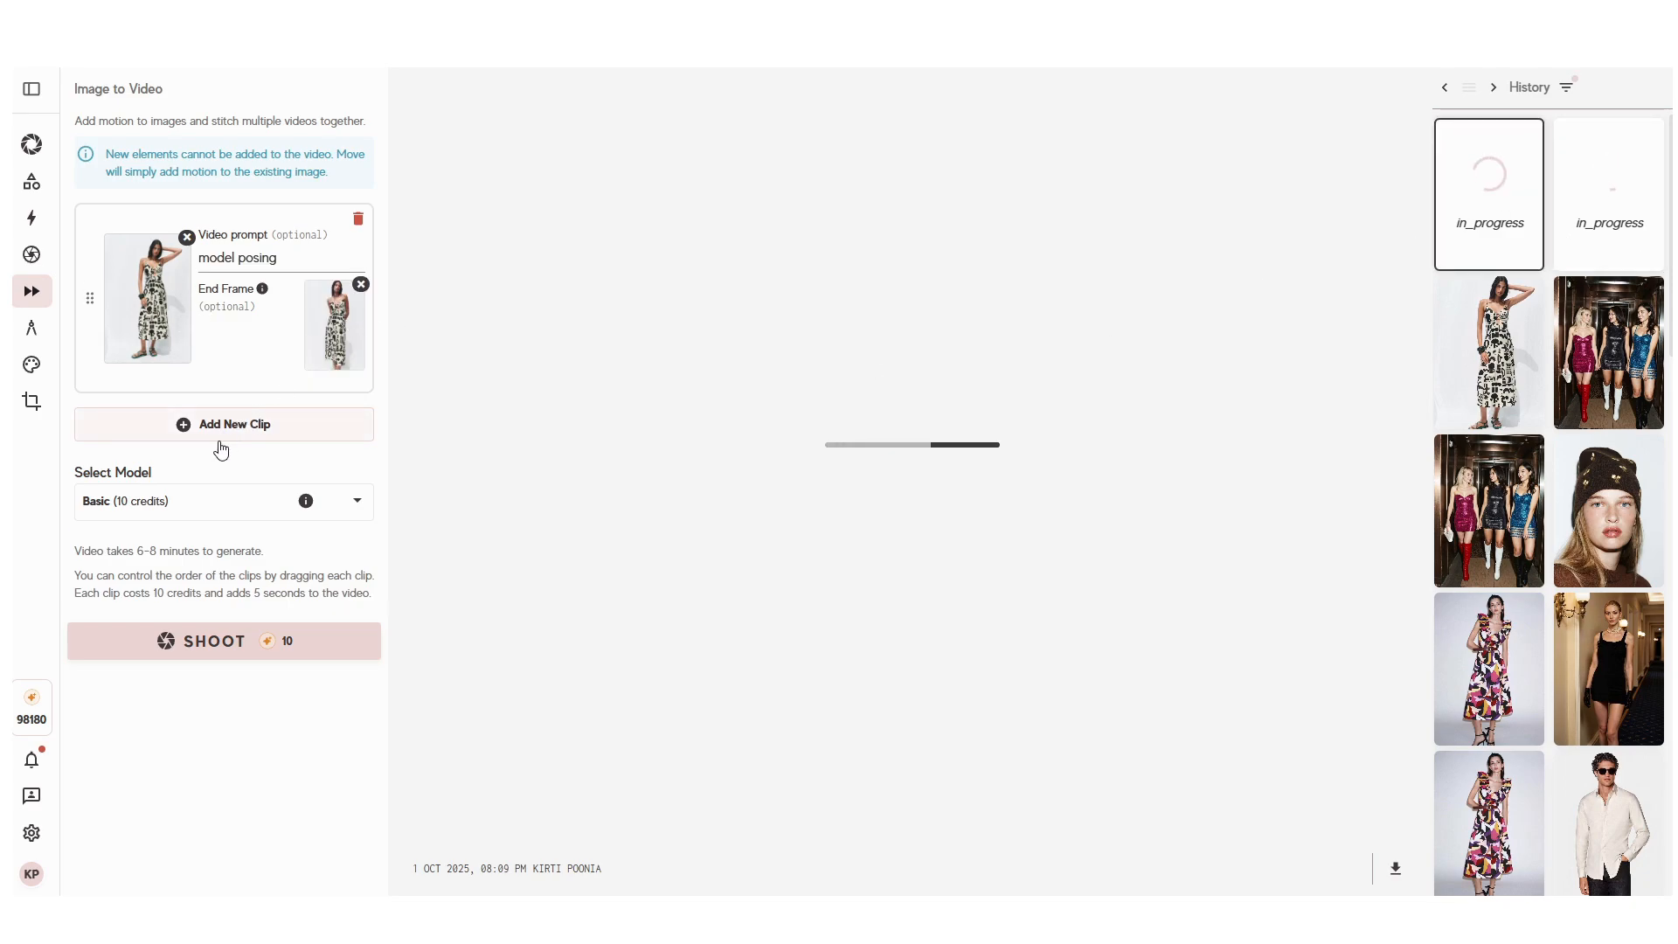
click(211, 429)
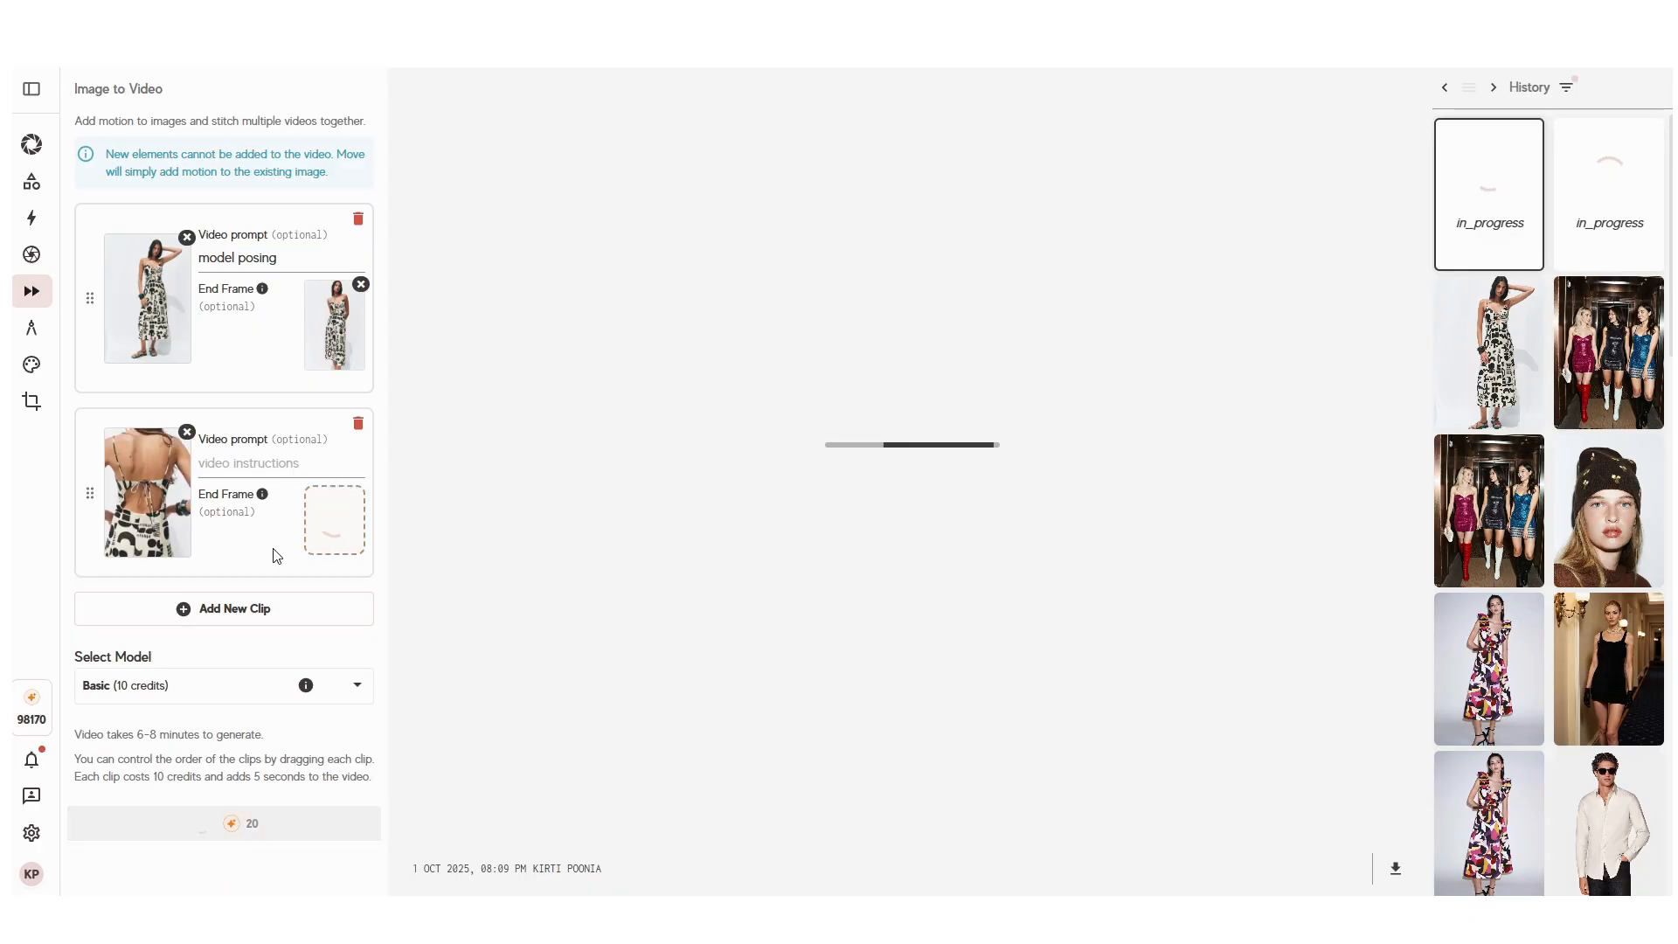
click(243, 626)
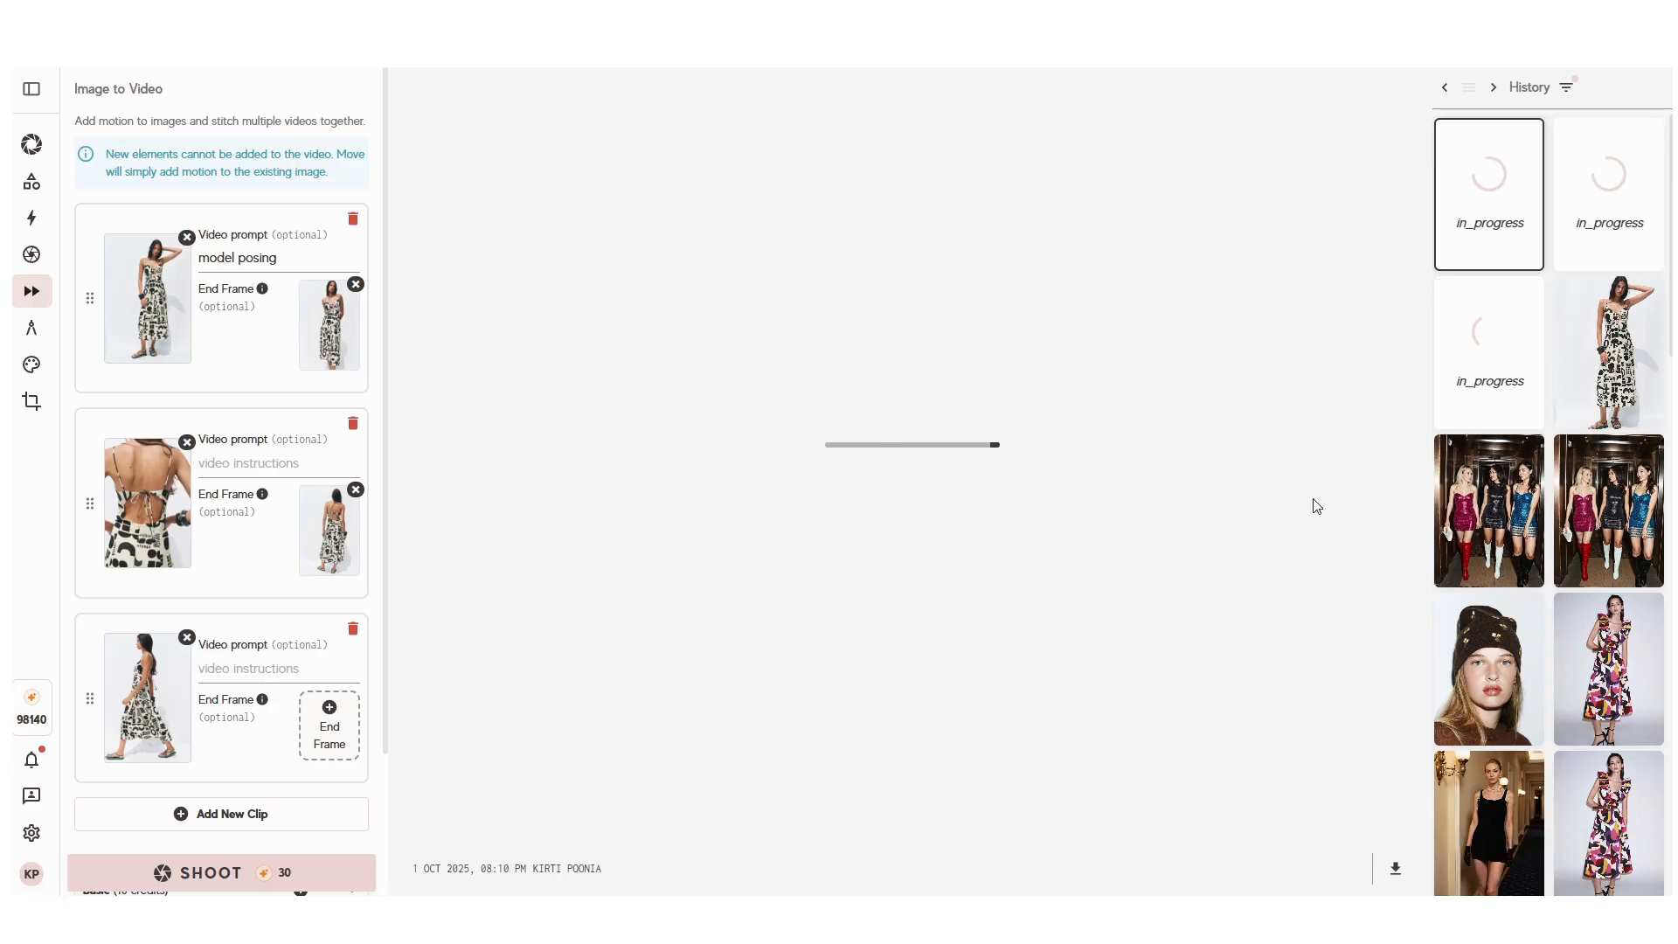
Step: Play the earlier black-dress video and the video of three women from the history
scroll(1477, 537, down, 2)
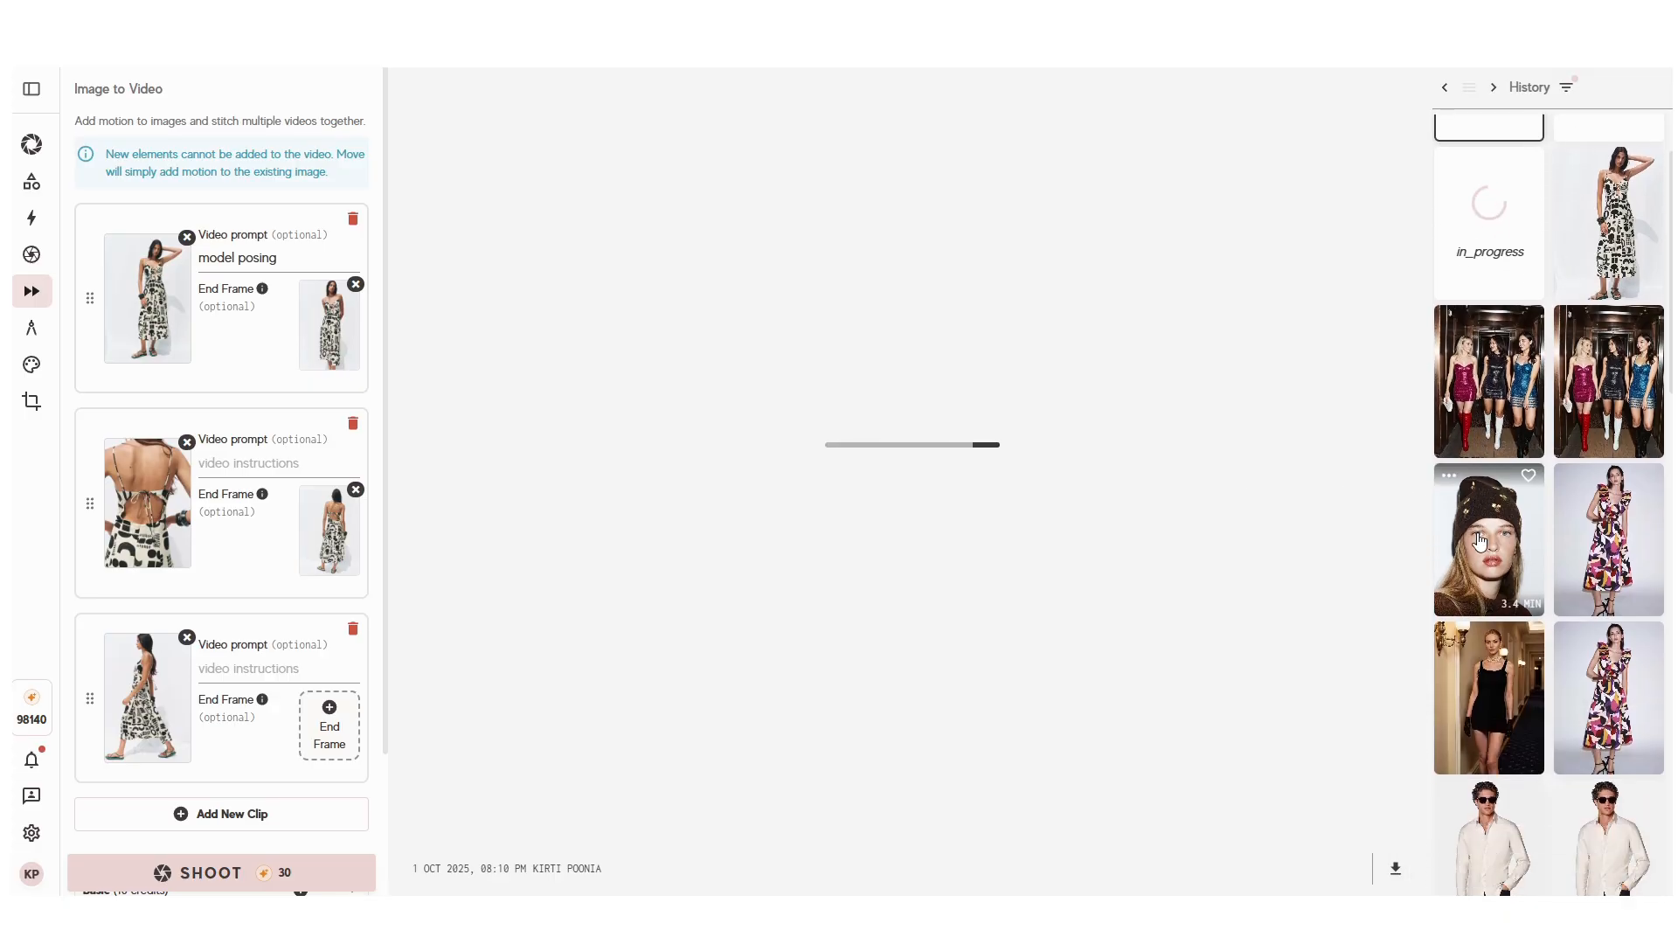
click(1488, 669)
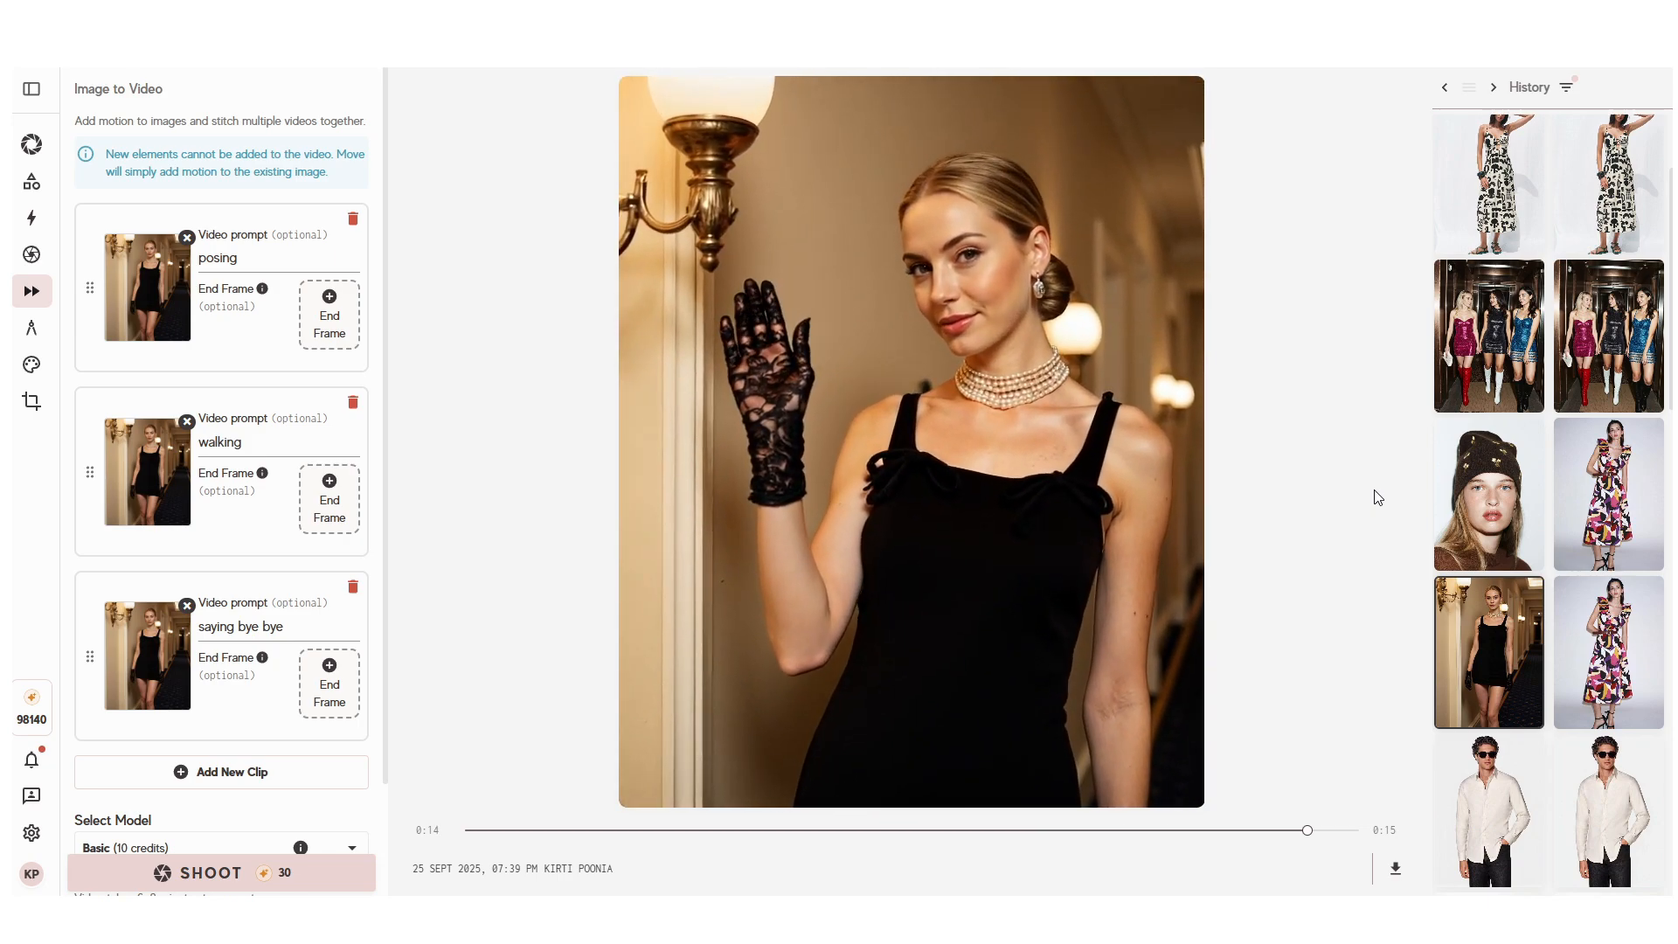
click(1513, 342)
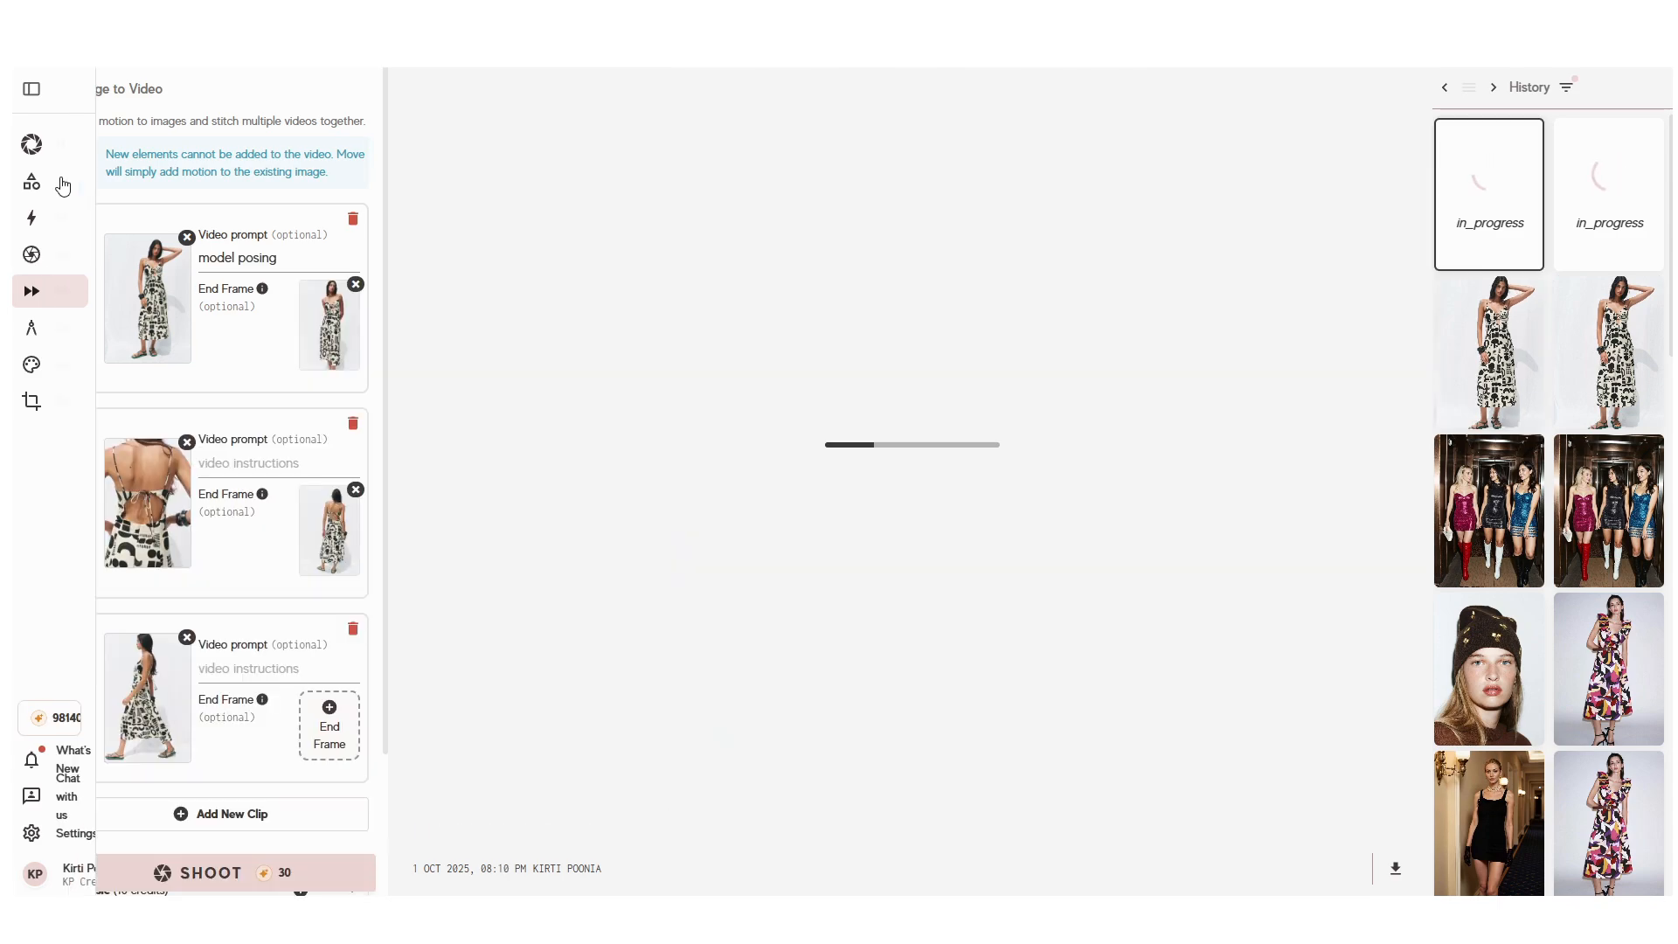
Step: Open the Editorial Images tool and browse its template gallery
mouse_move(57, 180)
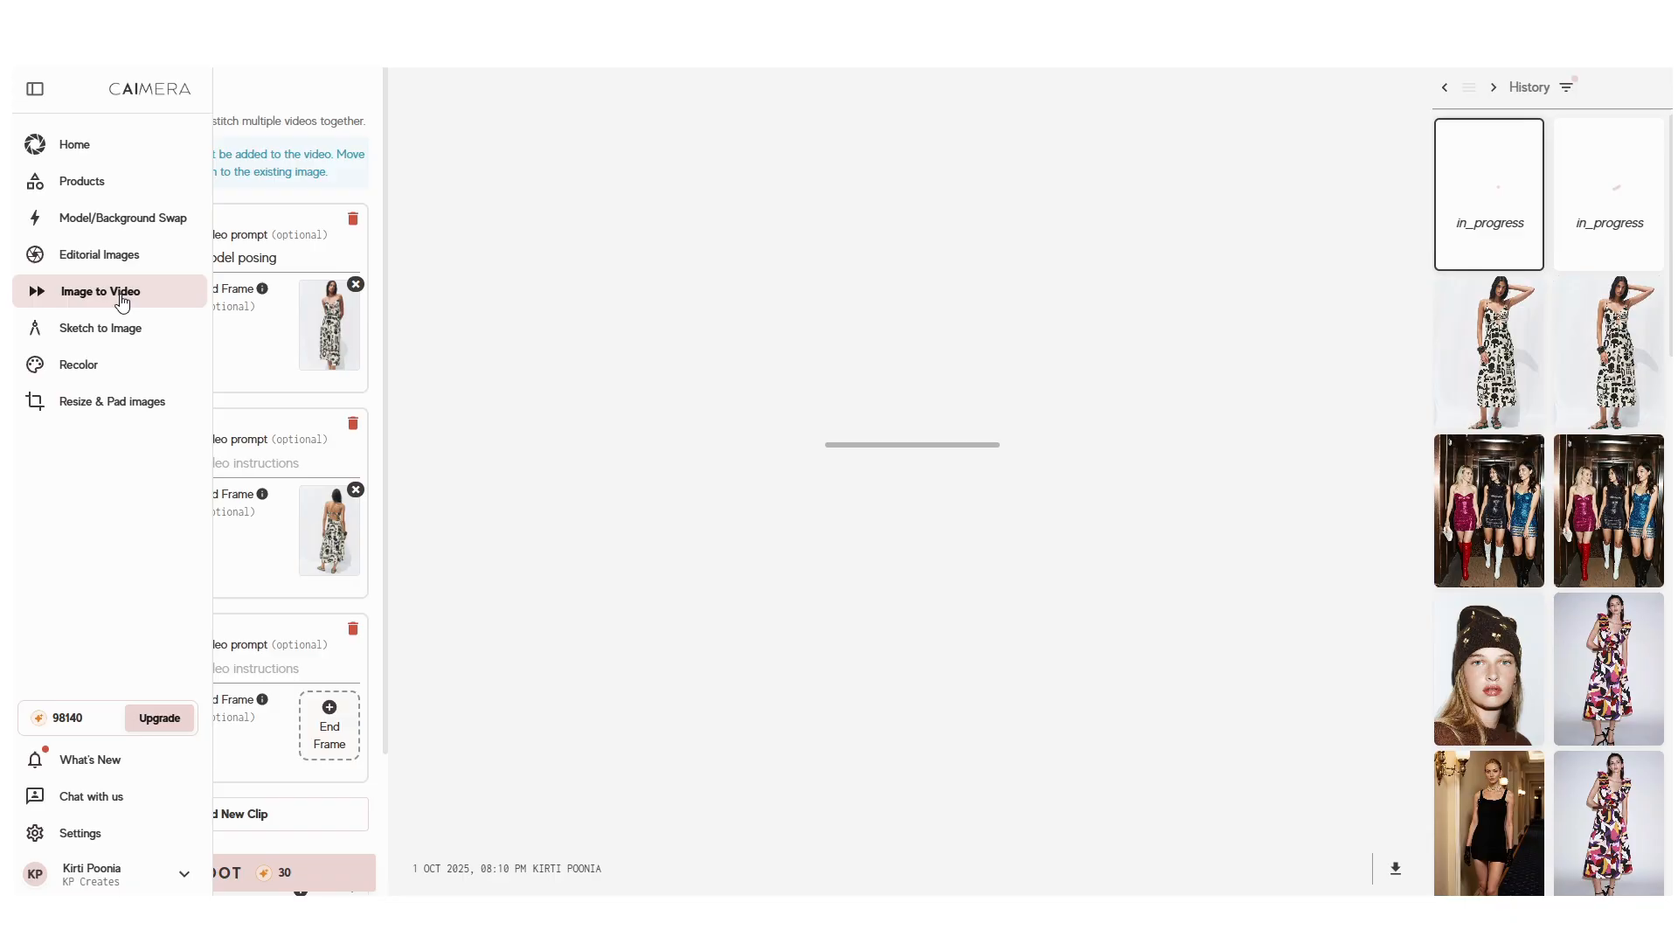
click(97, 262)
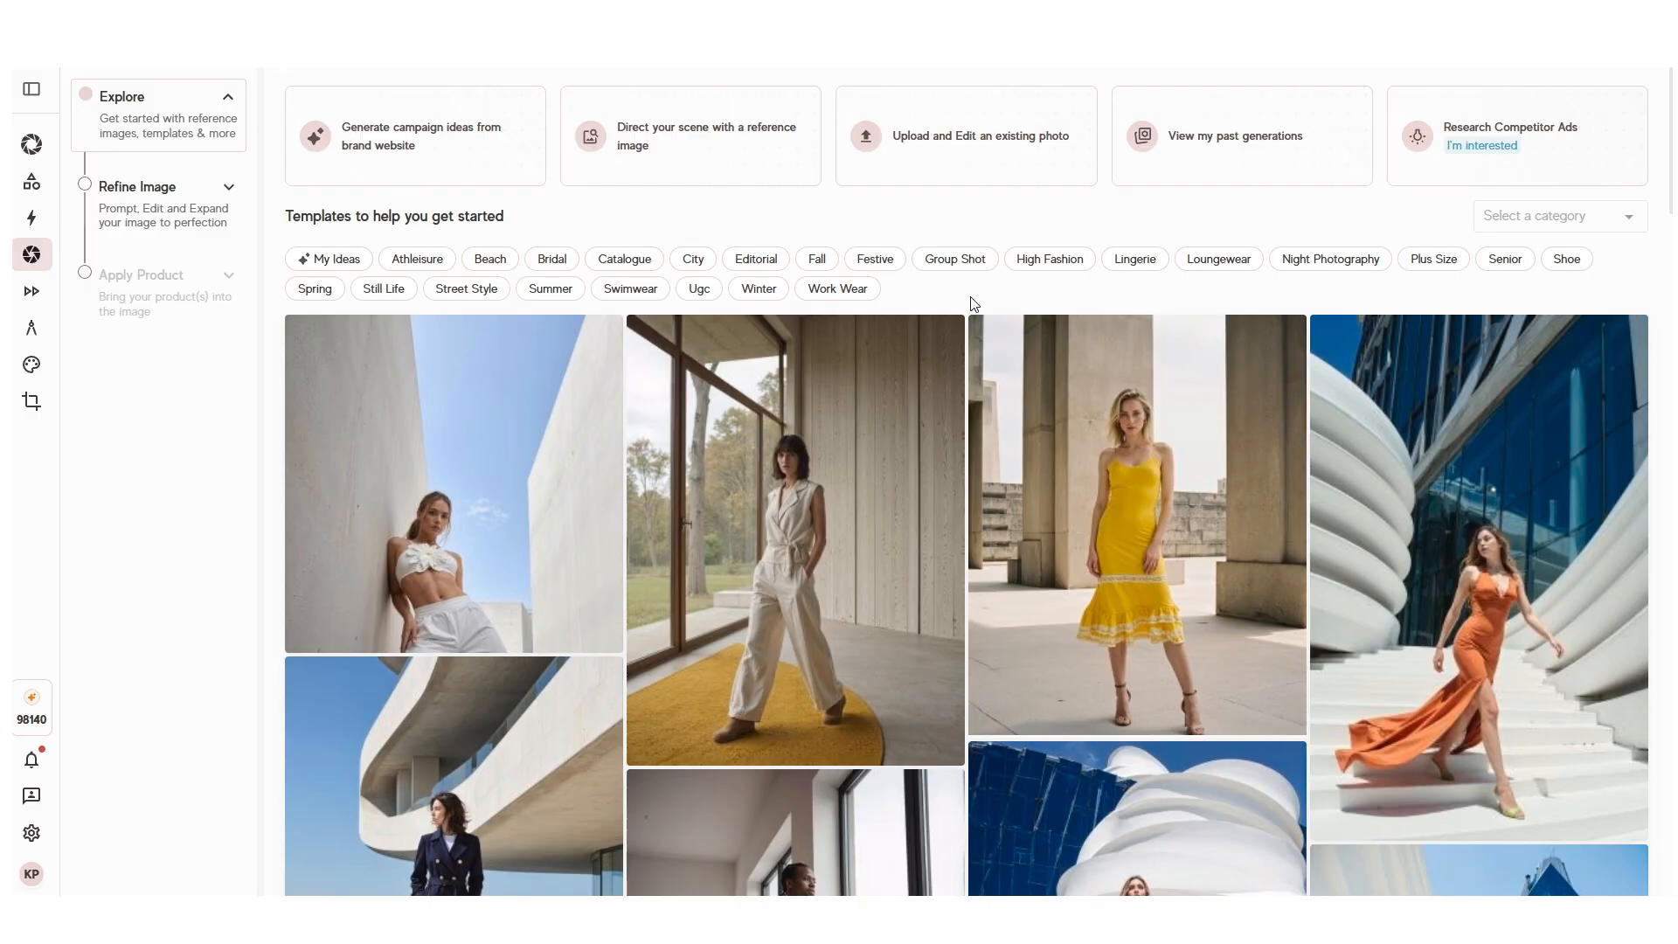
scroll(973, 303, down, 6)
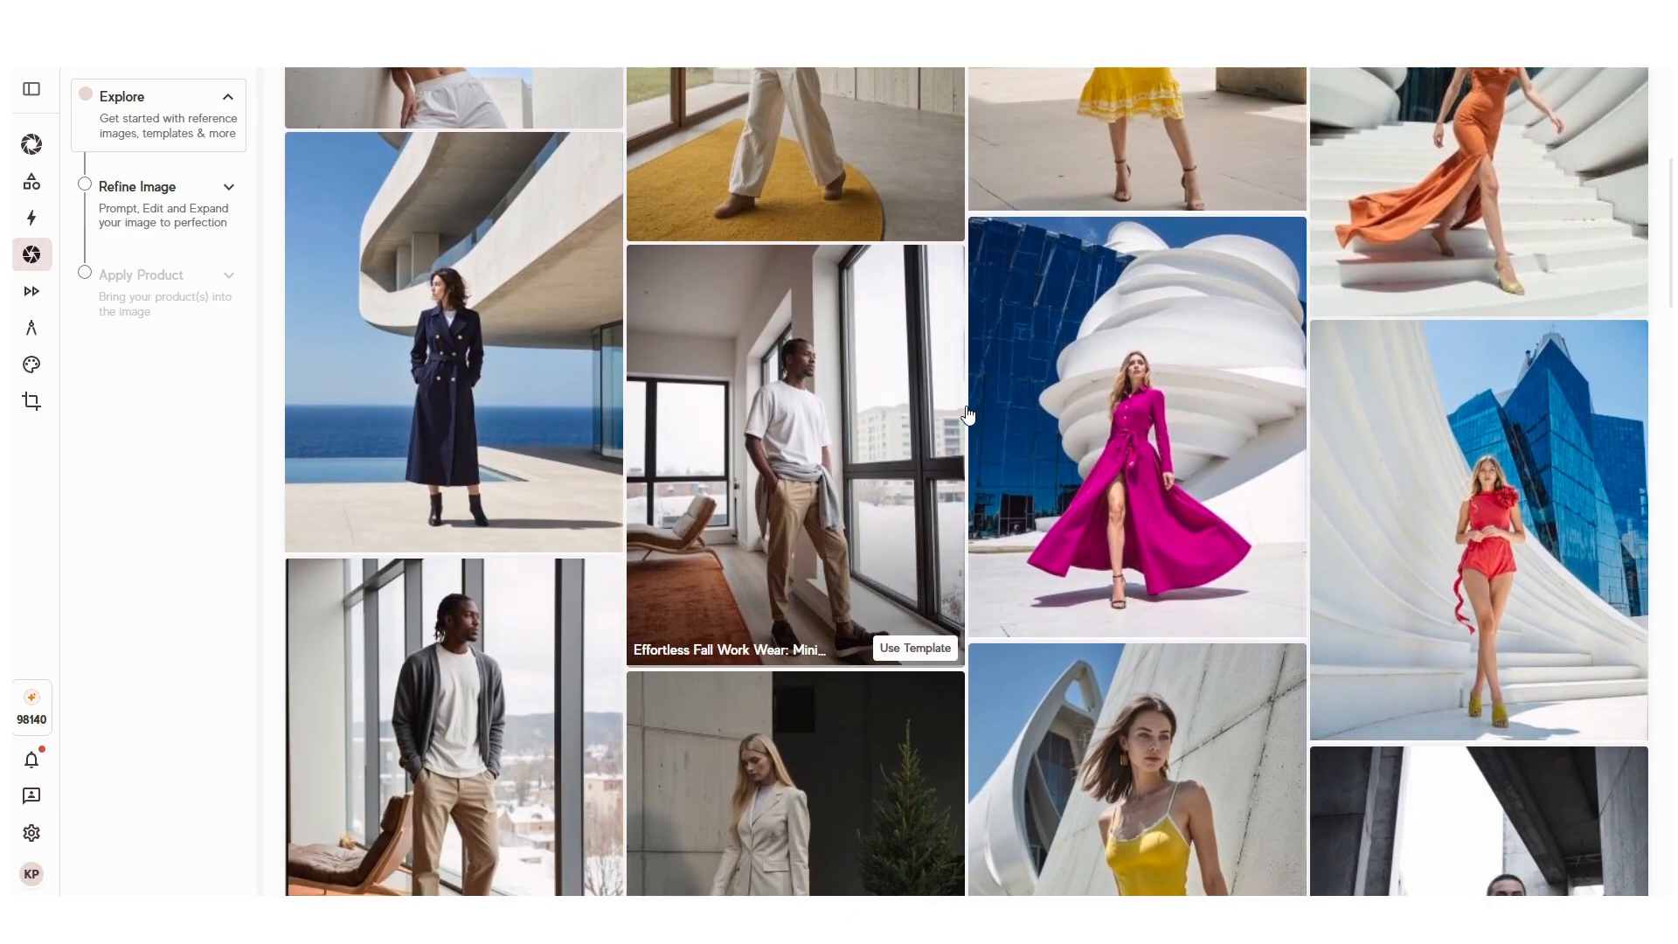
scroll(973, 413, up, 4)
scroll(973, 412, up, 2)
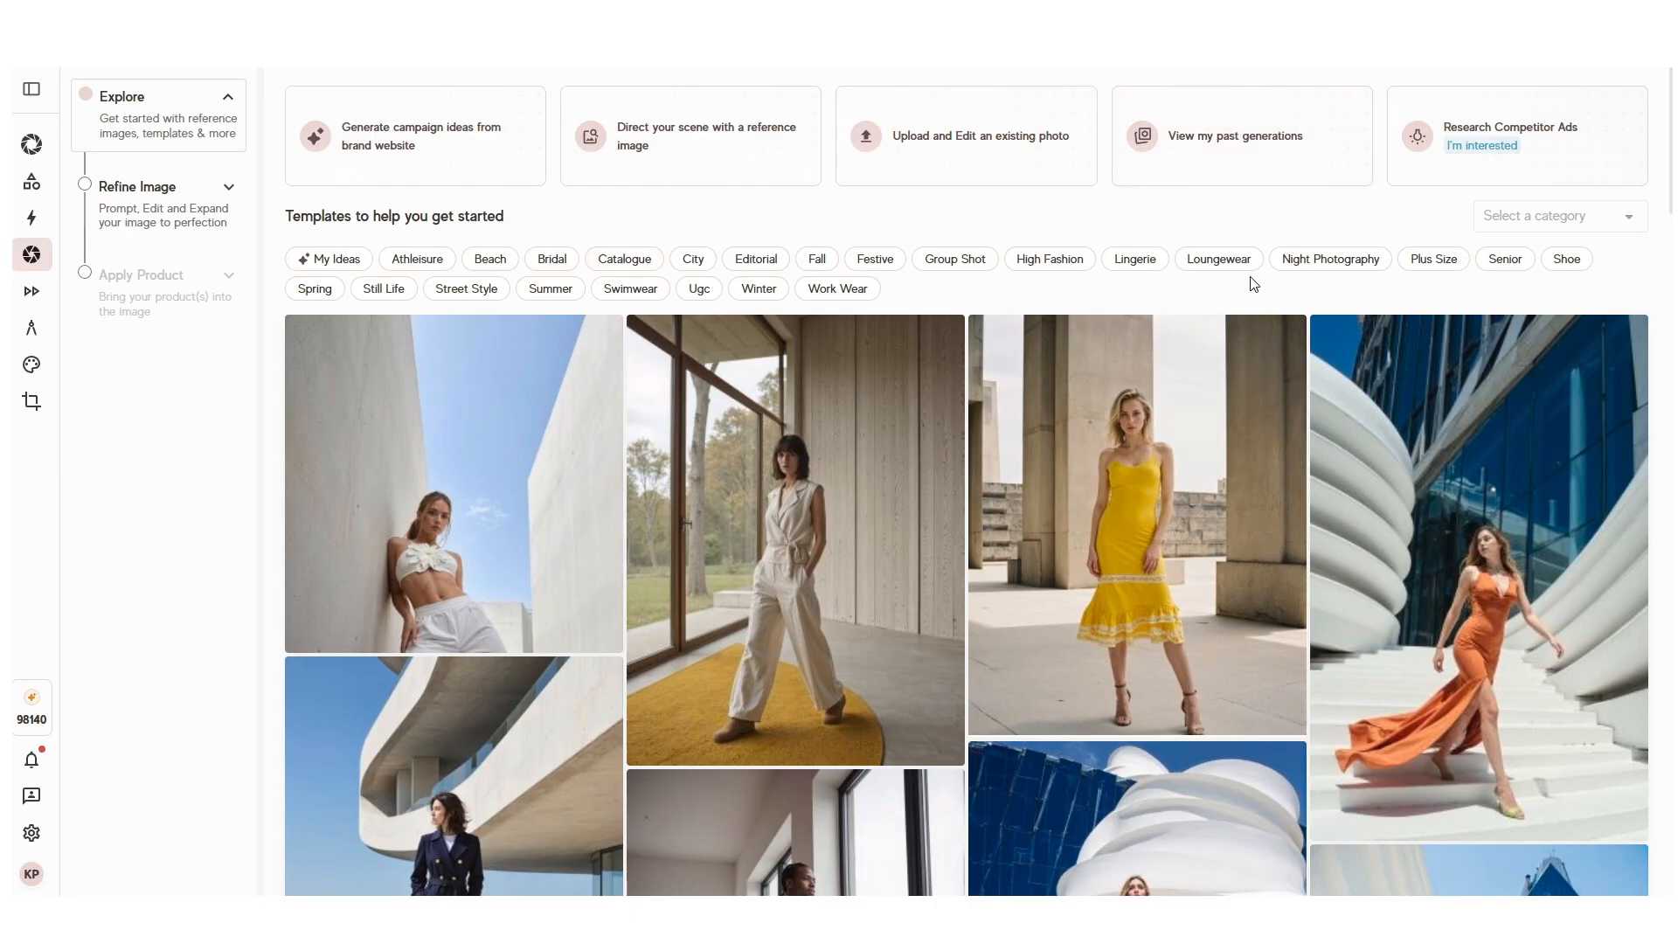
scroll(1311, 463, down, 10)
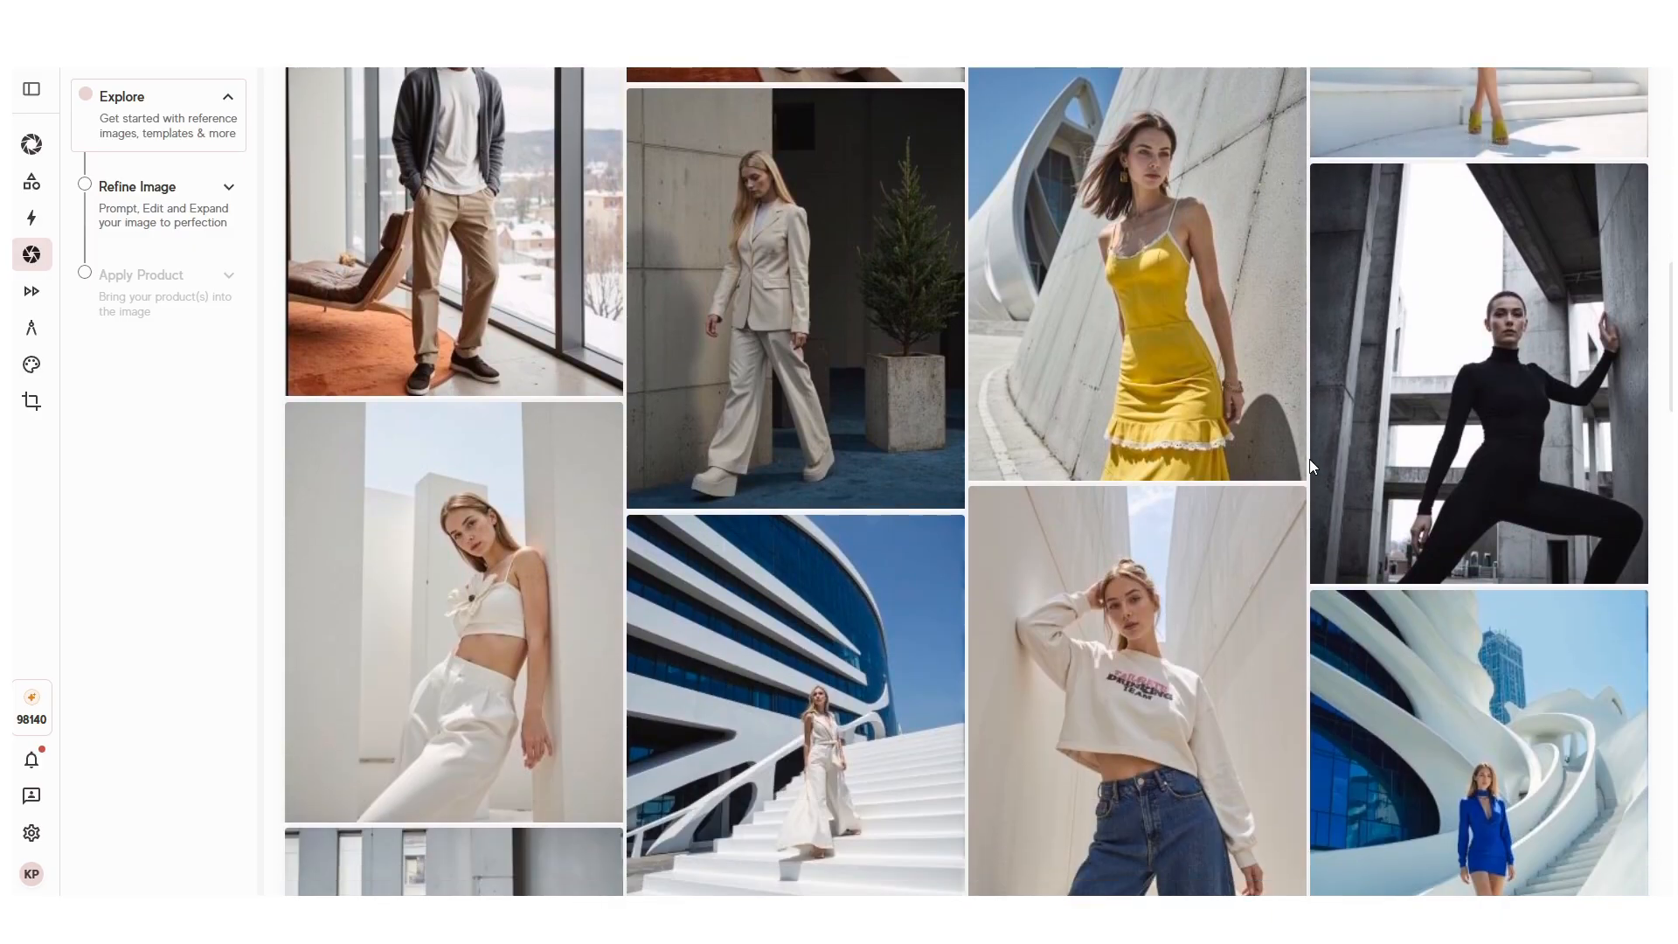
scroll(1310, 460, down, 8)
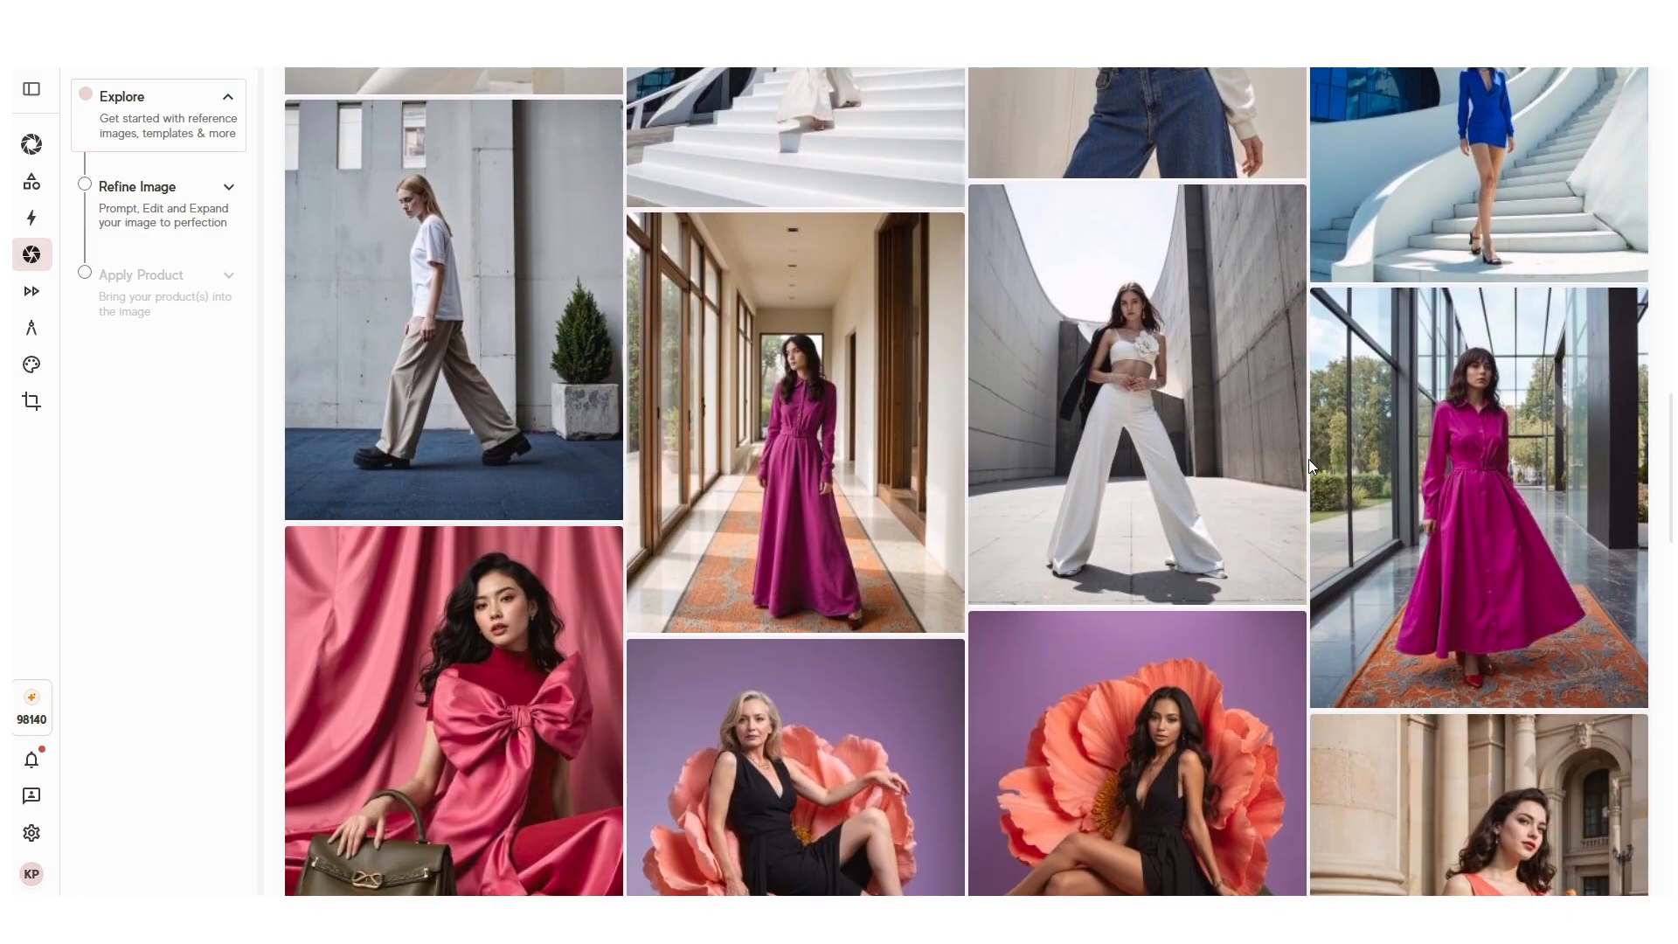
scroll(1309, 459, up, 15)
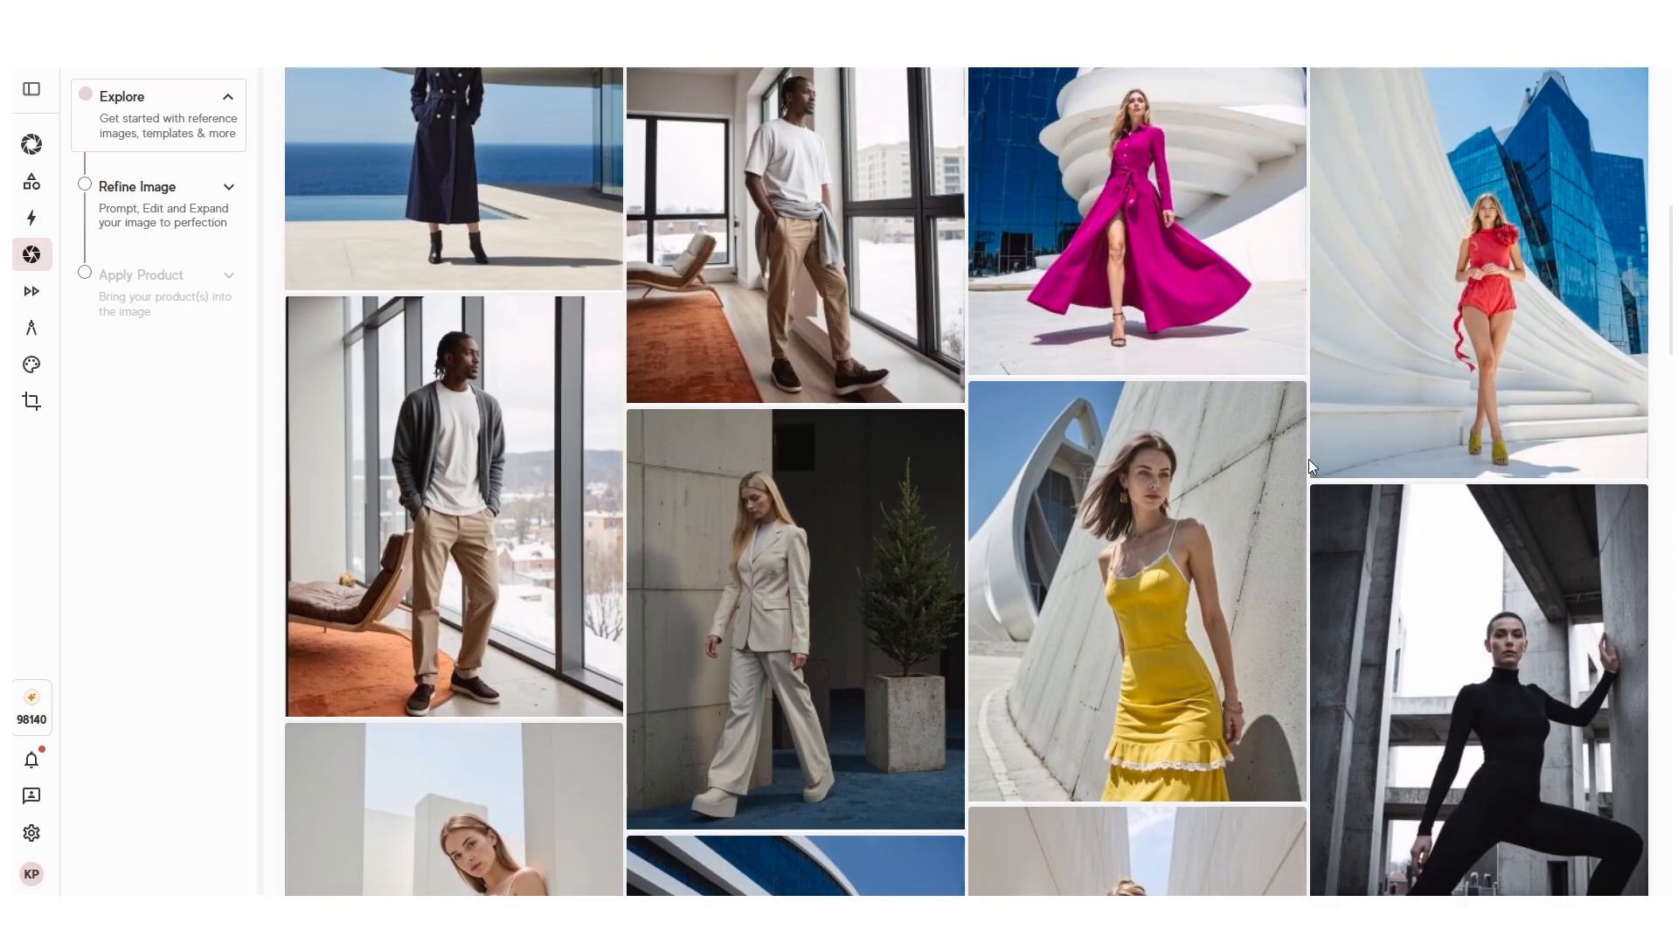
scroll(1309, 459, up, 4)
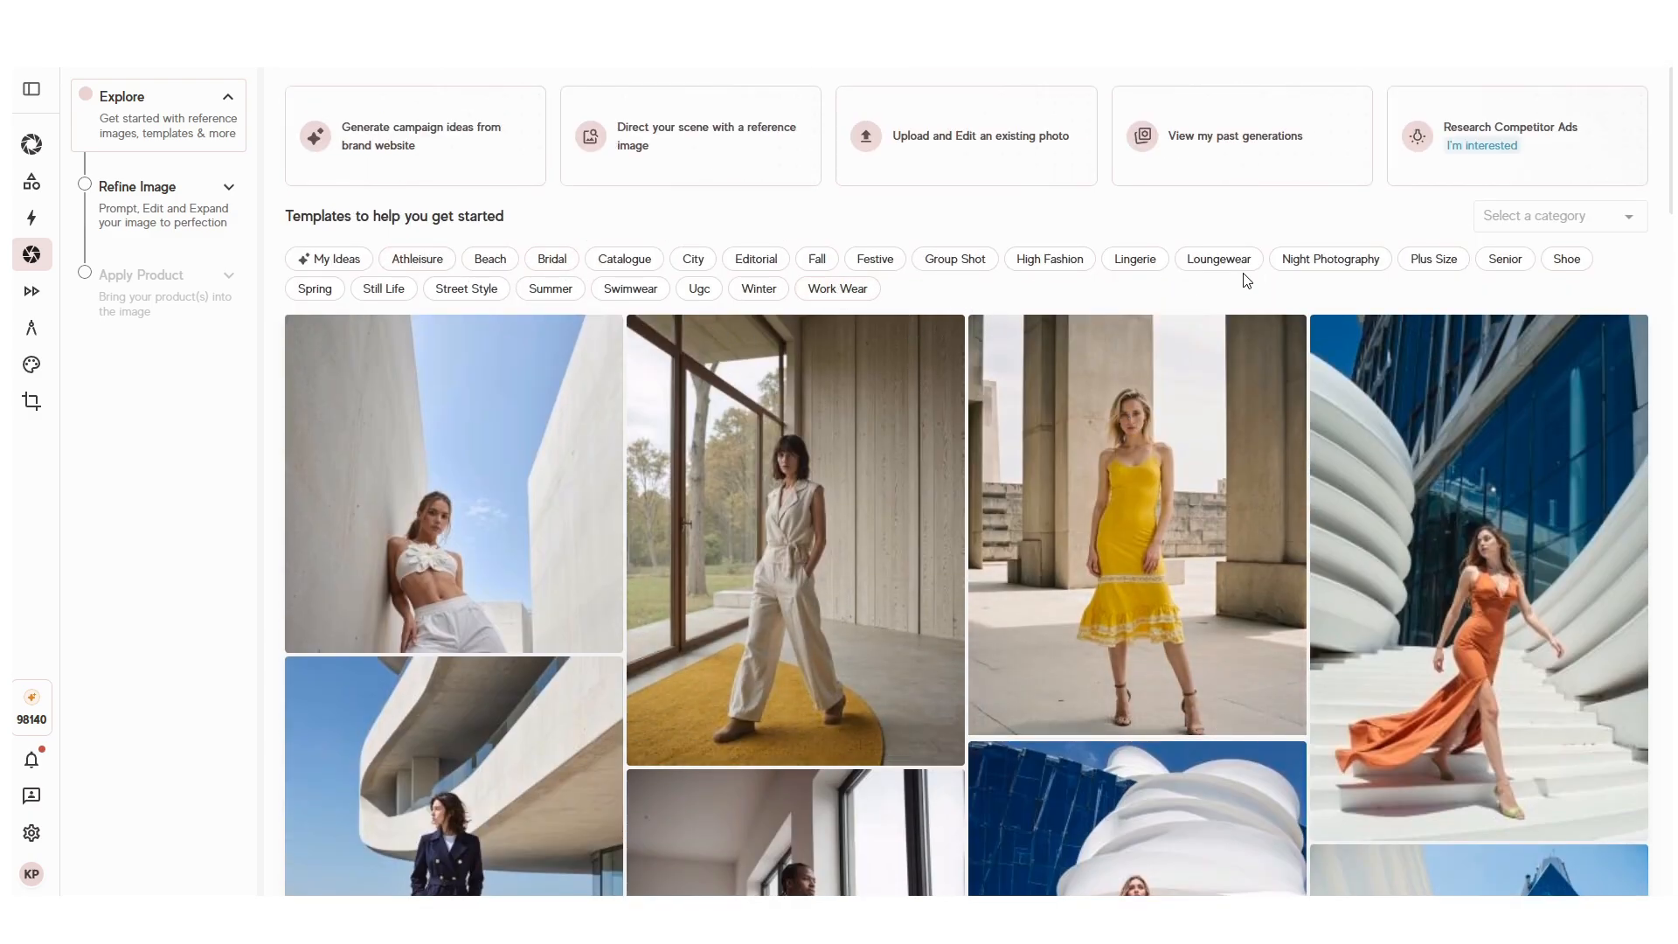
Step: Review the category options for filtering the editorial templates
click(1558, 217)
click(1283, 304)
click(1615, 229)
click(1269, 300)
Step: Look at the product selection for generating campaign ideas from a brand website, and leave it without choosing a product
click(447, 162)
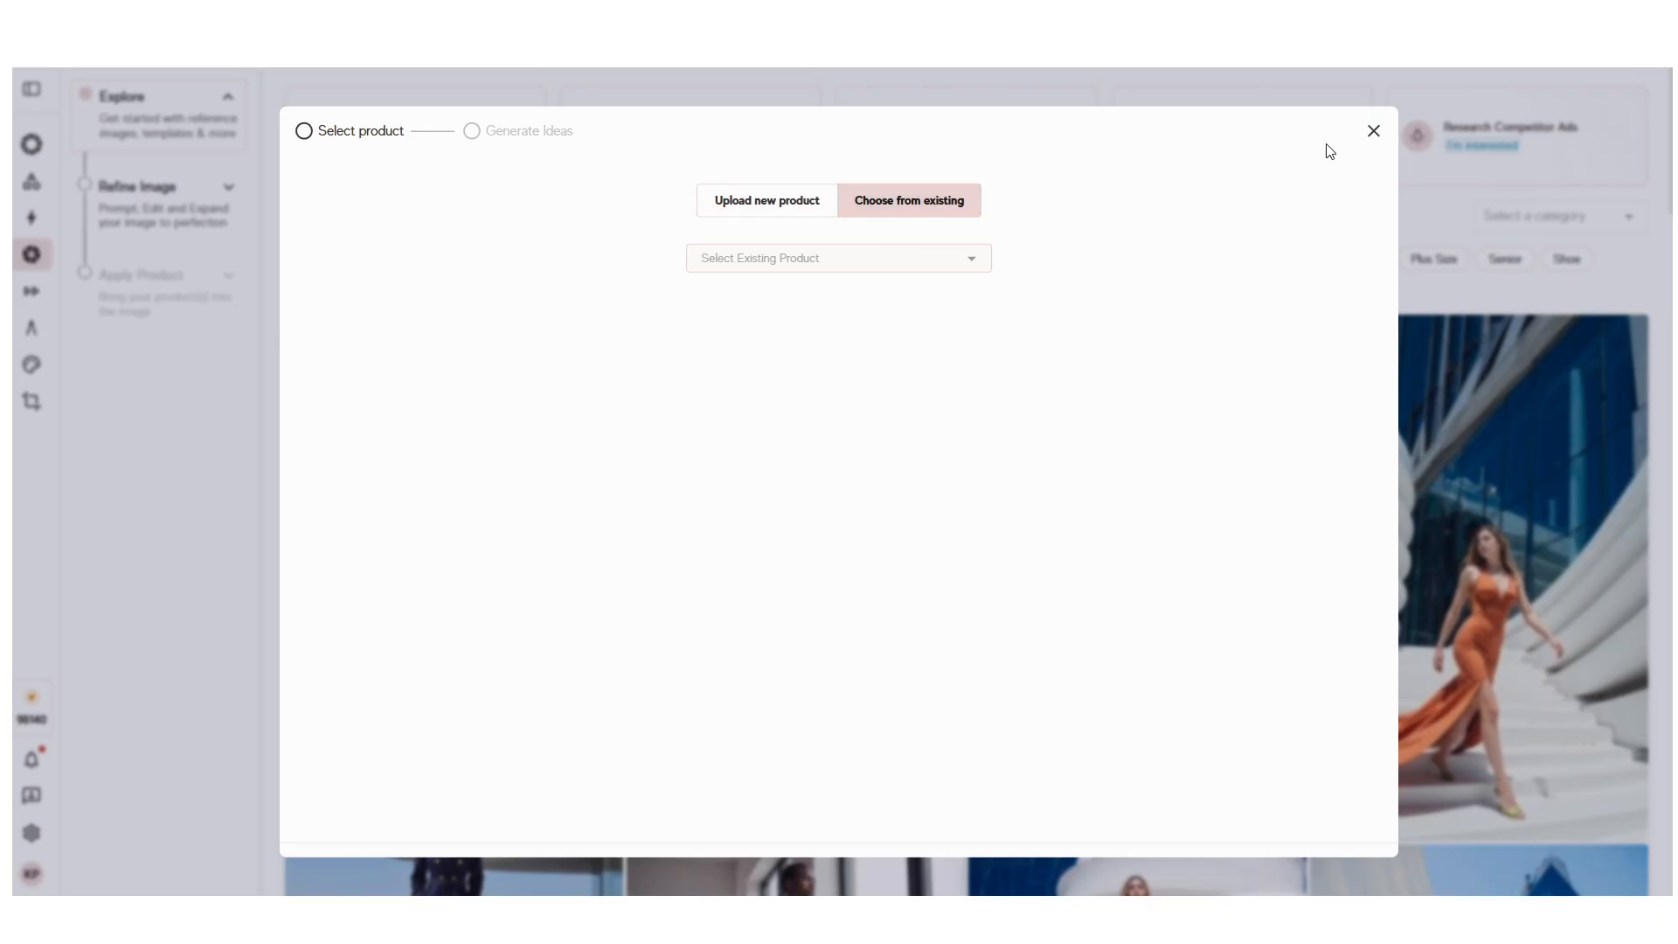
click(1373, 130)
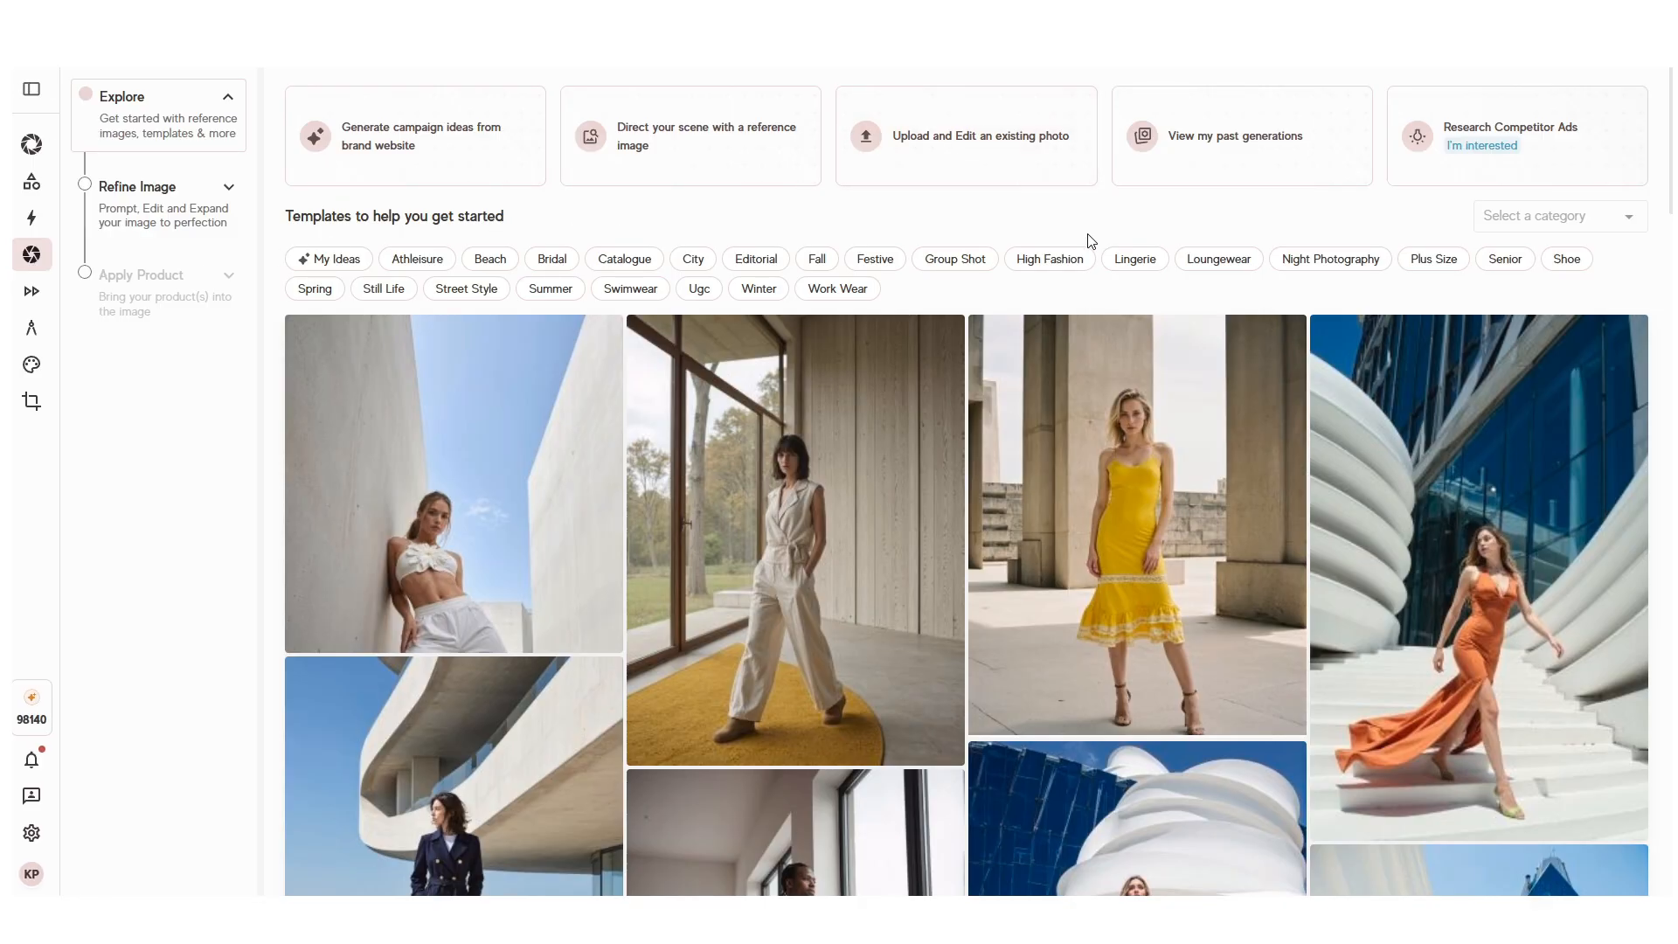
Step: Filter the editorial templates to the Plus Size category and browse the gallery
click(1435, 260)
scroll(997, 481, down, 5)
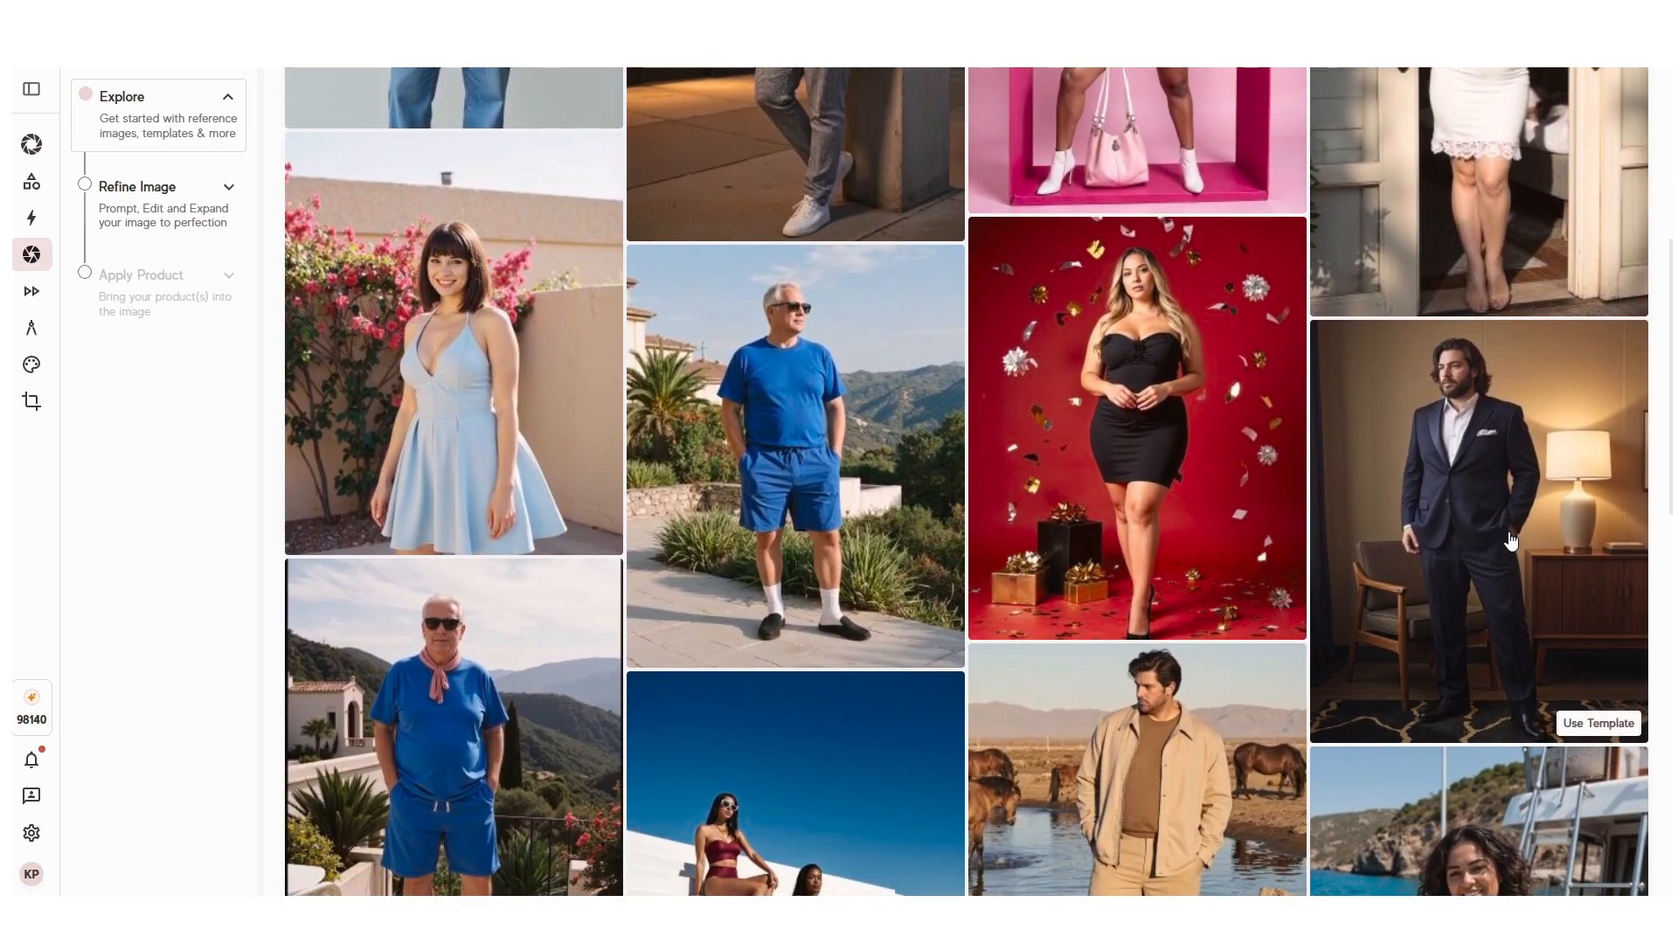
scroll(1504, 525, down, 4)
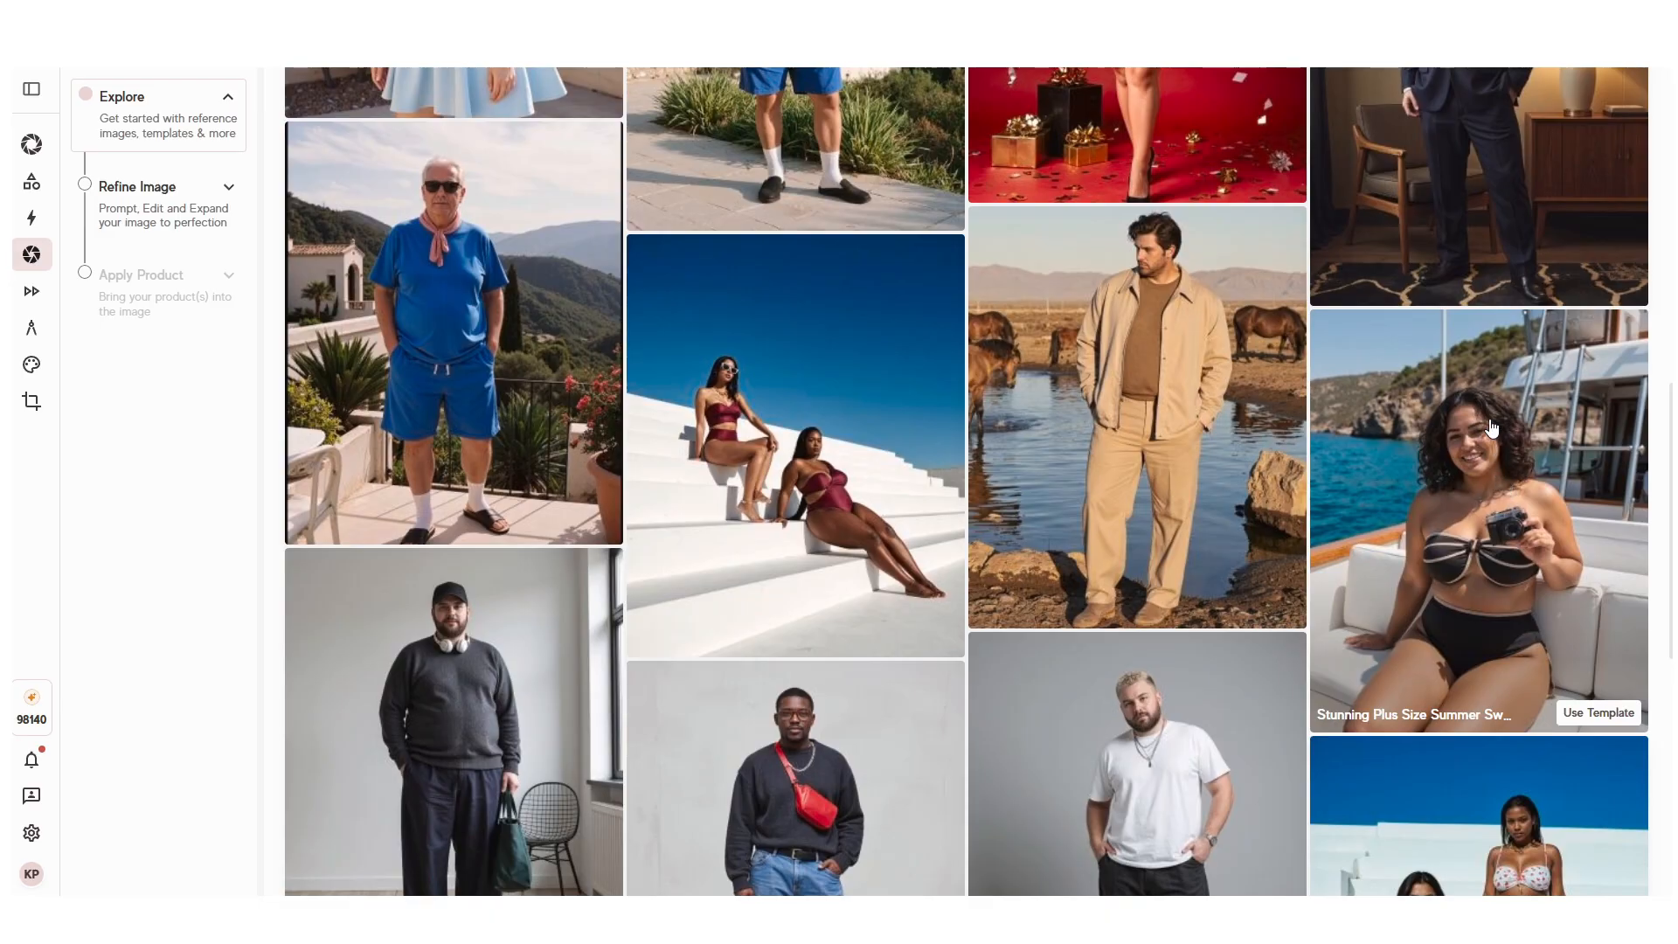
scroll(1491, 424, down, 5)
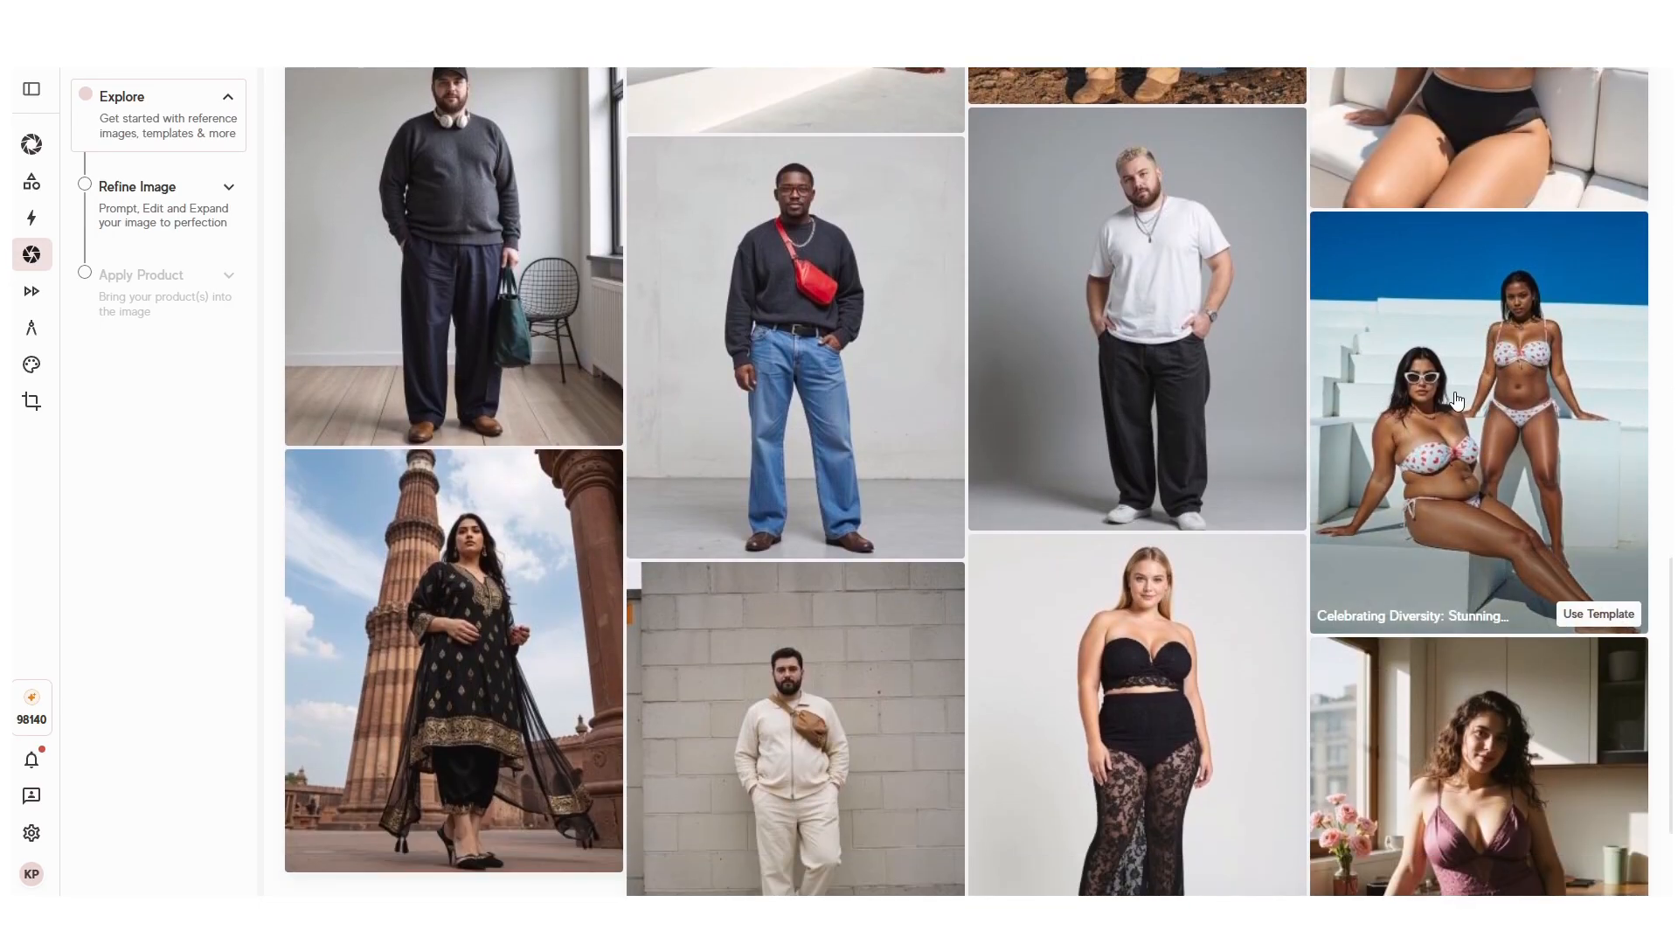
scroll(1454, 402, down, 1)
scroll(1454, 402, down, 6)
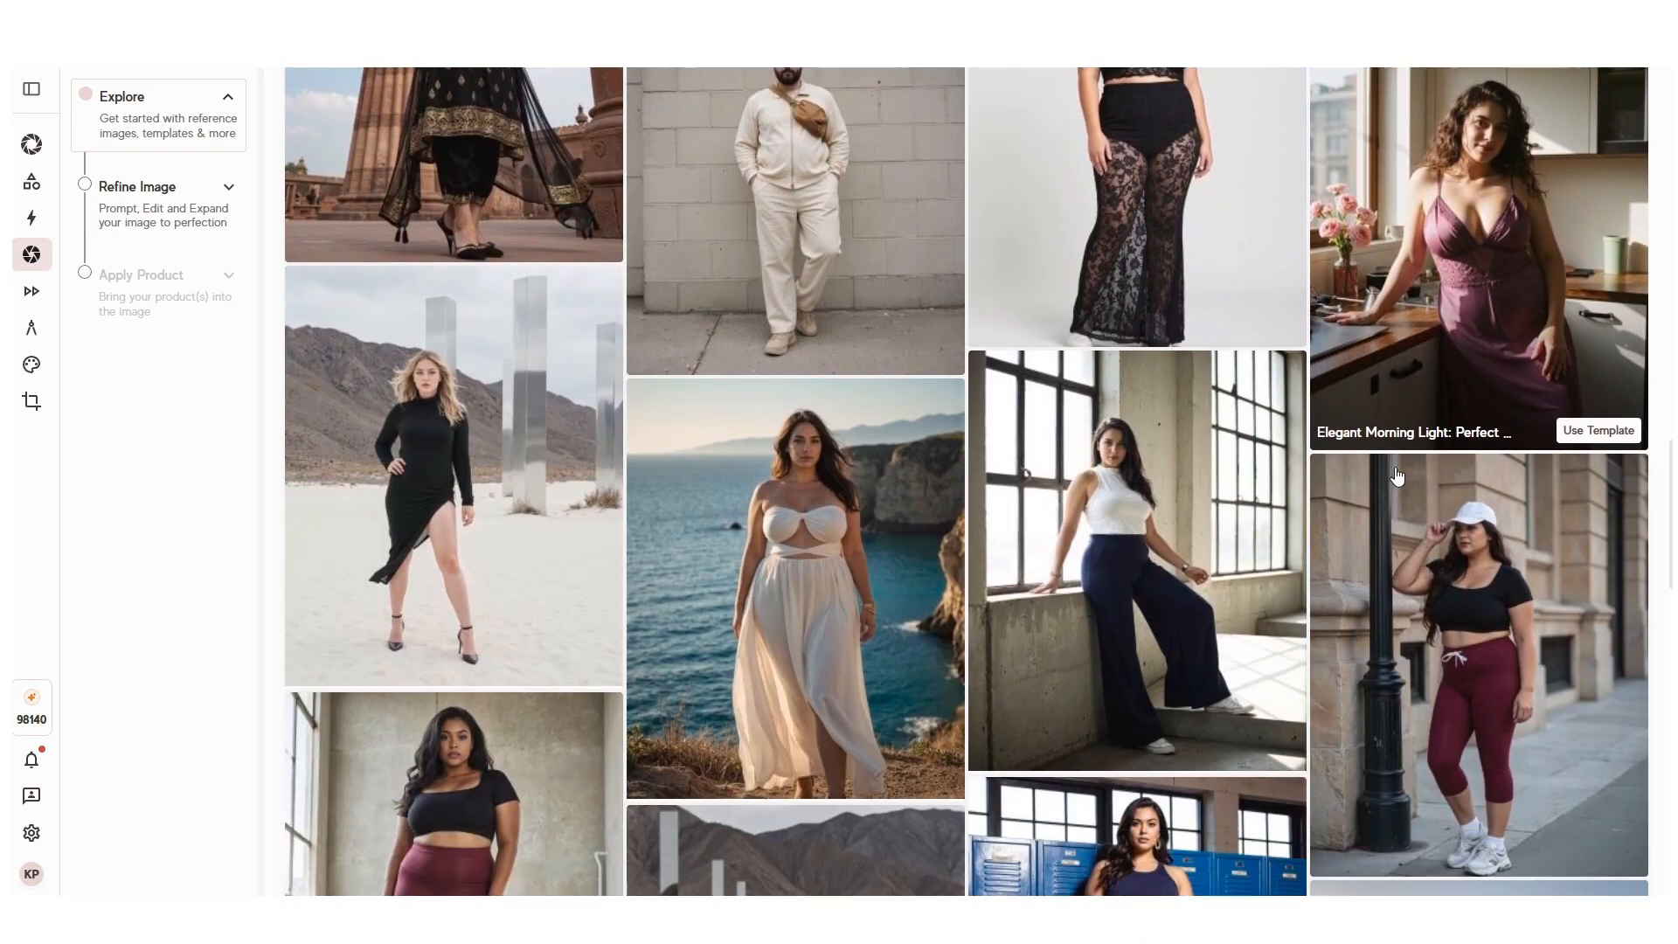
scroll(1396, 475, down, 6)
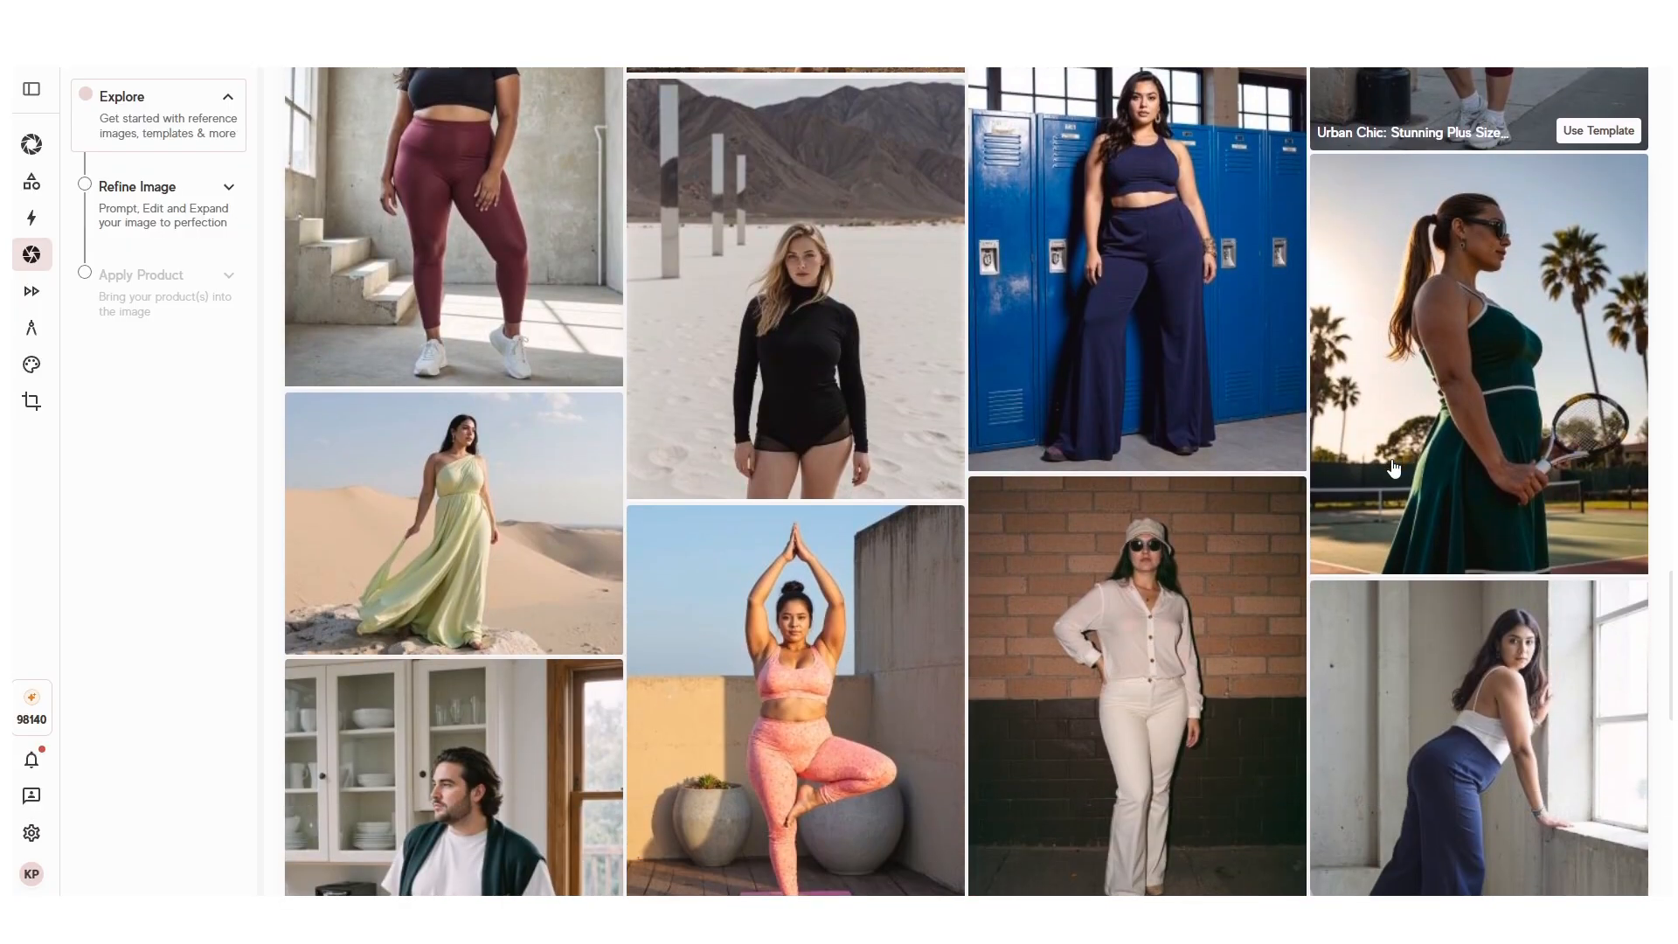
scroll(1396, 475, up, 9)
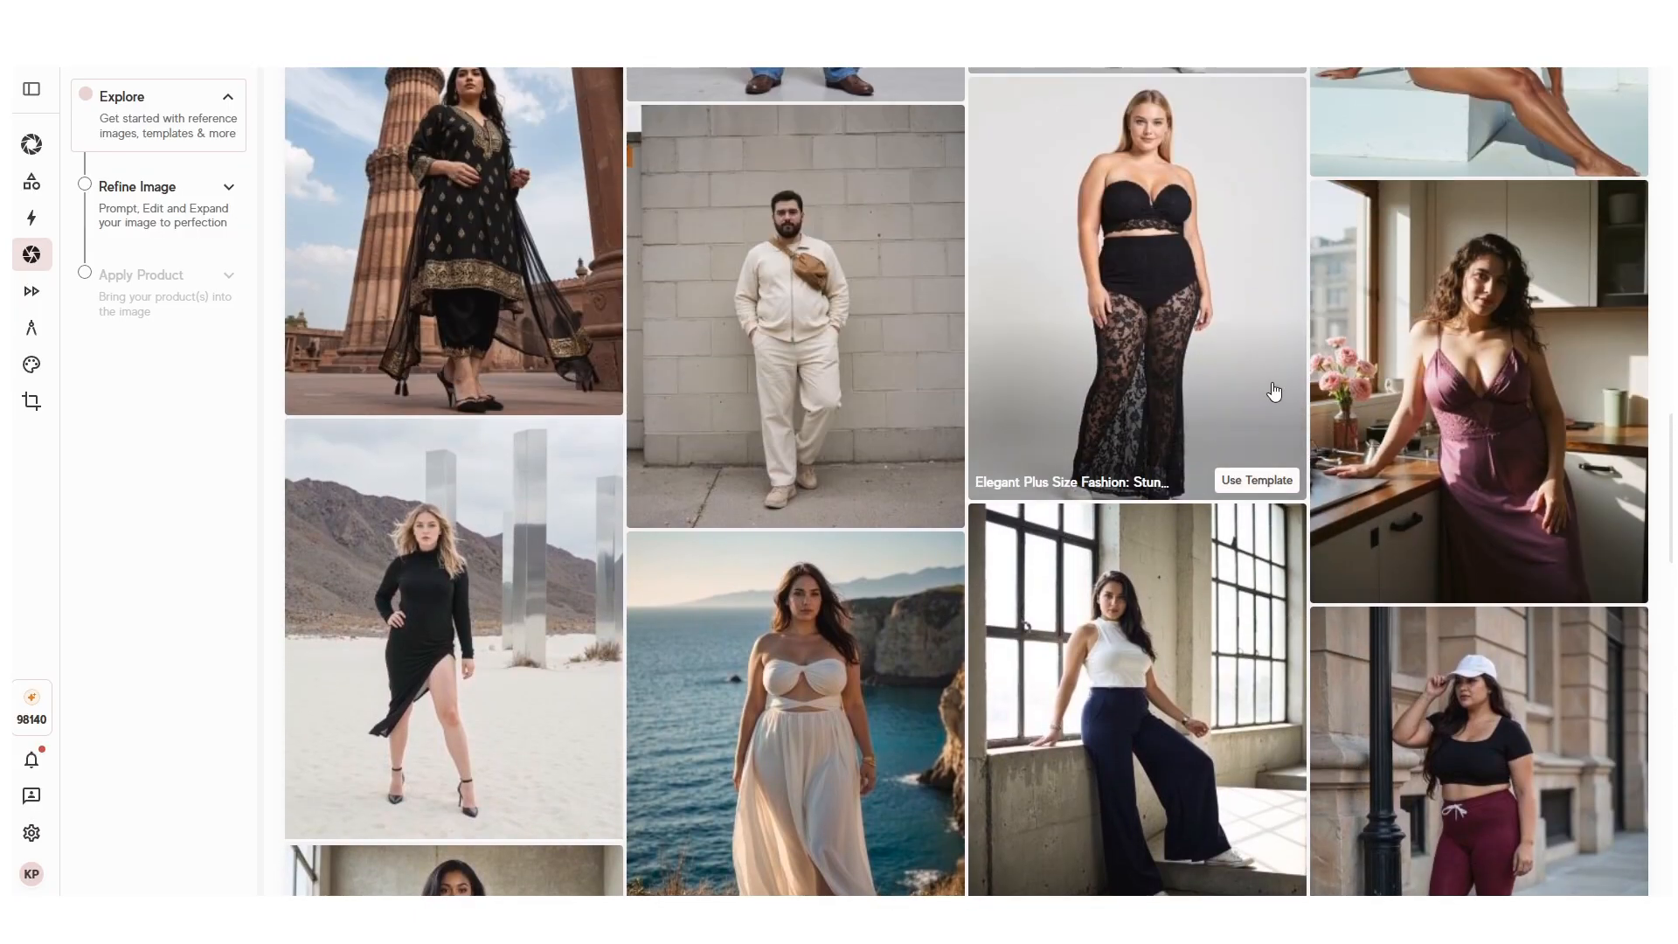
scroll(1275, 391, up, 2)
scroll(1315, 403, up, 4)
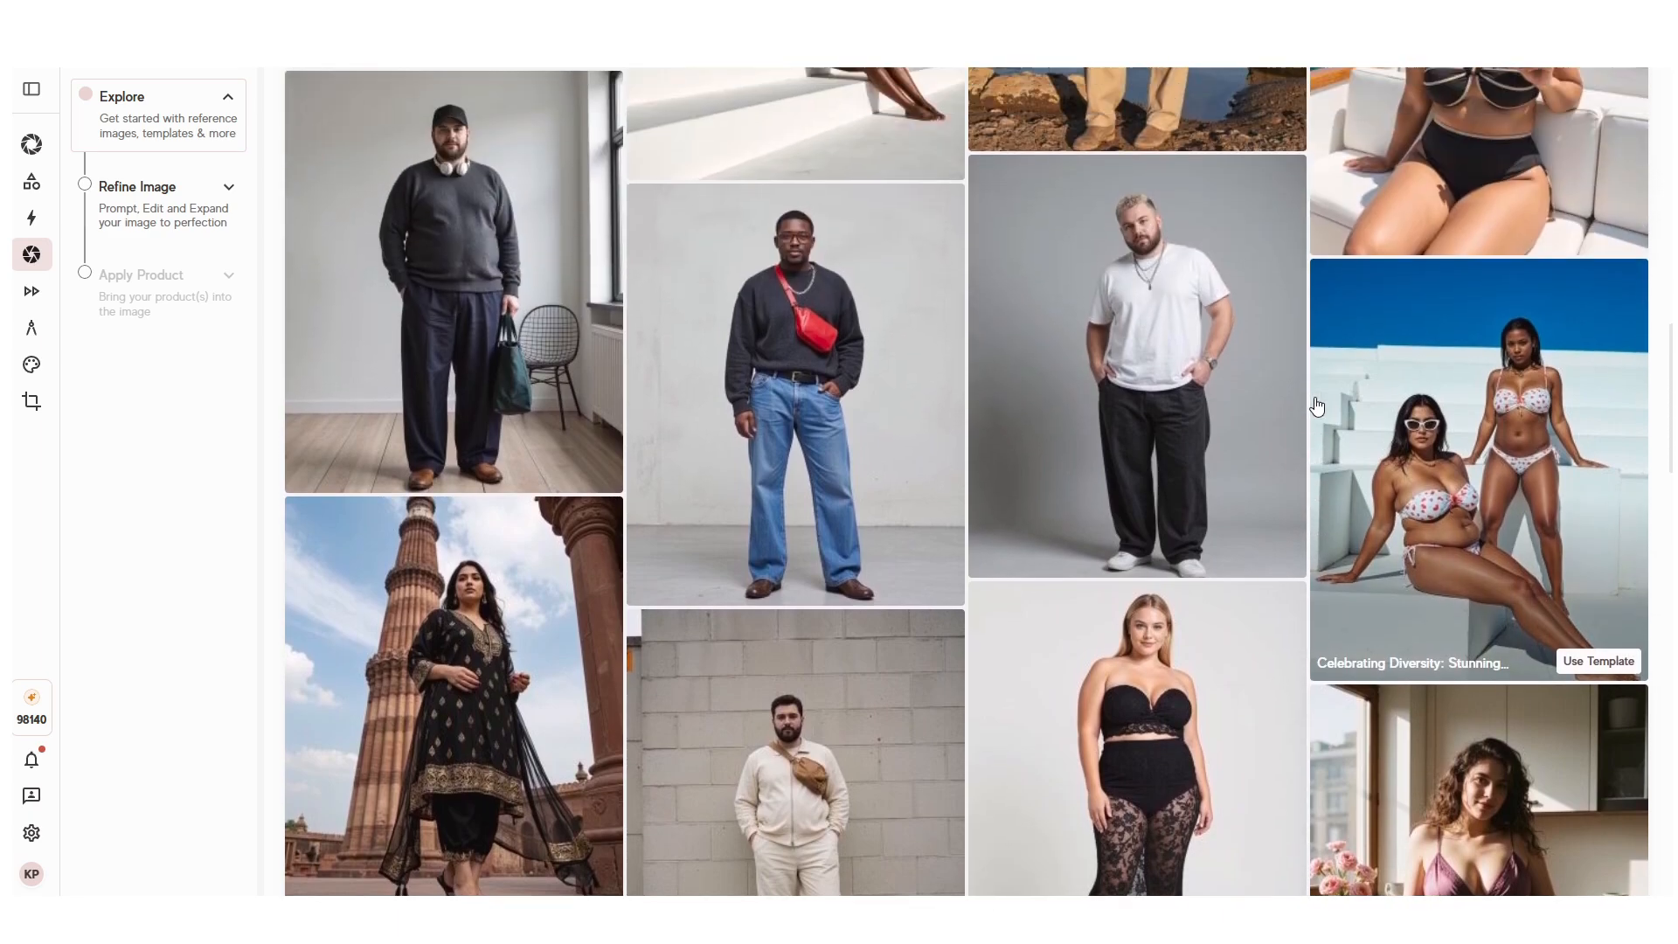
scroll(1315, 404, up, 3)
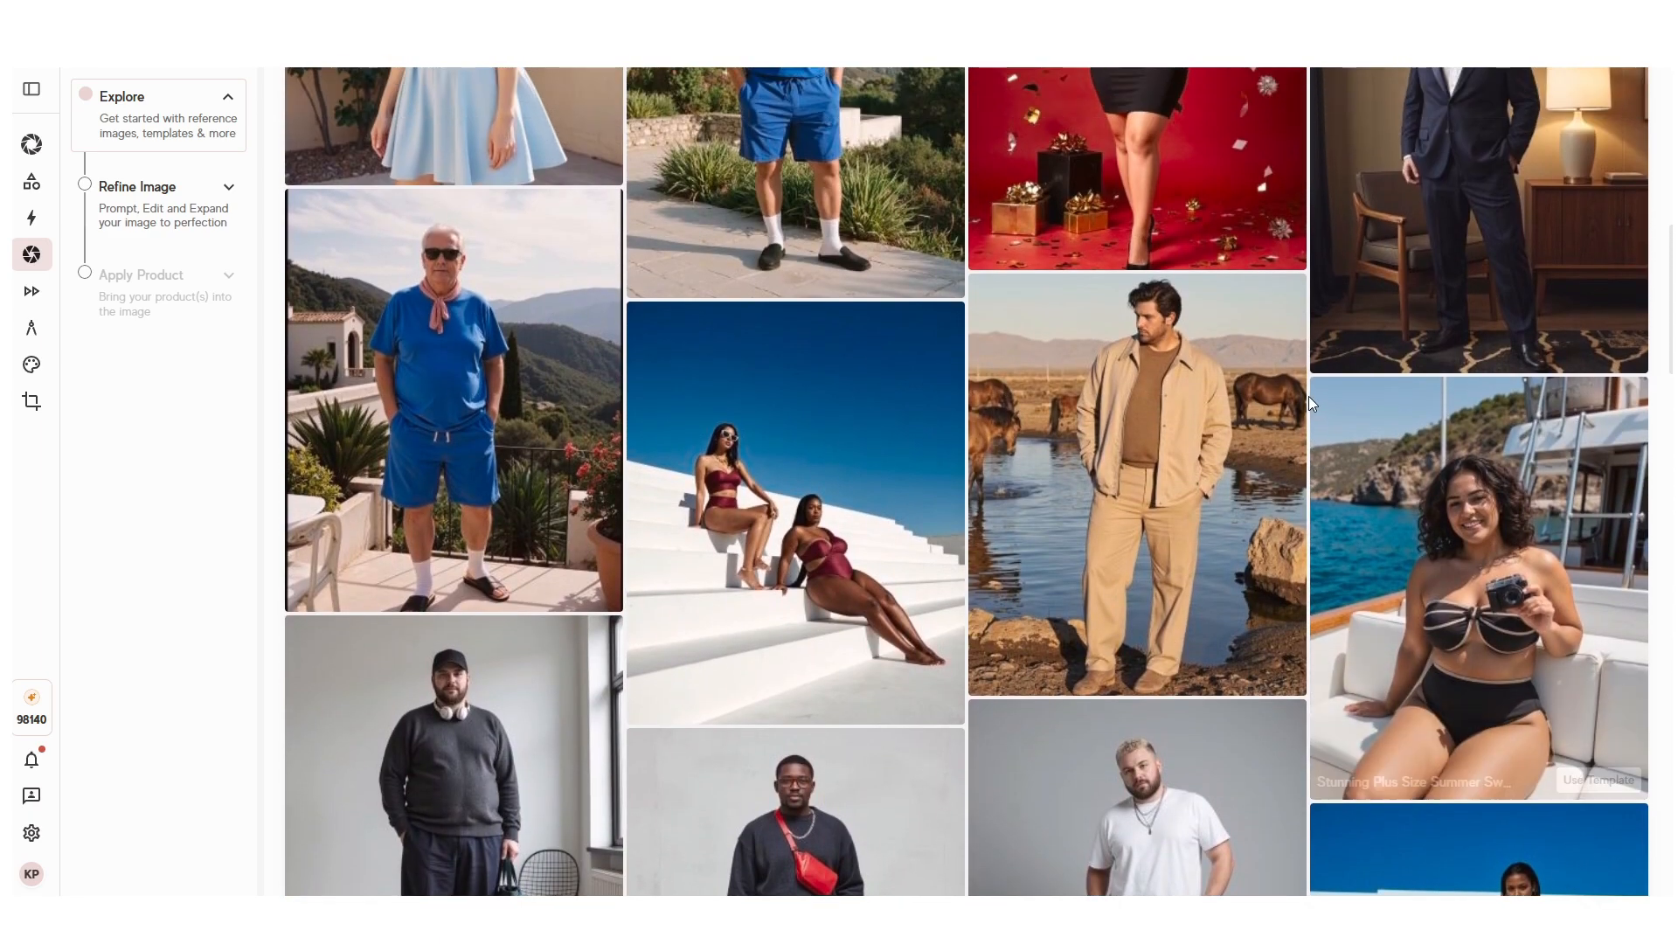
scroll(1310, 402, up, 2)
scroll(1310, 402, up, 4)
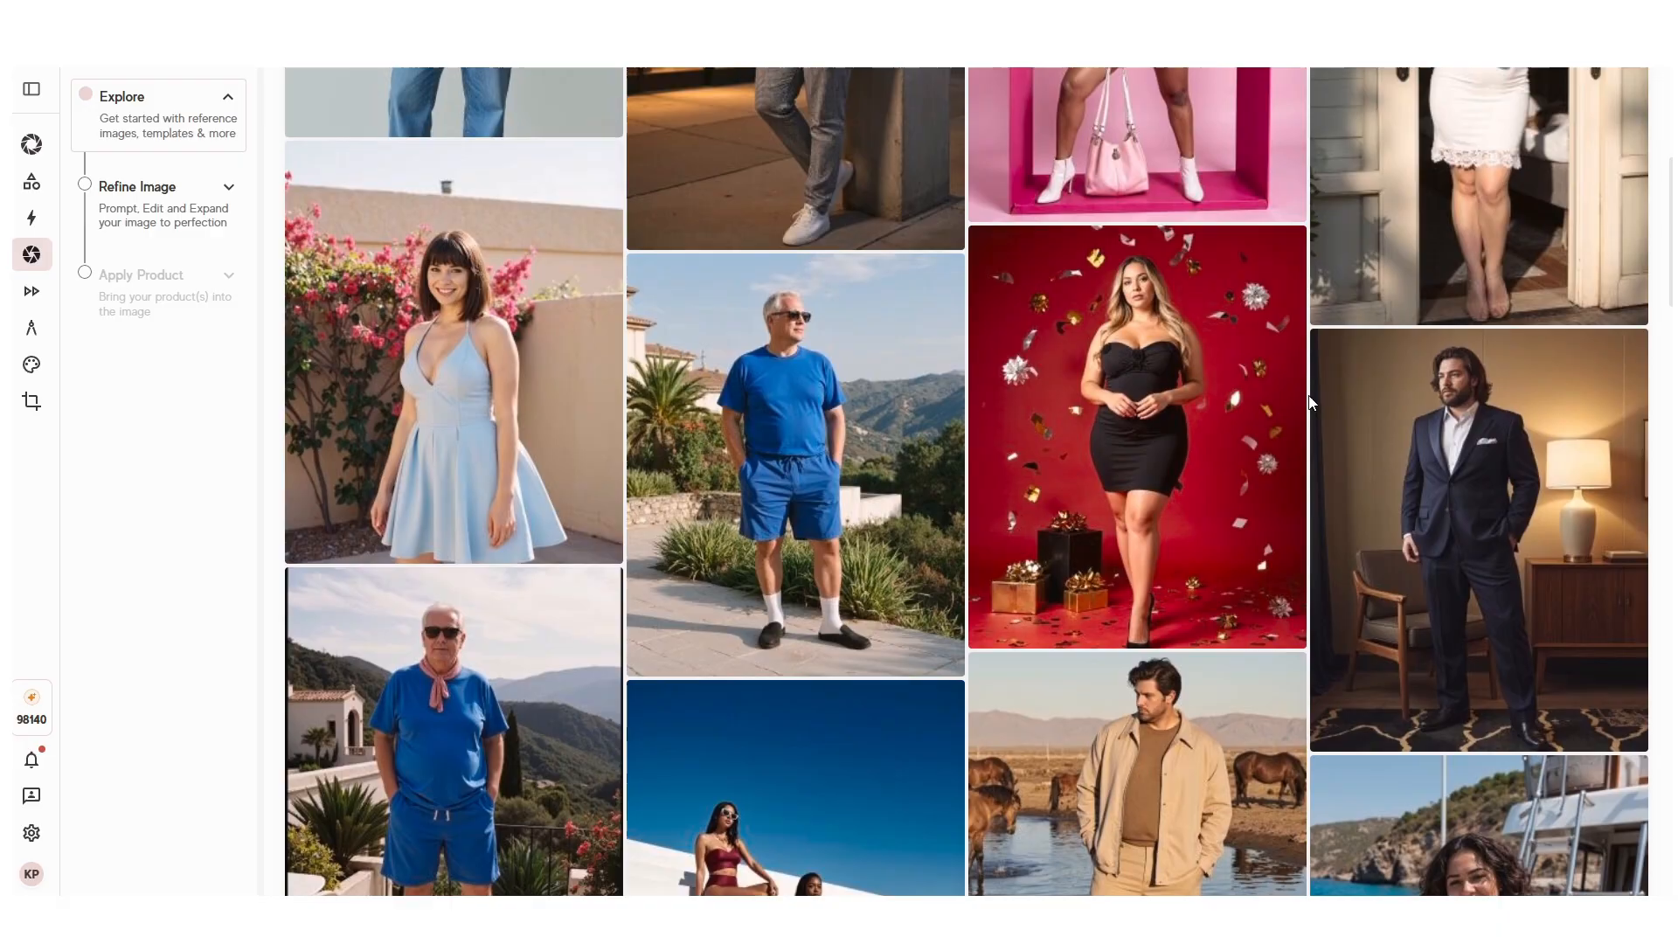
scroll(1311, 402, up, 2)
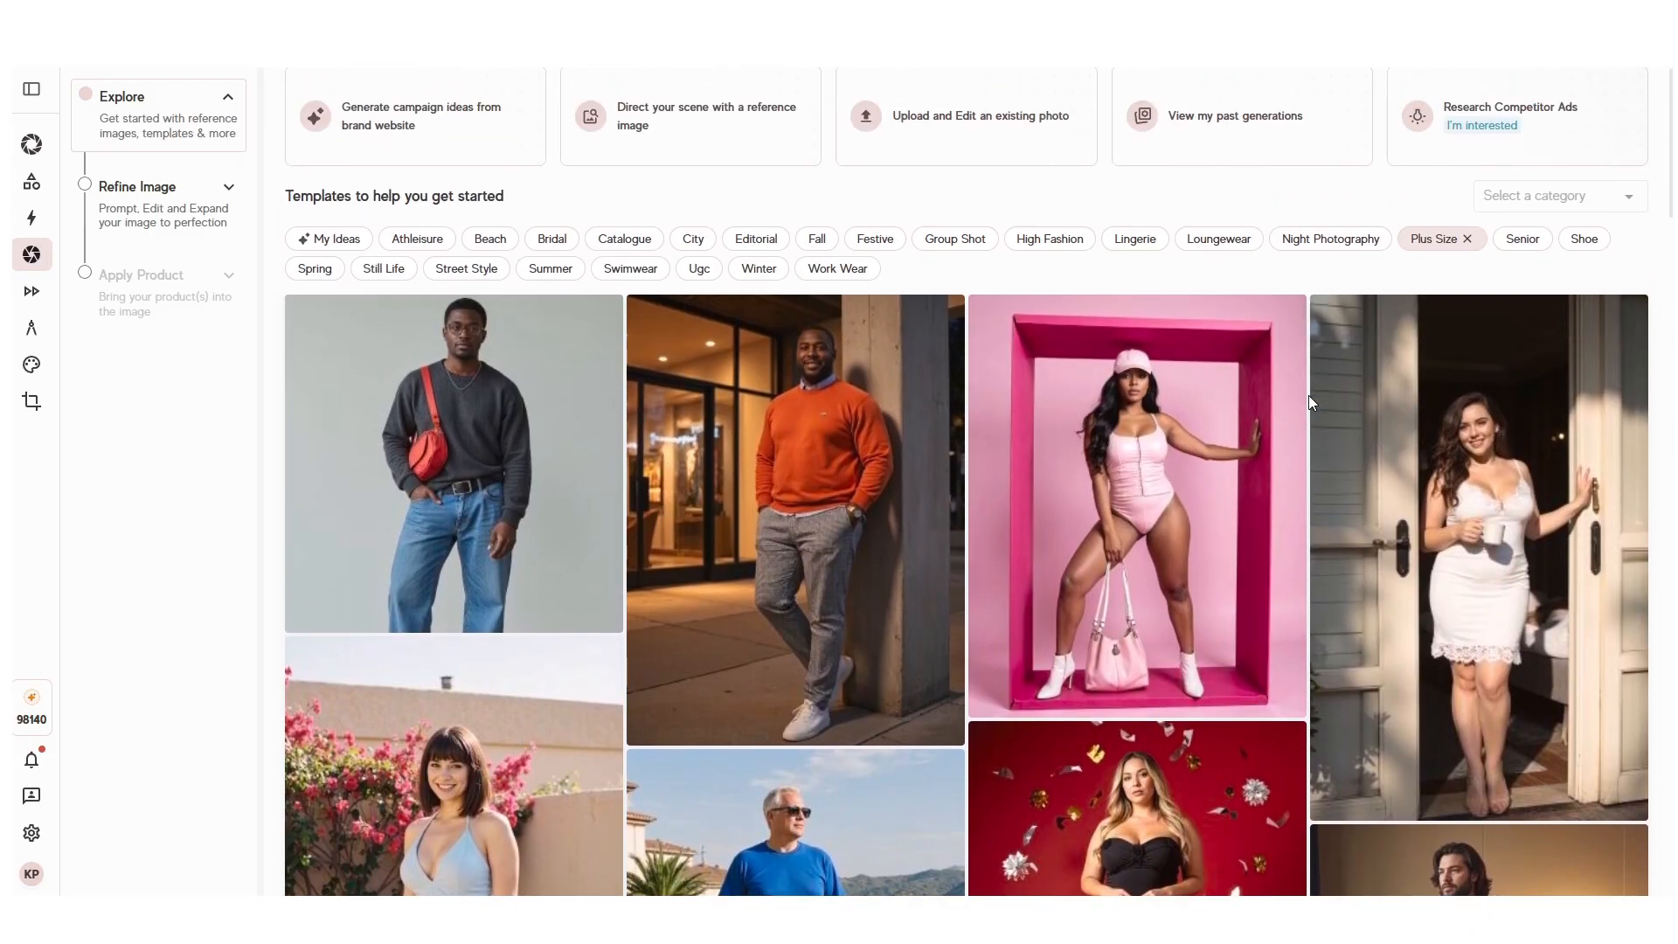
Step: Remove the Plus Size filter and use the "Elevate Your Fashion Brand" template showing a woman in wide white trousers between concrete walls
scroll(1308, 402, down, 1)
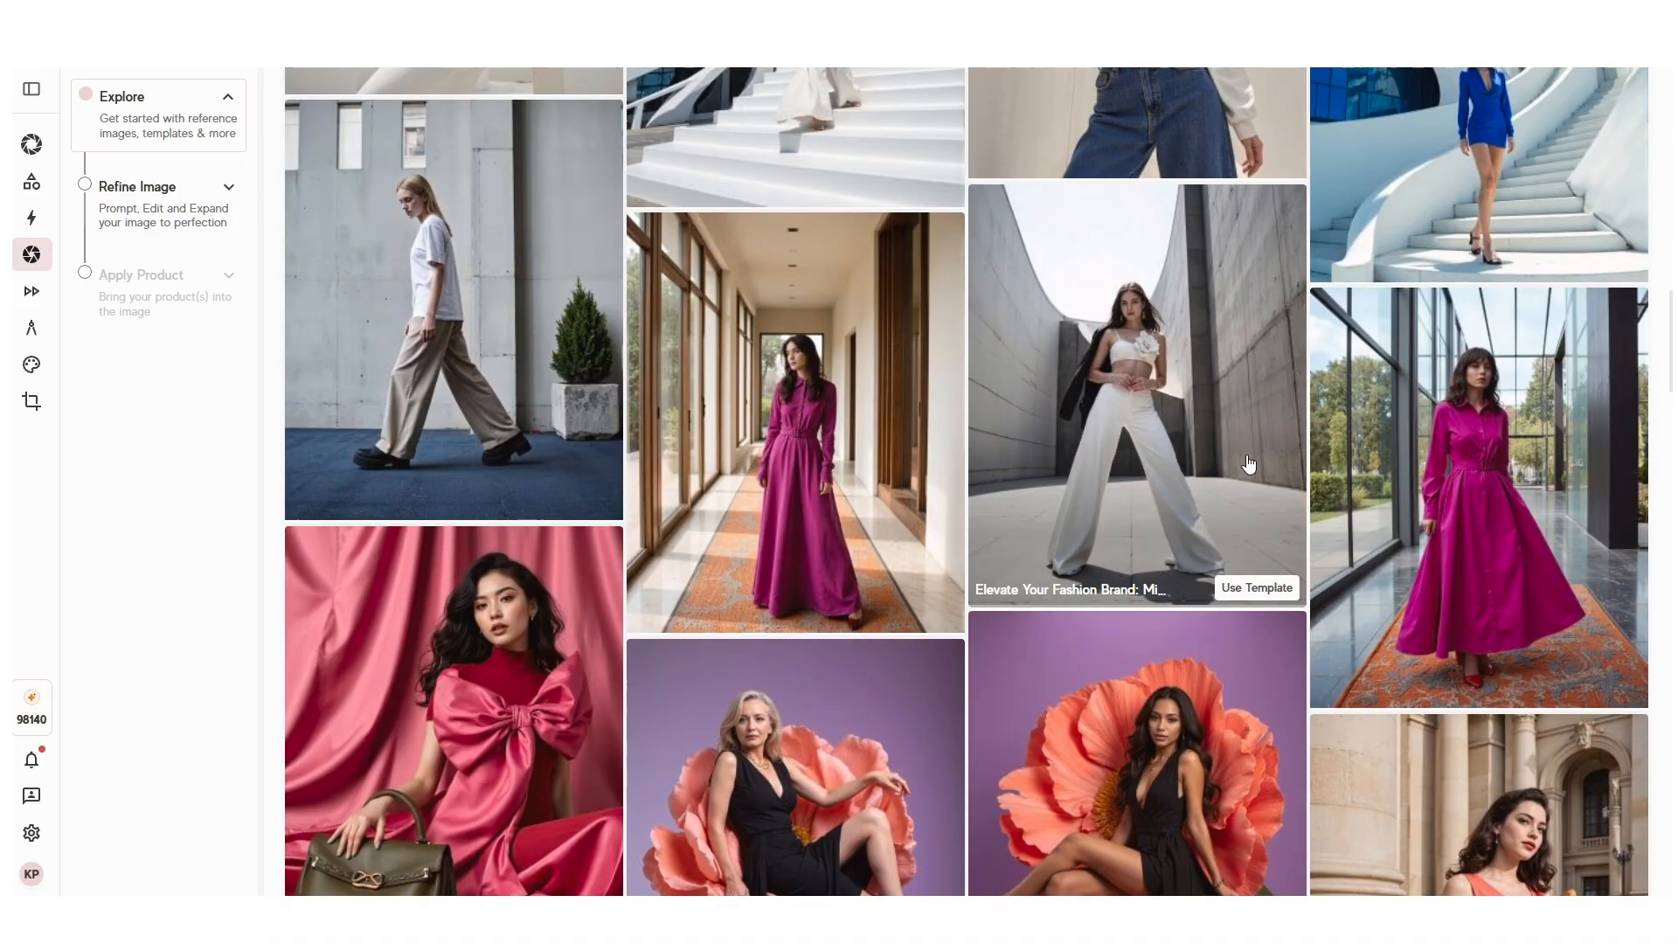
scroll(1309, 439, down, 5)
click(1275, 584)
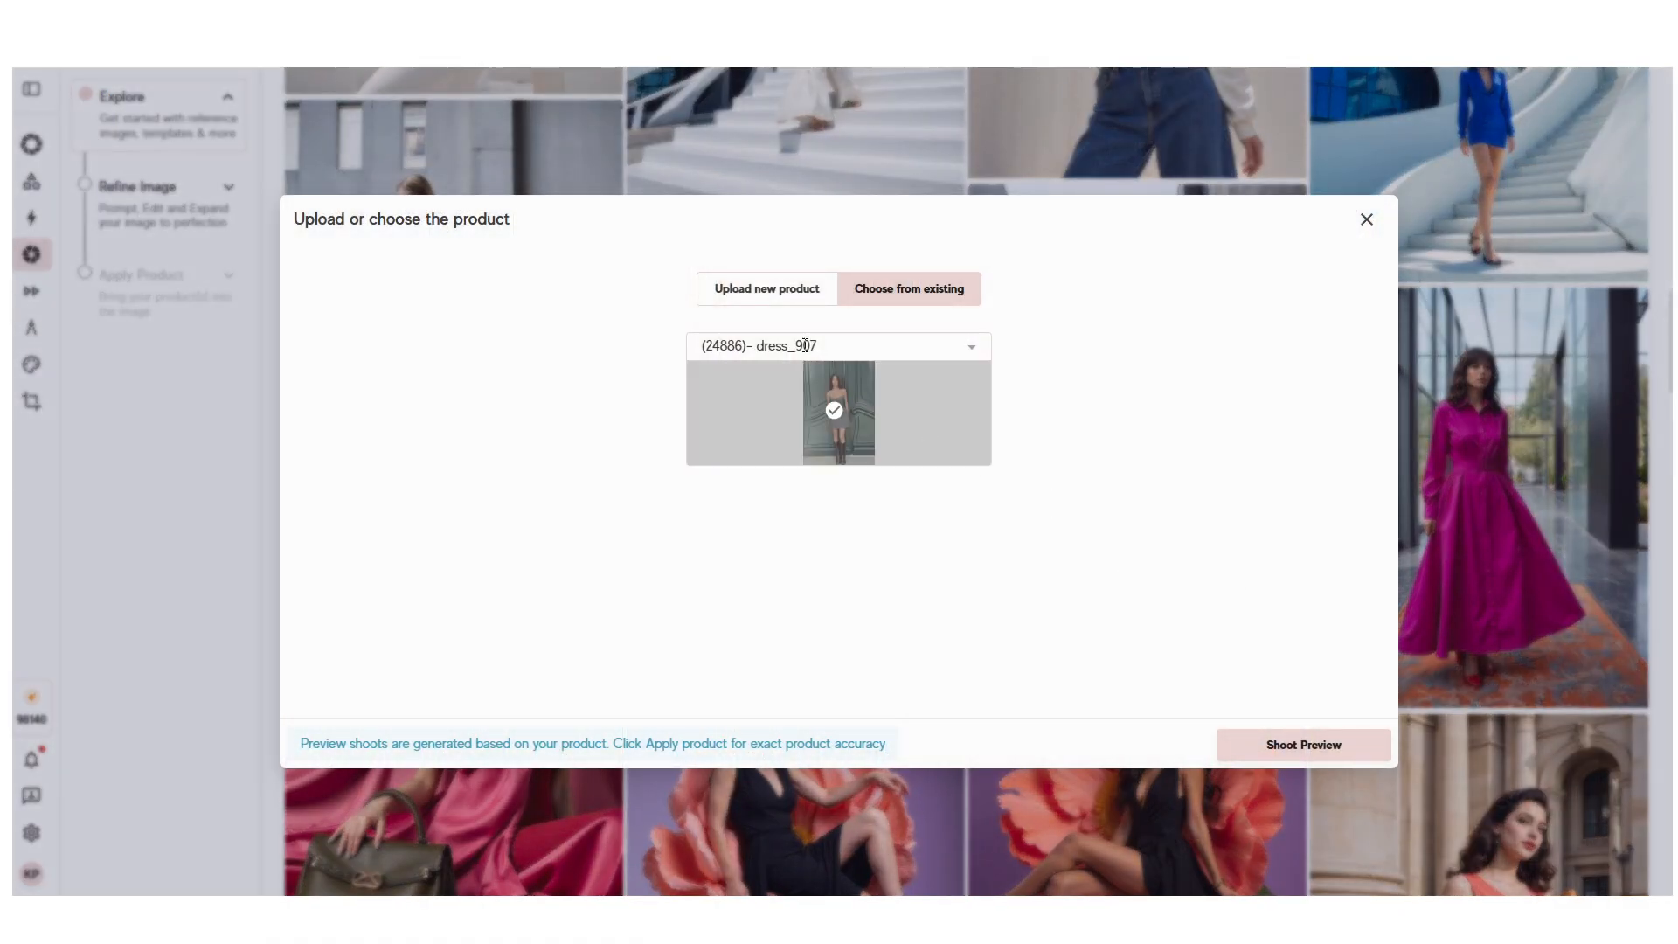
click(885, 346)
scroll(920, 428, down, 3)
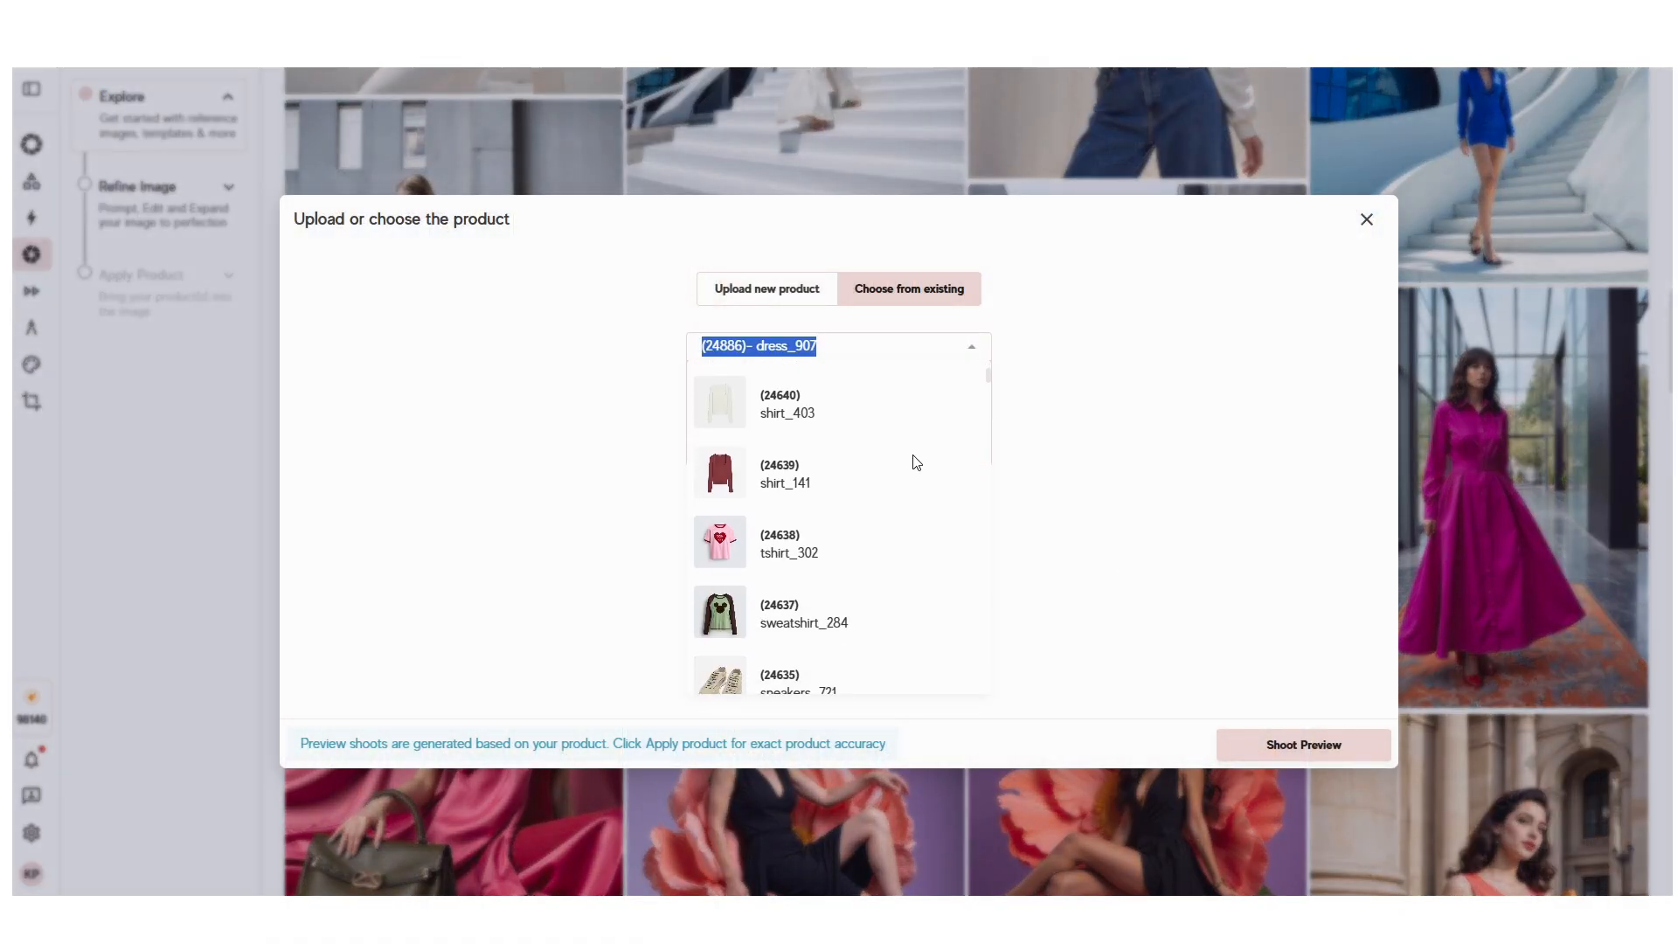
scroll(914, 454, up, 3)
scroll(909, 489, down, 1)
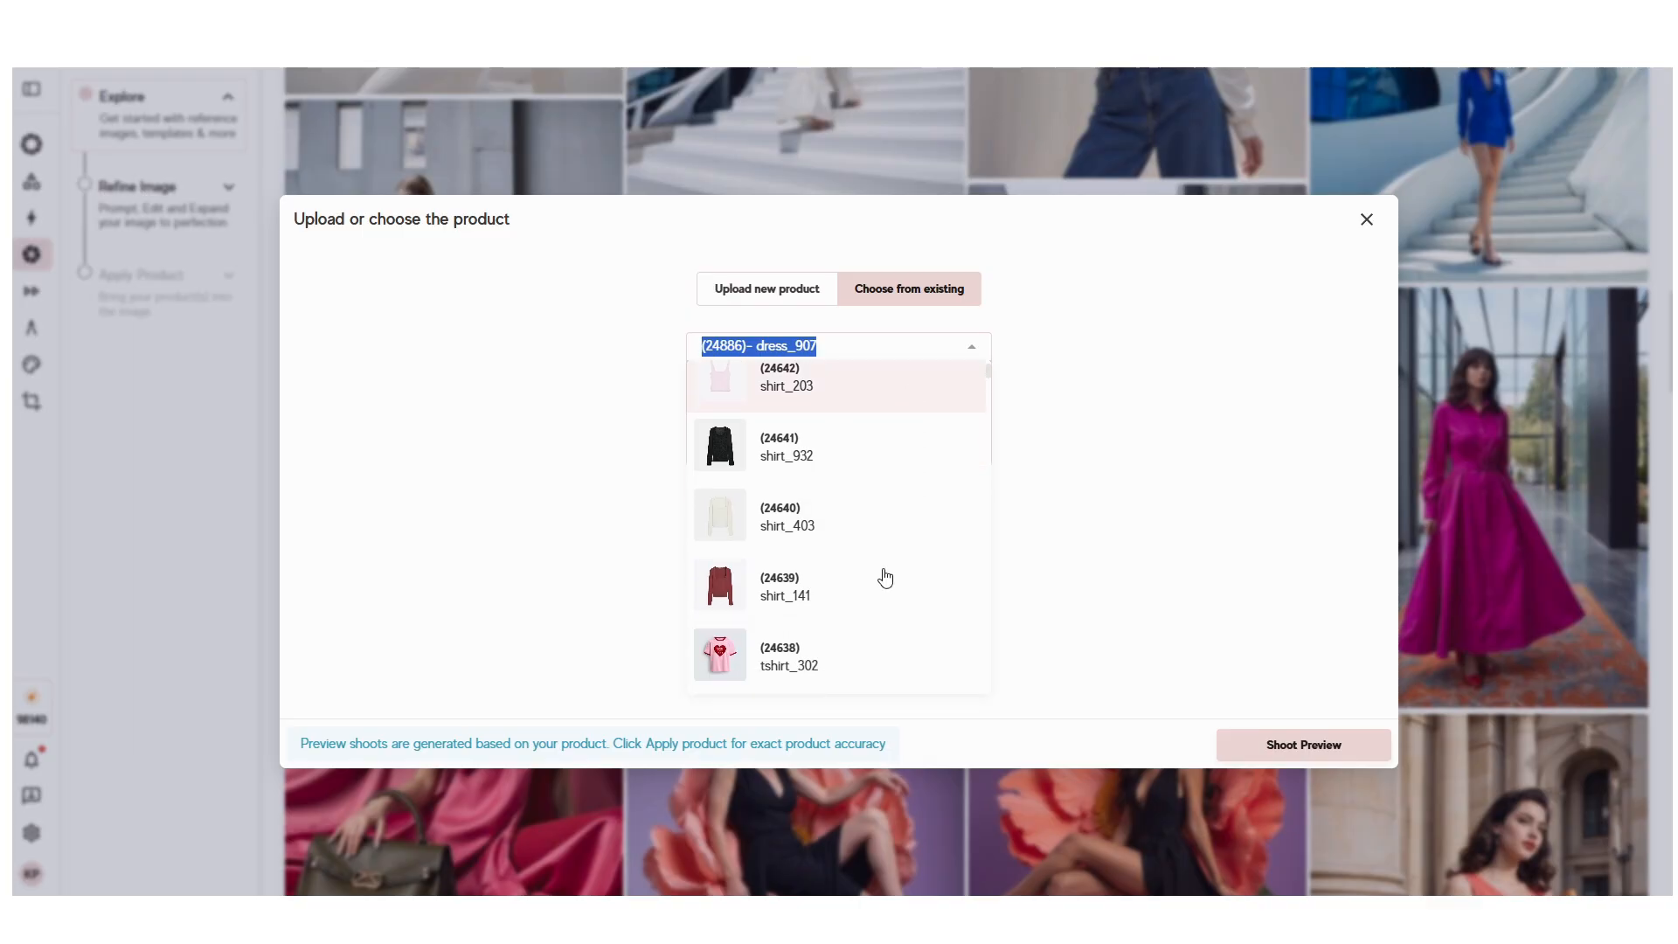
scroll(883, 579, up, 1)
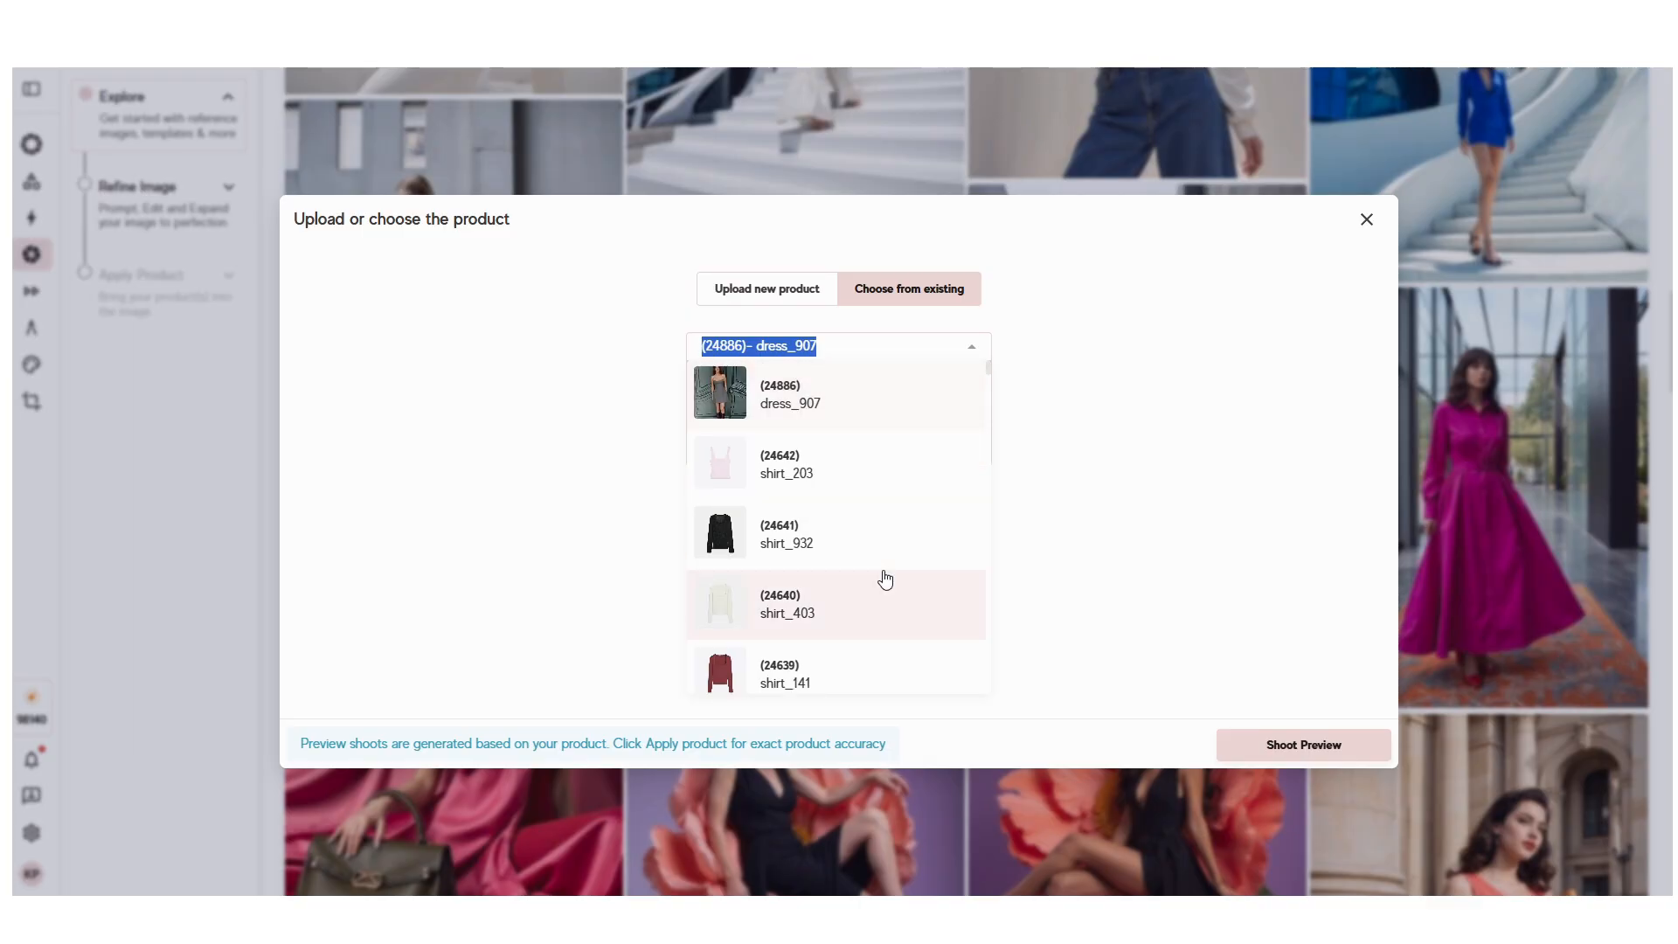
click(867, 596)
Step: Choose the existing product shirt_141 for the template and generate the preview shoot
click(921, 350)
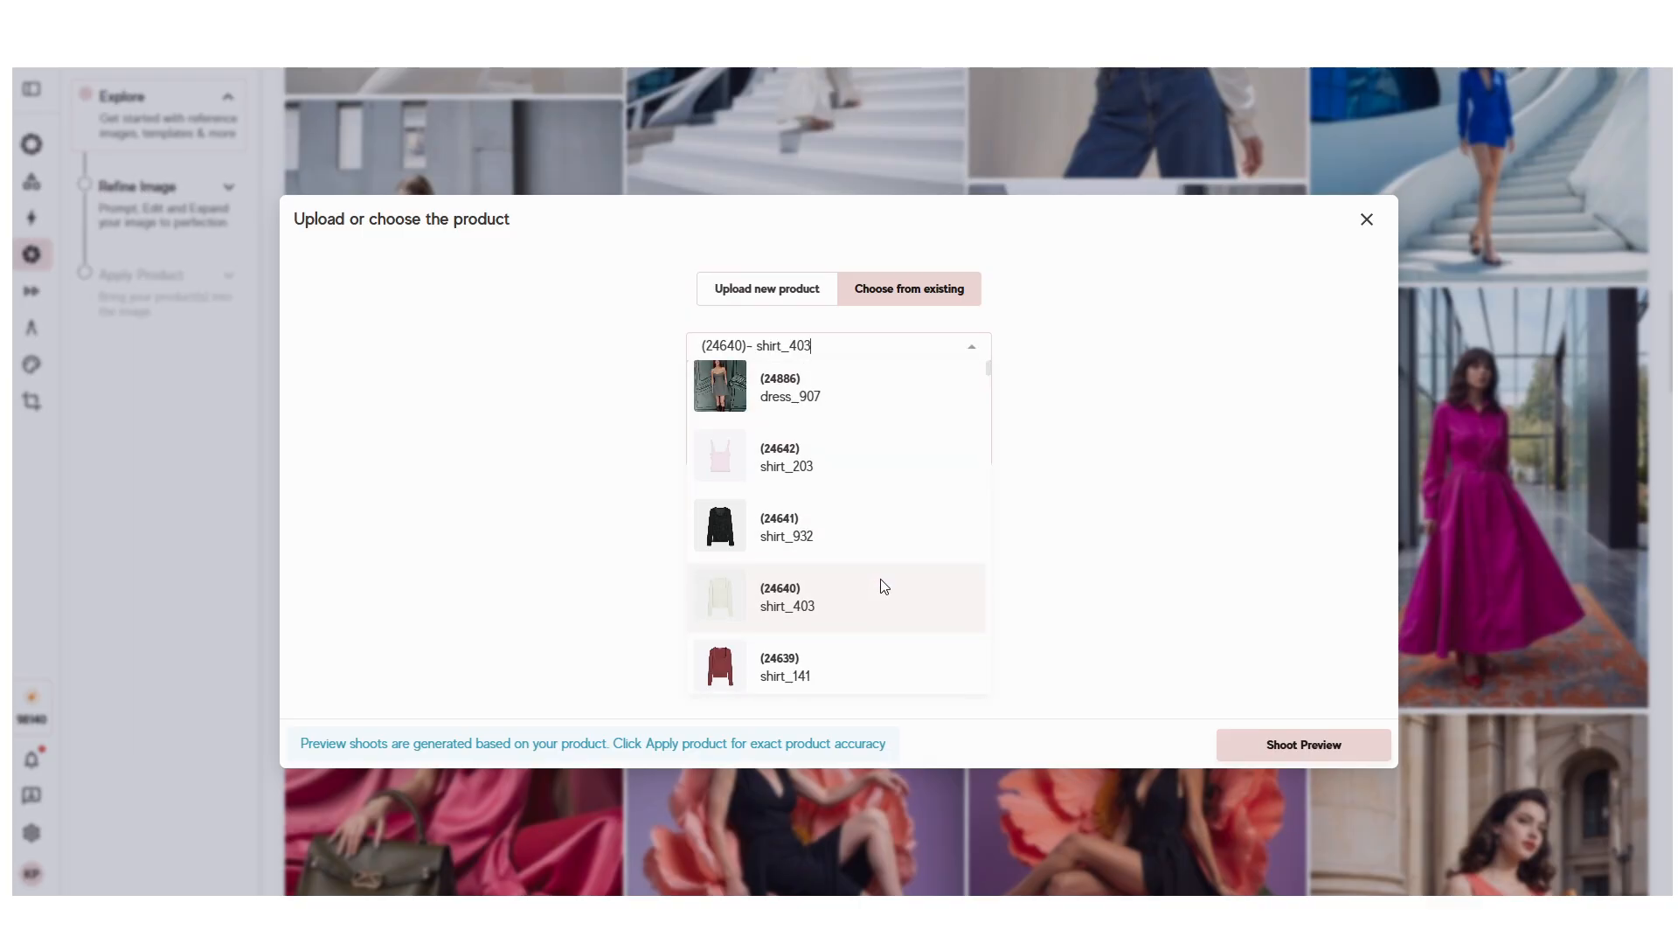
scroll(865, 589, down, 1)
click(854, 588)
click(1326, 745)
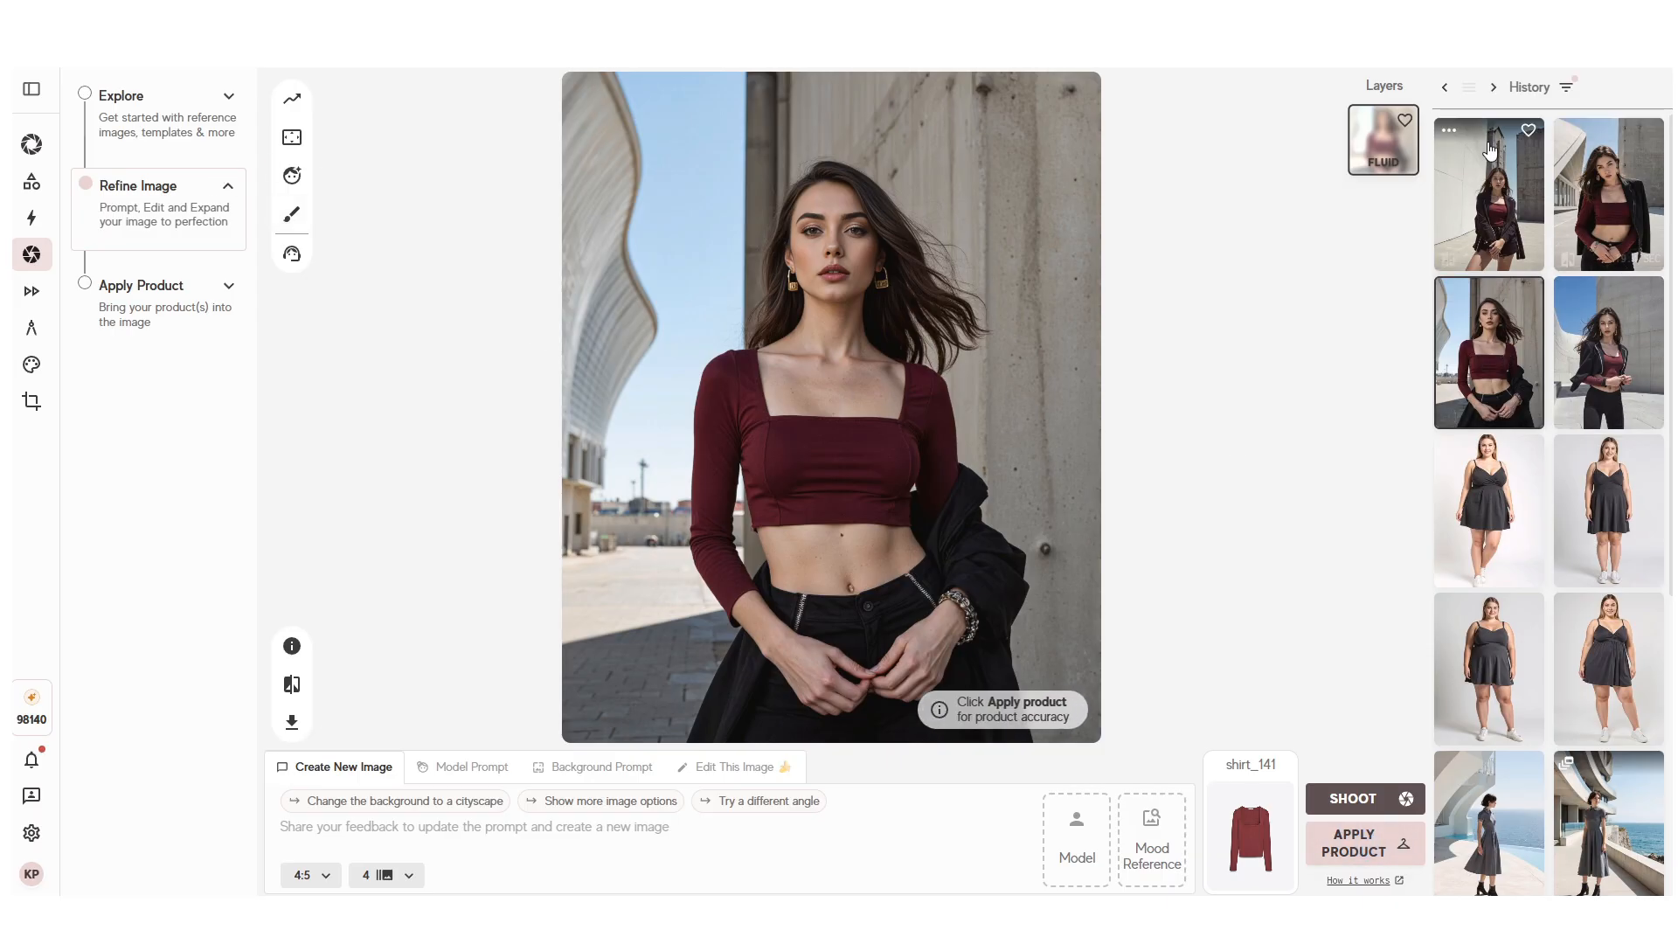
Step: Read through the model prompt of the generated close-up in the red square-neck top
click(479, 770)
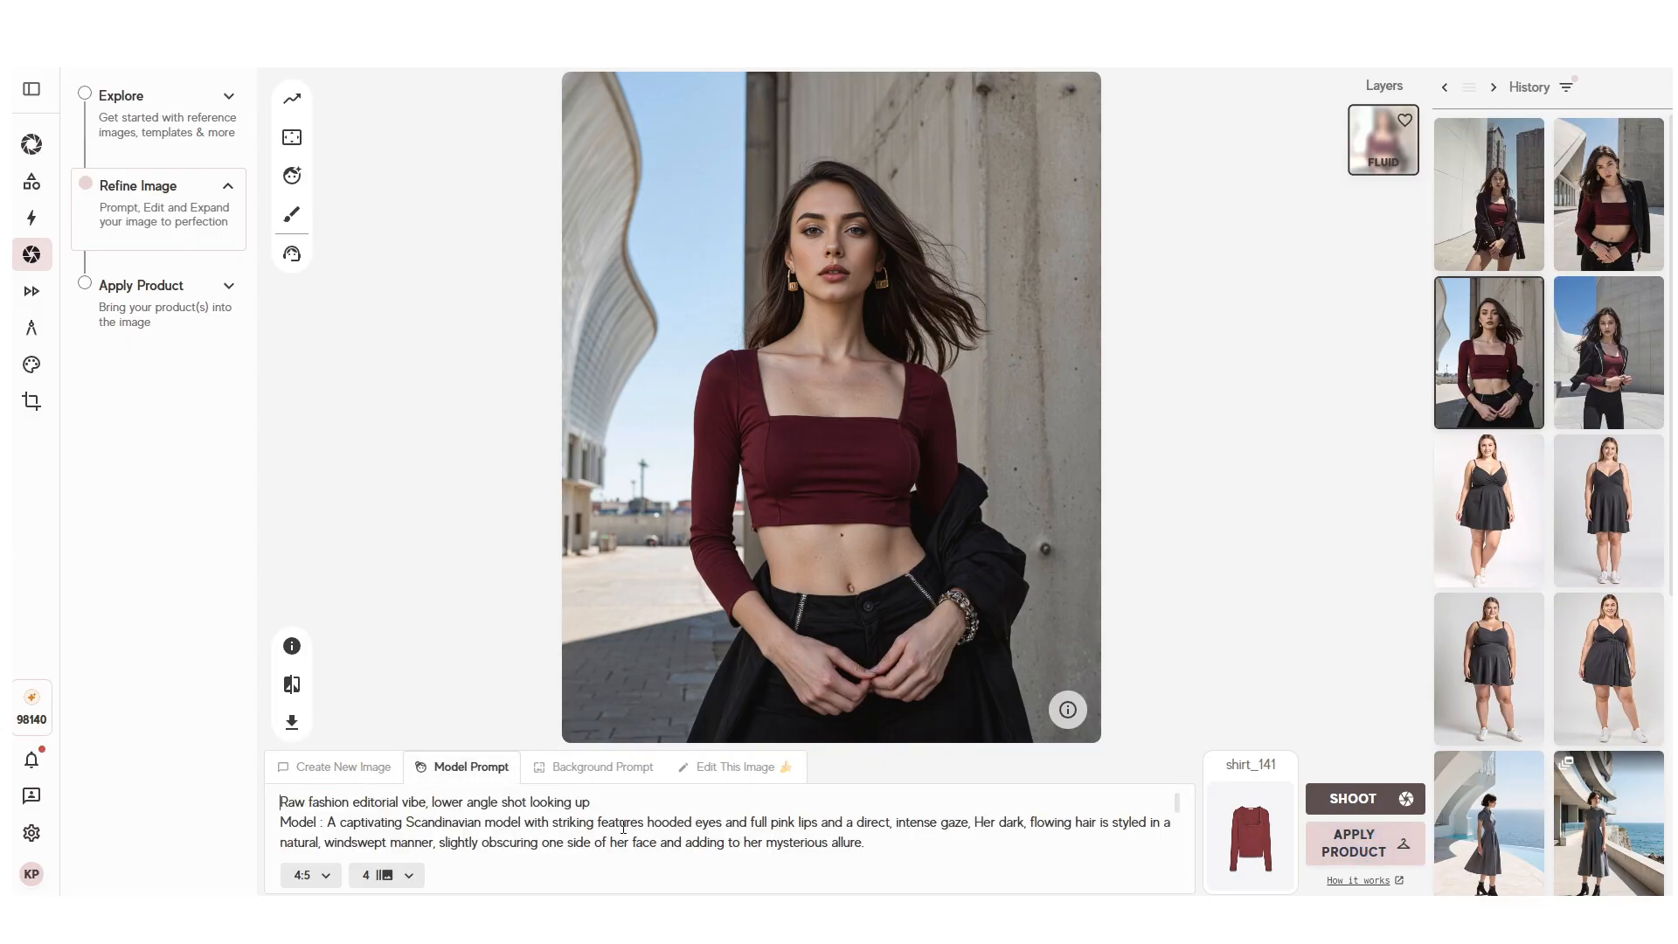
scroll(623, 826, down, 2)
scroll(763, 826, down, 2)
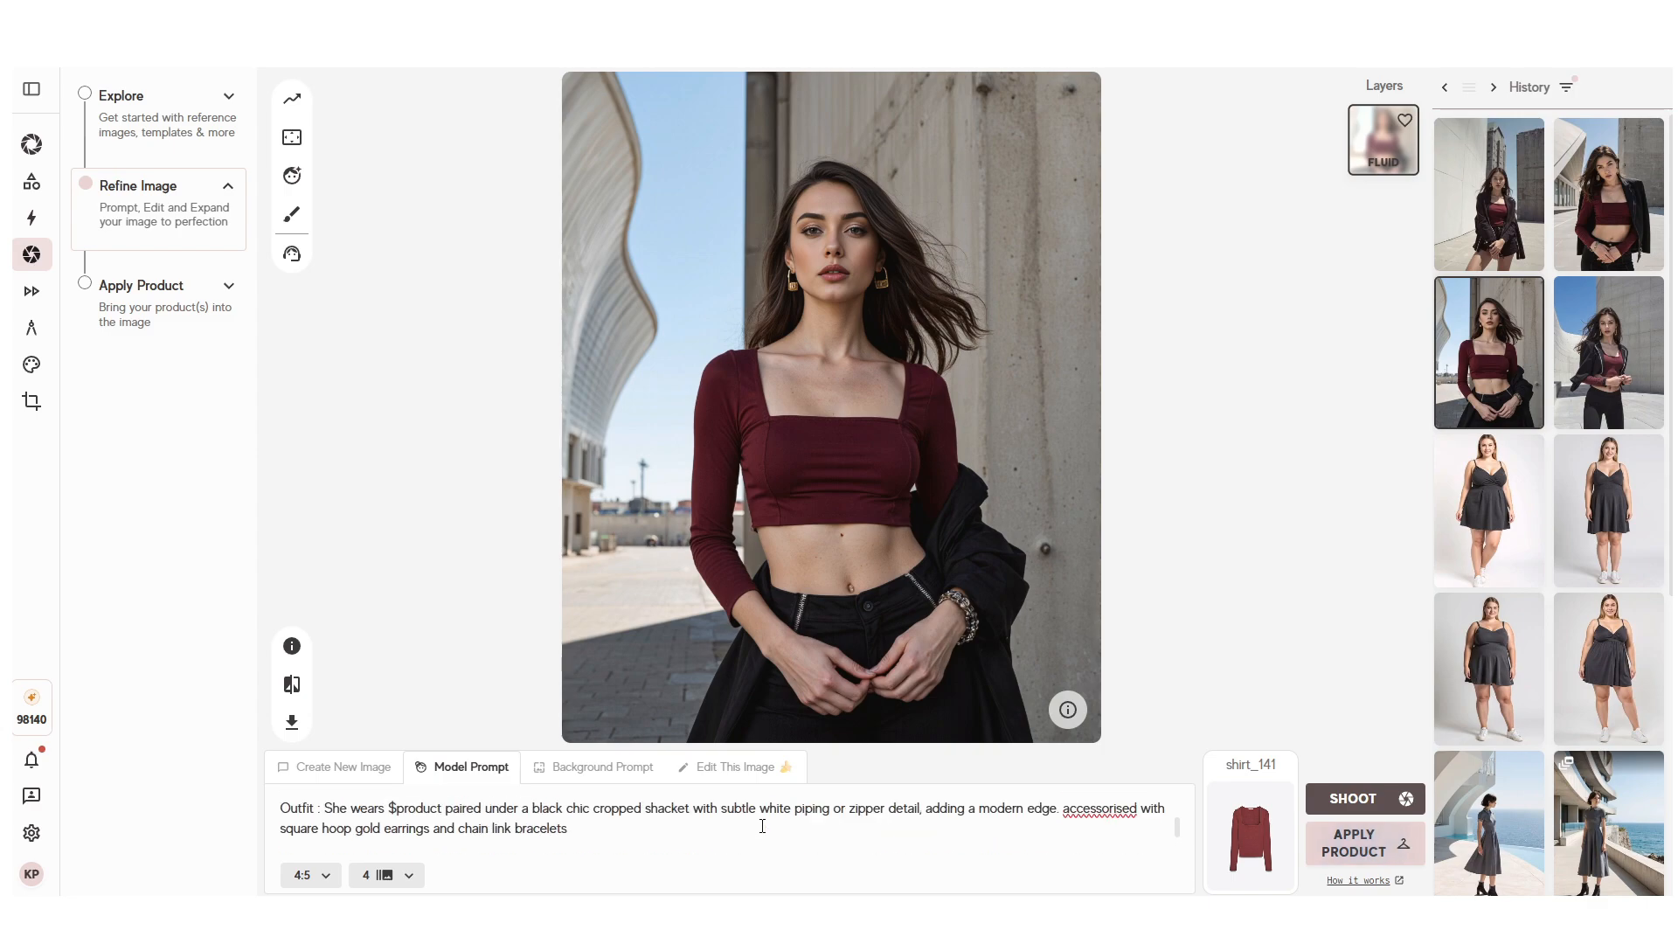
scroll(762, 826, up, 4)
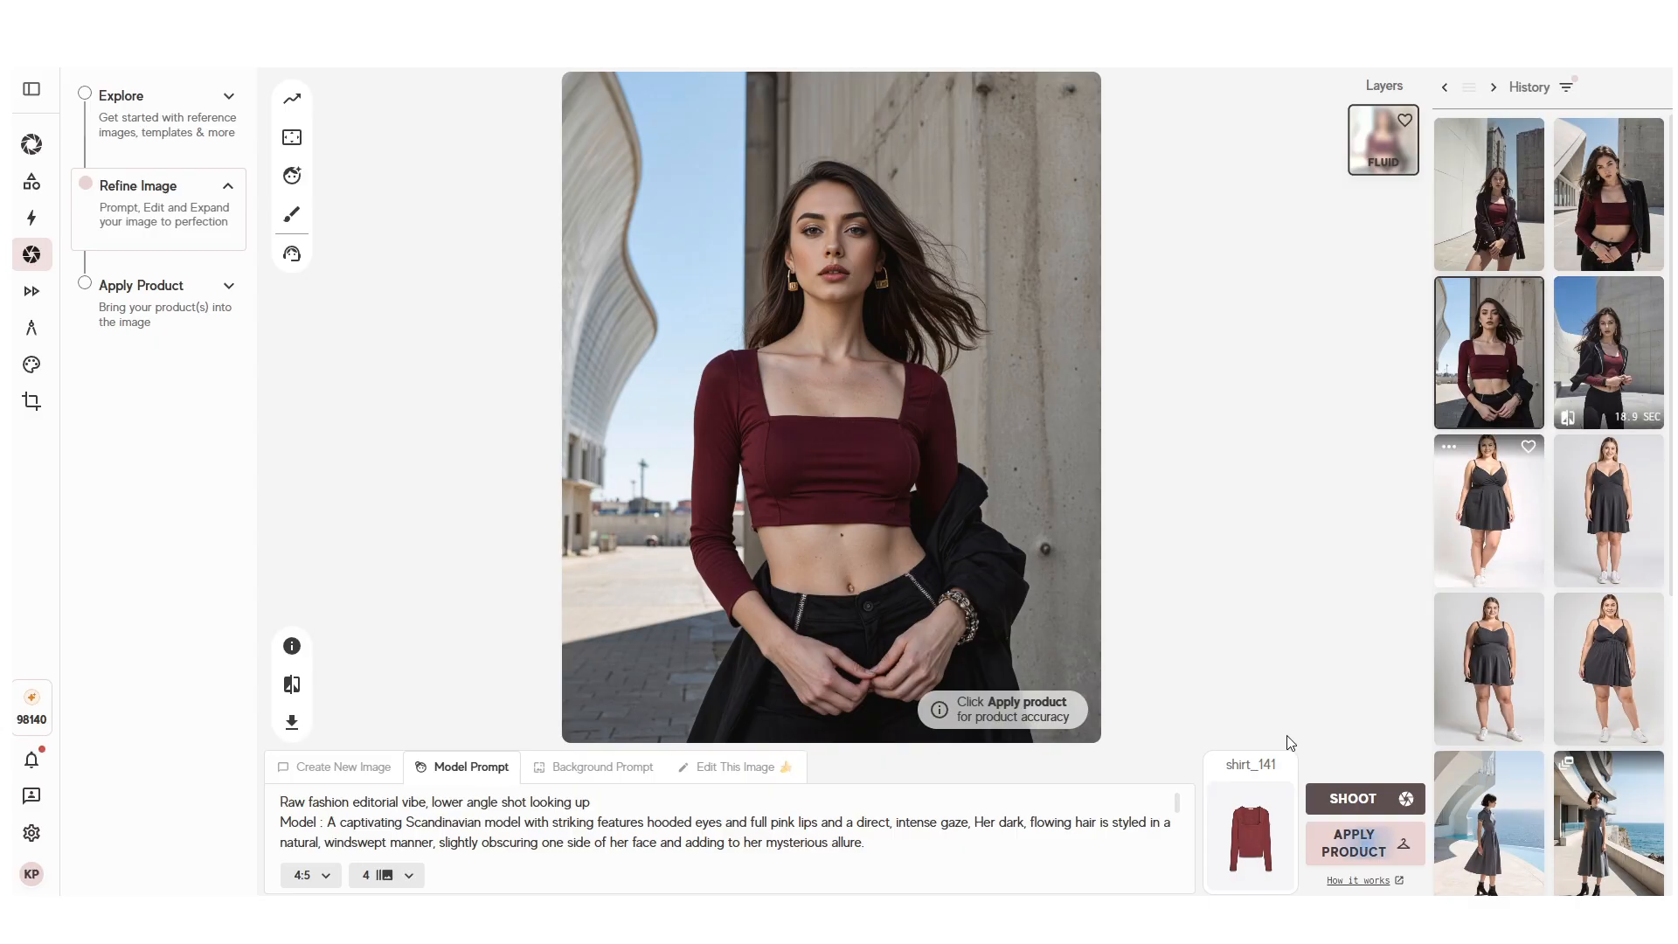
Step: Edit the generated image of the model in black jacket and shorts with the instruction "make the model hold a handbag"
click(737, 769)
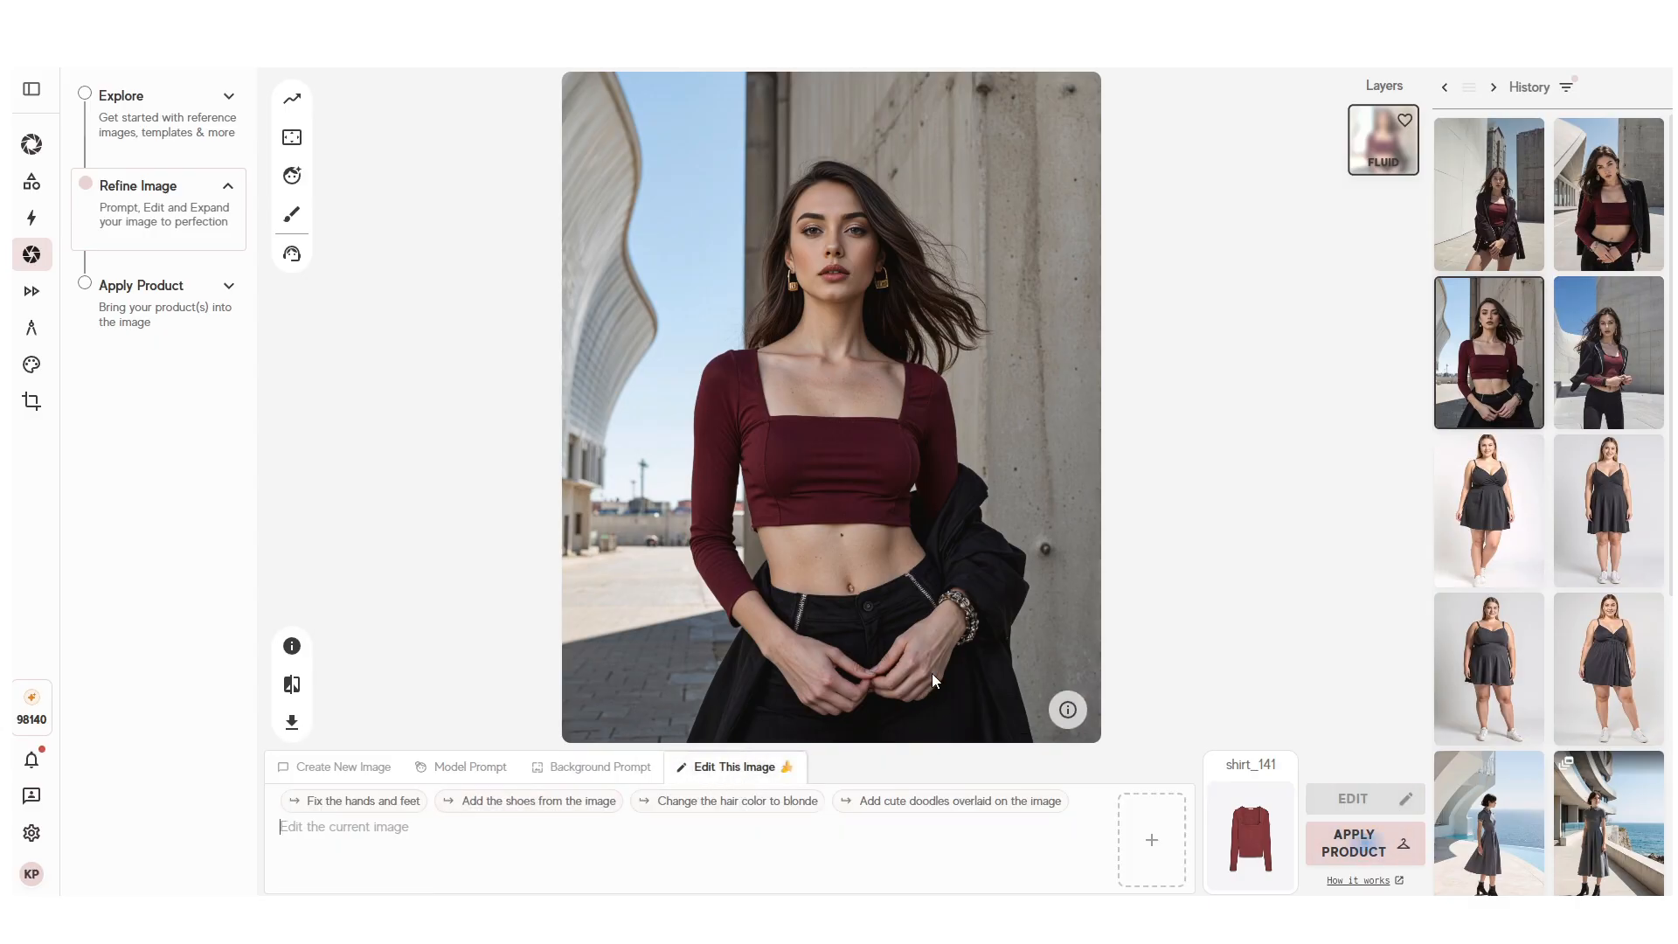
click(1497, 210)
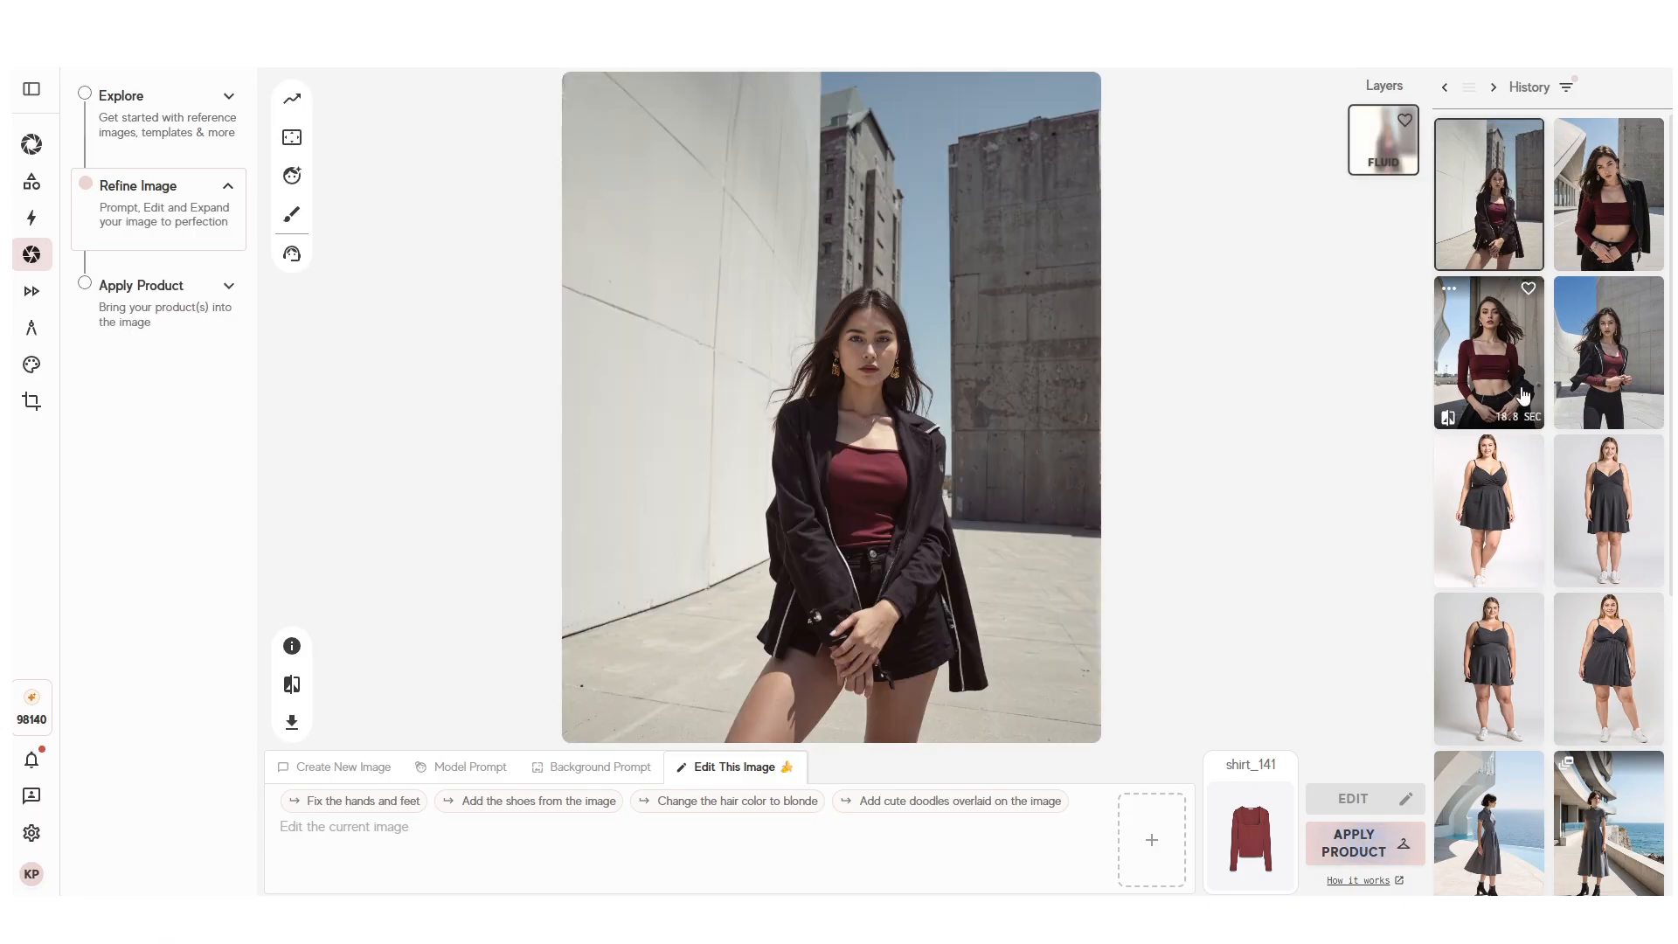
click(441, 850)
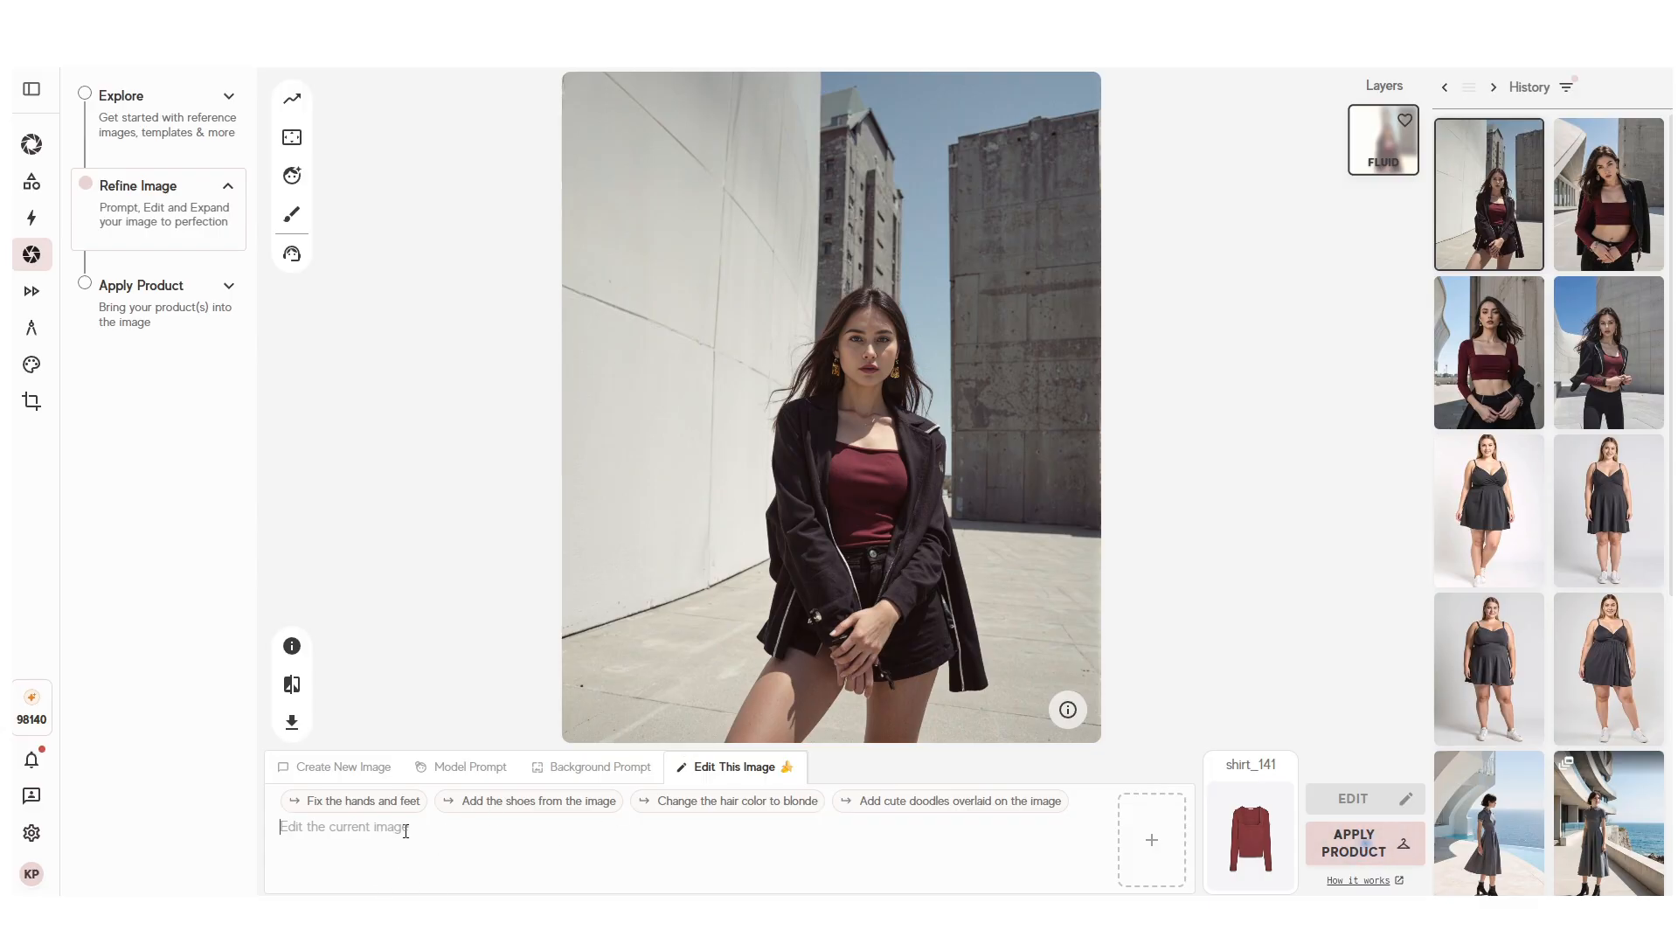
click(449, 774)
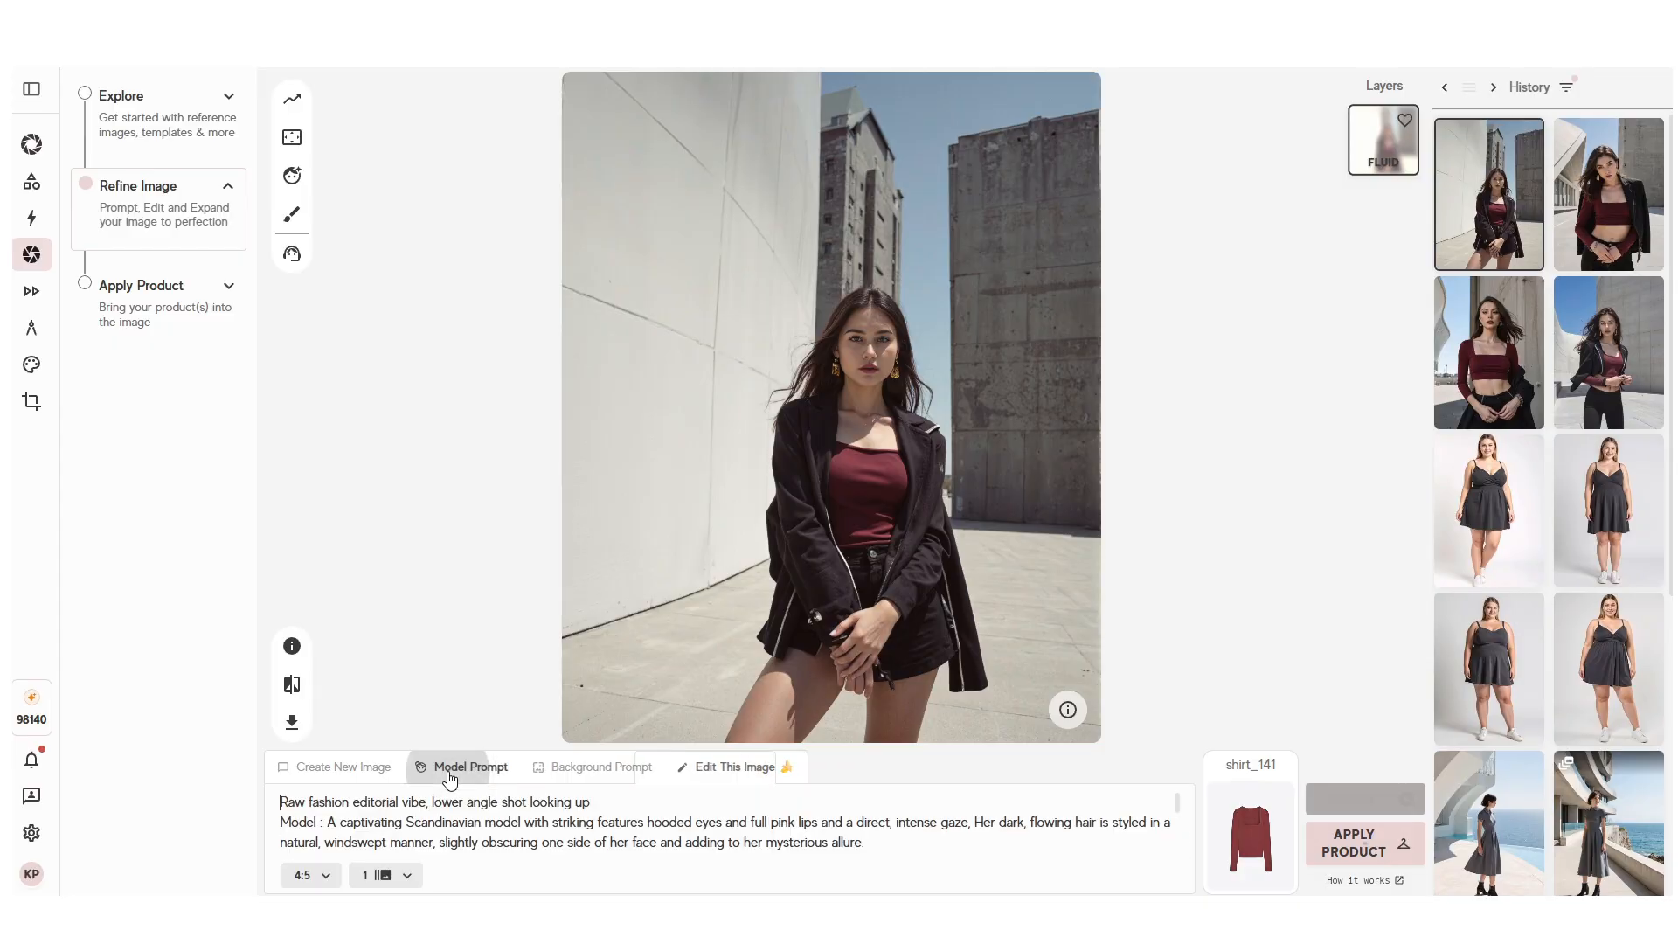
click(547, 774)
click(767, 777)
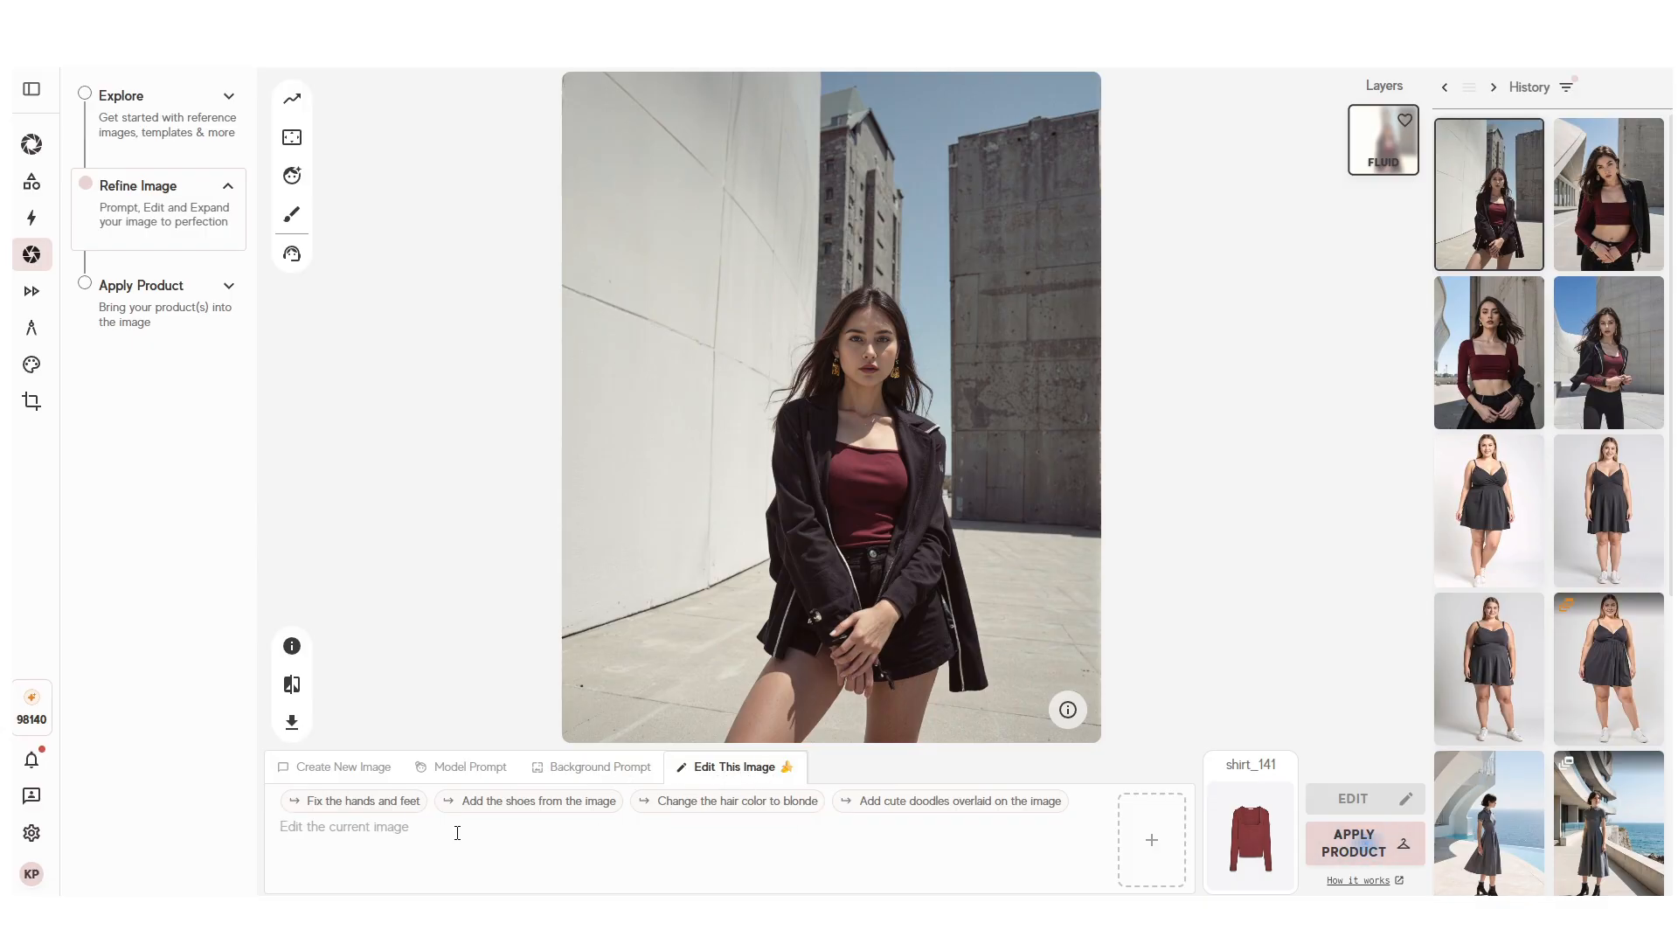
text(make the model hold a hand)
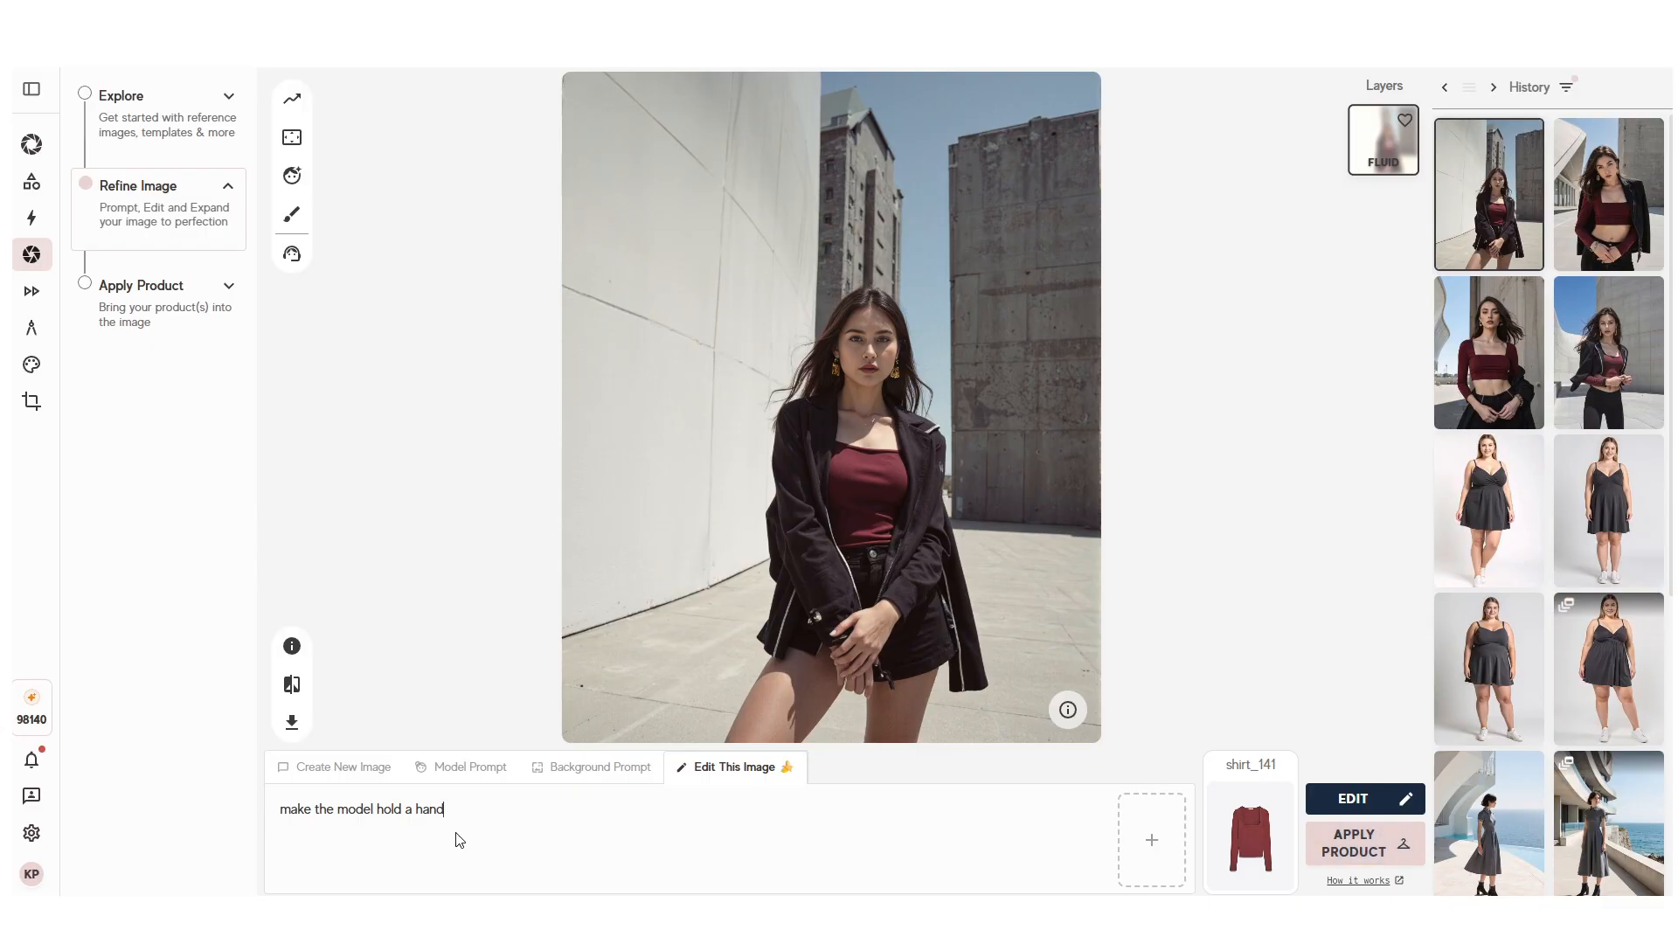
text(bag)
click(1377, 793)
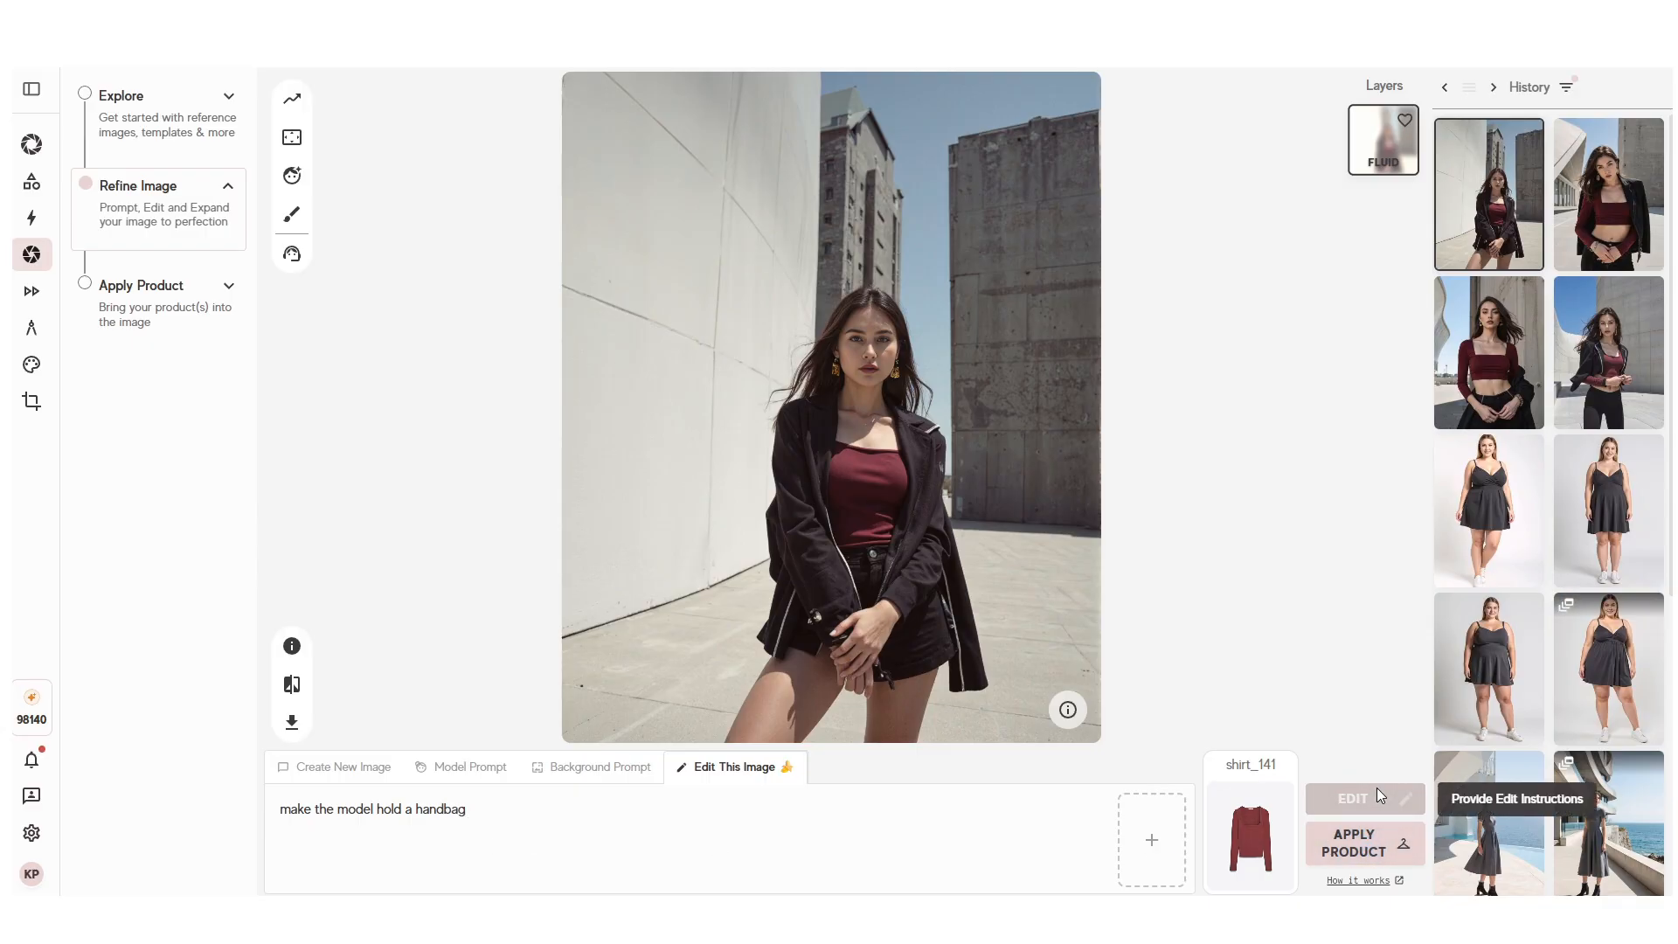
Step: Open the generated image with the jacket draped over the model's shoulder and read through its full model prompt
click(1591, 205)
click(472, 768)
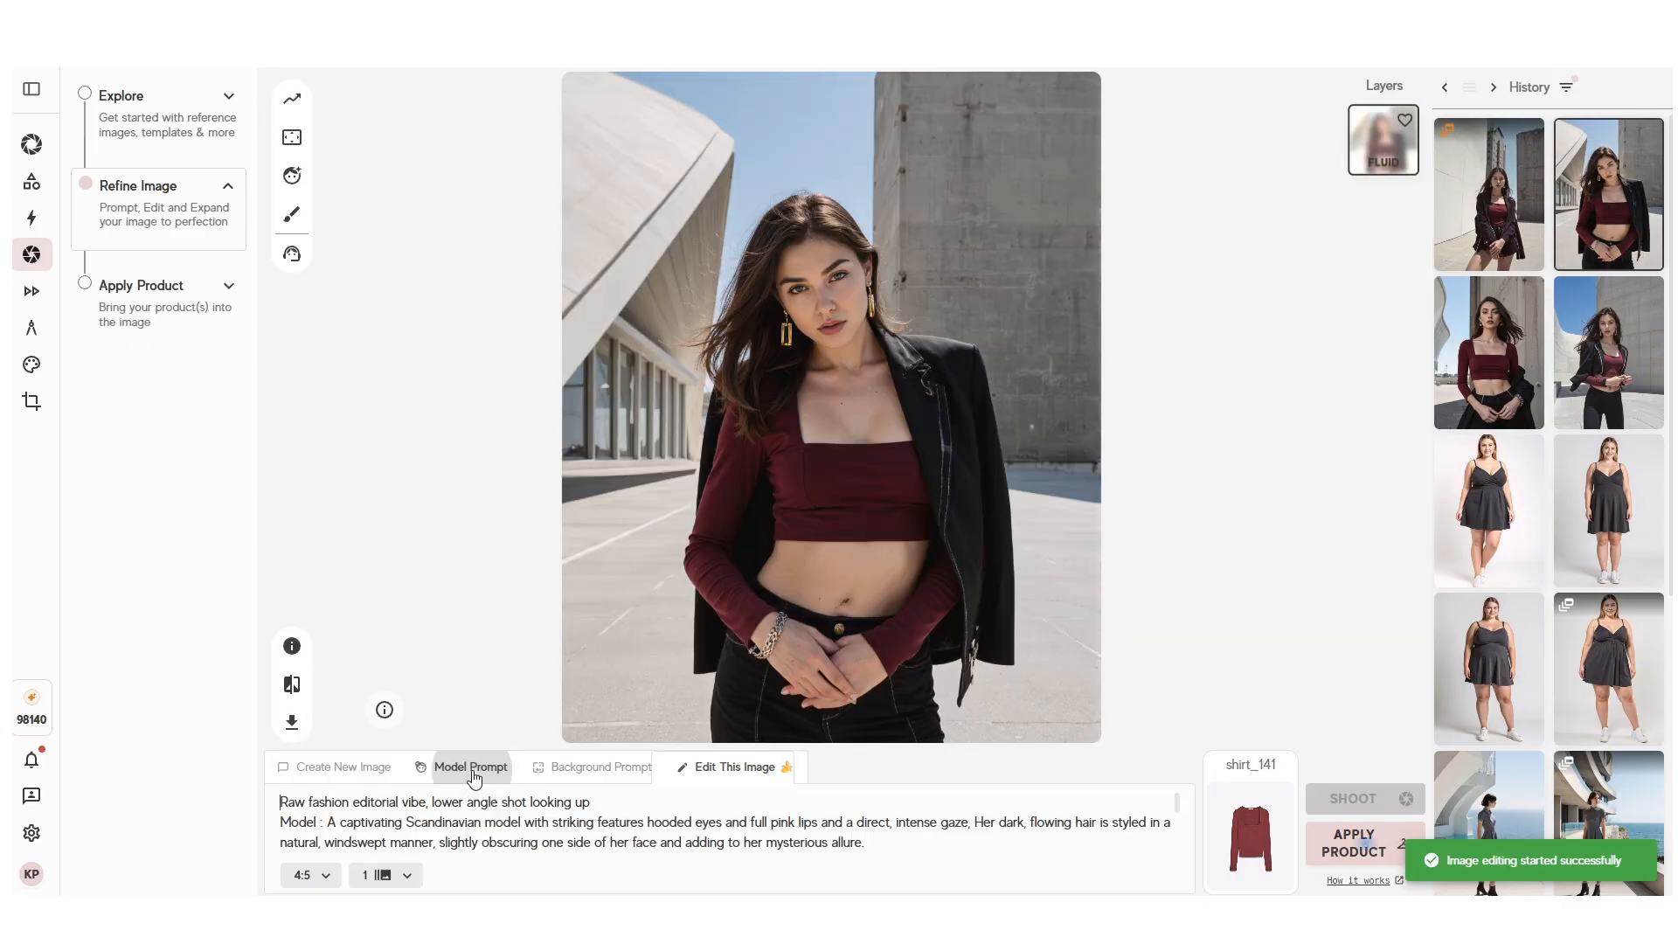
scroll(378, 827, down, 1)
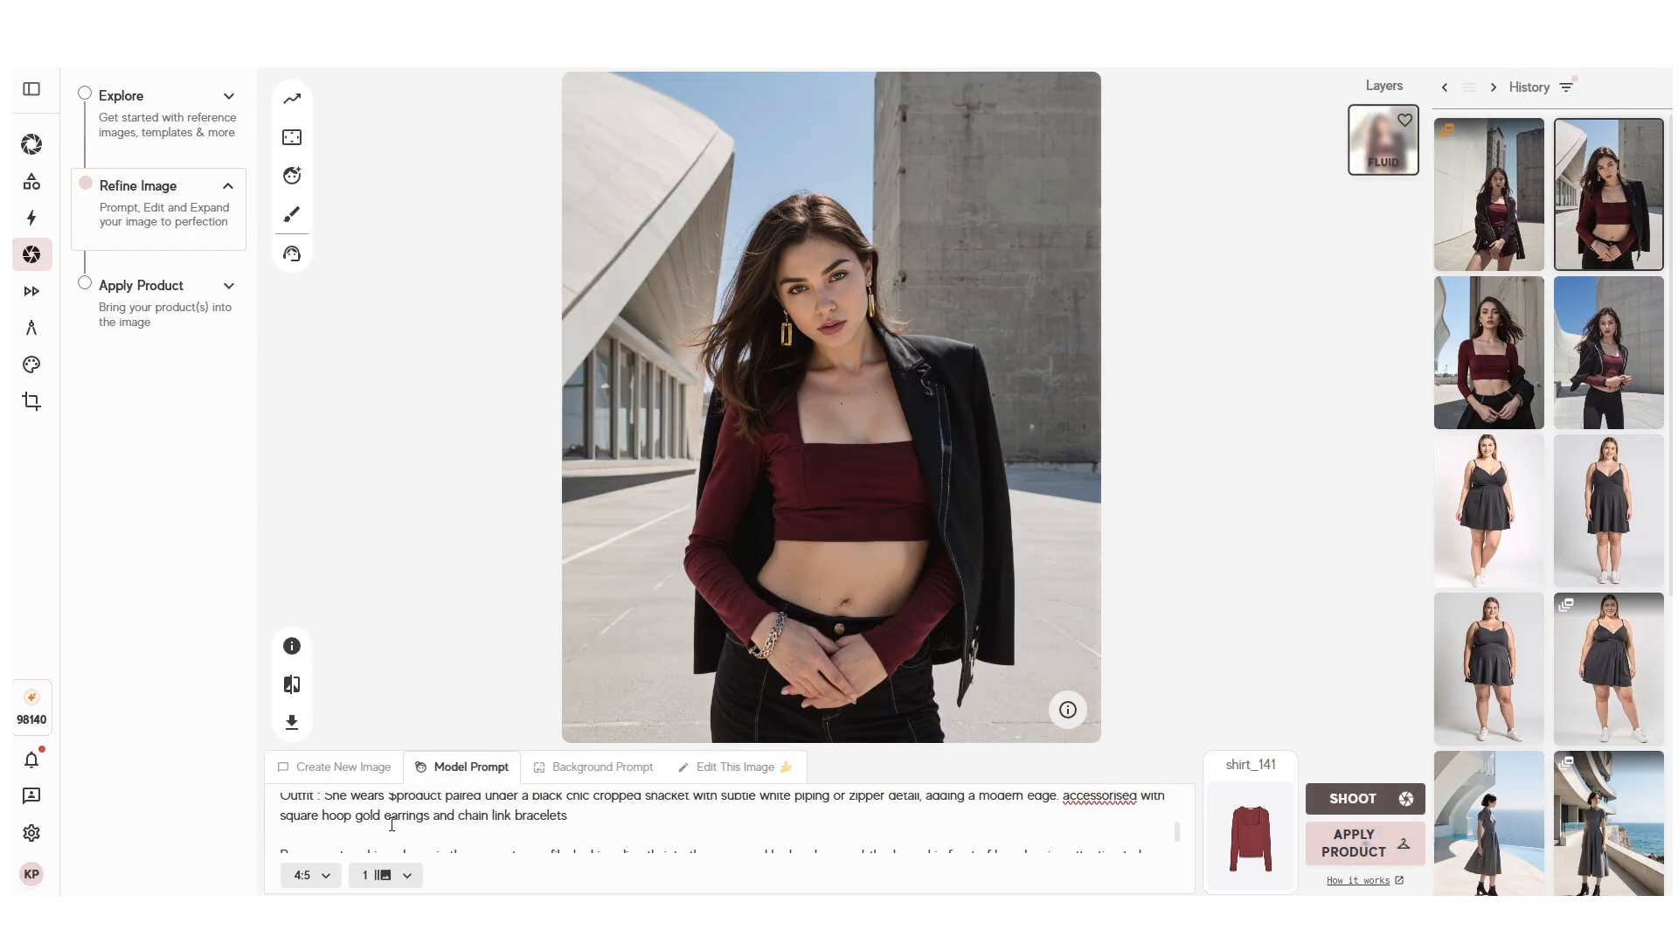
scroll(373, 830, up, 3)
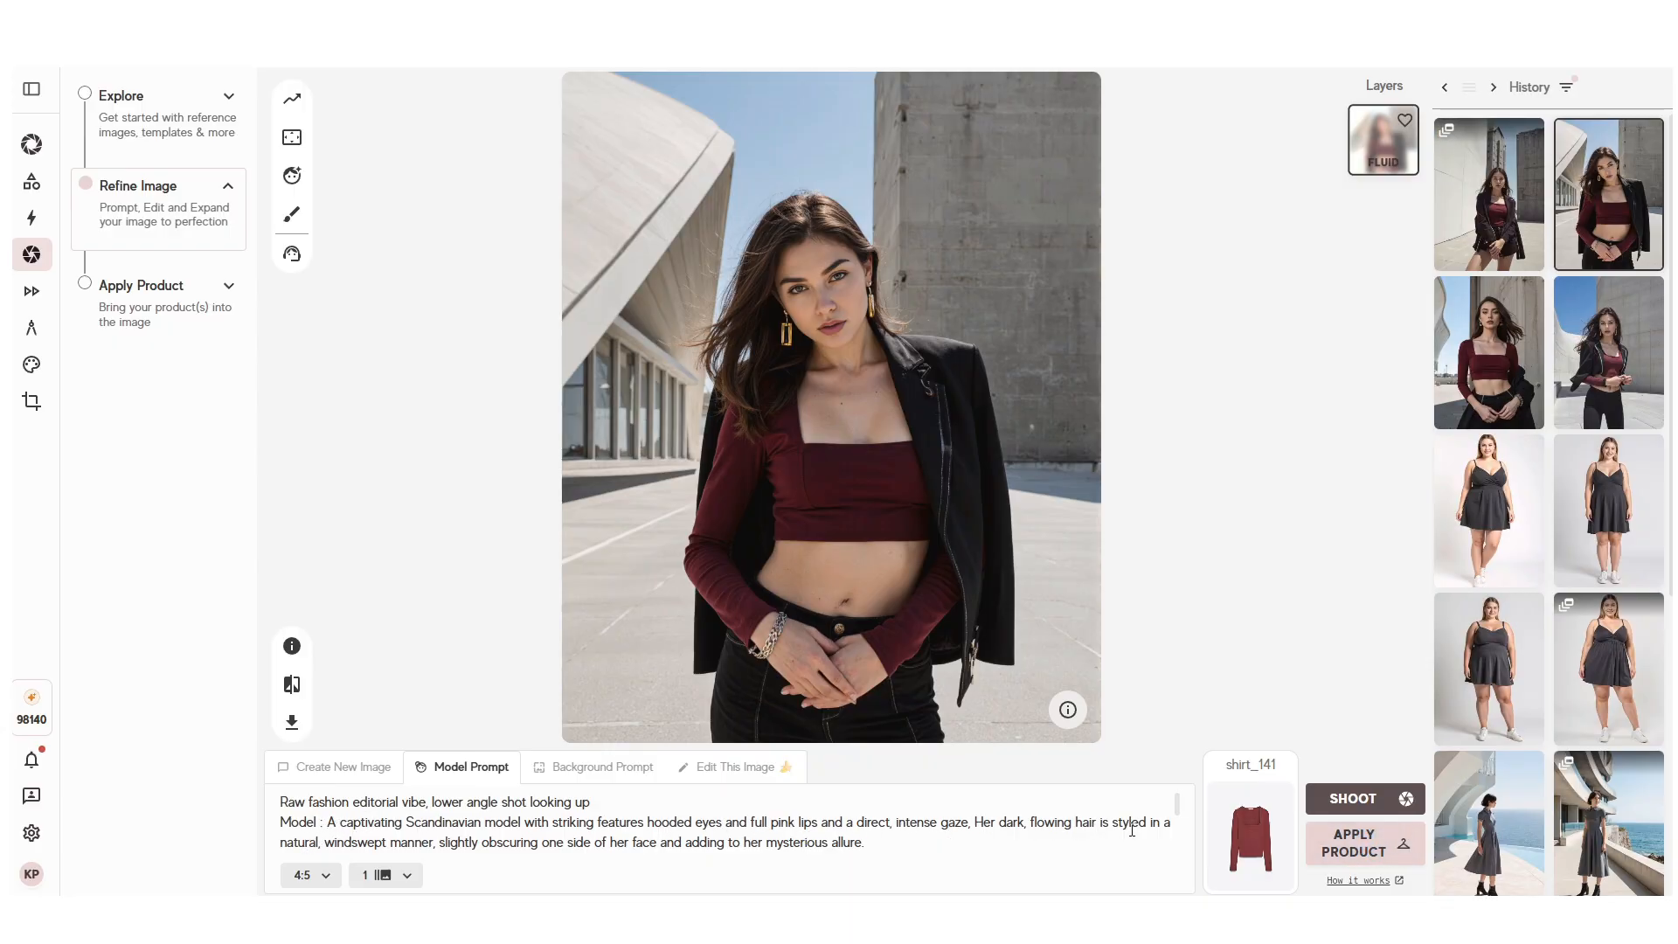
scroll(630, 831, down, 5)
scroll(562, 818, up, 5)
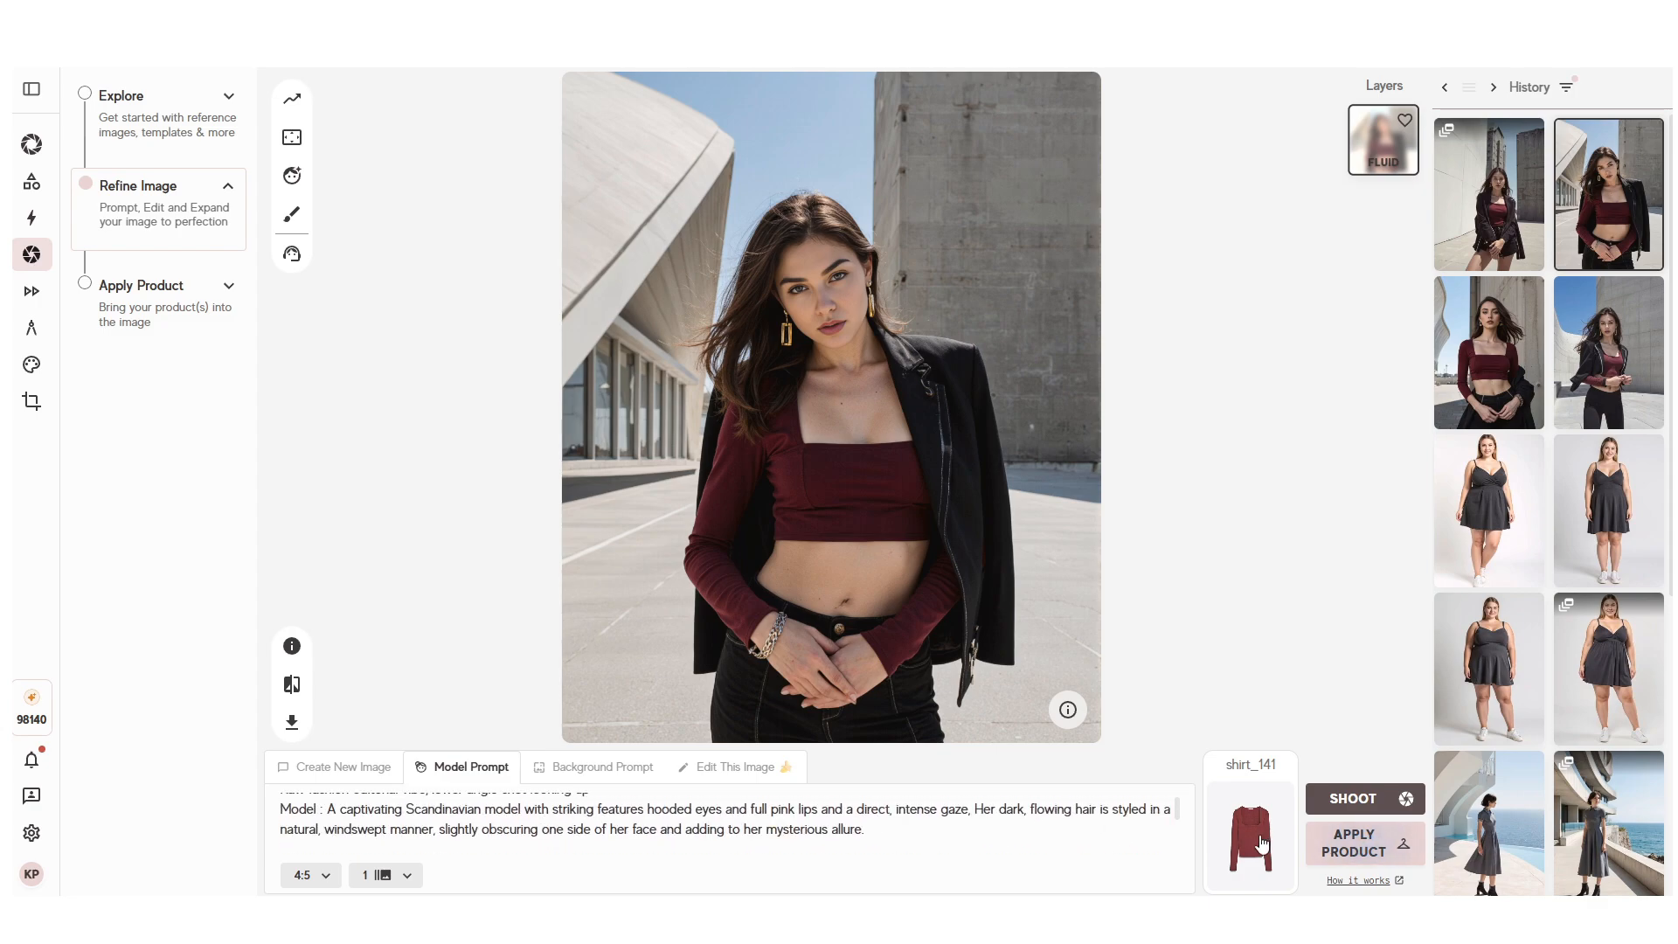
scroll(772, 821, up, 1)
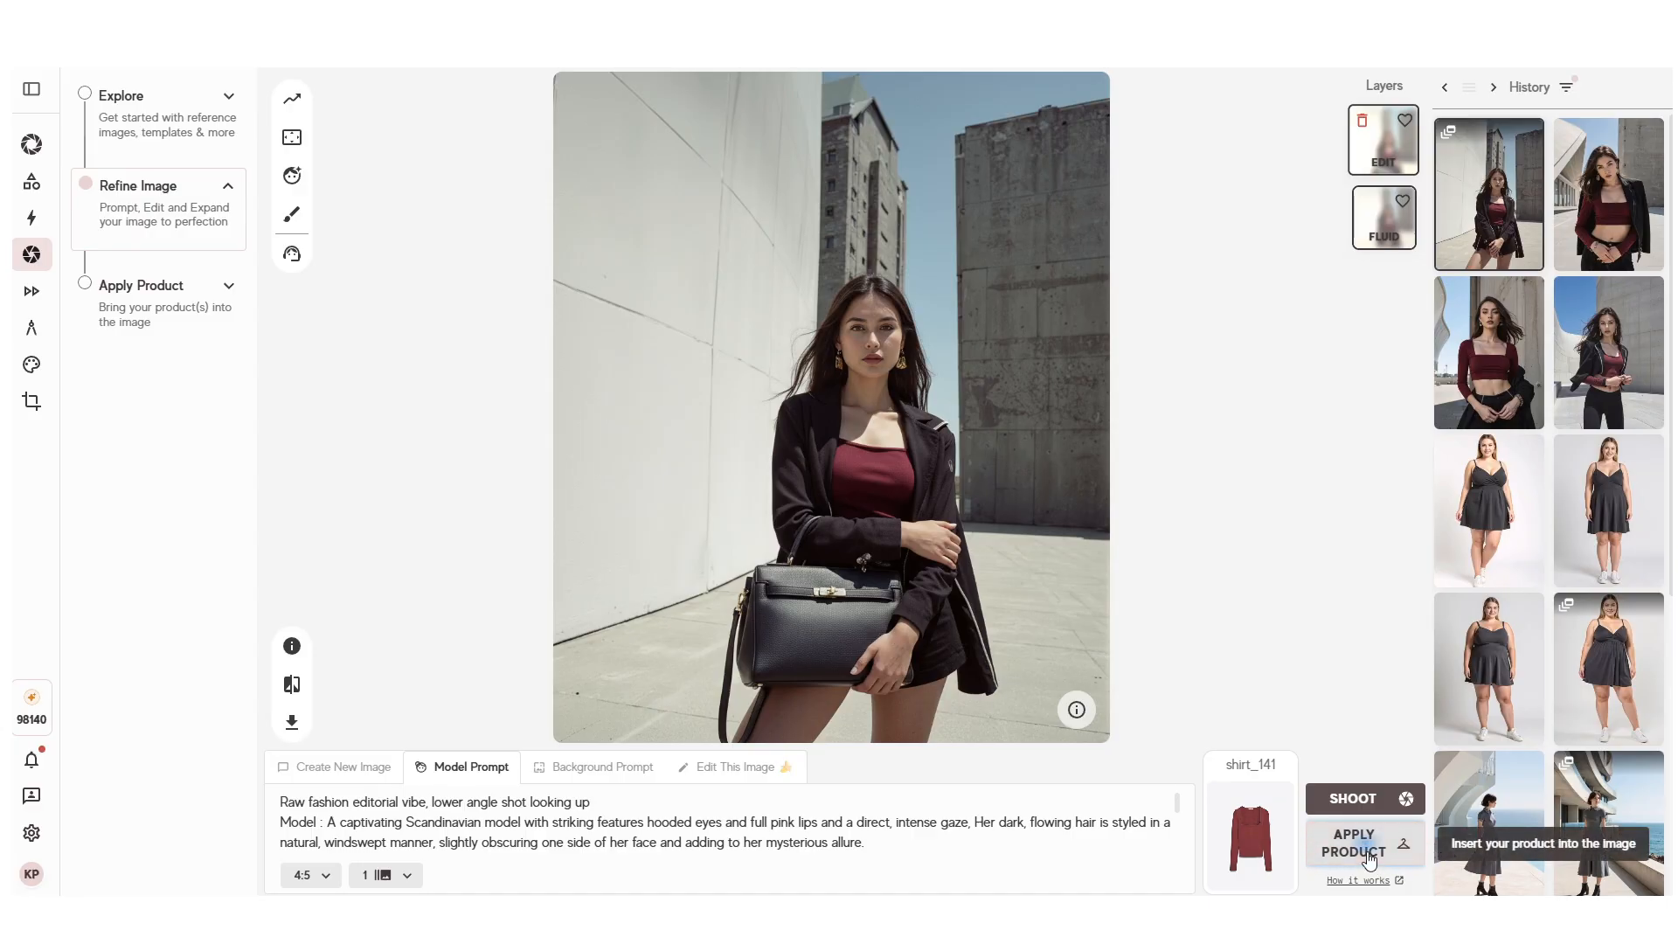
click(1442, 844)
click(1239, 824)
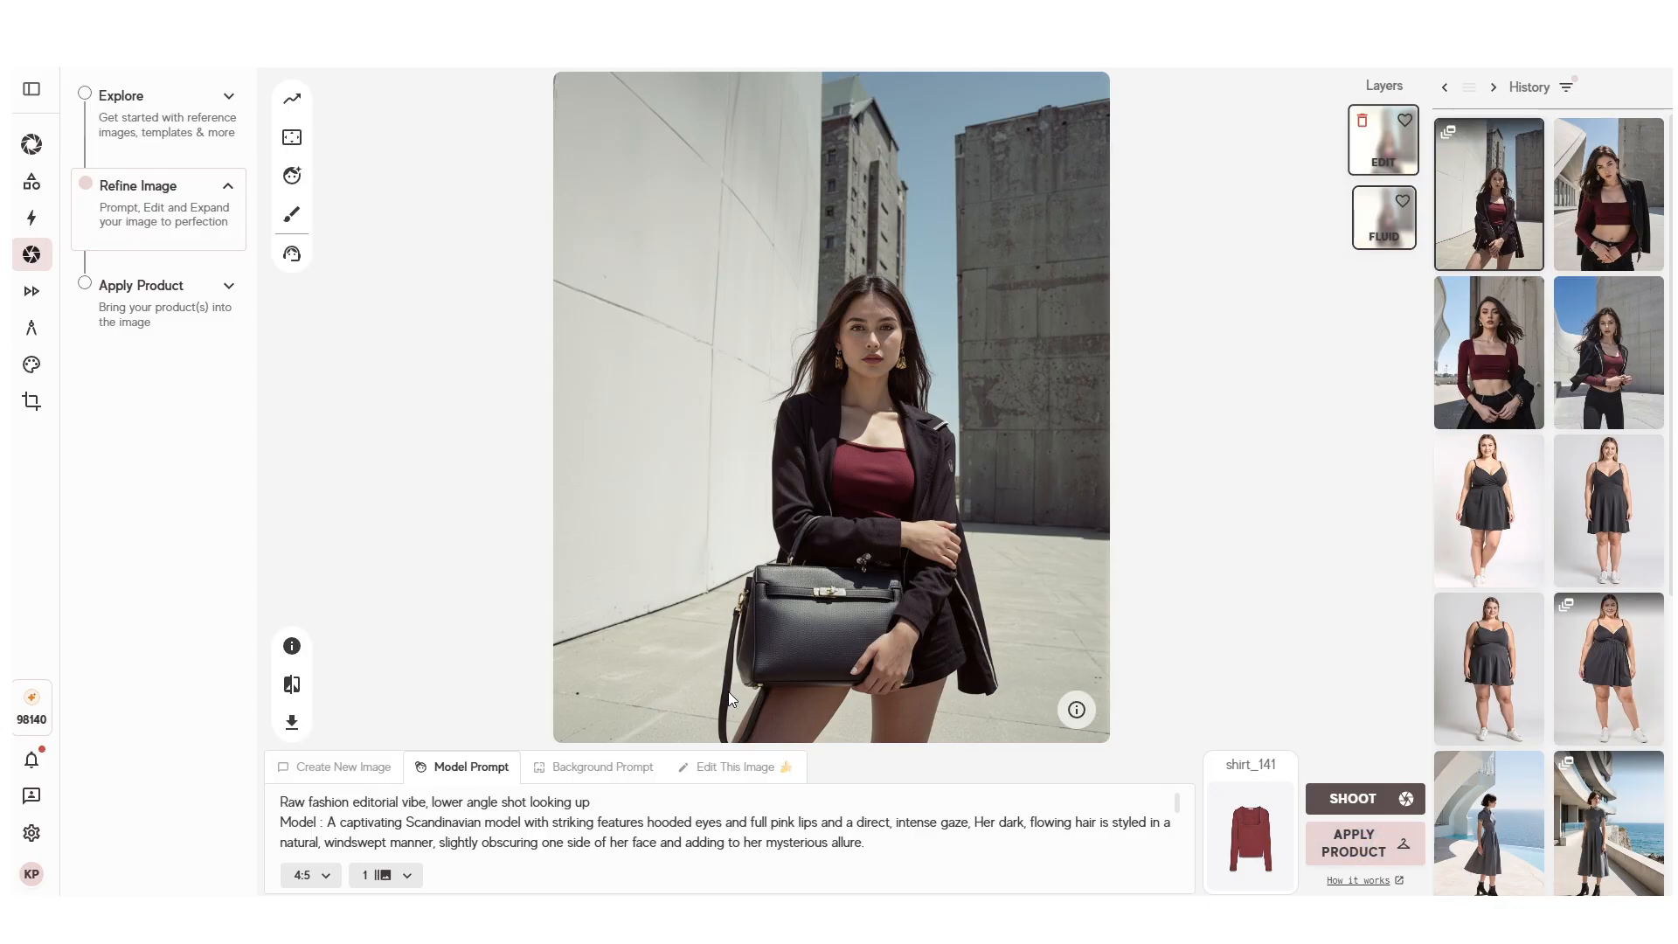
Step: Open the product chooser for the handbag image and view the image guidelines for uploading a new product
click(1249, 837)
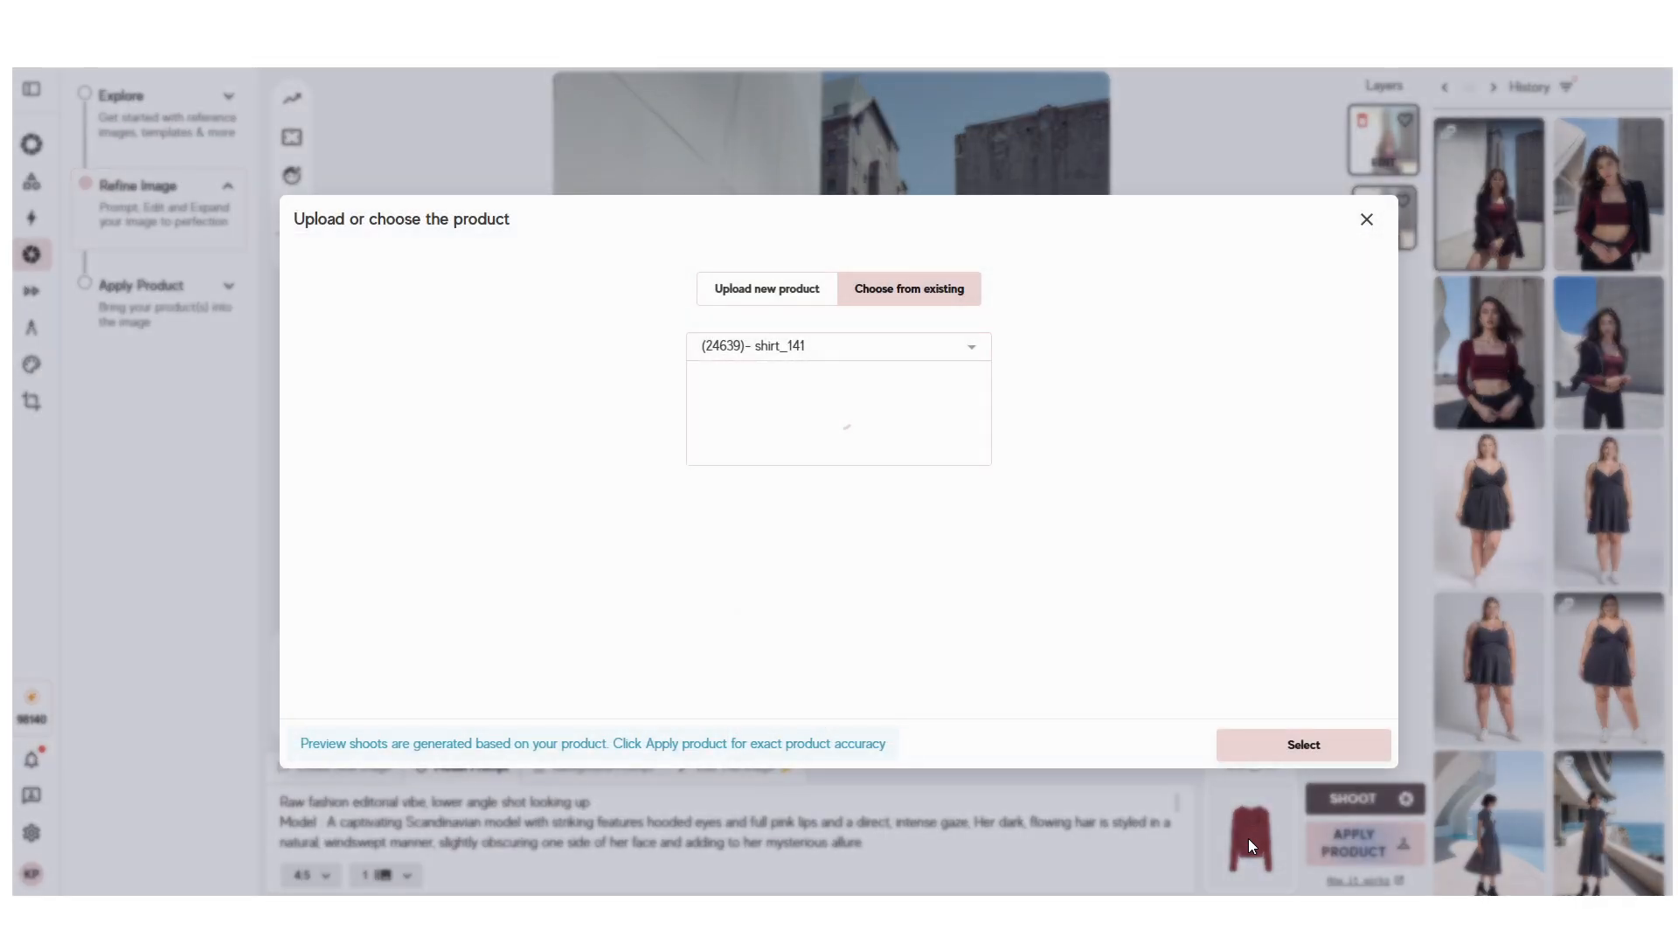
click(873, 344)
scroll(888, 497, down, 1)
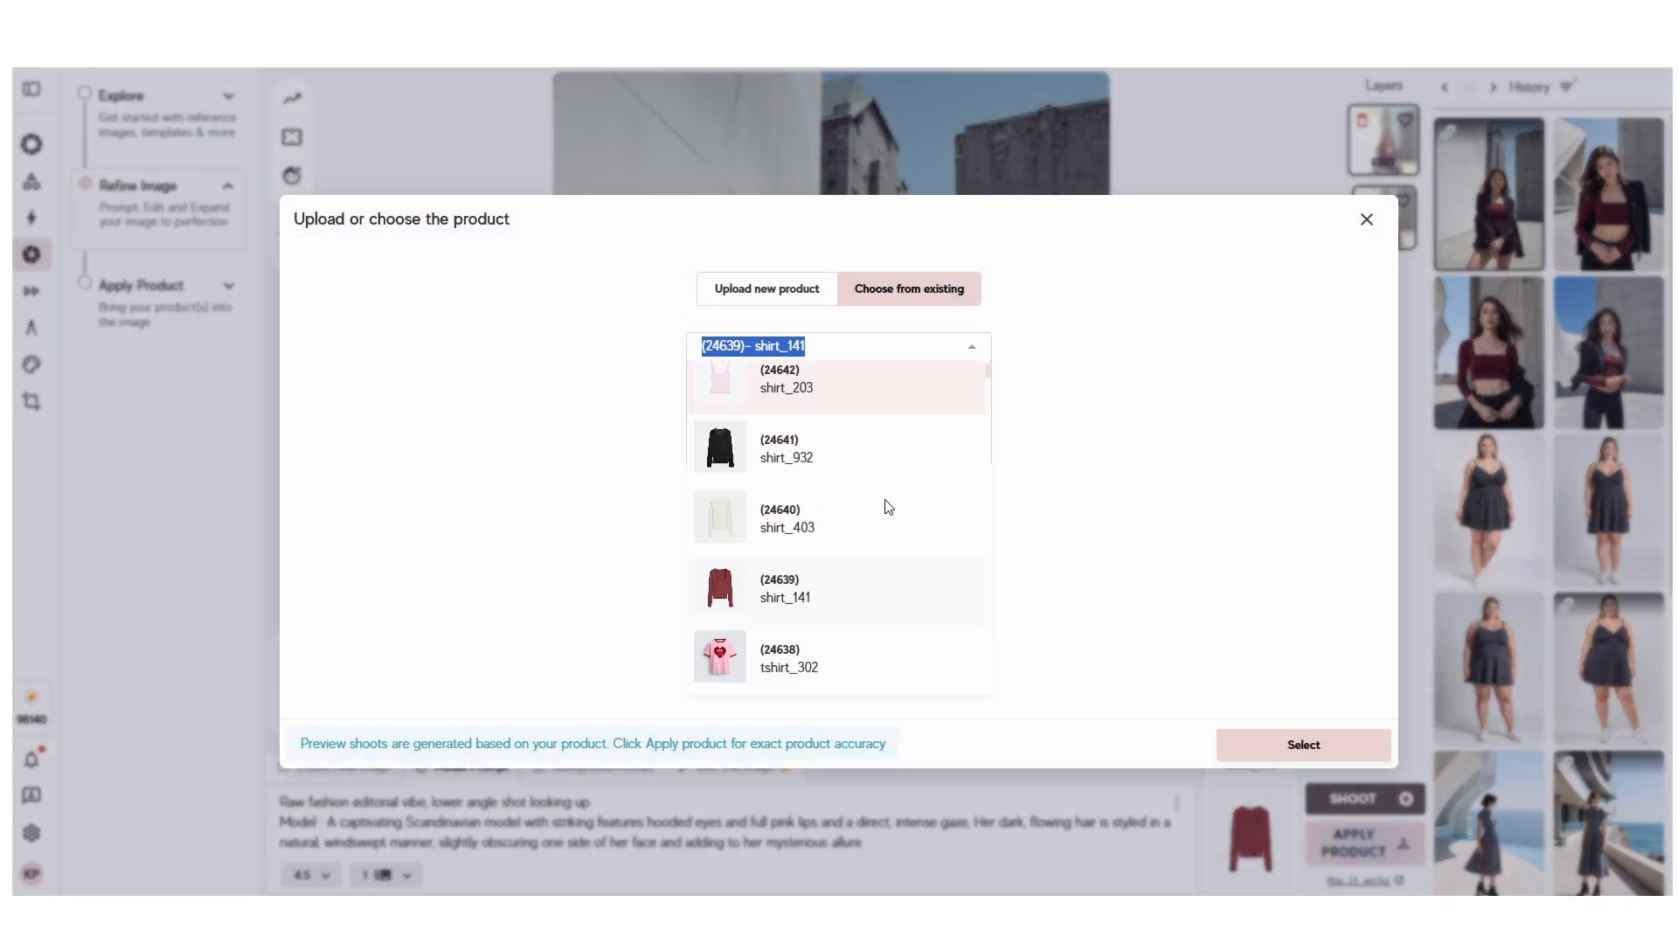
click(785, 290)
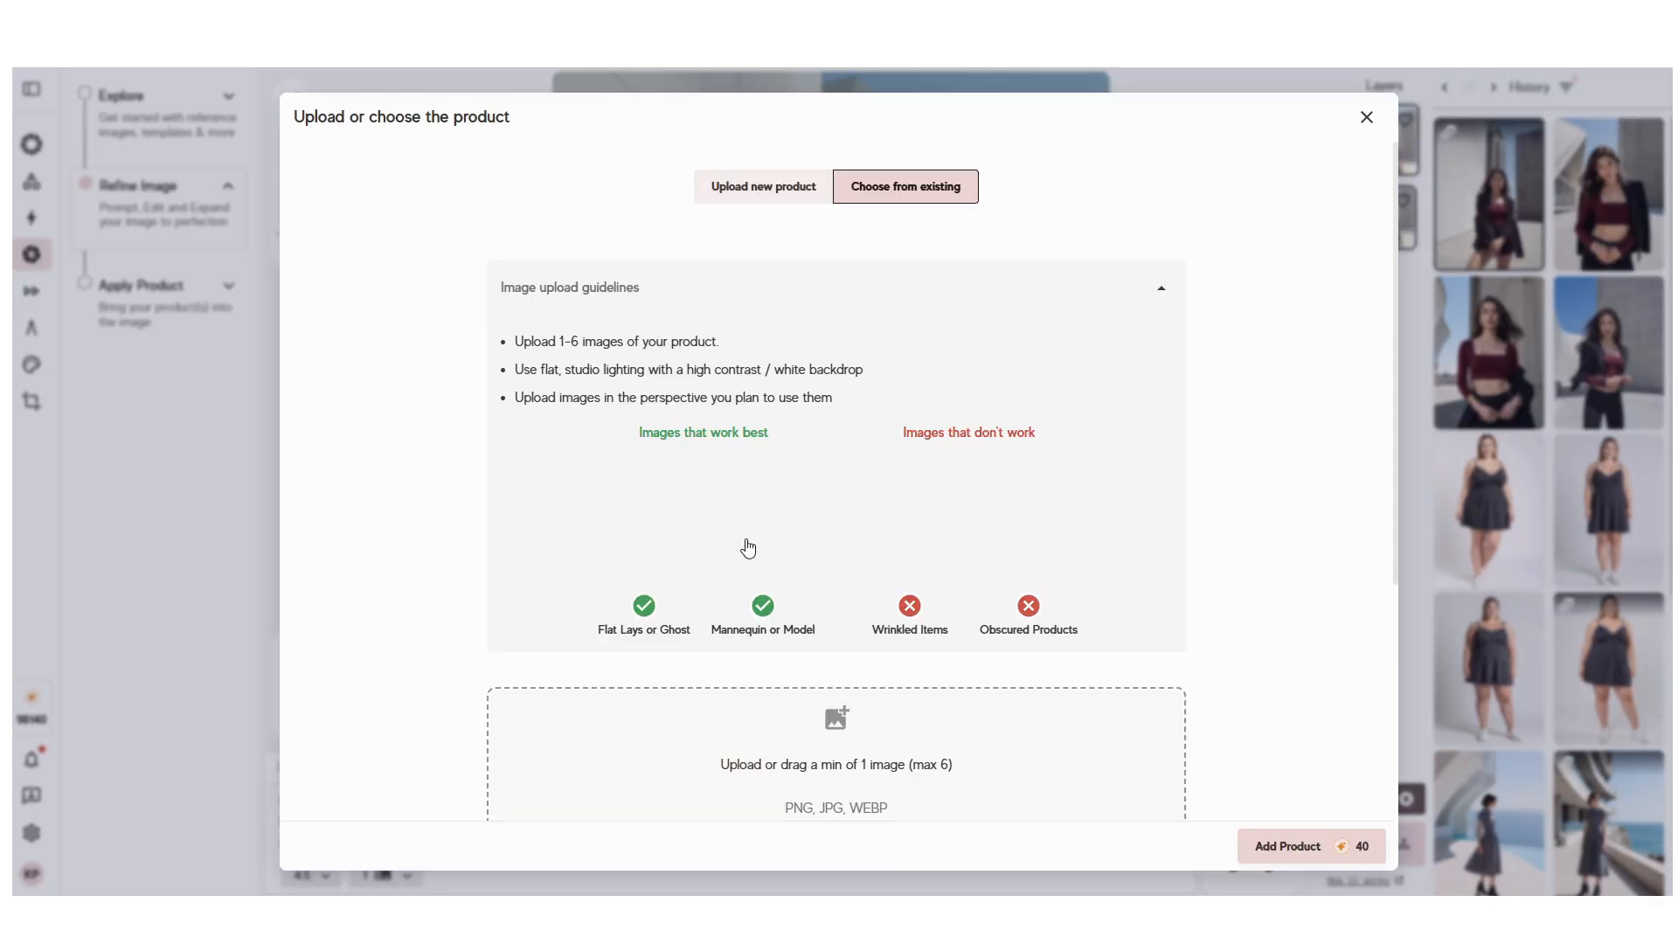
click(888, 184)
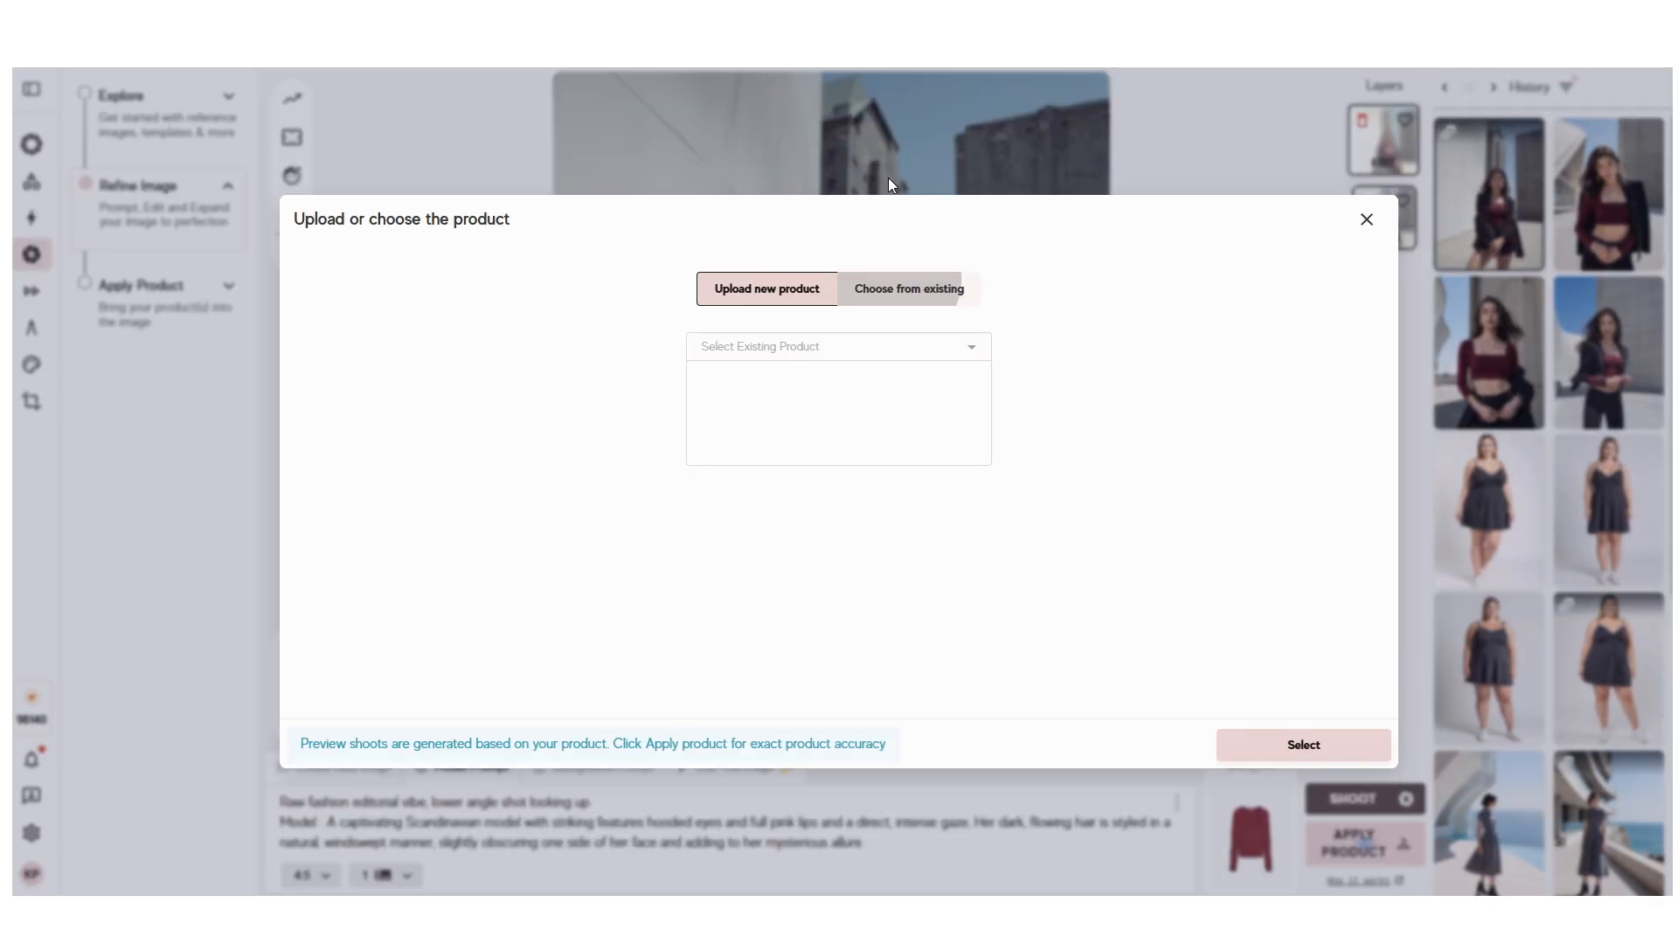
Step: Choose the existing product bur_bag and apply it to the handbag in the edited image
click(856, 343)
scroll(841, 498, down, 10)
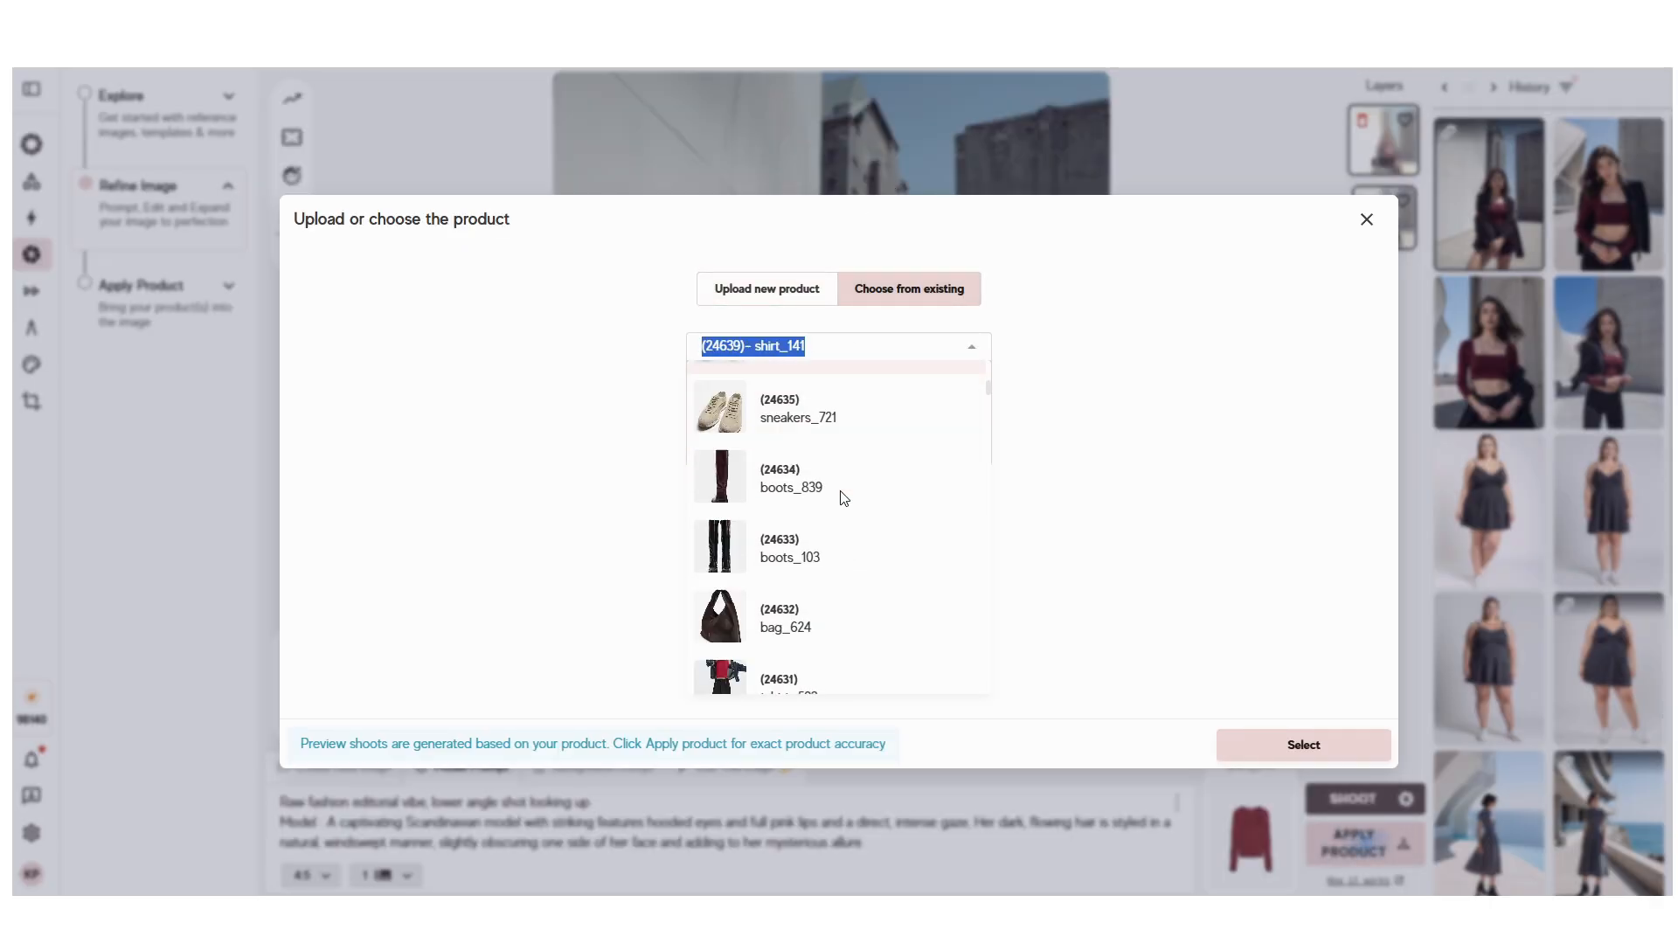
scroll(843, 509, down, 8)
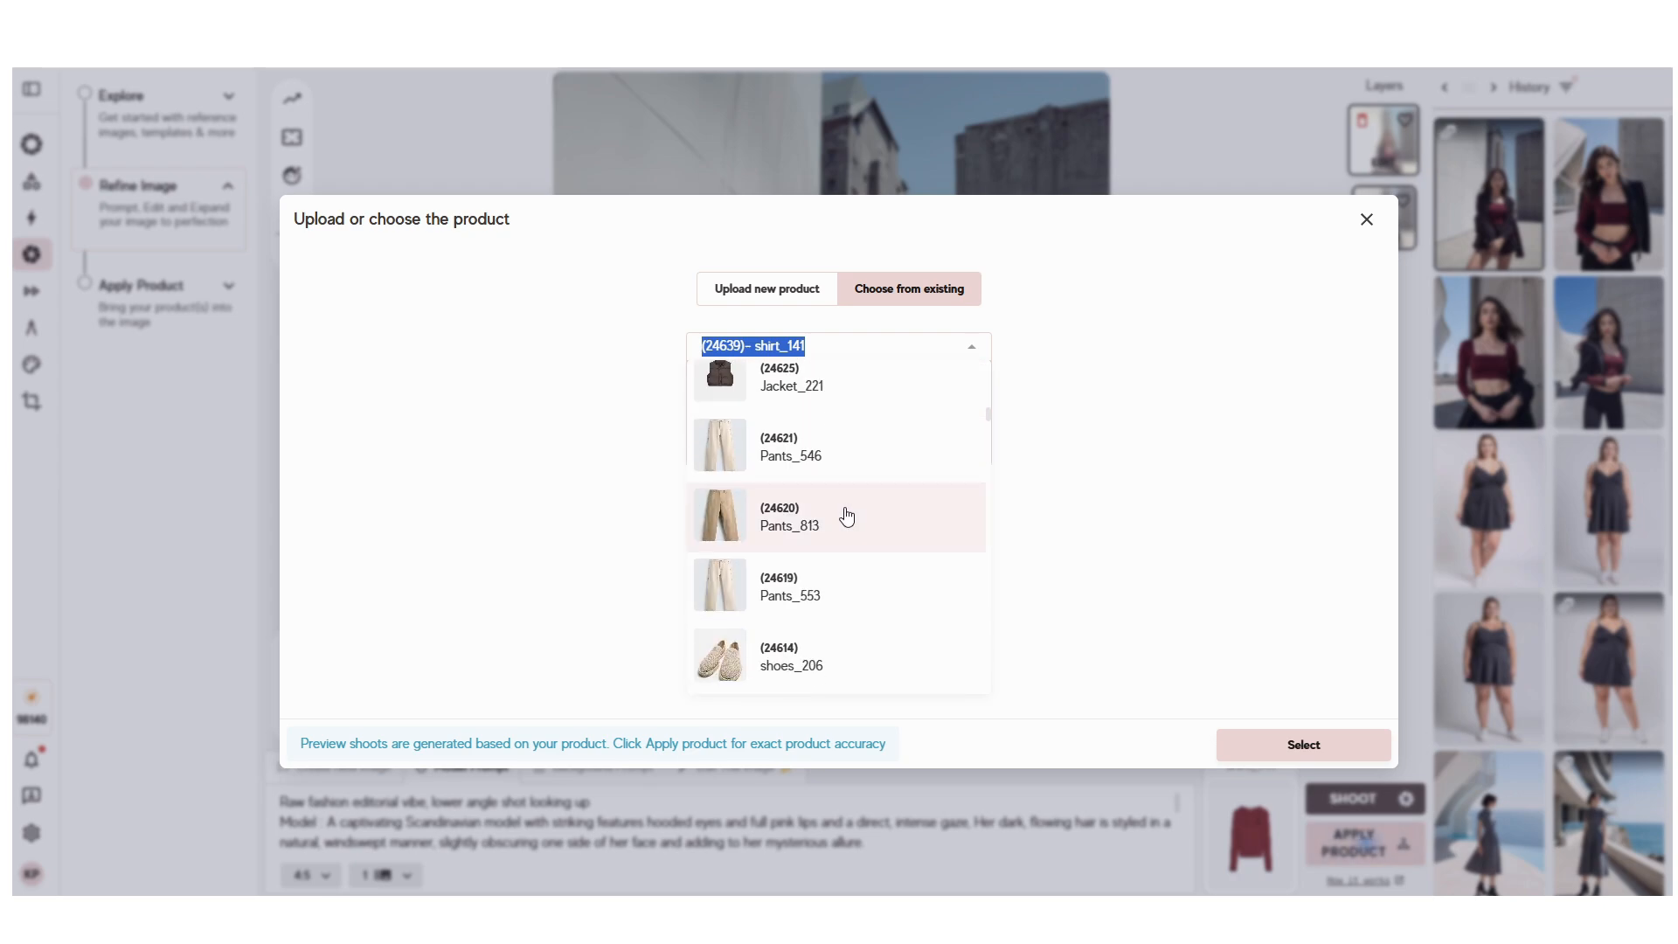
scroll(845, 560, down, 5)
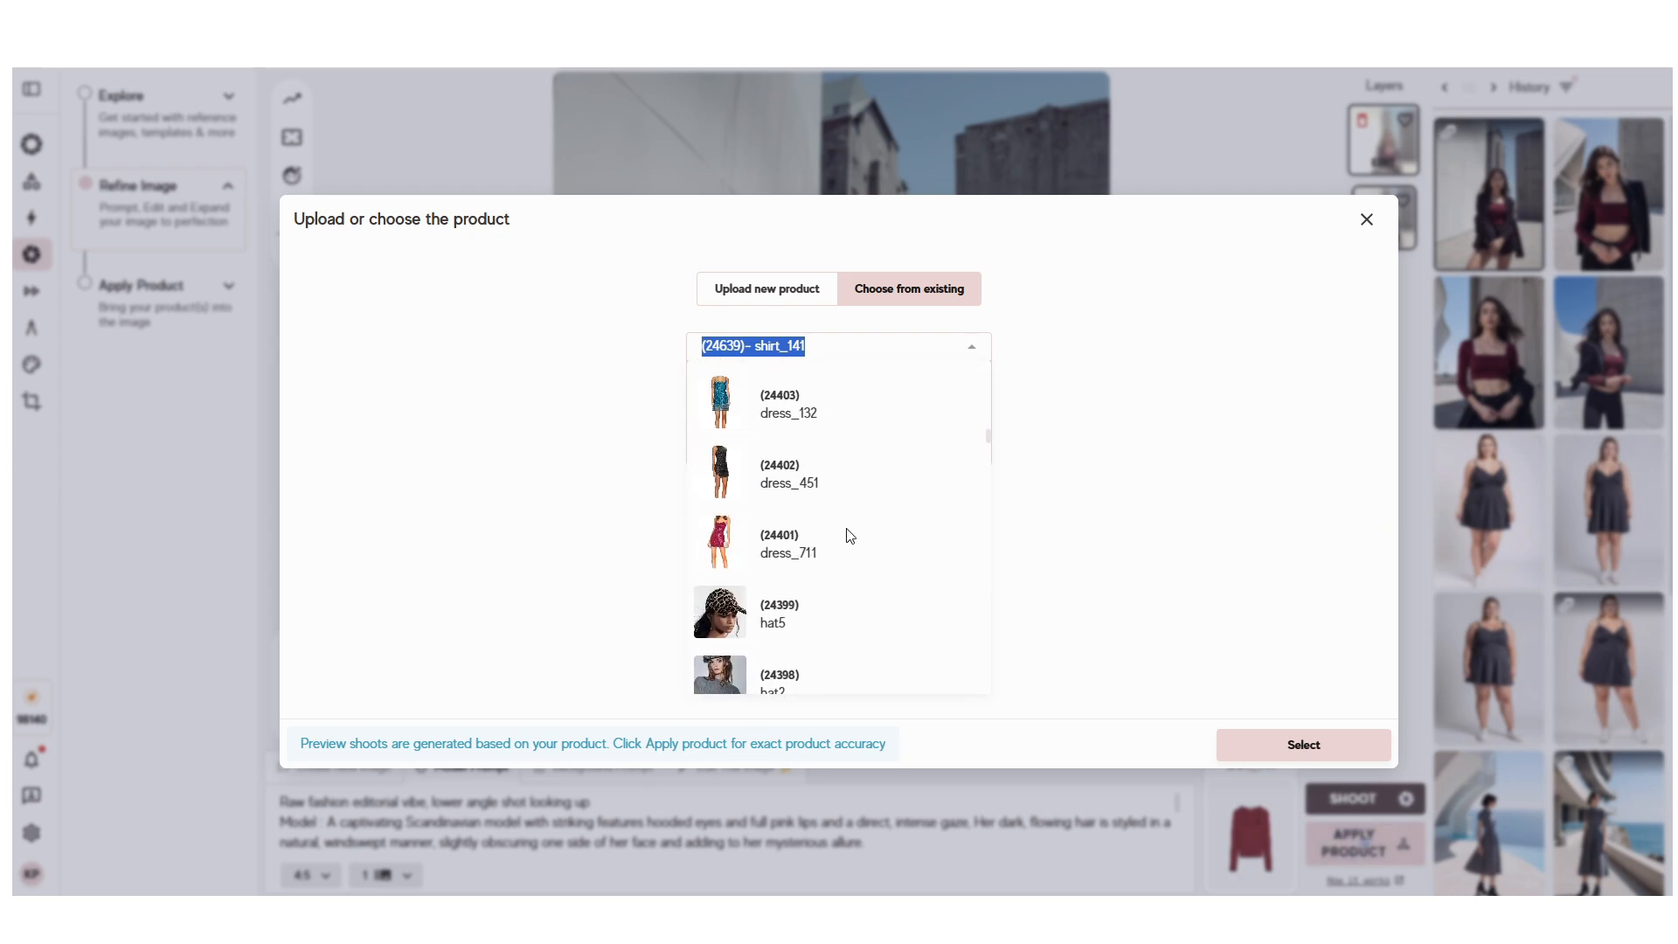
scroll(850, 538, down, 2)
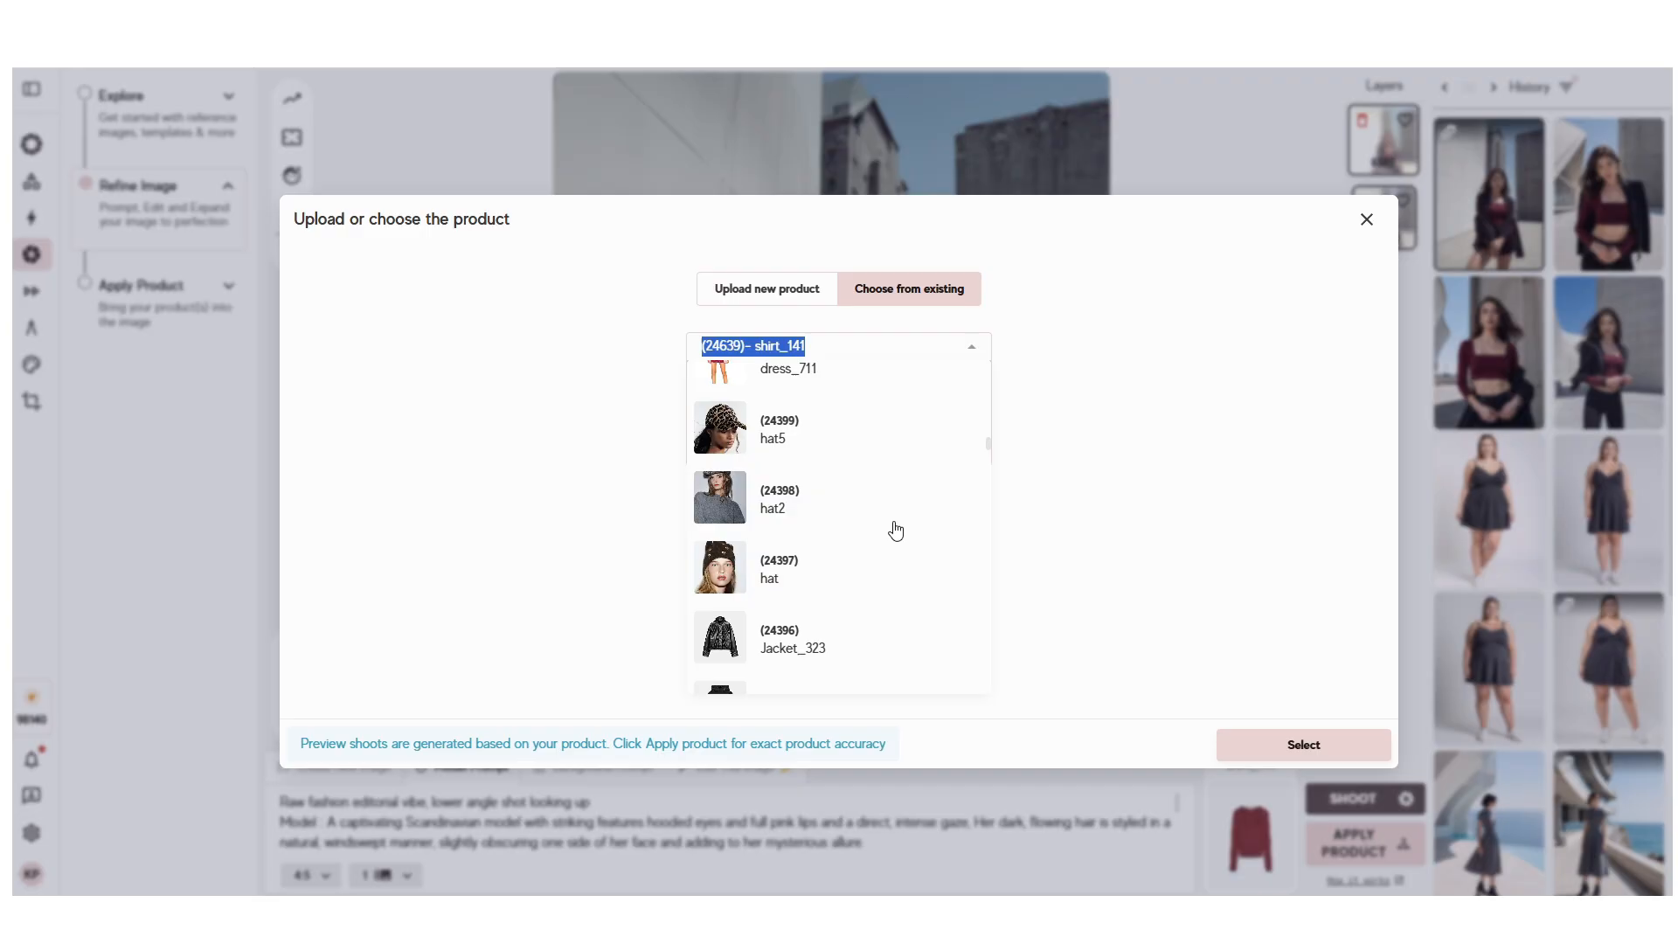
scroll(896, 570, down, 3)
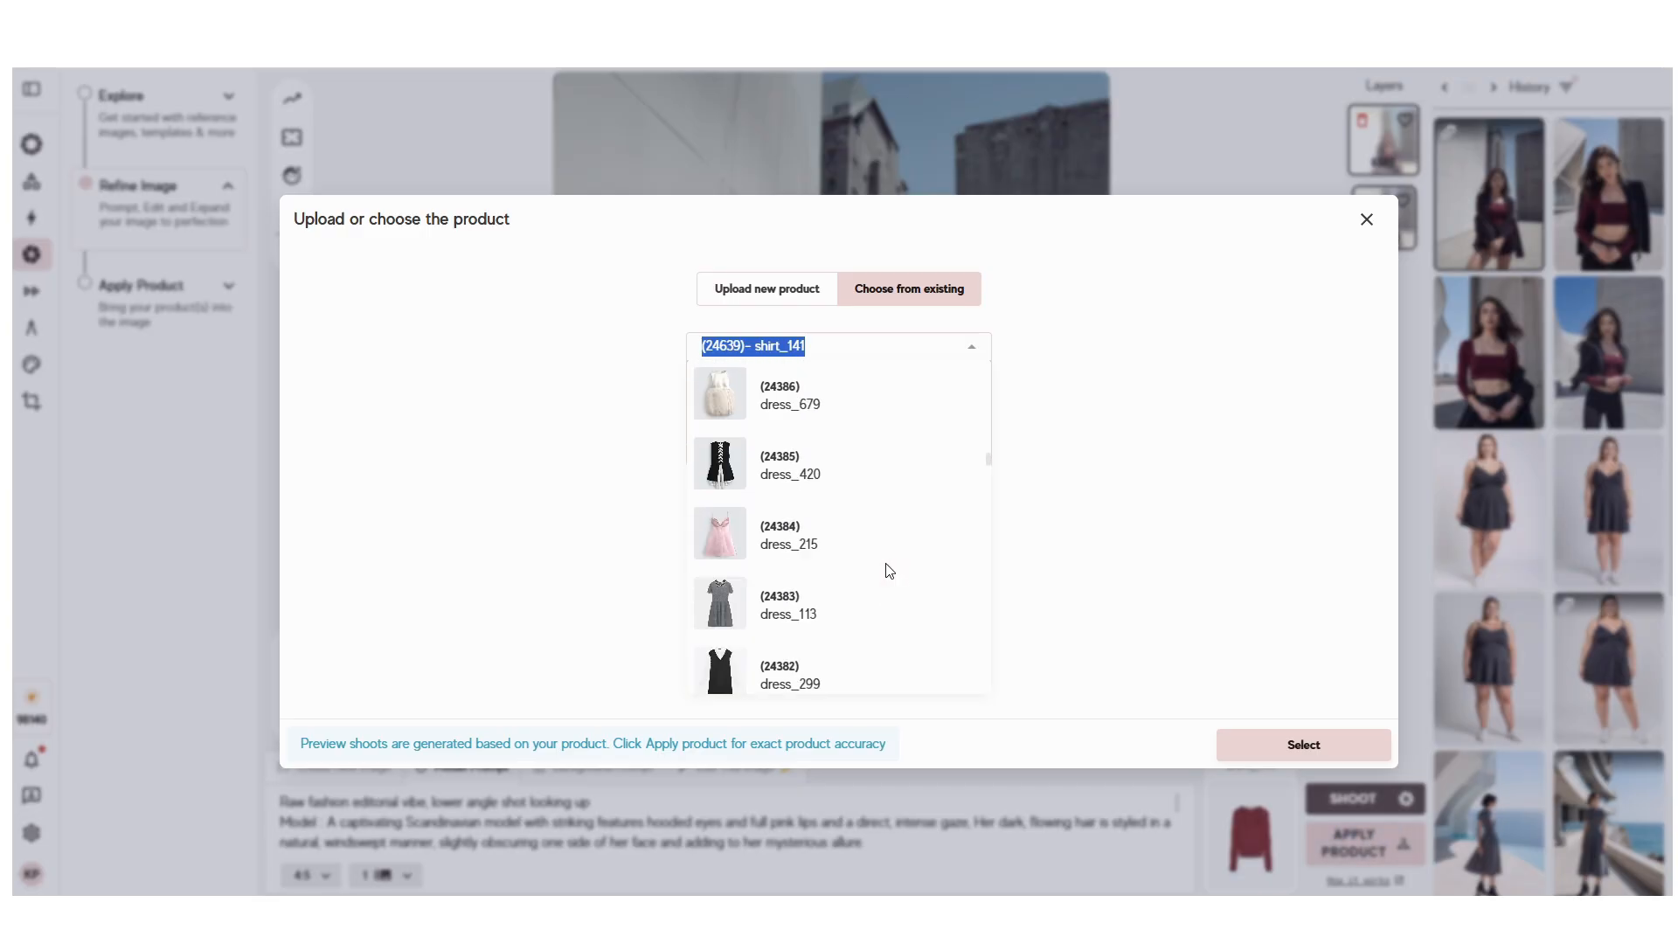
scroll(888, 565, down, 2)
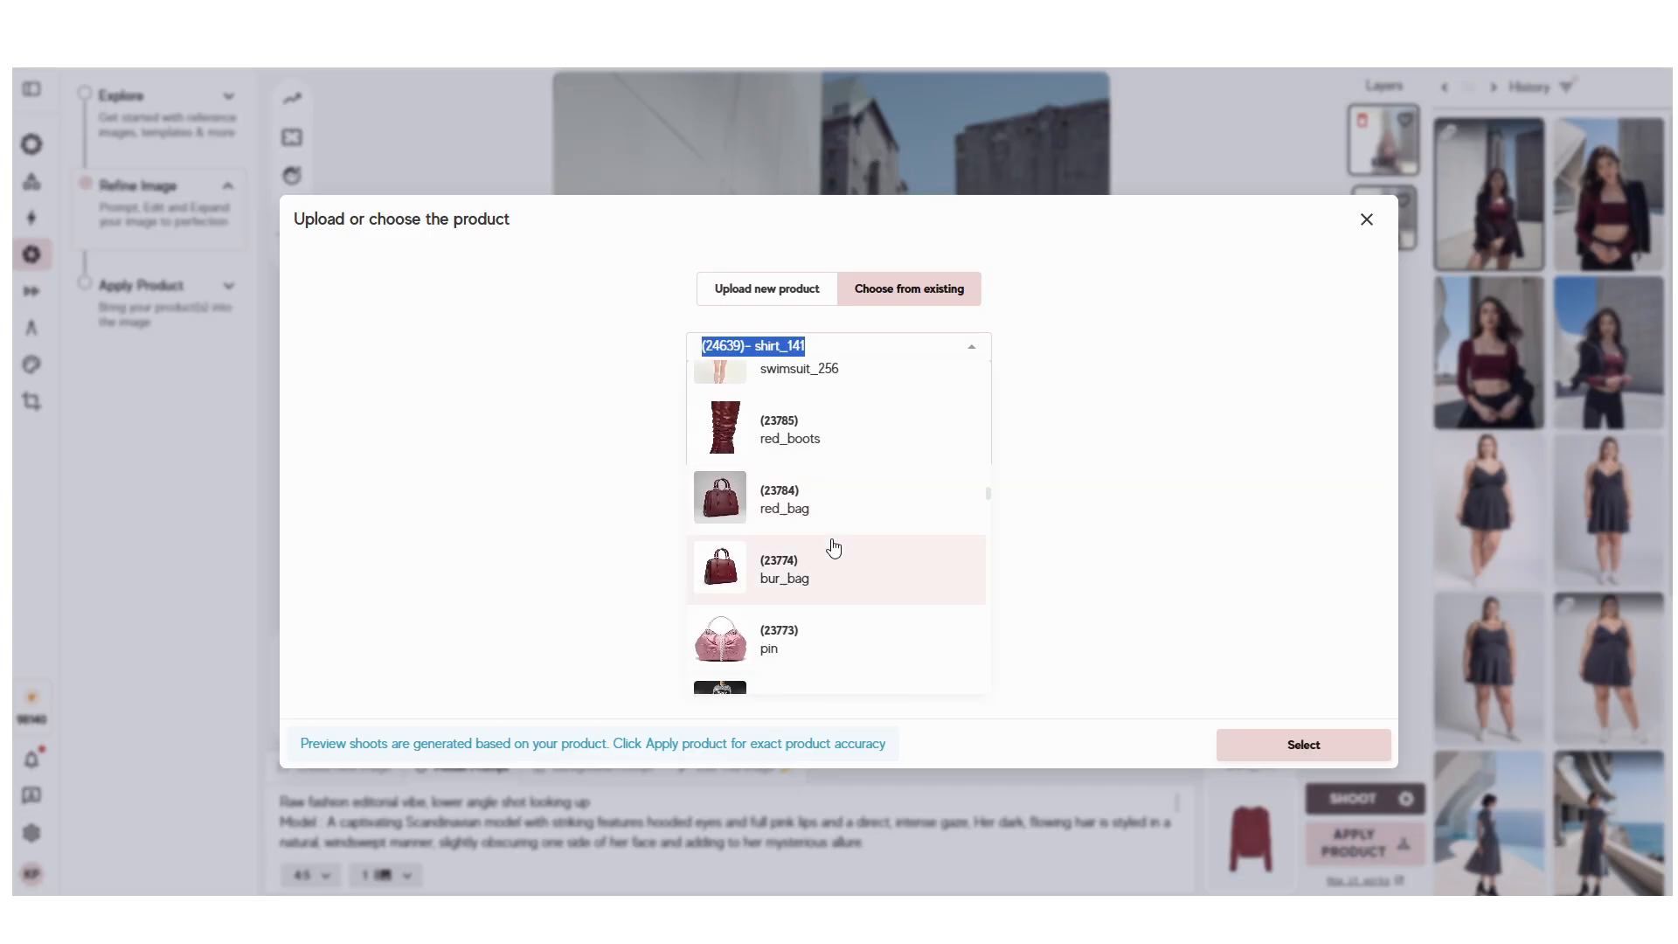
click(832, 549)
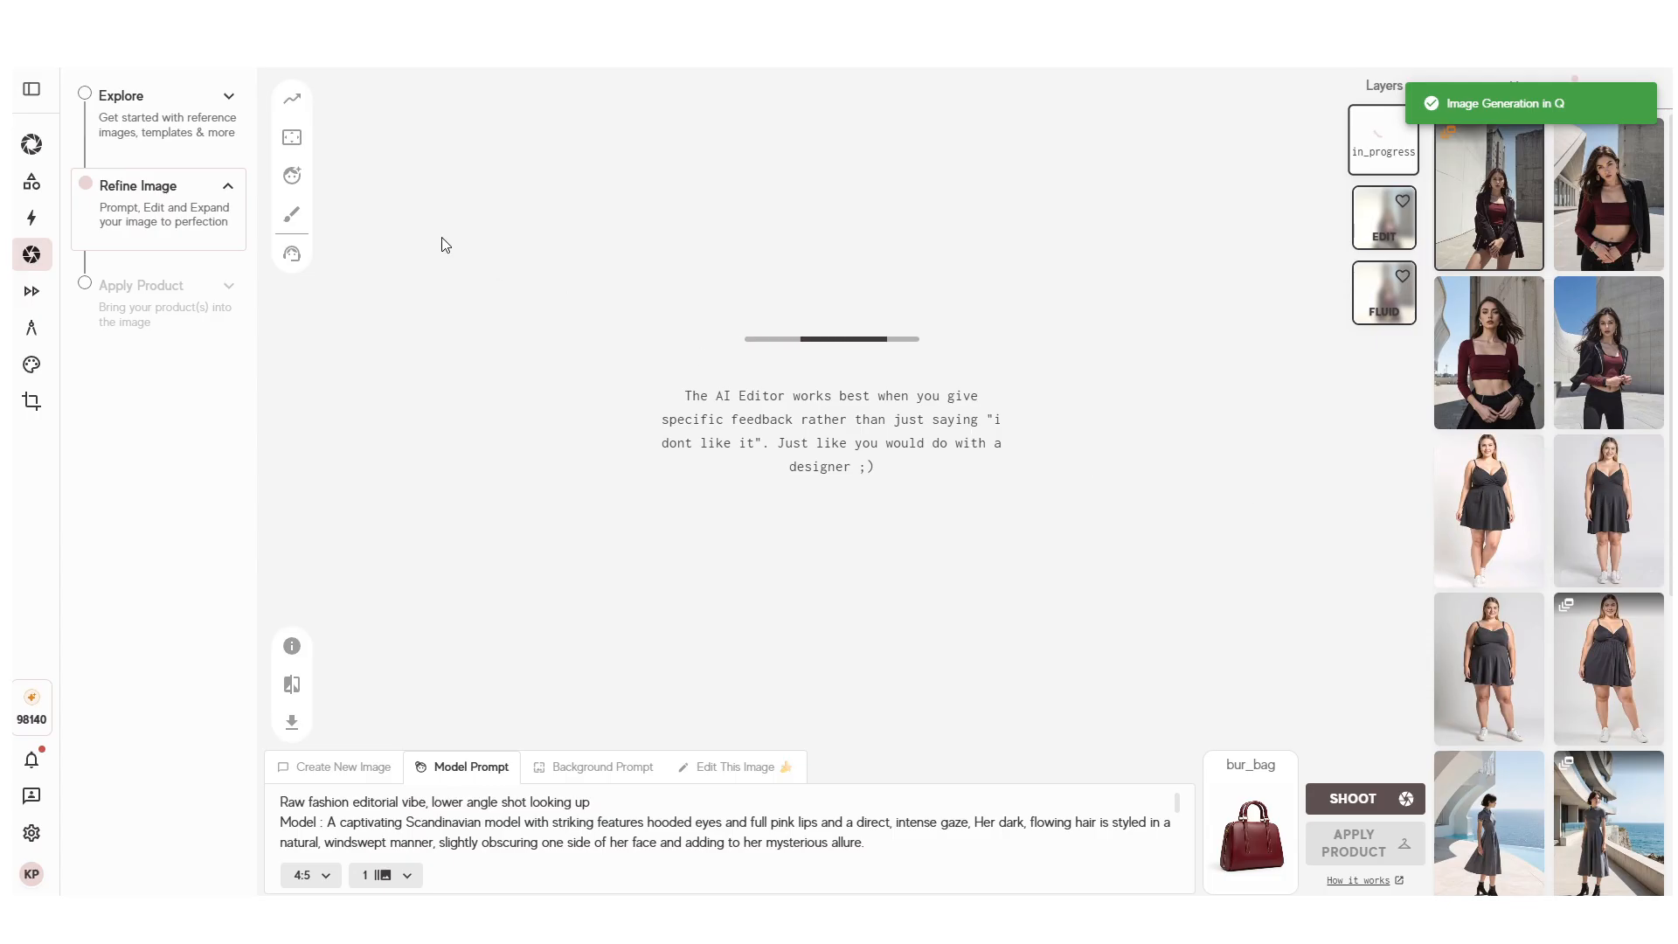
Step: Filter the campaign templates by the Bags category and preview the high-fashion template with the white coat dress and dark handbag
click(188, 117)
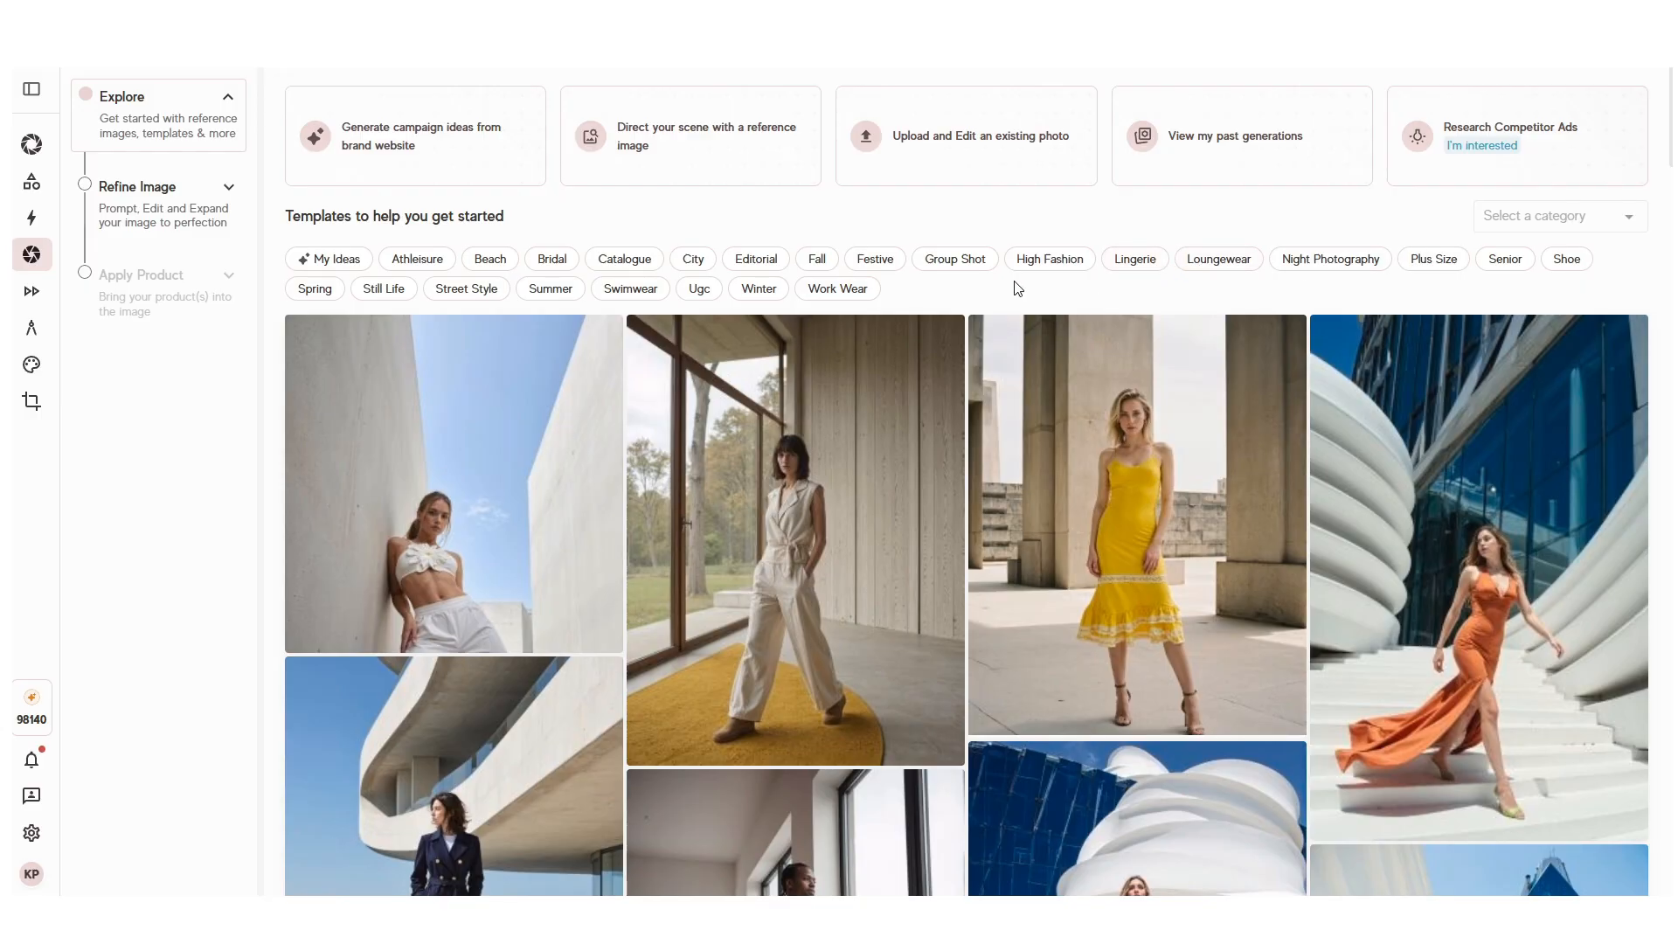
click(1578, 216)
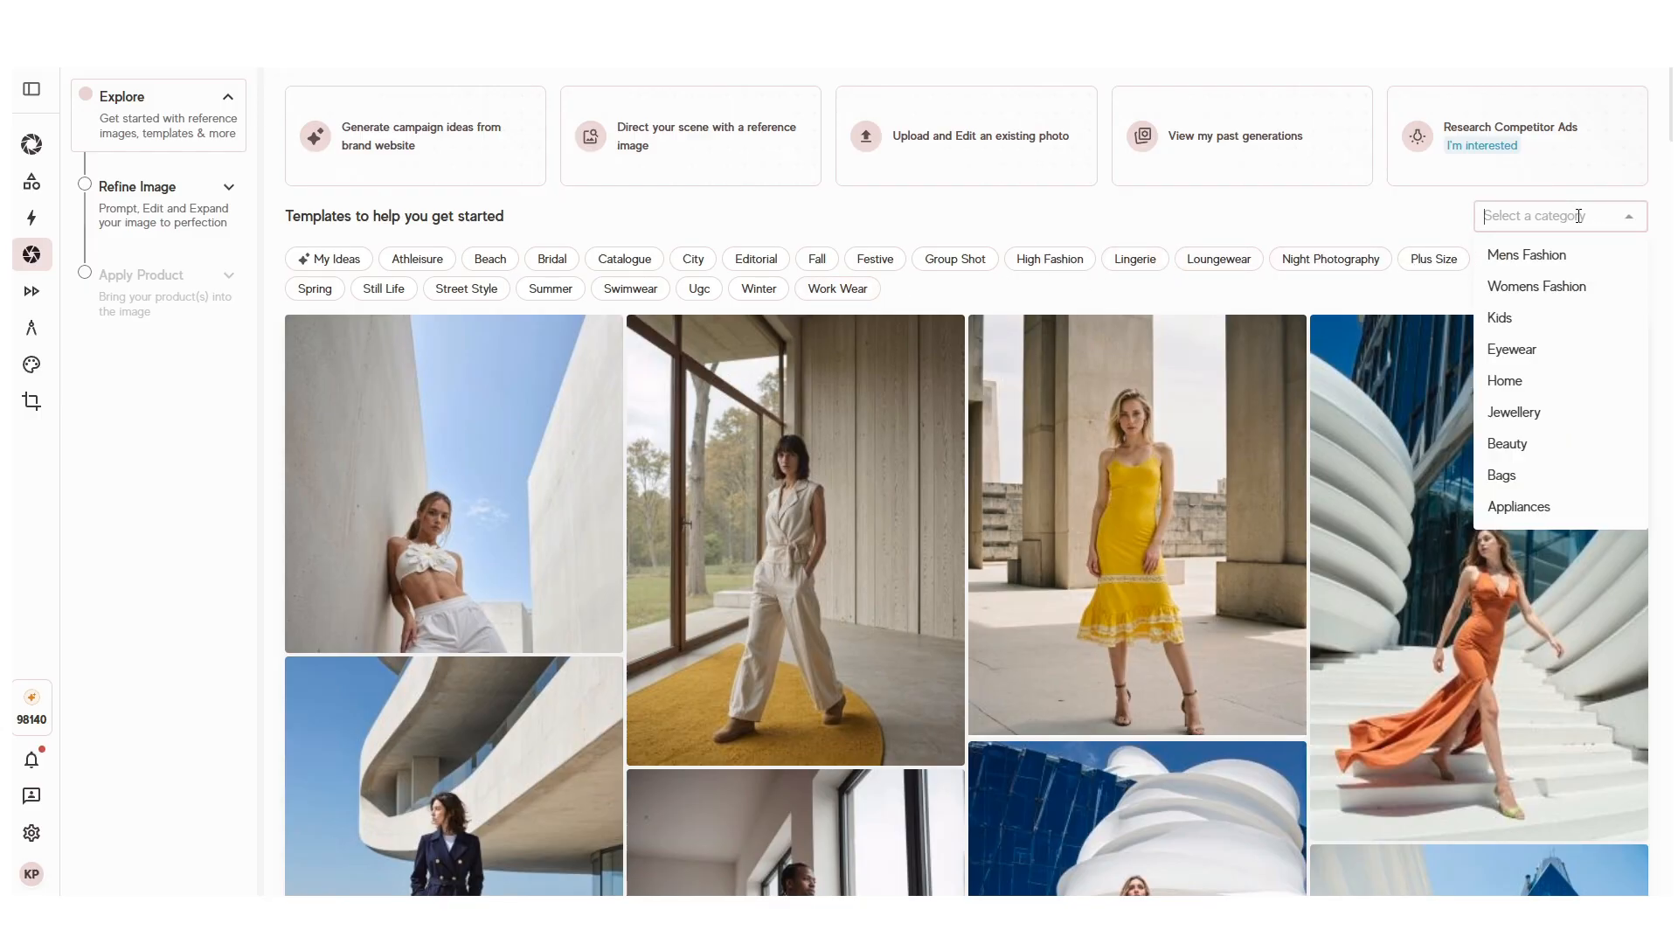
click(1540, 479)
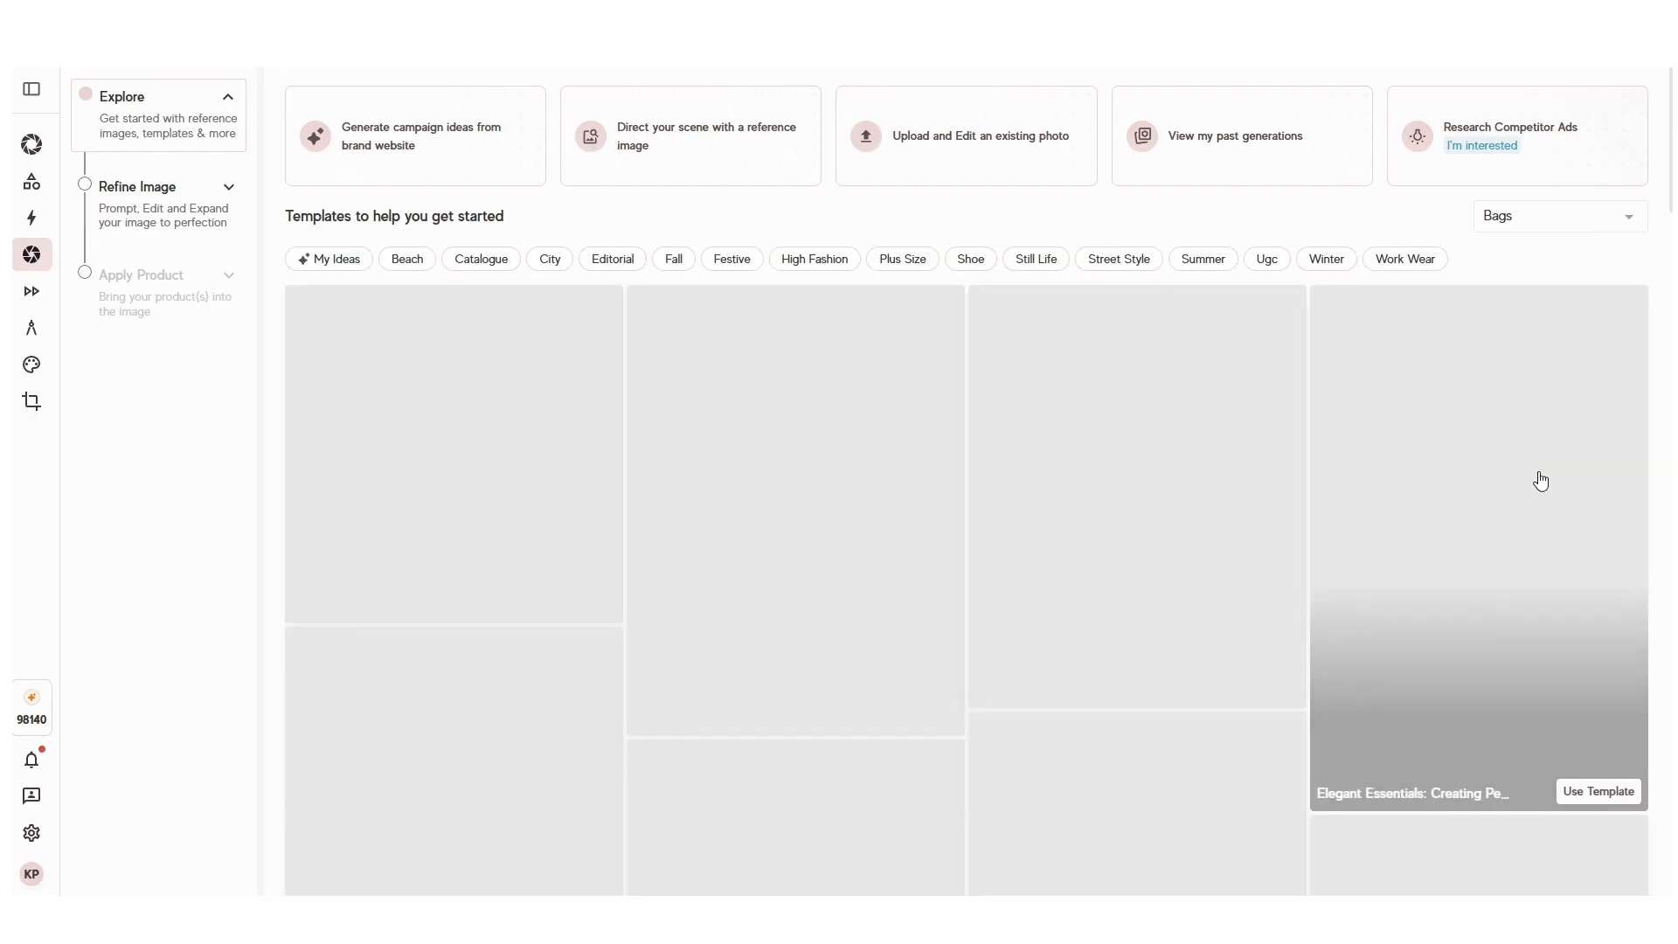
scroll(798, 514, down, 3)
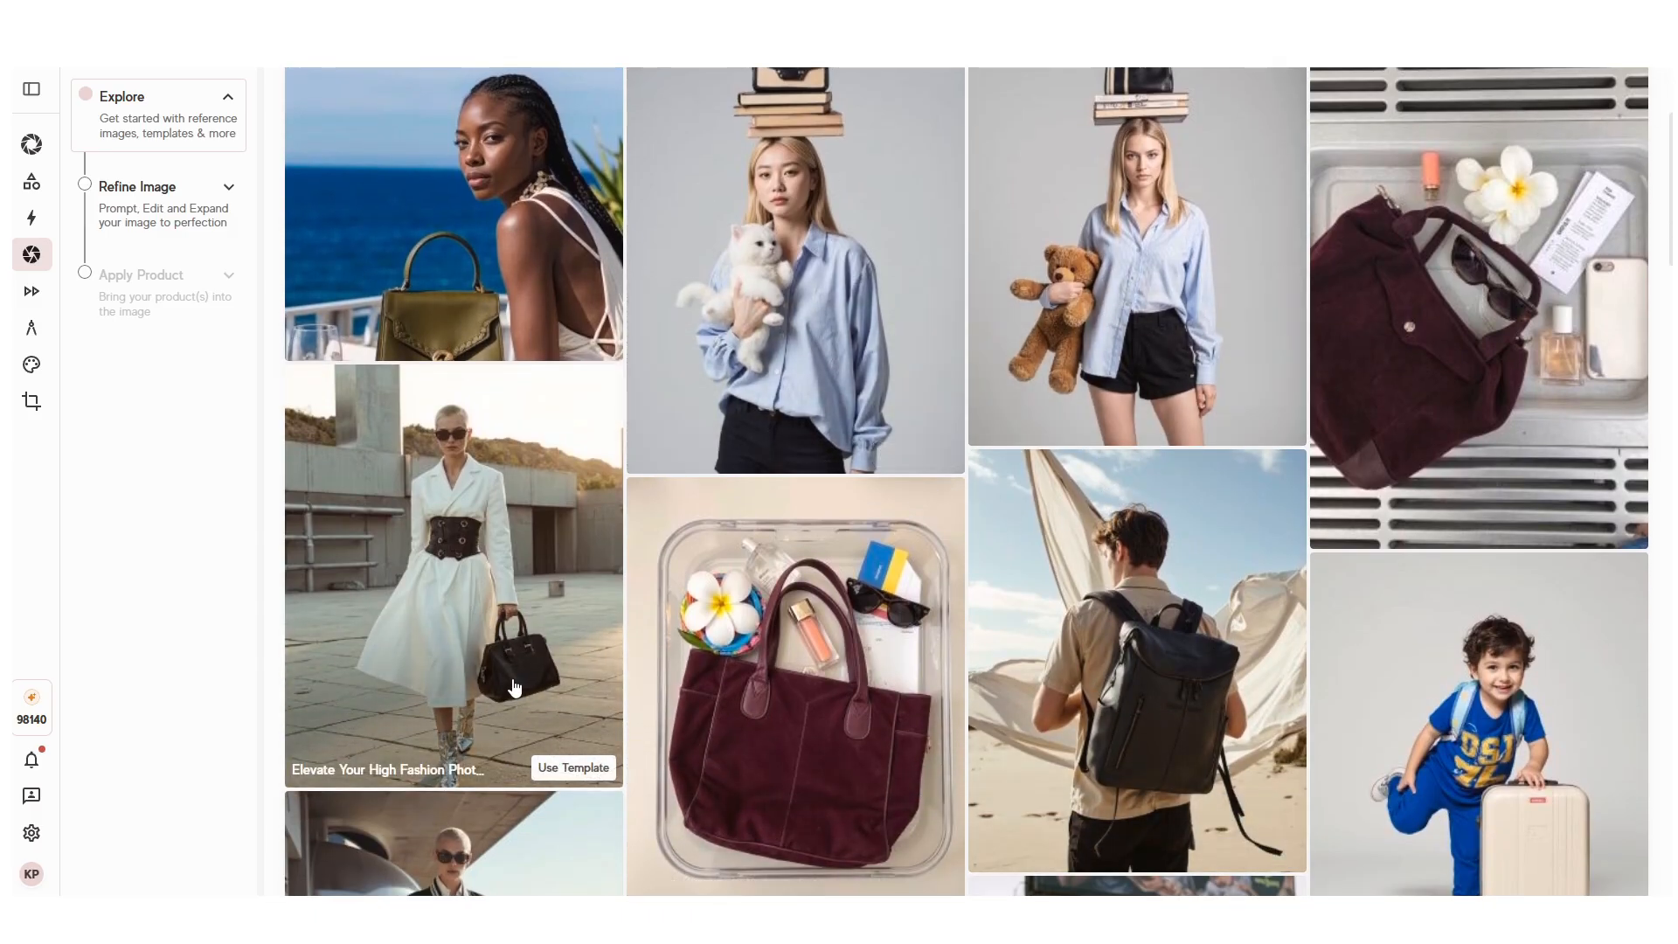
scroll(629, 568, down, 3)
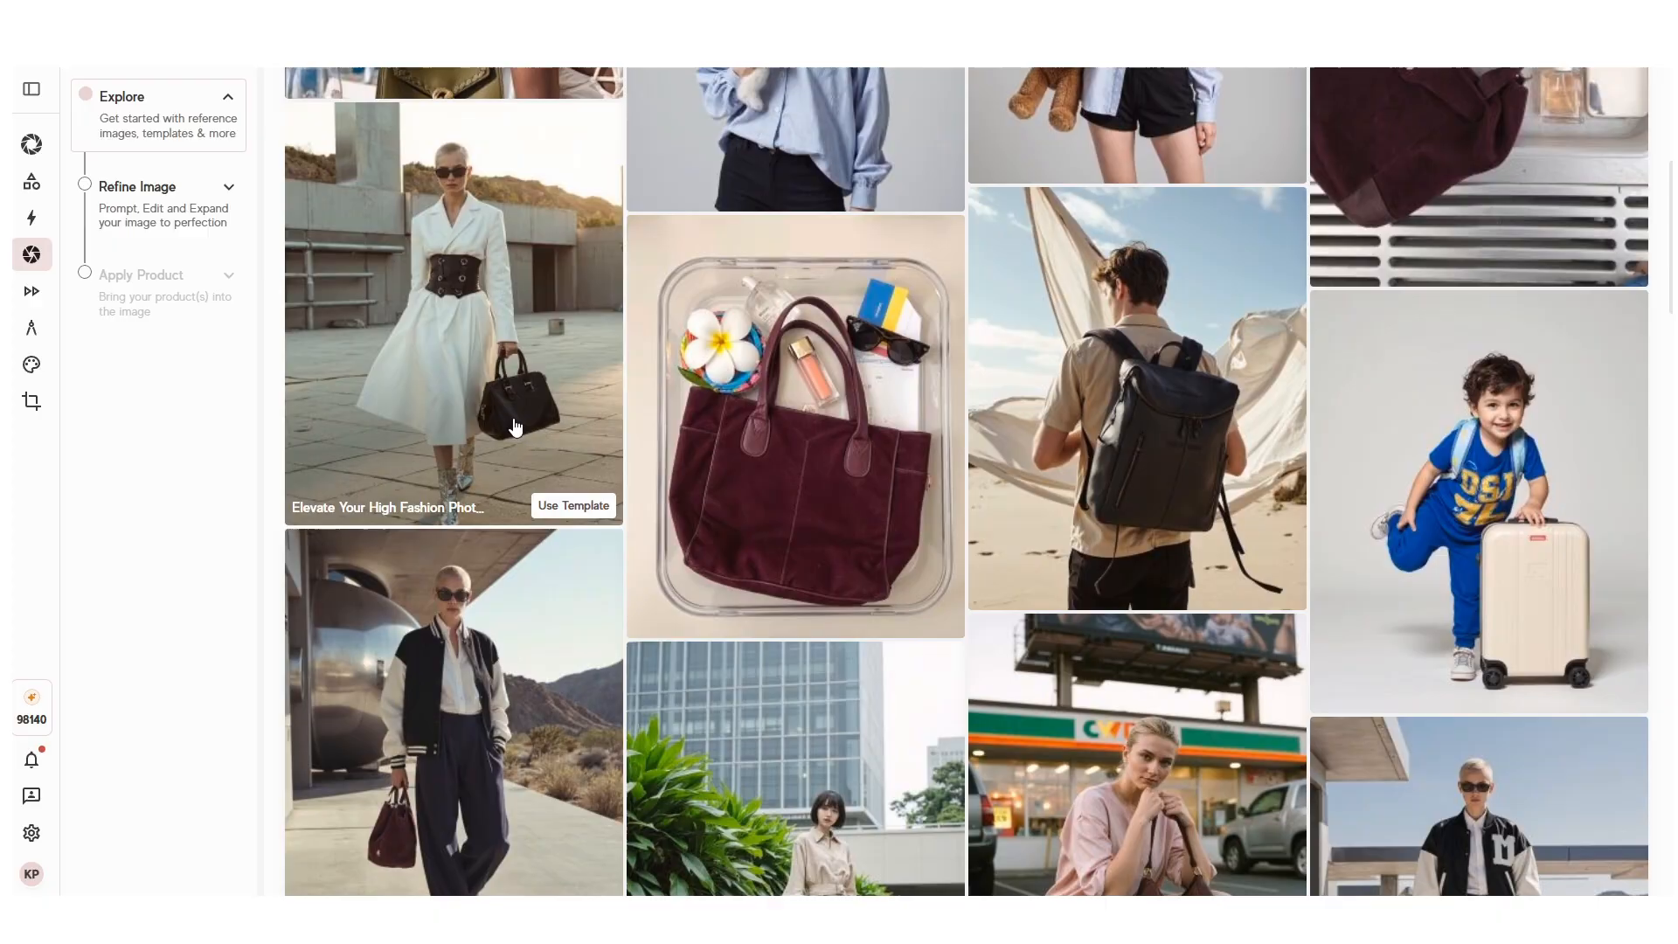
click(523, 329)
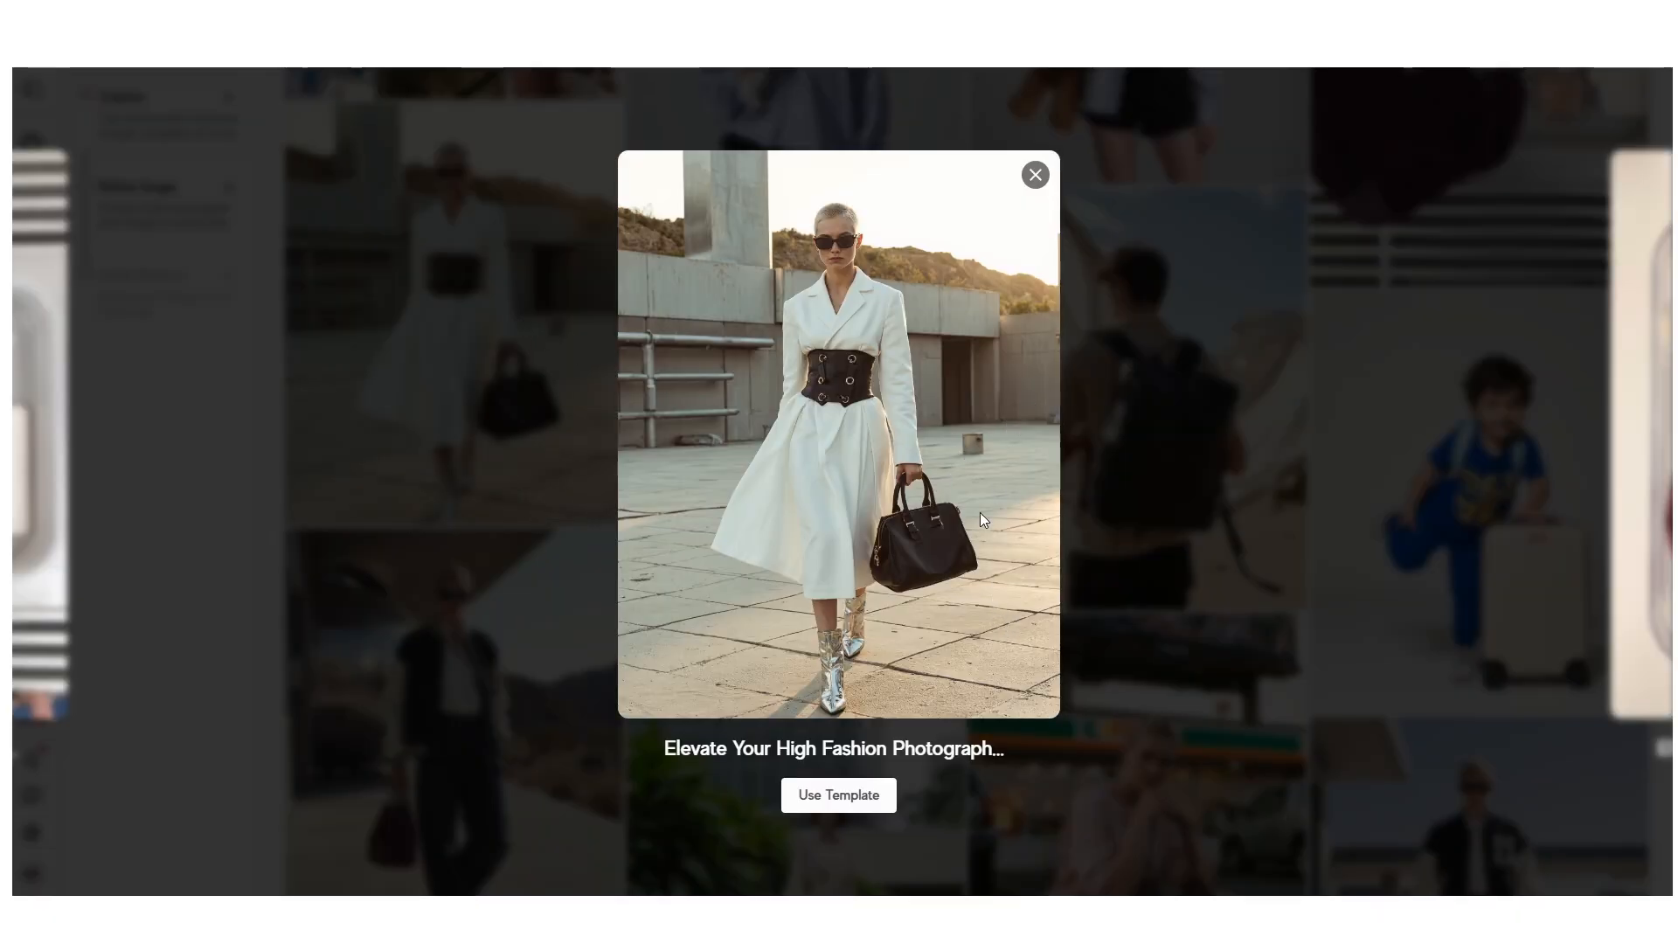
click(1217, 456)
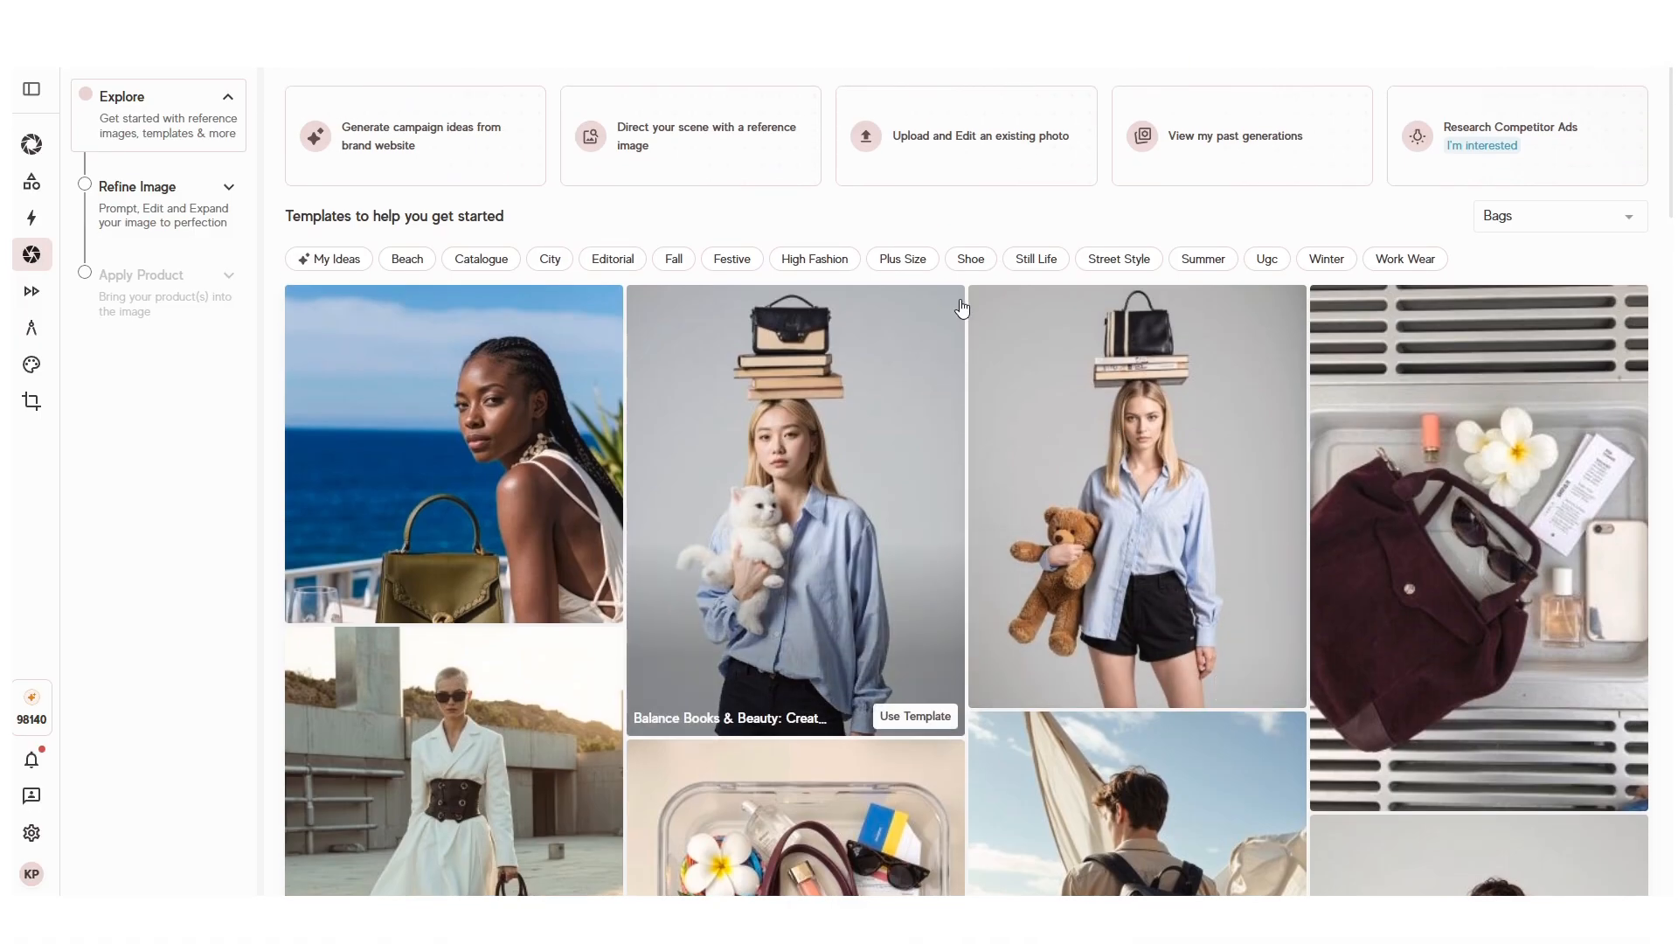
Step: Return to image refinement and compare the original, handbag edit and applied-product layers
click(203, 207)
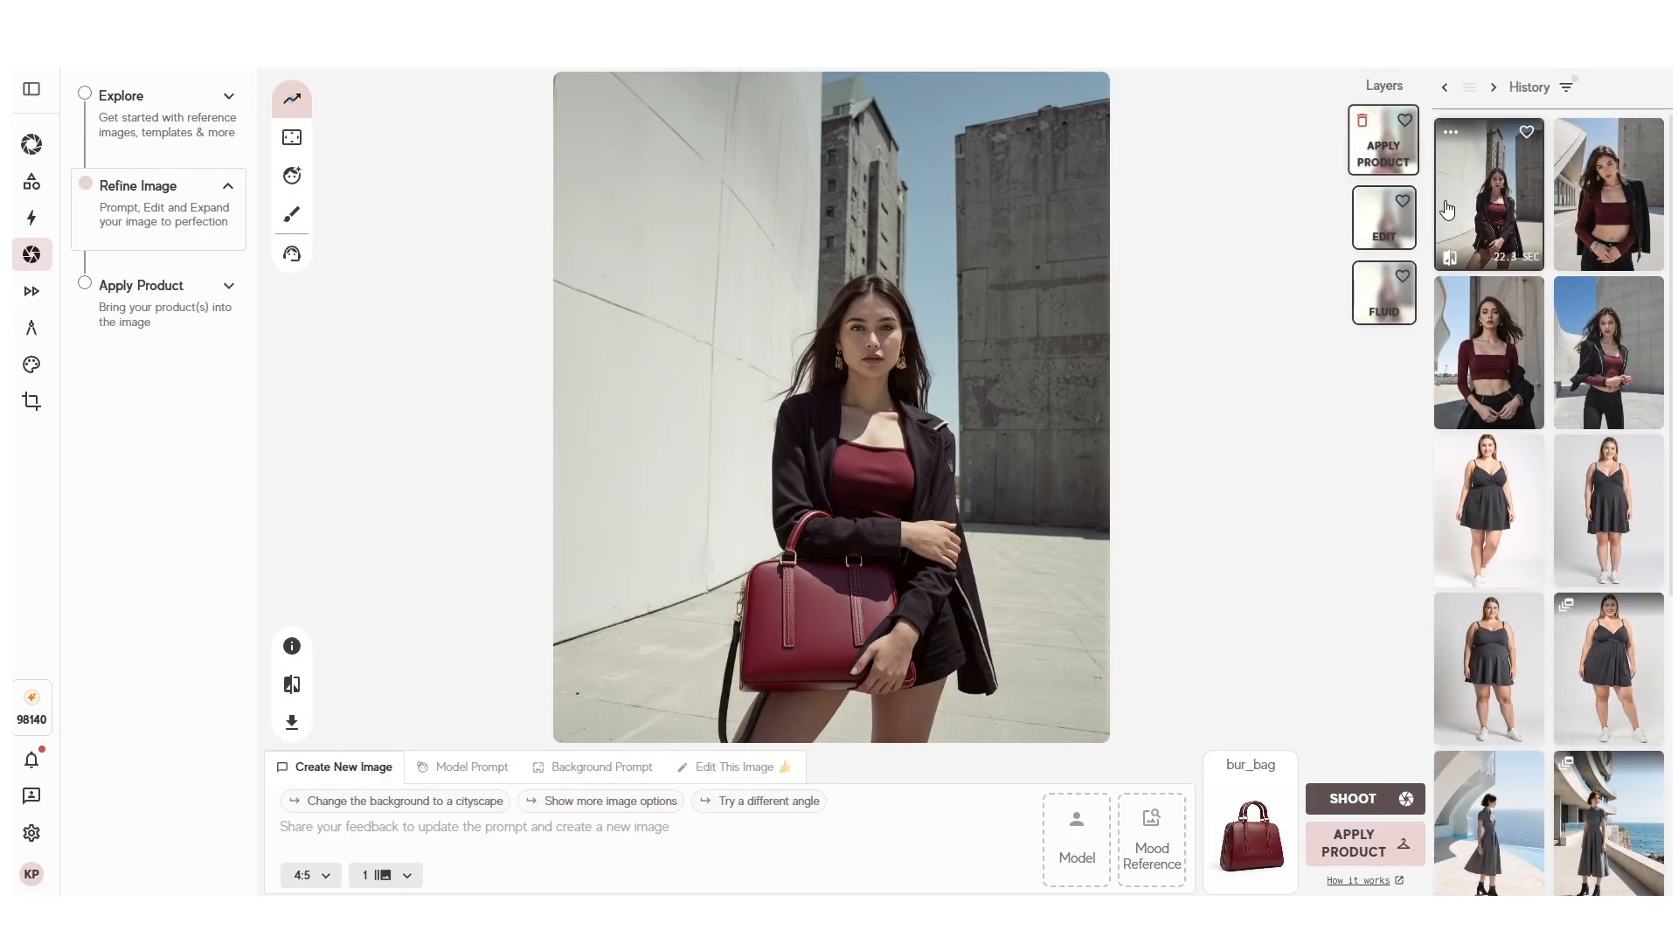
click(1392, 316)
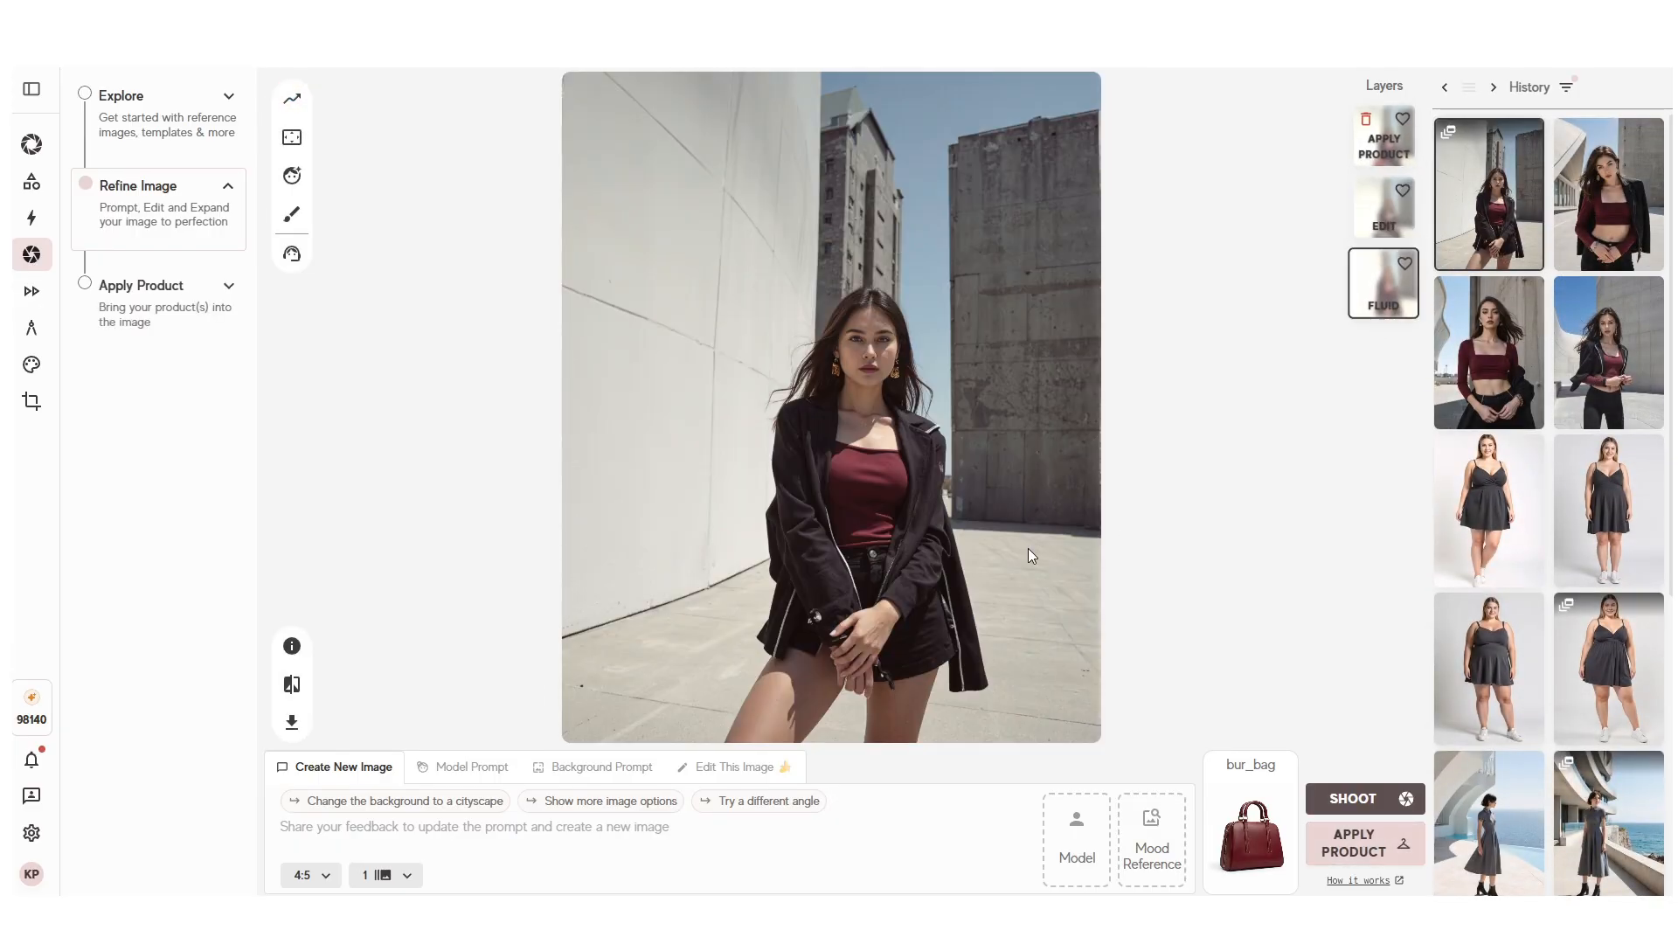
click(1391, 212)
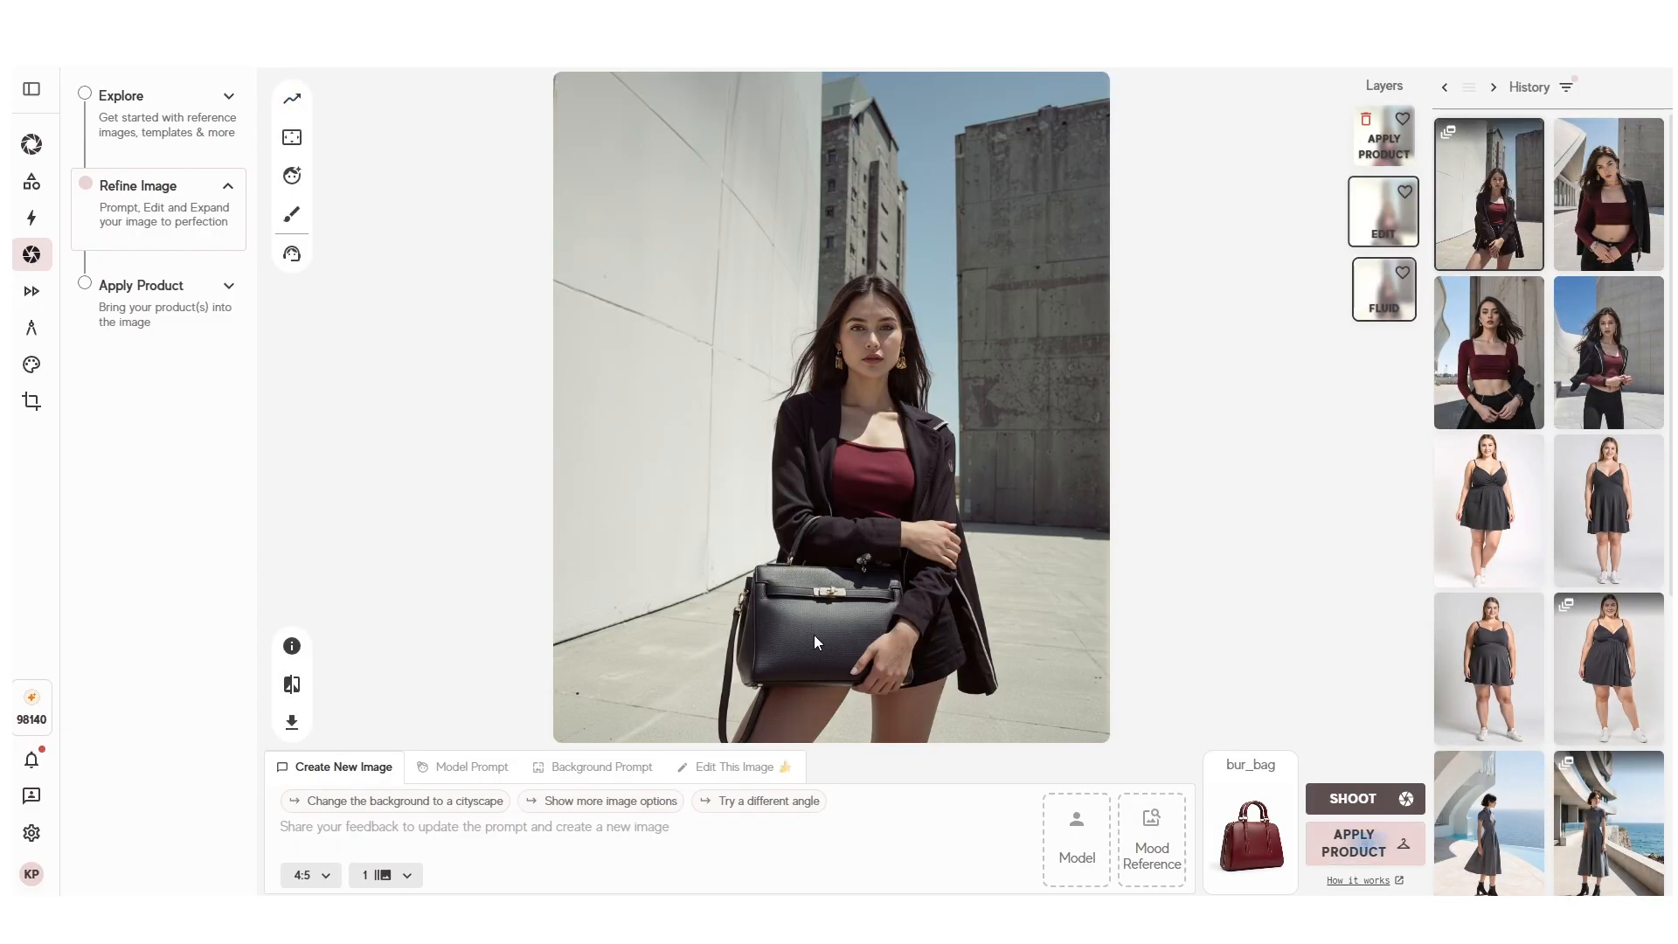
click(1394, 157)
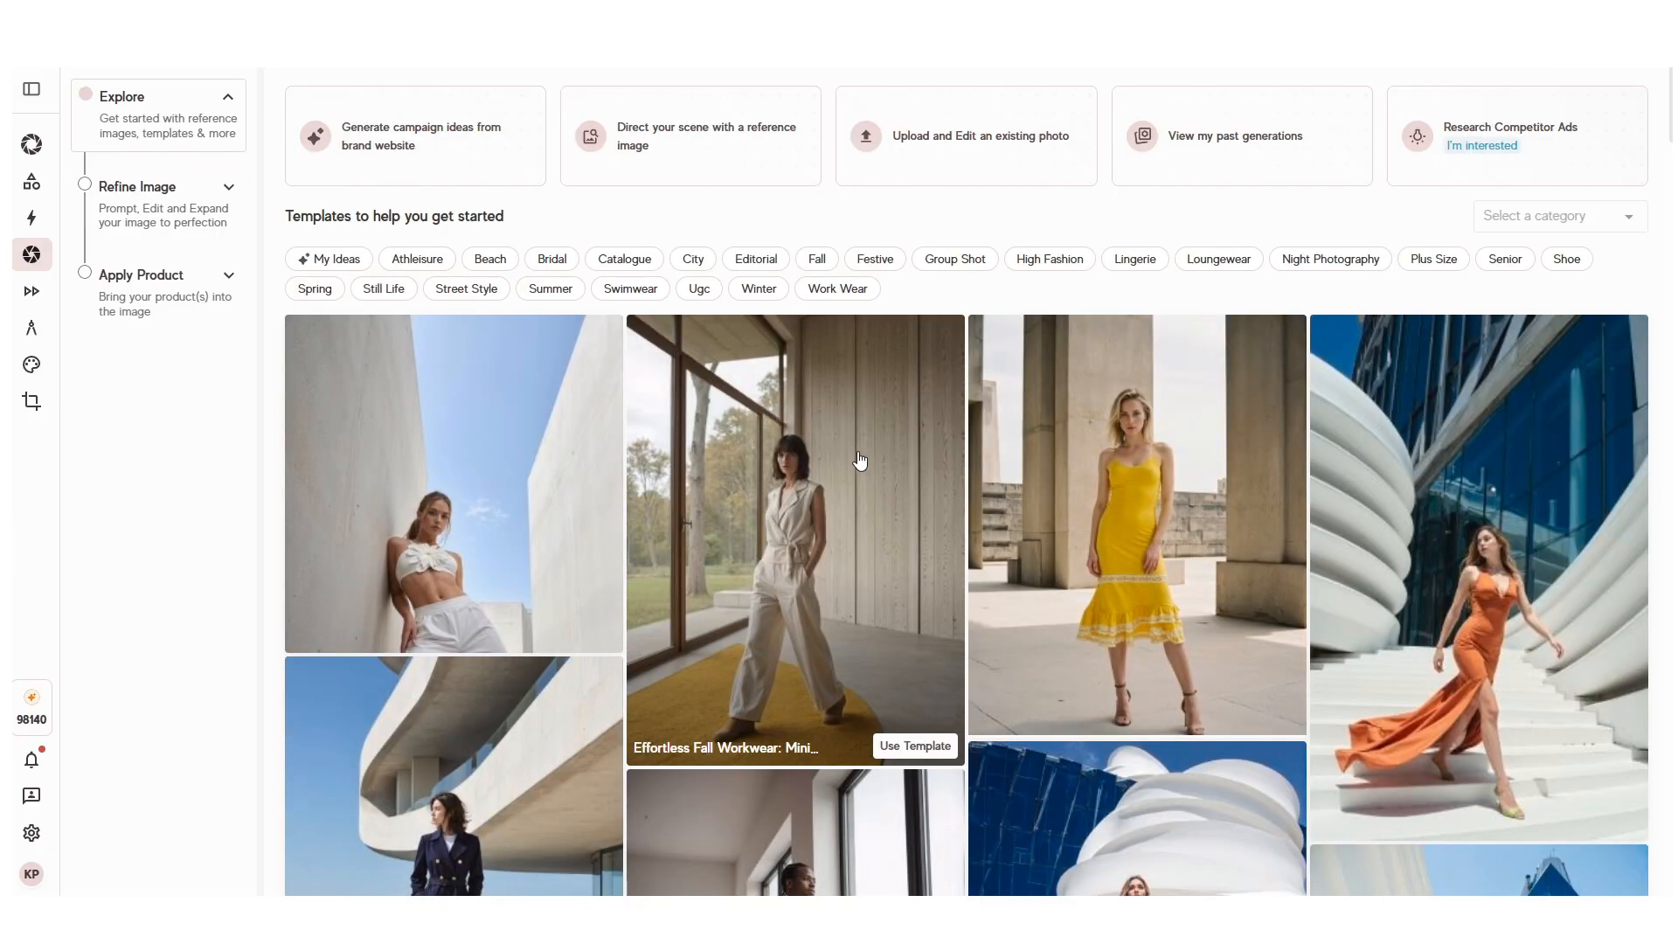
scroll(962, 490, down, 10)
scroll(1059, 527, down, 2)
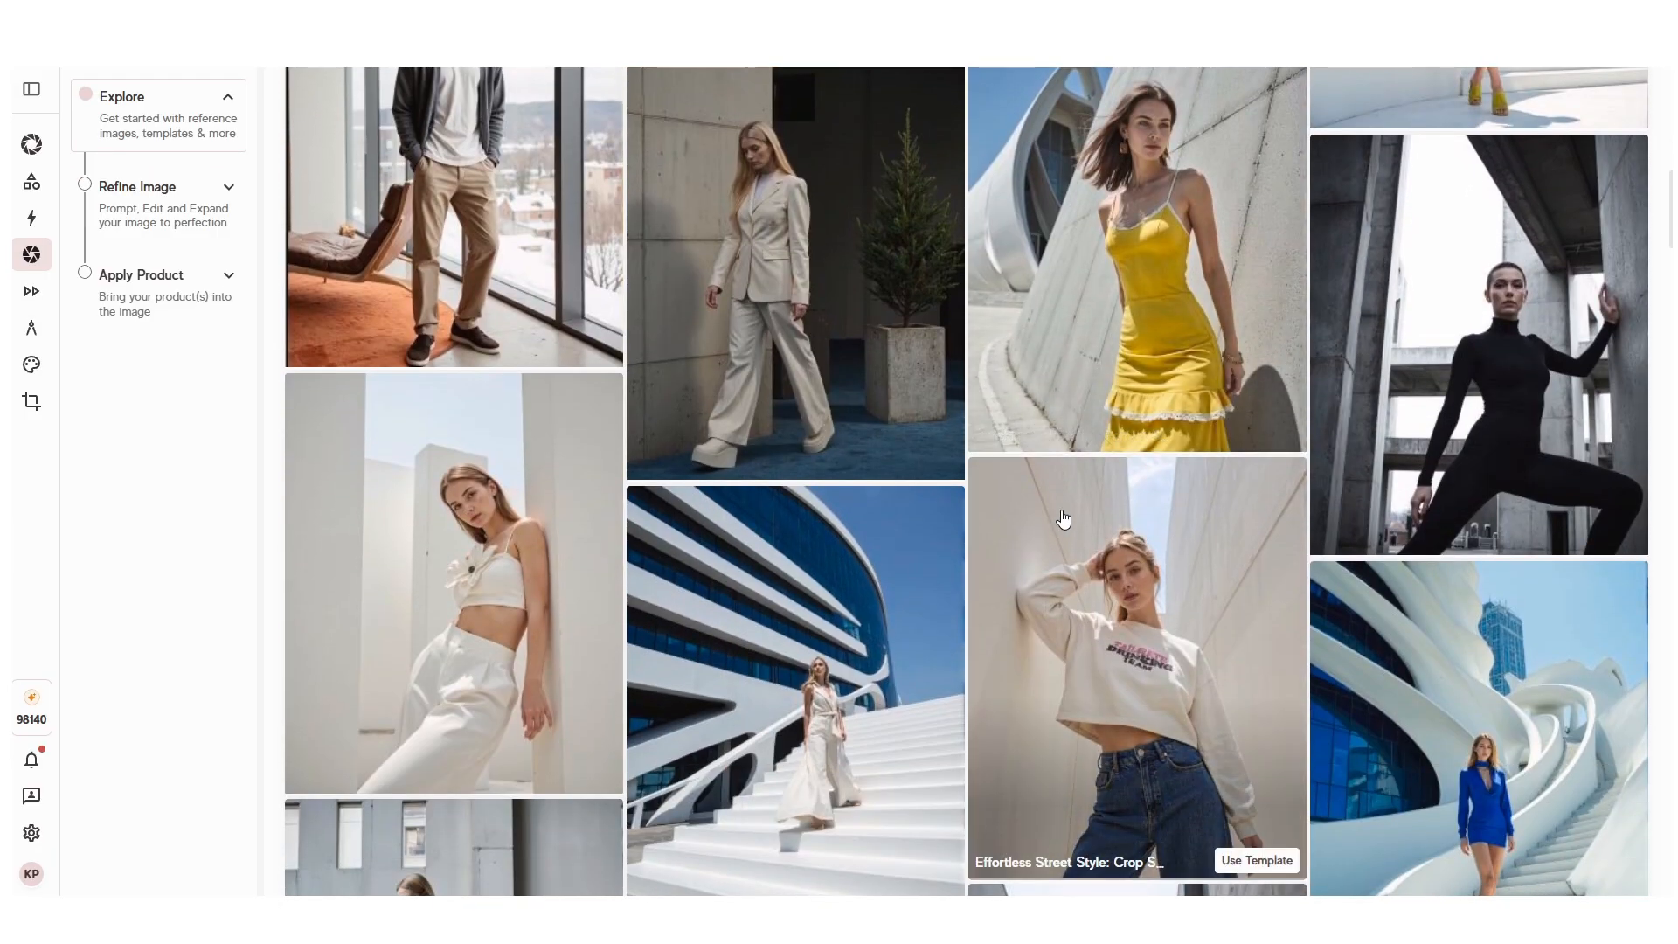
scroll(1064, 520, down, 4)
scroll(1068, 514, down, 8)
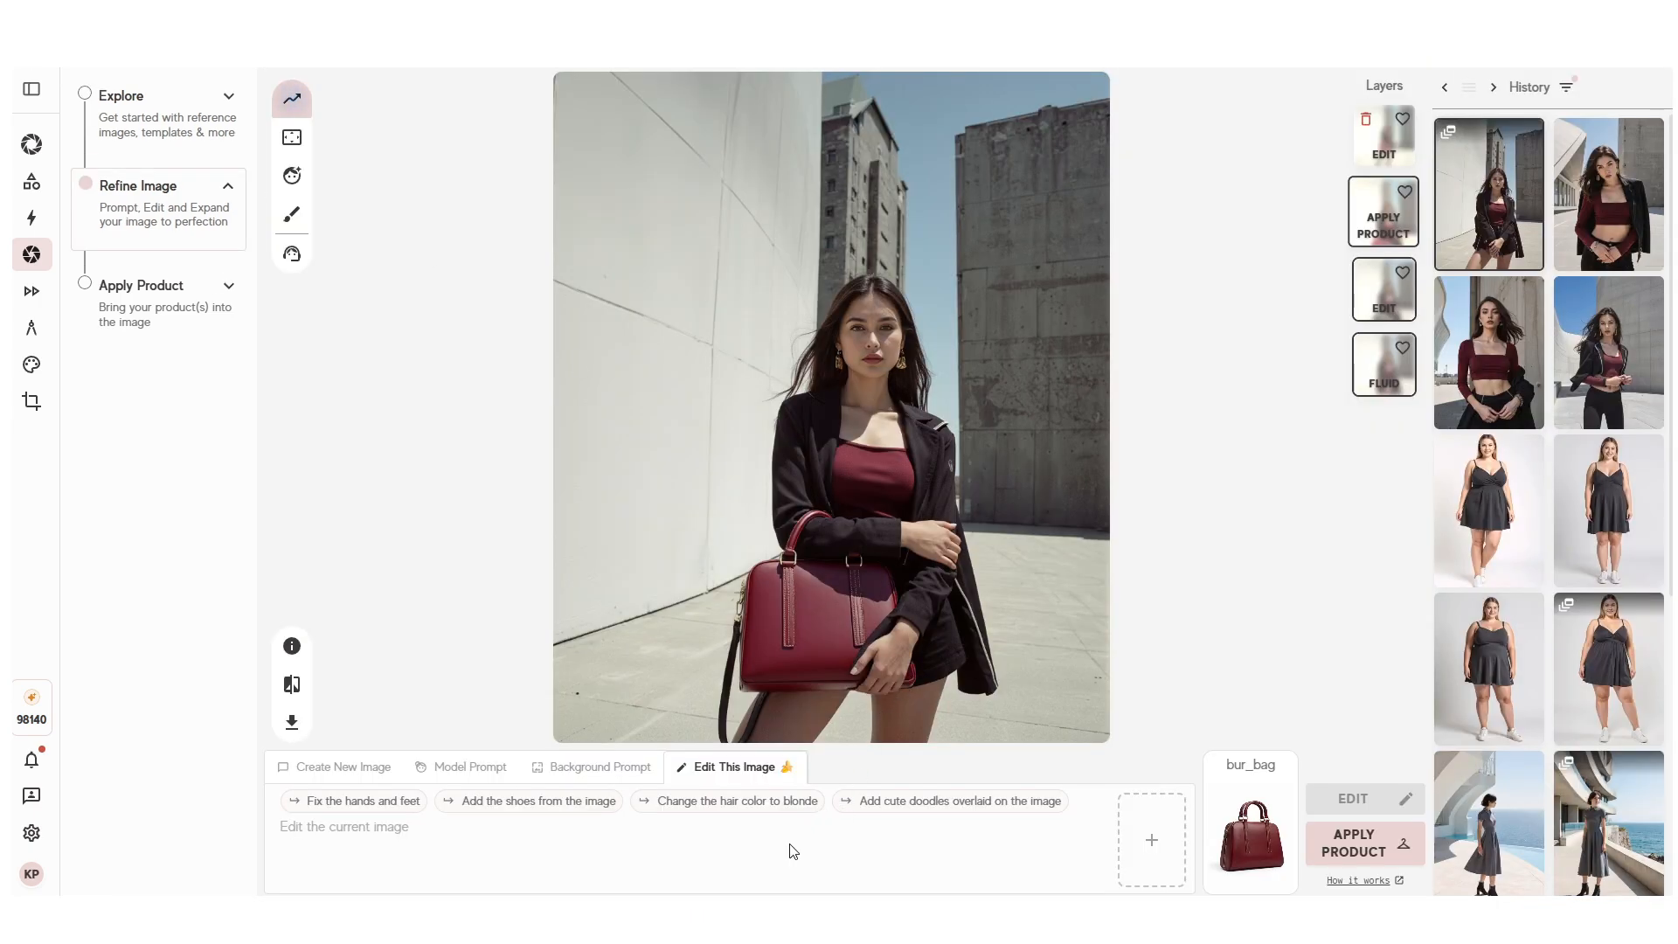
Step: Compare the full-body edit with the applied-product layer, and edit the full-body version with the instruction "make the model look away"
click(1390, 171)
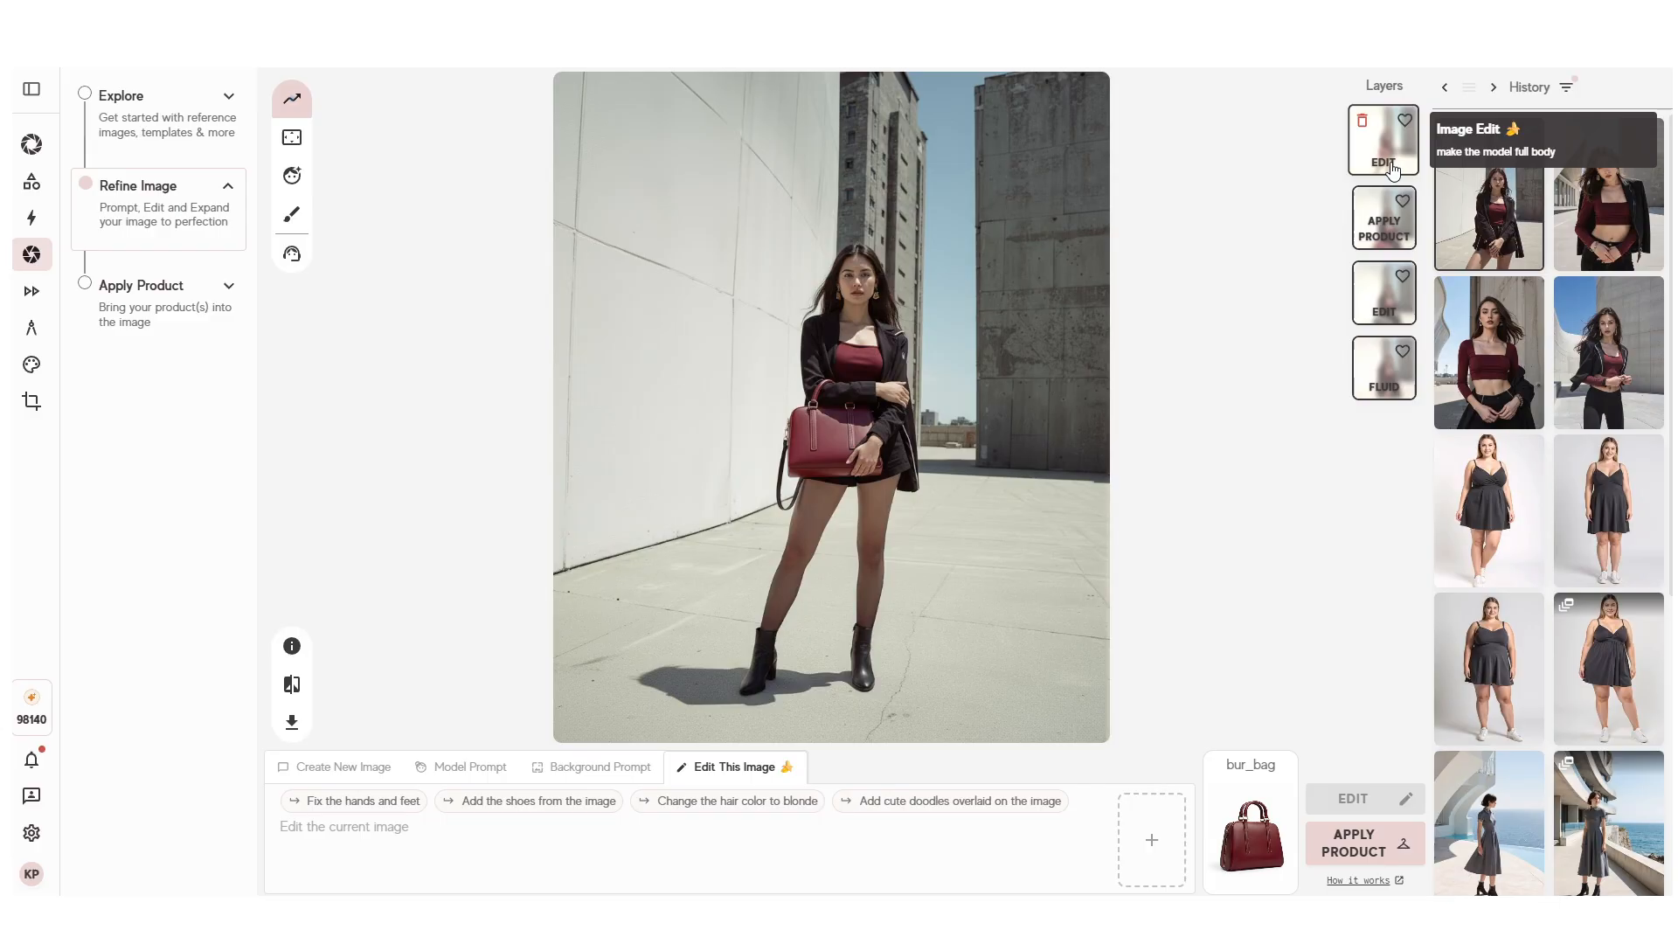
click(1376, 223)
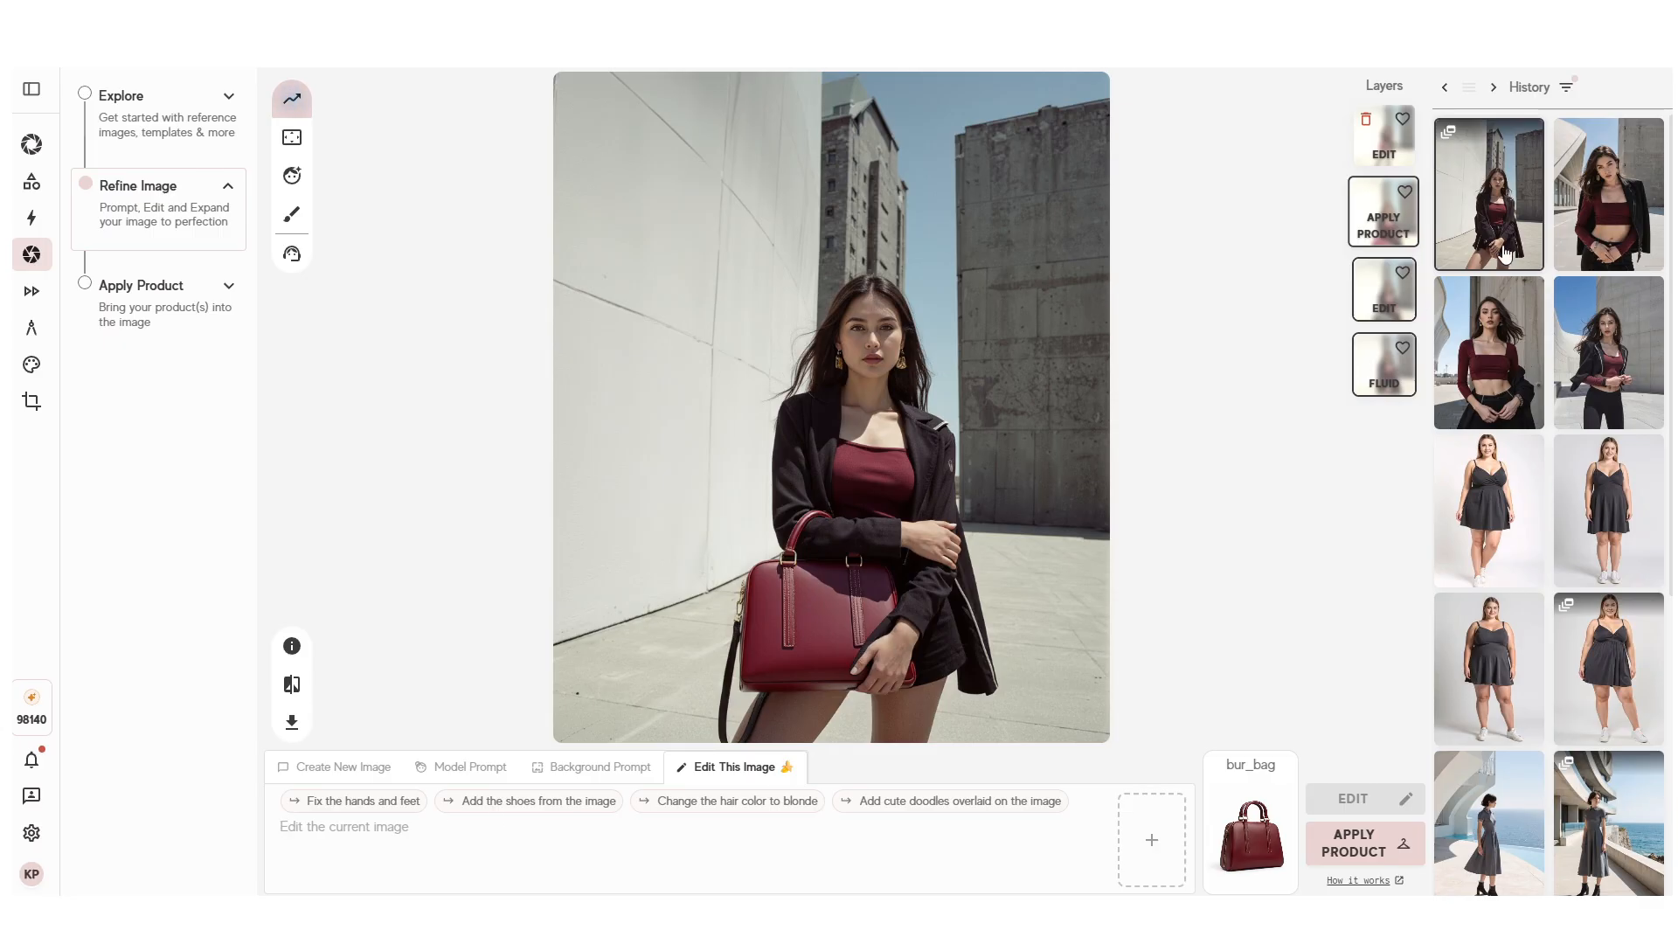
click(1382, 145)
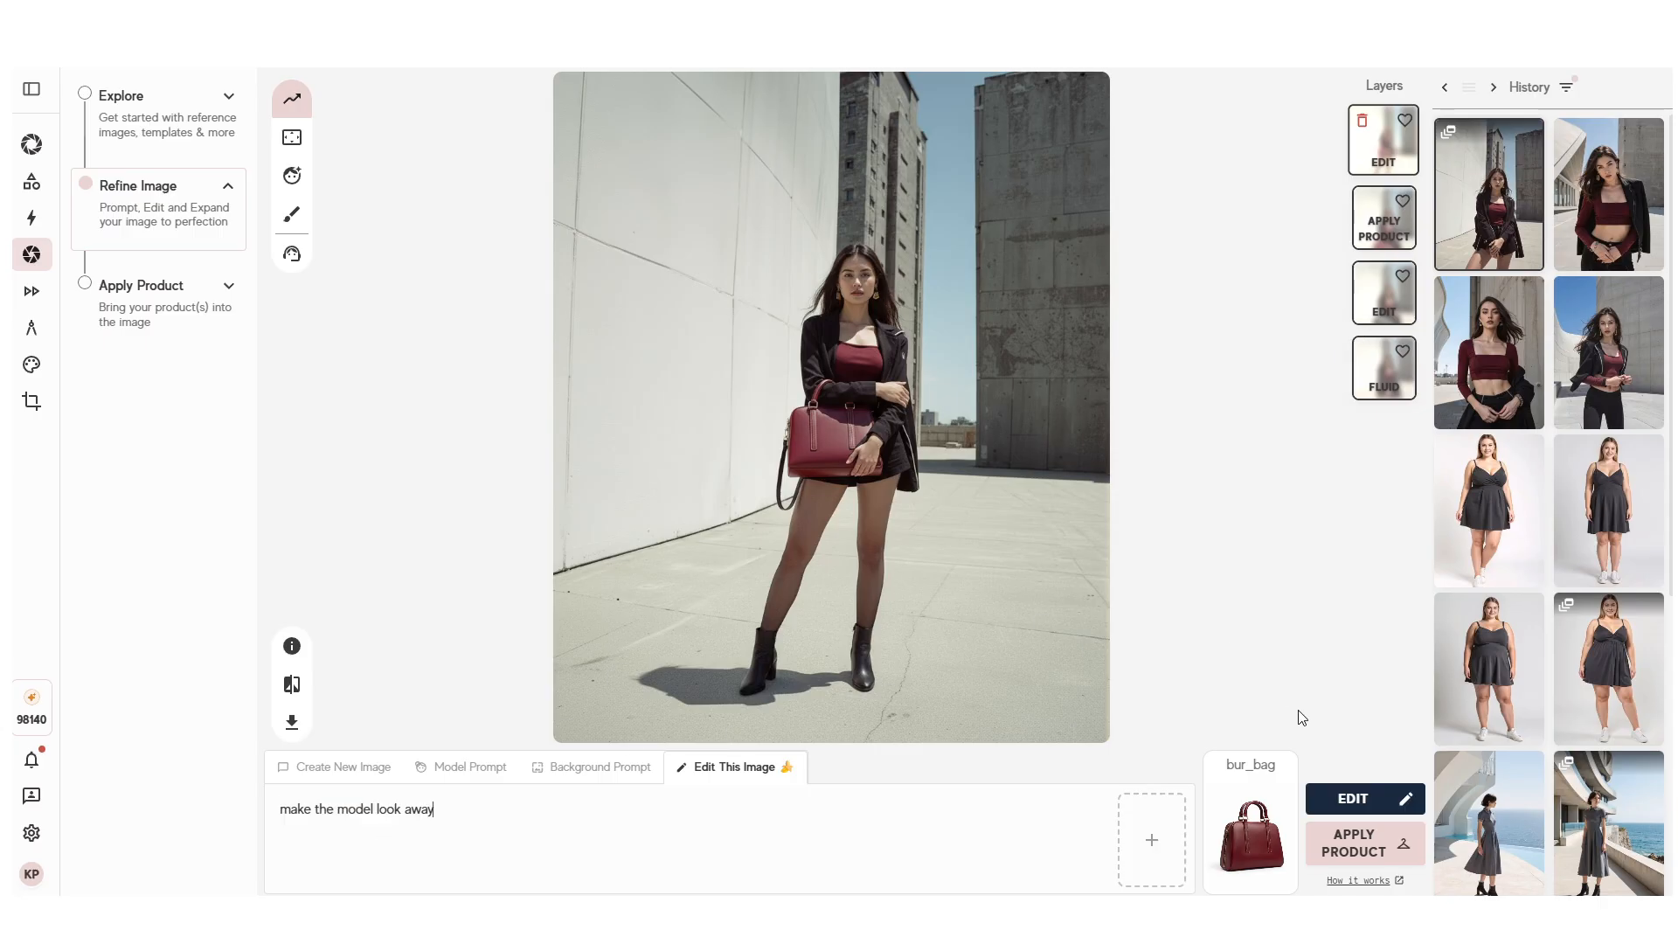
click(1403, 795)
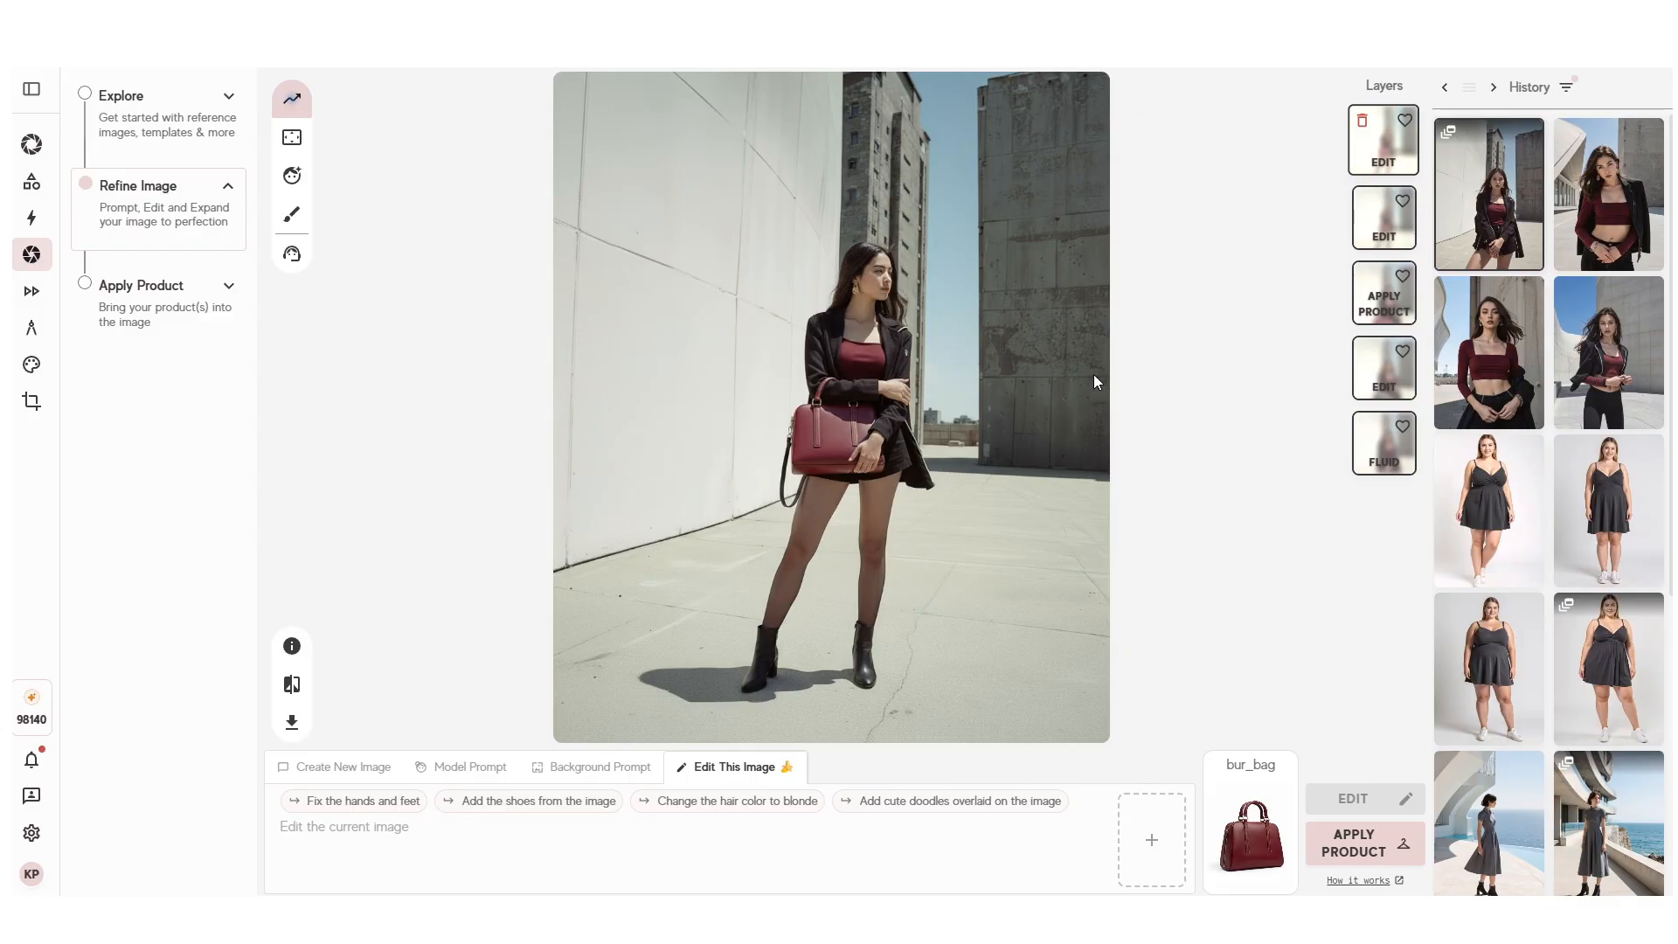
click(1254, 811)
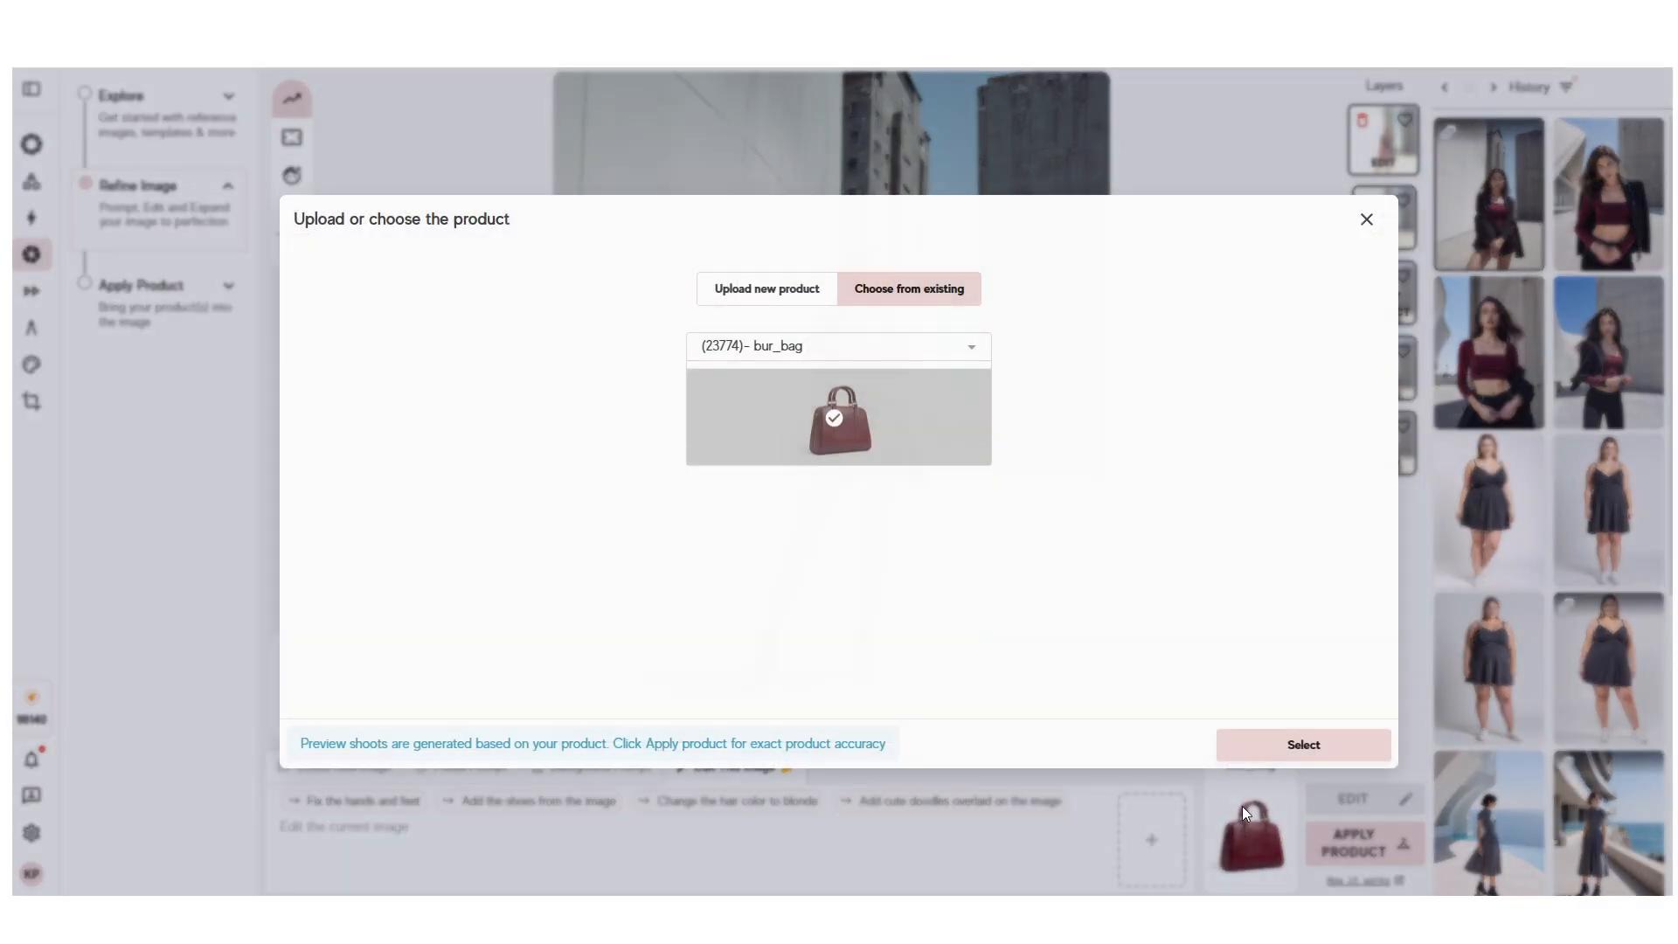
click(865, 342)
click(1180, 439)
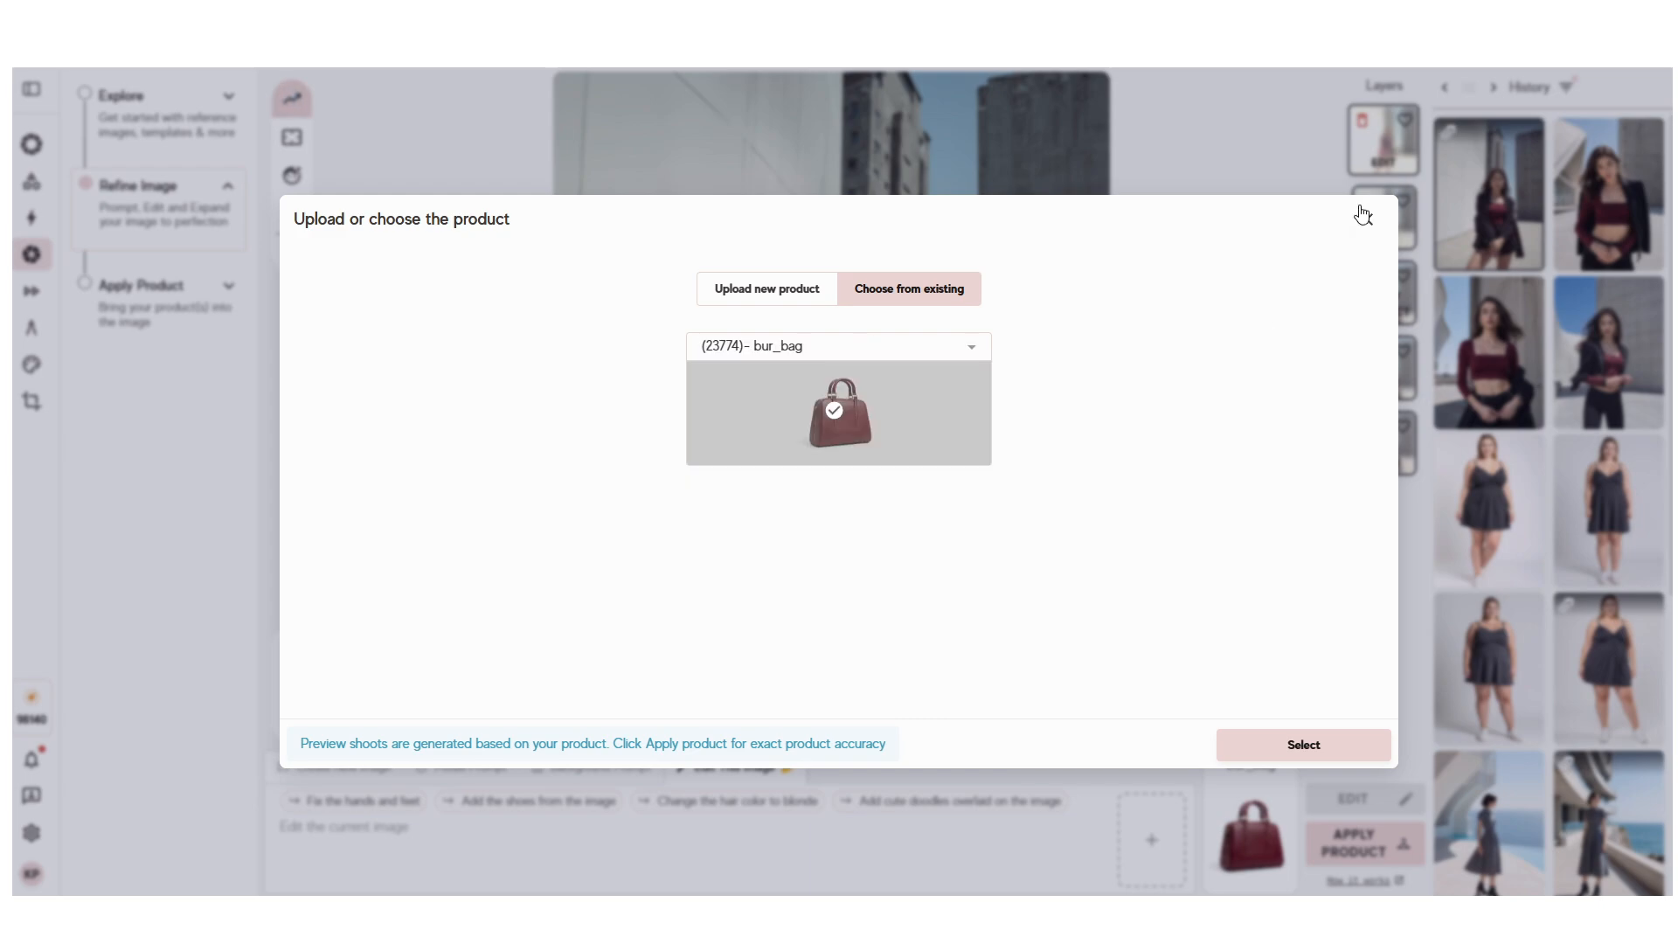
click(1366, 217)
Step: Choose the existing product Jacket_180 as the product for the look-away image
click(1255, 832)
click(888, 346)
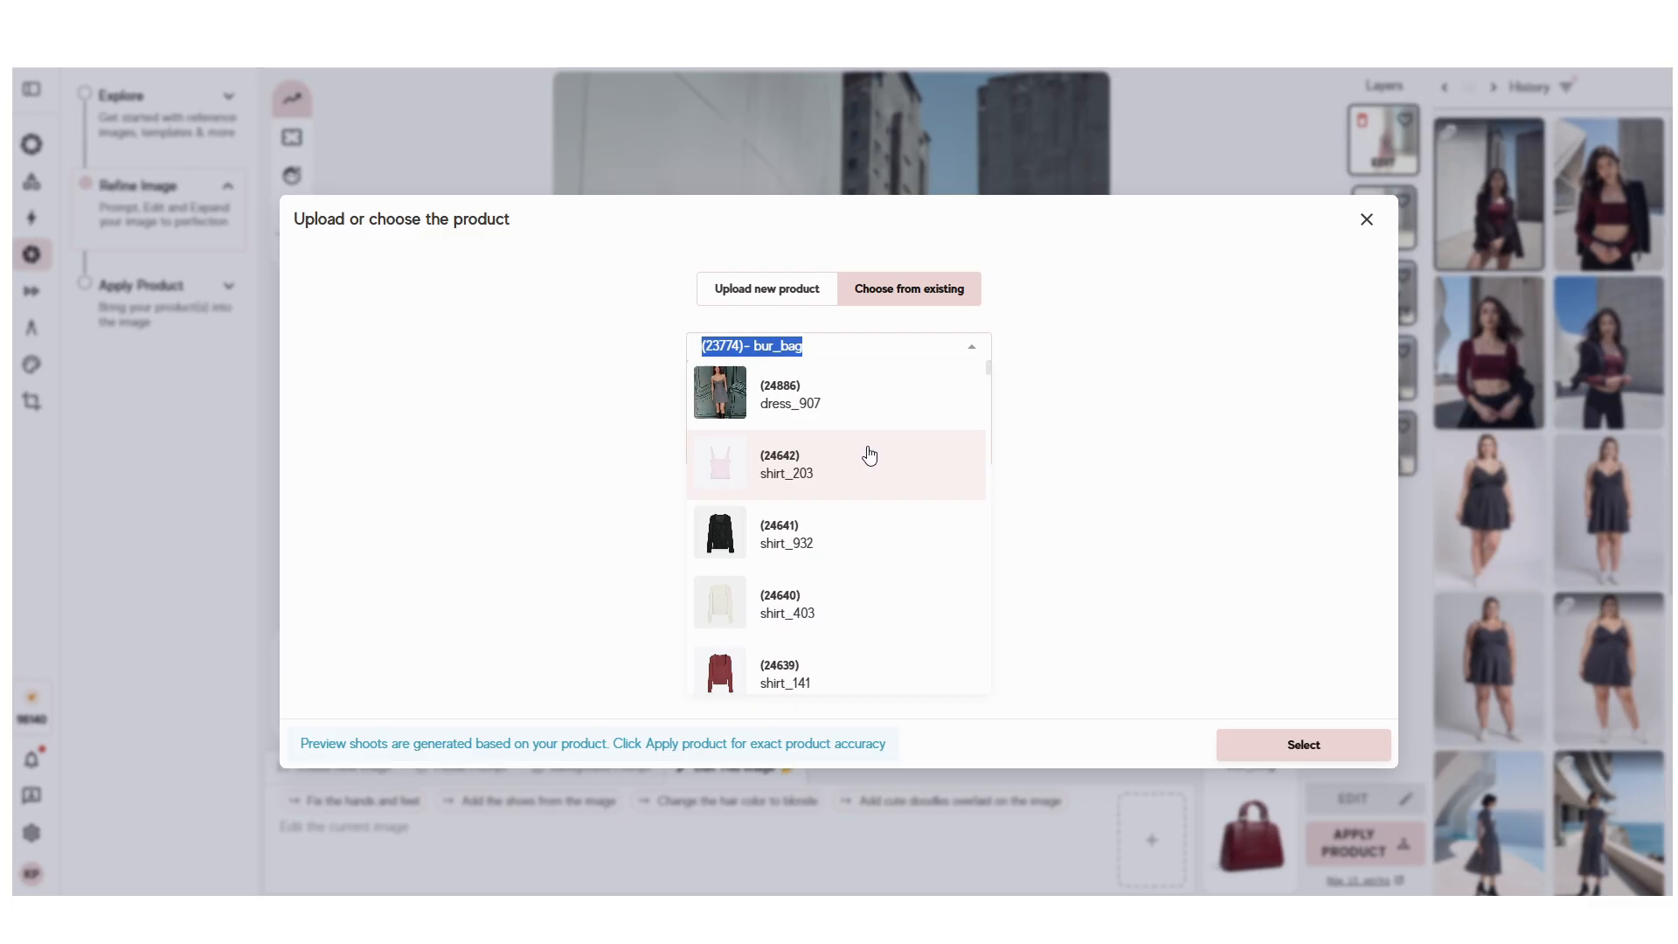
scroll(870, 455, down, 2)
scroll(870, 451, down, 8)
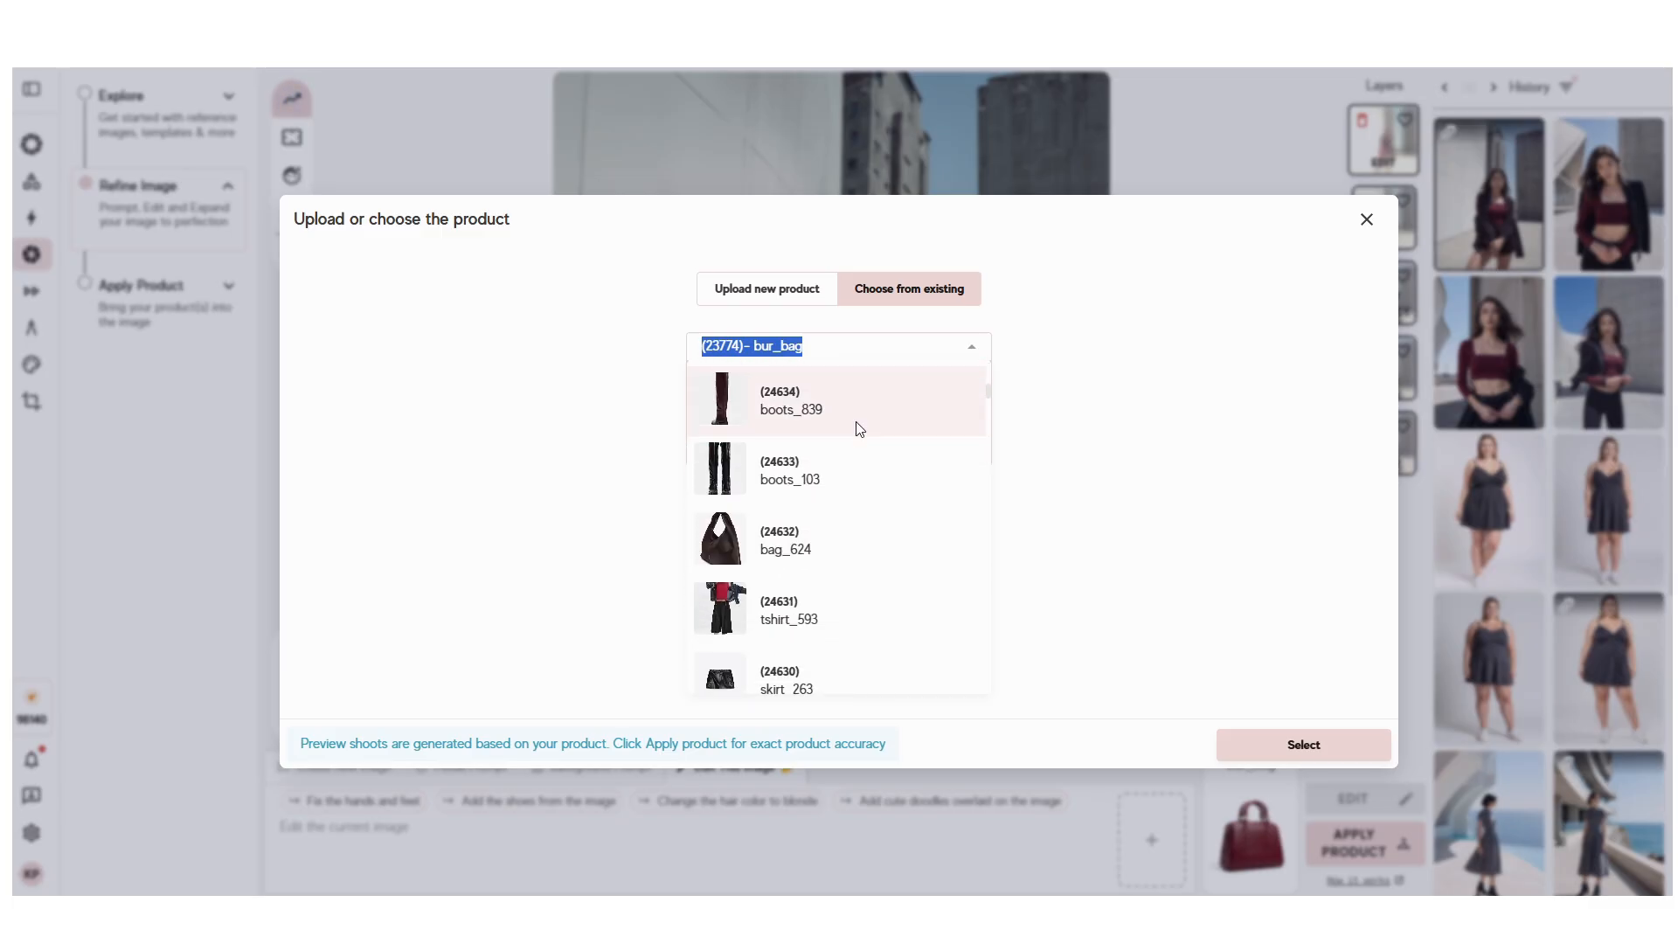
scroll(843, 442, up, 3)
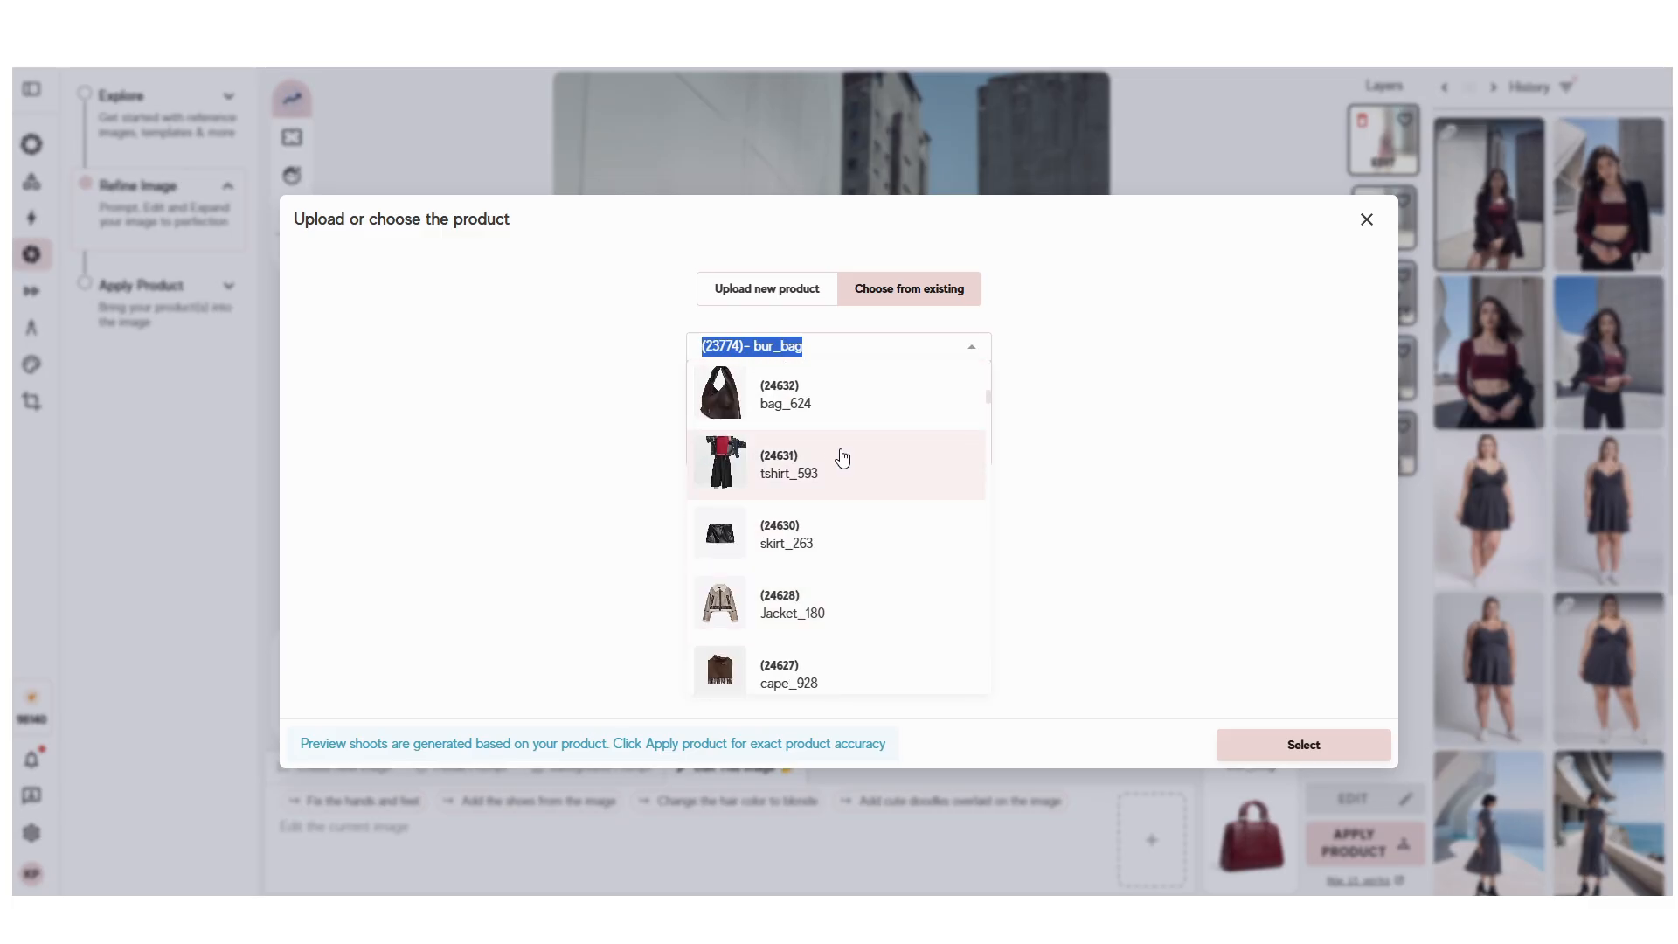
scroll(828, 447, down, 7)
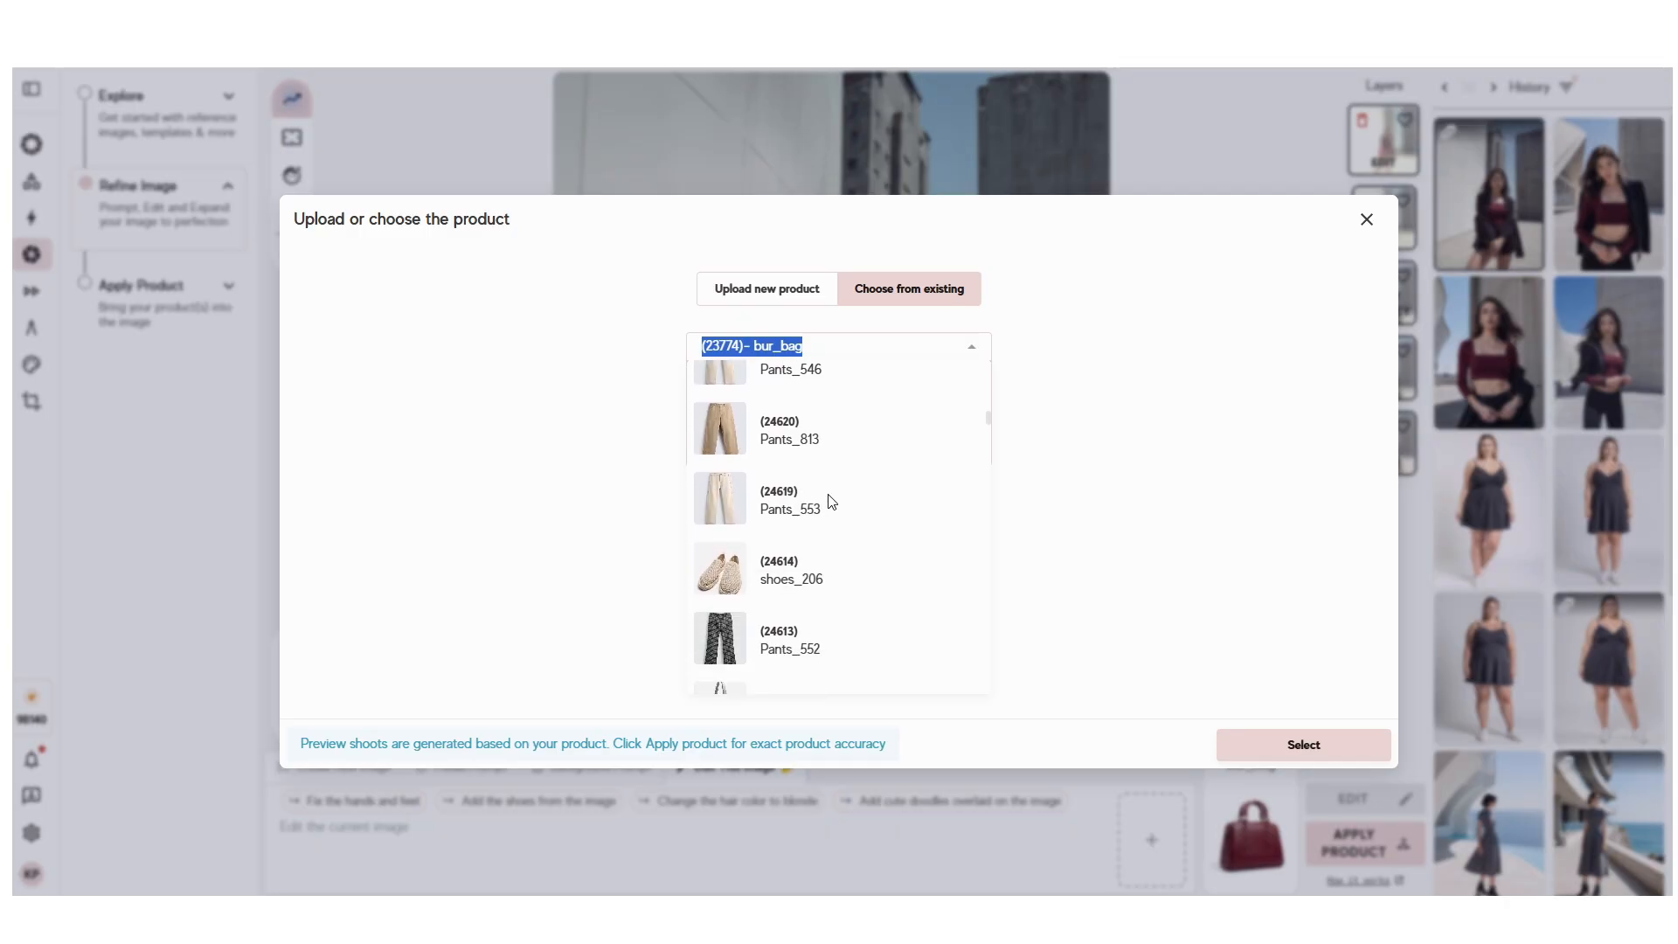
scroll(852, 516, up, 5)
click(805, 430)
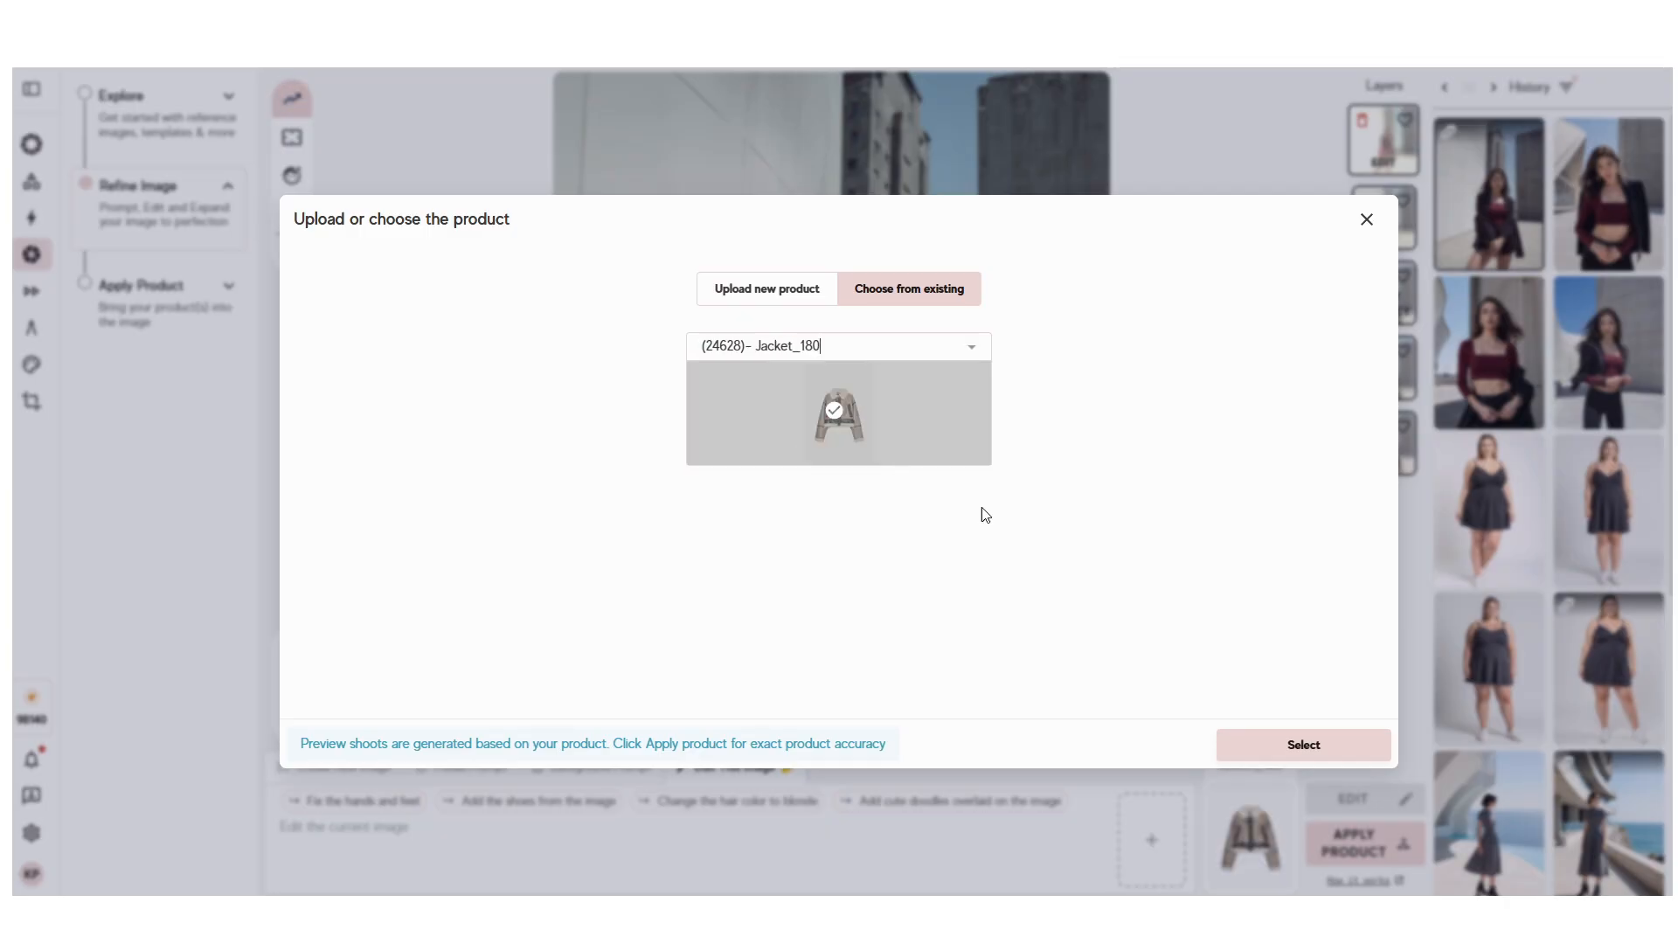
Step: Apply Jacket_180 to the look-away image, painting the product mask manually over the model's jacket with a smaller brush
click(1311, 752)
click(1381, 861)
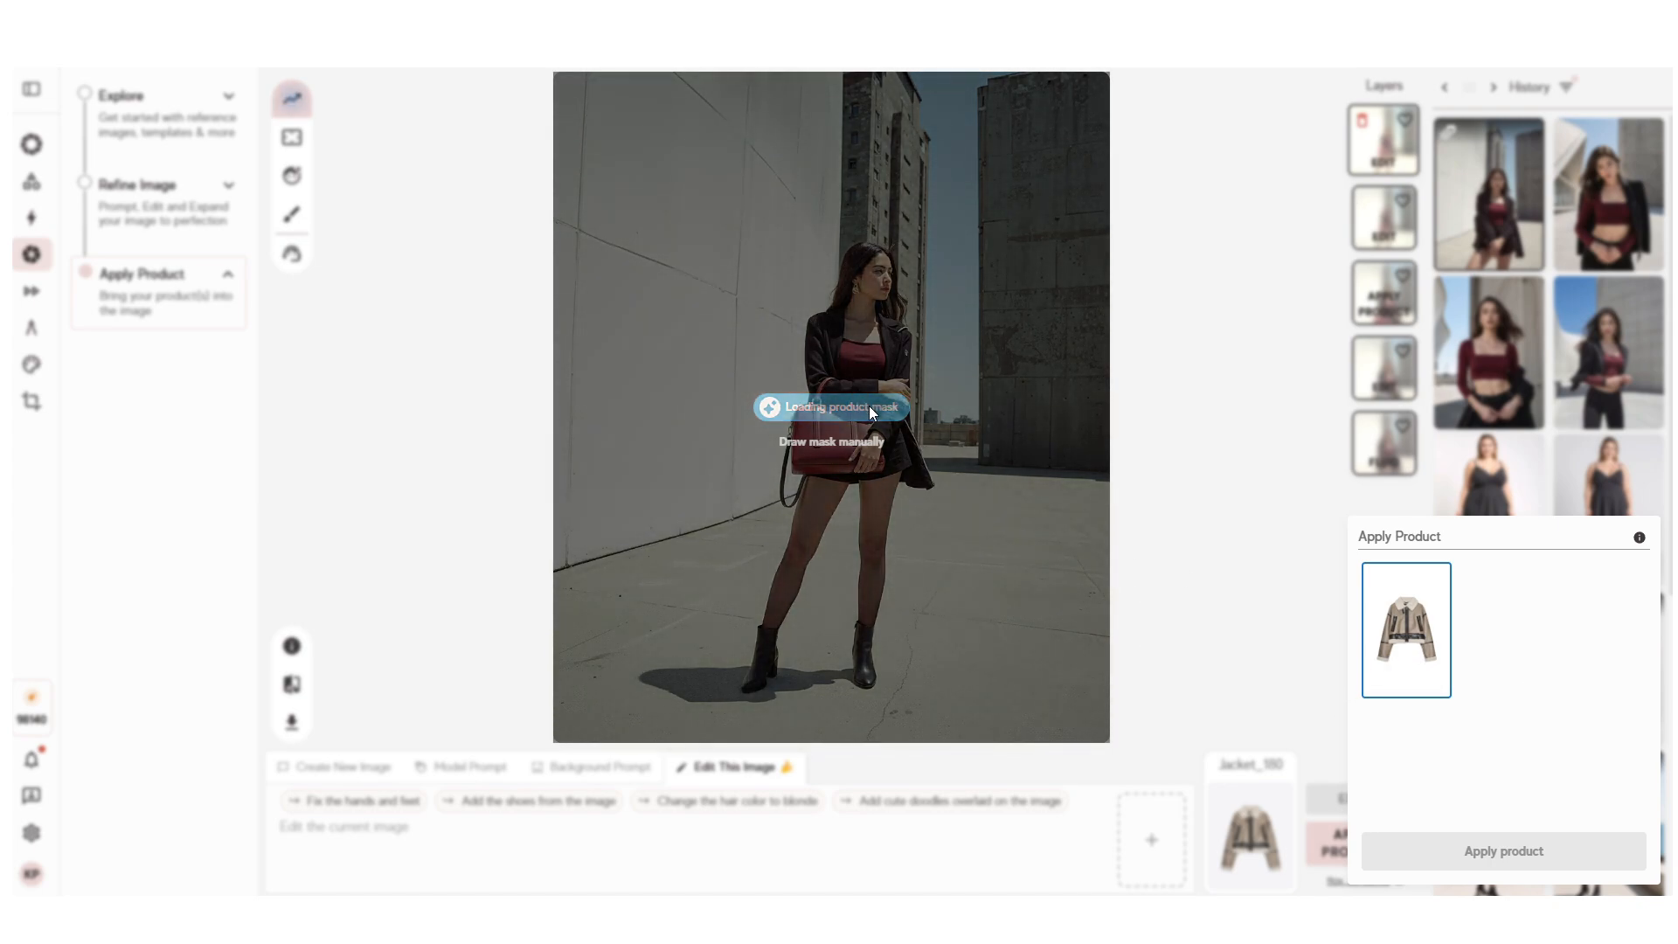
click(873, 446)
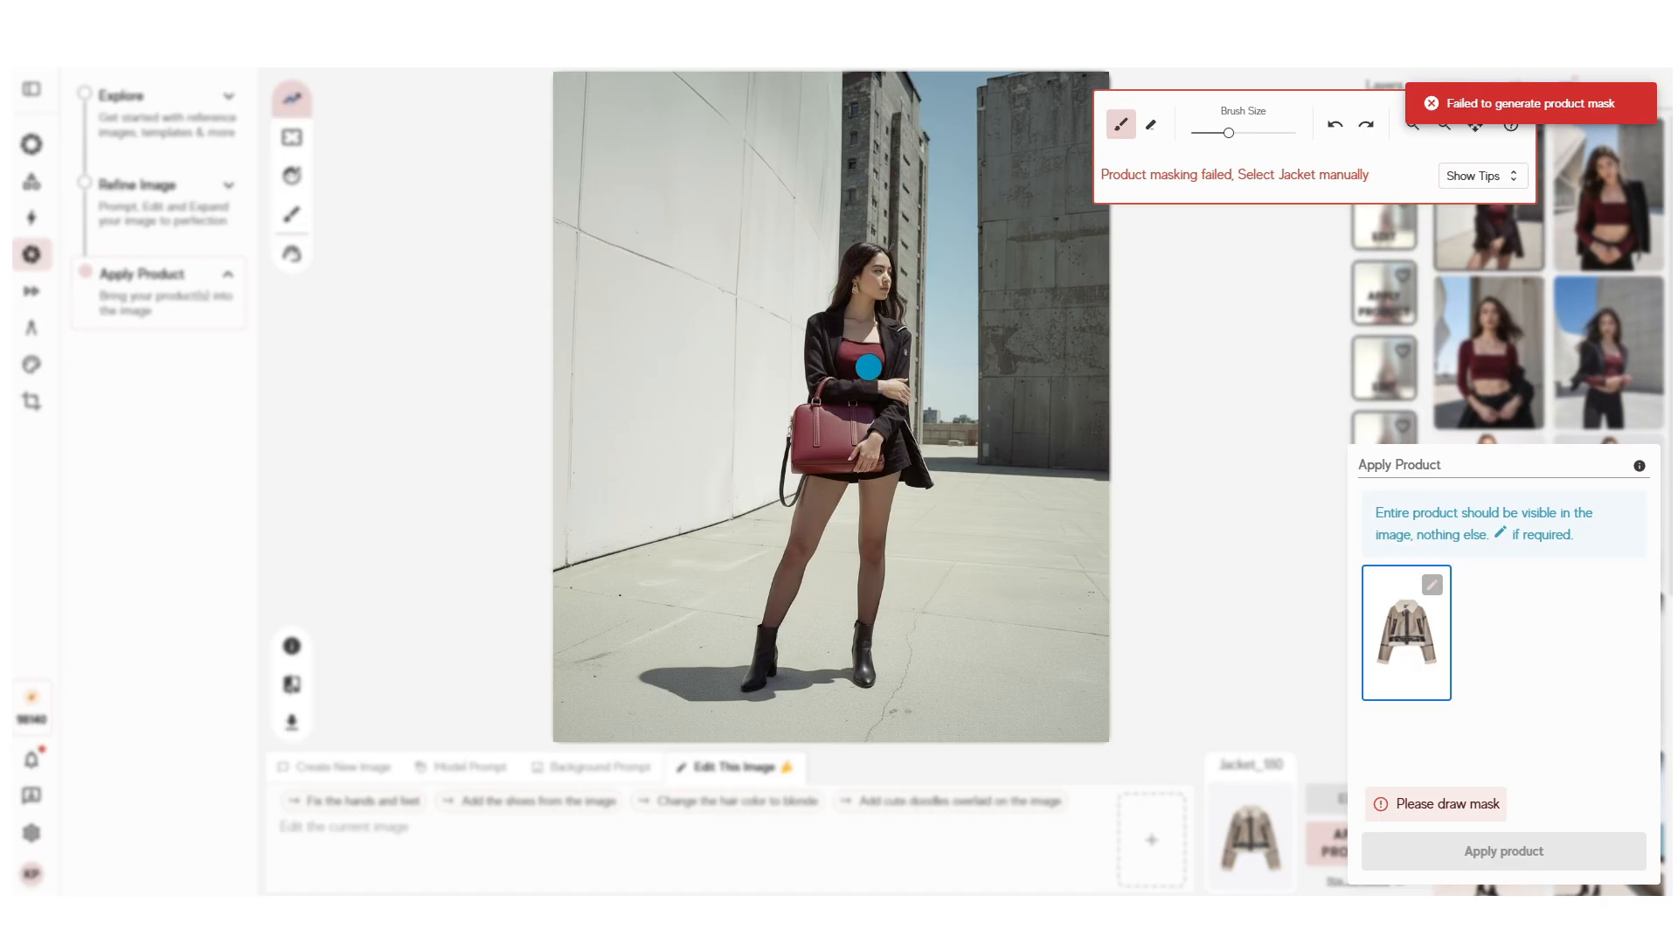
scroll(842, 320, down, 6)
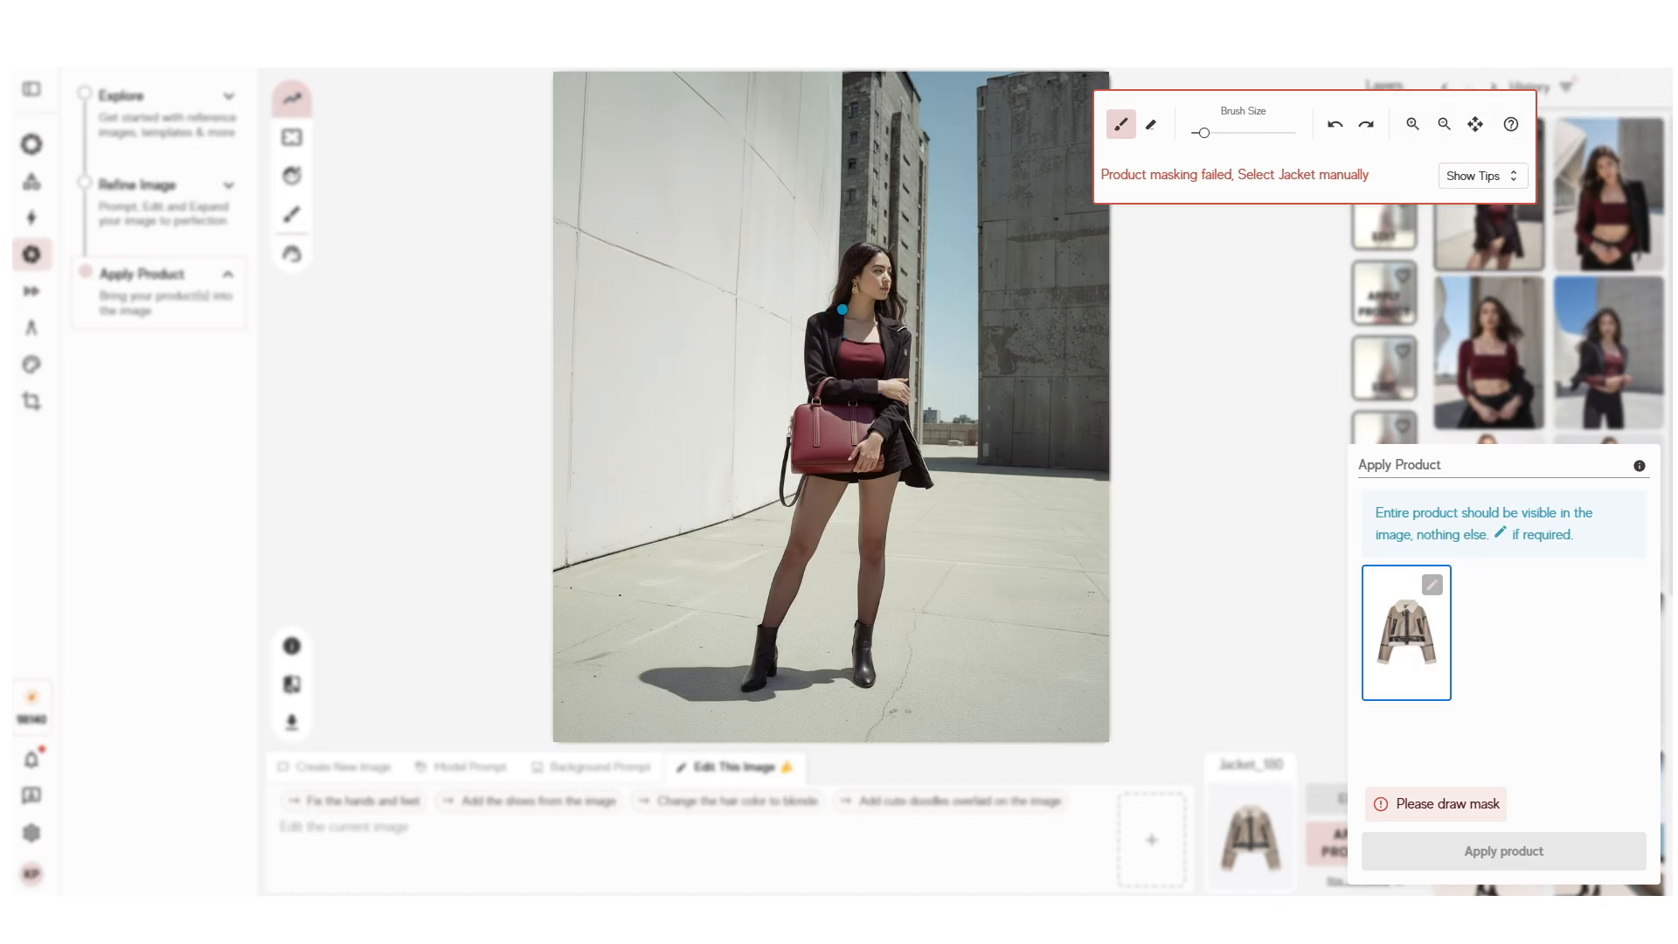
mouse_move(843, 309)
mouse_down()
mouse_move(809, 314)
mouse_move(812, 383)
mouse_up()
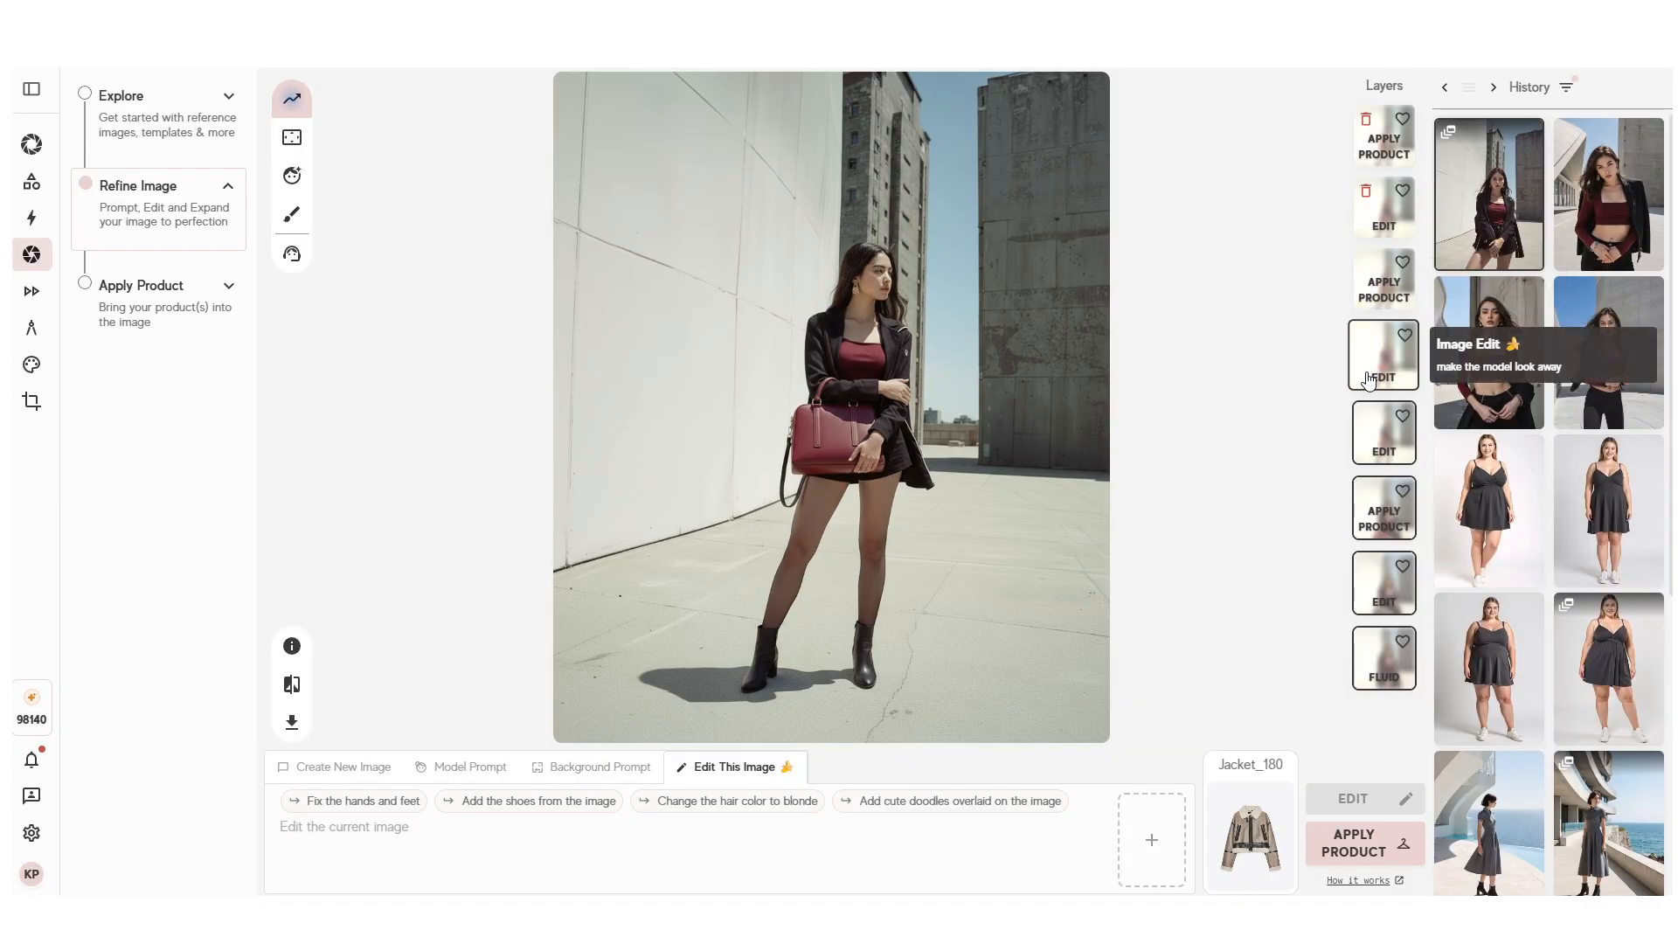
Step: Compare the first jacket result side by side with the Jacket_180 product image, and select the newest applied-product layer
click(1384, 284)
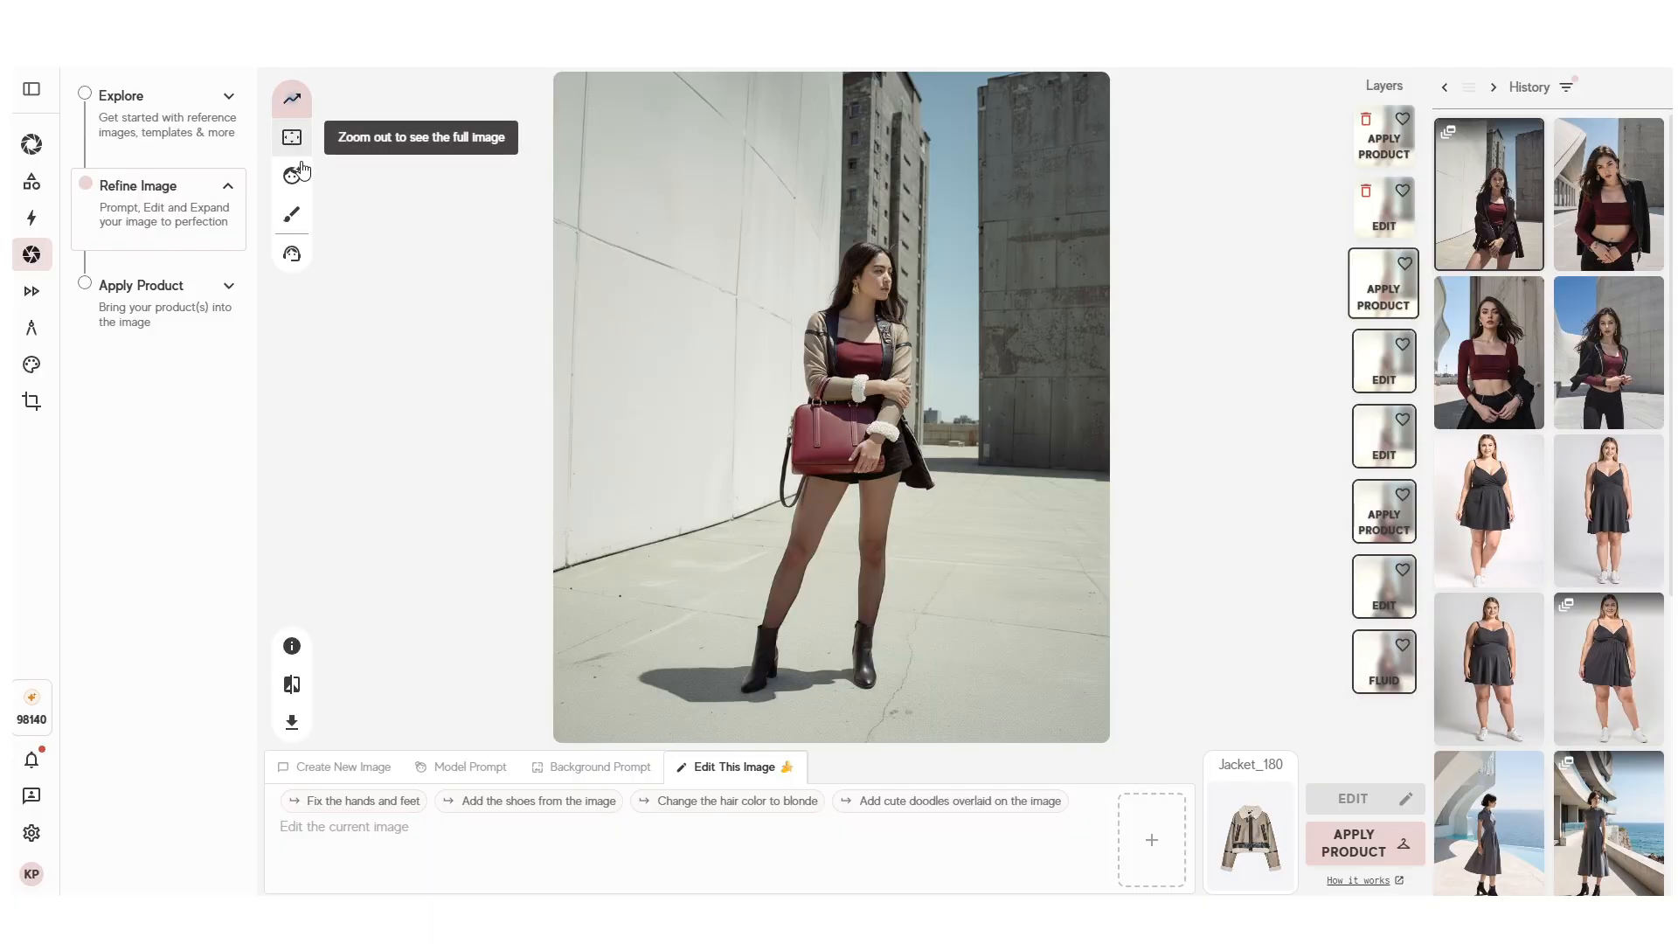
click(292, 685)
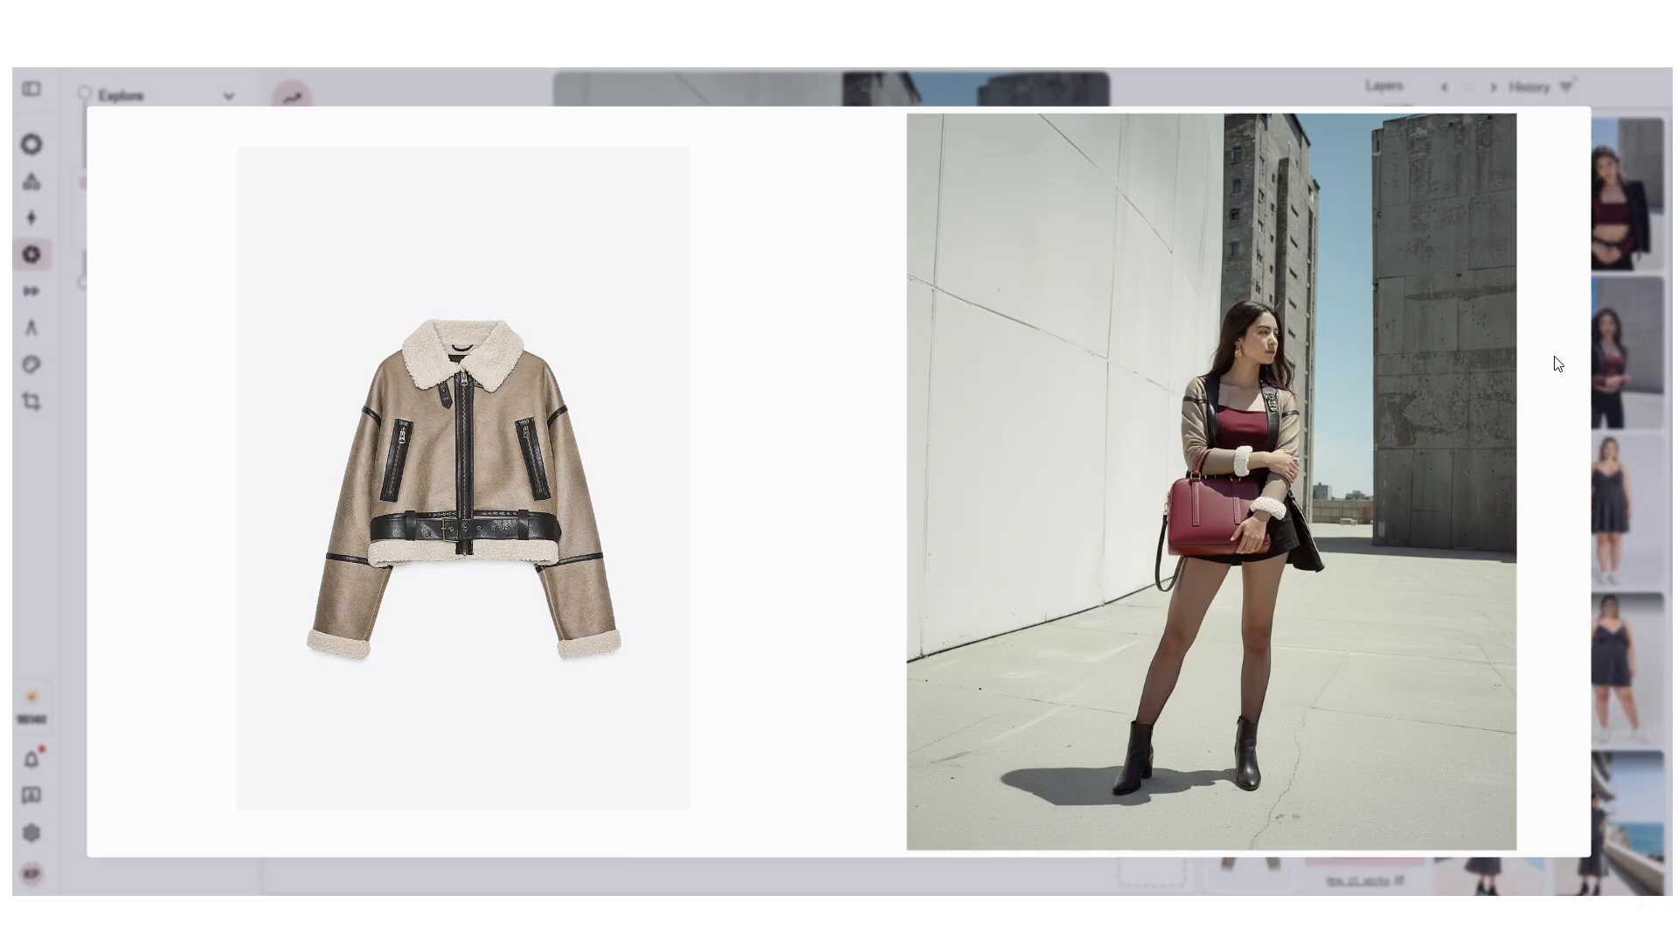
click(1643, 337)
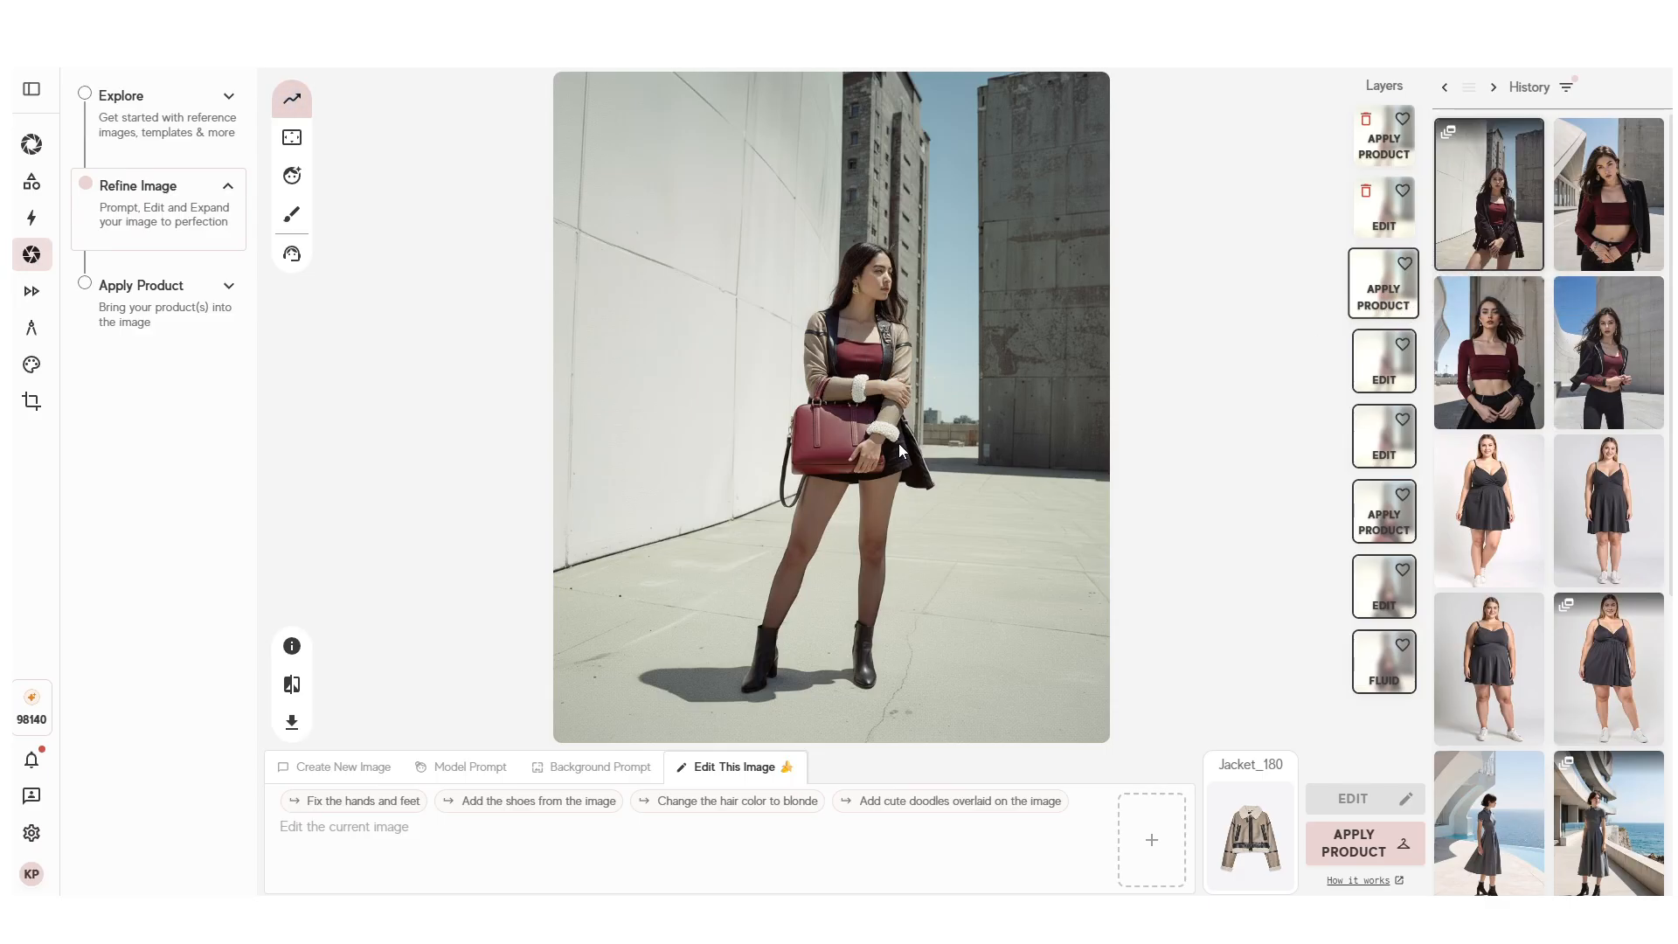
mouse_move(1353, 306)
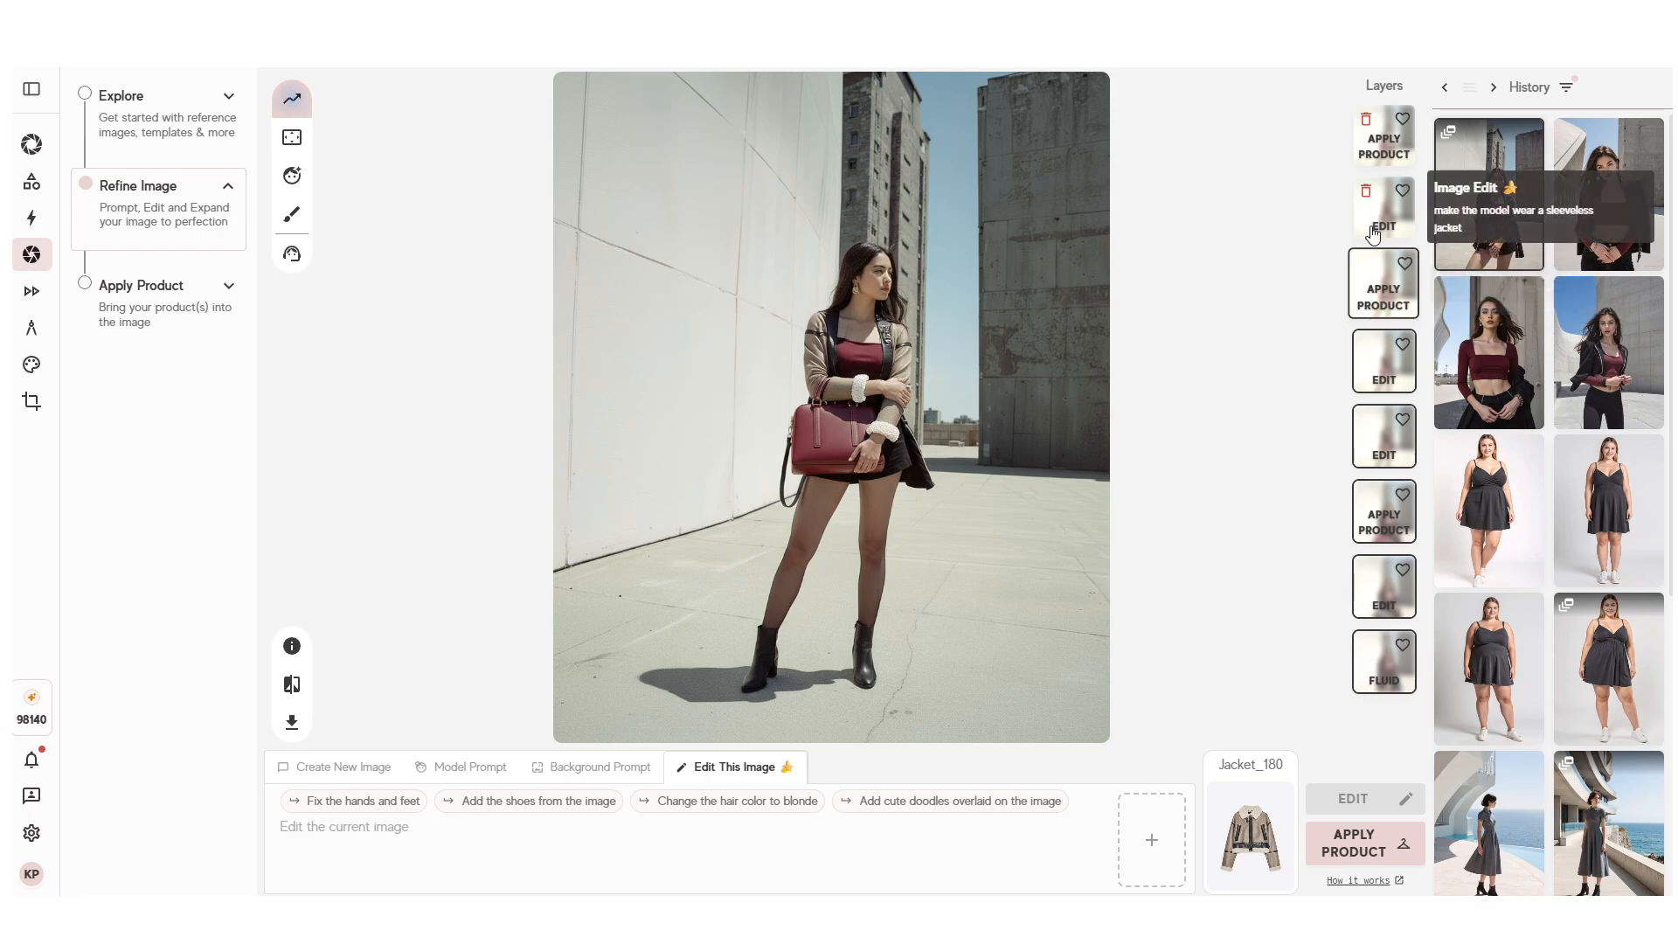
click(1396, 161)
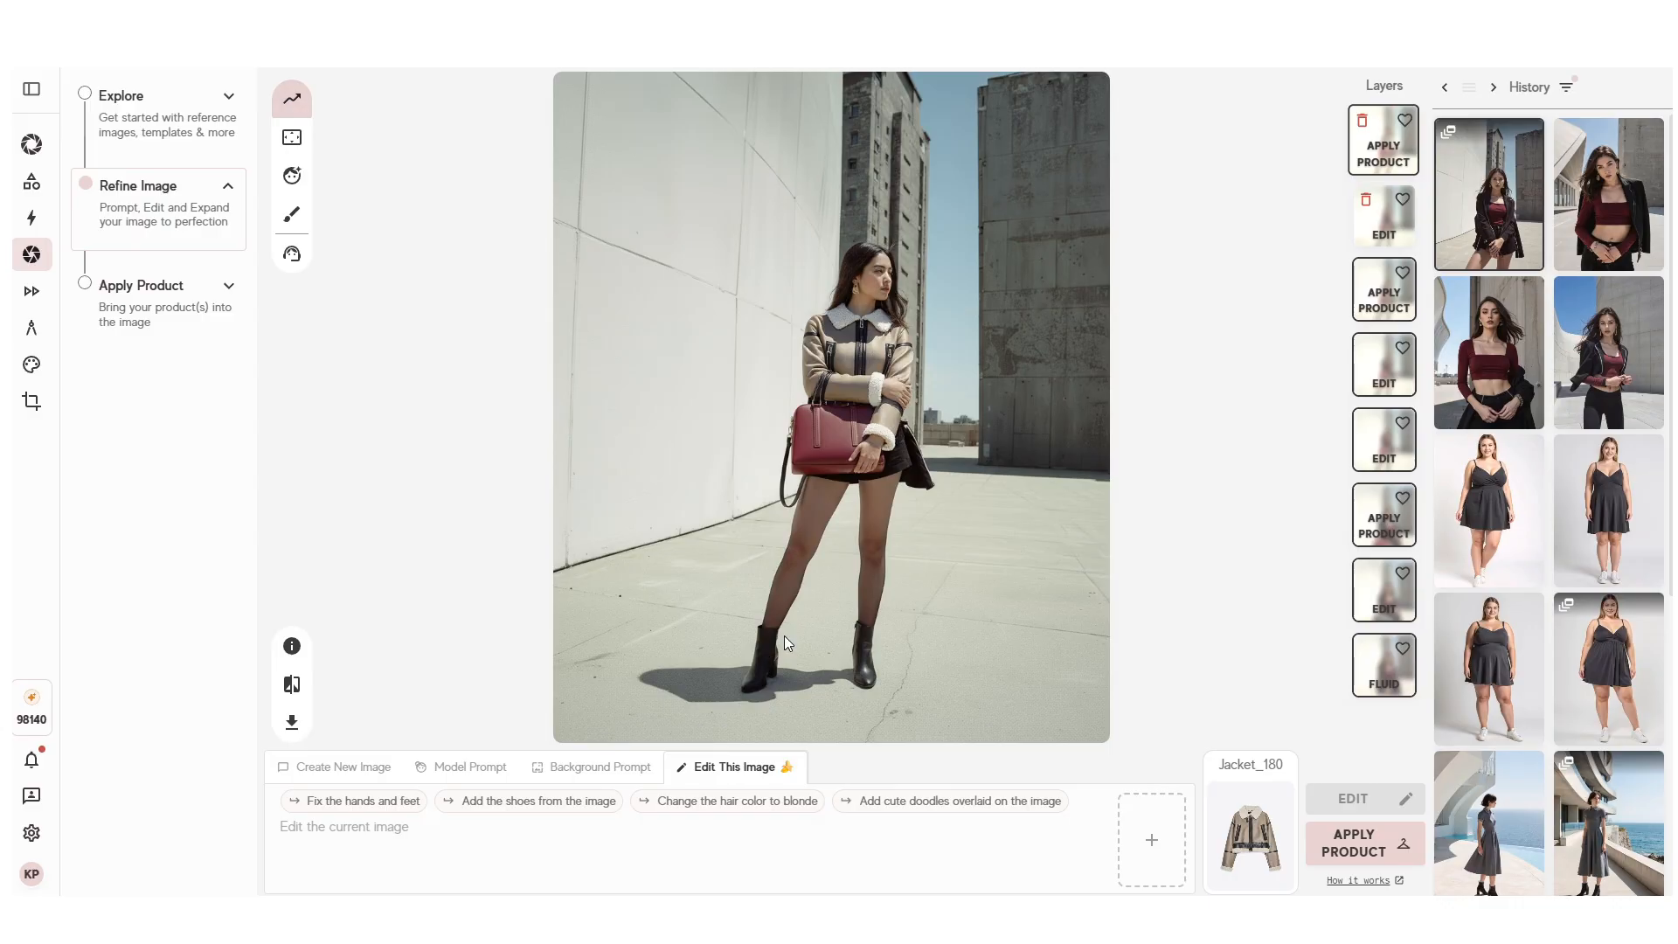
Step: Choose the existing product boots_839 as the product for the newest jacket image
click(1258, 846)
click(880, 348)
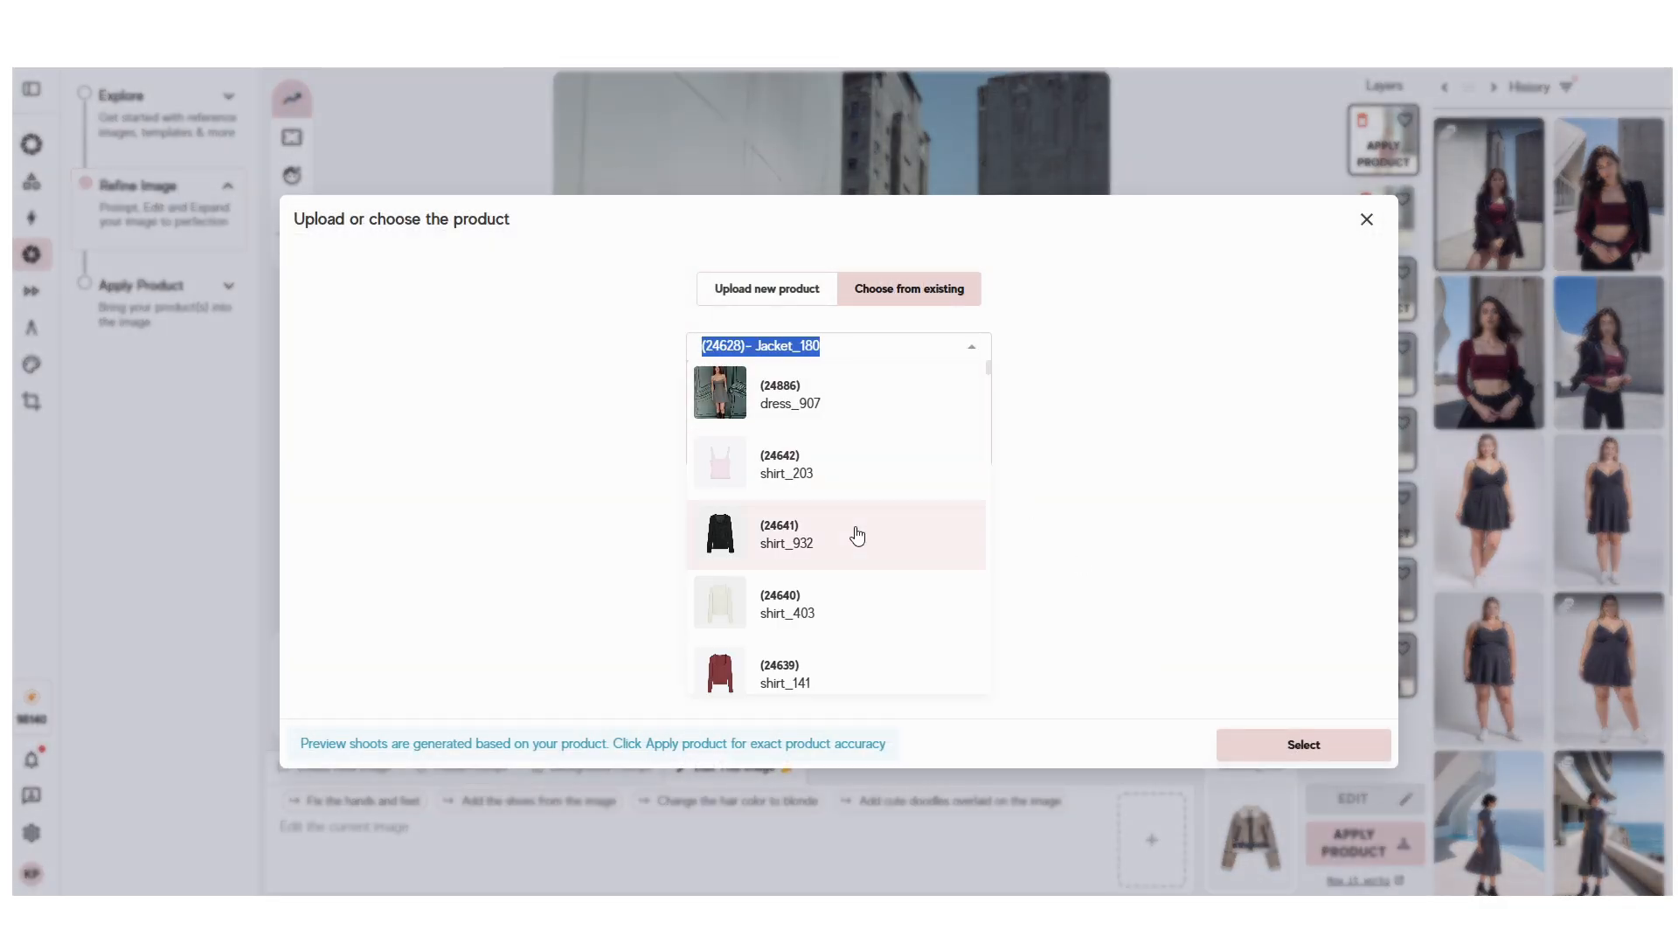
scroll(863, 505, down, 8)
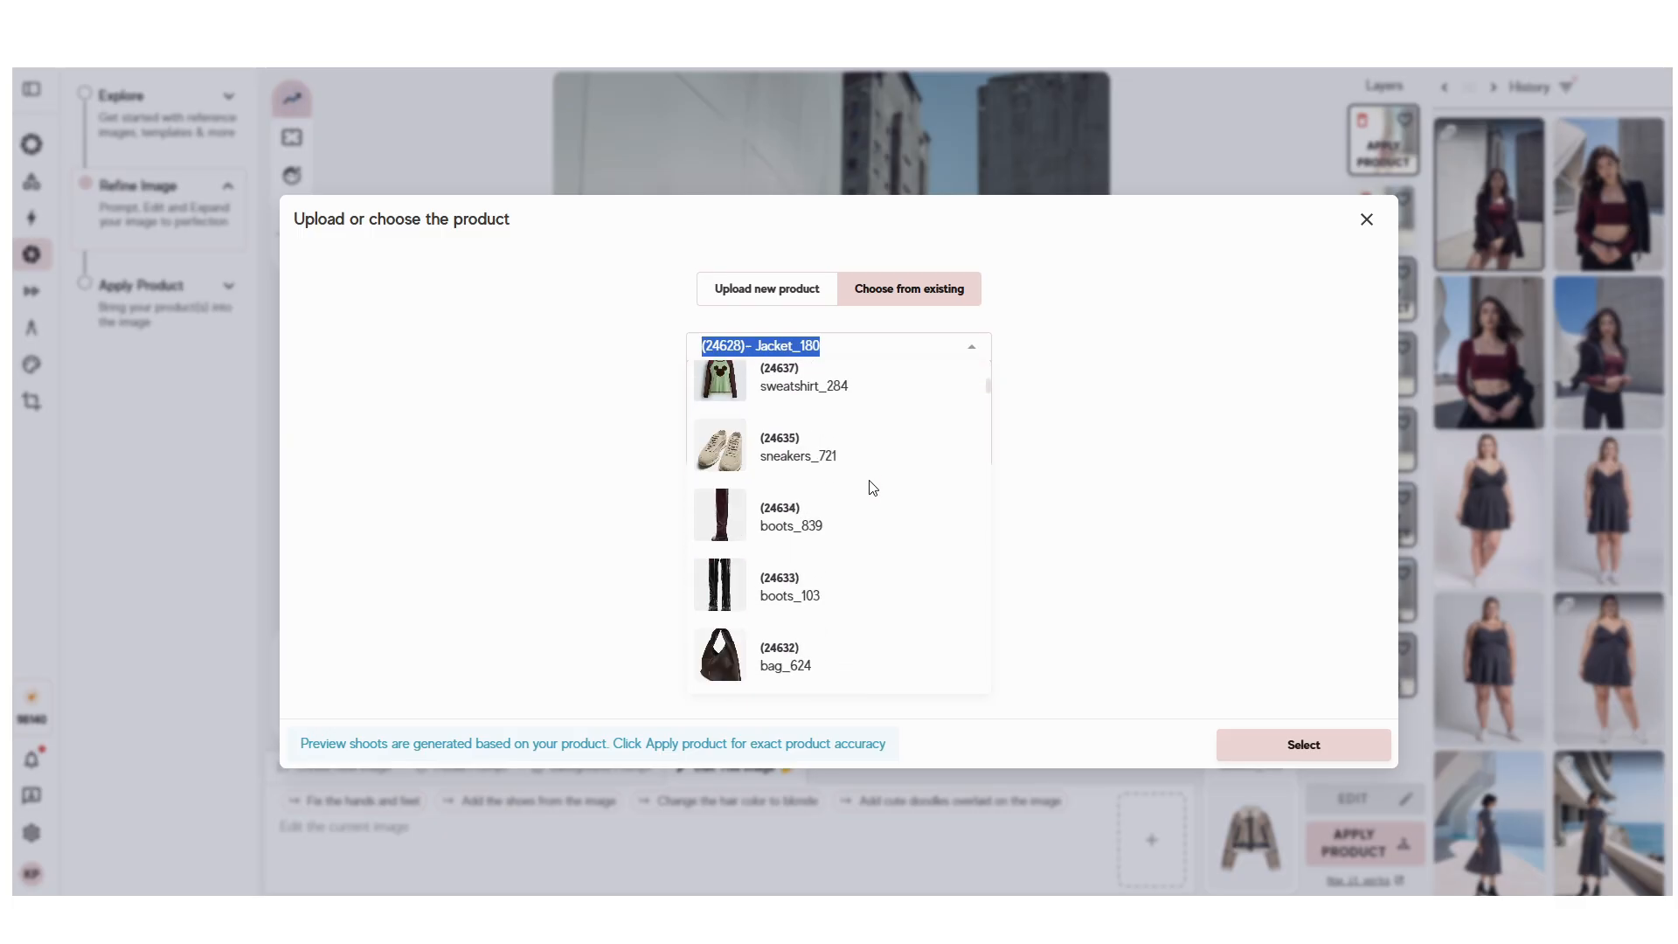
scroll(928, 474, up, 2)
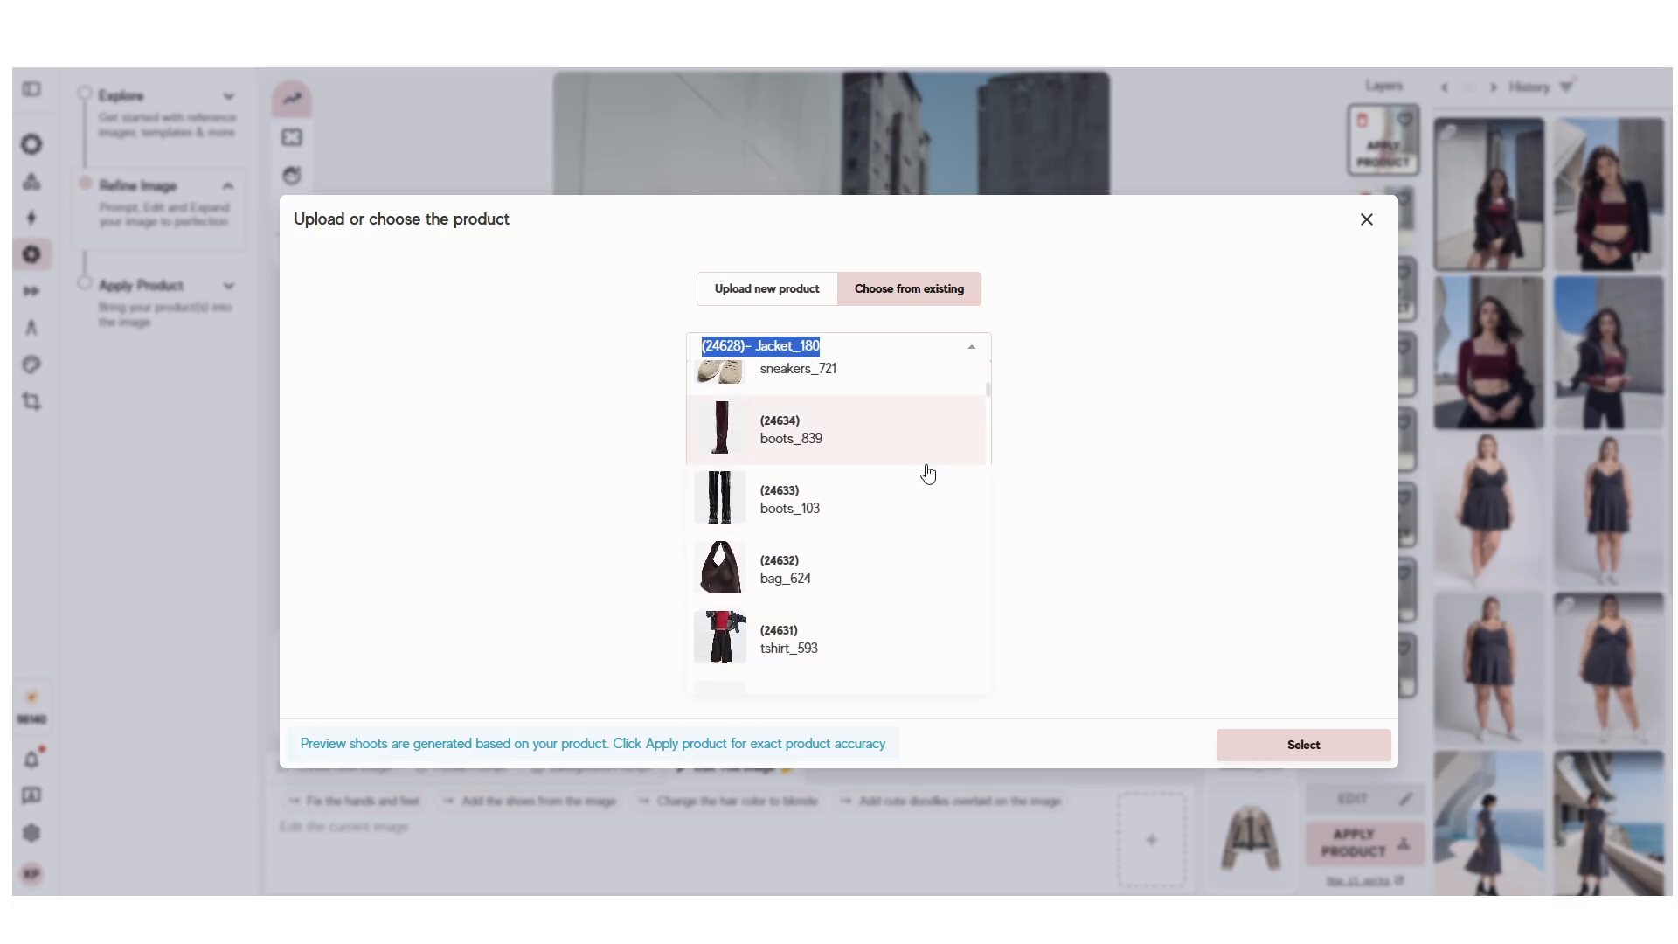
click(847, 430)
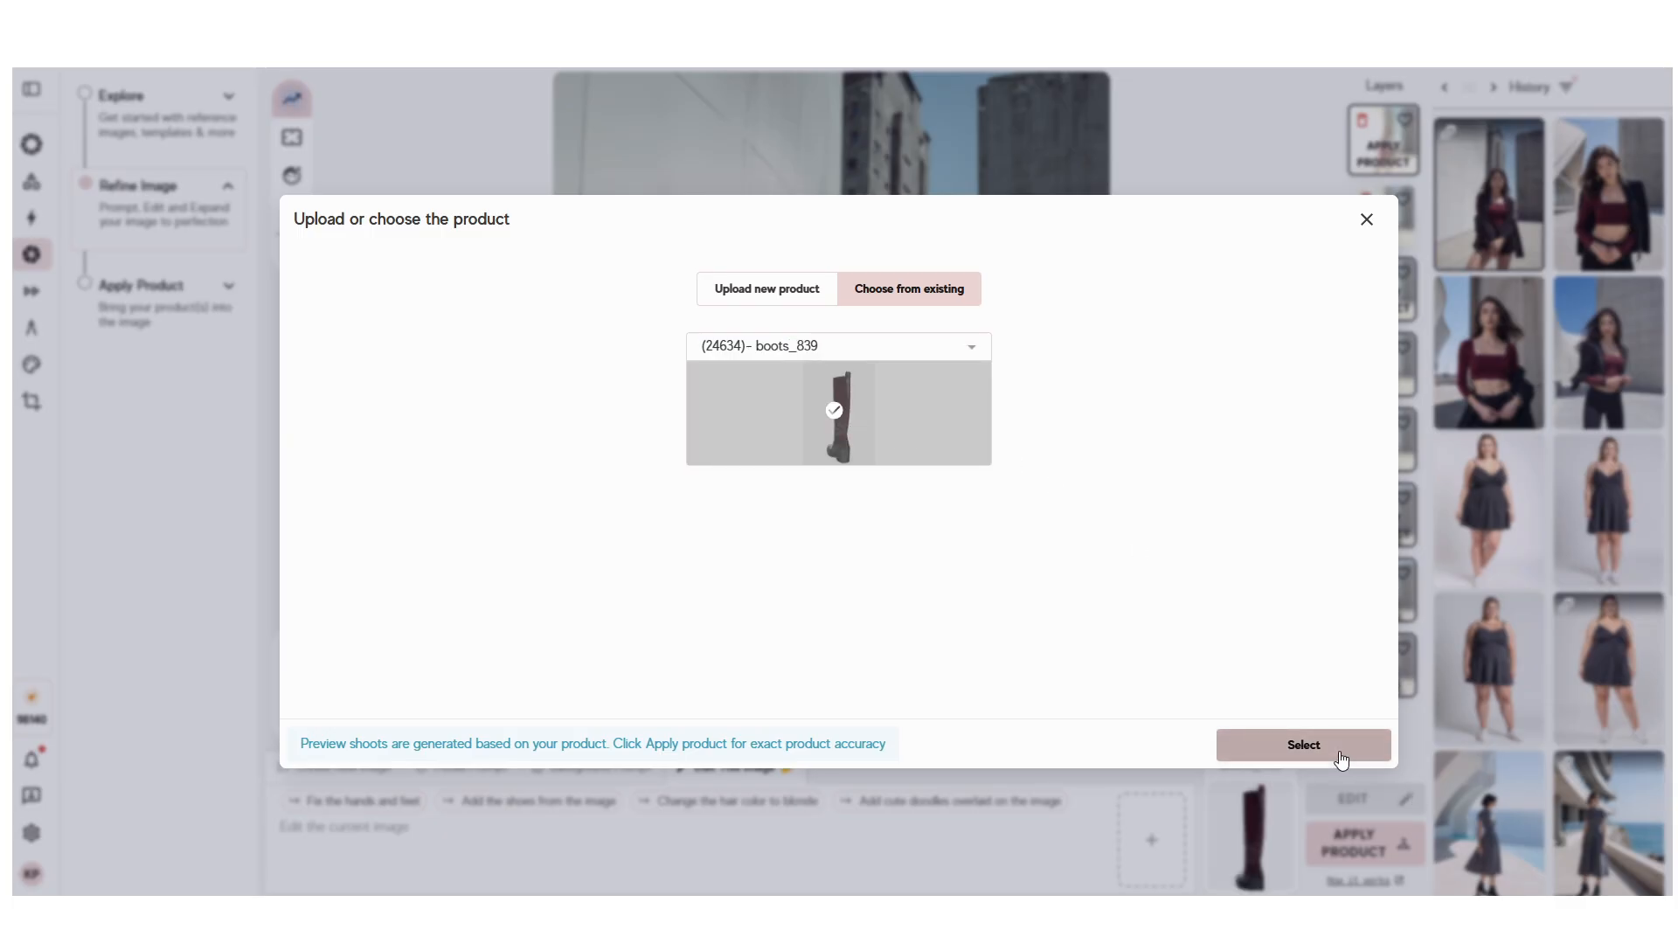
click(1262, 748)
Step: Extend the boots mask up both calves, select a matching boots_839 product image and apply the product
click(1371, 844)
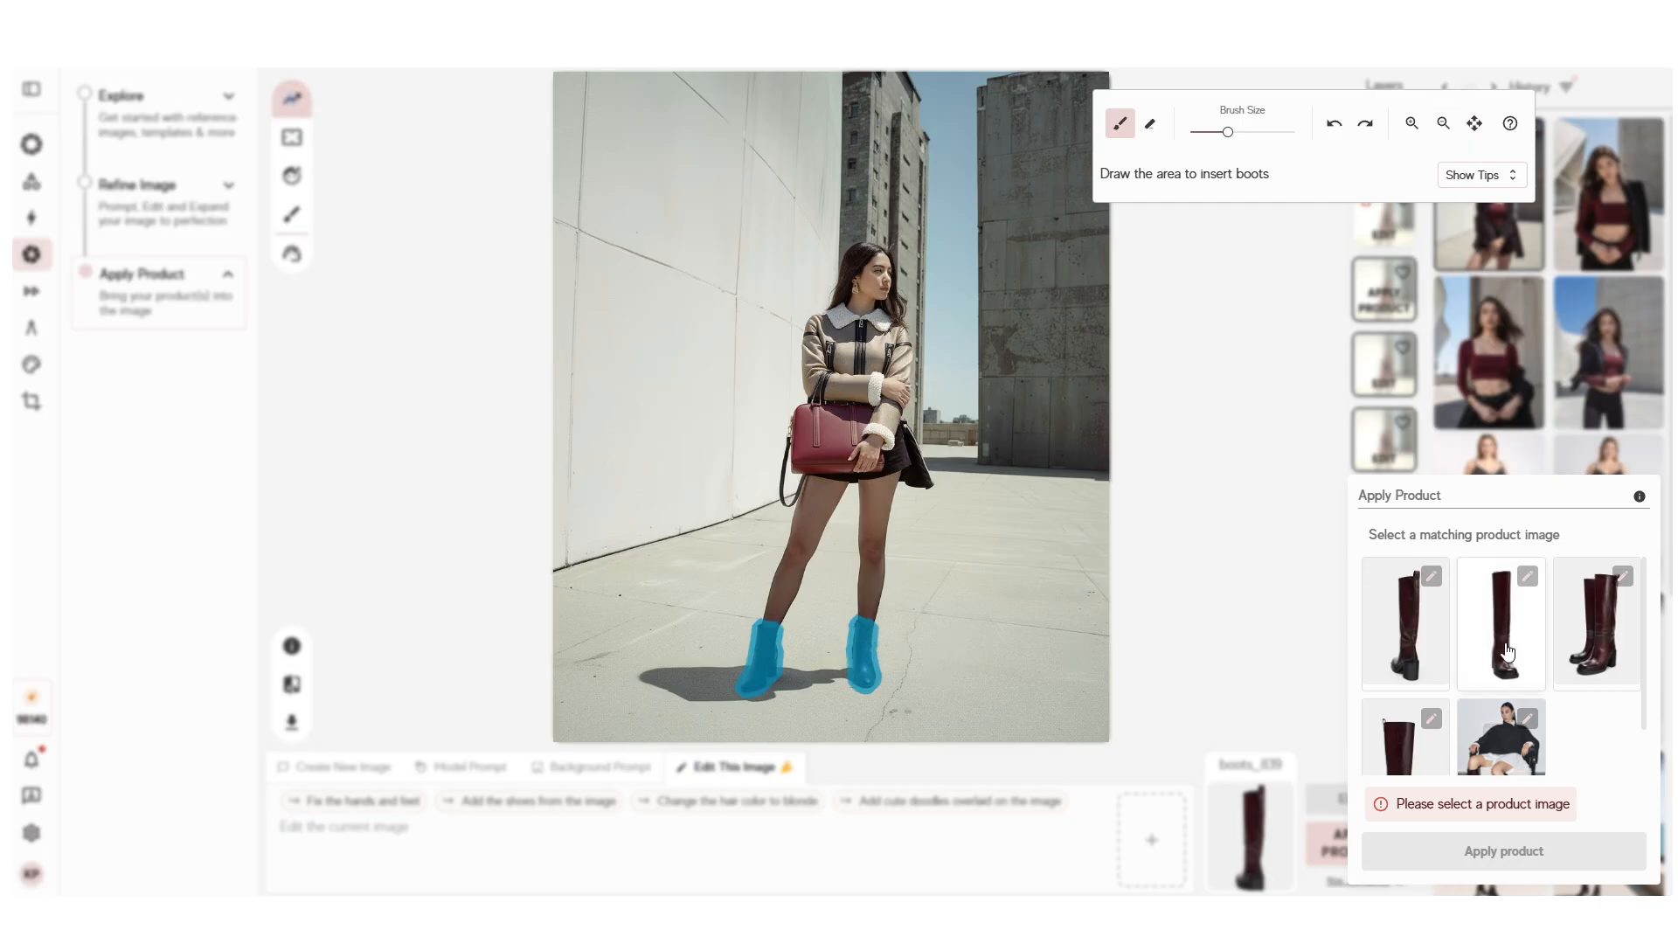
scroll(1509, 651, down, 1)
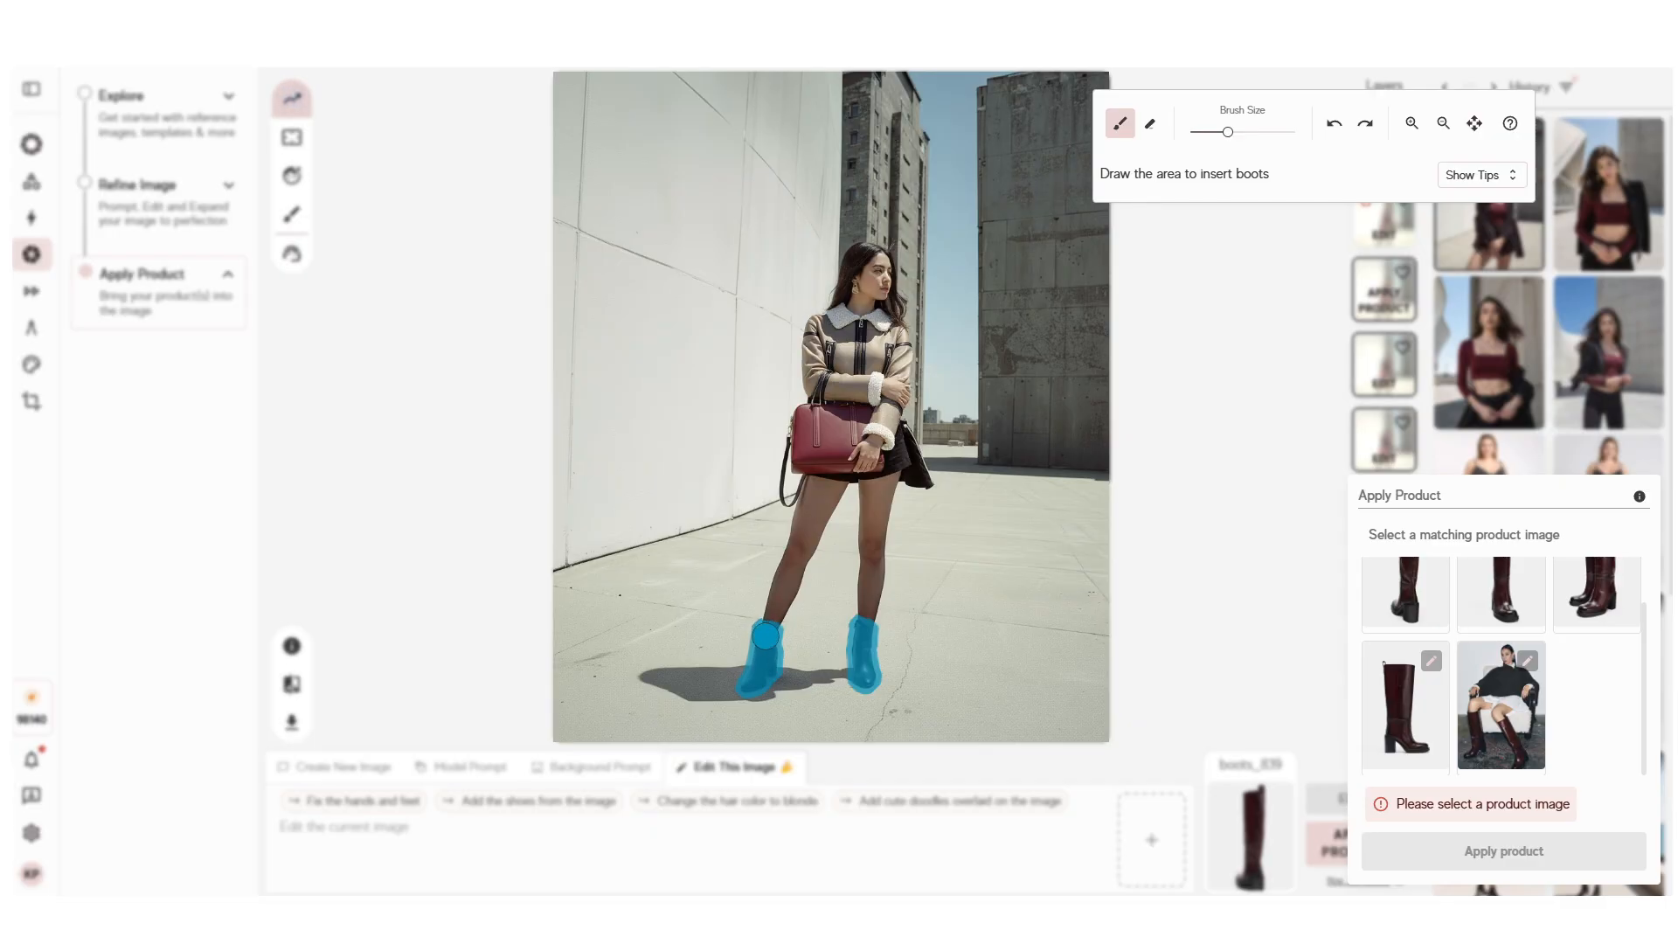
mouse_move(763, 631)
mouse_down()
mouse_move(774, 578)
mouse_move(792, 579)
mouse_move(771, 633)
mouse_move(794, 579)
mouse_move(773, 573)
mouse_move(780, 622)
mouse_move(860, 625)
mouse_move(858, 593)
mouse_move(883, 579)
mouse_move(869, 633)
mouse_move(861, 578)
mouse_move(882, 575)
mouse_move(874, 602)
mouse_up()
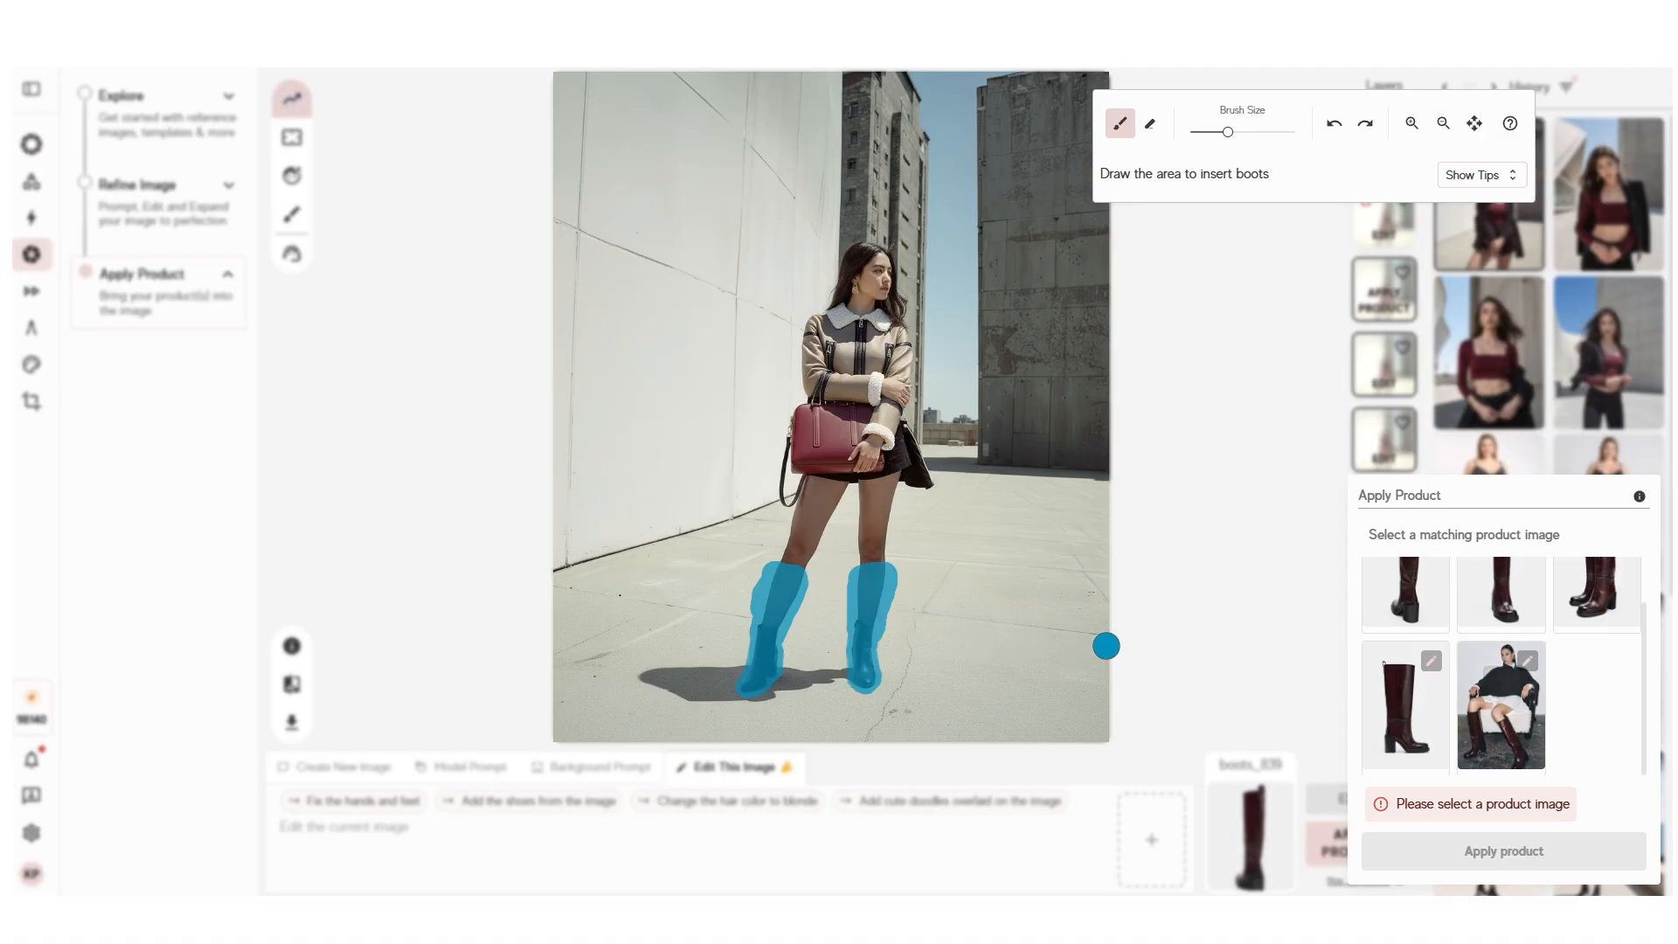
scroll(1578, 722, up, 1)
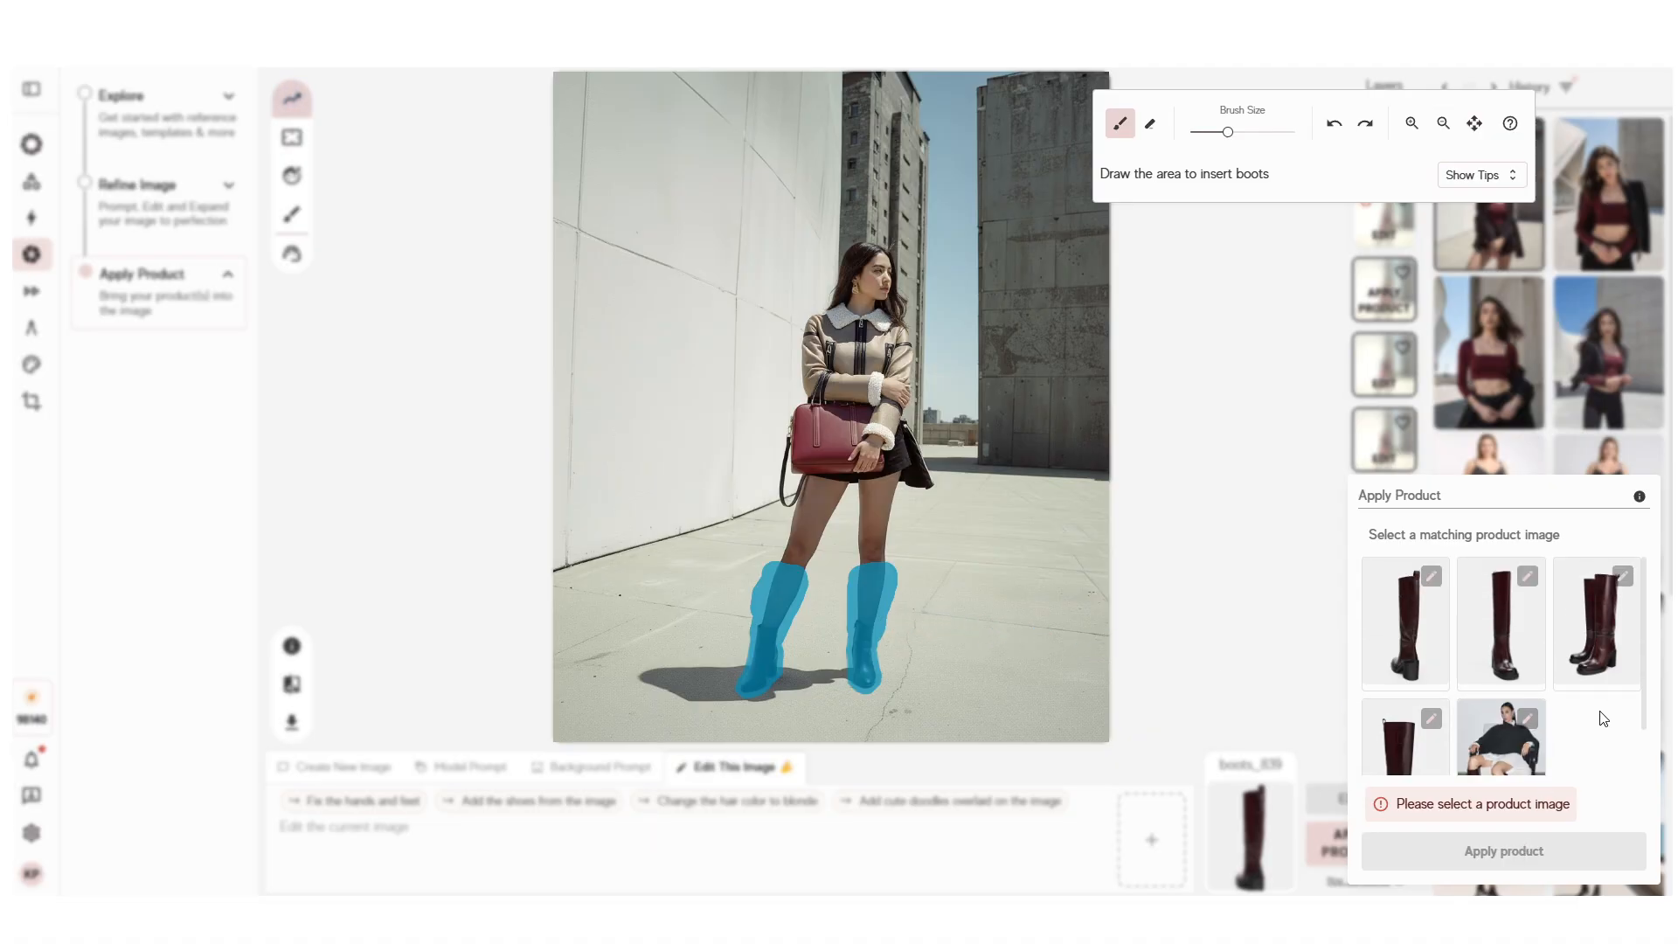
click(1517, 761)
scroll(1580, 787, down, 1)
click(1550, 839)
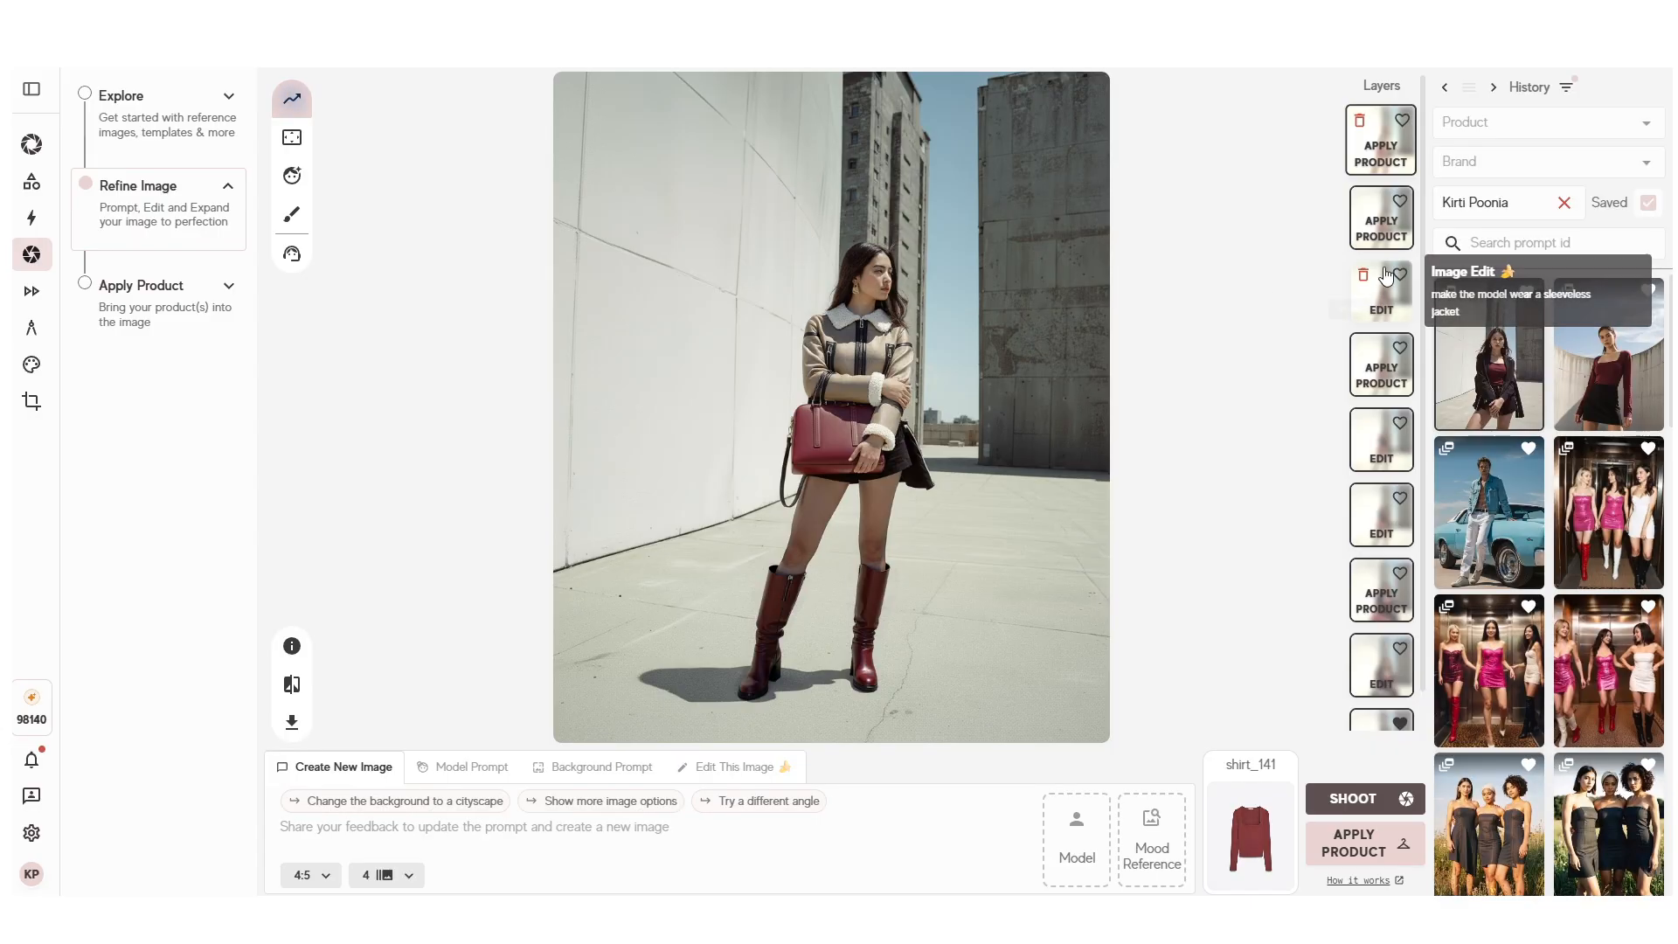
Step: Compare the applied-boots layer with the jacket-only and sleeveless-jacket layers, and return to the applied-boots layer
click(1381, 218)
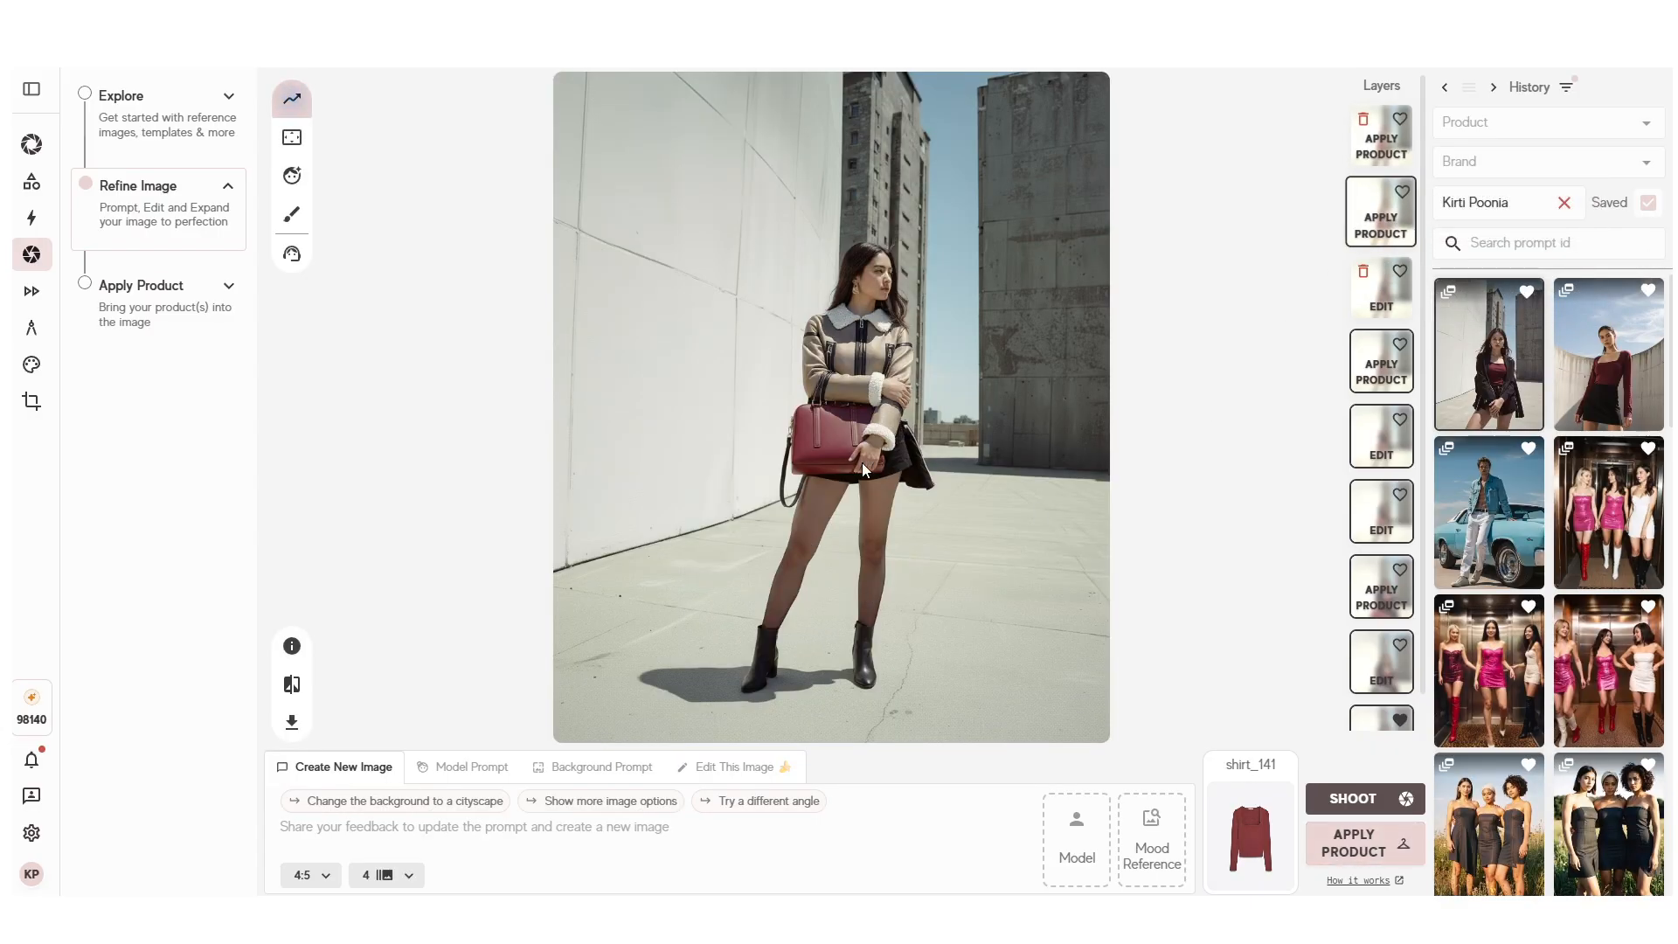
click(1397, 164)
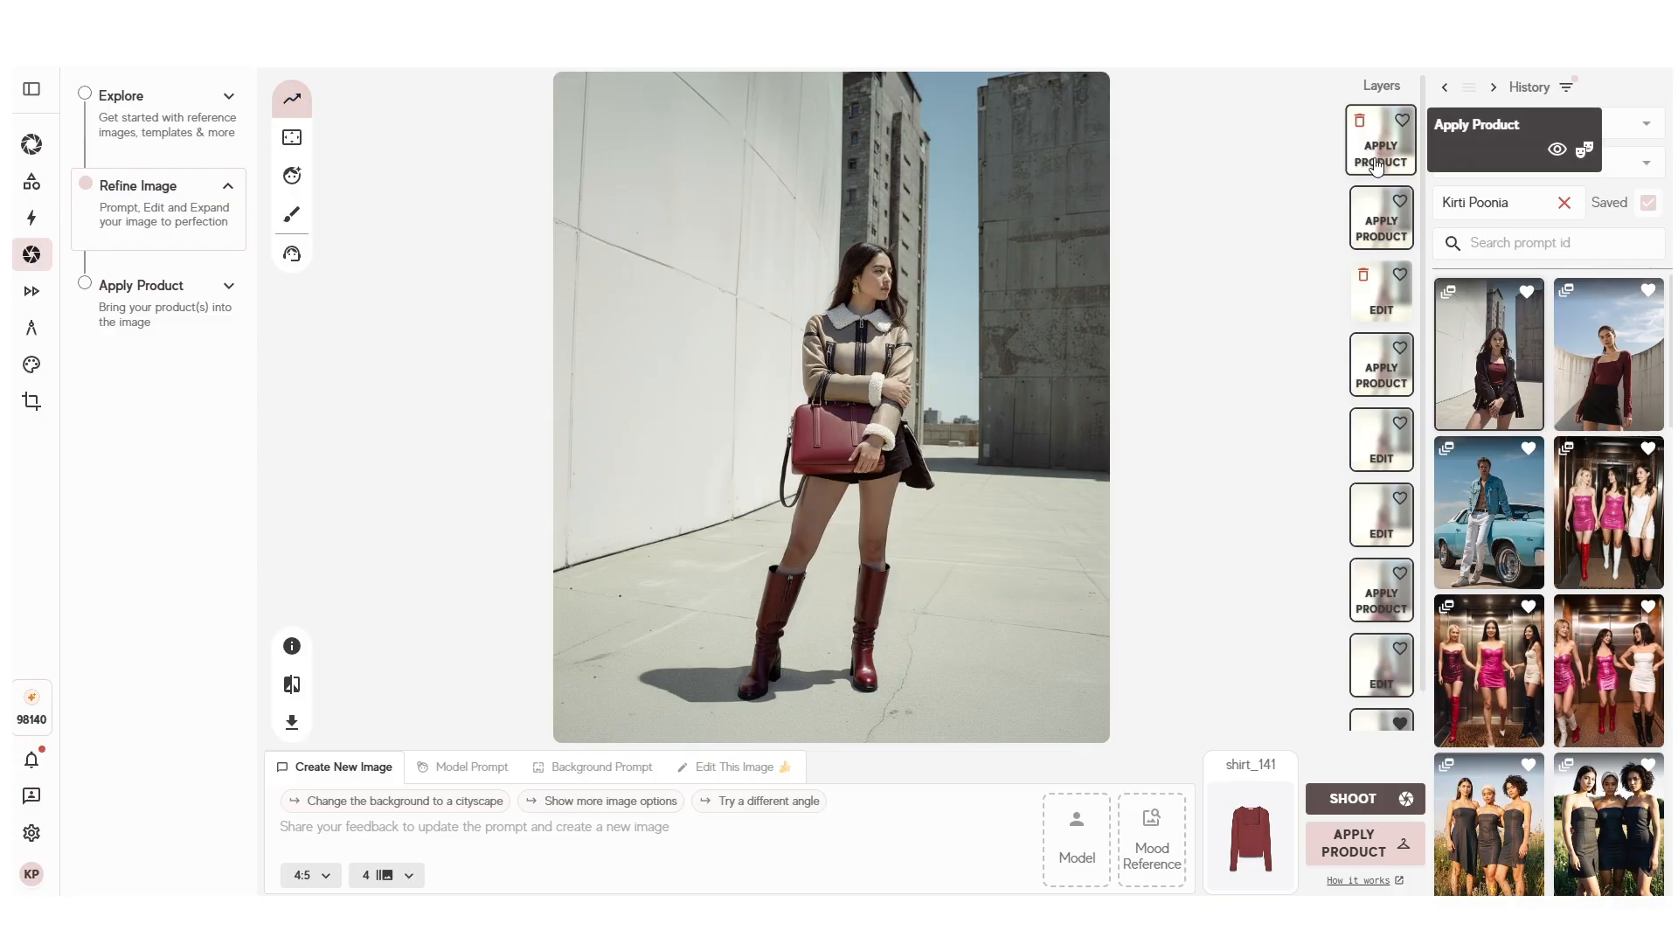
click(1376, 316)
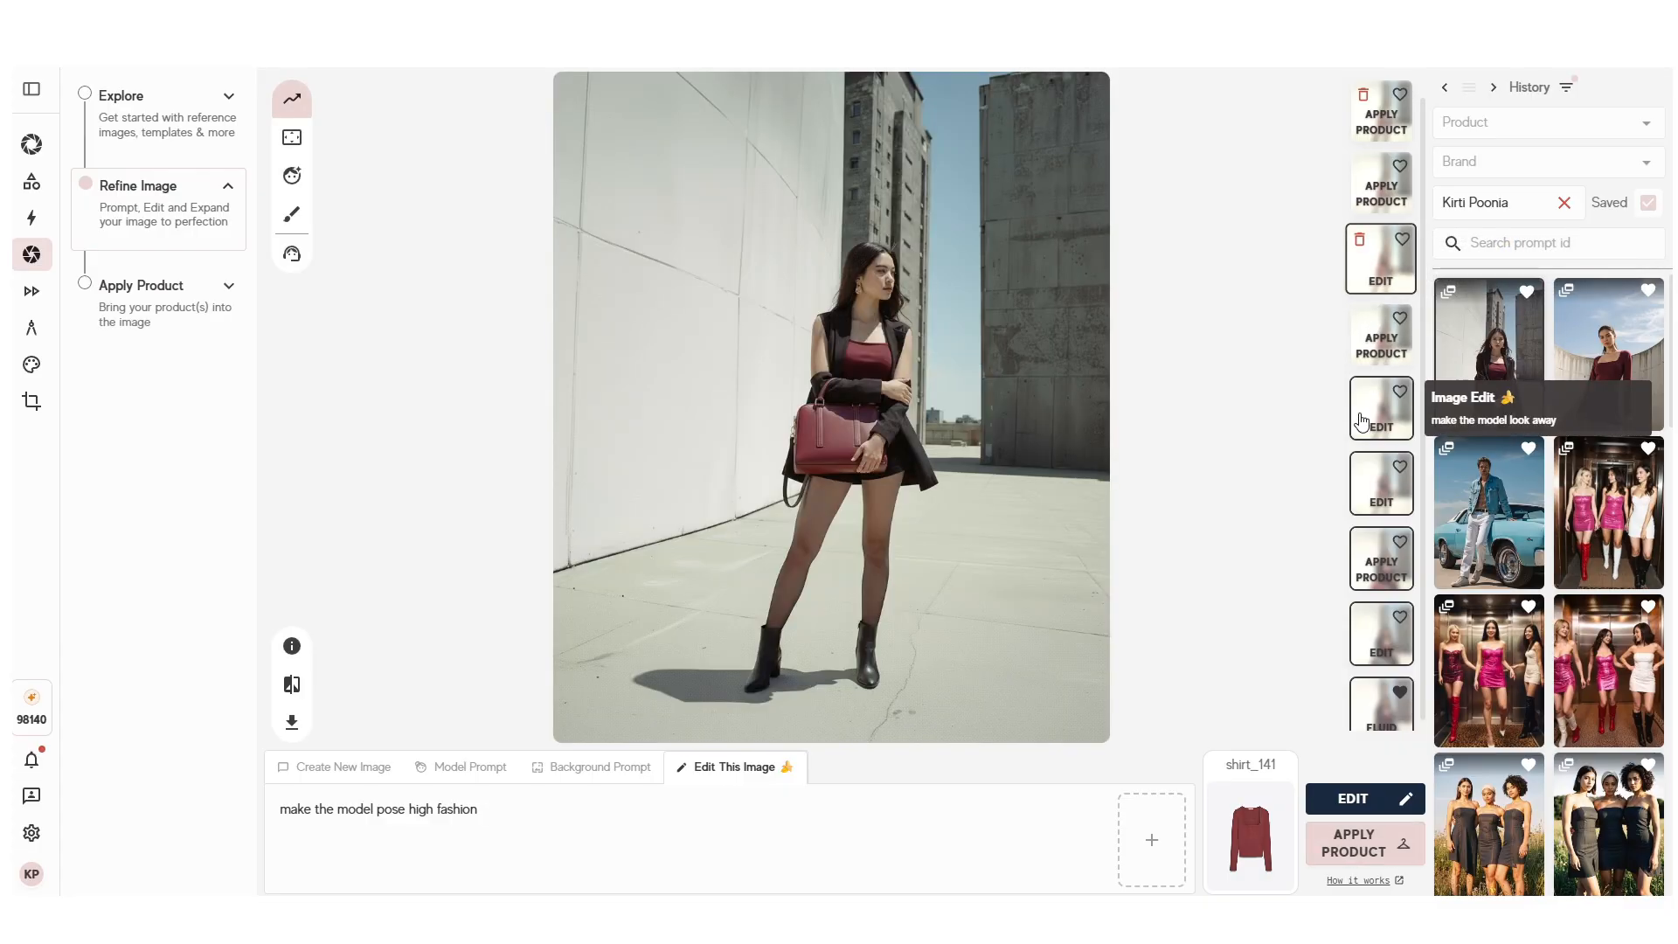
click(1386, 169)
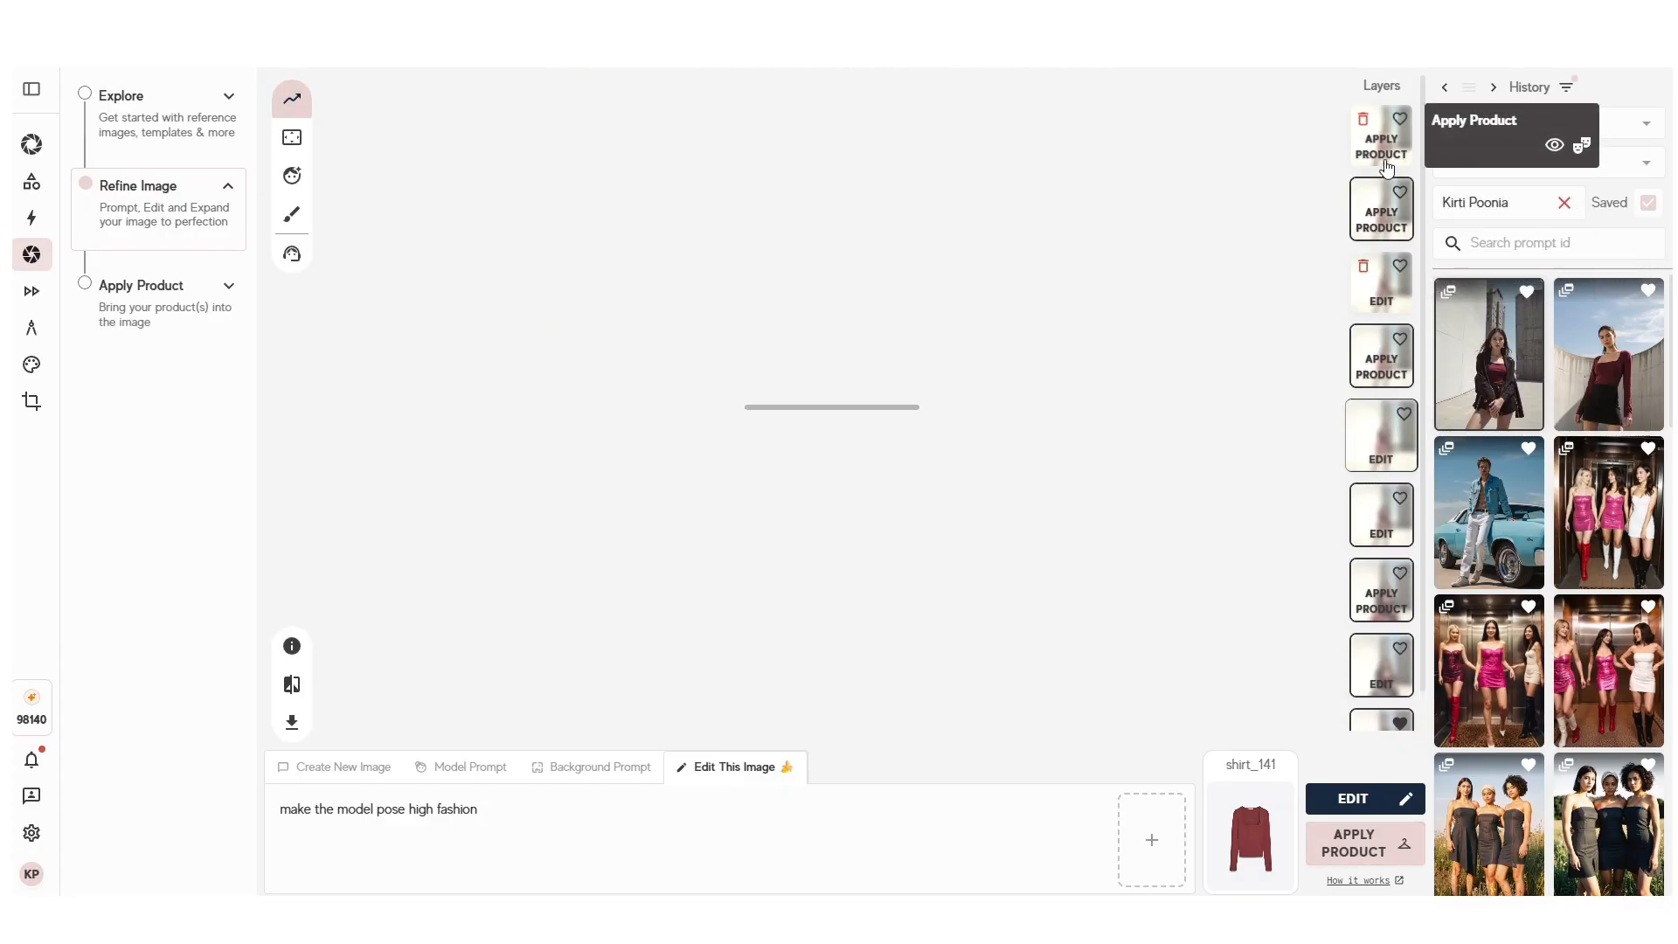
Step: Compare the boots result side by side with its product images, and upscale it by 2 with image similarity 6.0 and face enhancement
click(283, 102)
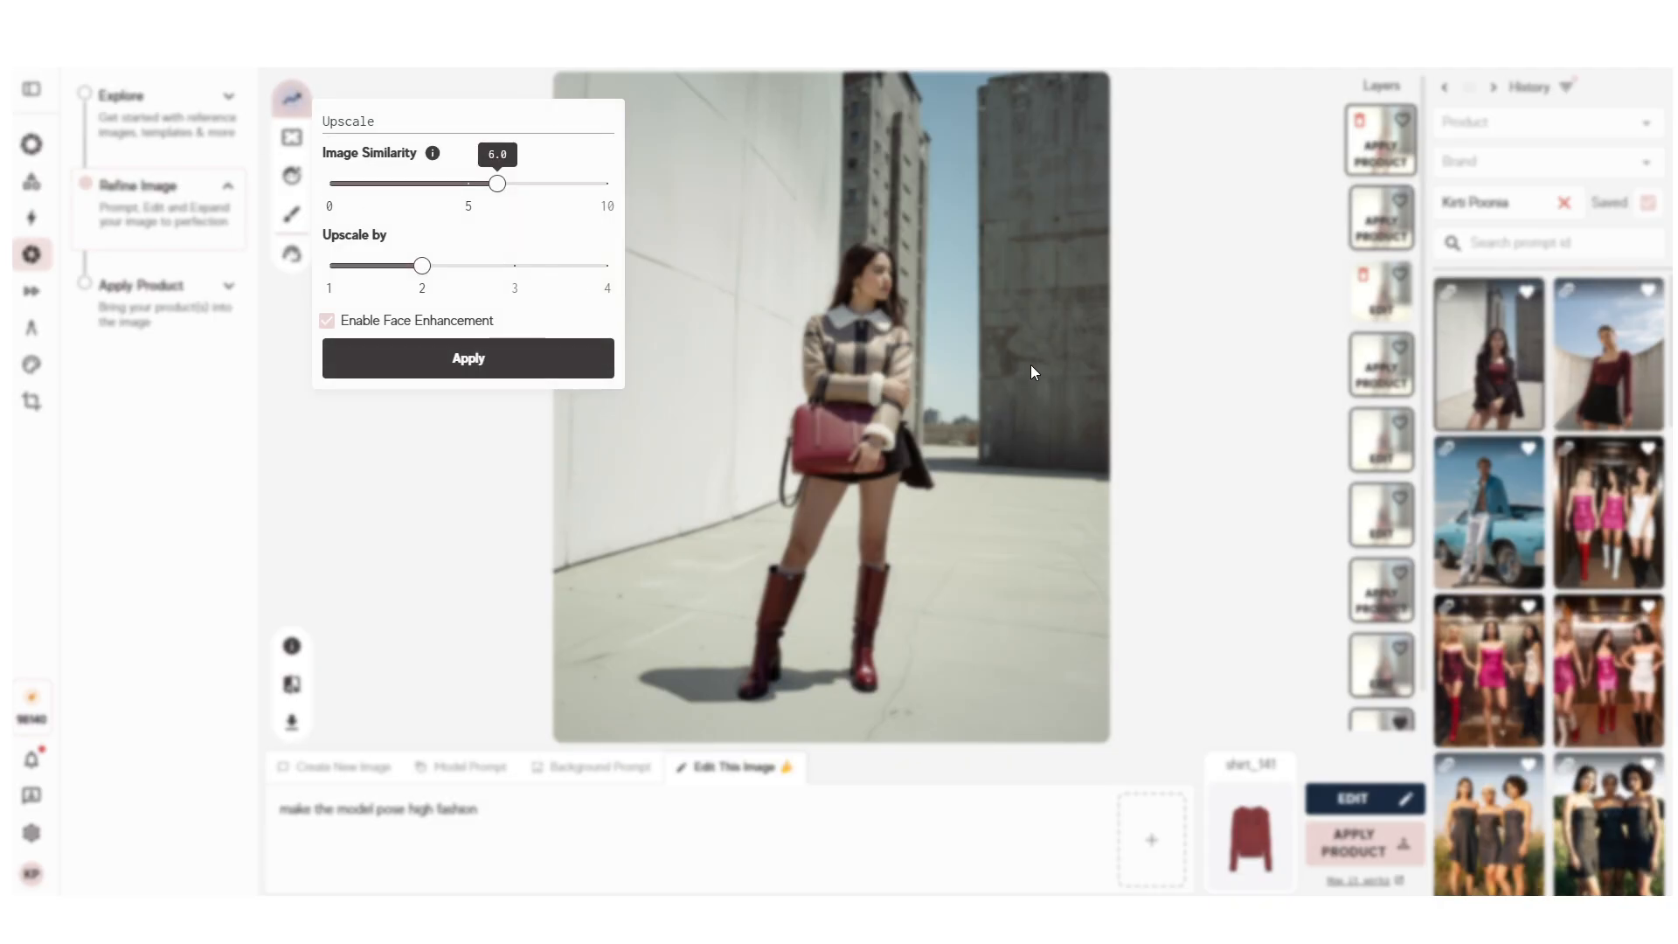
click(937, 285)
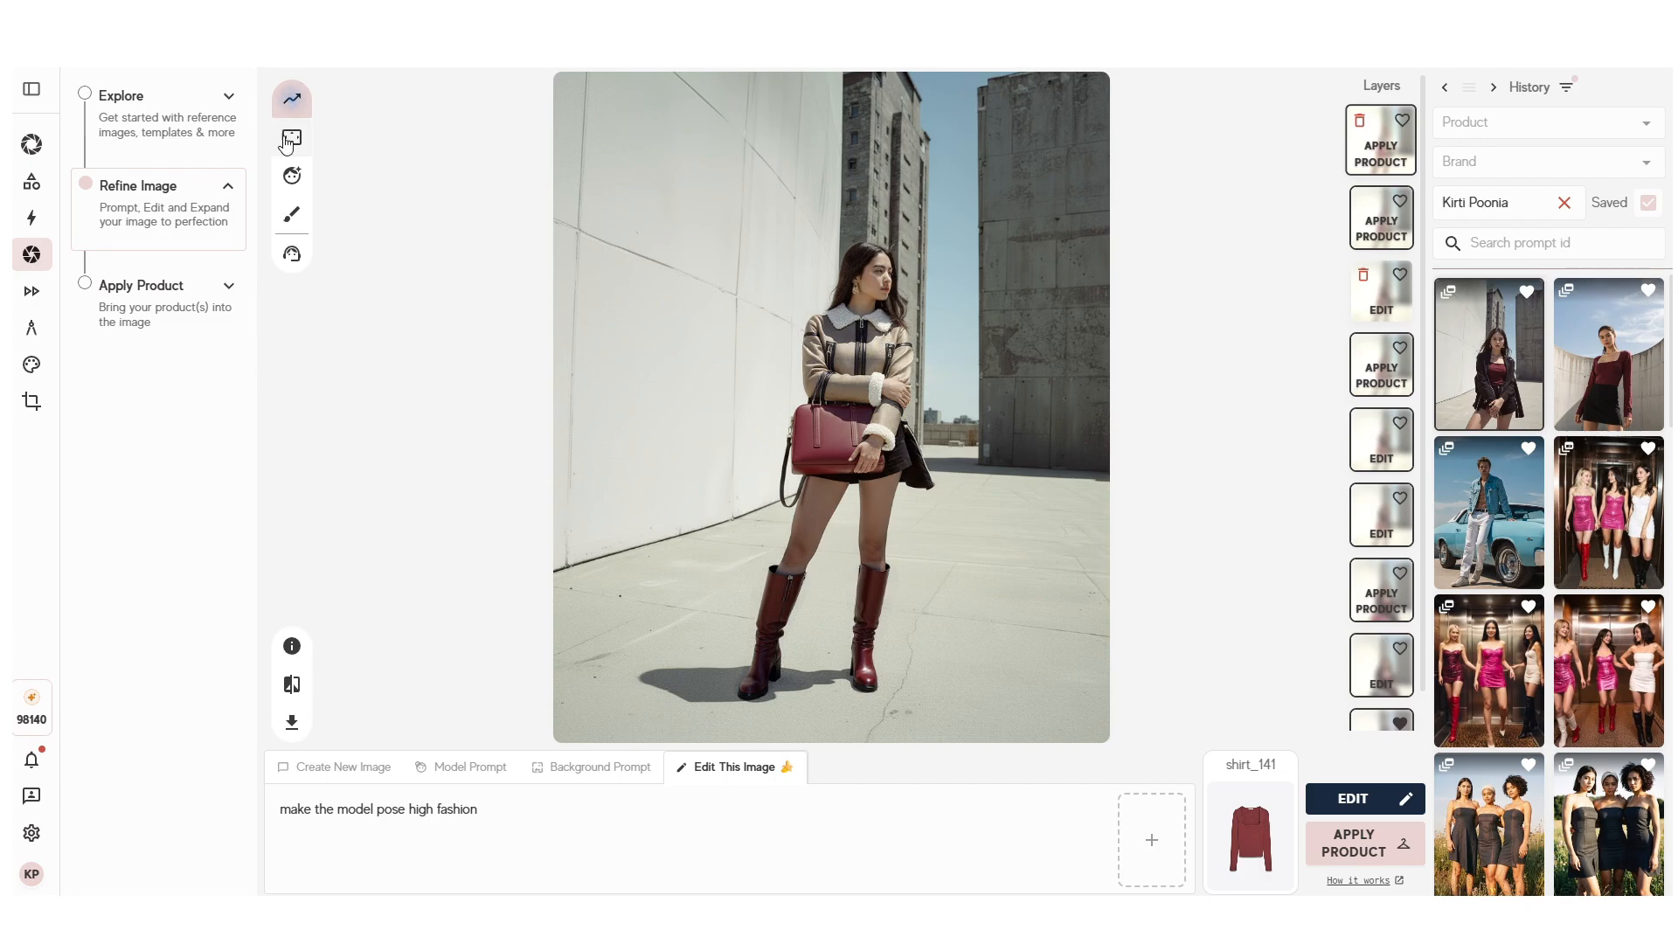
click(292, 684)
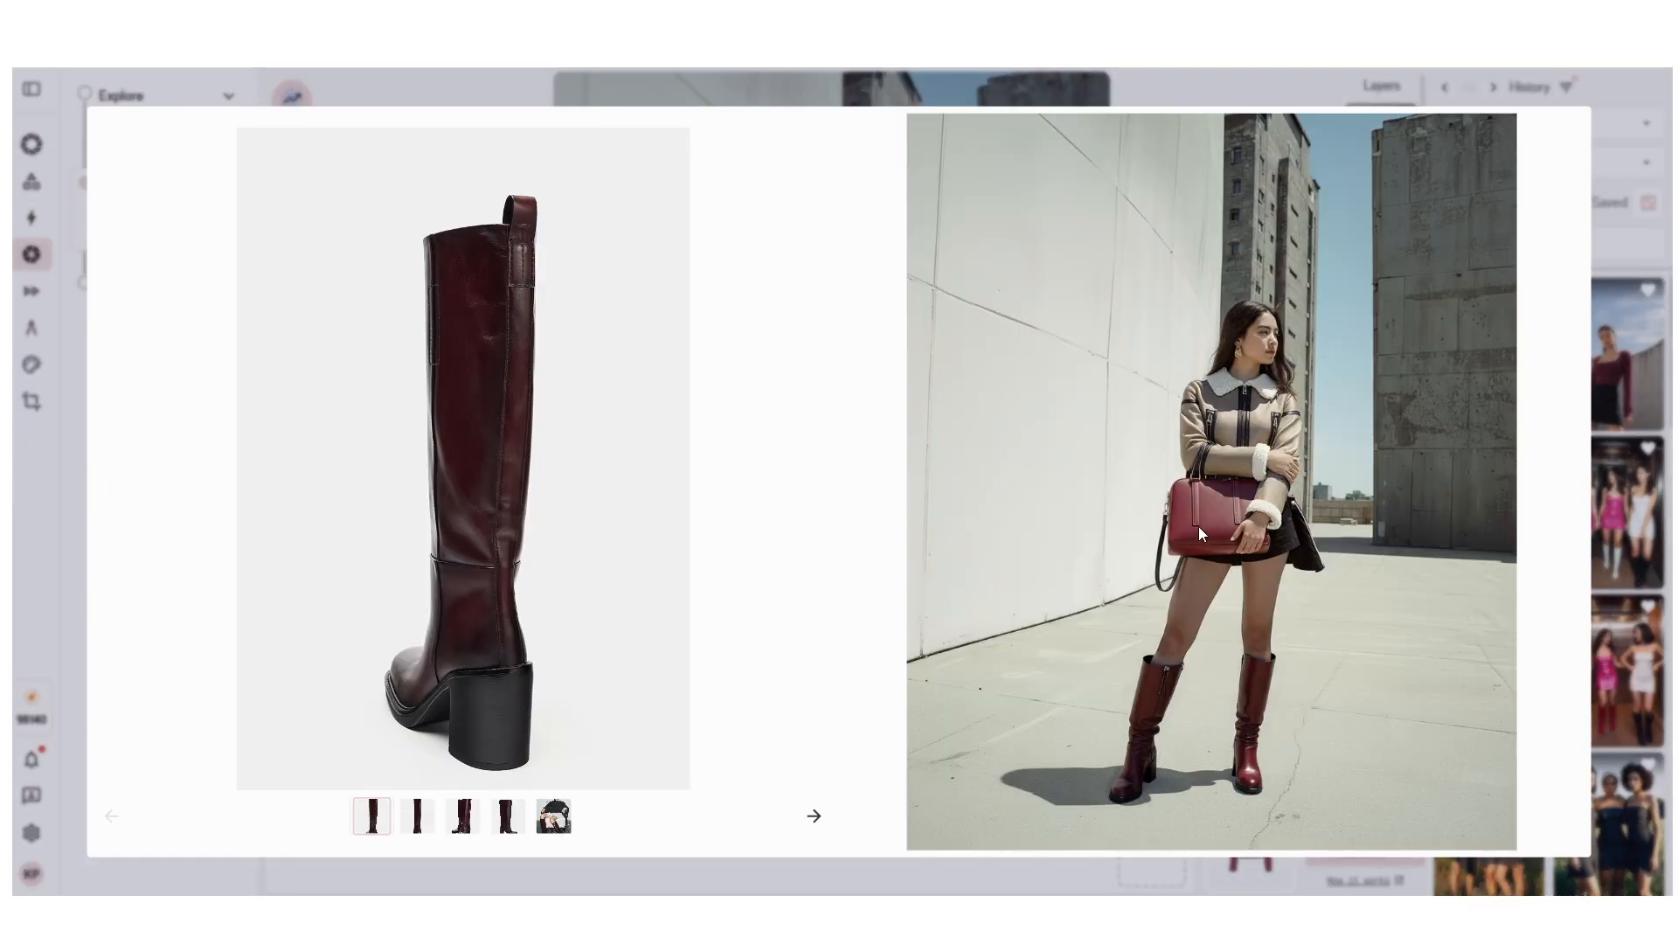
click(1613, 320)
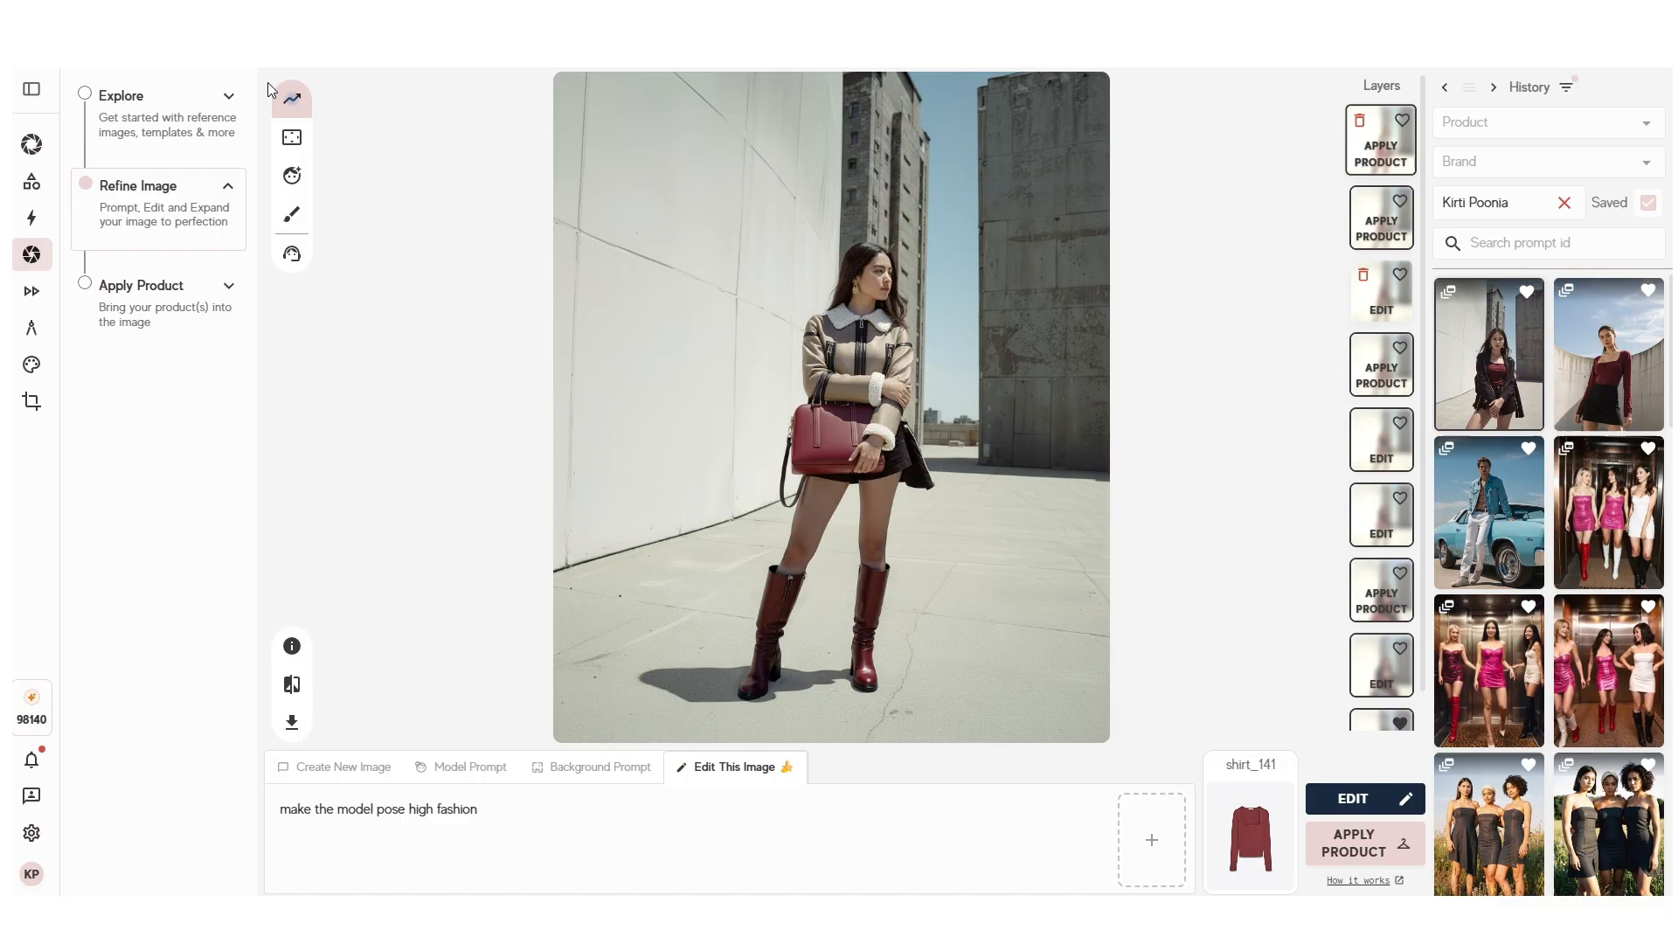
click(292, 103)
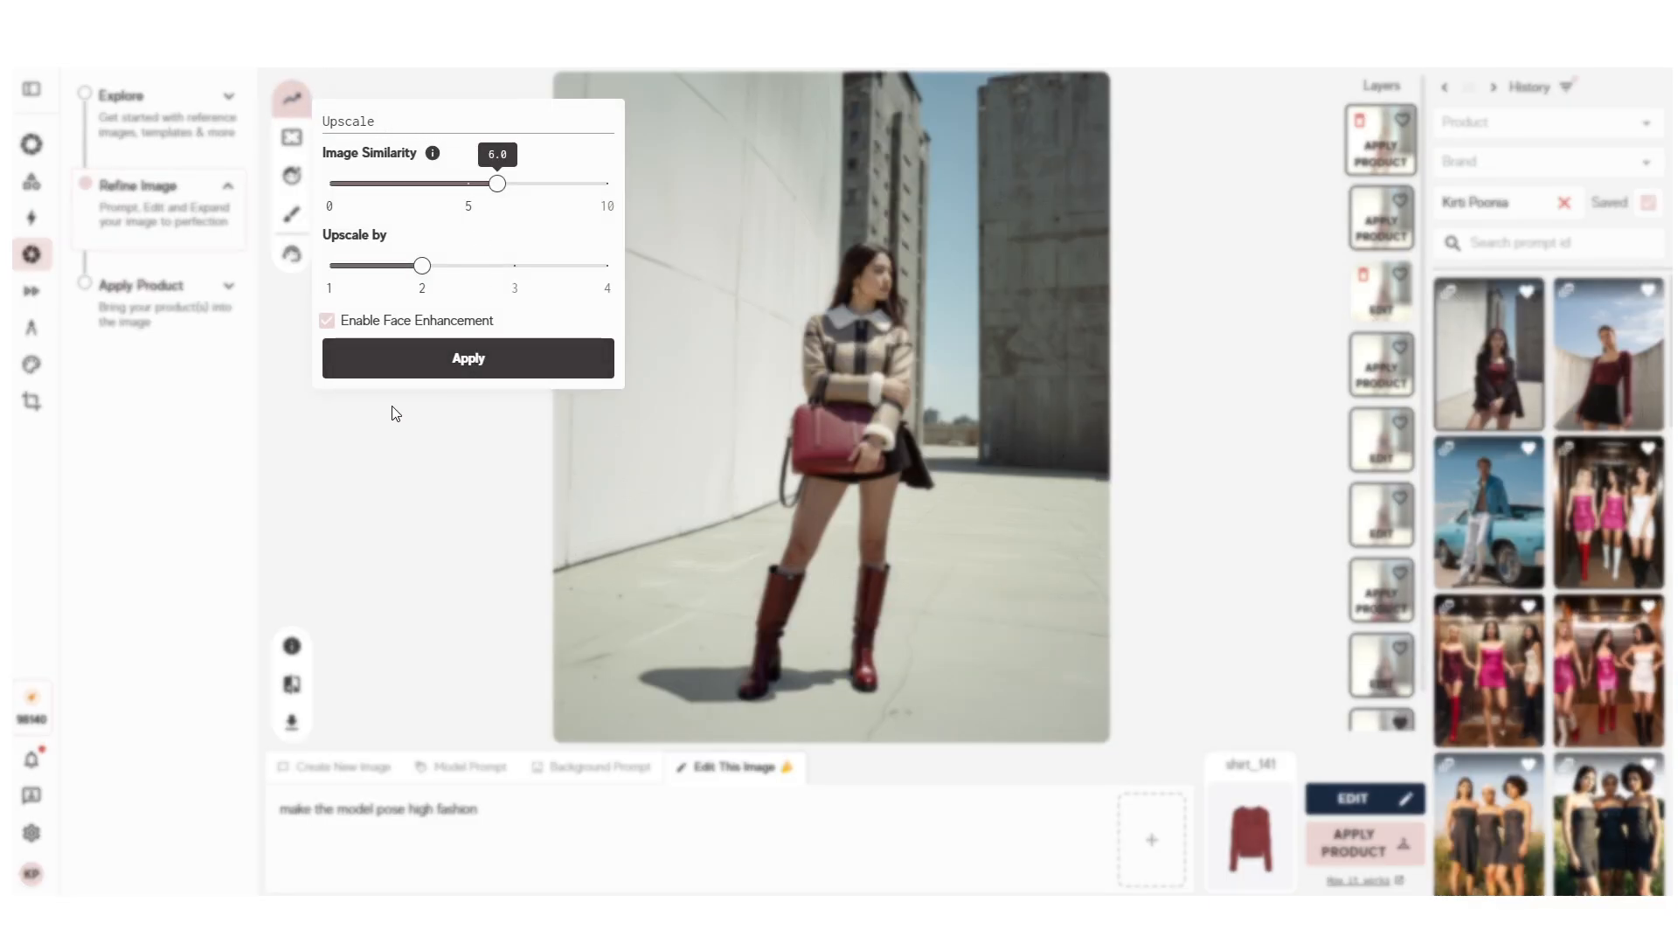
click(503, 376)
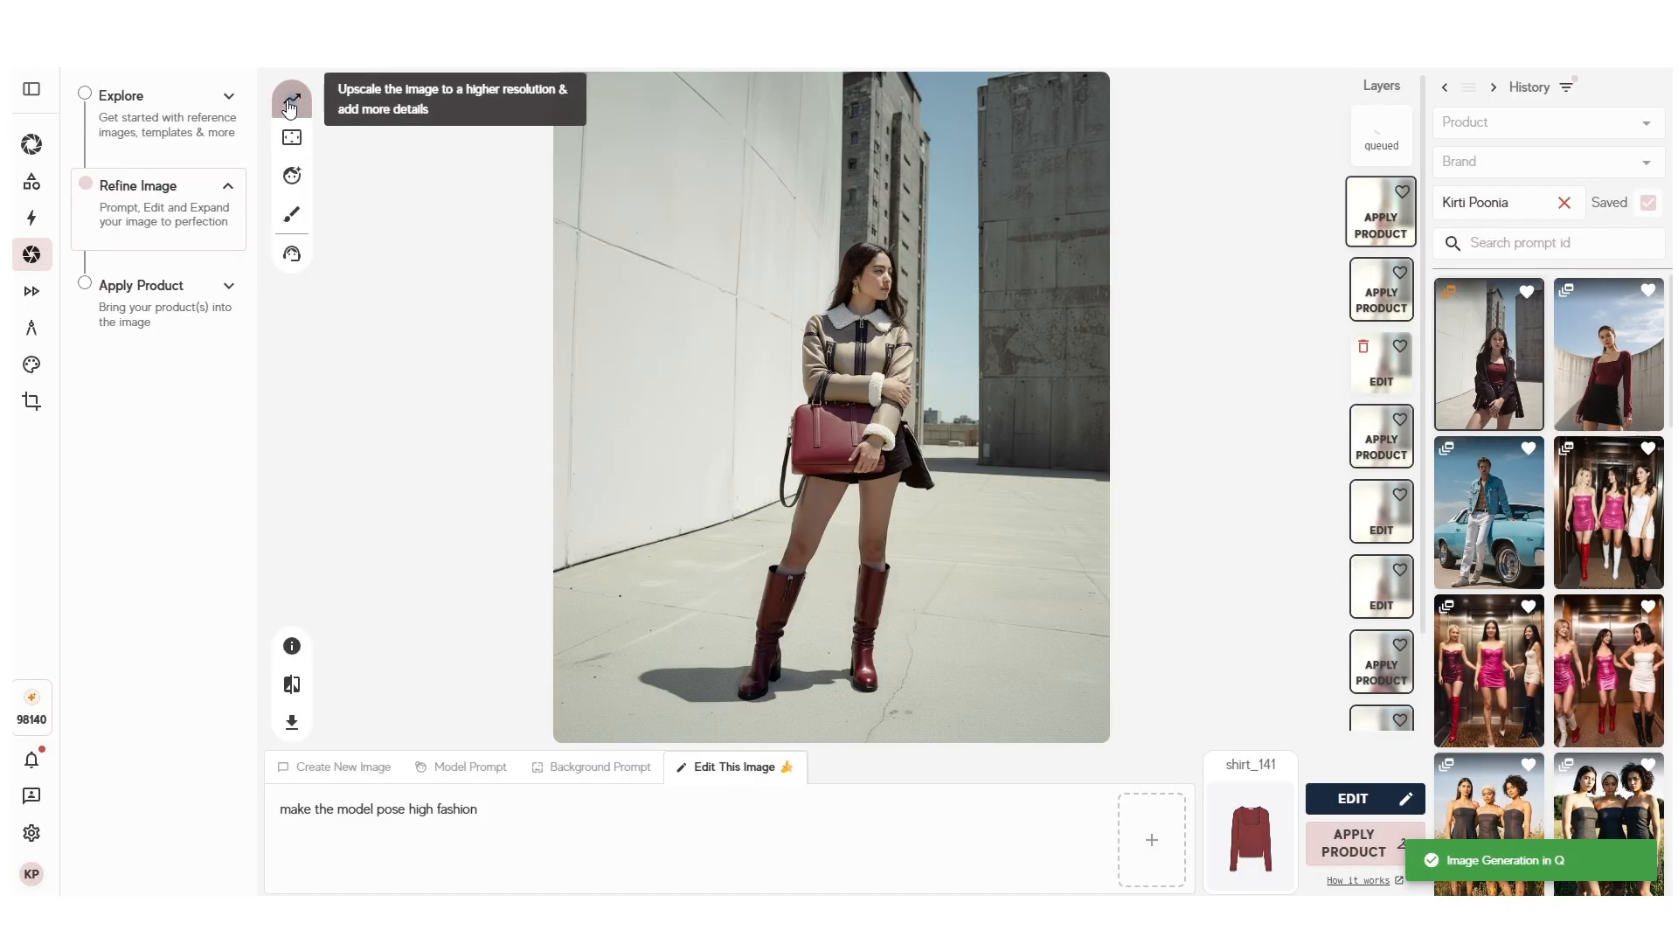
Step: Explore the upscale settings by lowering and raising the image similarity, and read its explanation
click(292, 98)
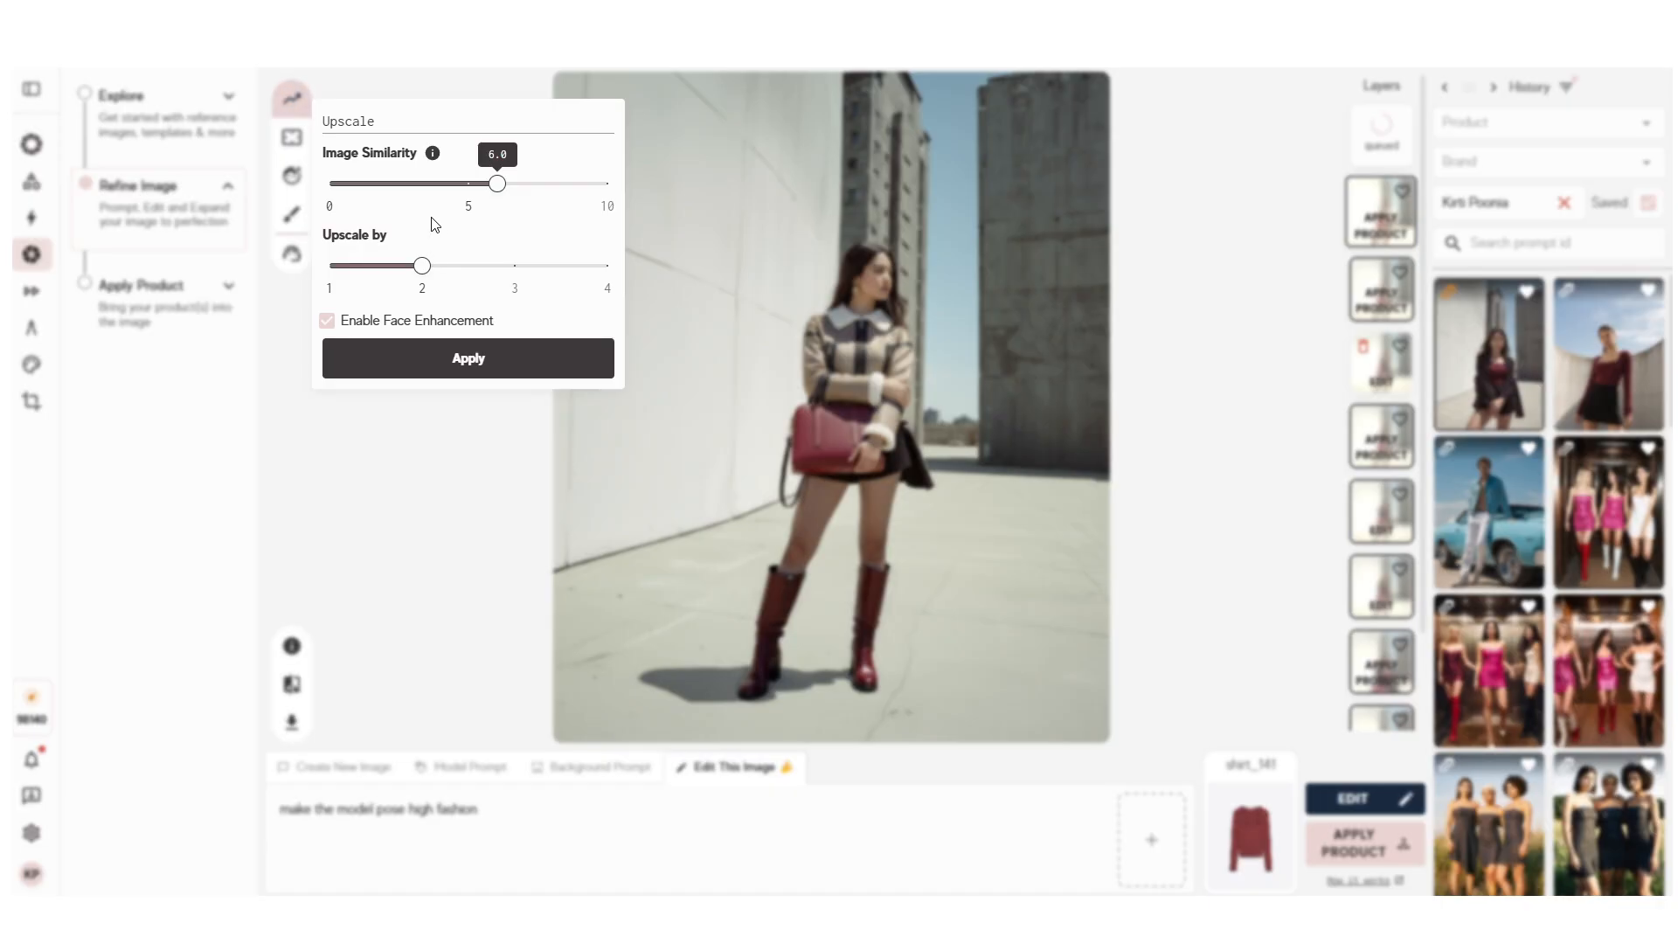
mouse_move(432, 162)
drag(496, 185, 441, 185)
drag(440, 183, 552, 194)
mouse_move(436, 155)
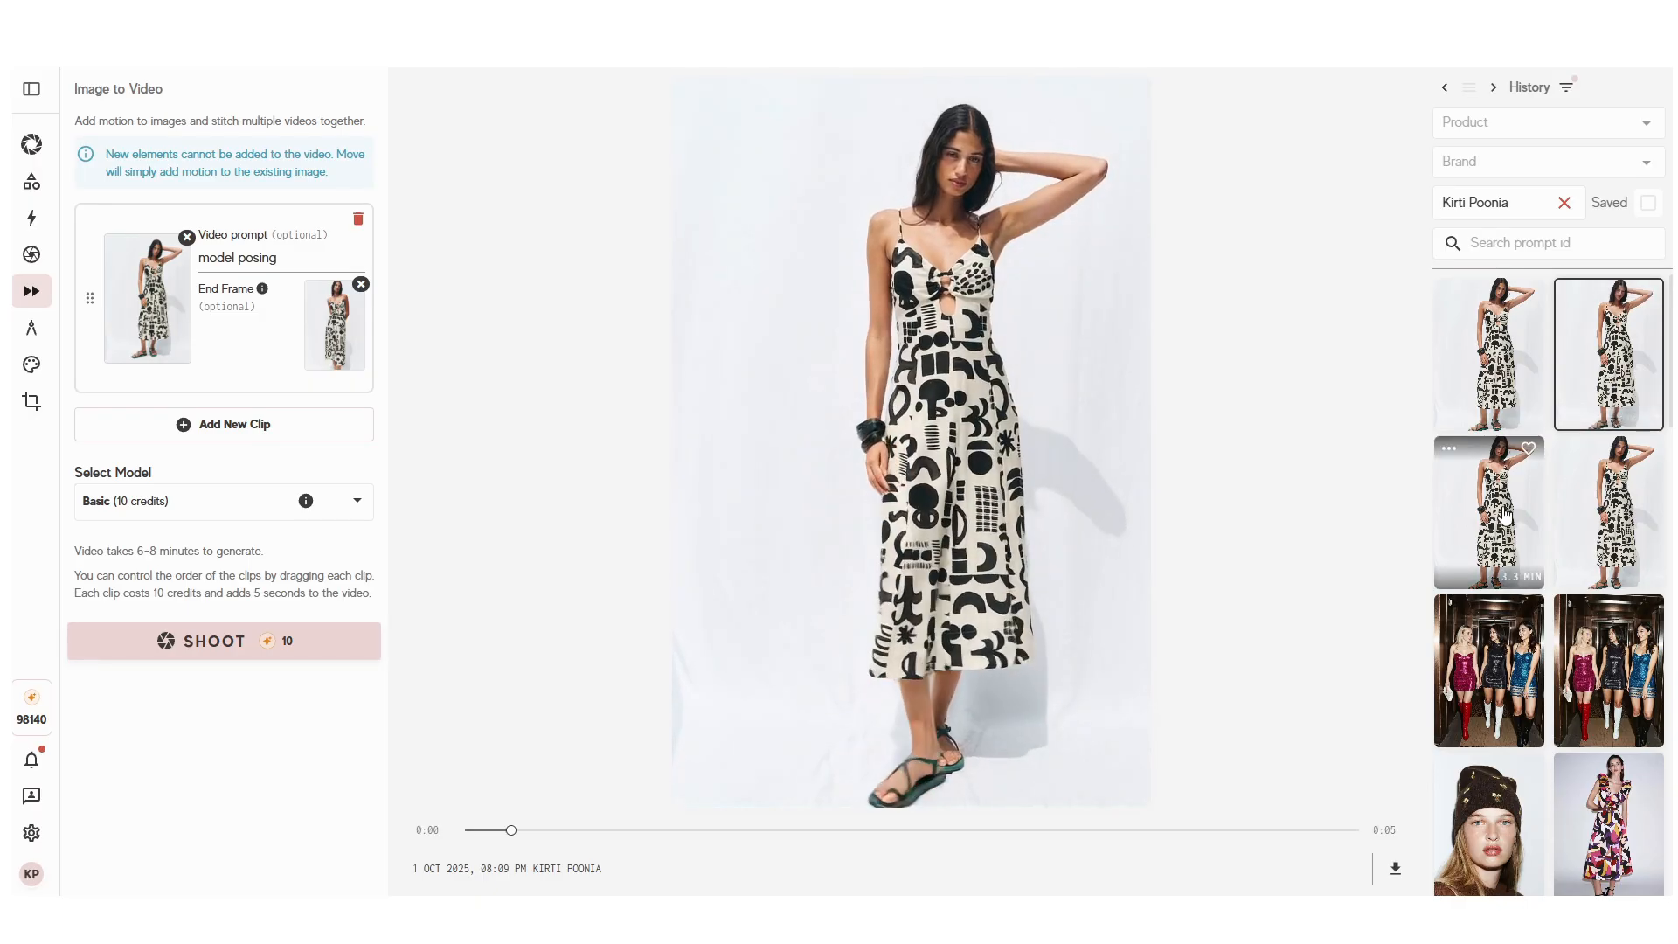
Step: Compare the printed-dress videos made with and without an end frame in the Image to Video history, and view their source frame images
click(1505, 517)
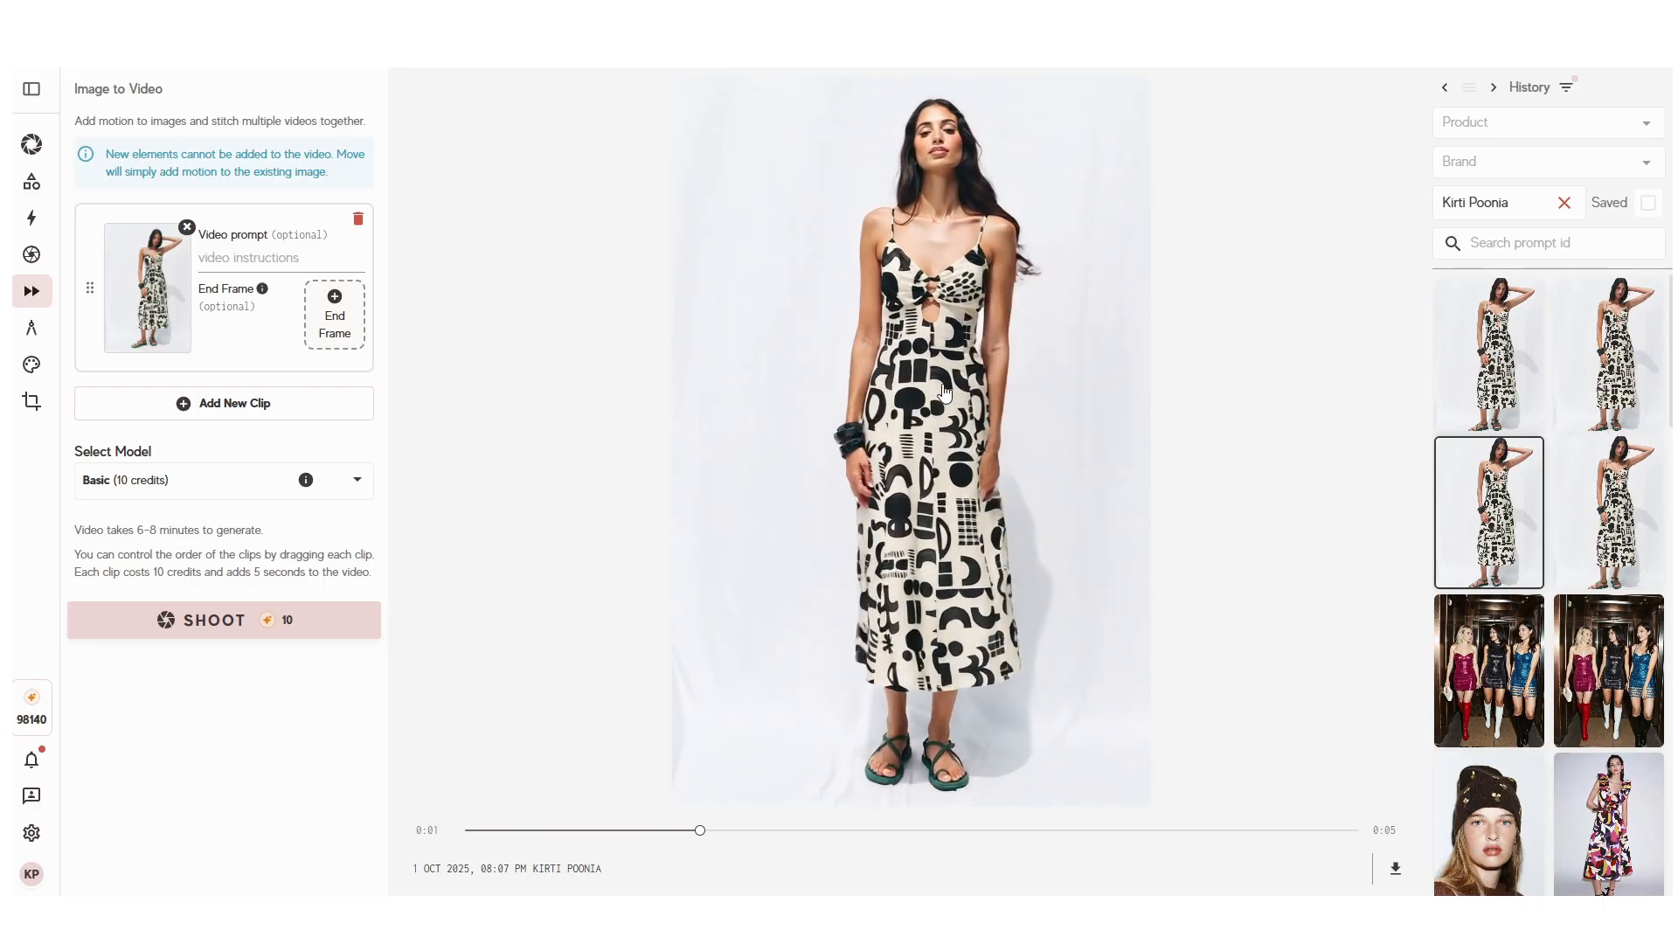
click(1634, 358)
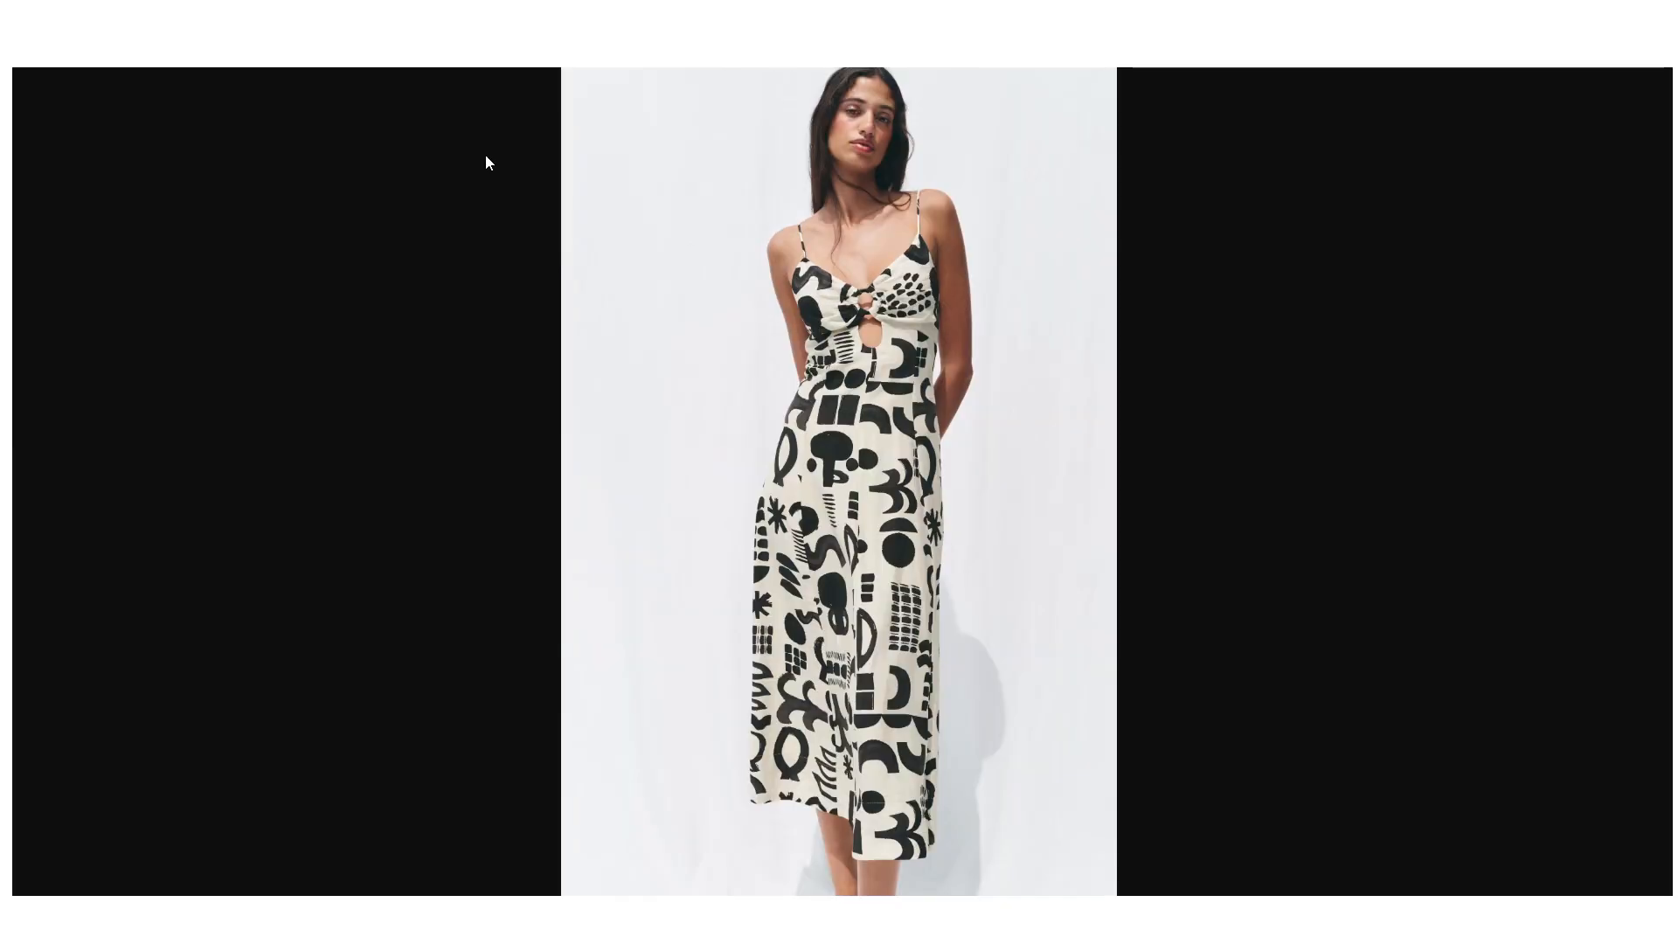
key(ctrl+w)
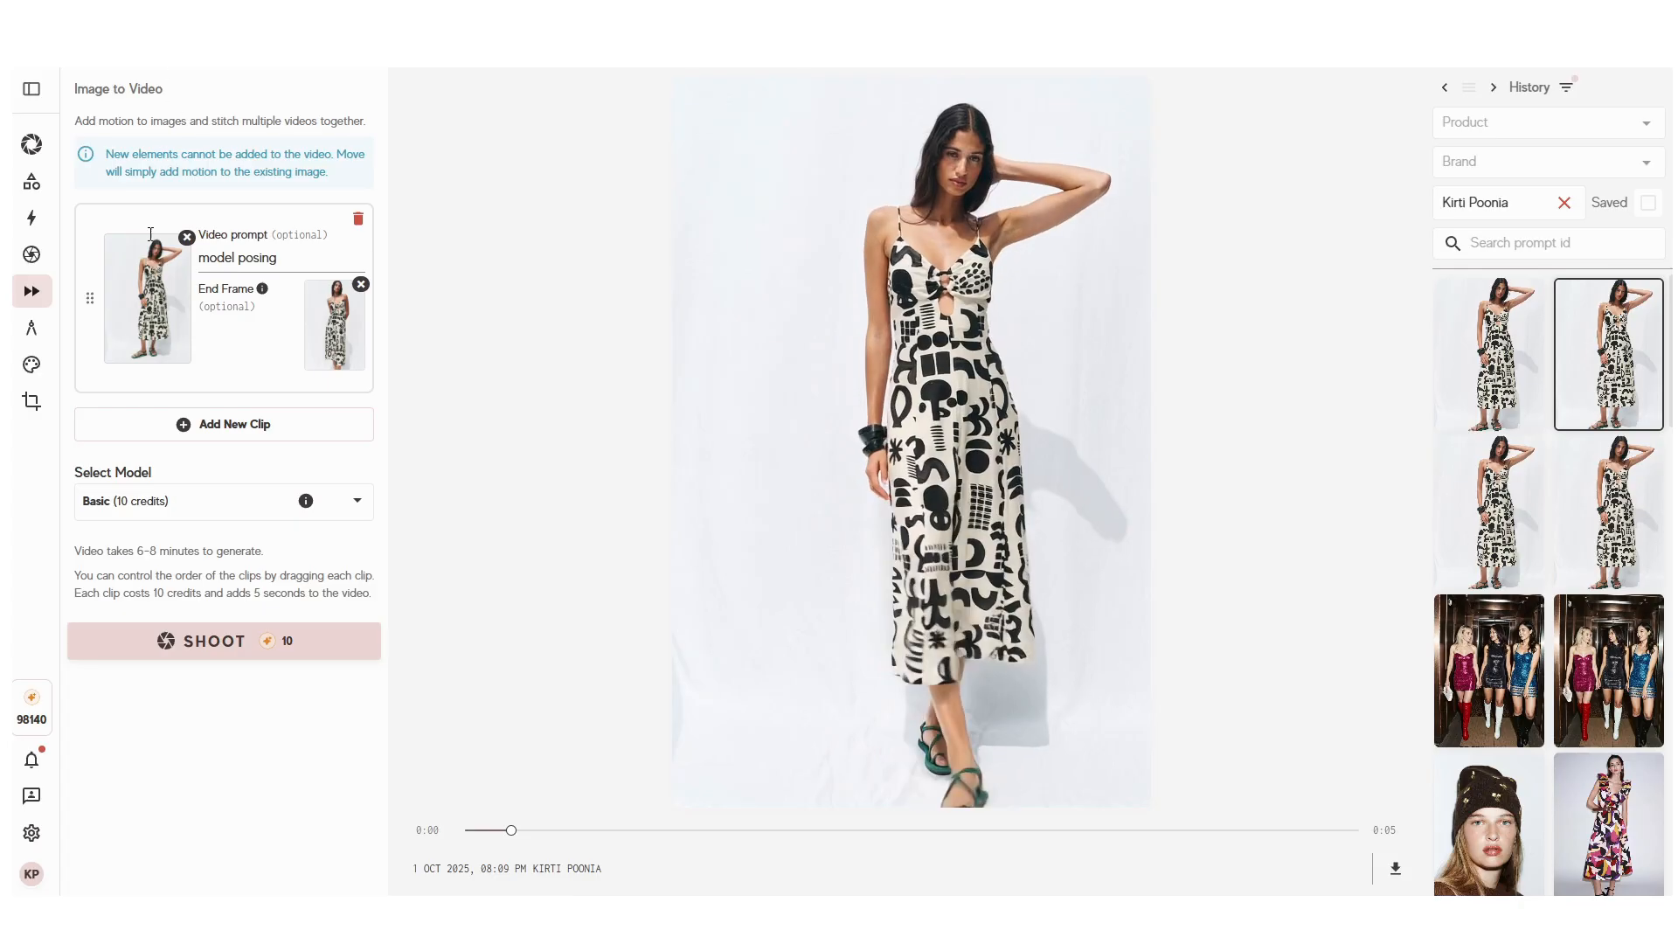
key(ctrl+Tab)
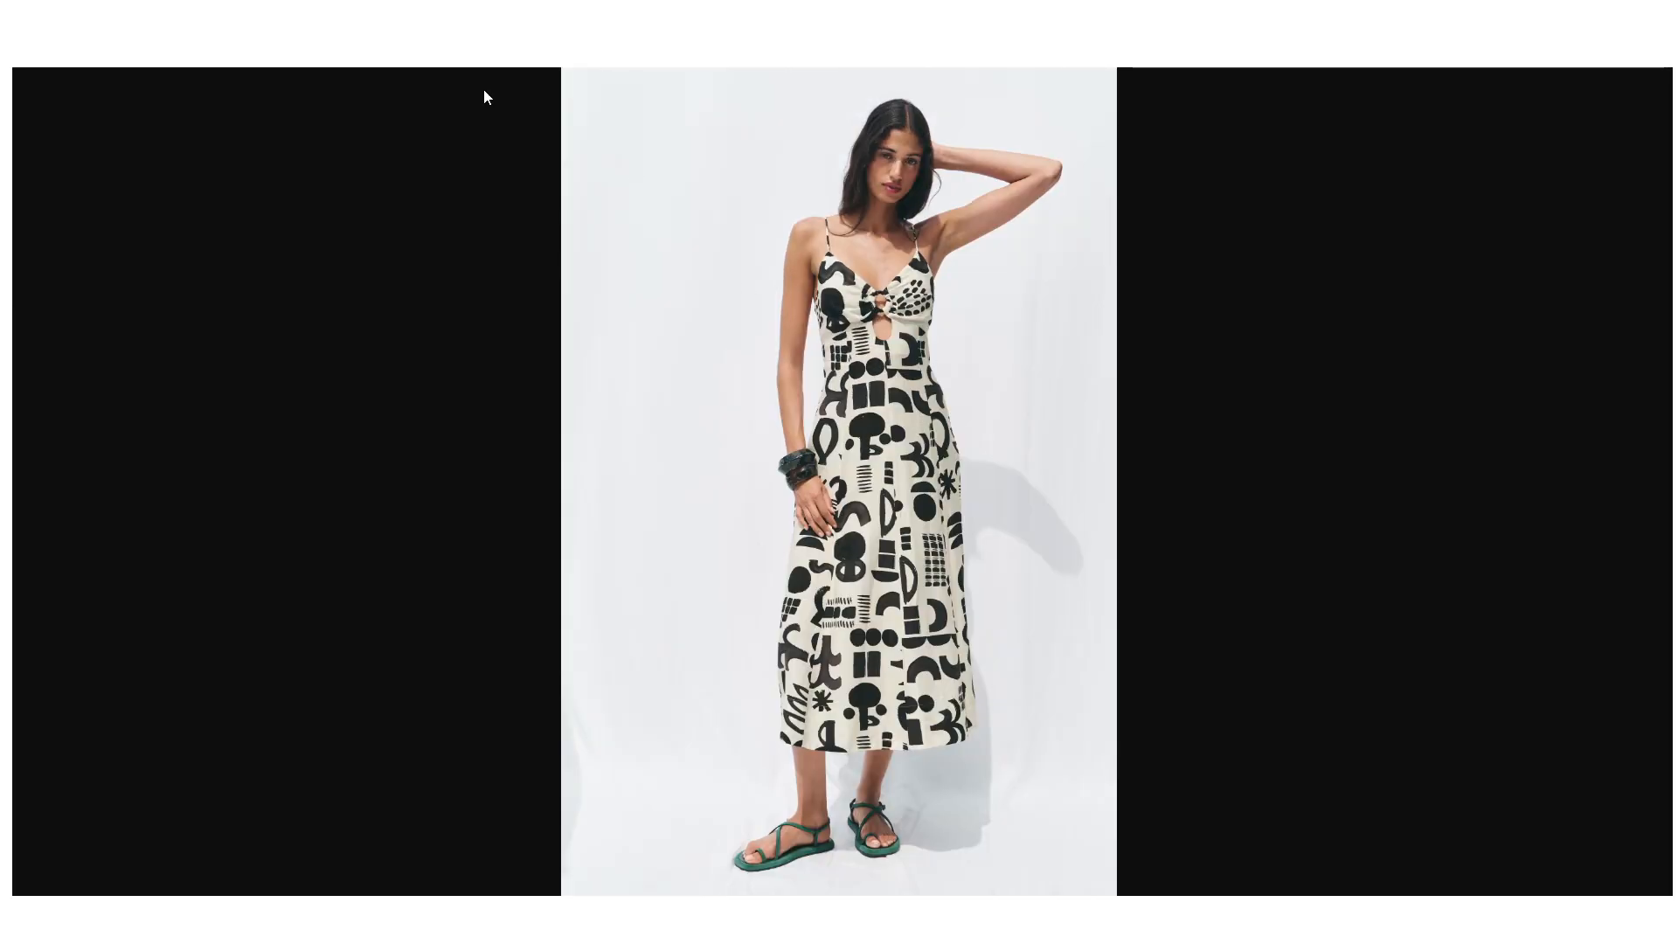
key(ctrl+shift+Tab)
click(1540, 397)
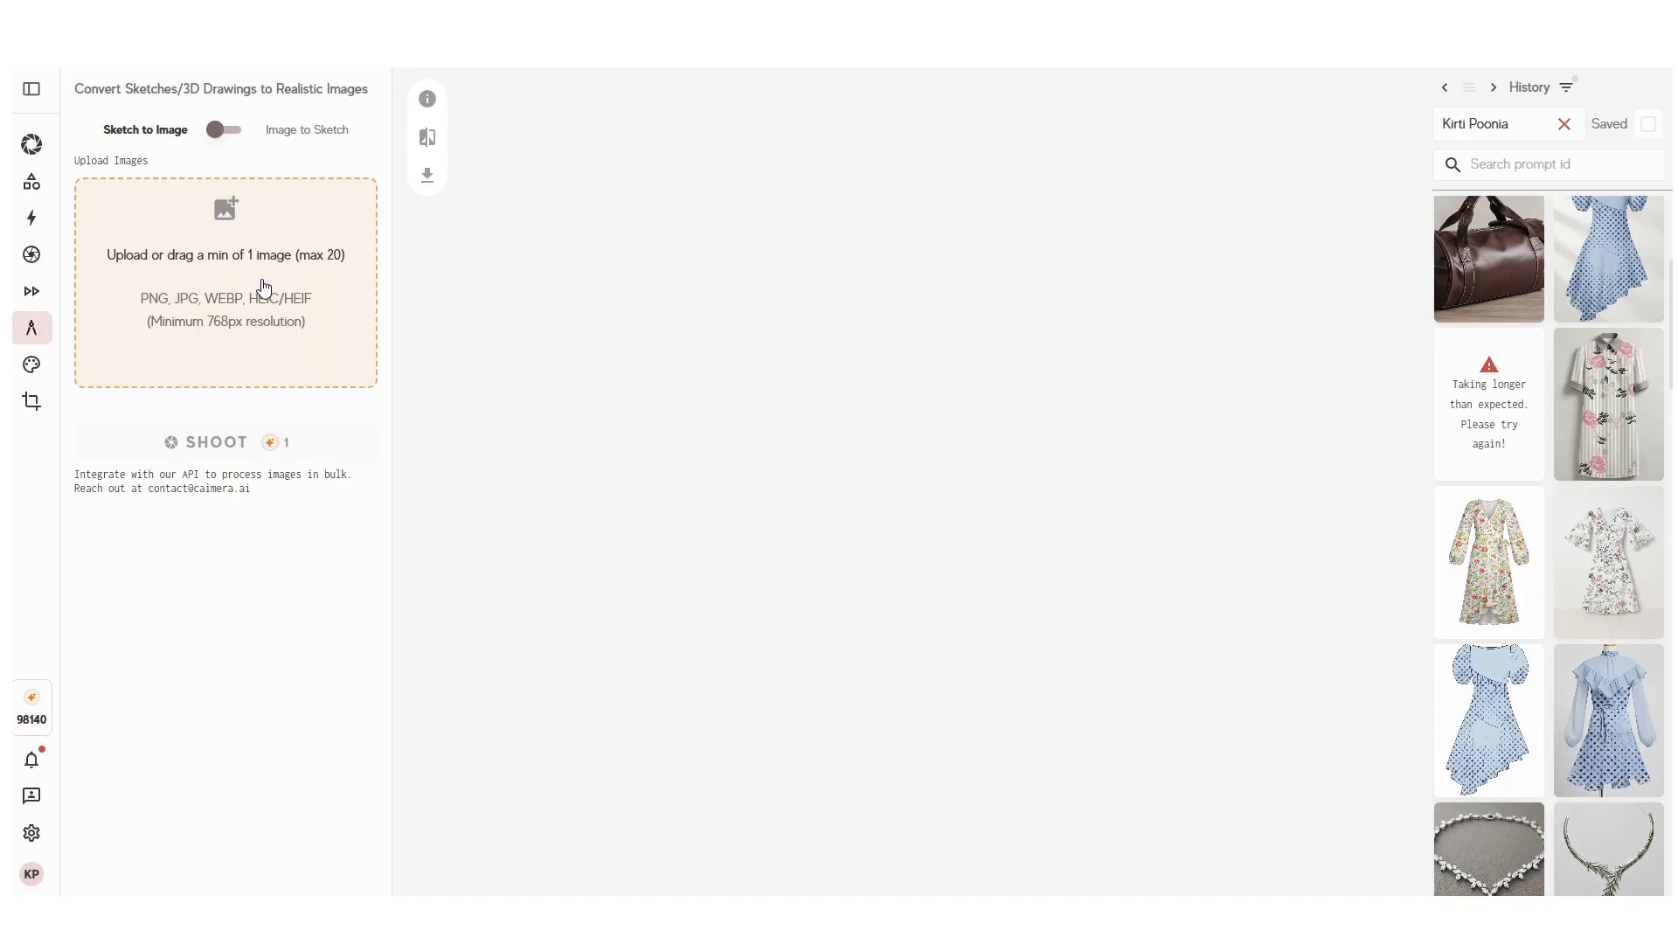
Step: Upload the belt bag sketch, set its material to "leather", and generate a realistic image from it
scroll(1557, 491, up, 4)
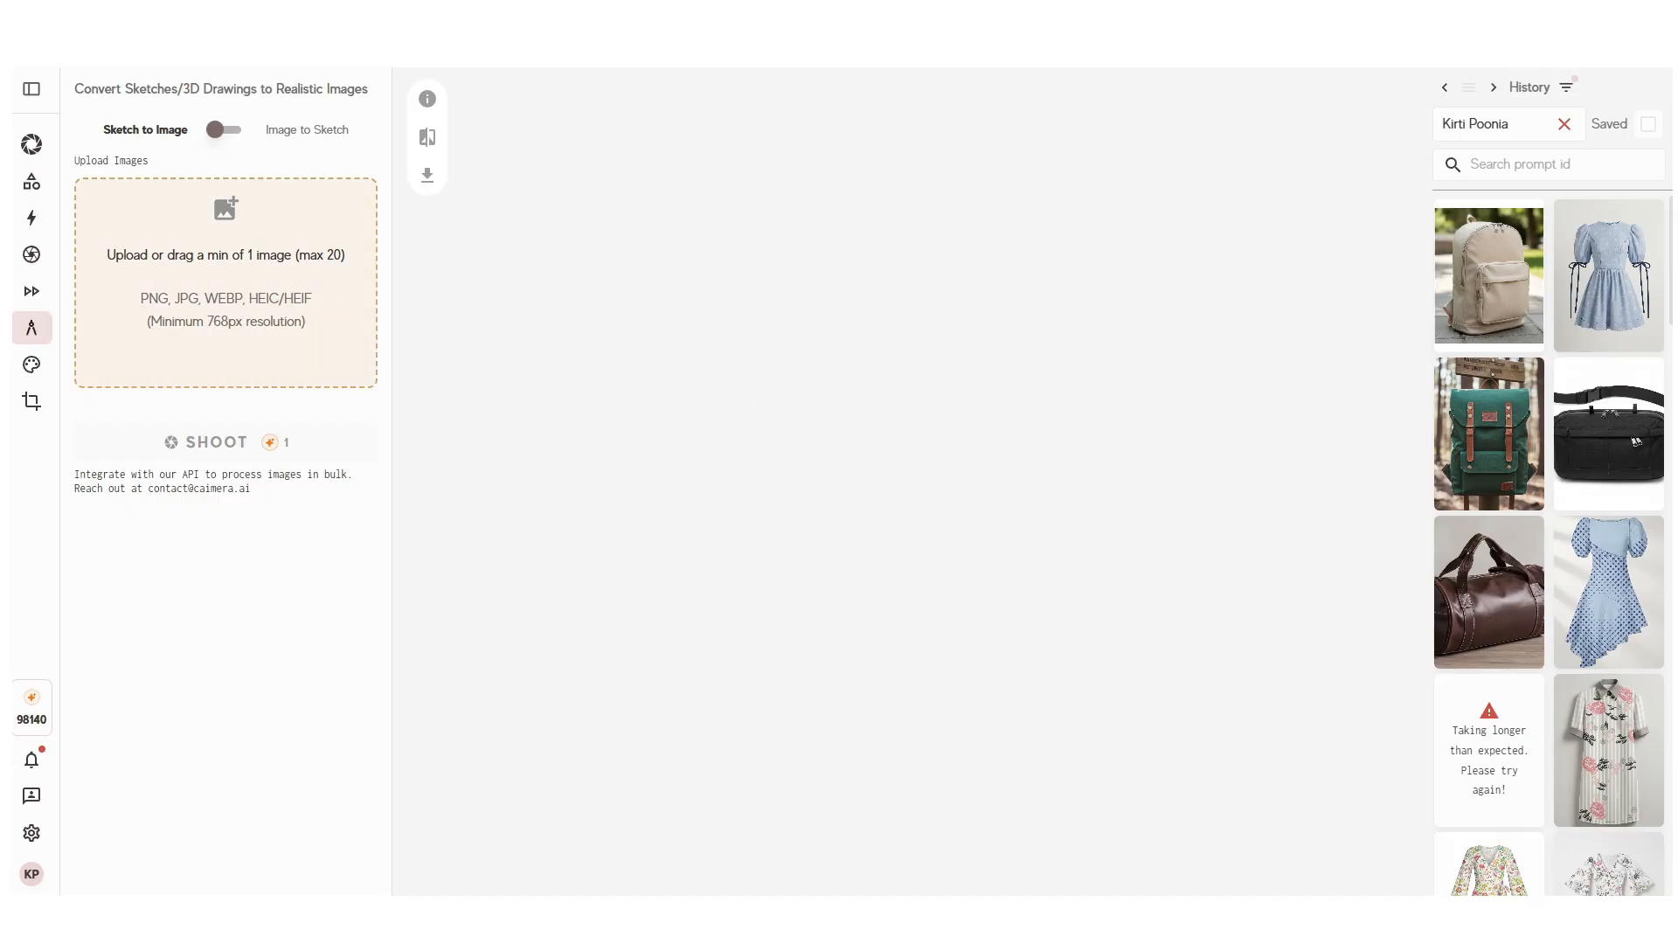
drag(841, 306, 218, 300)
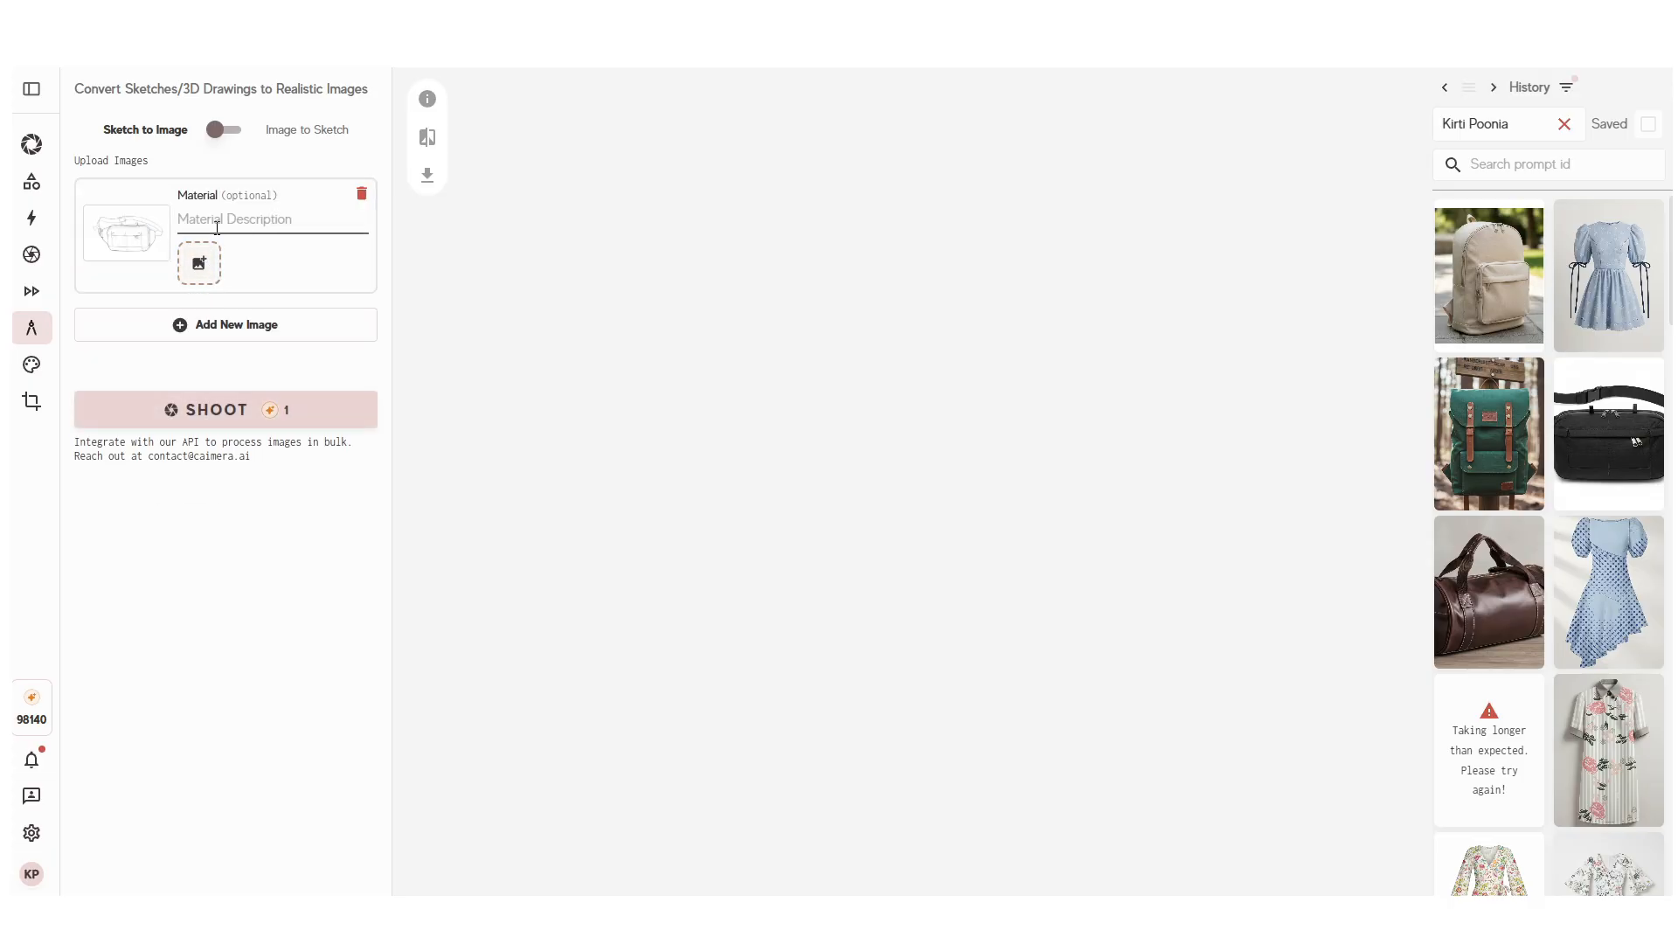
click(219, 225)
click(197, 220)
click(228, 220)
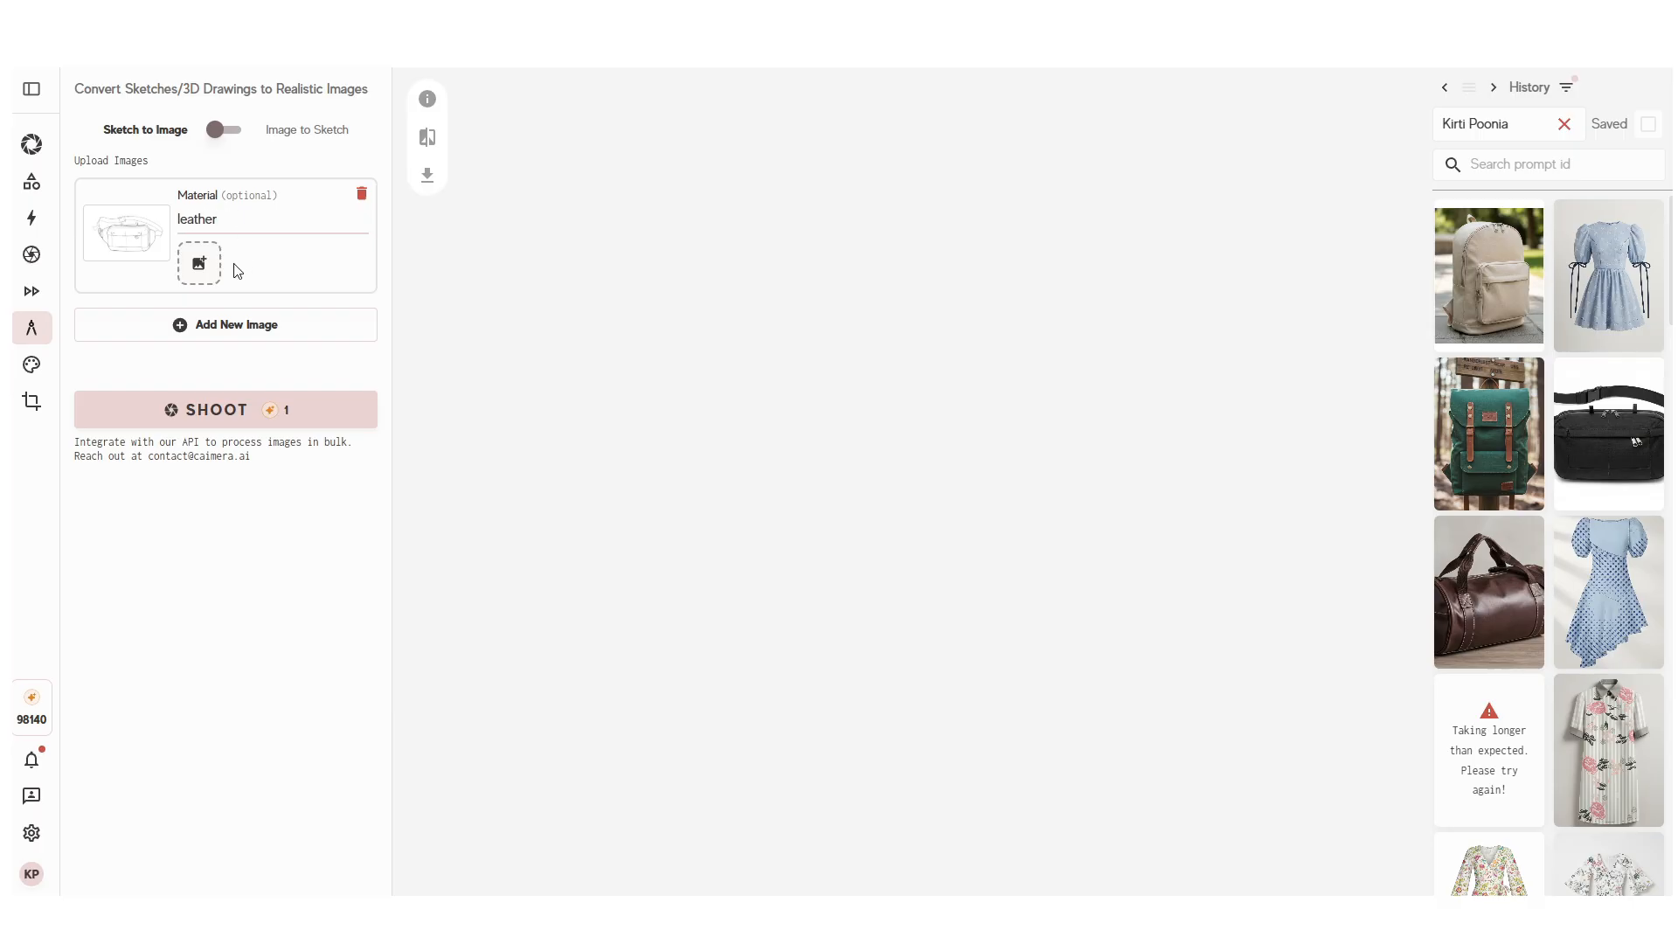
click(202, 278)
click(248, 418)
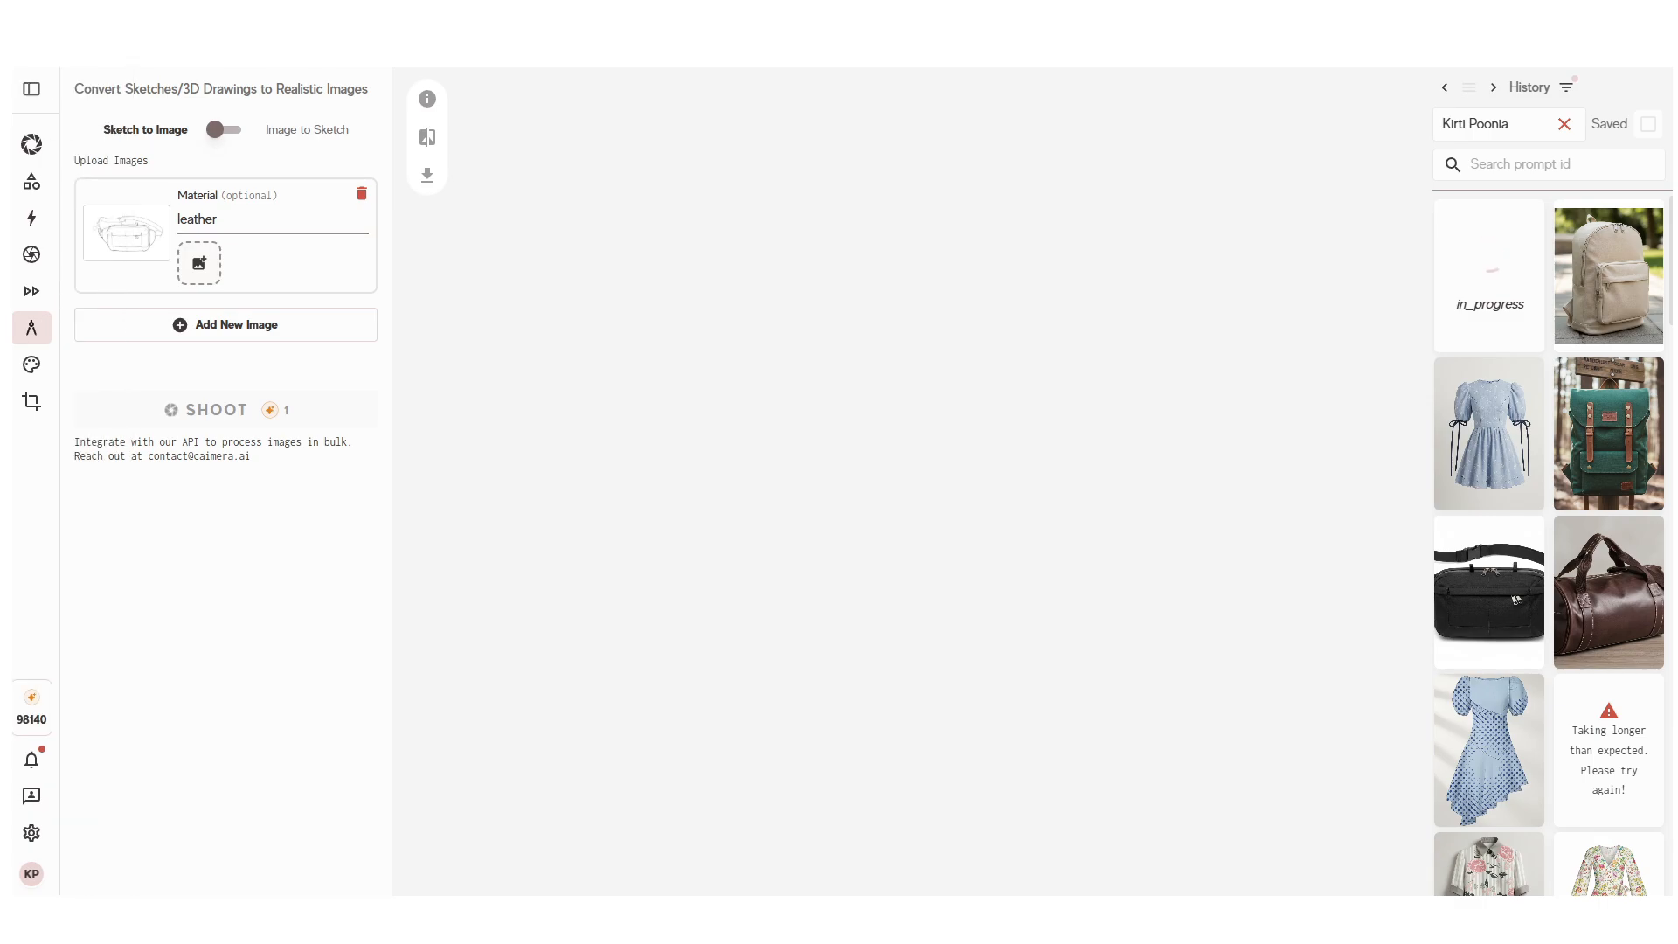
click(230, 218)
key(ctrl+a)
text(s)
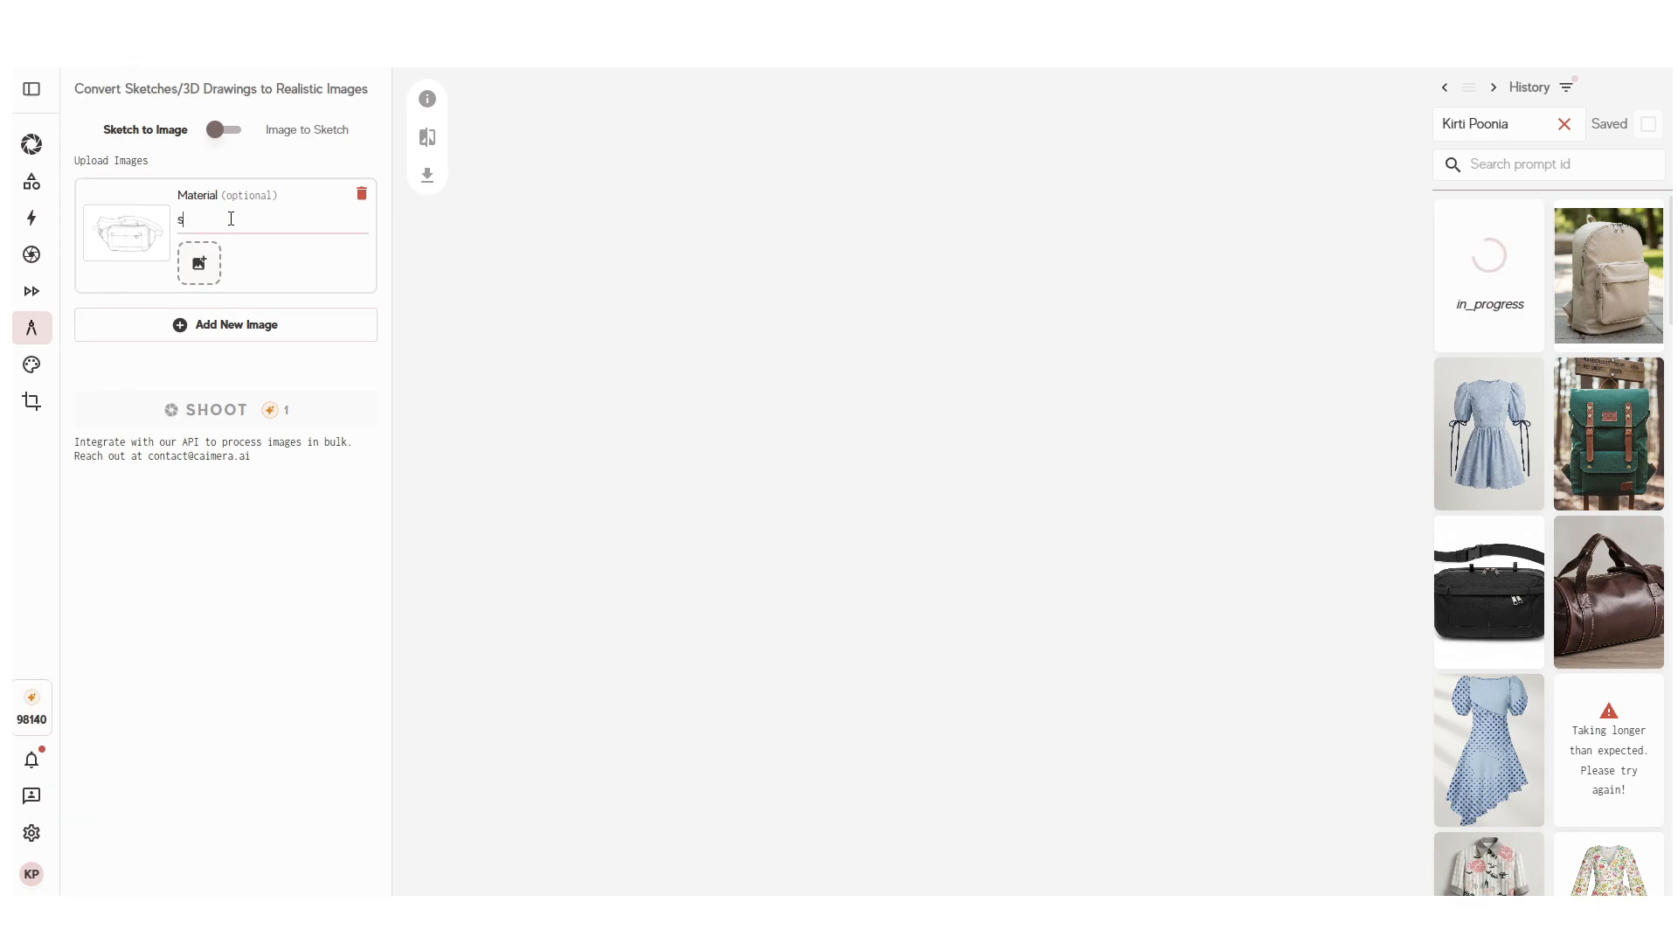
text(uede)
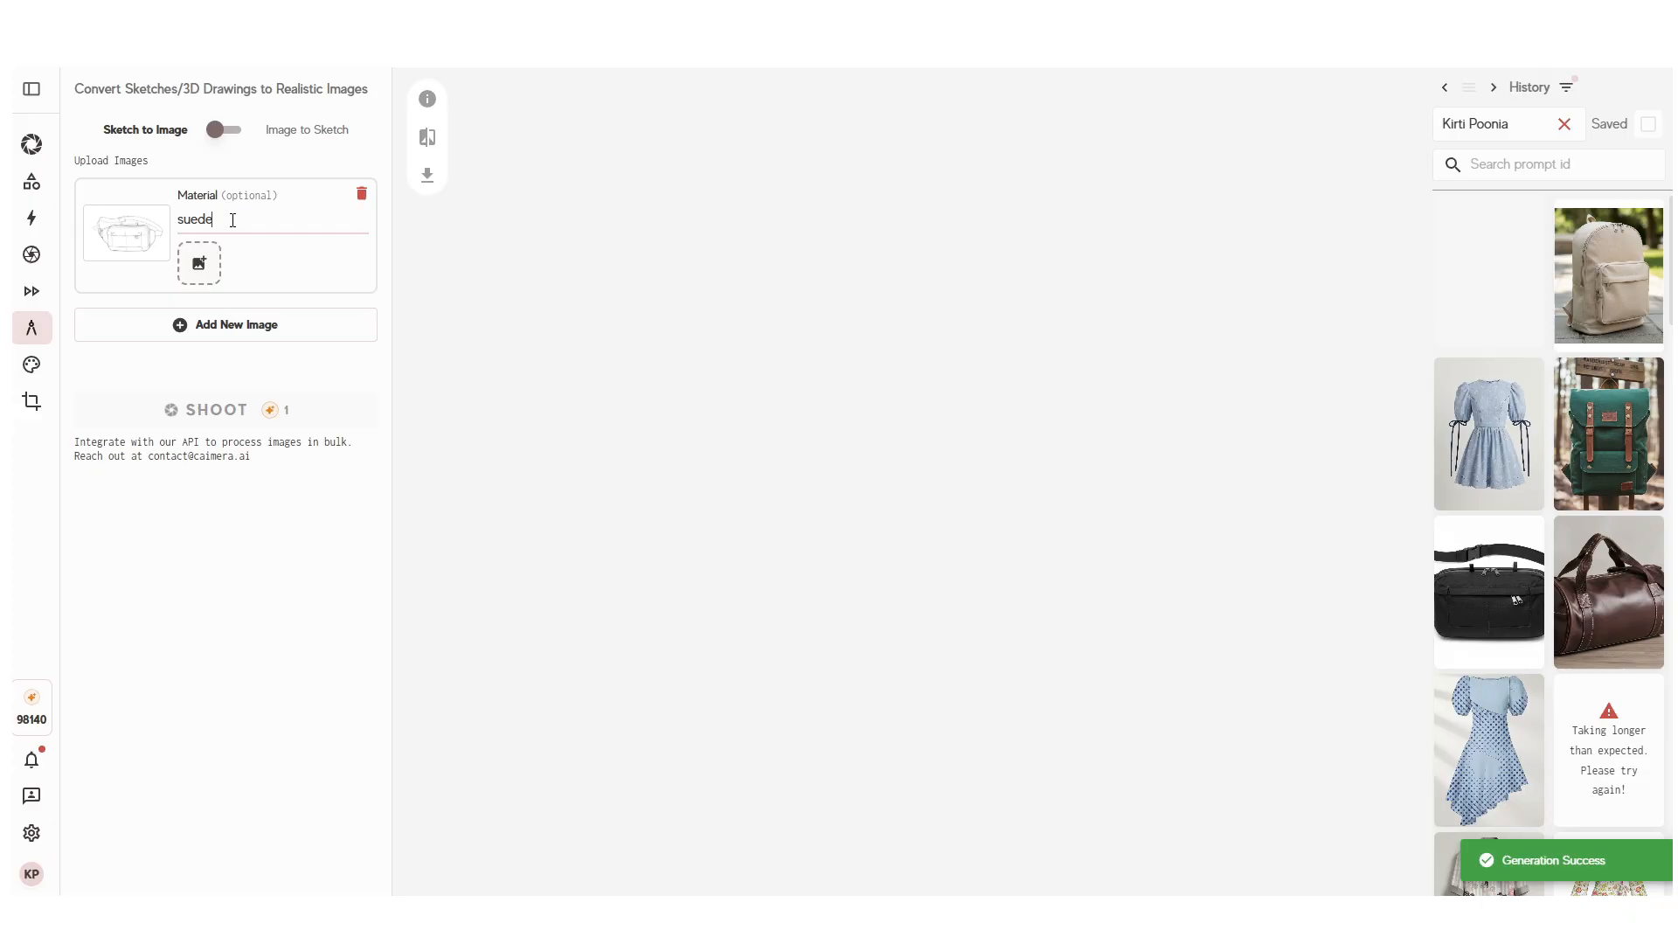
Step: Regenerate the leather belt bag with "suede" as its material and compare the result side by side with the sketch
click(1458, 343)
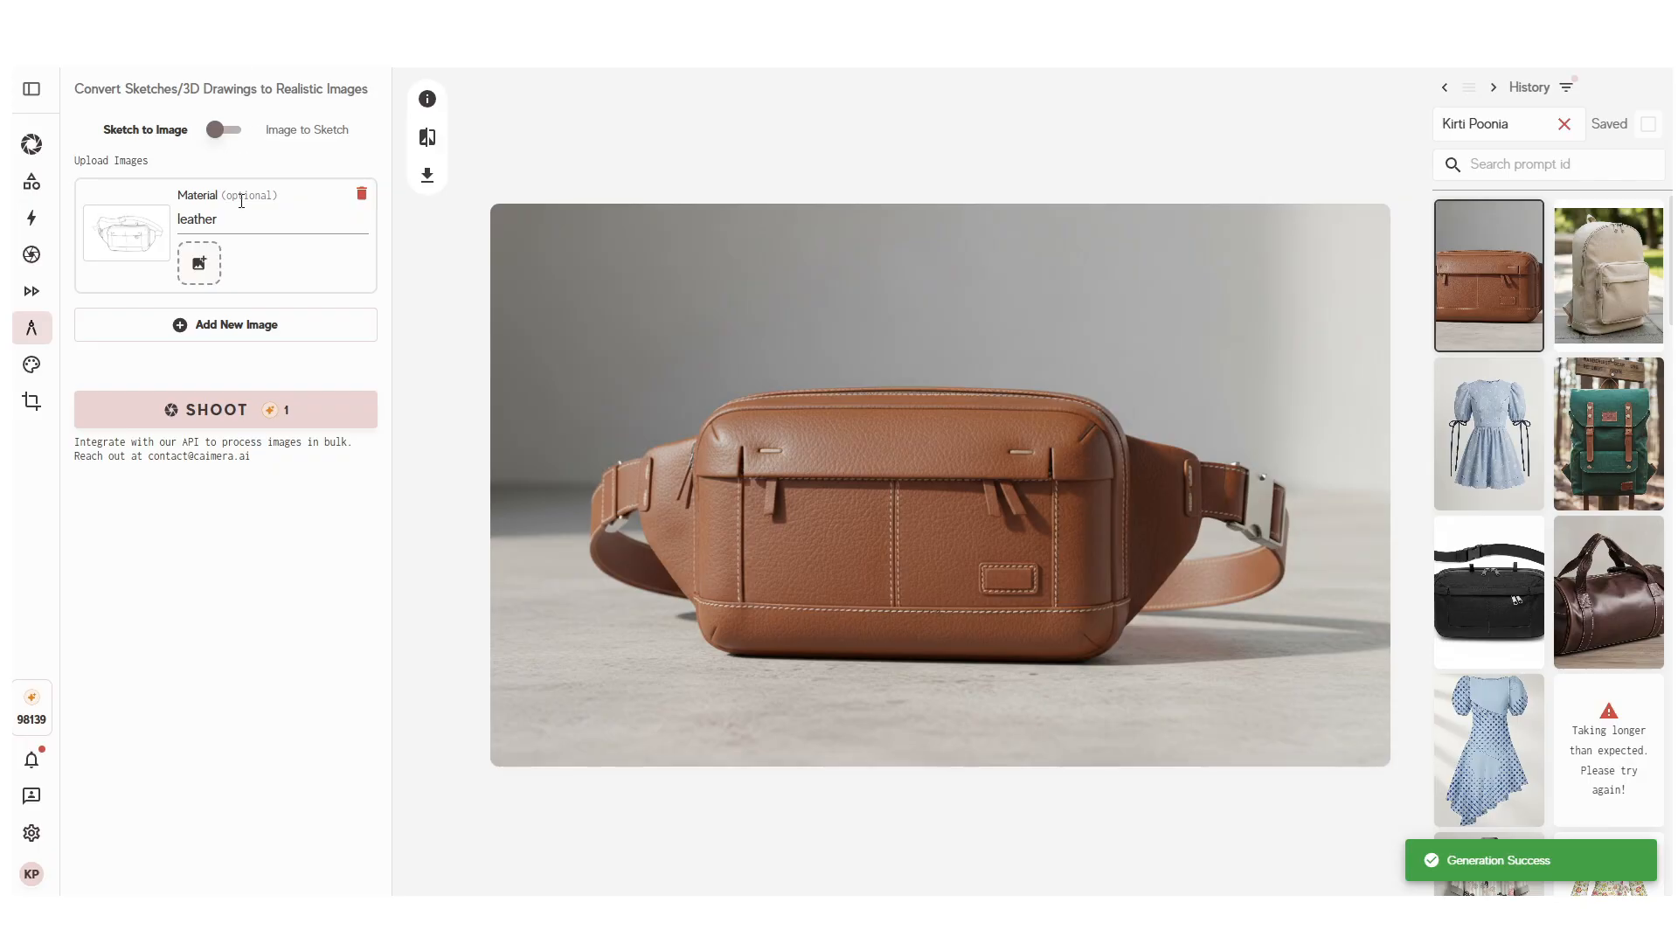
click(229, 224)
key(ctrl+a)
text(sue)
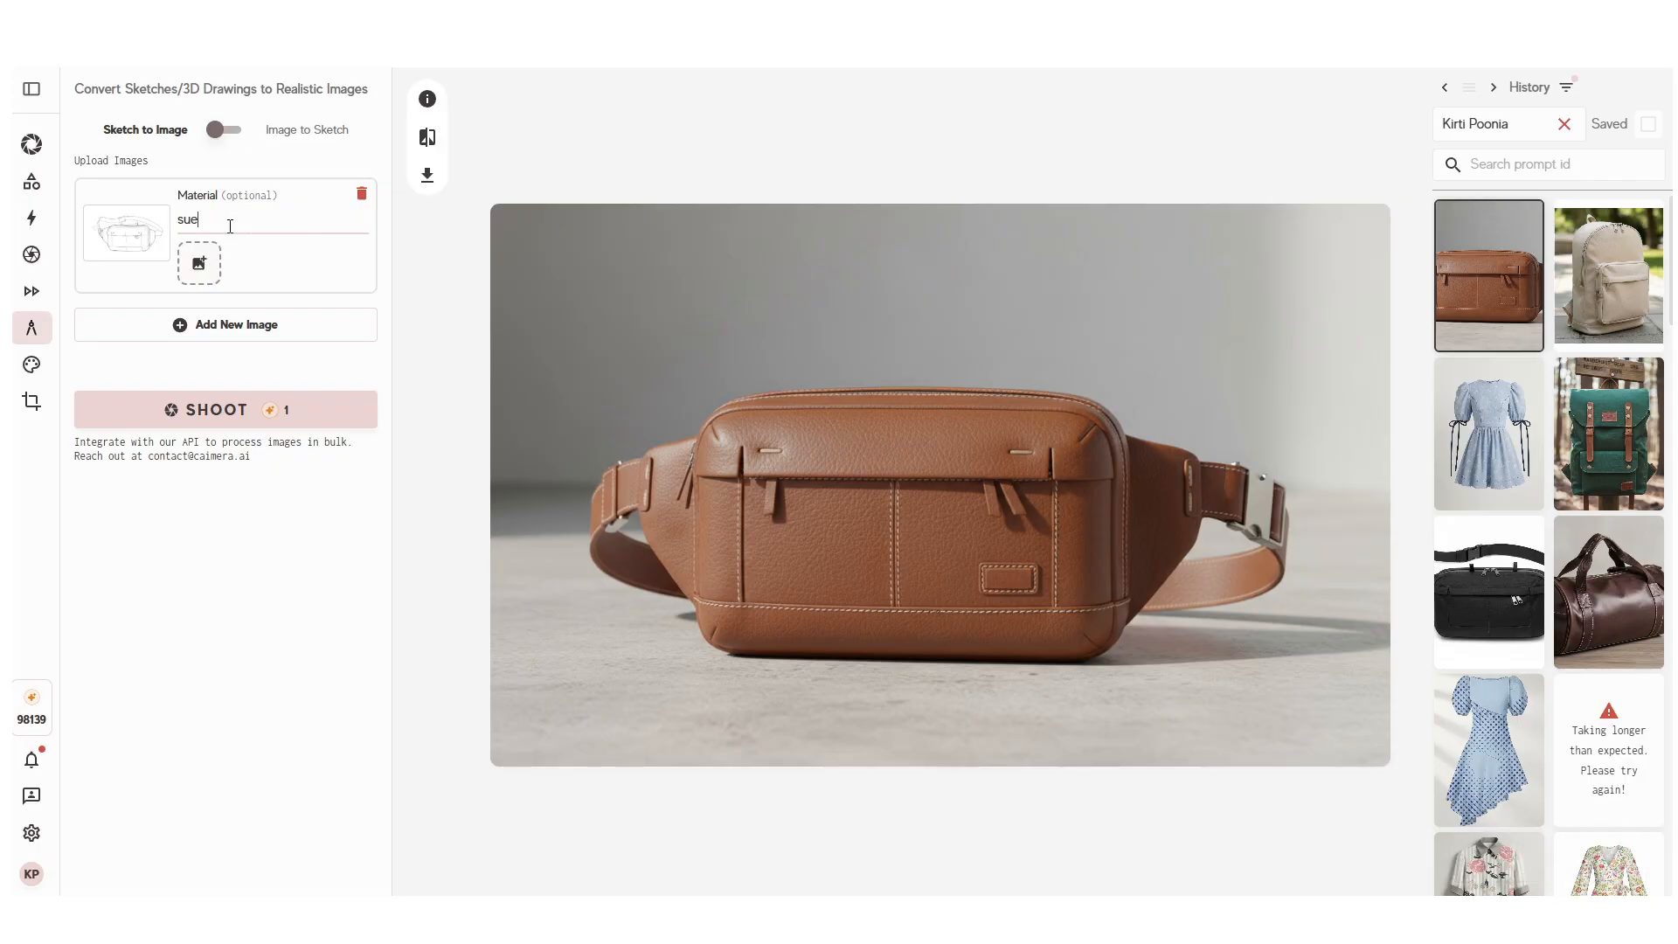
click(350, 409)
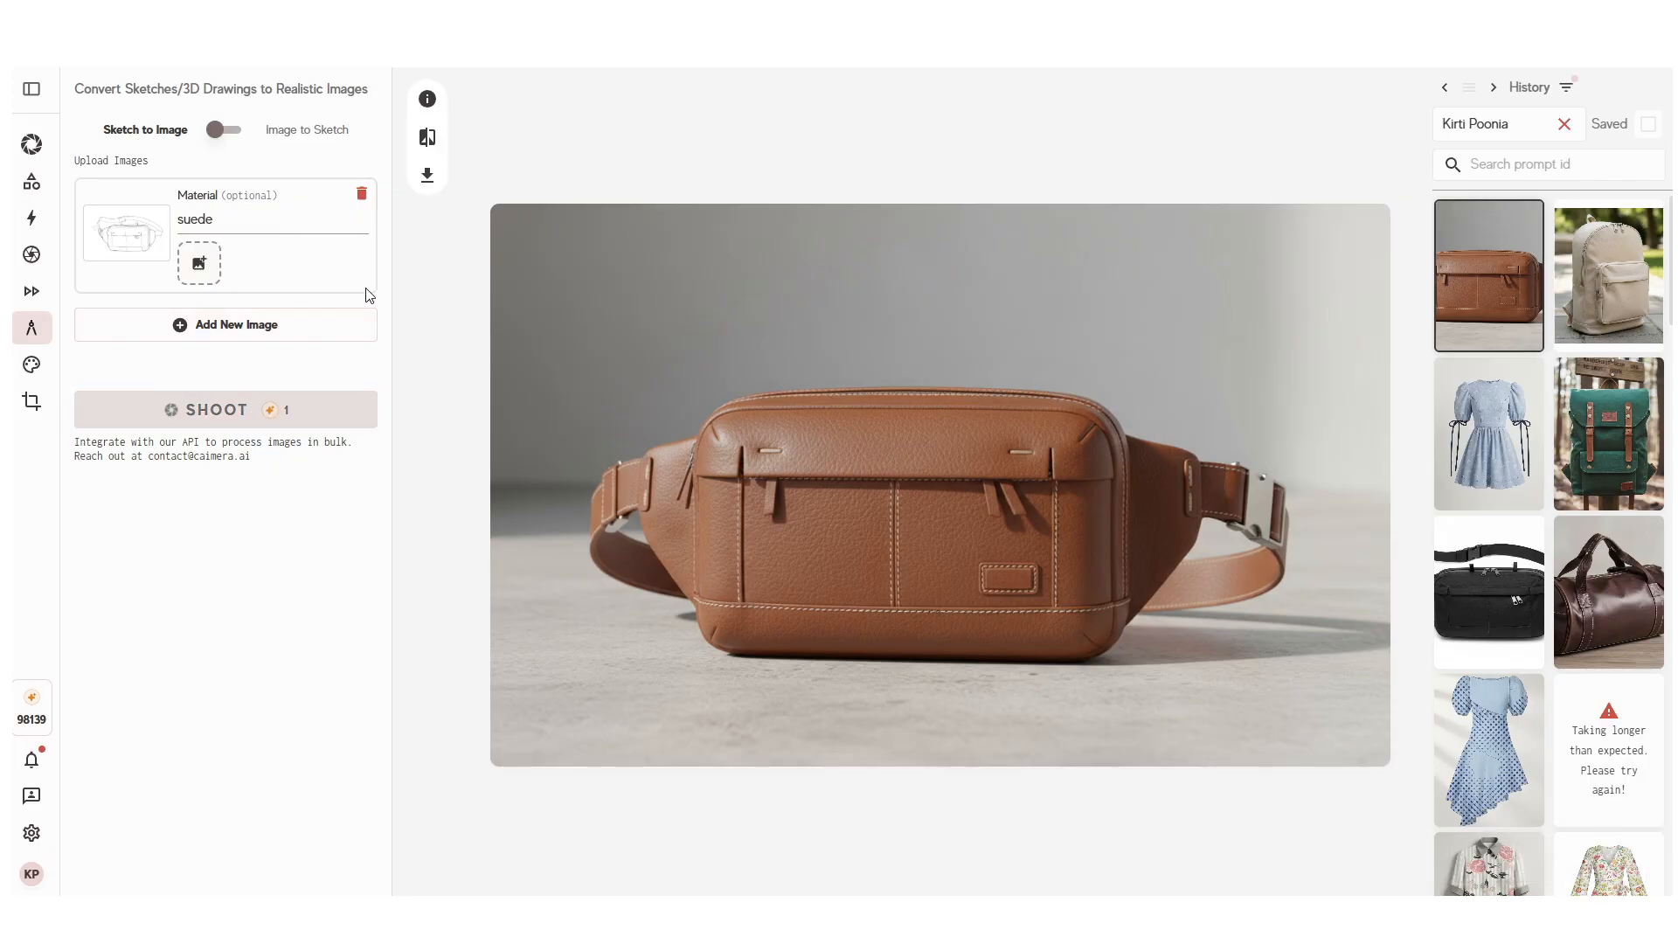
click(428, 137)
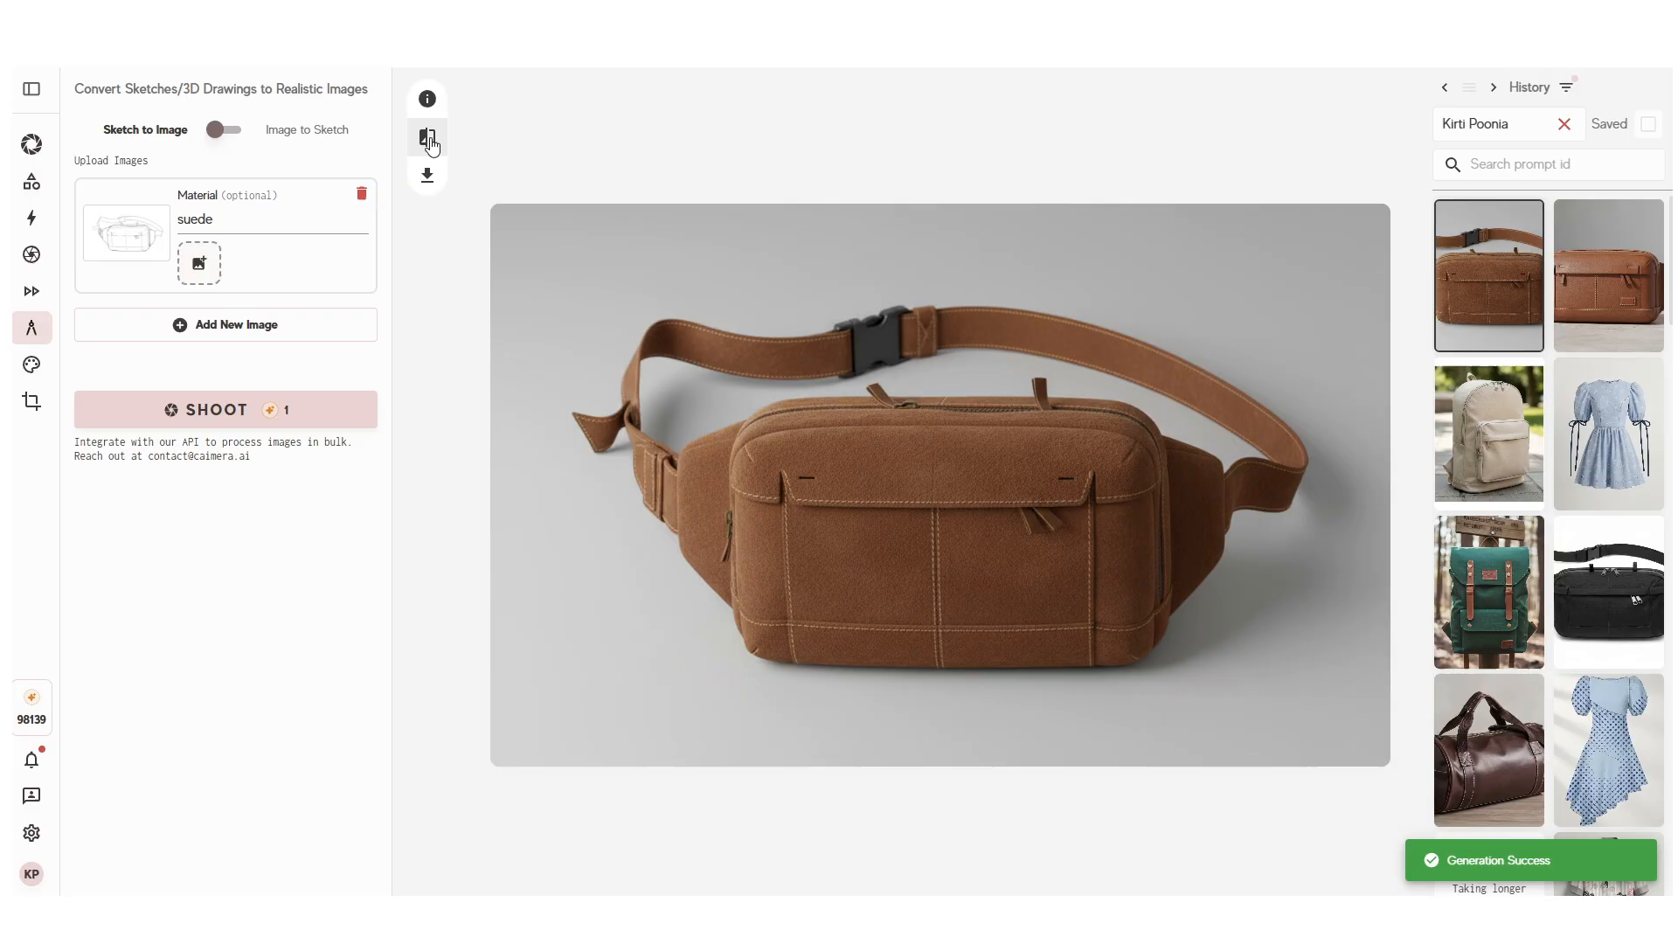
click(428, 138)
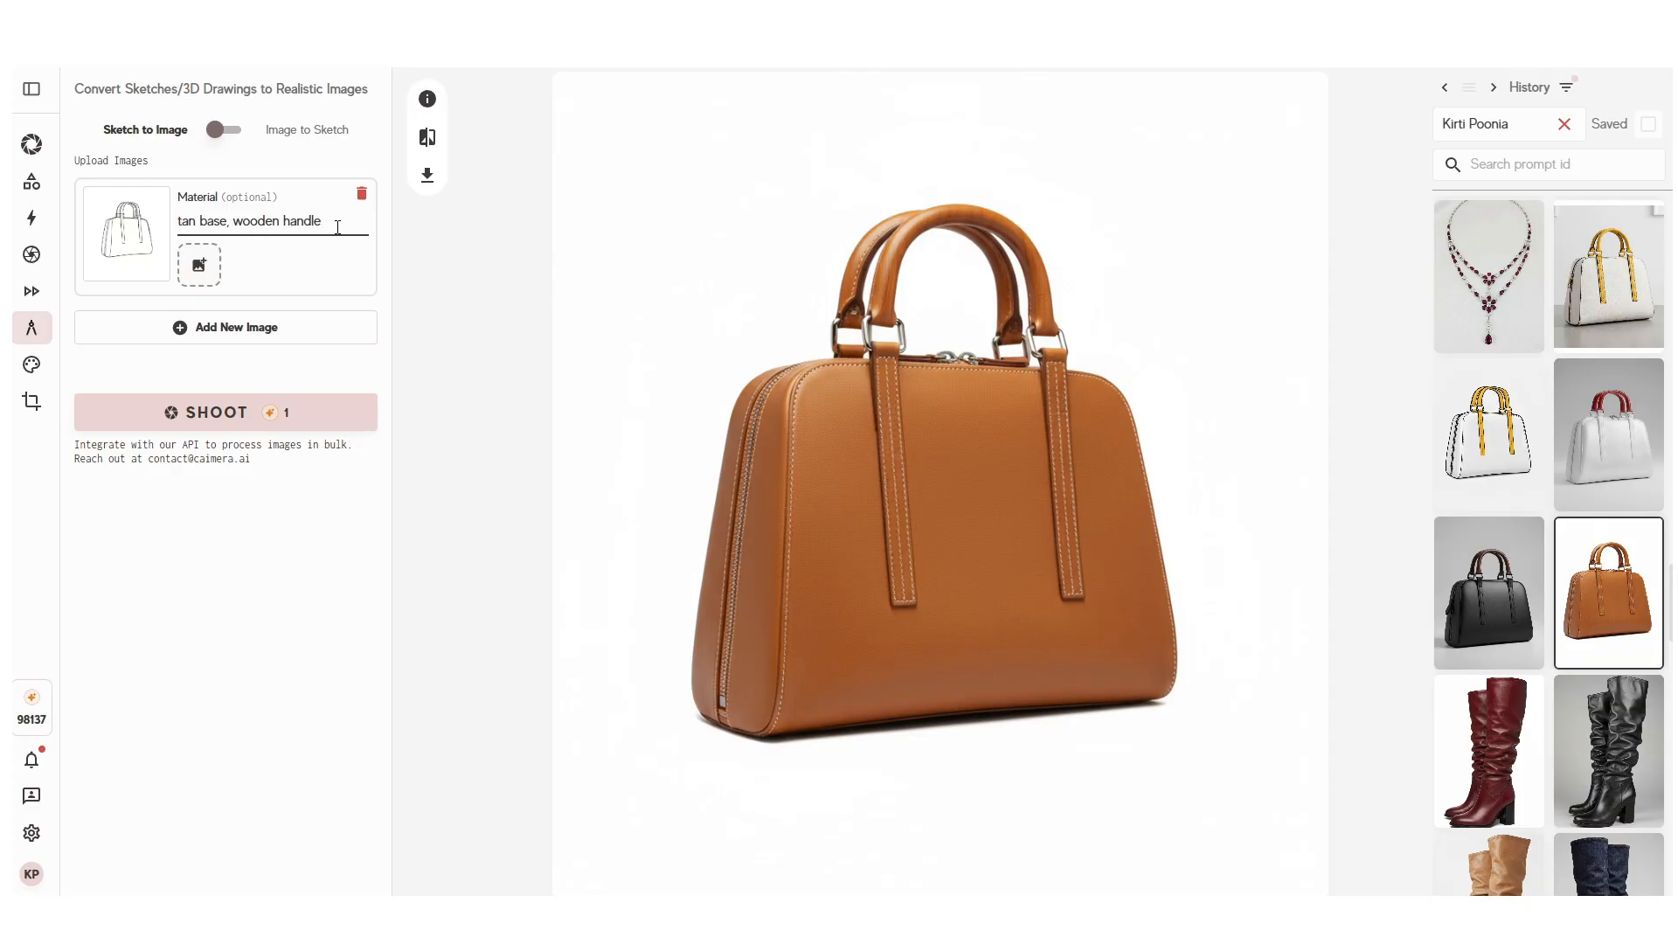
Step: Replace the tan handbag's material description with "white base, golden zipper" and generate a new image from its sketch
click(279, 226)
key(ctrl+a)
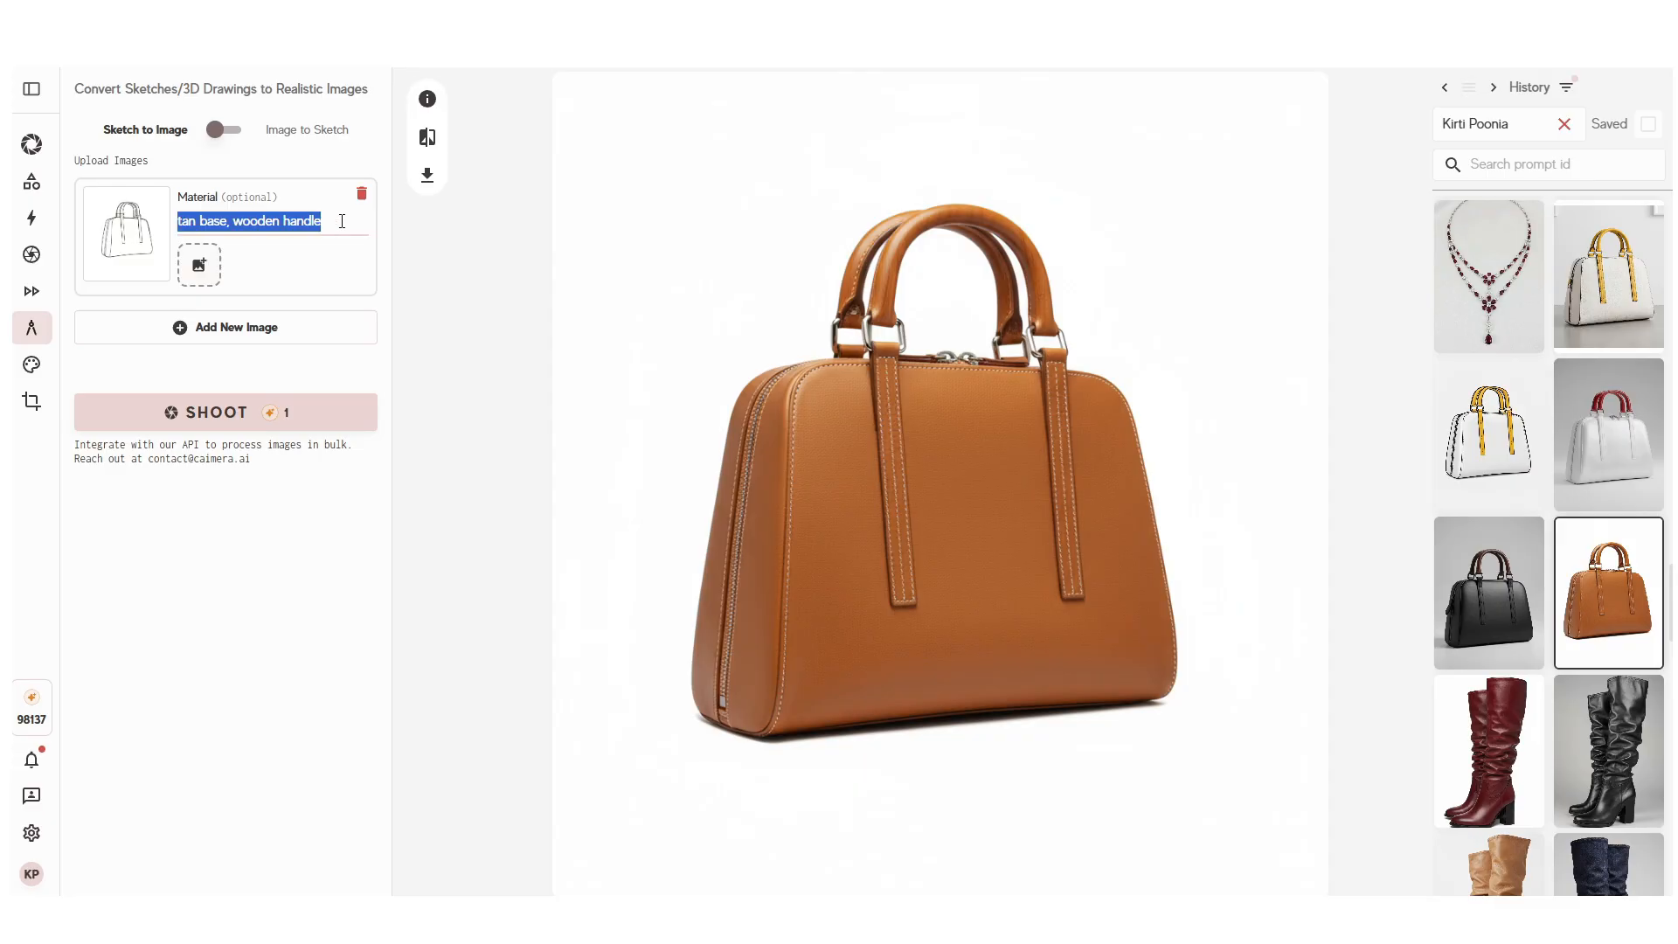
text(whi)
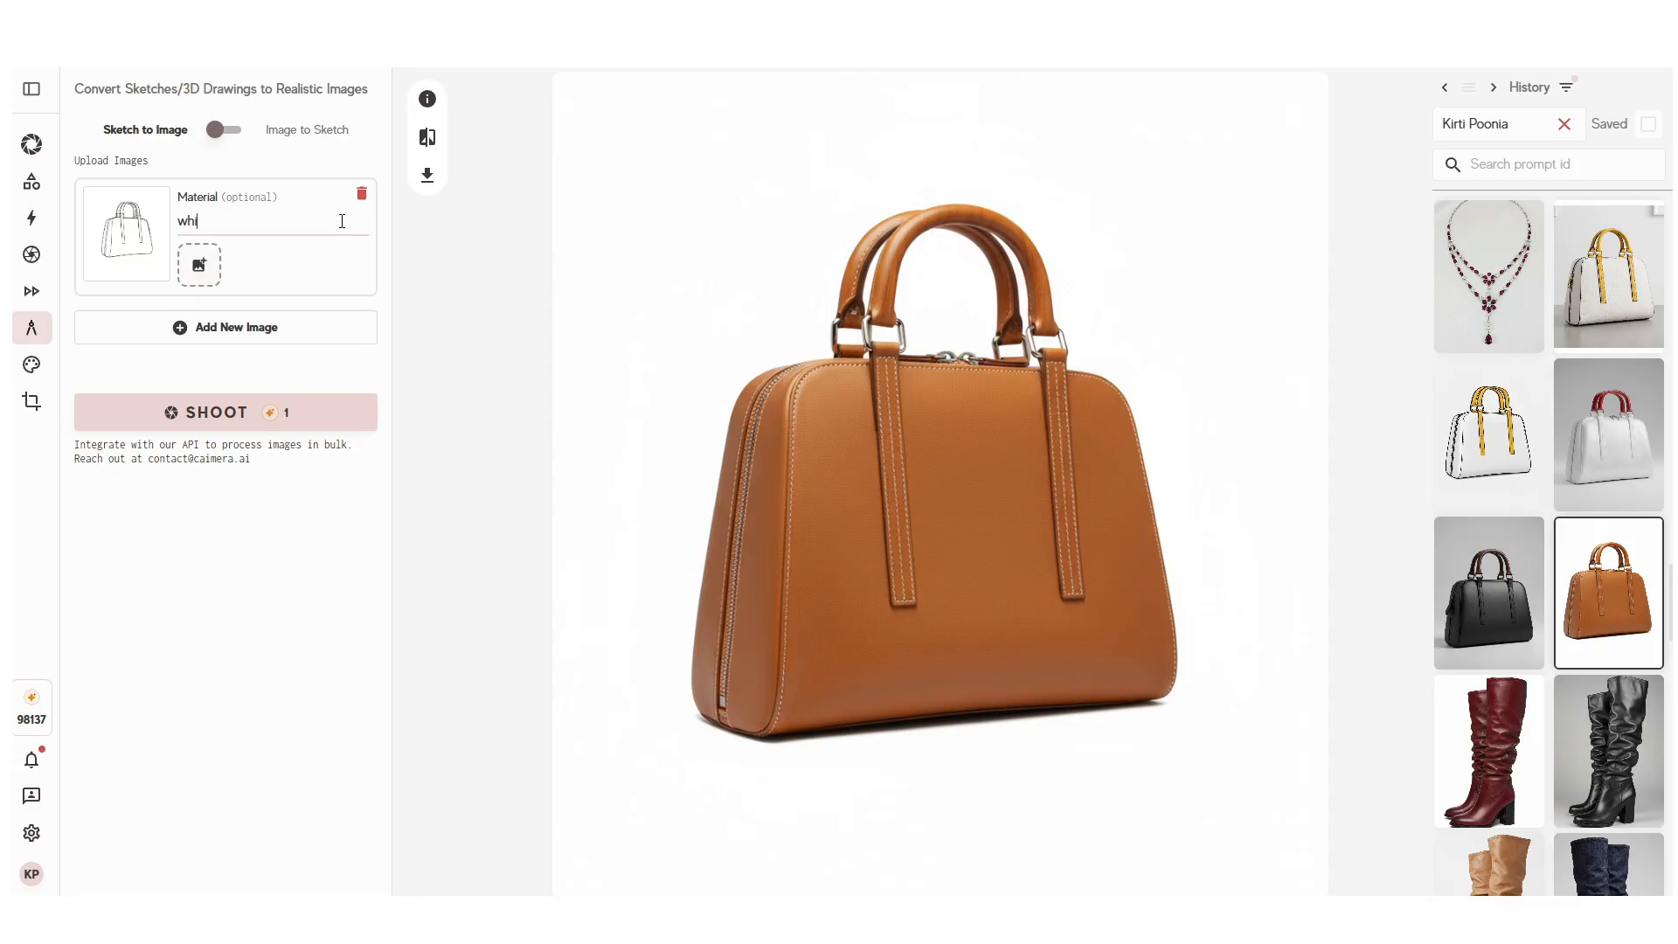
text(te base, golden zipper)
click(282, 422)
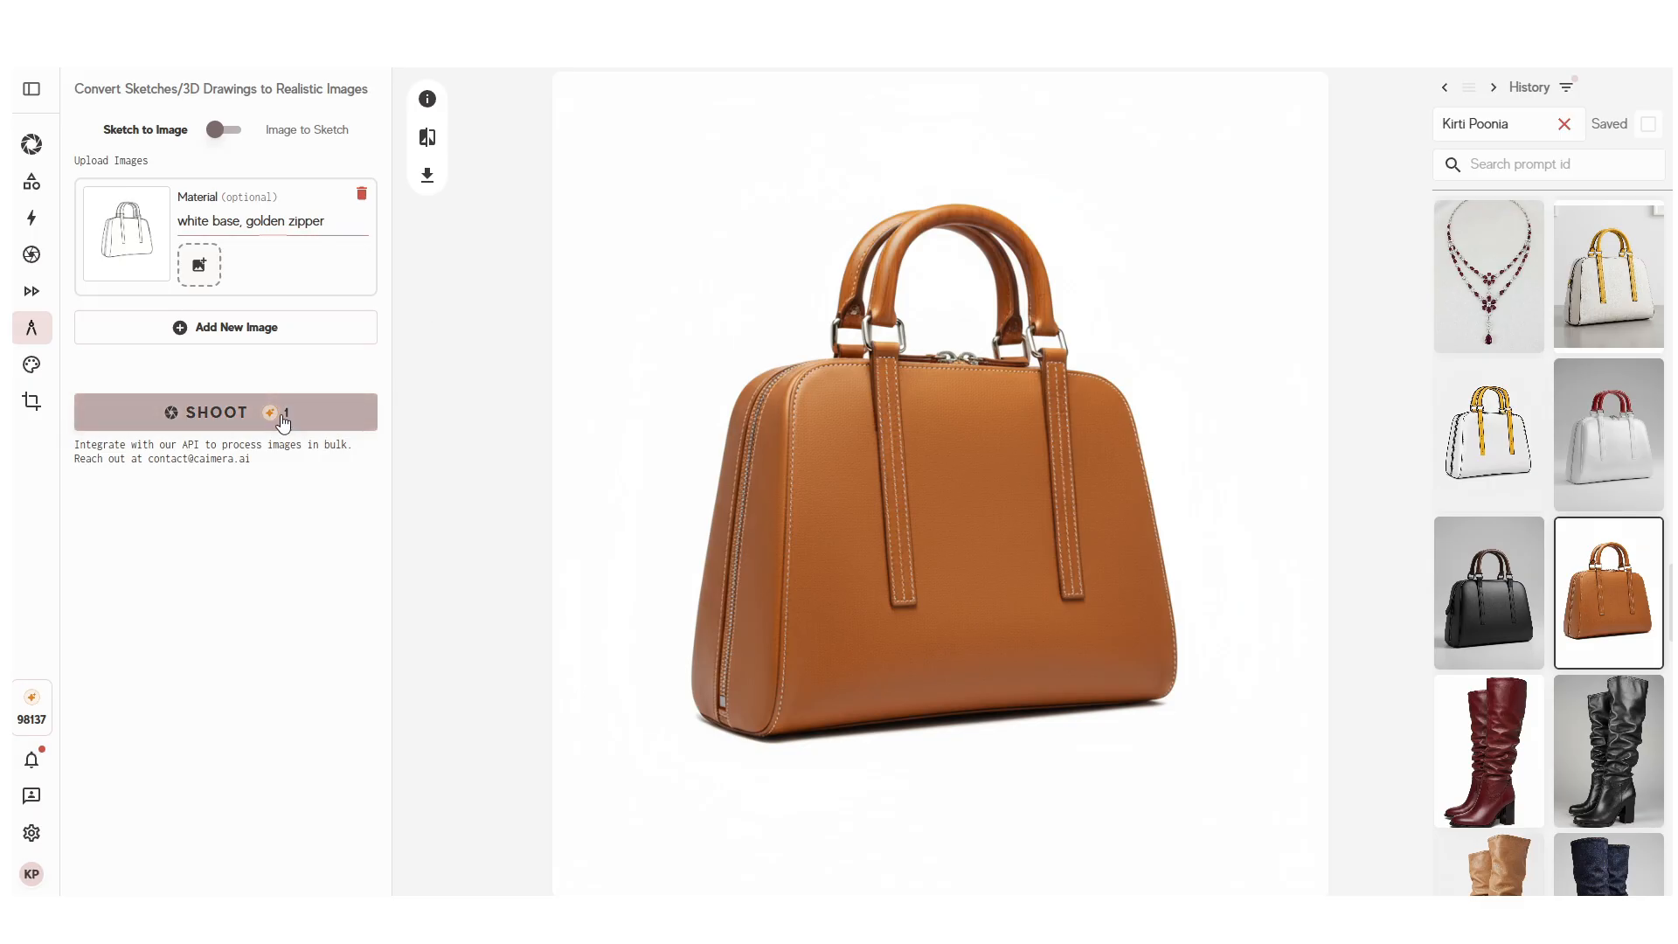
scroll(1488, 490, up, 5)
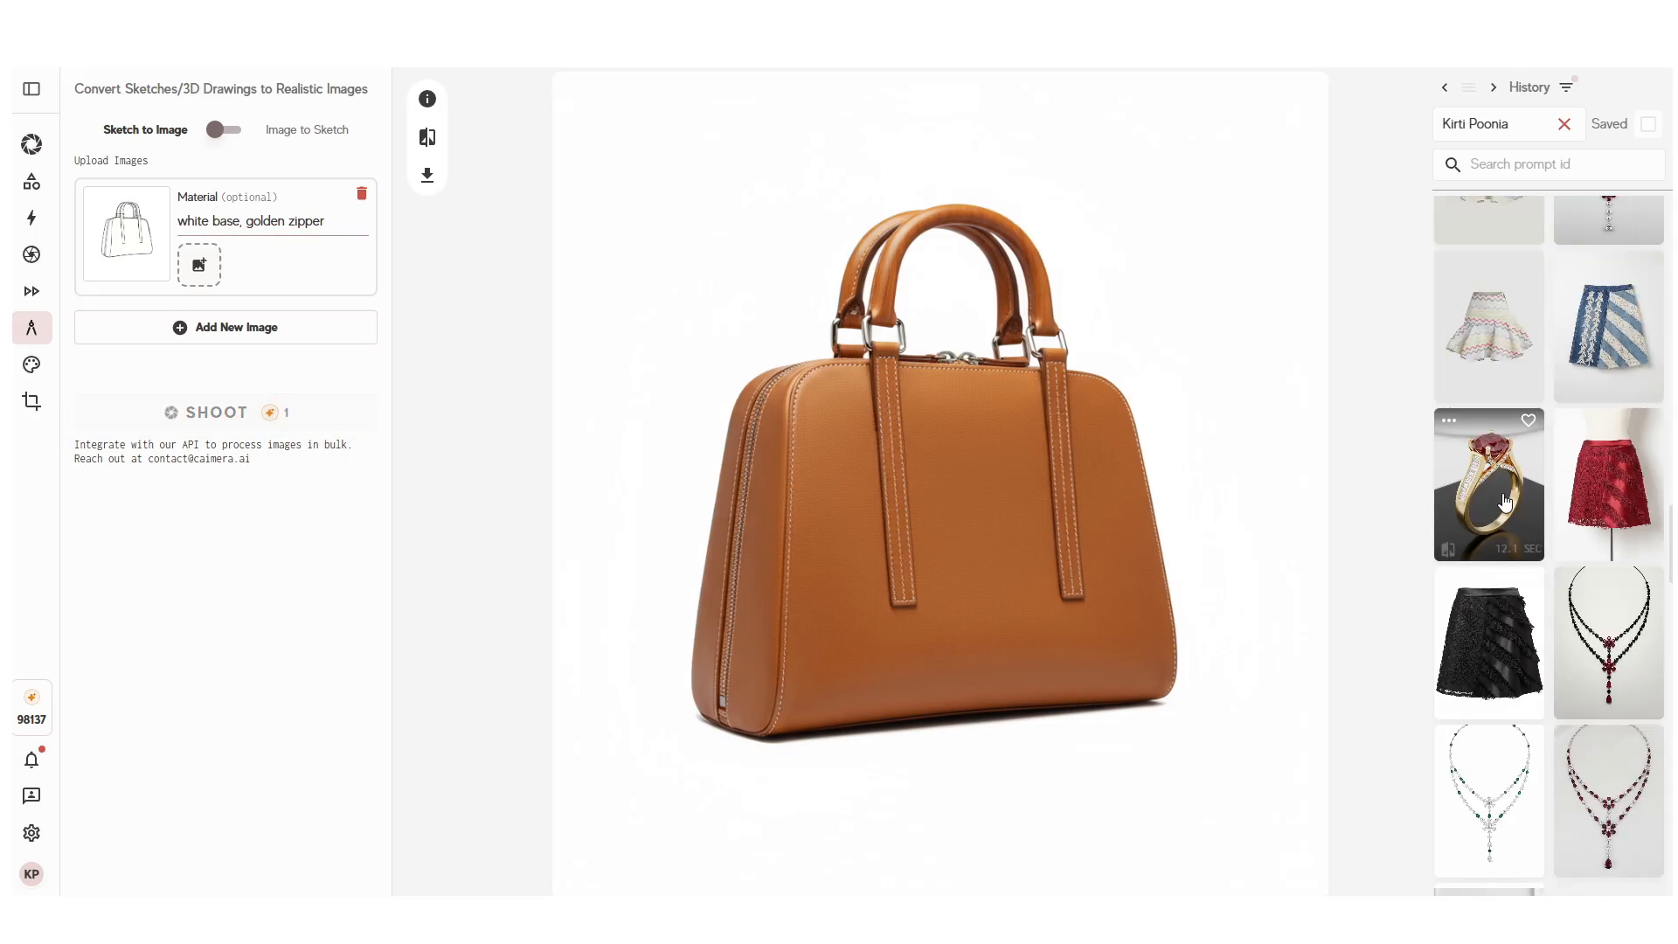
scroll(1505, 501, up, 10)
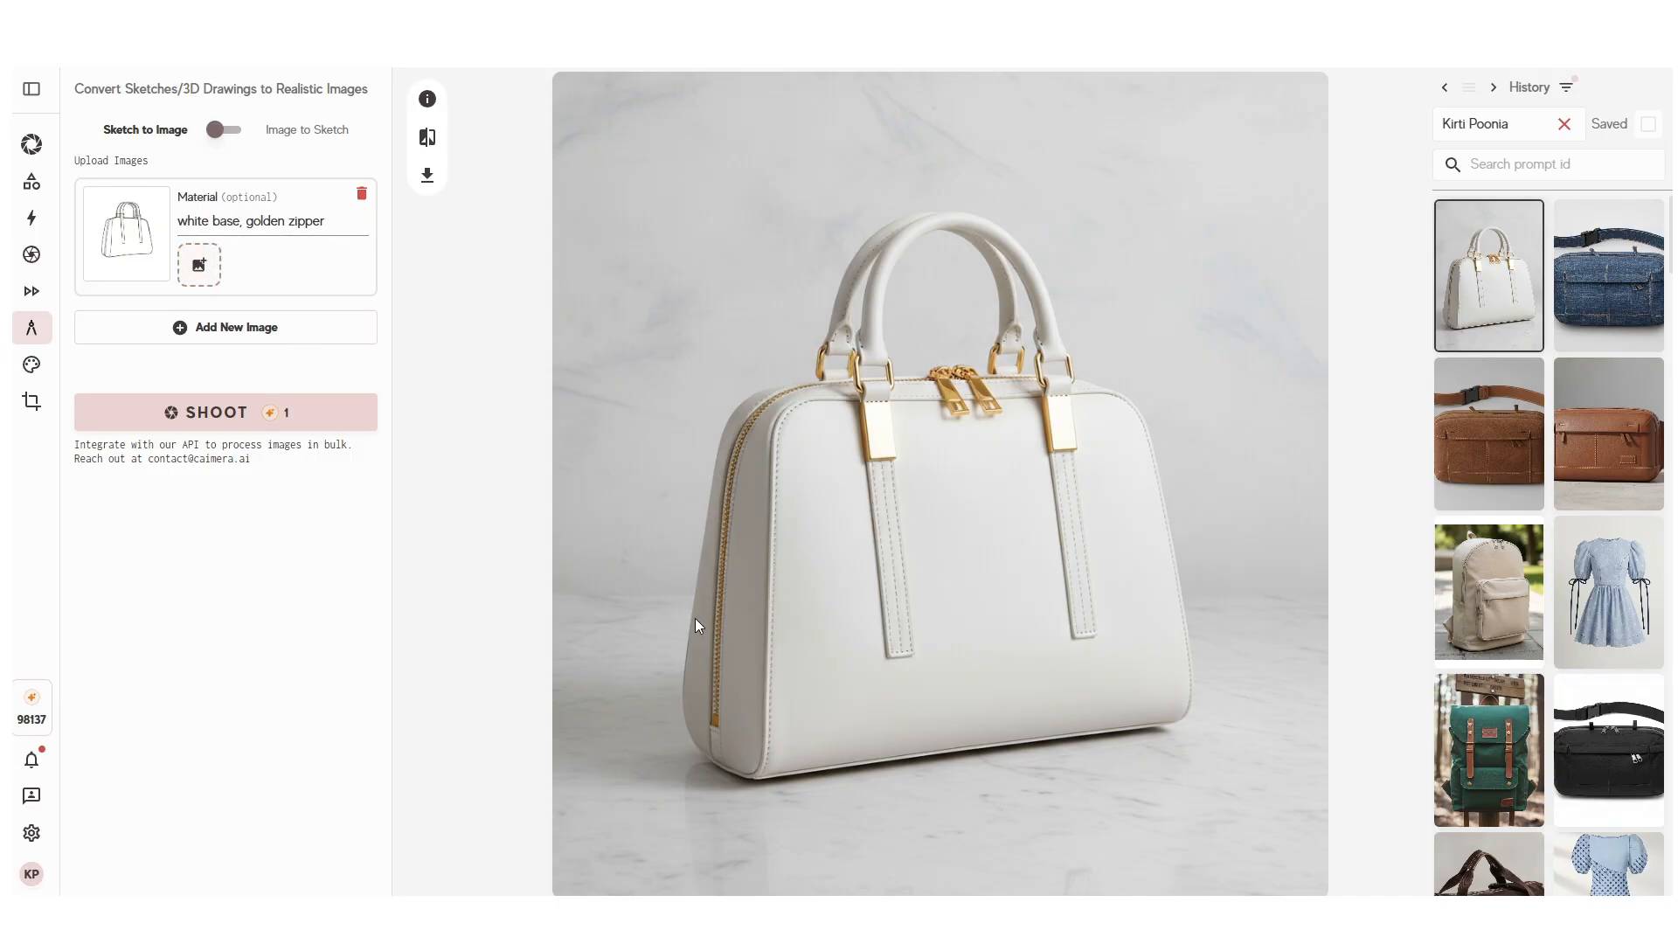
Step: Swap the handbag sketch for the duffel bag sketch and generate it with the material "black base, white handle, silver zipper"
mouse_move(1475, 534)
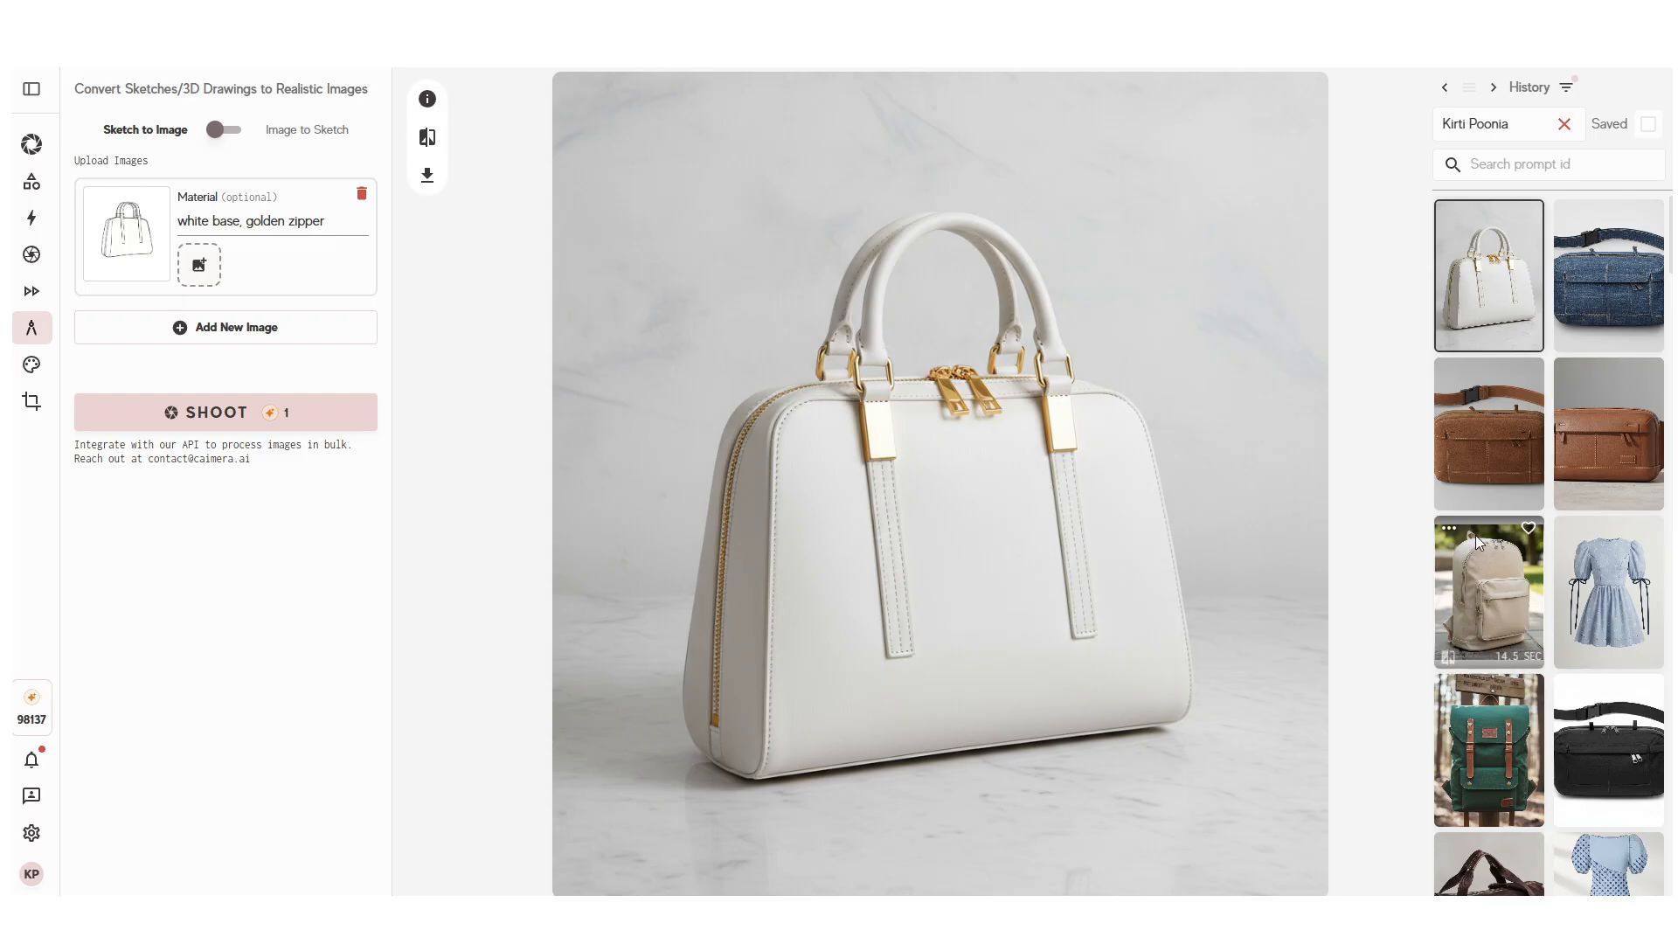
click(363, 197)
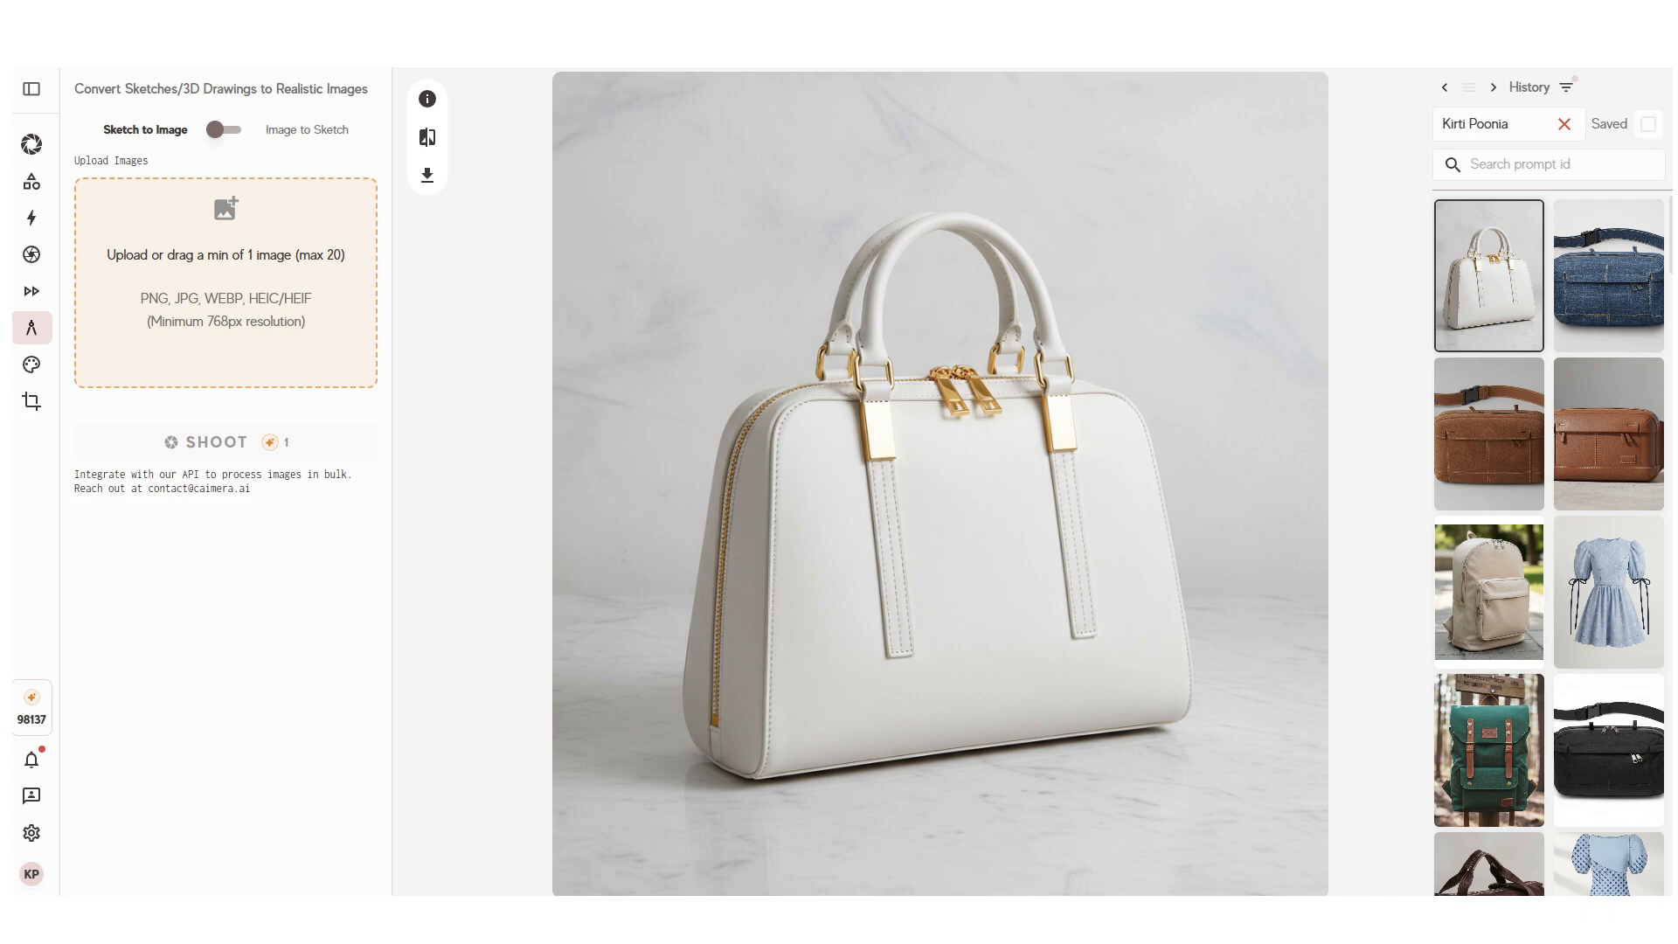
mouse_move(381, 219)
mouse_down()
mouse_move(270, 229)
mouse_move(230, 252)
mouse_up()
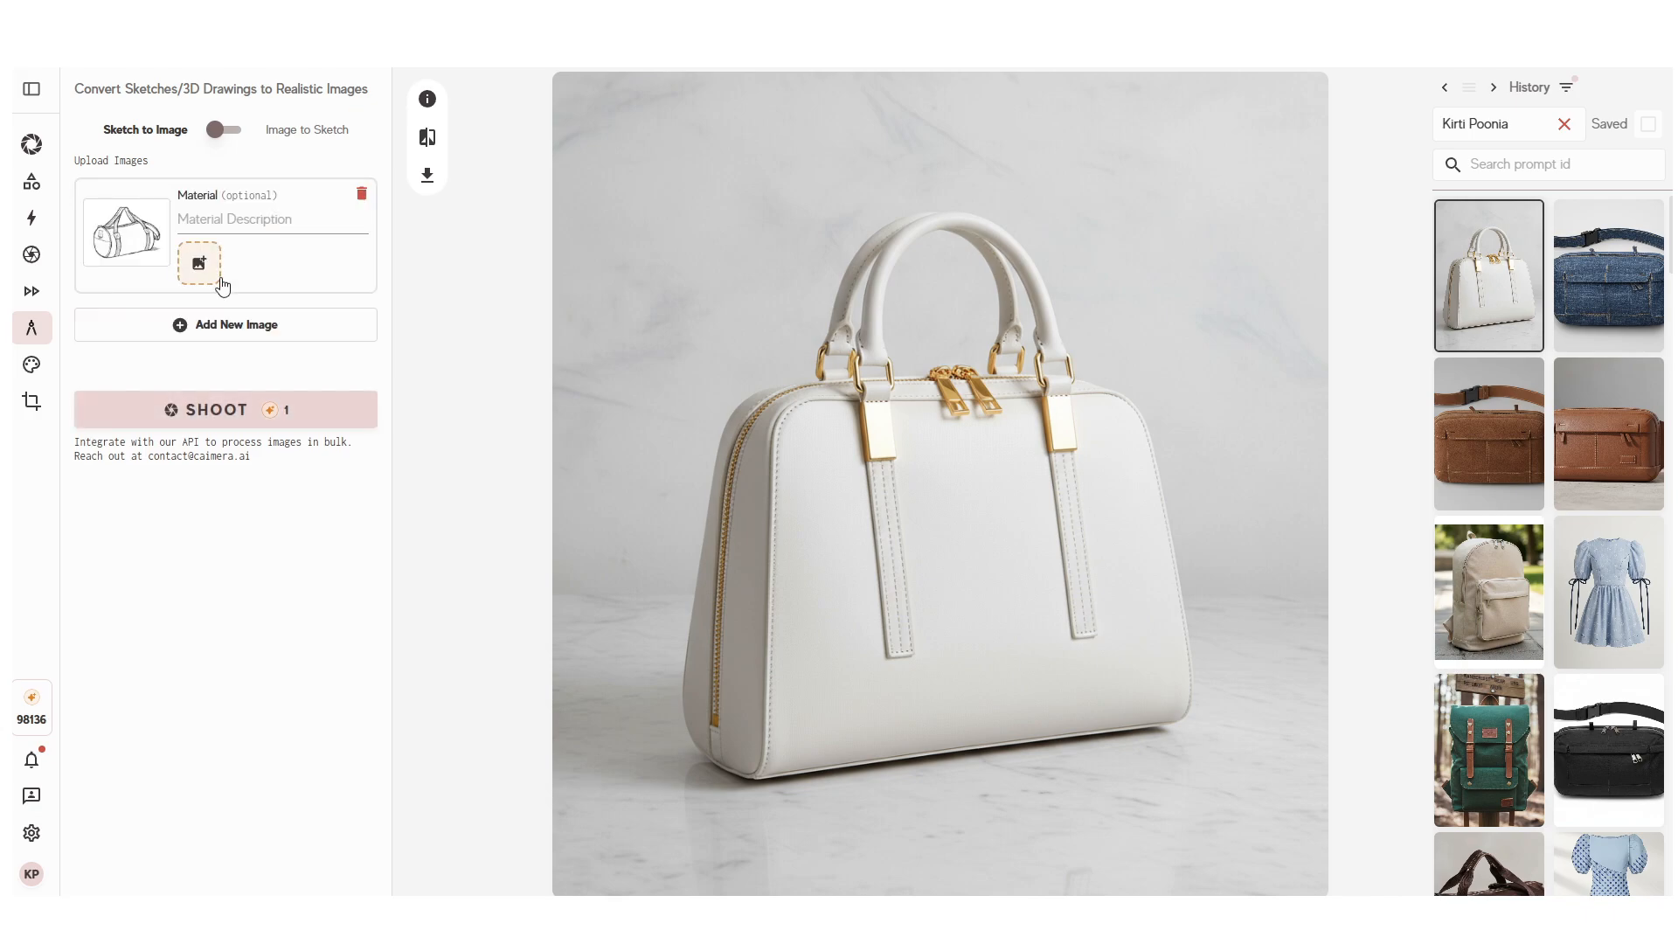
click(216, 217)
text(b)
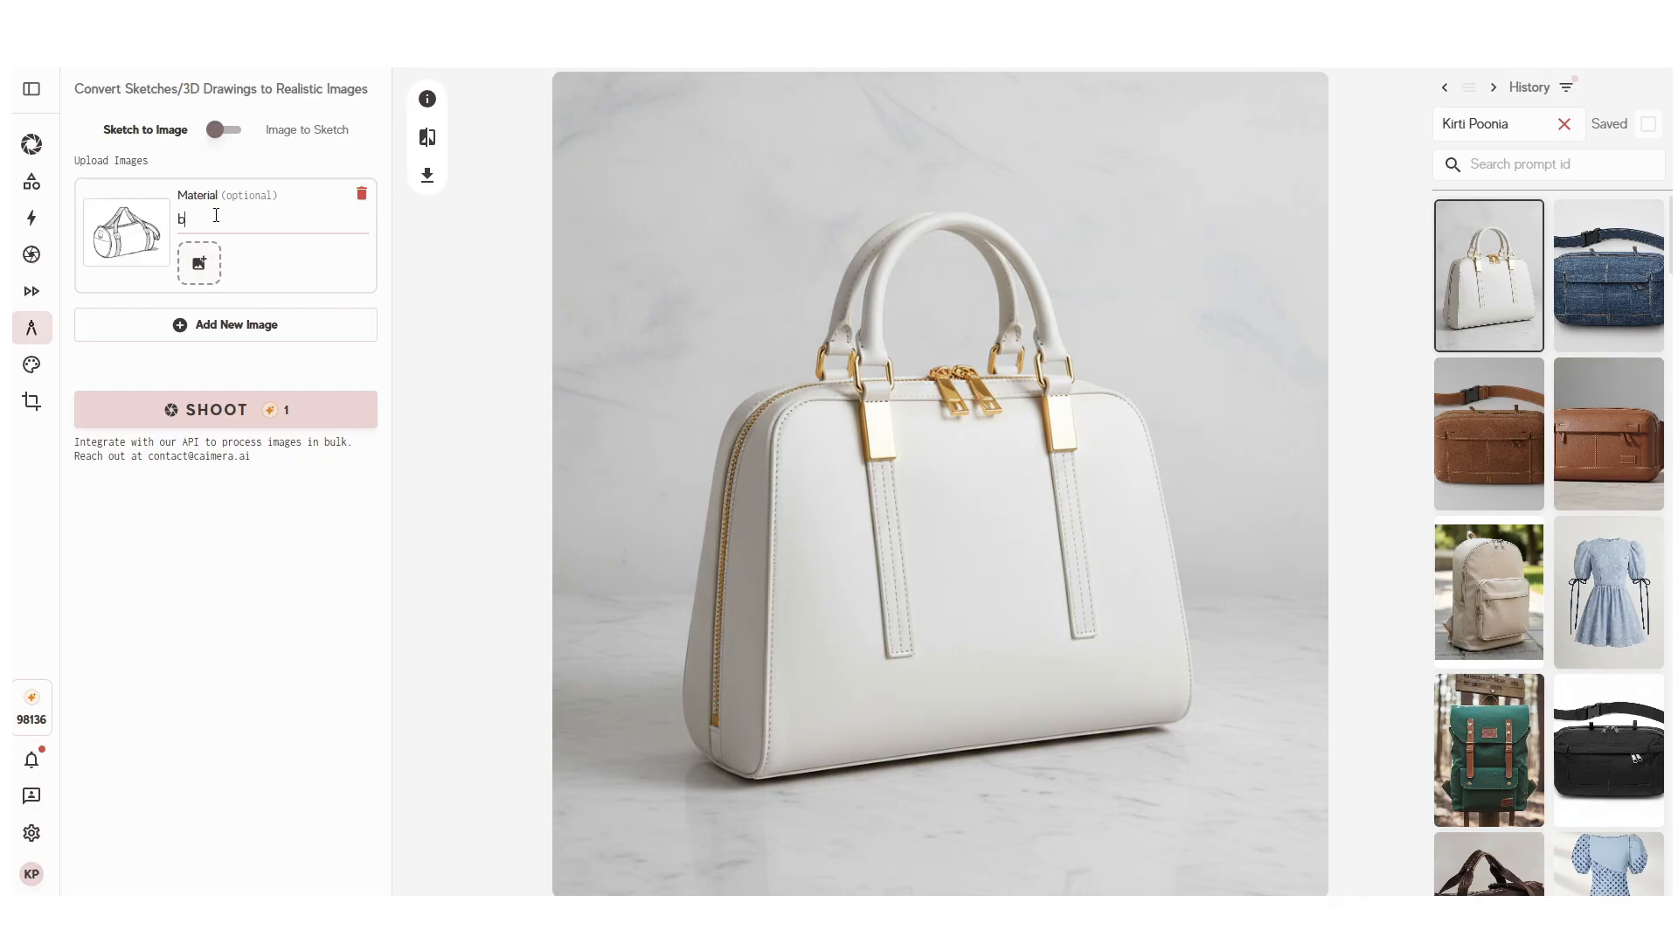
text(lack base, white handle, silver z)
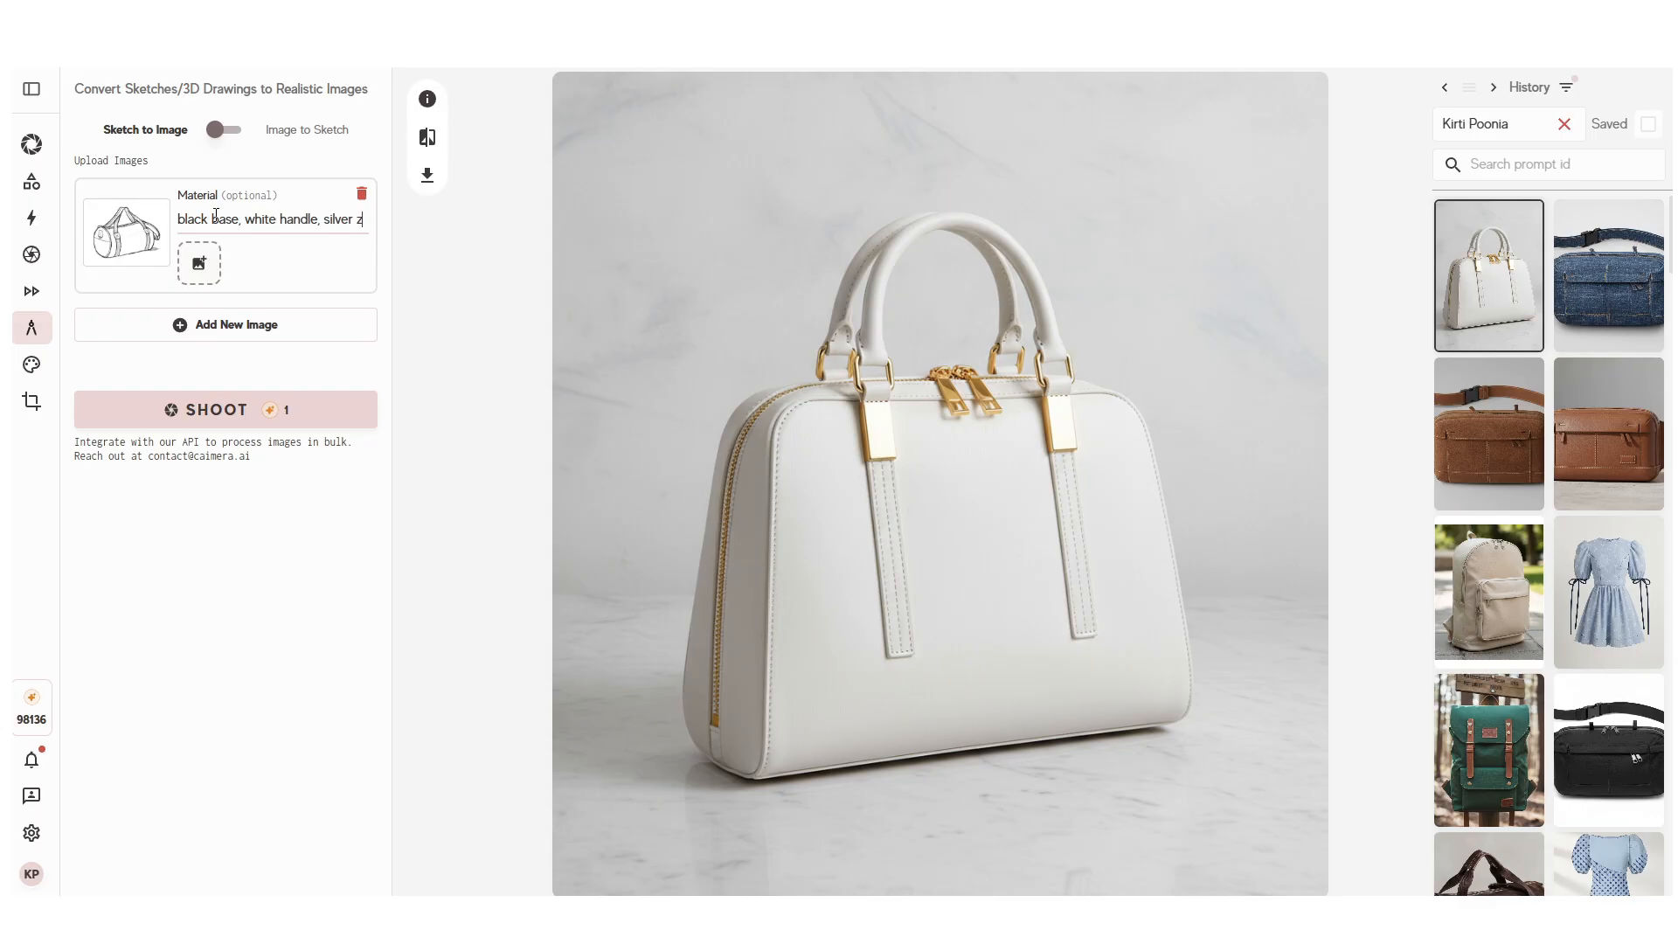
text(ipper)
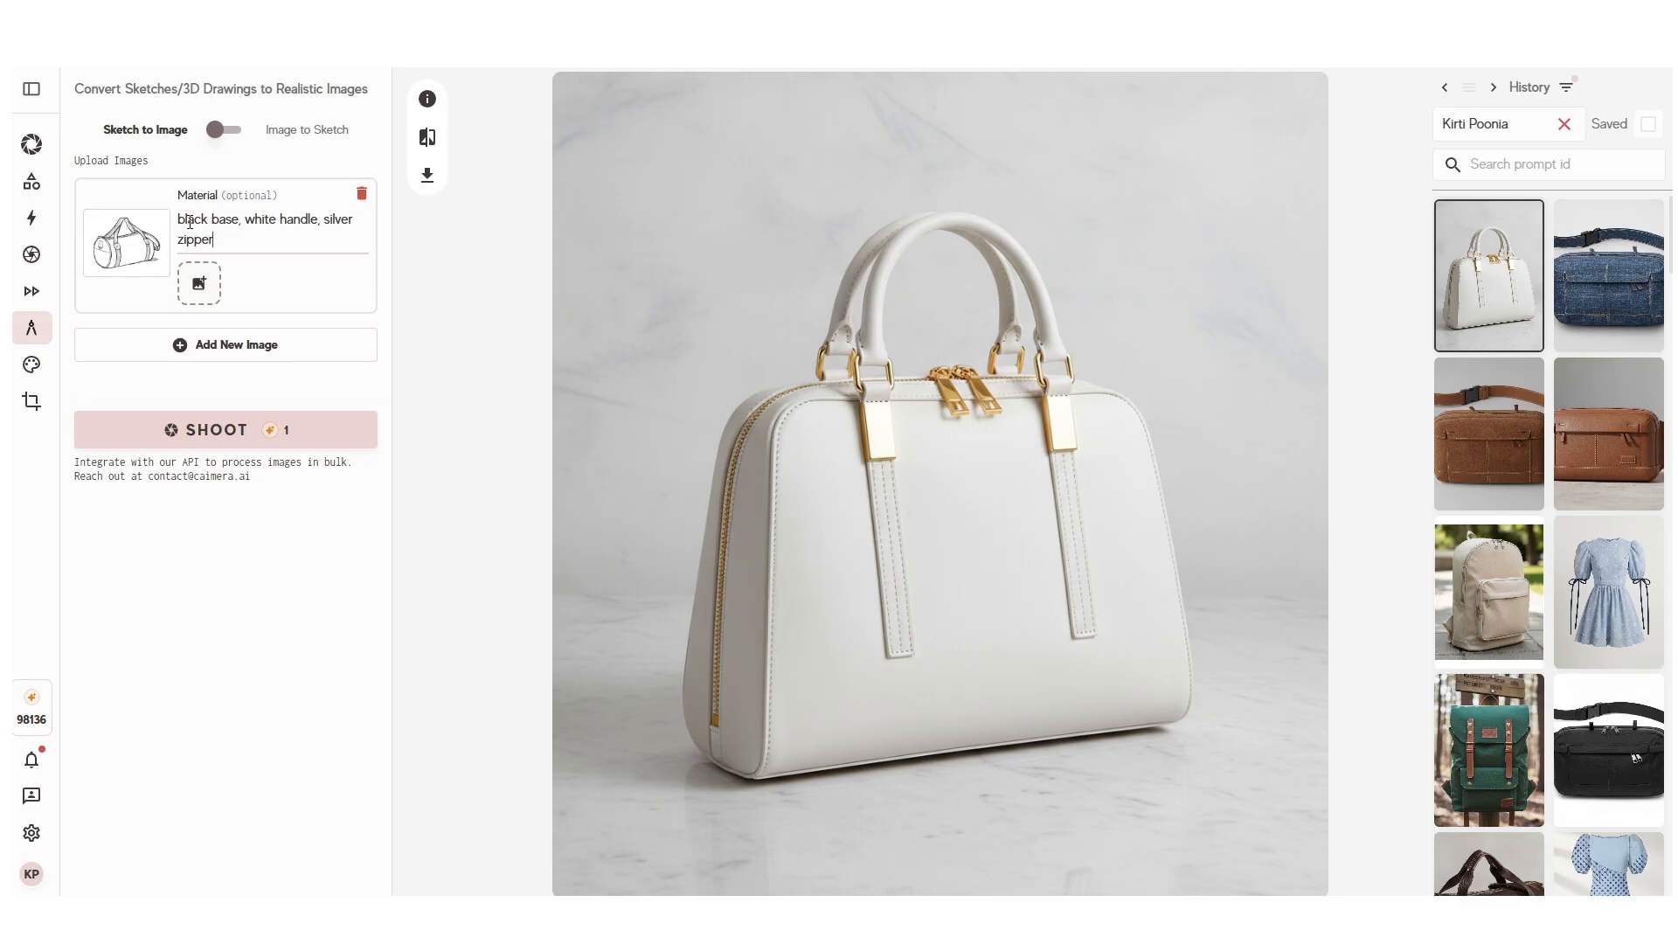
click(254, 220)
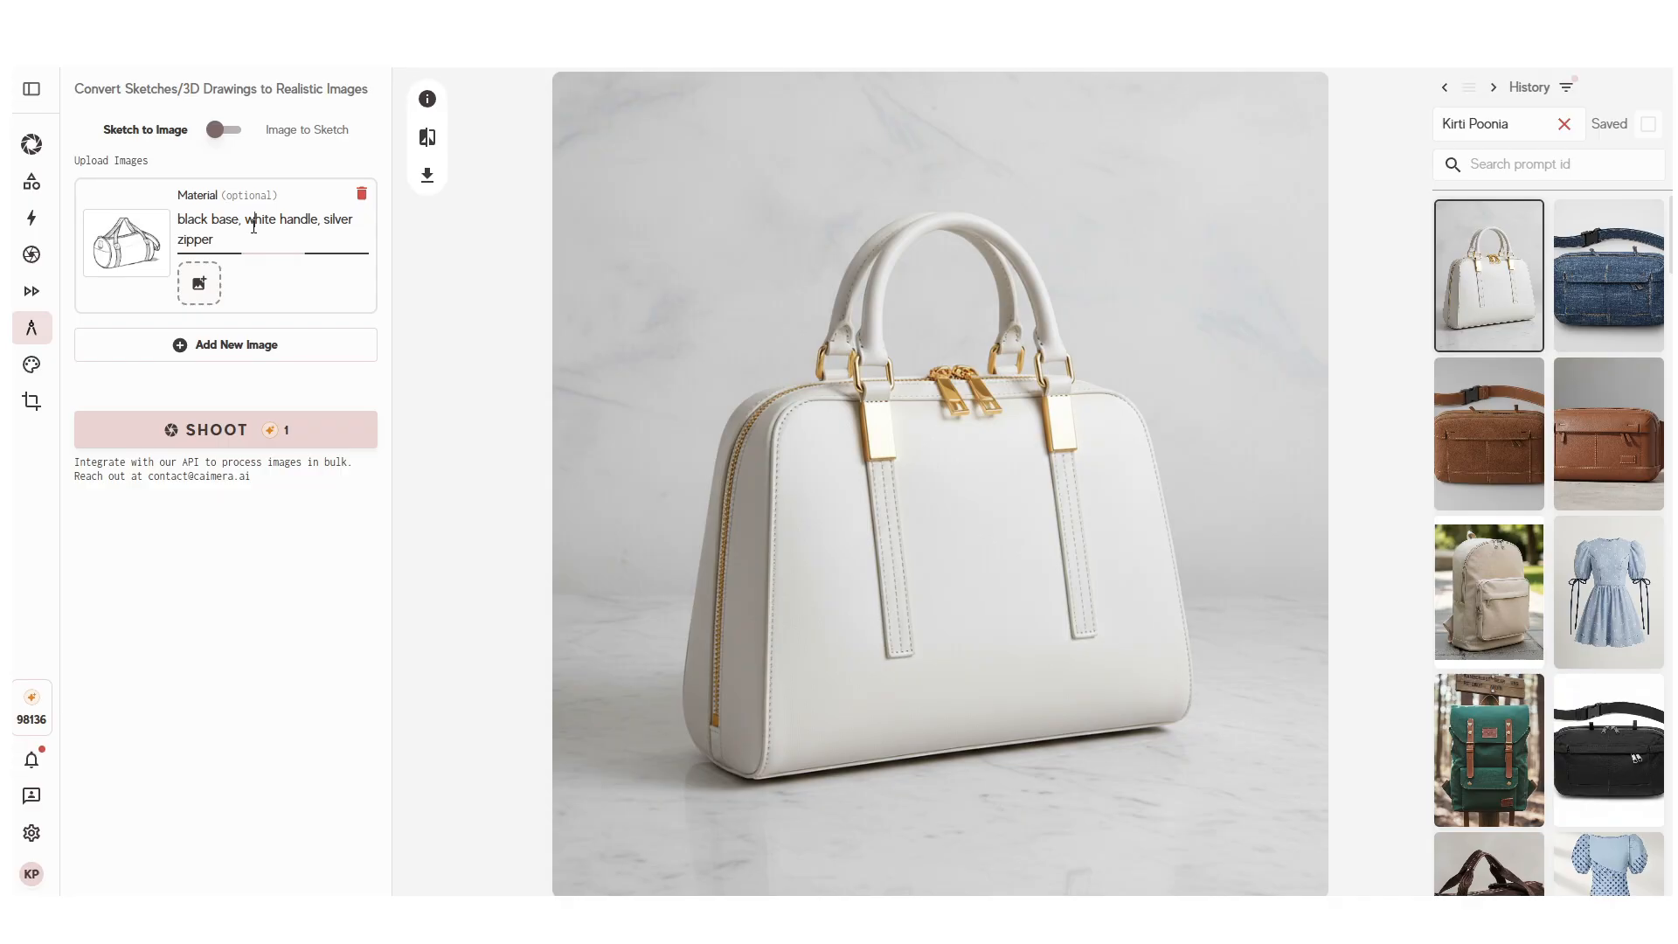
click(284, 446)
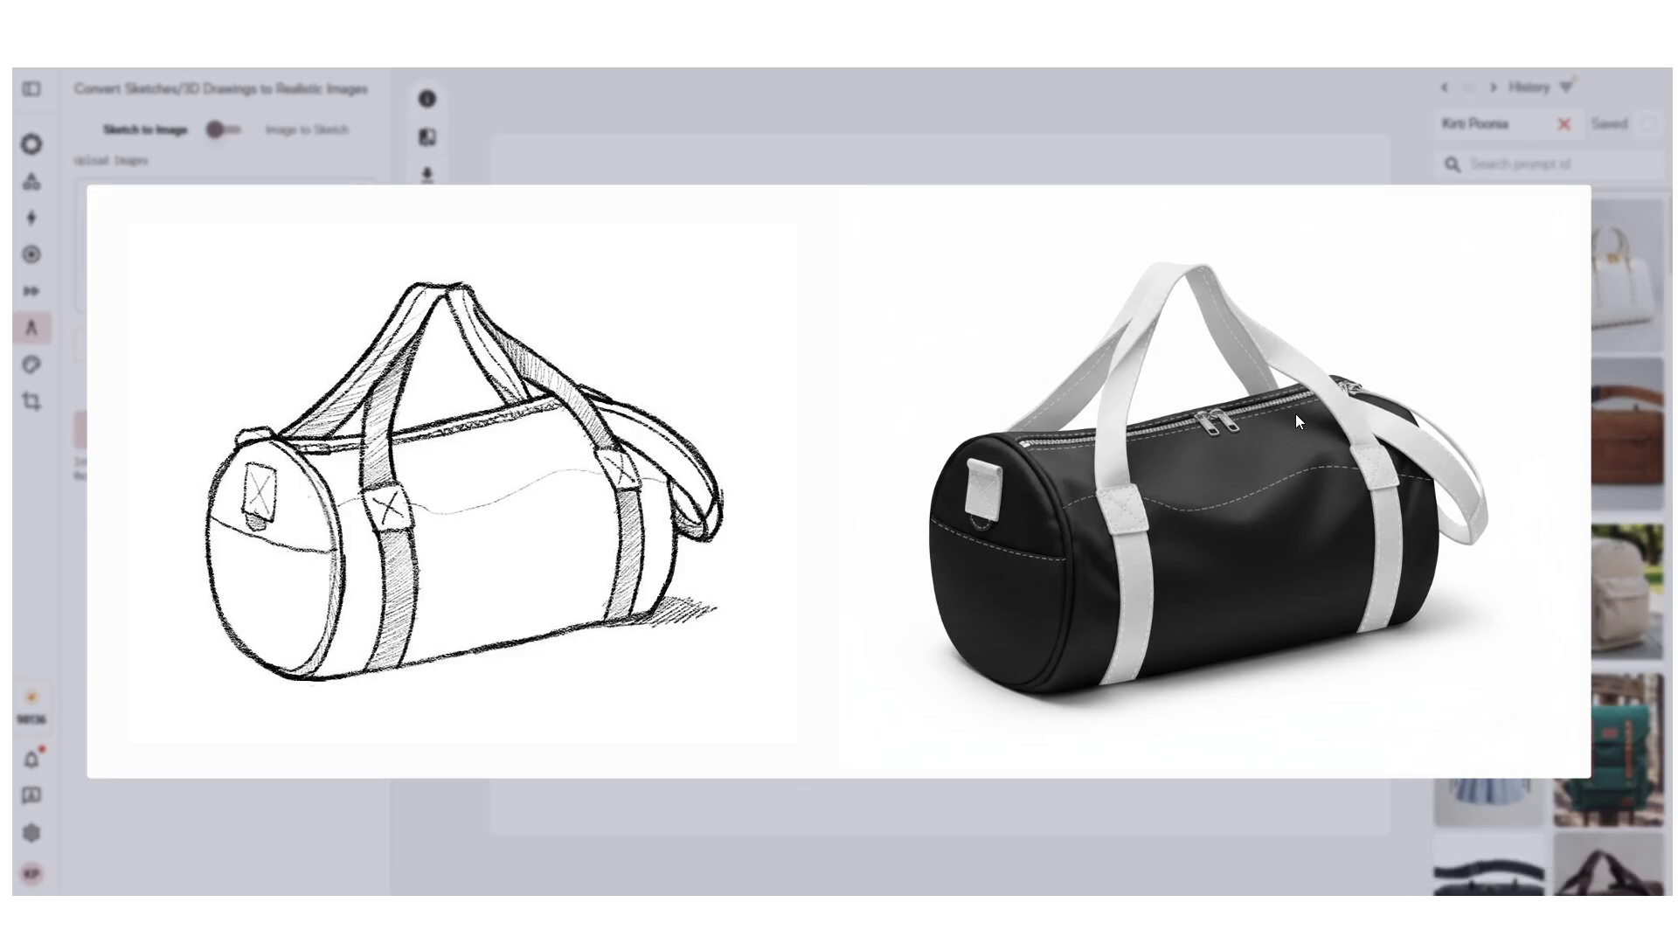
click(1648, 339)
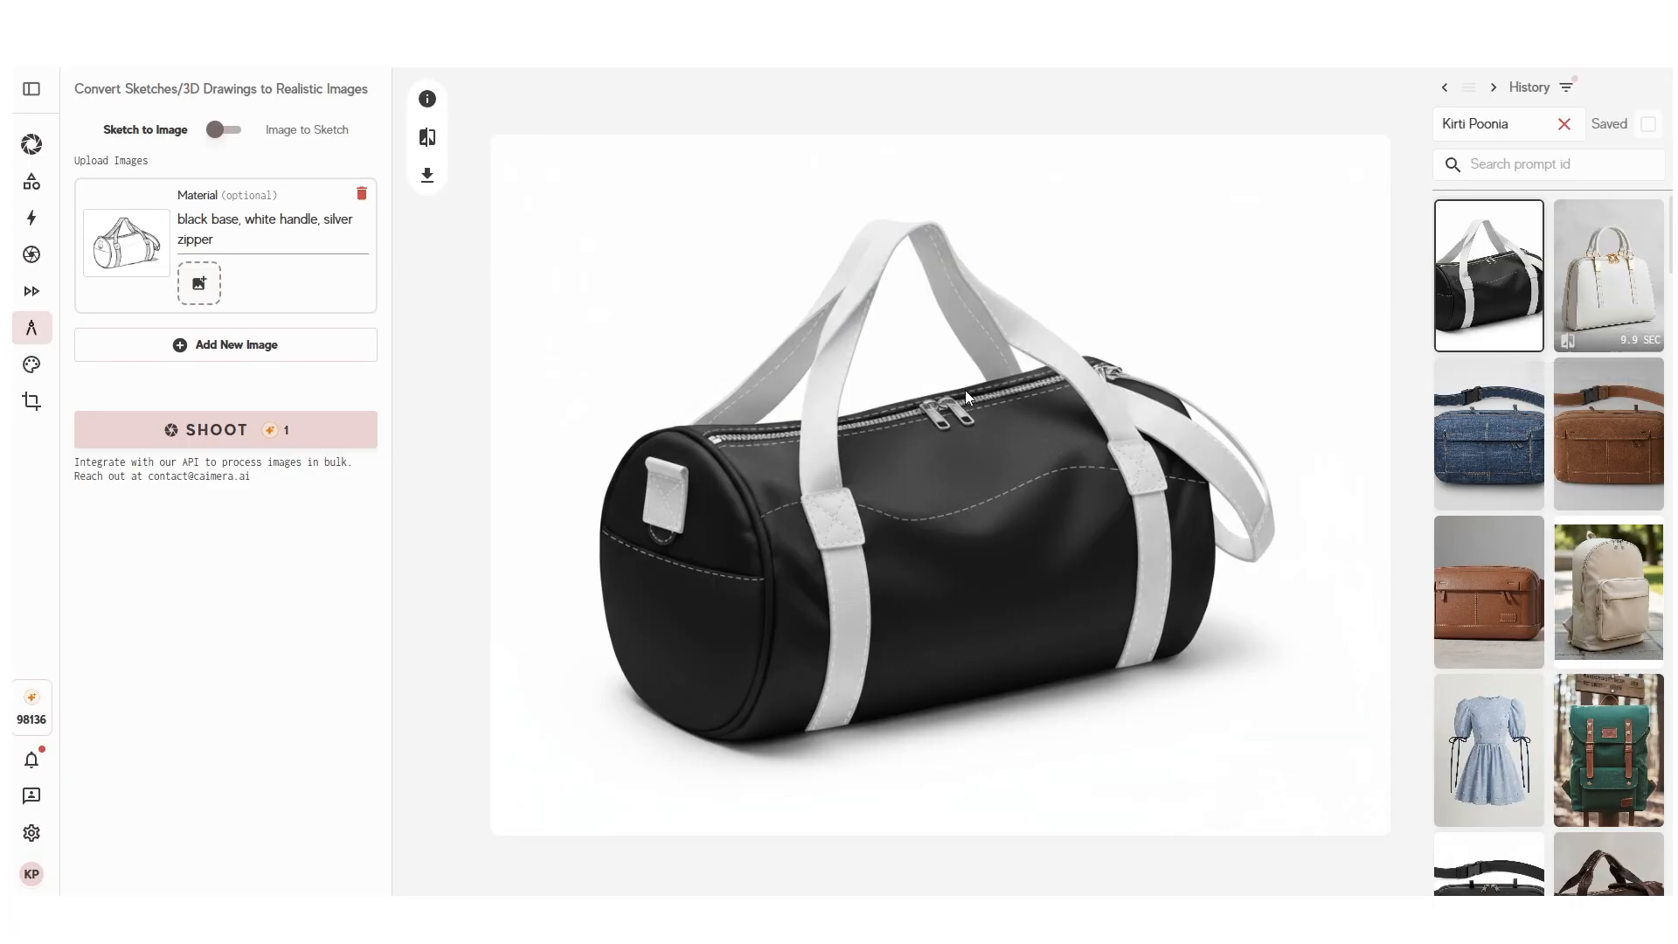
Step: Reopen the white handbag result, change its material to "green canvas base, golden zipper", and generate a new version
click(1614, 300)
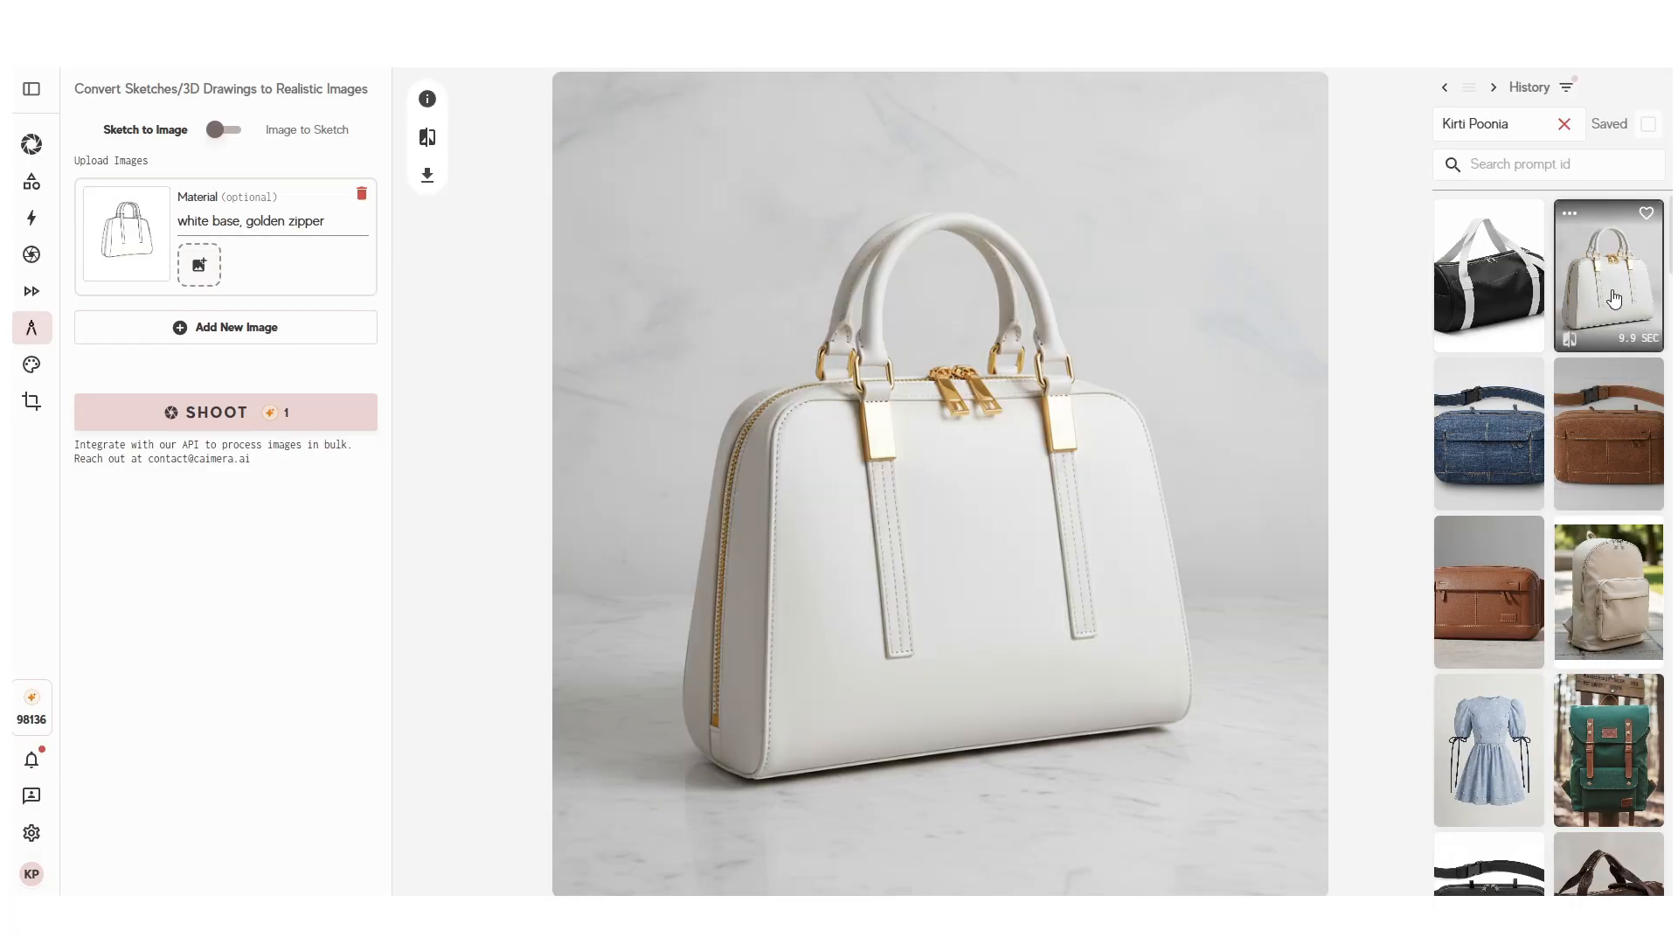
double_click(234, 222)
click(233, 222)
click(210, 221)
text(canvas)
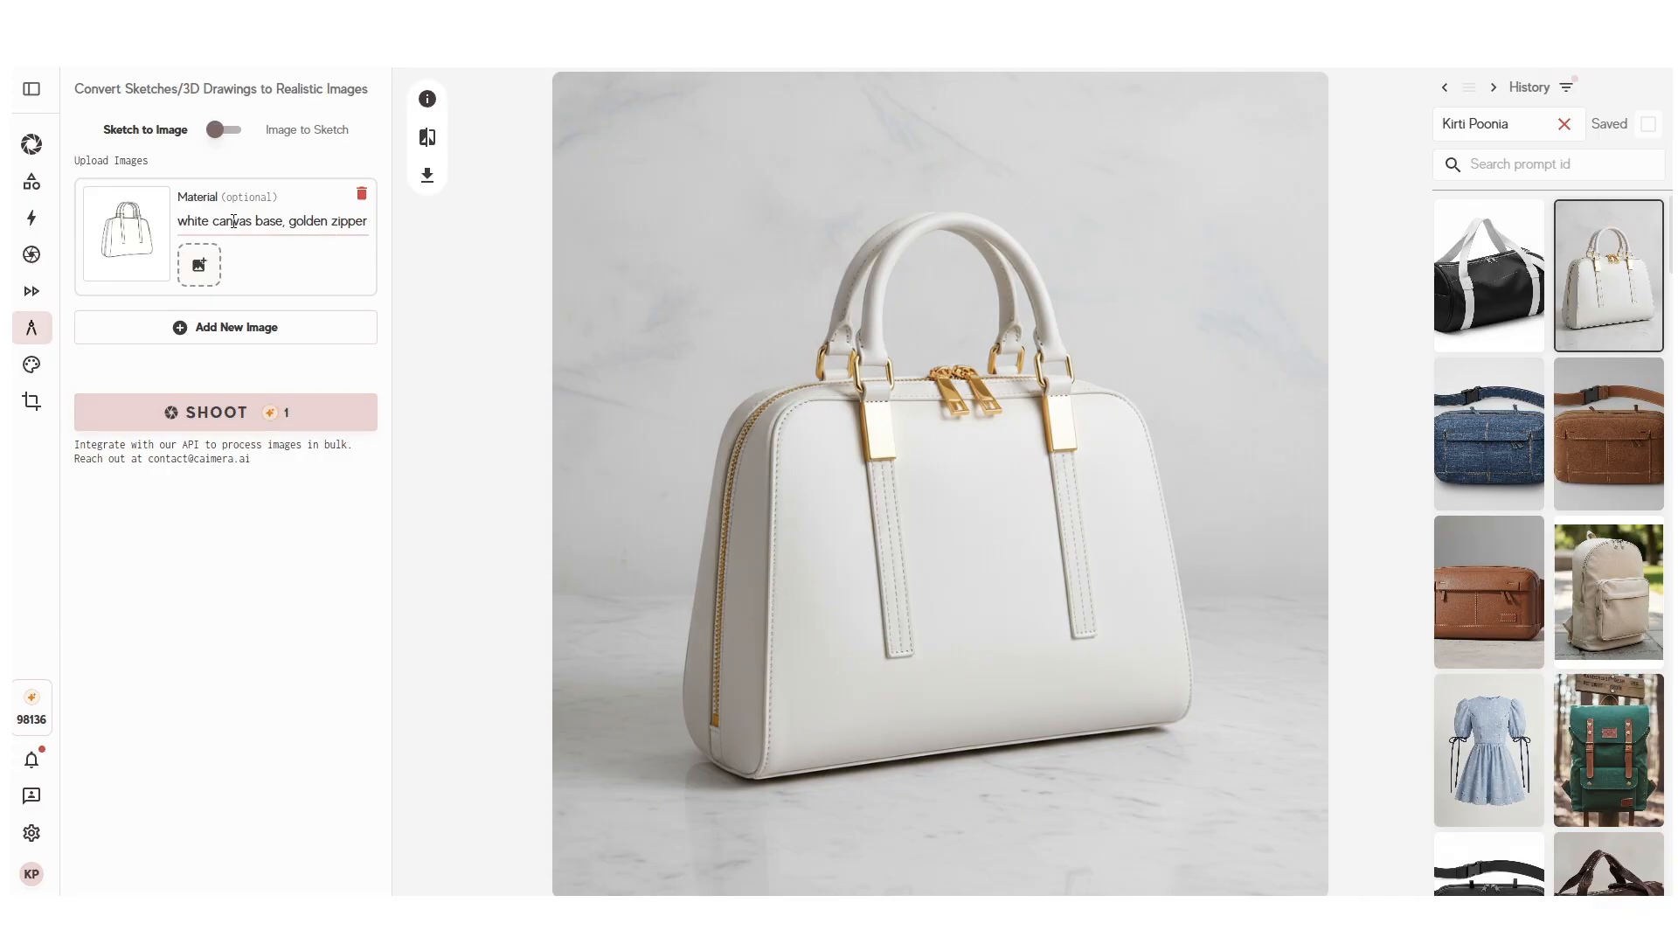
drag(209, 221, 168, 223)
text(green)
click(328, 412)
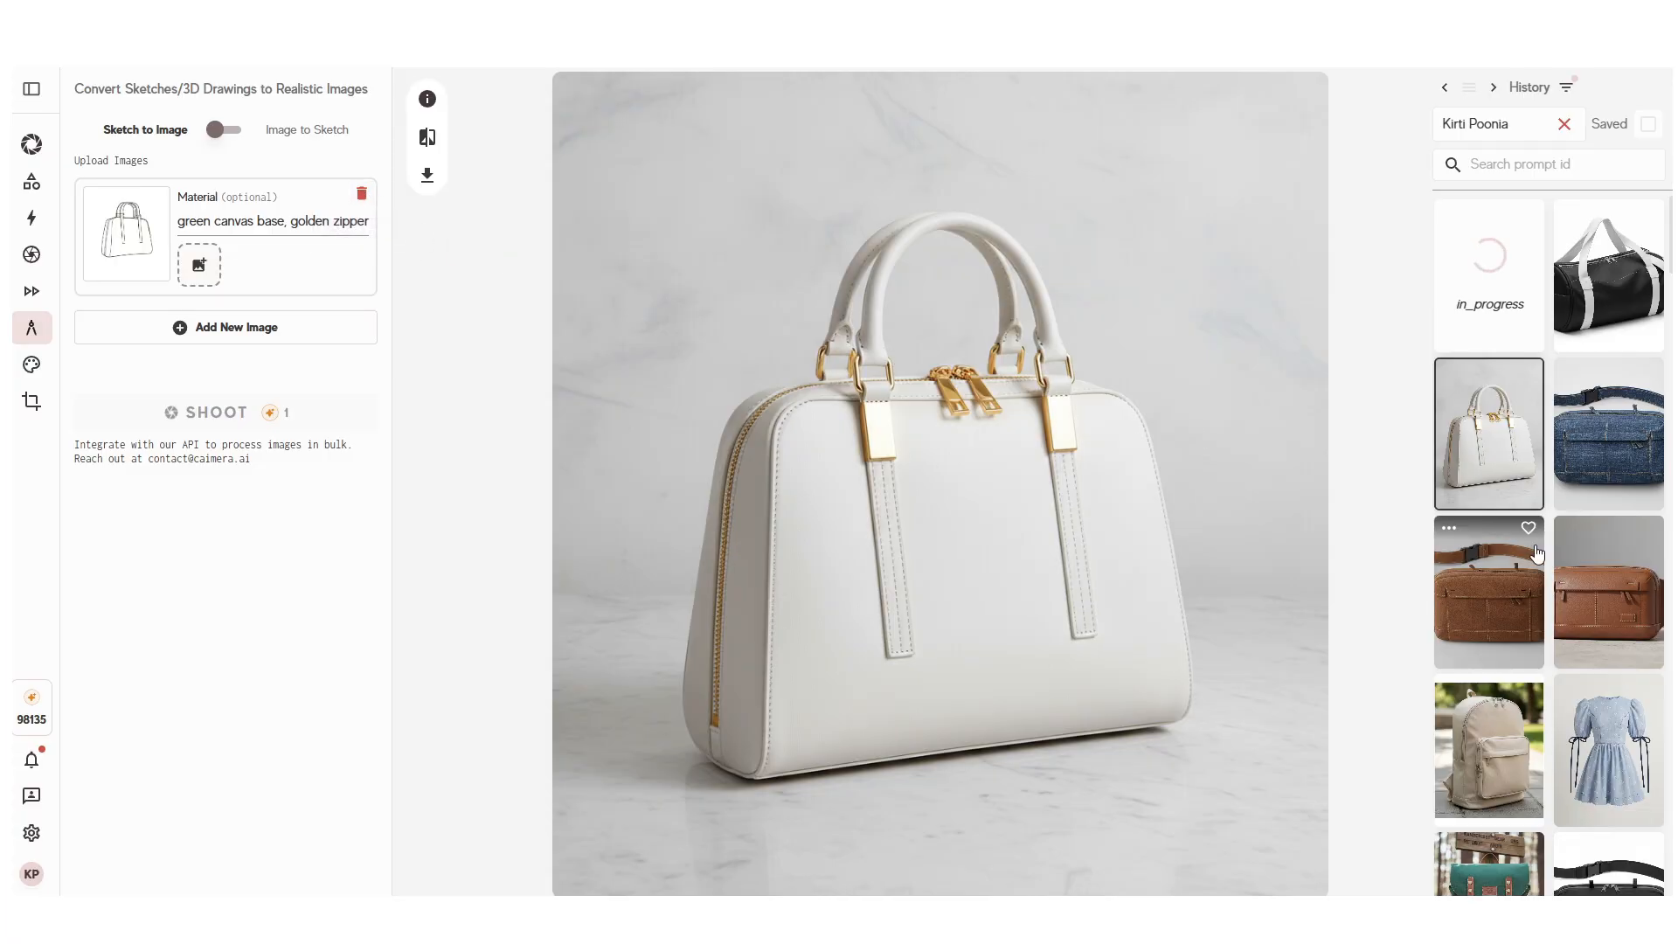
scroll(1549, 549, down, 5)
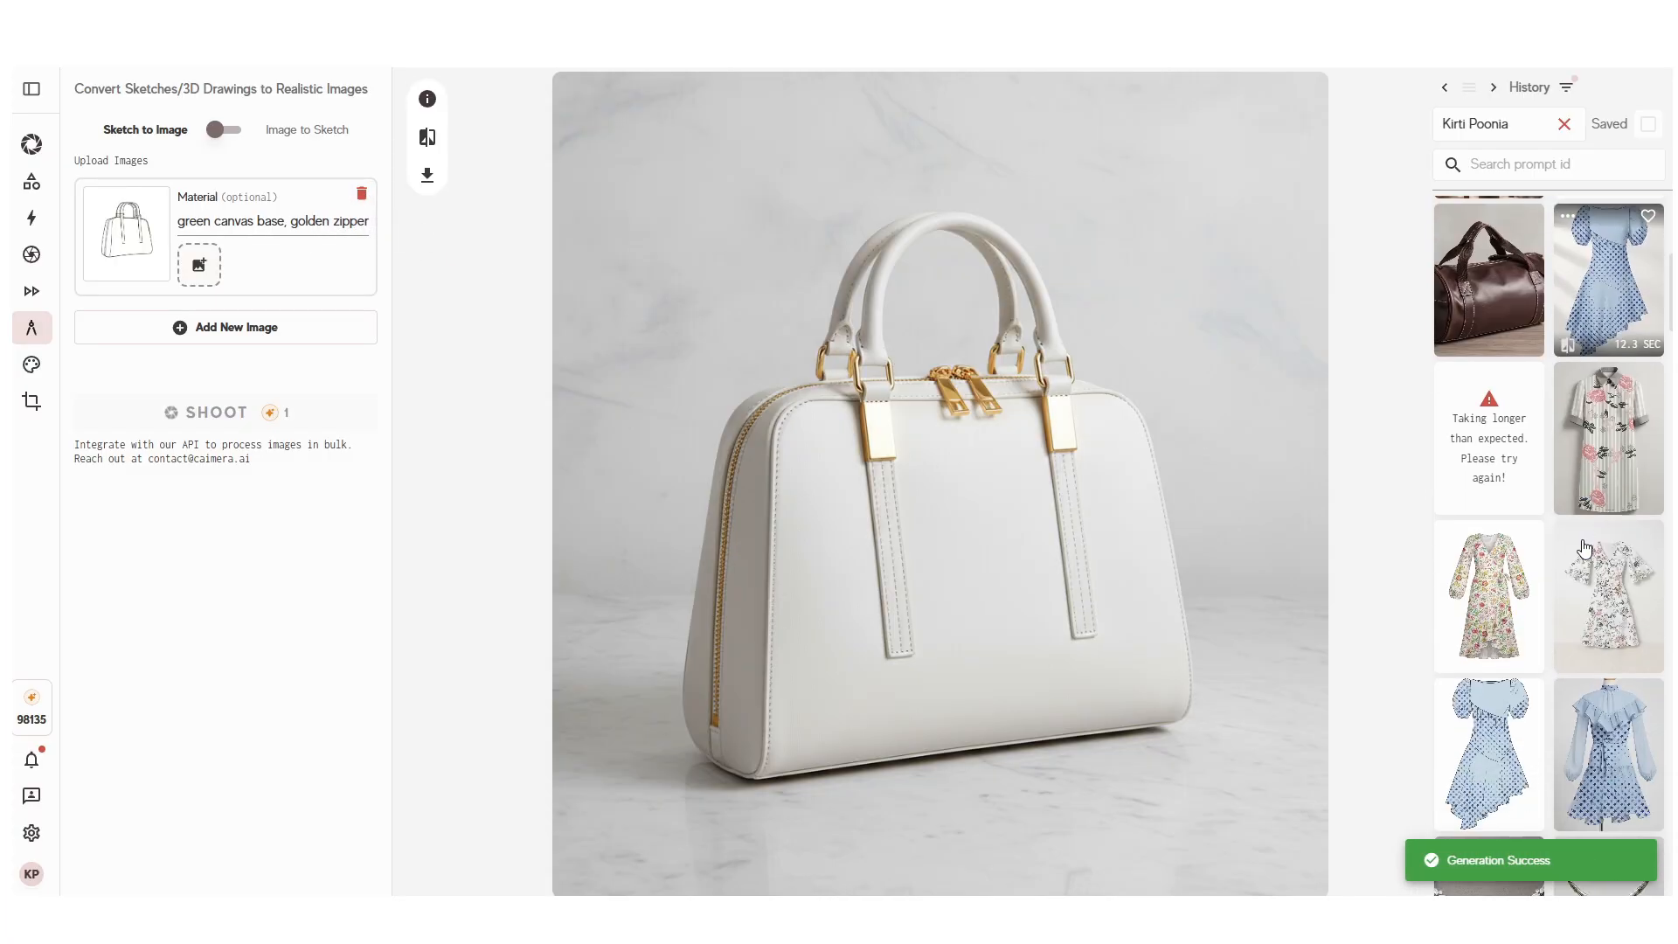
scroll(1571, 560, up, 5)
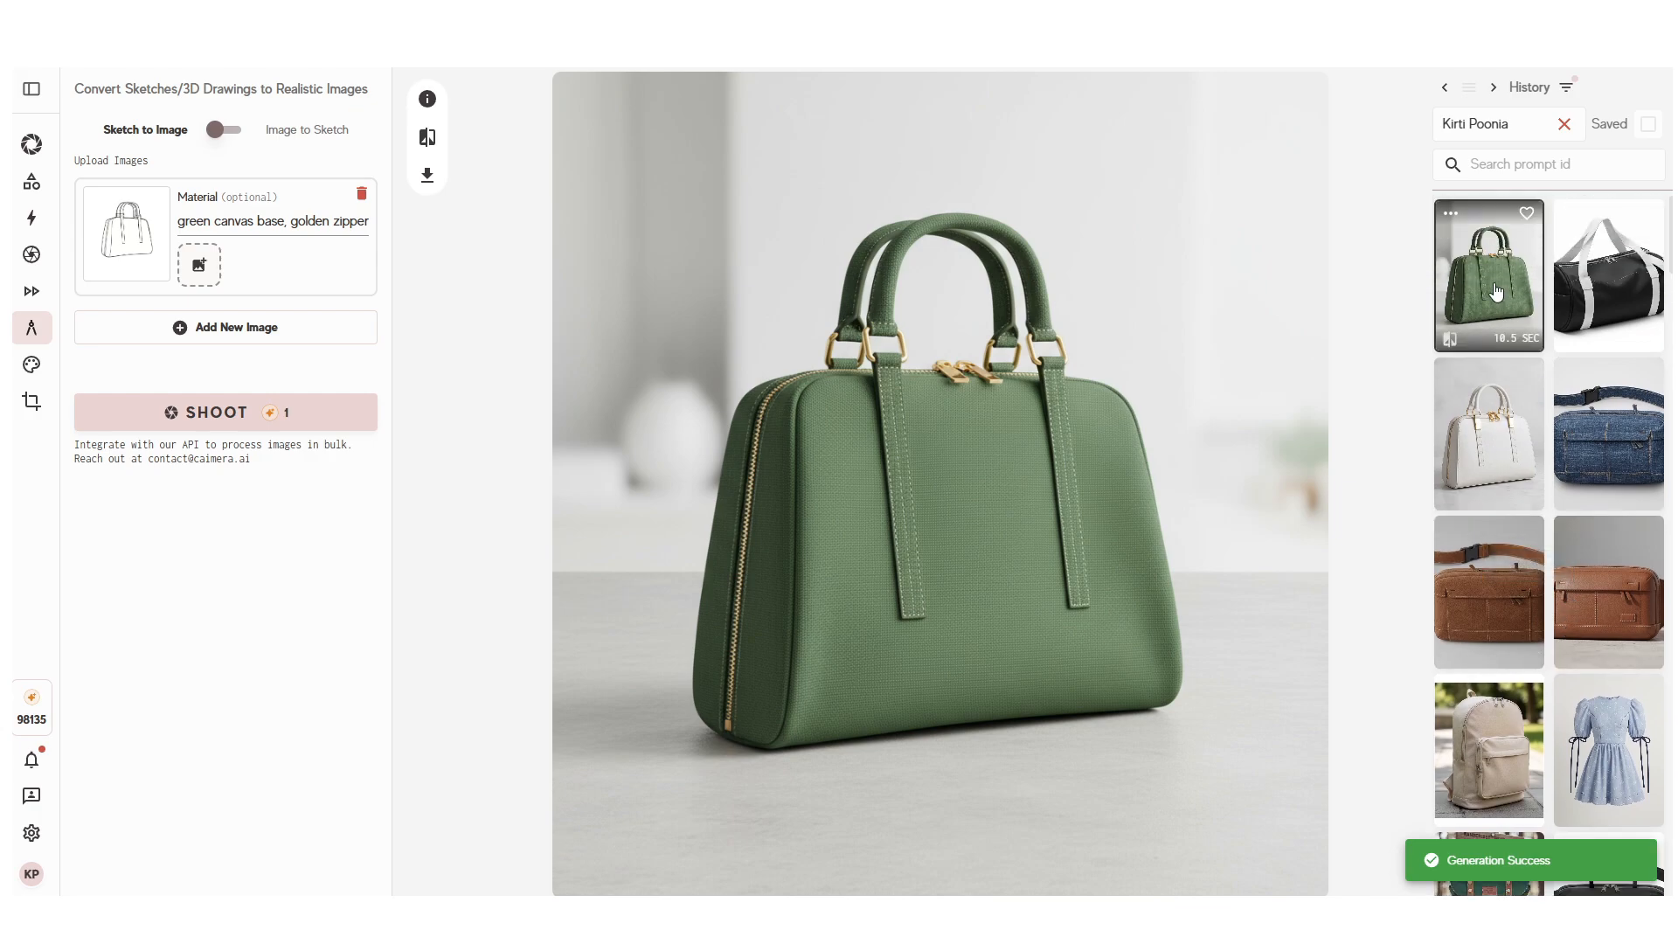
Step: Remove the handbag sketch from the uploads and upload the backpack sketch in its place
scroll(1496, 293, down, 2)
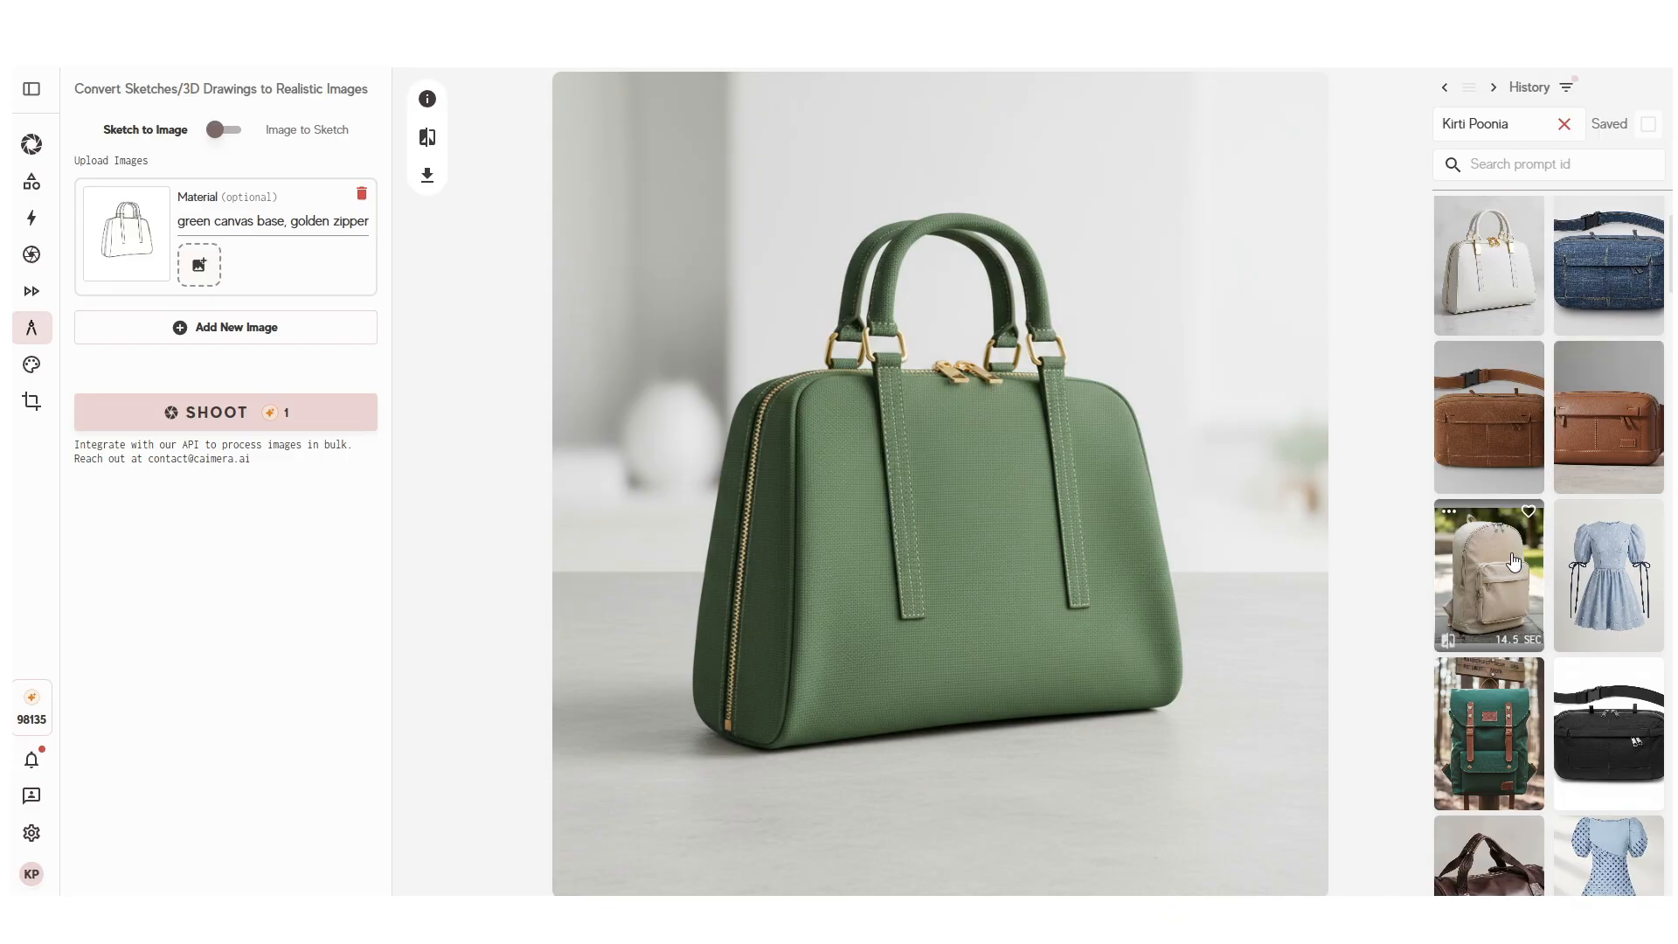
scroll(1483, 506, down, 2)
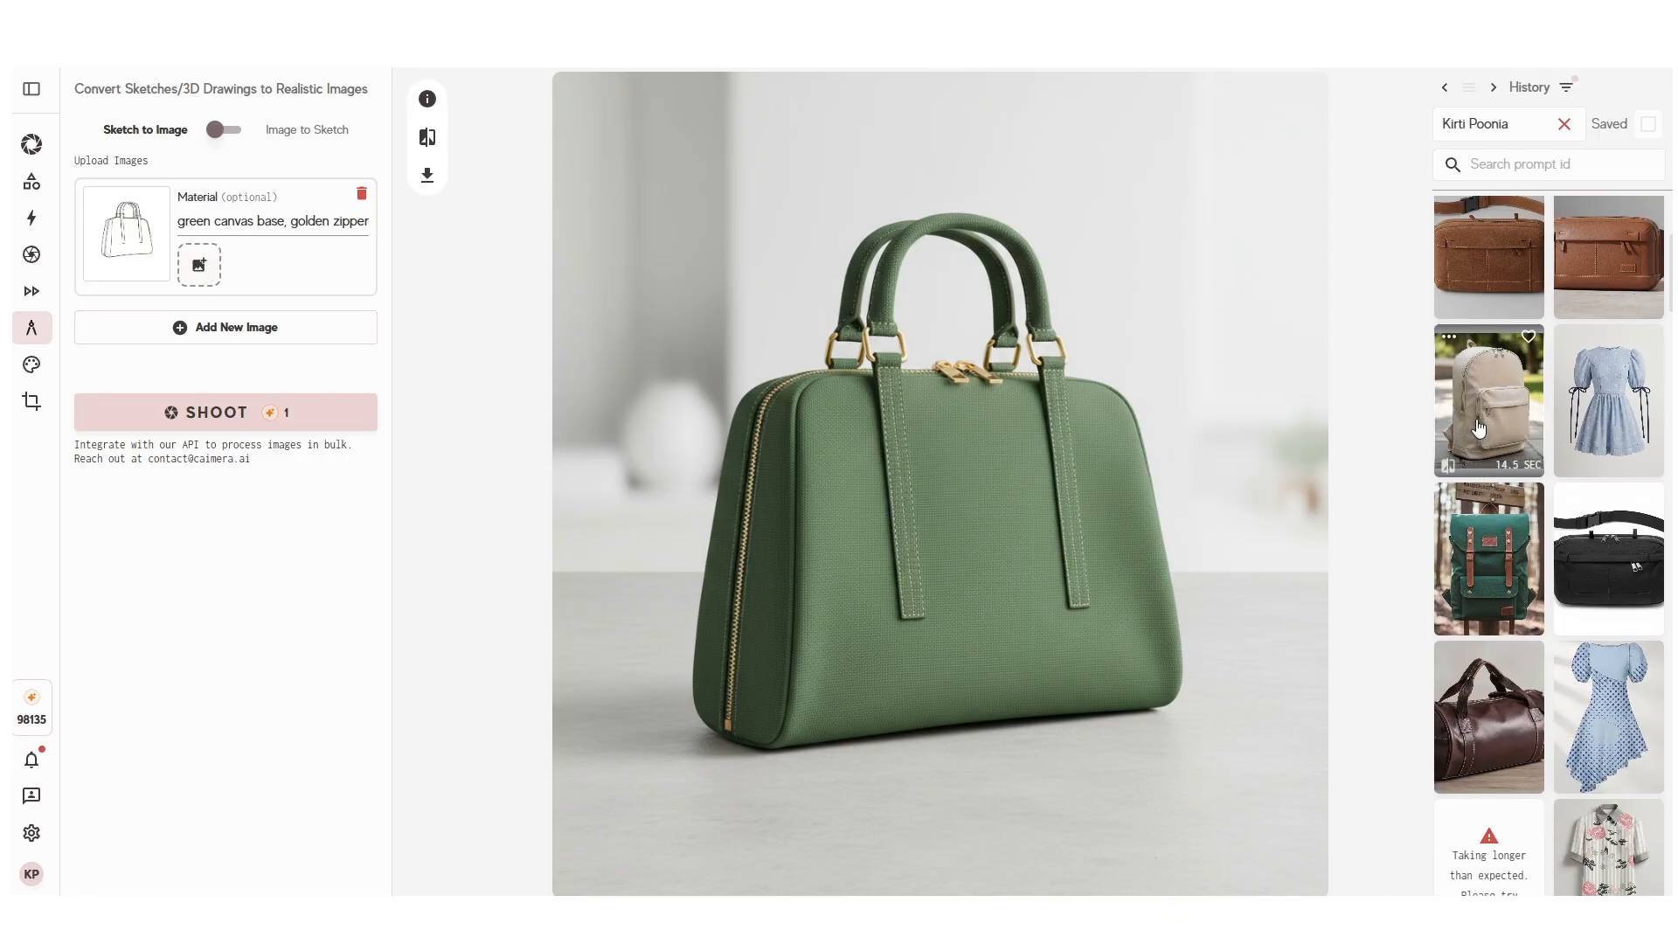
scroll(1532, 415, up, 4)
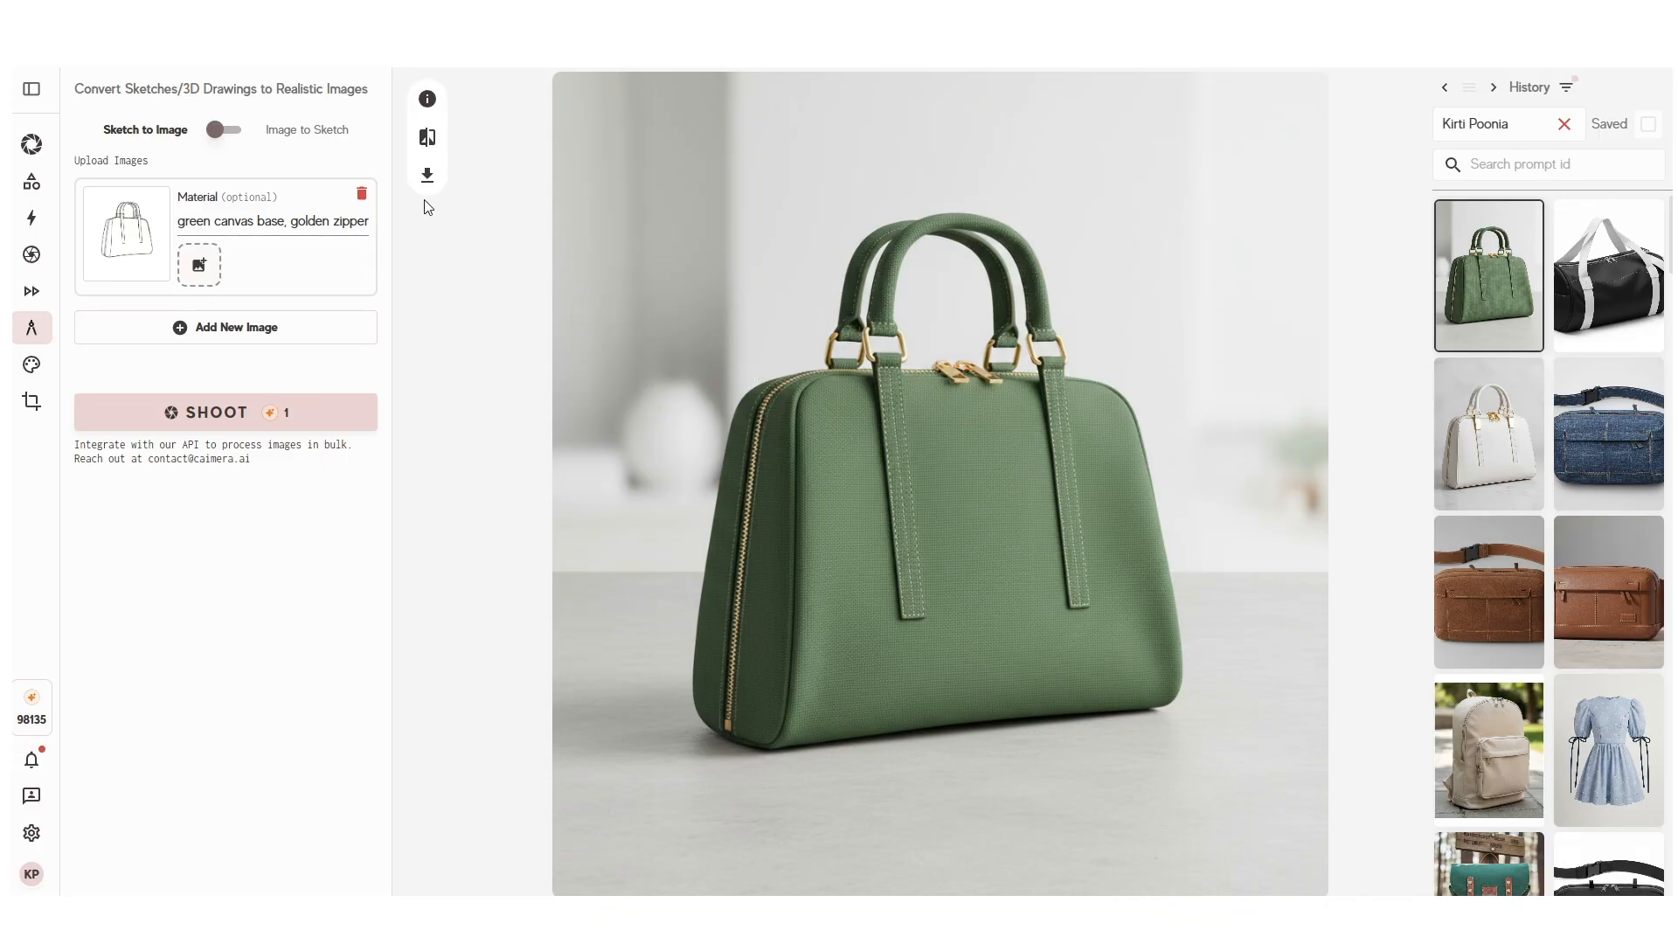
click(361, 194)
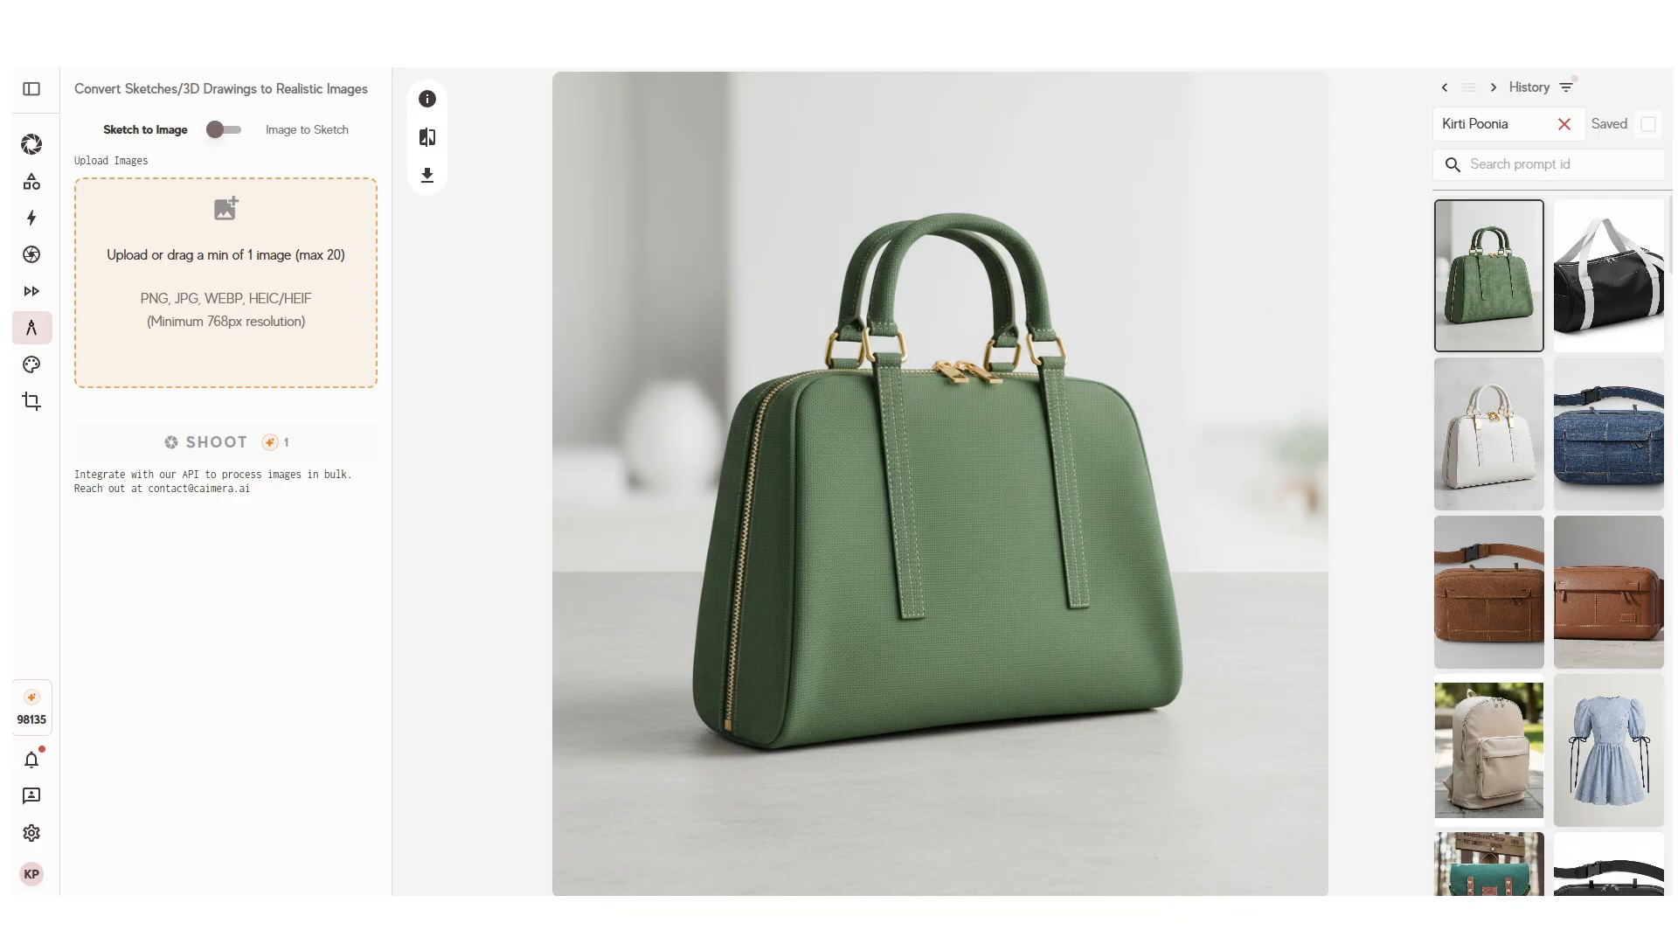
double_click(491, 411)
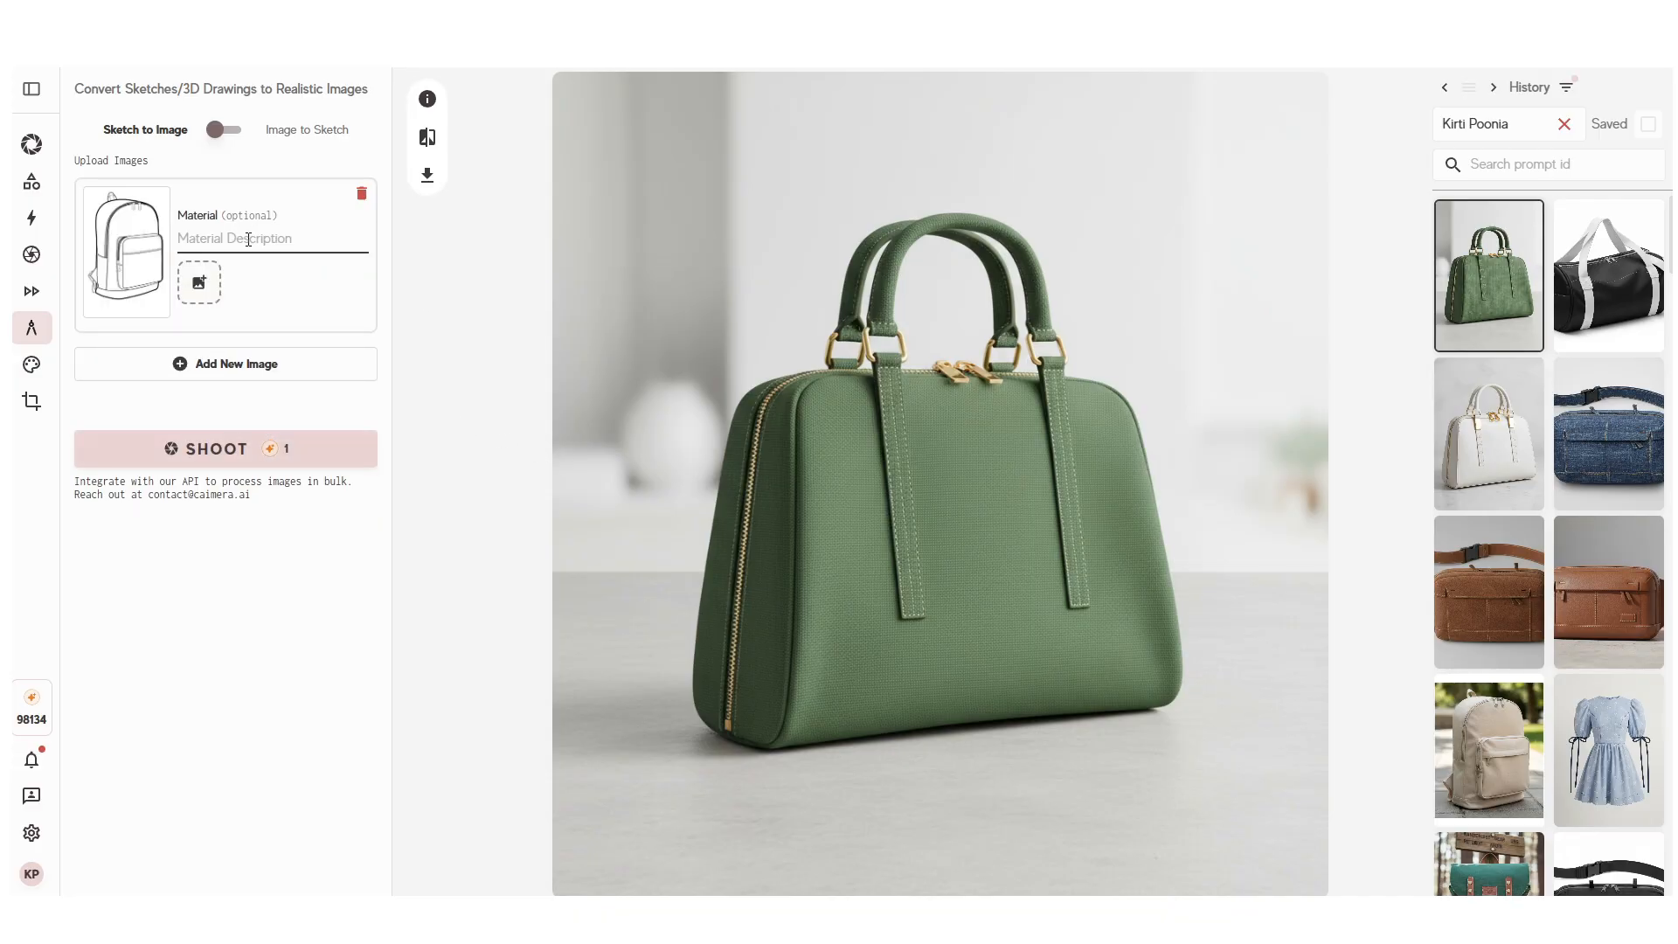
Step: Generate the backpack sketch with the material "denim base, white pockets, black zipper" and compare the result with the sketch
click(248, 239)
text(denim base, white pockets, black)
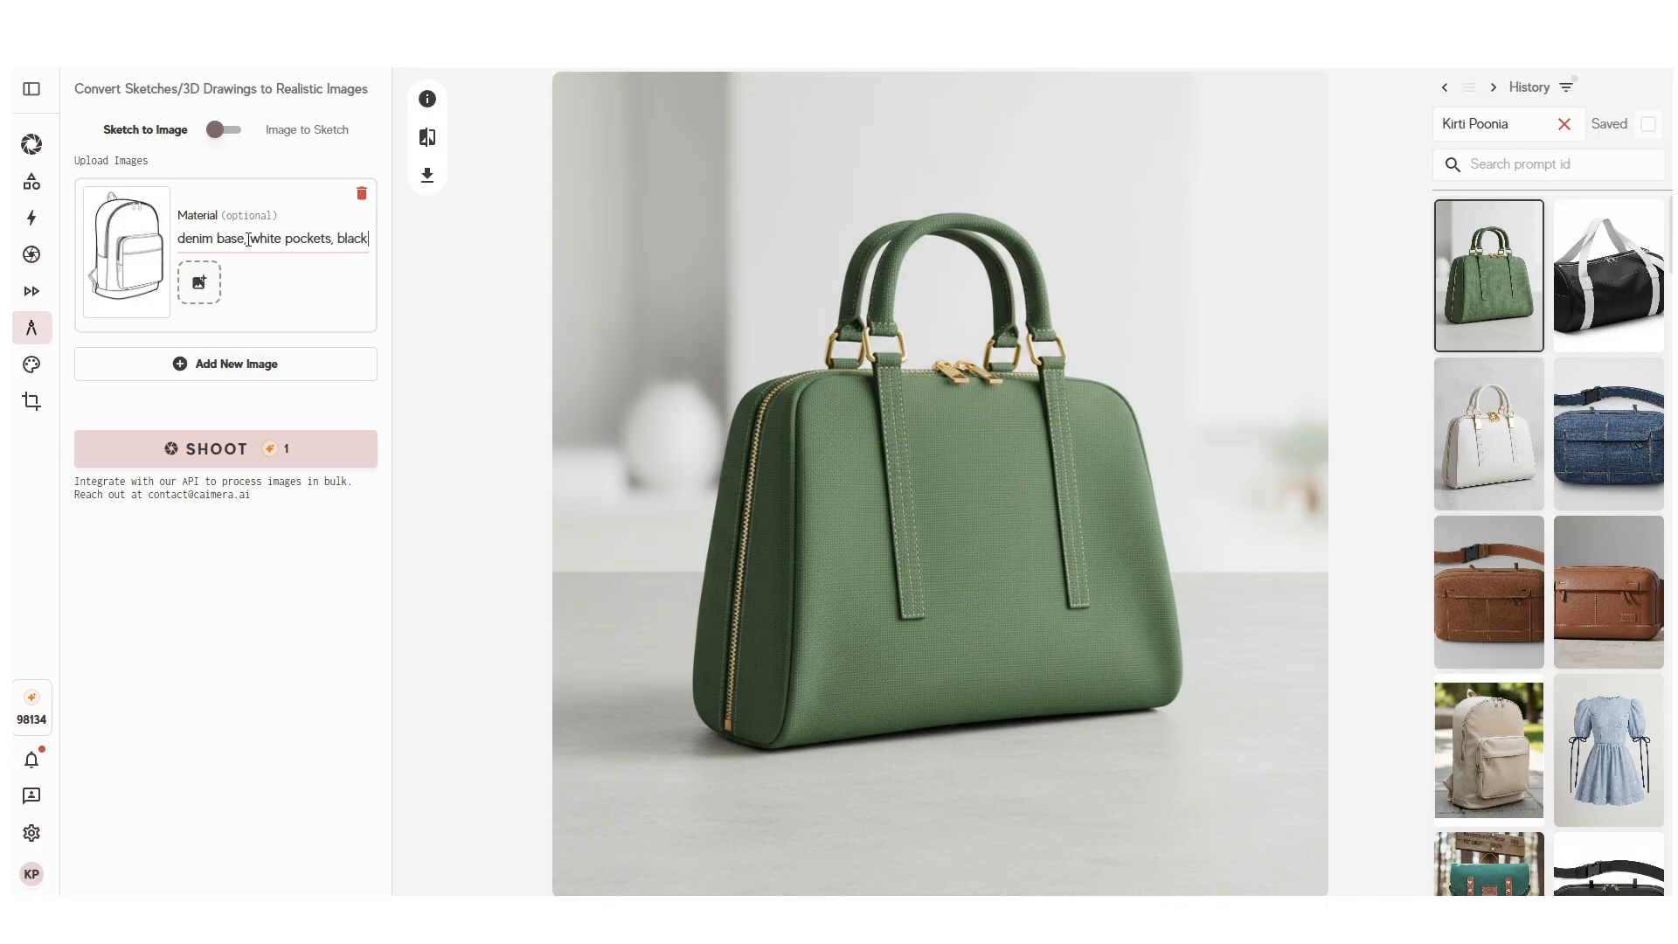
text( zi)
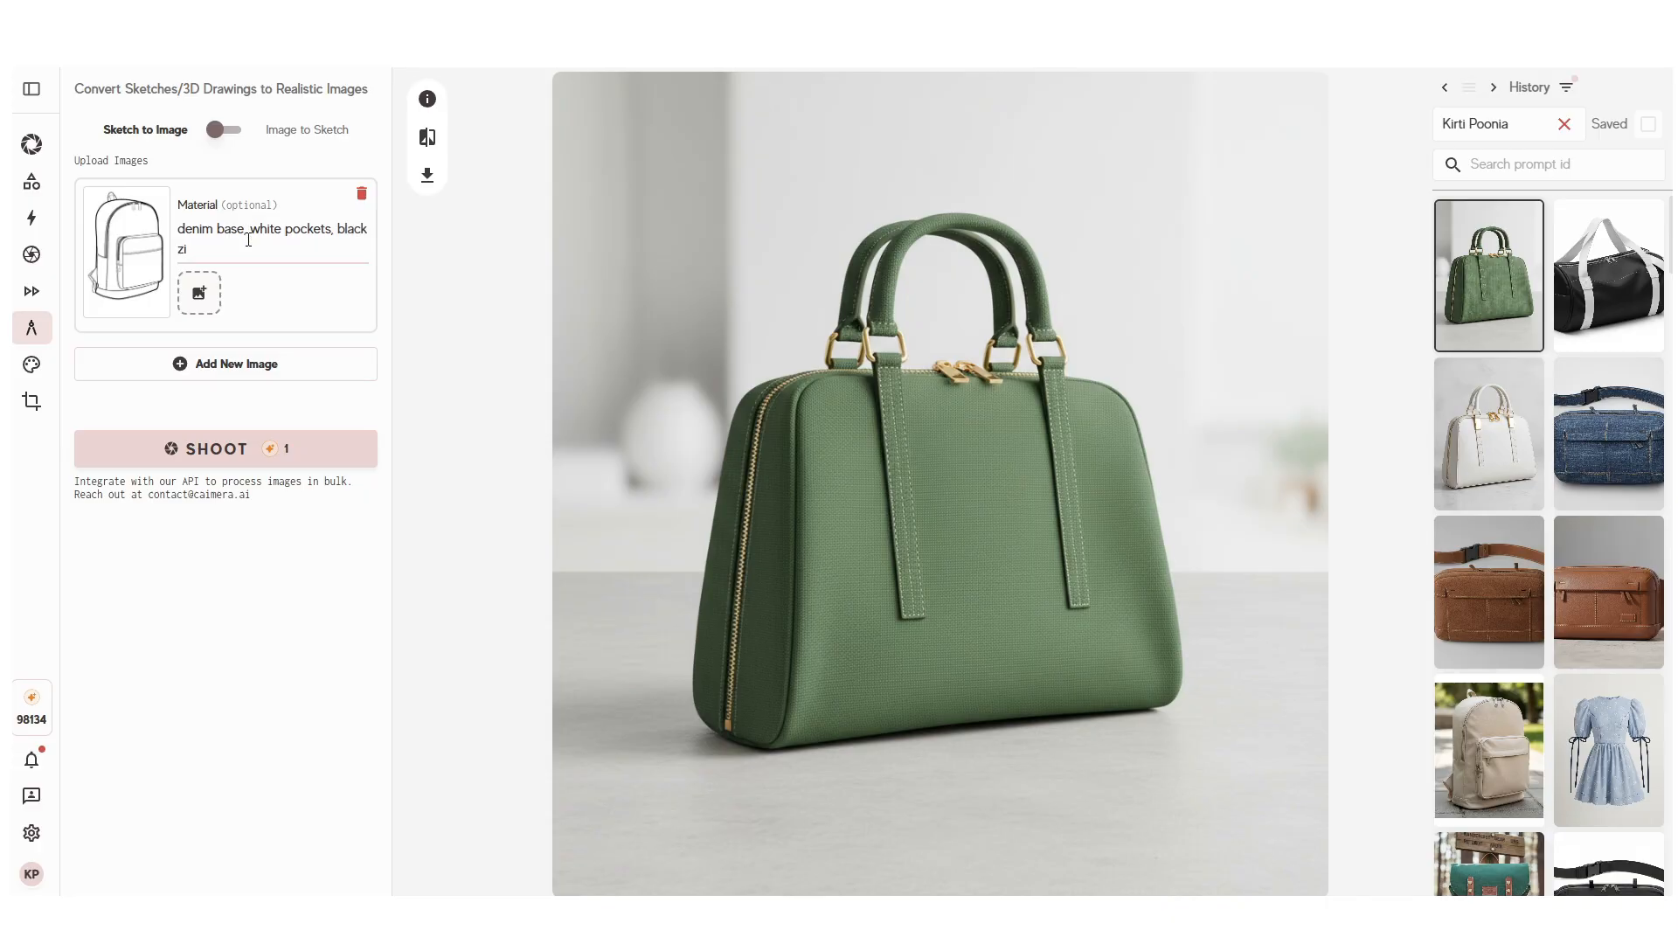
text(pper)
click(271, 454)
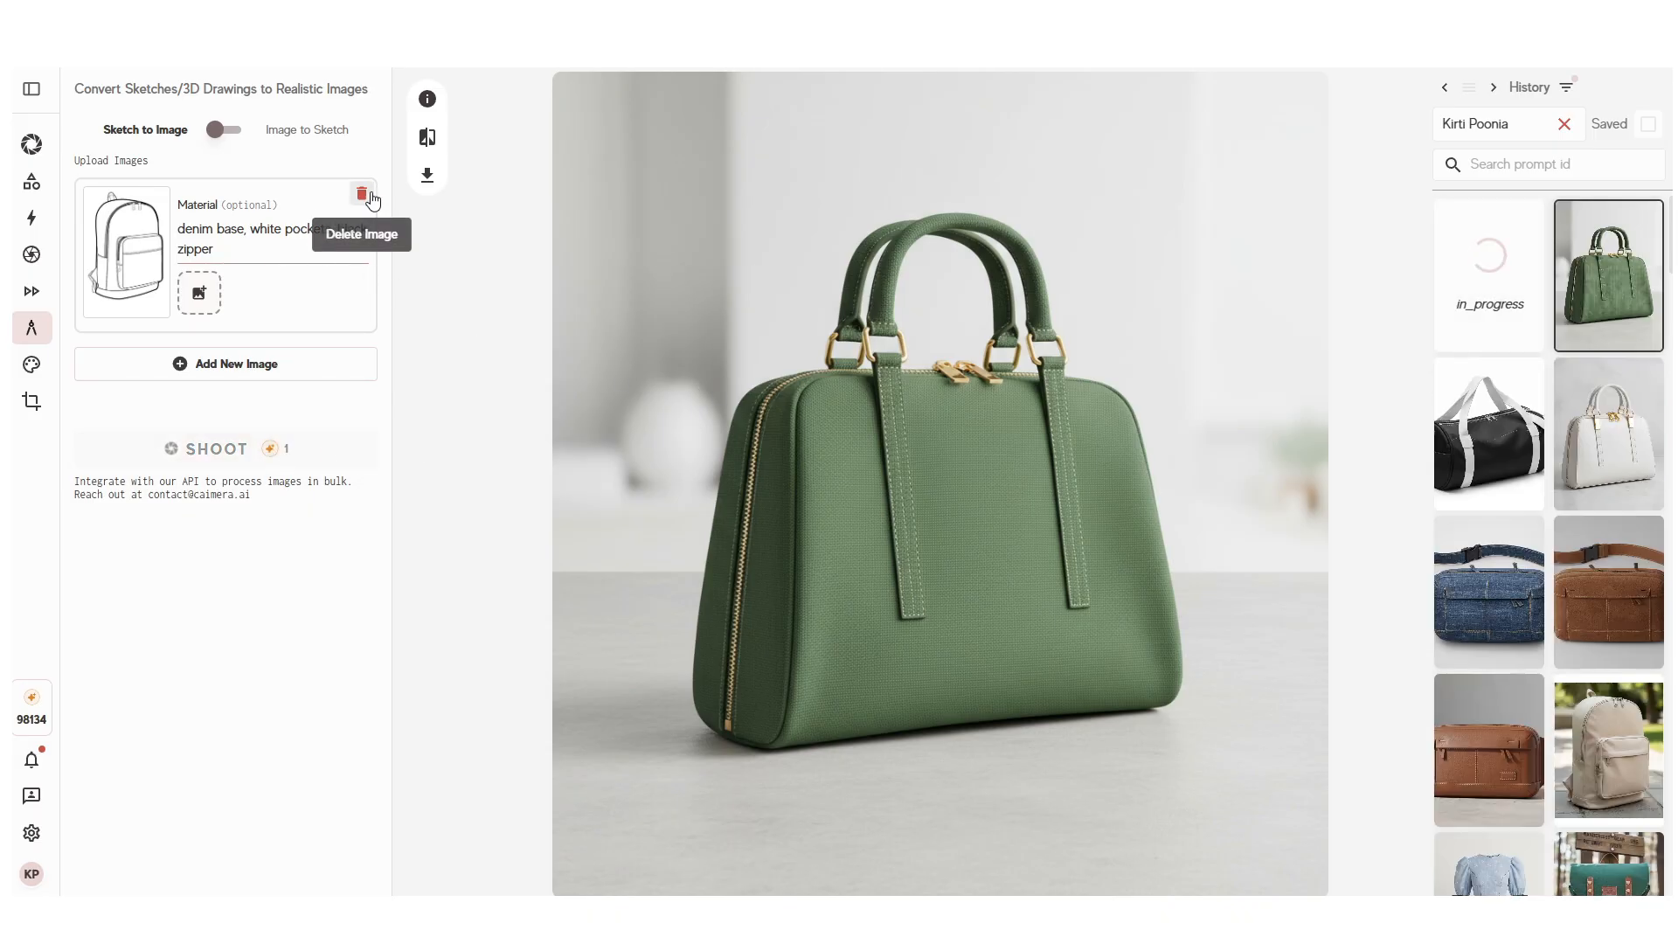
click(371, 197)
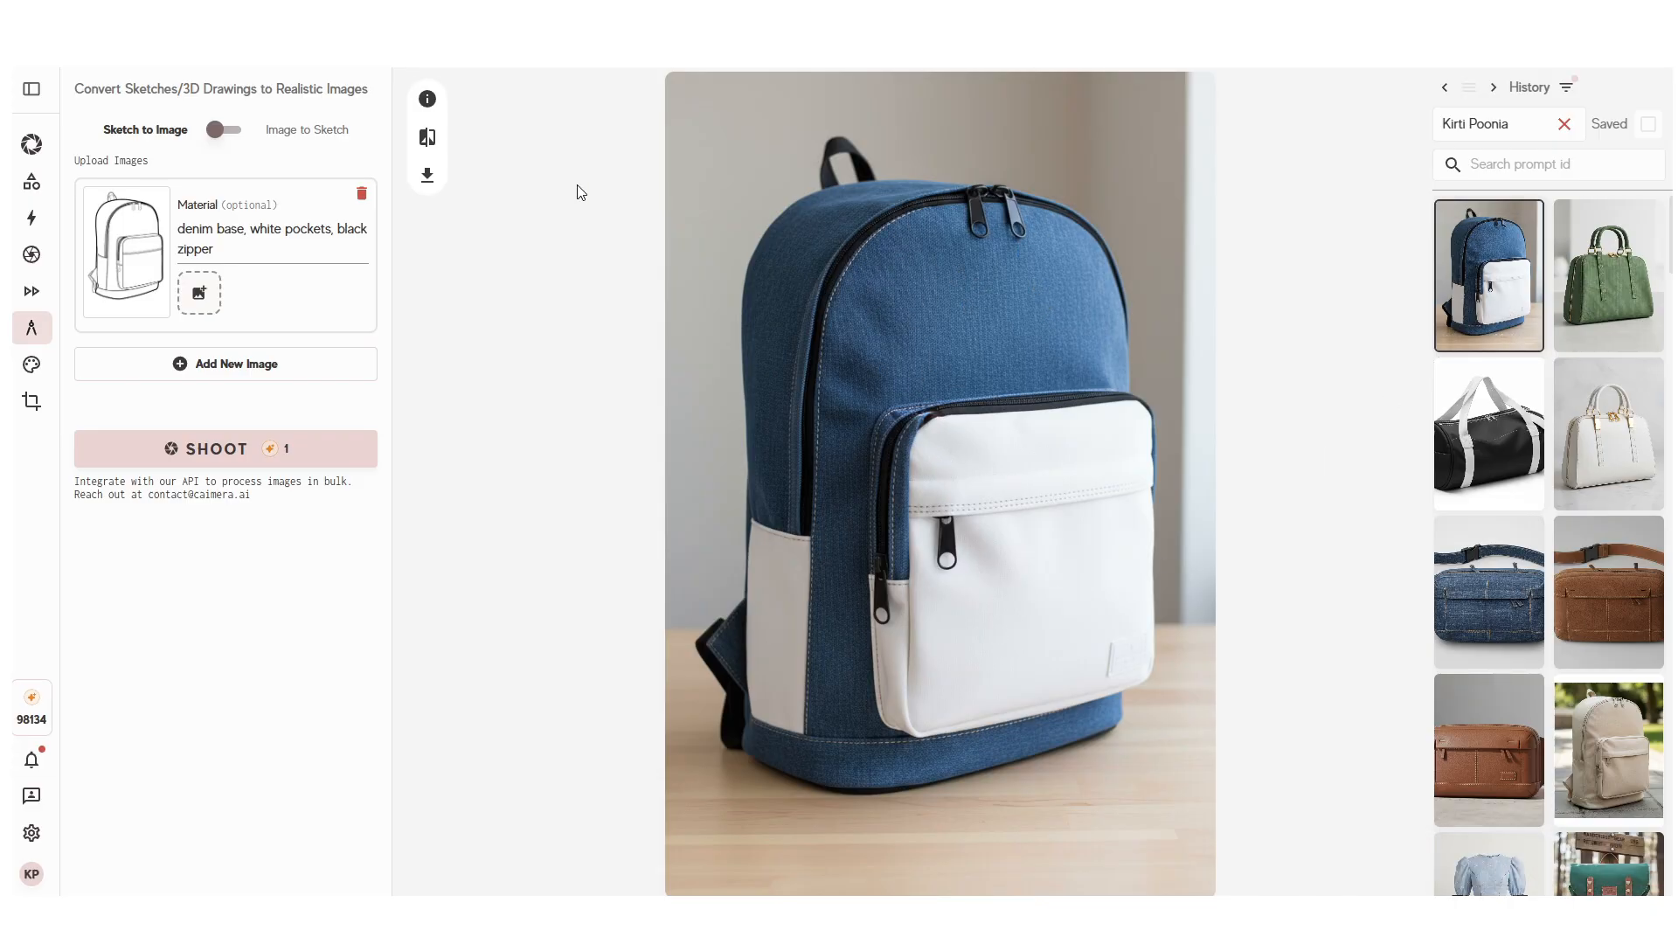
click(428, 139)
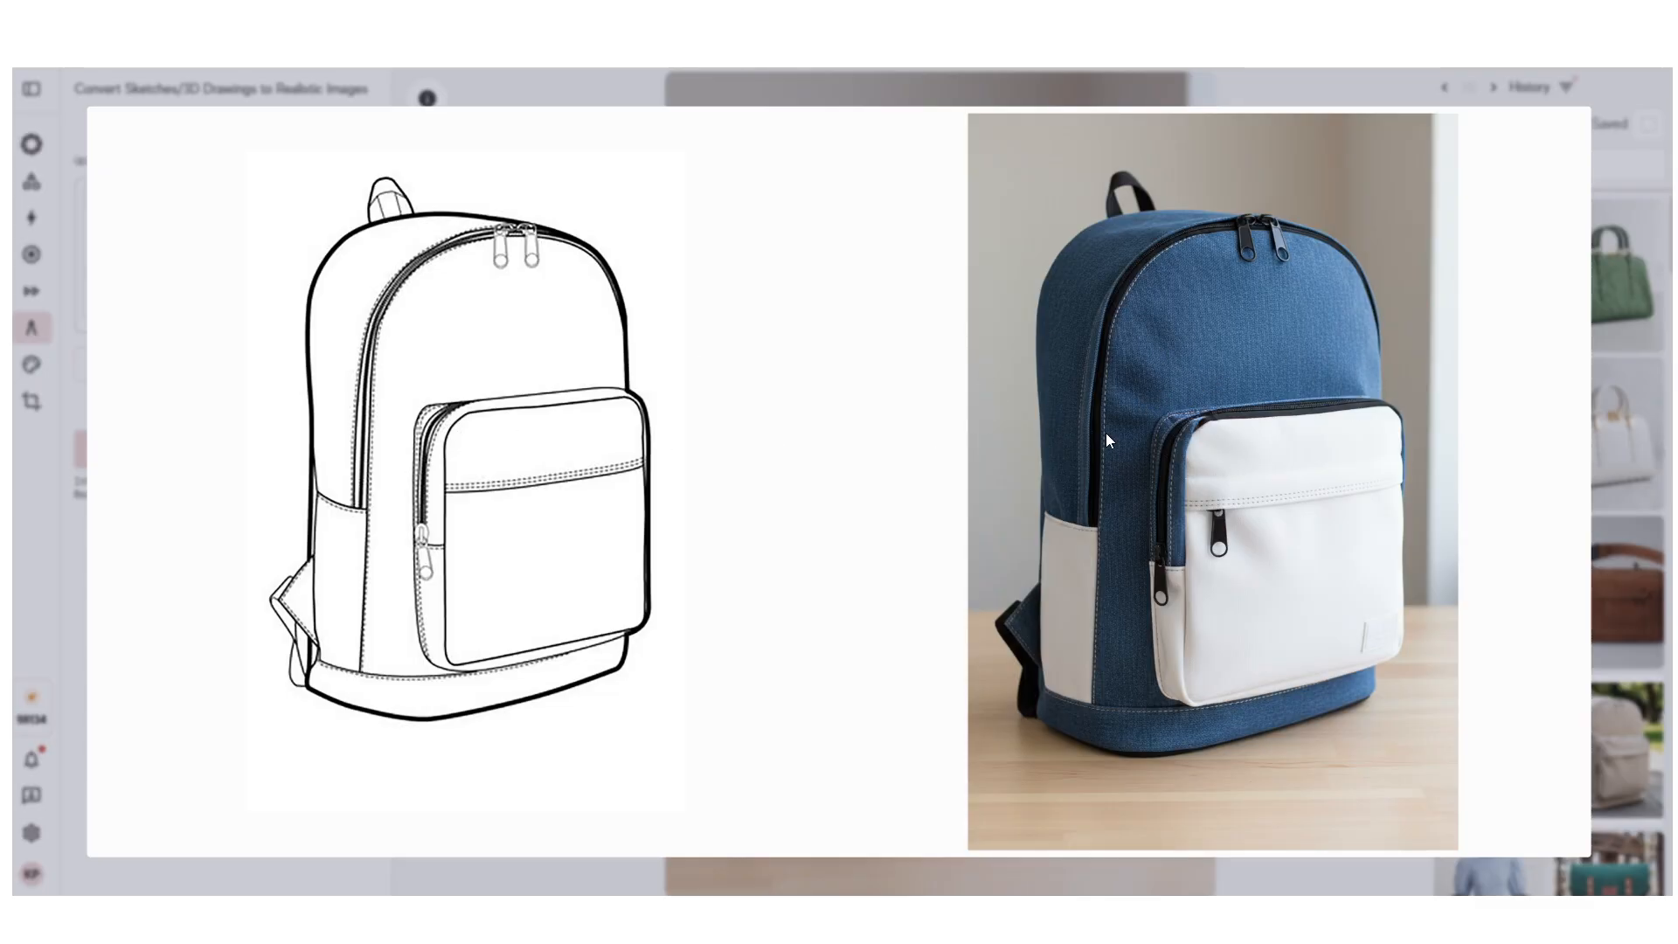
click(1641, 348)
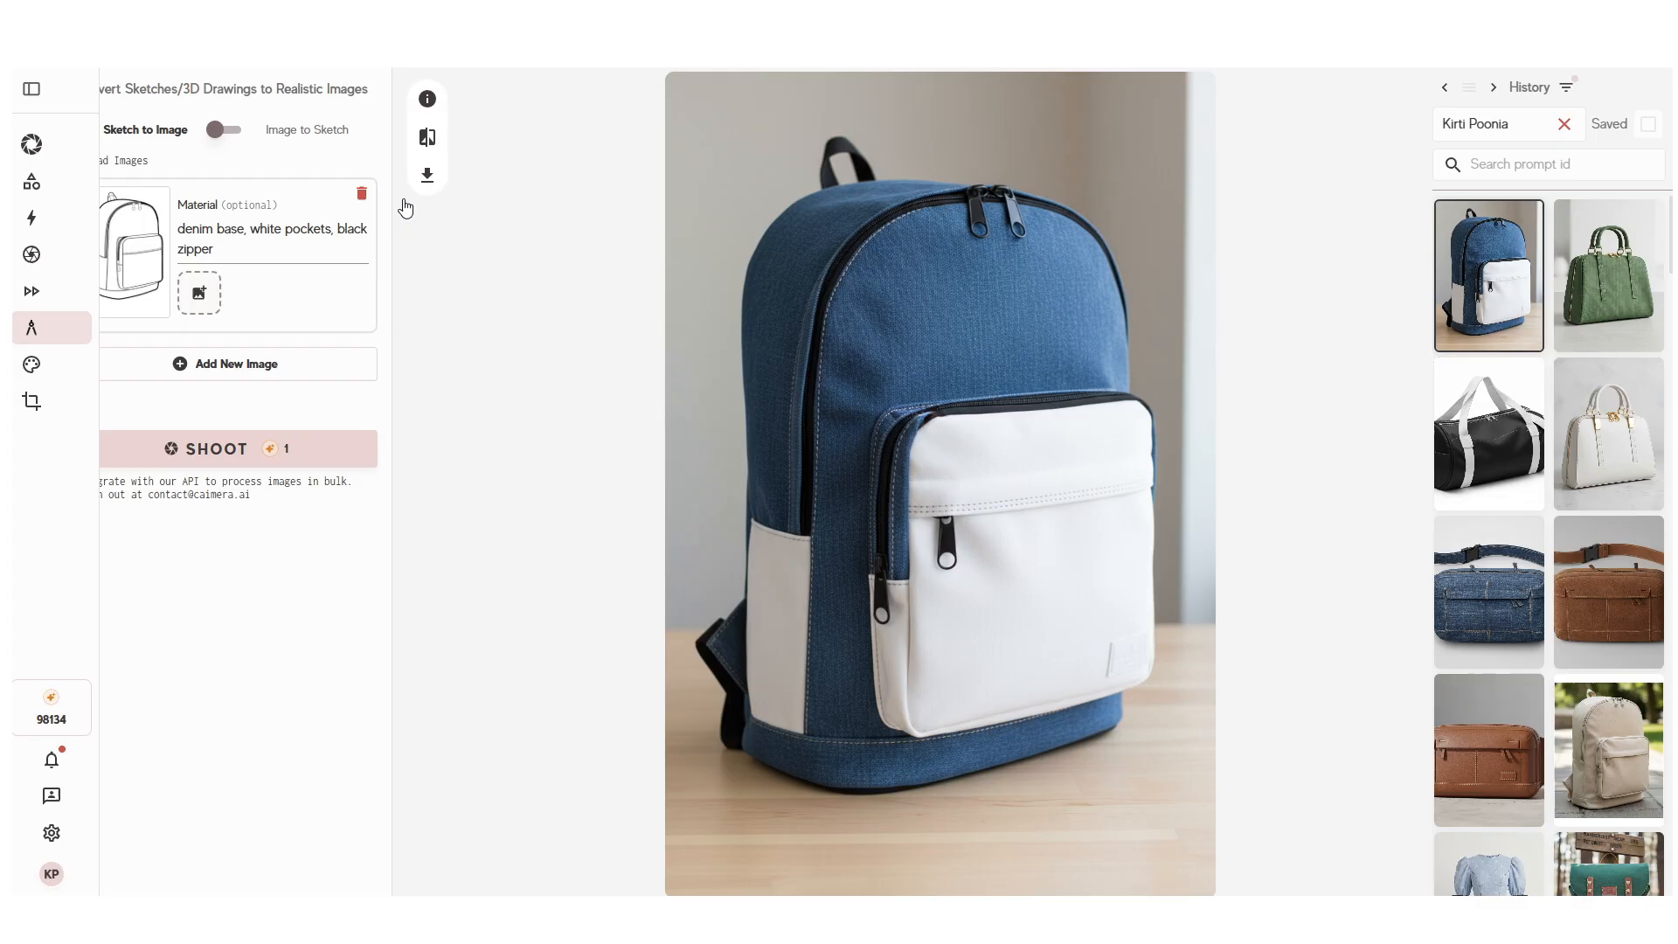
Step: Replace the backpack sketch with the blue puff-sleeve dress sketch and generate it with the material "diamonds"
click(361, 193)
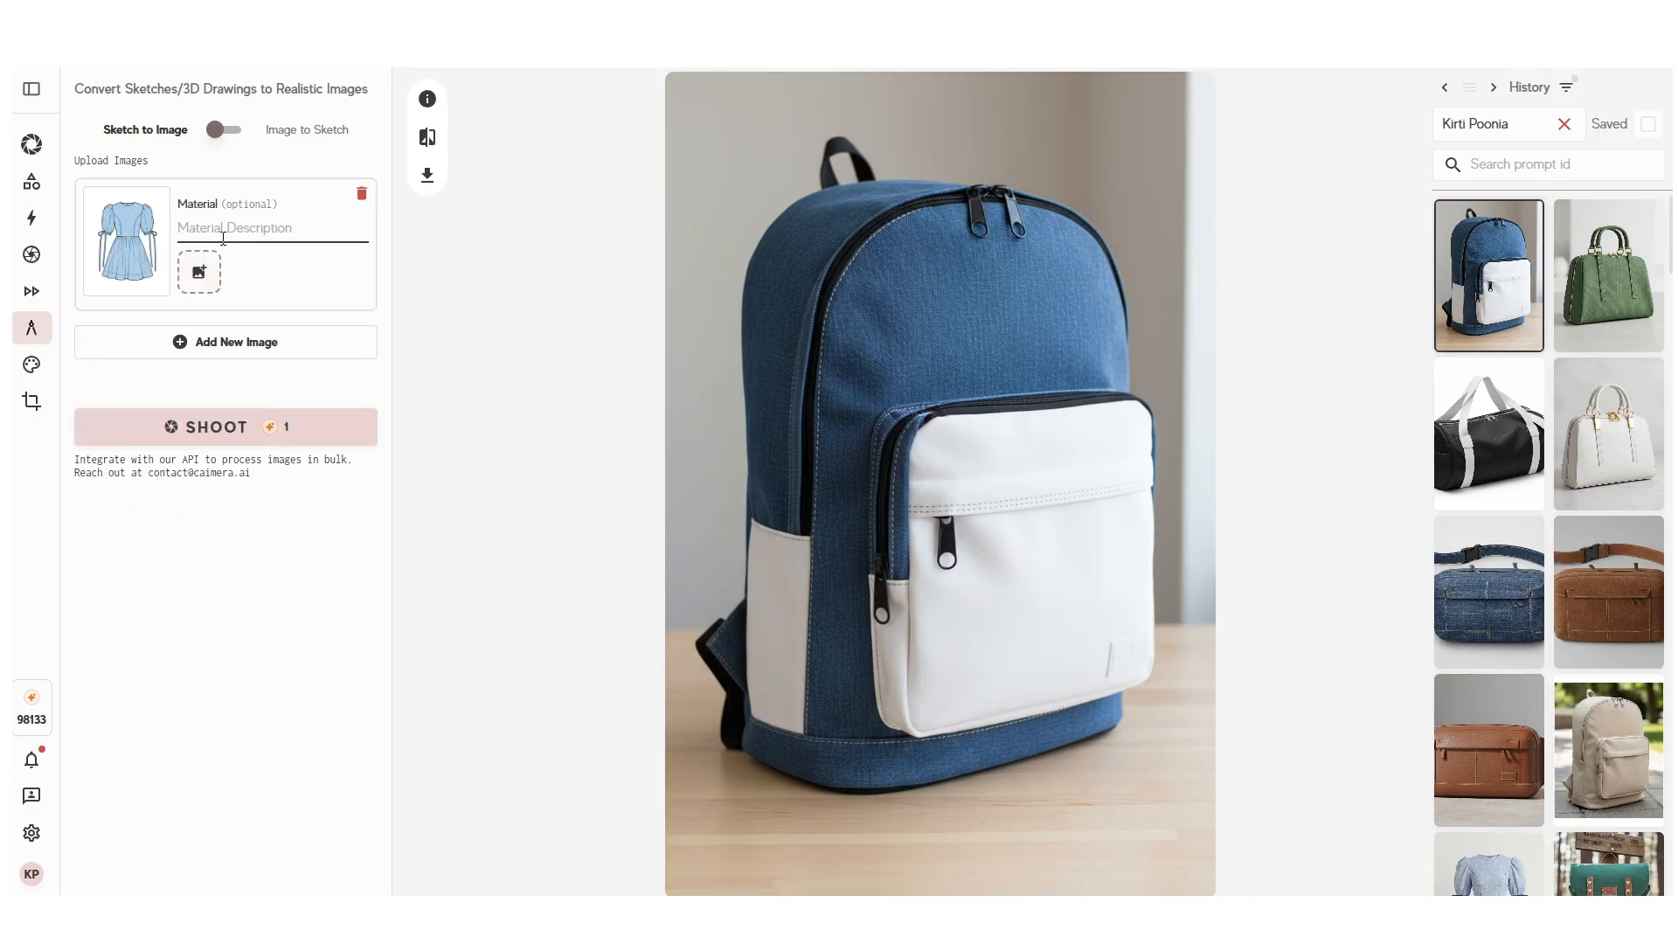
click(224, 238)
text(diamons)
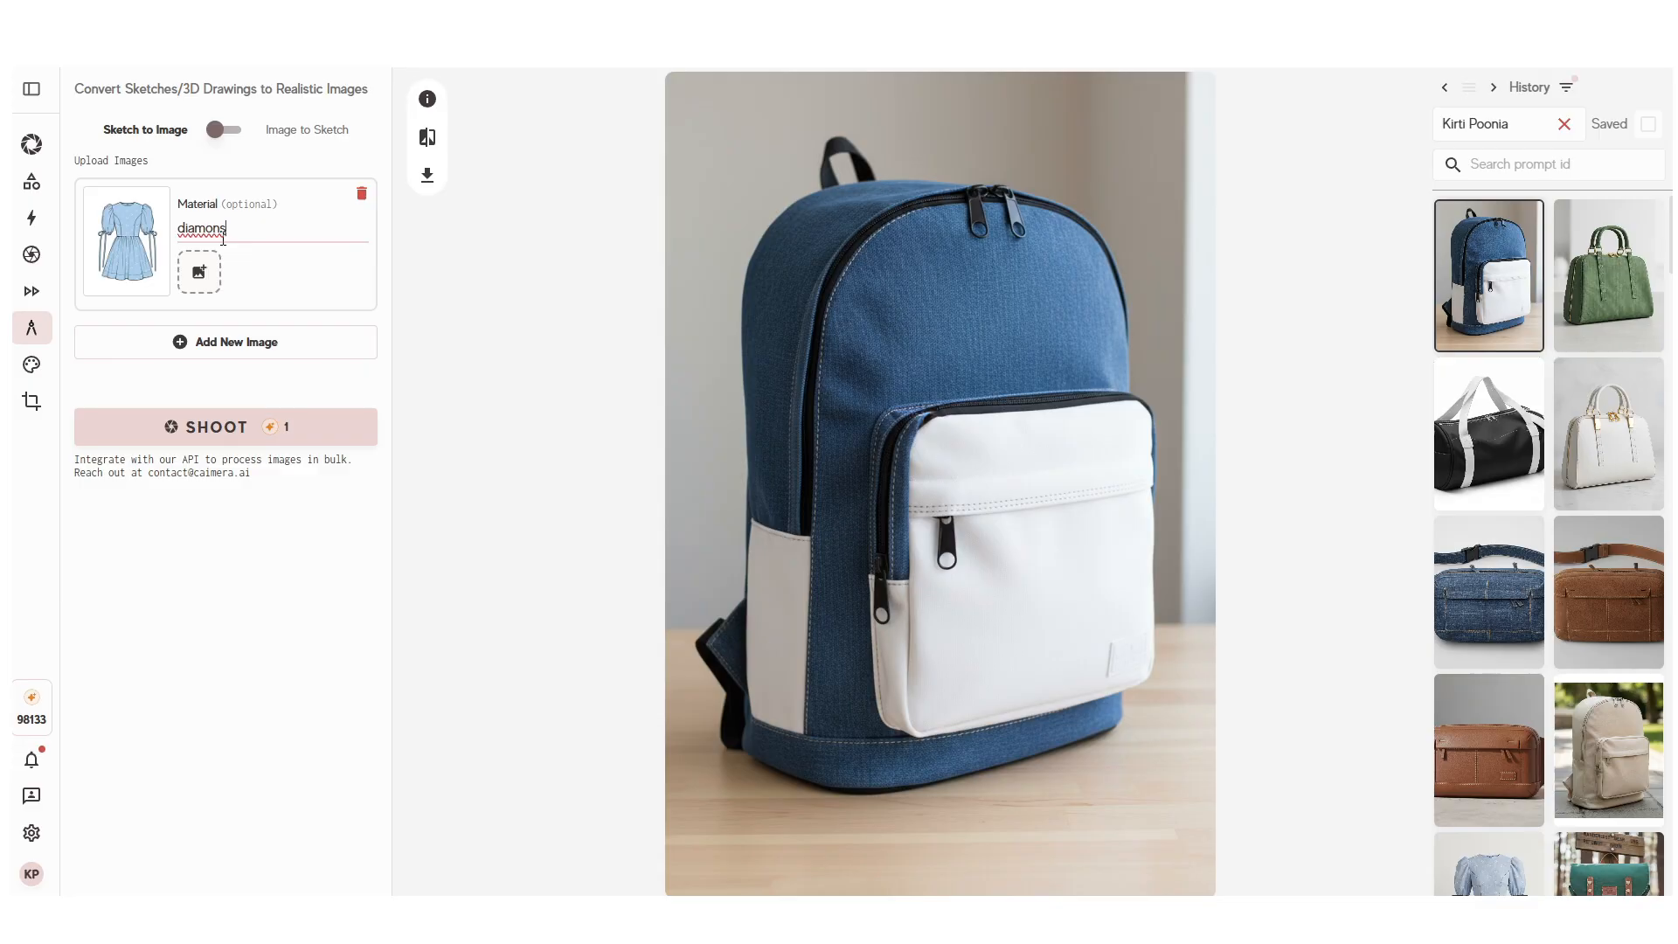
key(BackSpace)
click(291, 430)
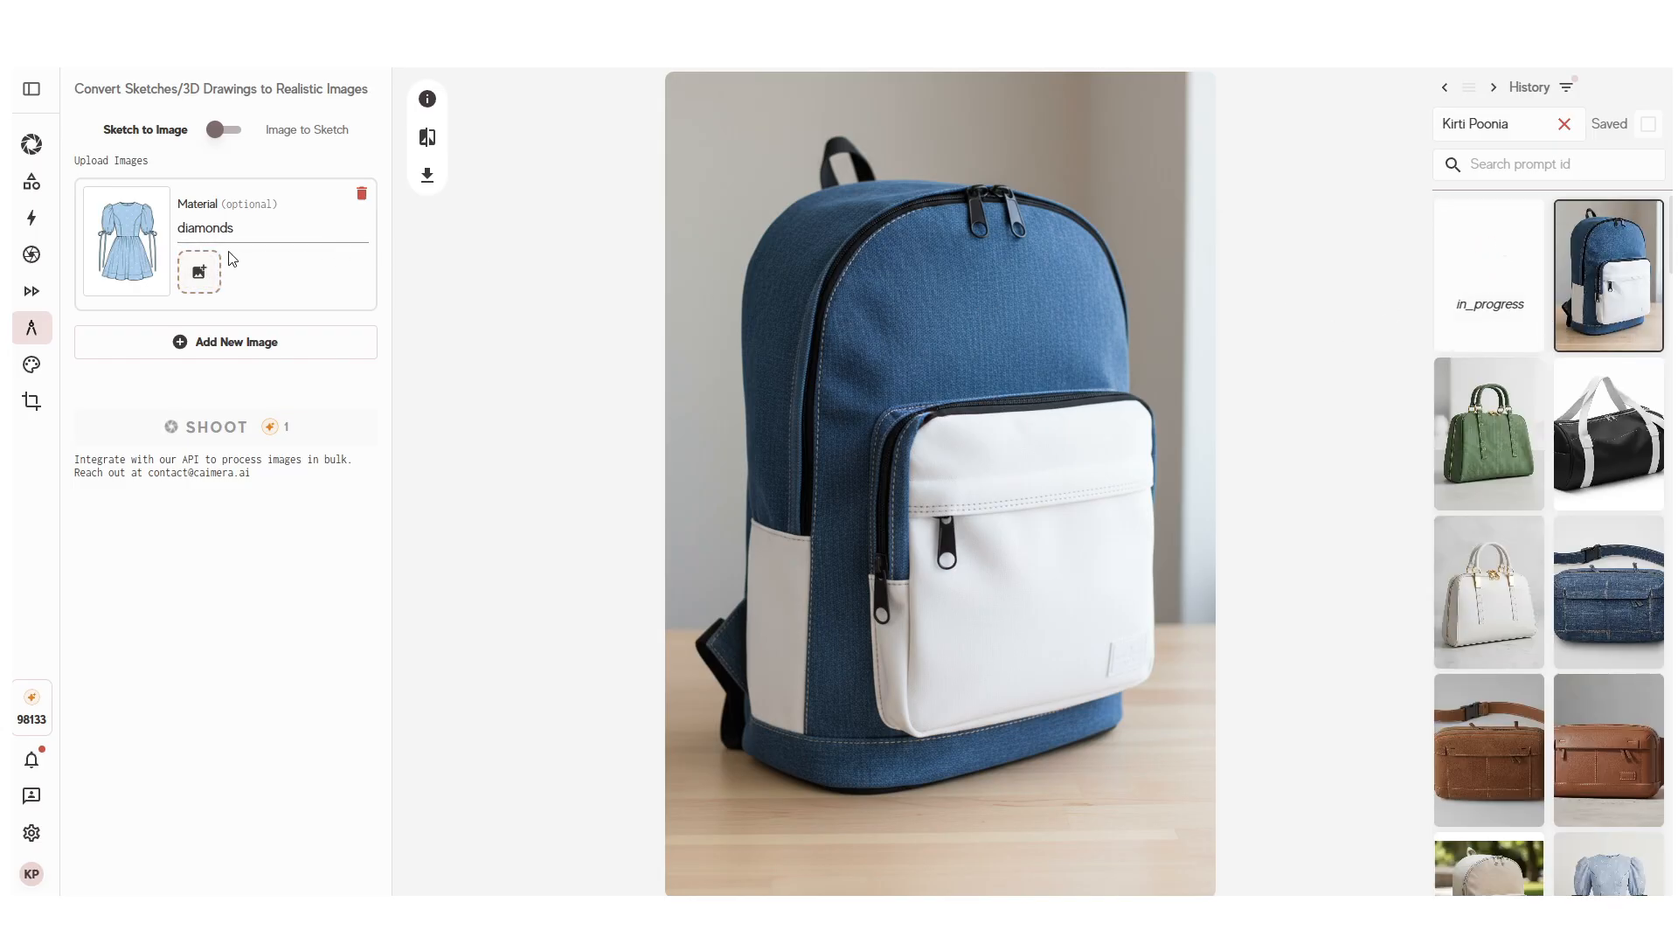
Step: Change the blue puff-sleeve dress sketch's material description to "cotton"
double_click(249, 234)
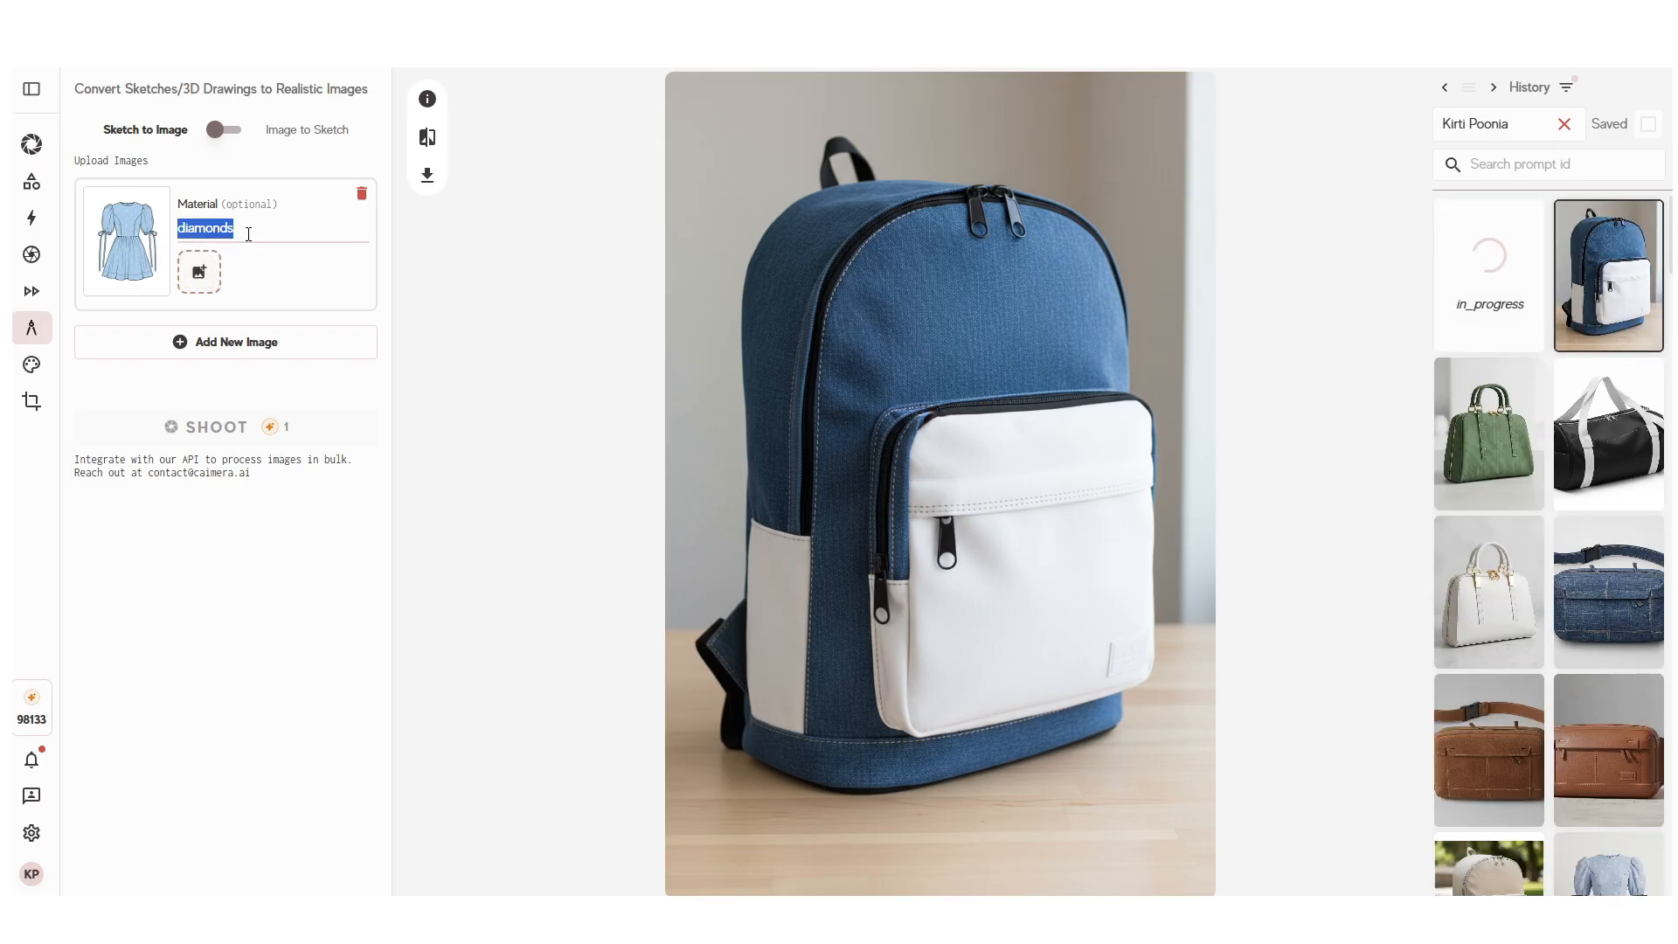
text(cotoon)
key(BackSpace)
key(BackSpace)
key(BackSpace)
text(on)
click(197, 229)
text(t)
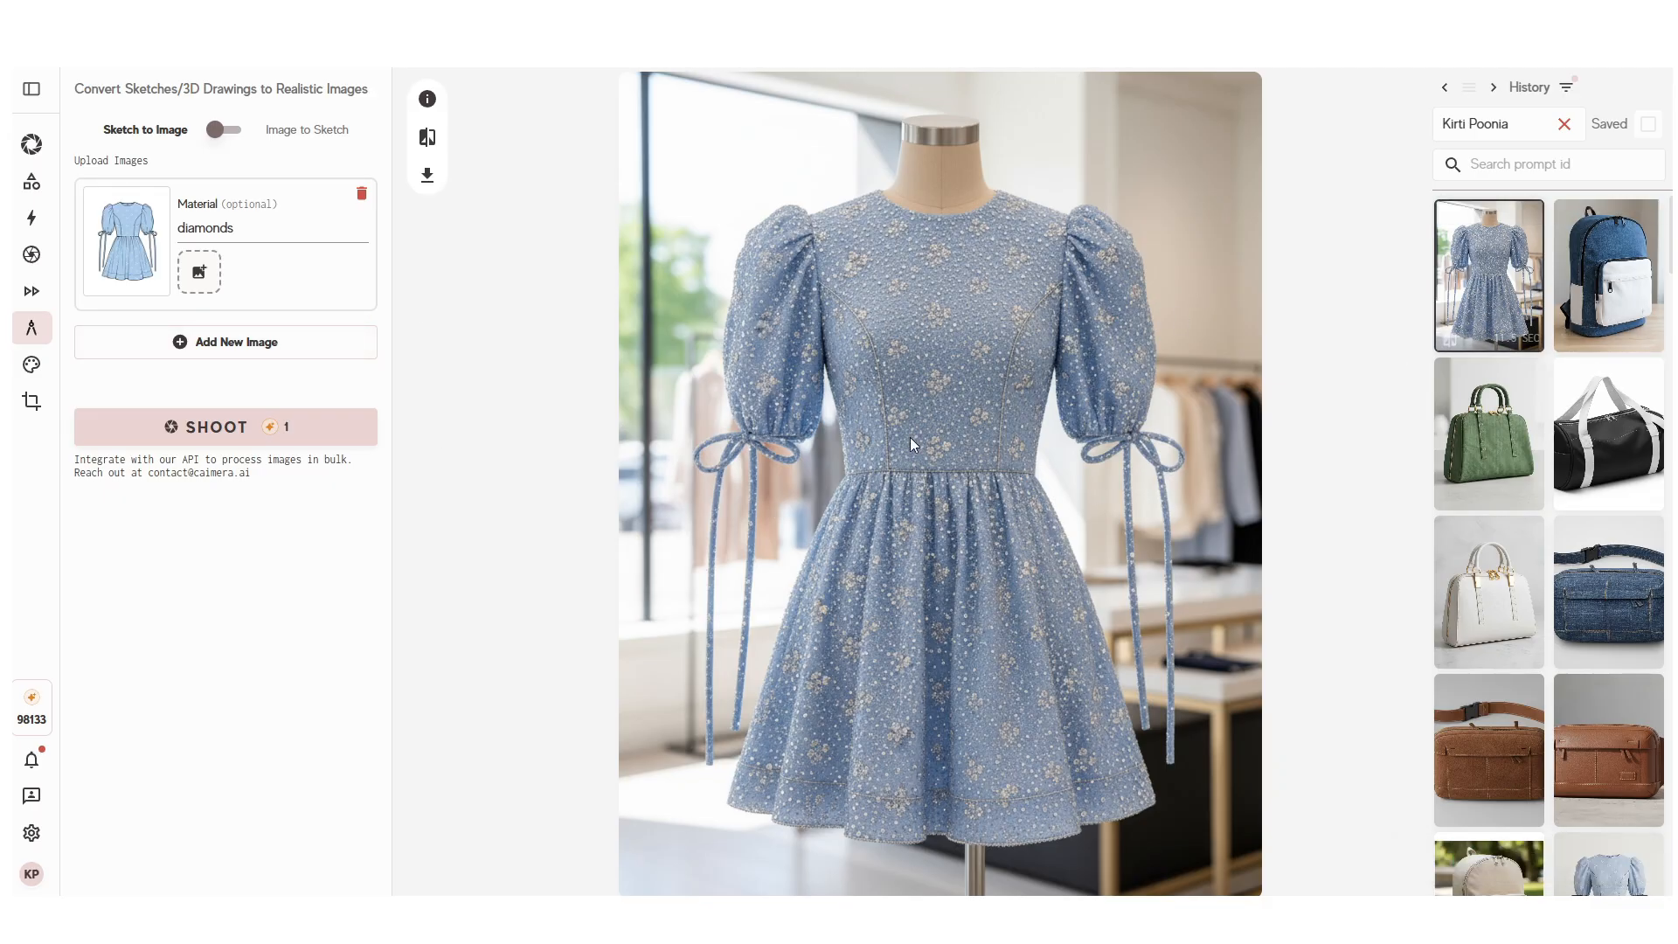
Step: Compare the generated blue dress with its sketch, and replace that sketch with the floral striped collared dress sketch
click(427, 138)
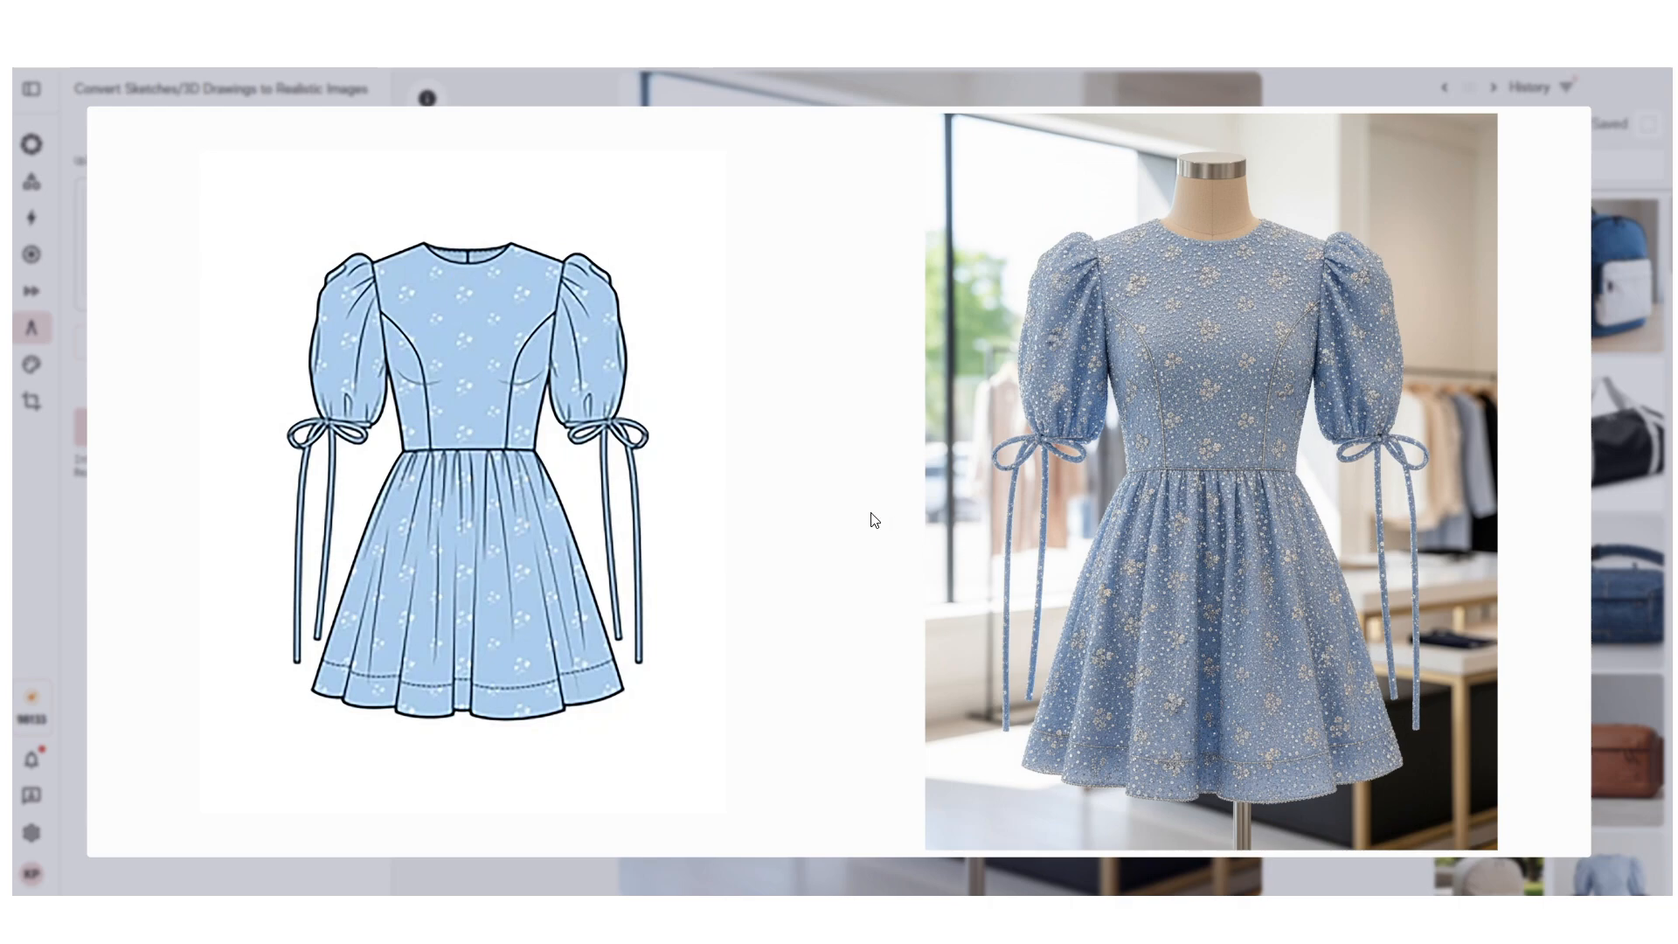
click(1654, 318)
click(360, 198)
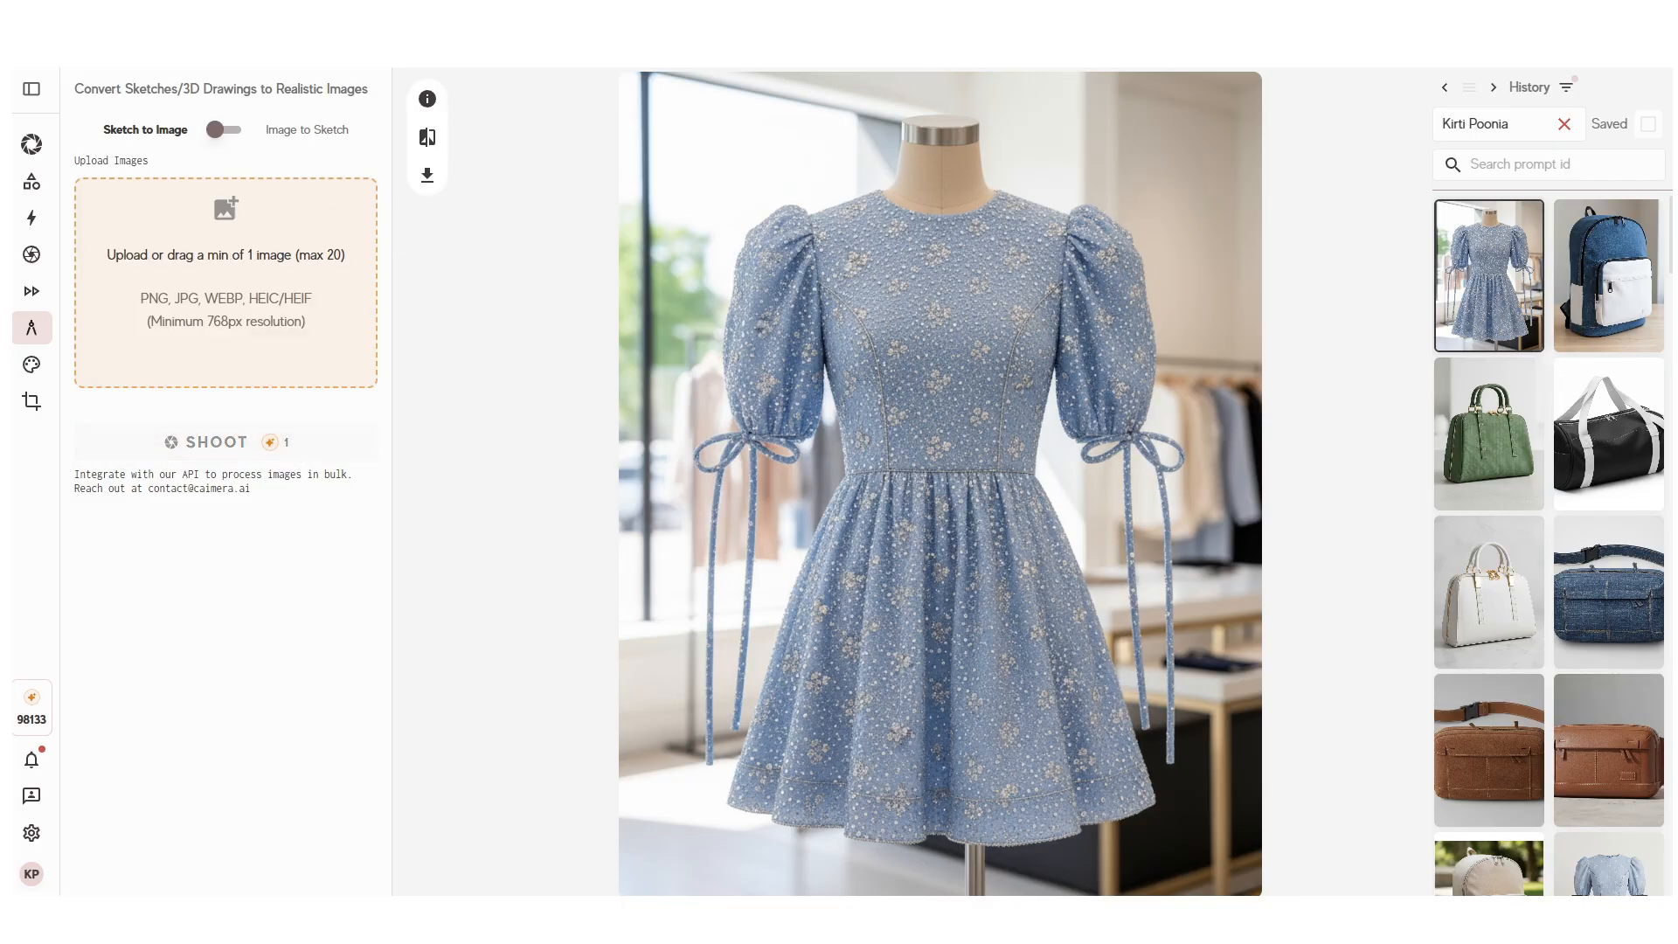
click(641, 476)
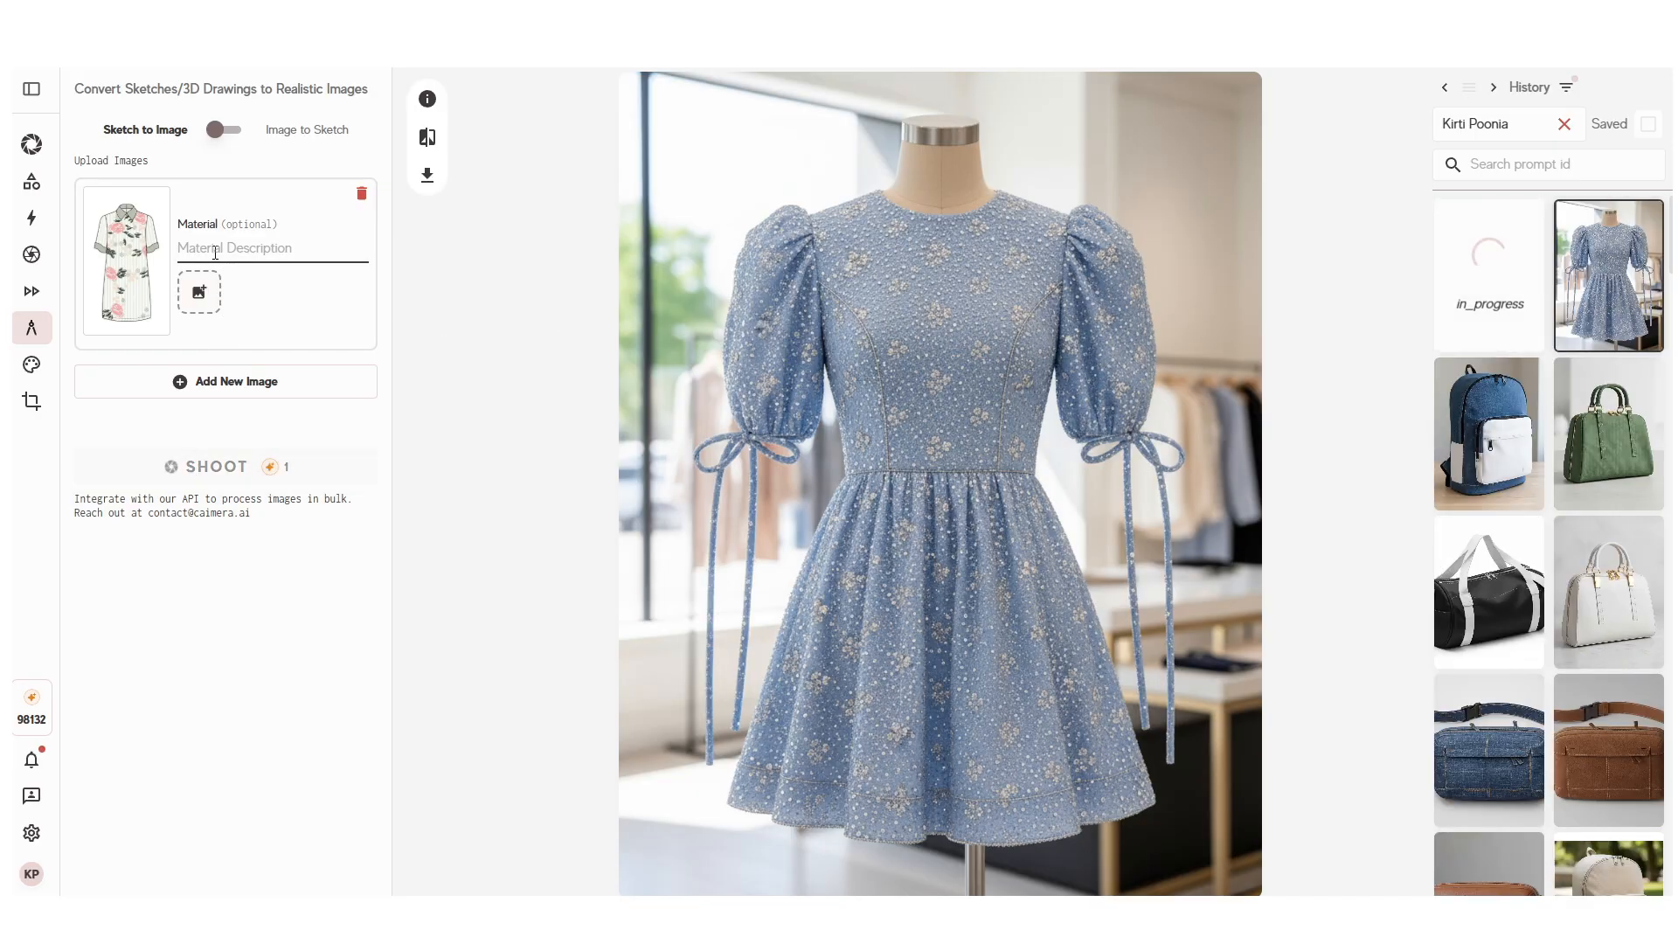
click(241, 252)
text(silk)
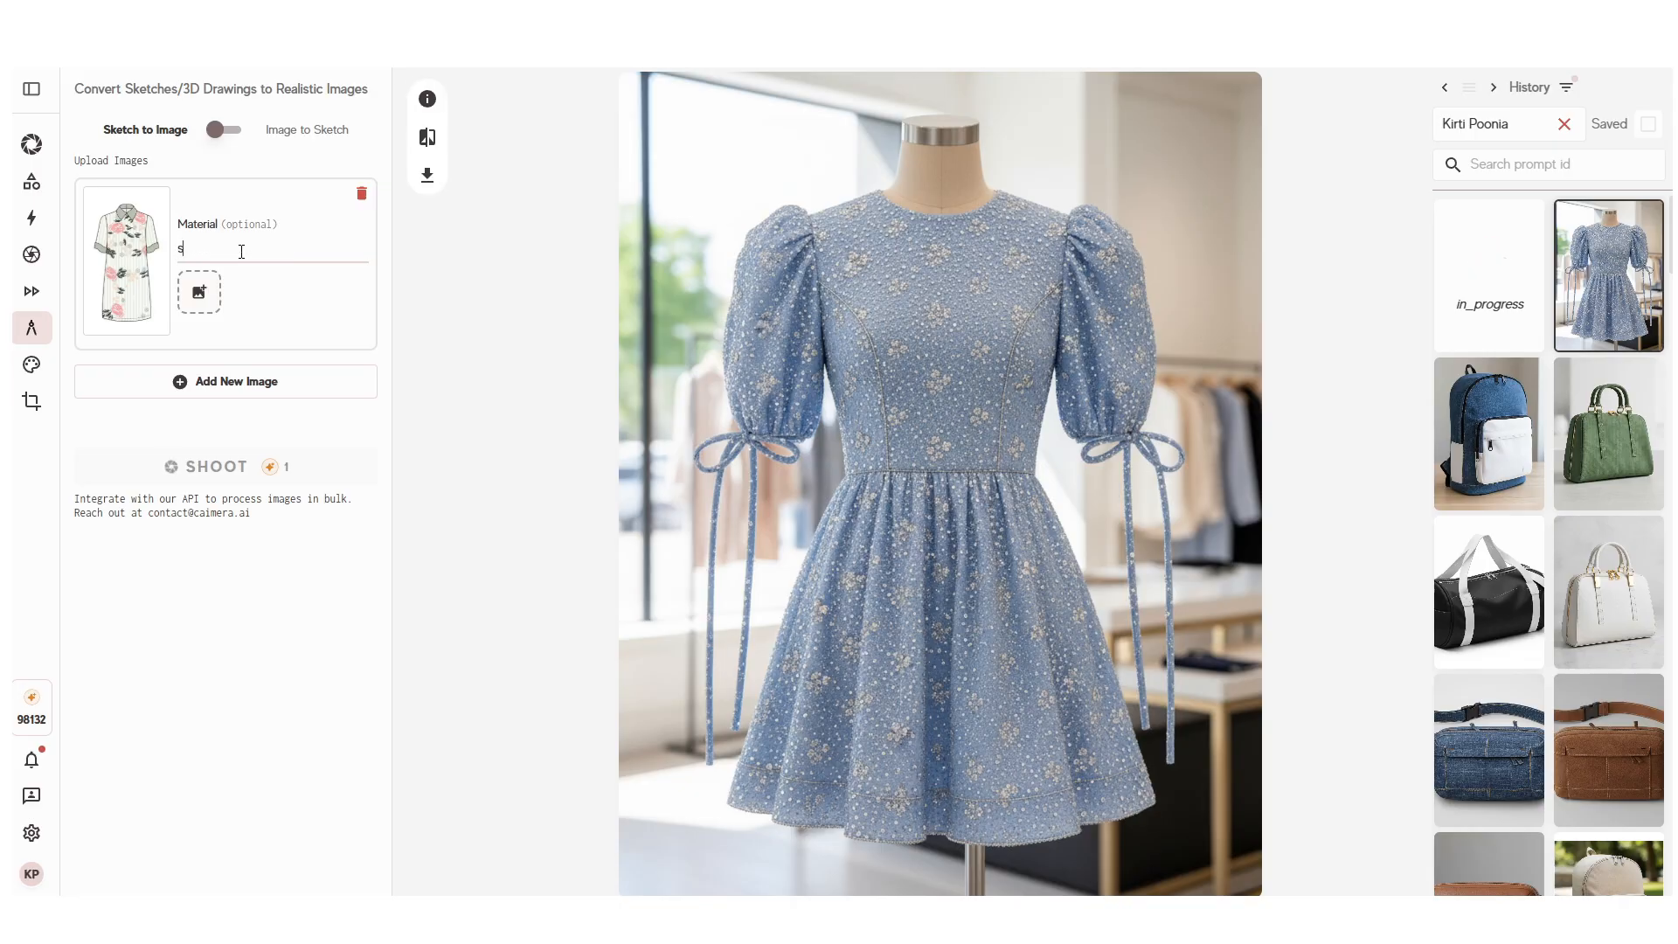
click(301, 389)
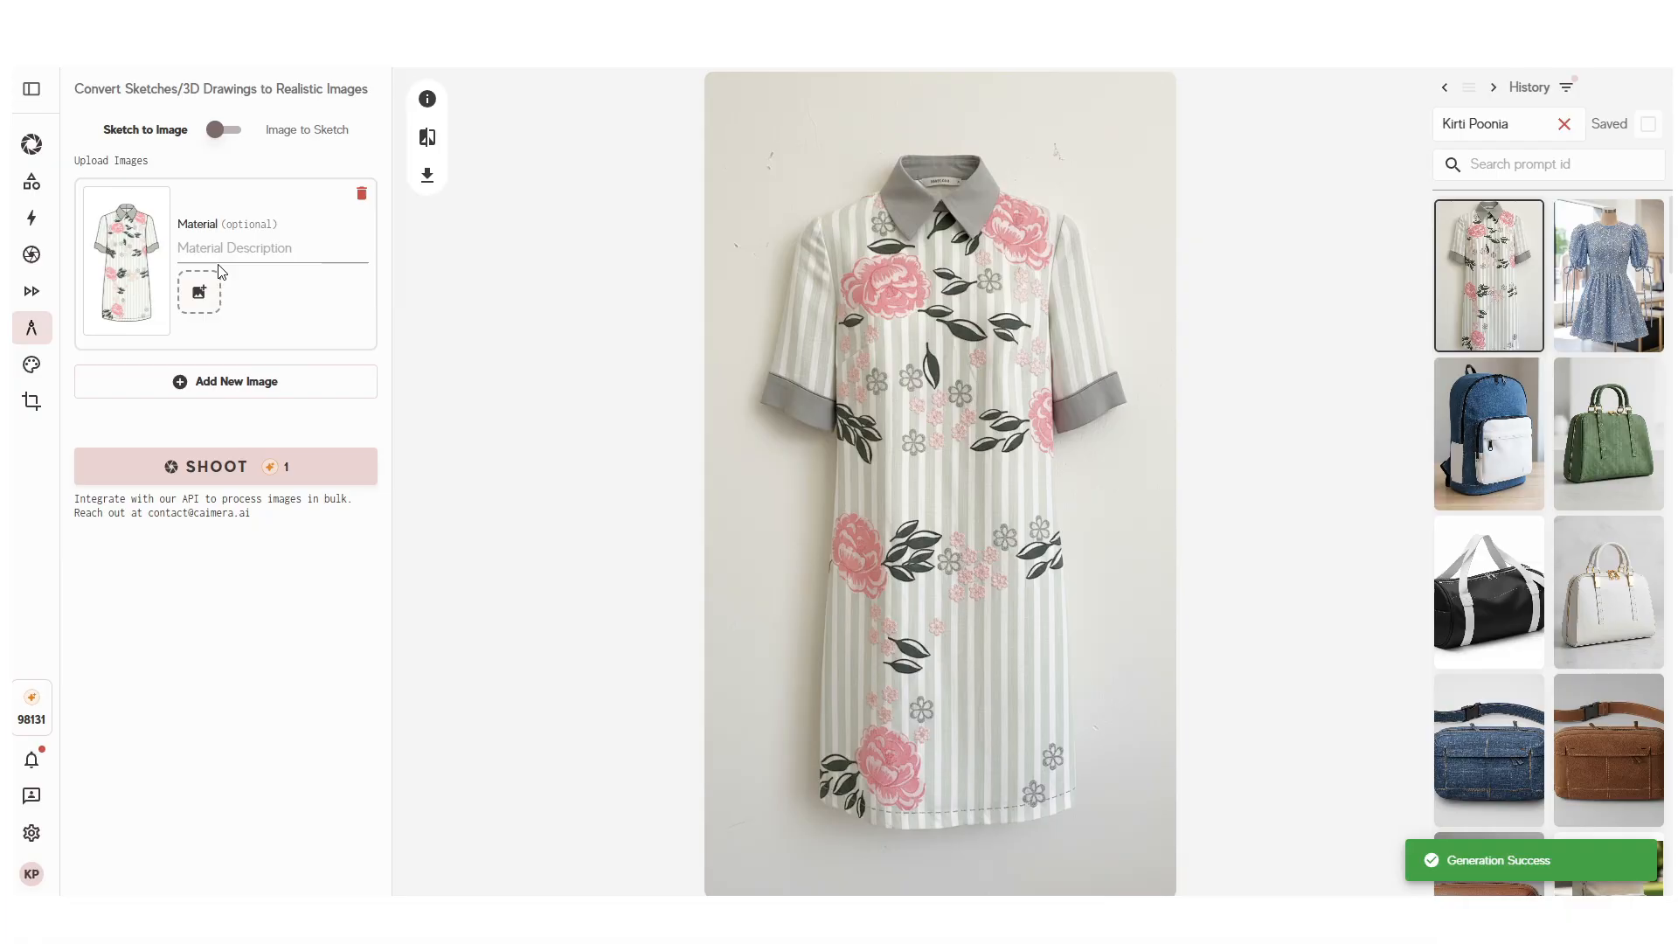
Step: Set the floral collared dress sketch's material to "silk" and generate a new image
click(215, 252)
text(s)
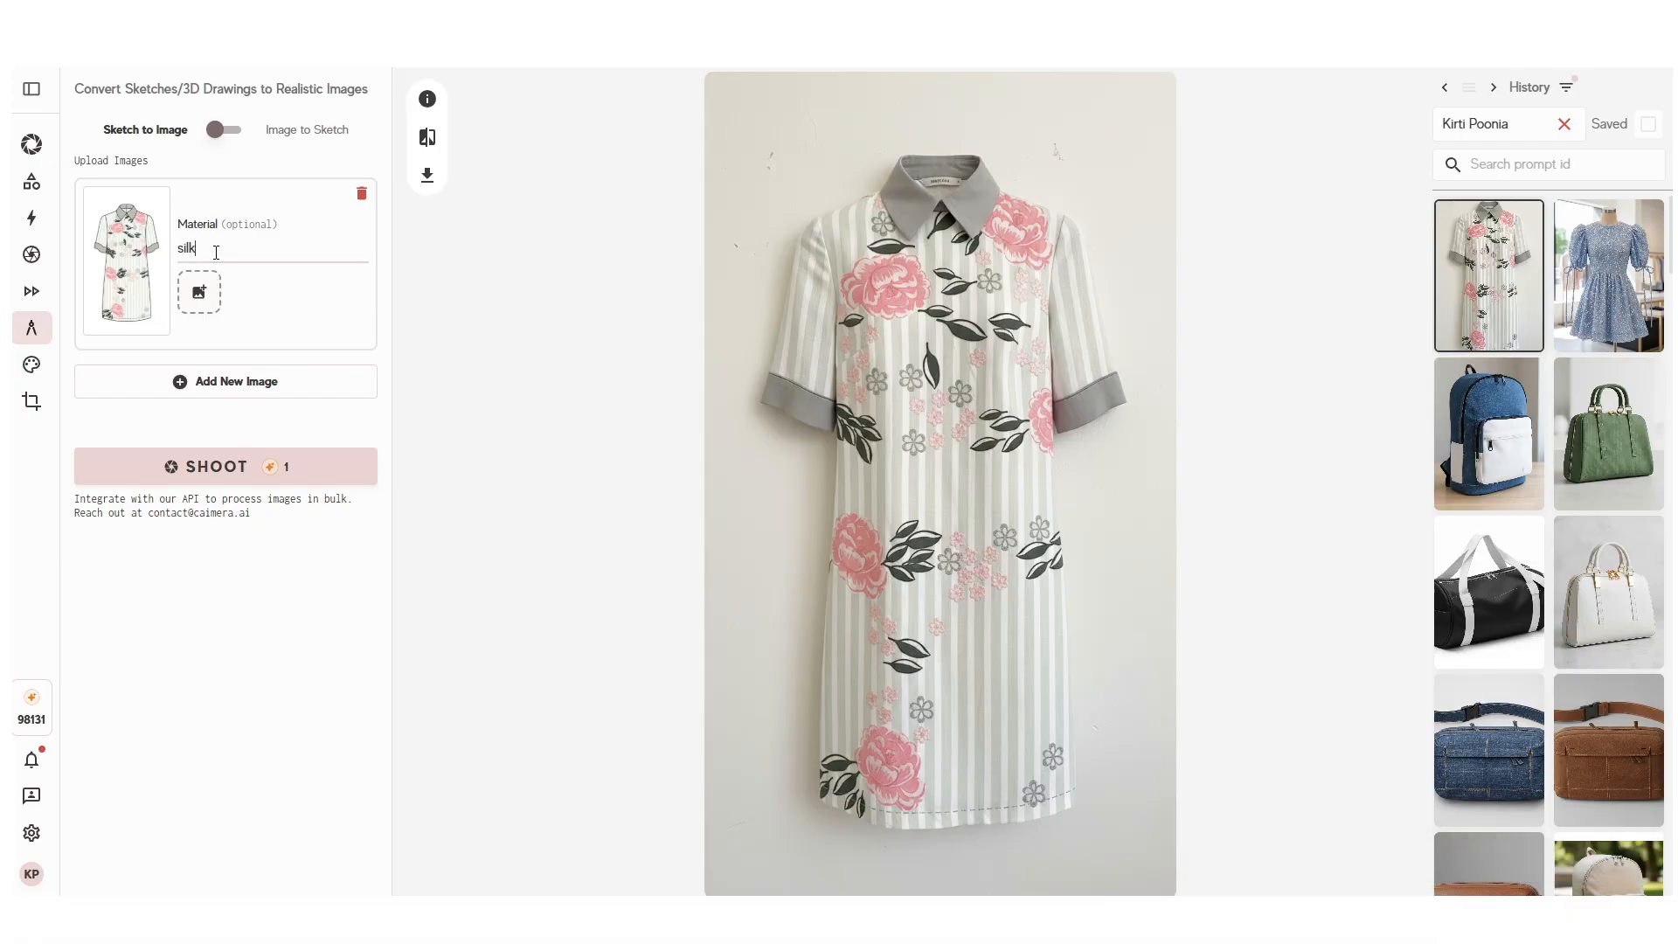
text(ilk)
click(266, 467)
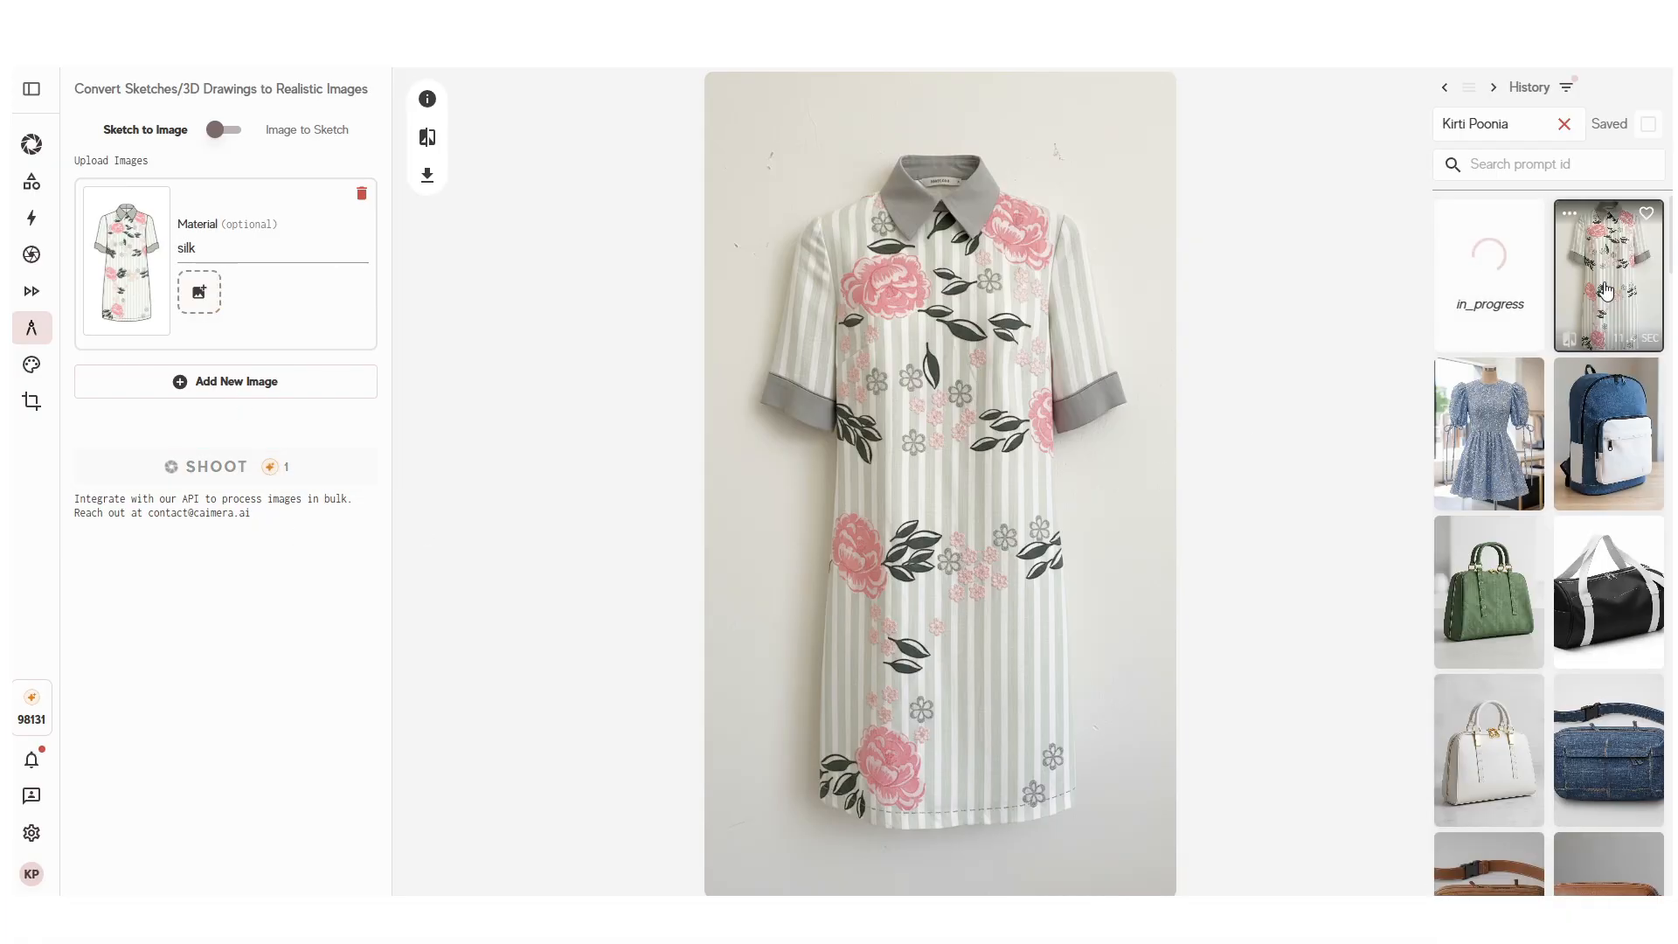
Step: Compare the generated silk dress with its sketch and check it against the earlier version made without a material
click(427, 137)
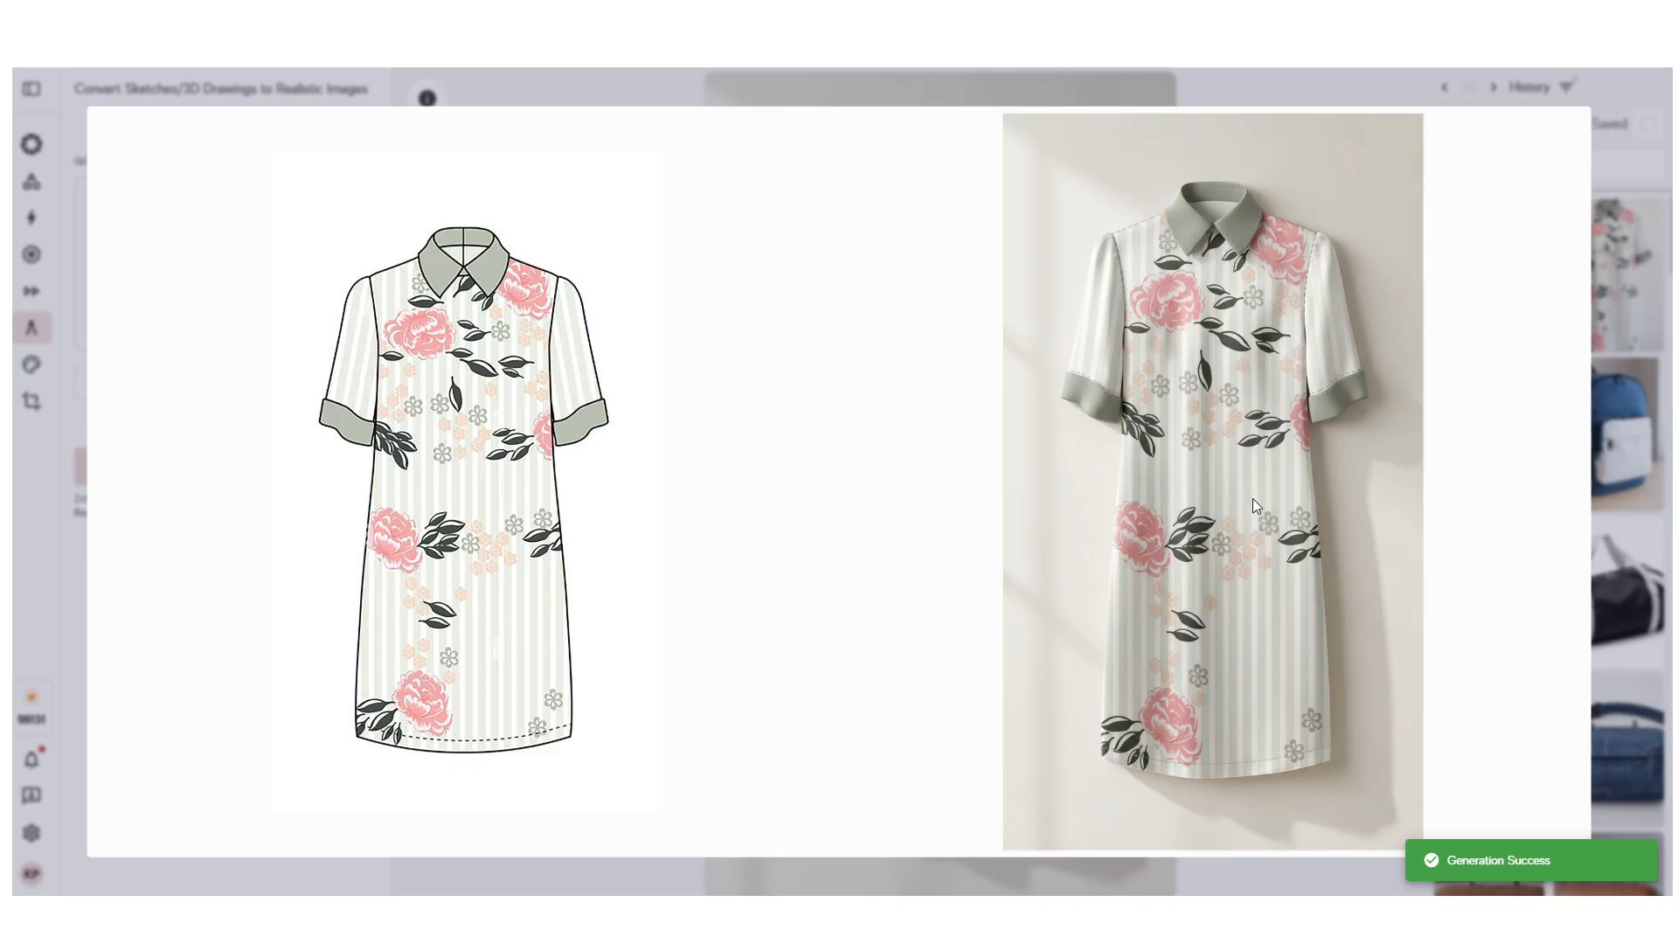
click(1622, 285)
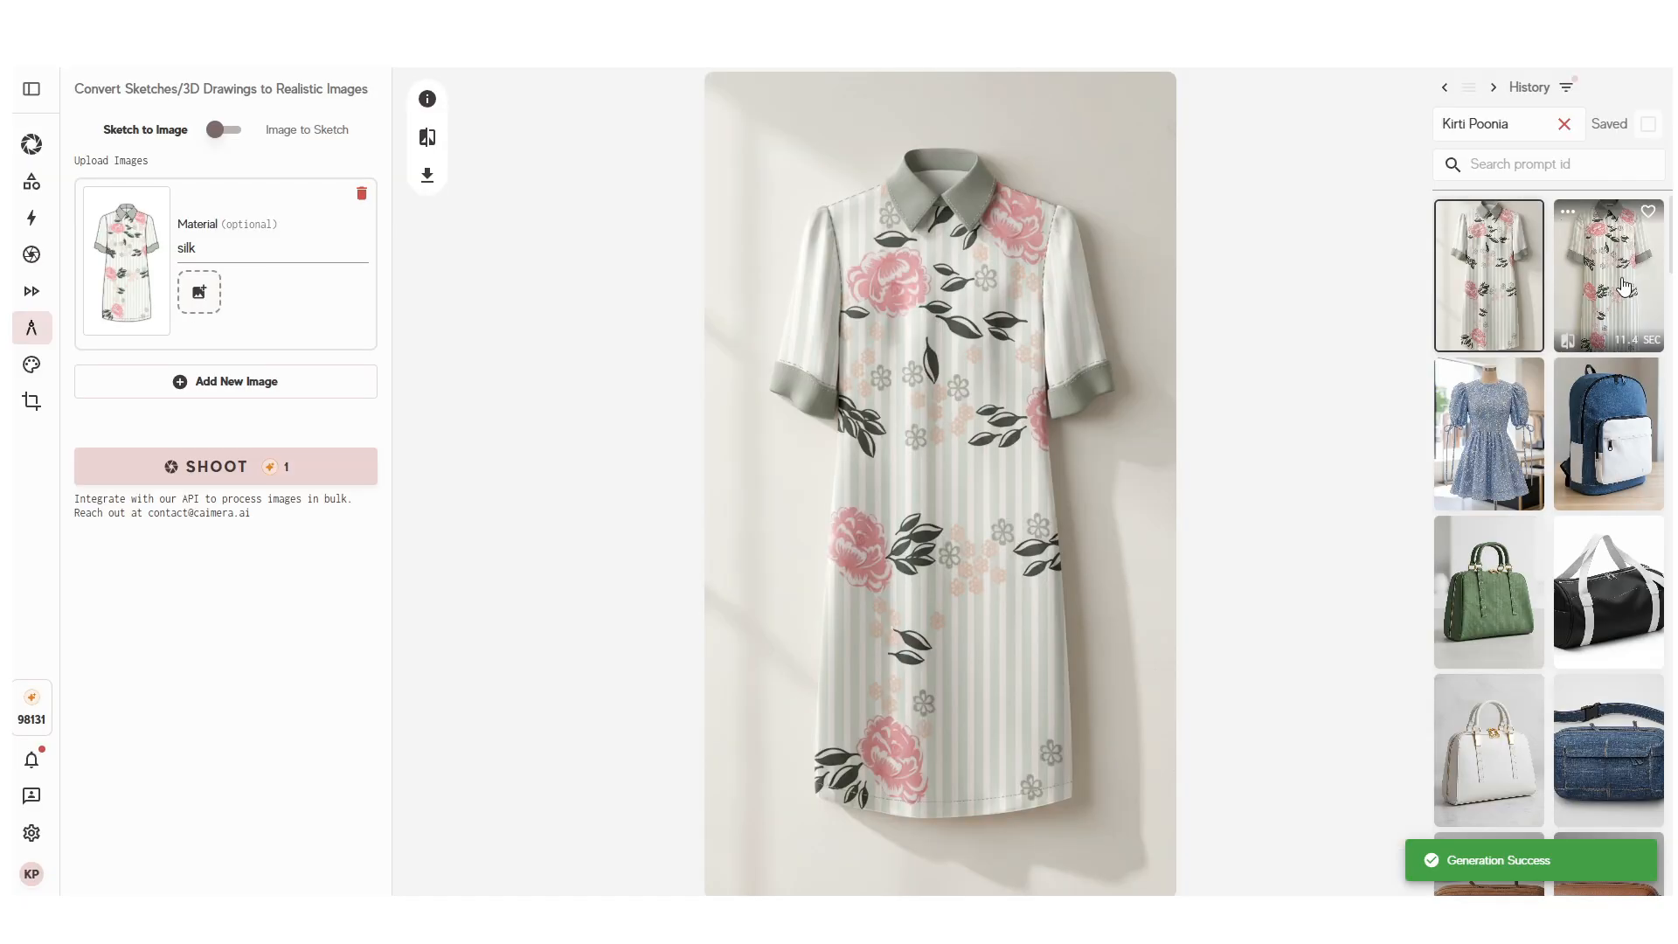
click(1625, 287)
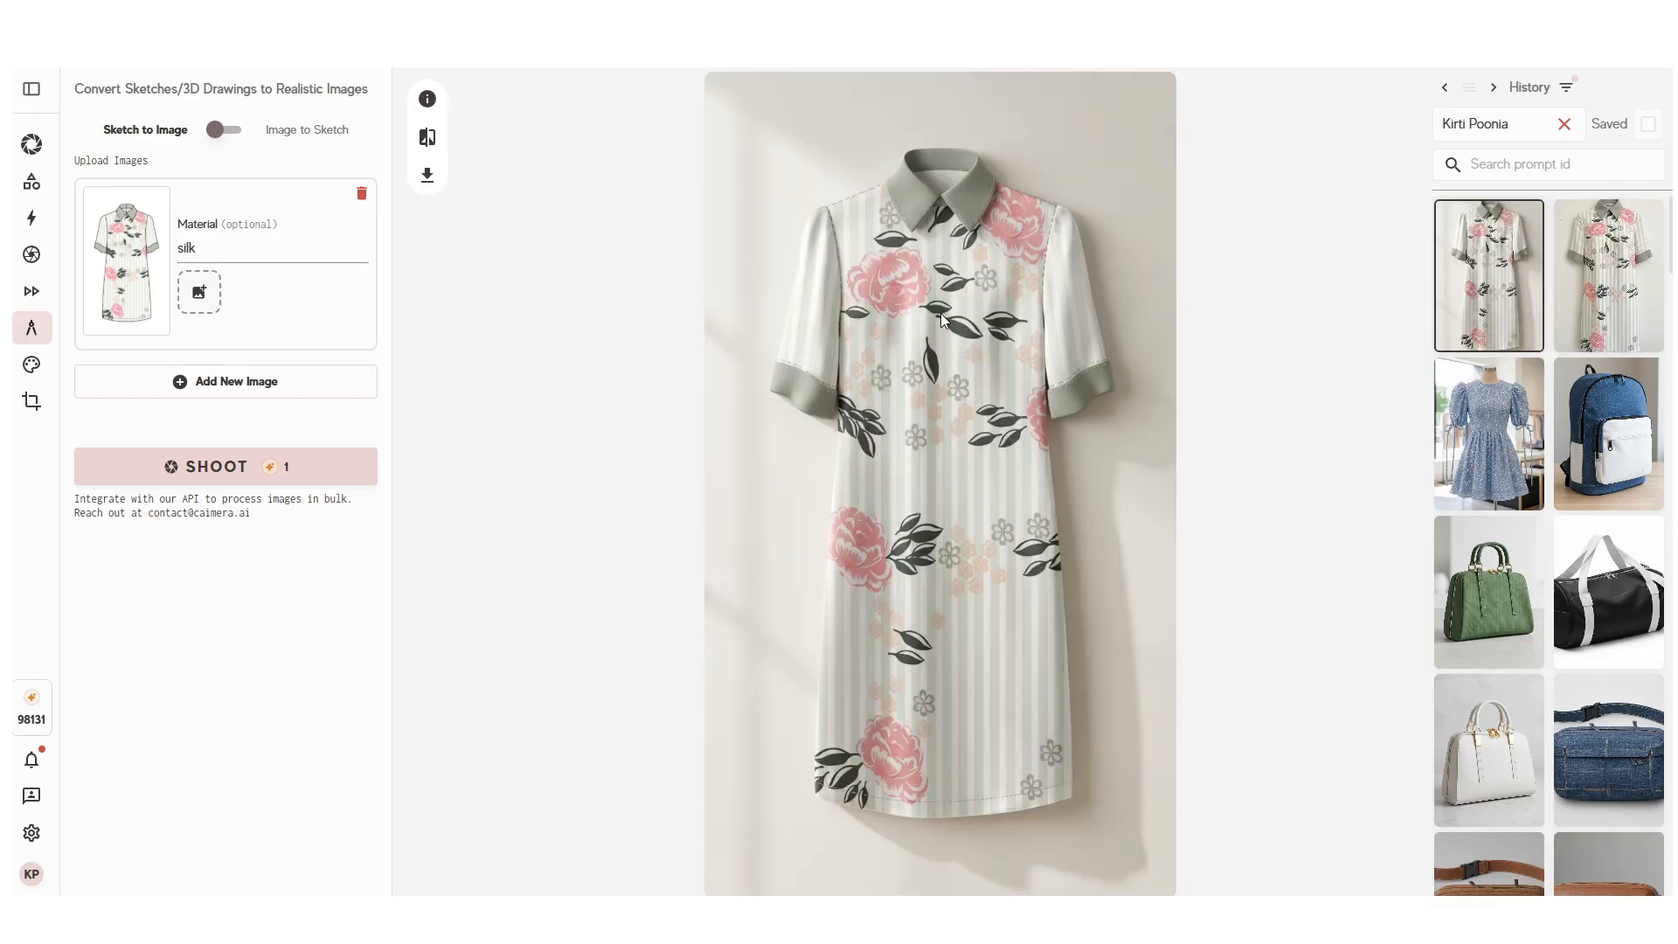
Step: Replace the floral dress sketch with the blue asymmetric star-print dress sketch and submit it with the material "sheer organza"
click(361, 193)
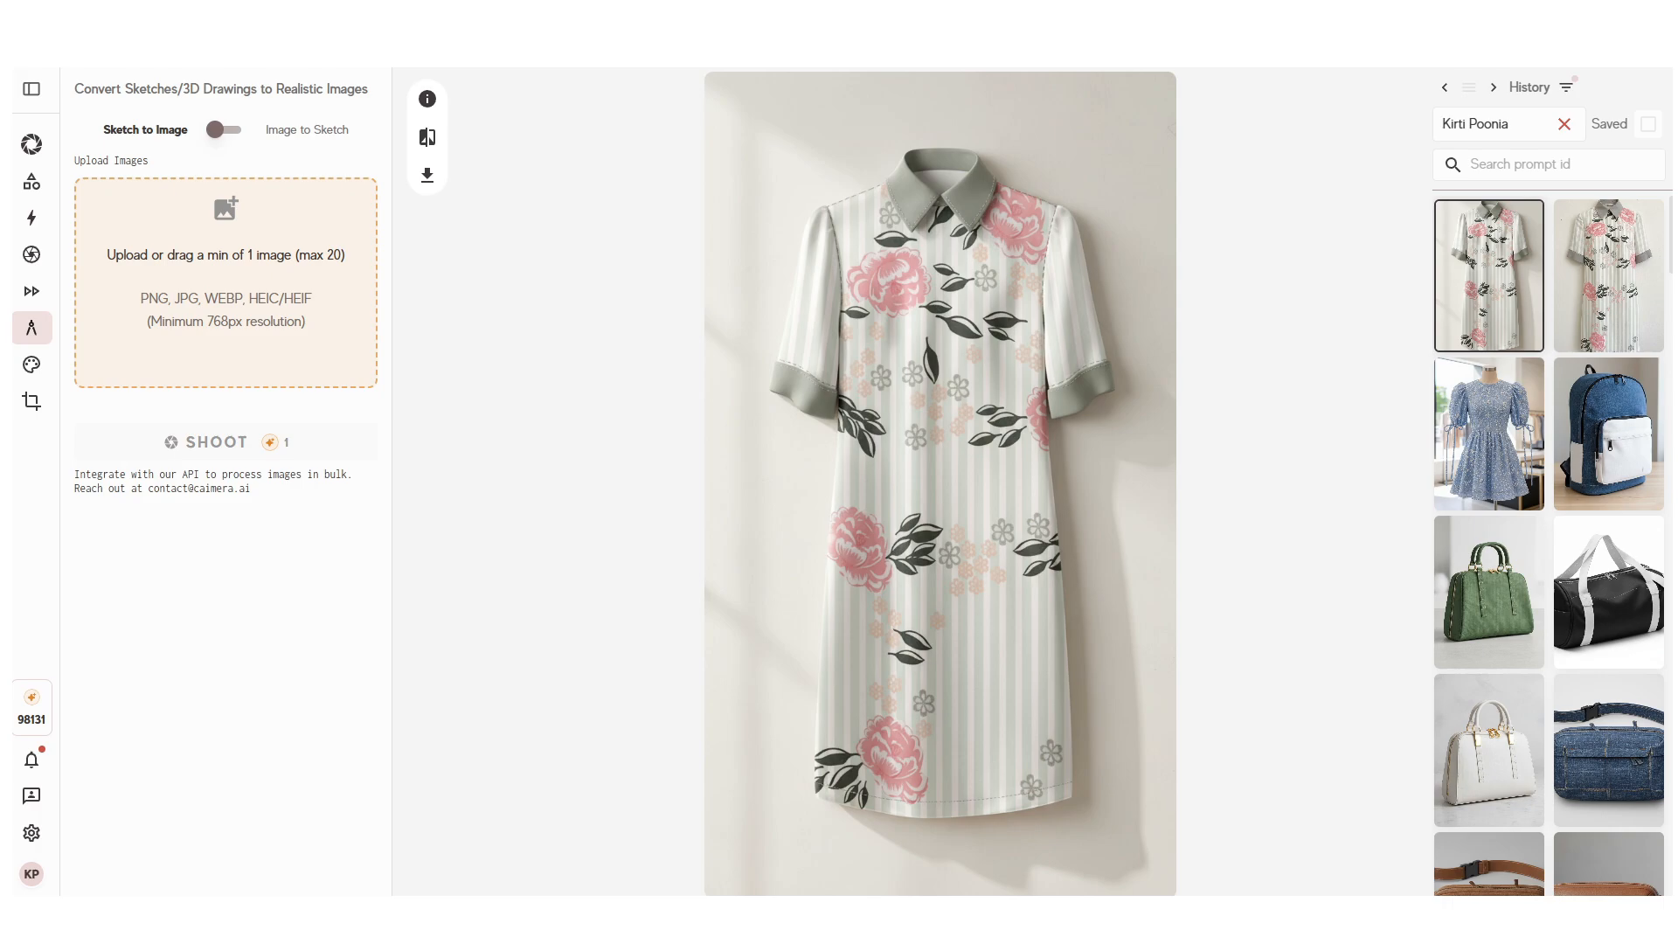
click(766, 336)
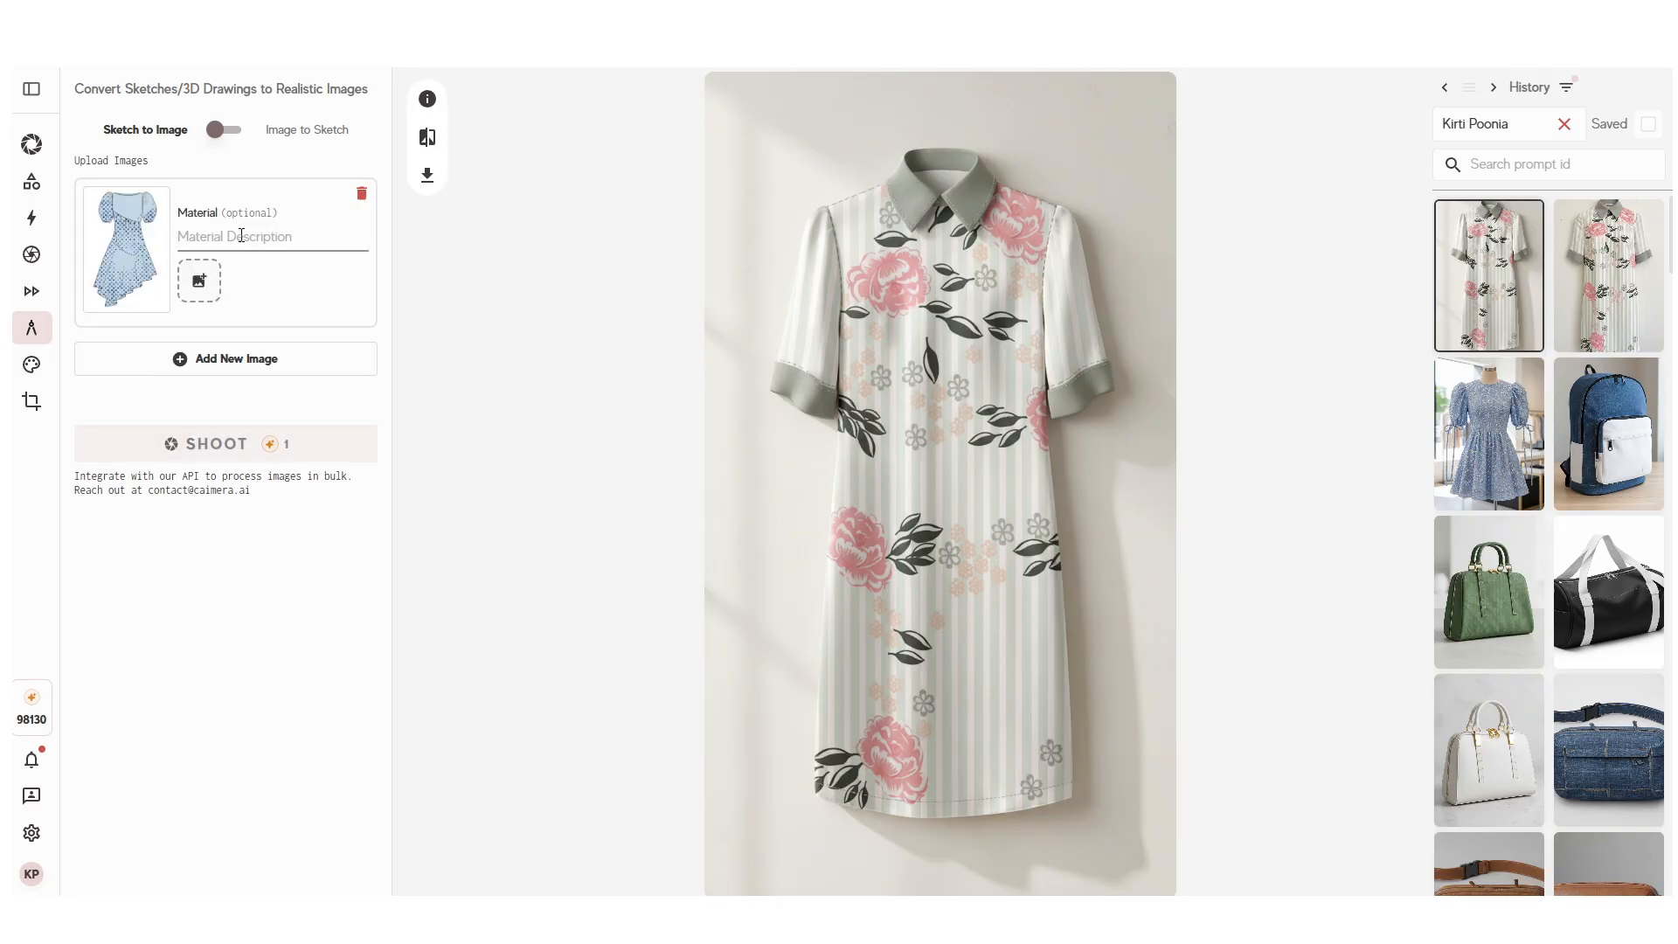
click(234, 239)
text(sheer organza)
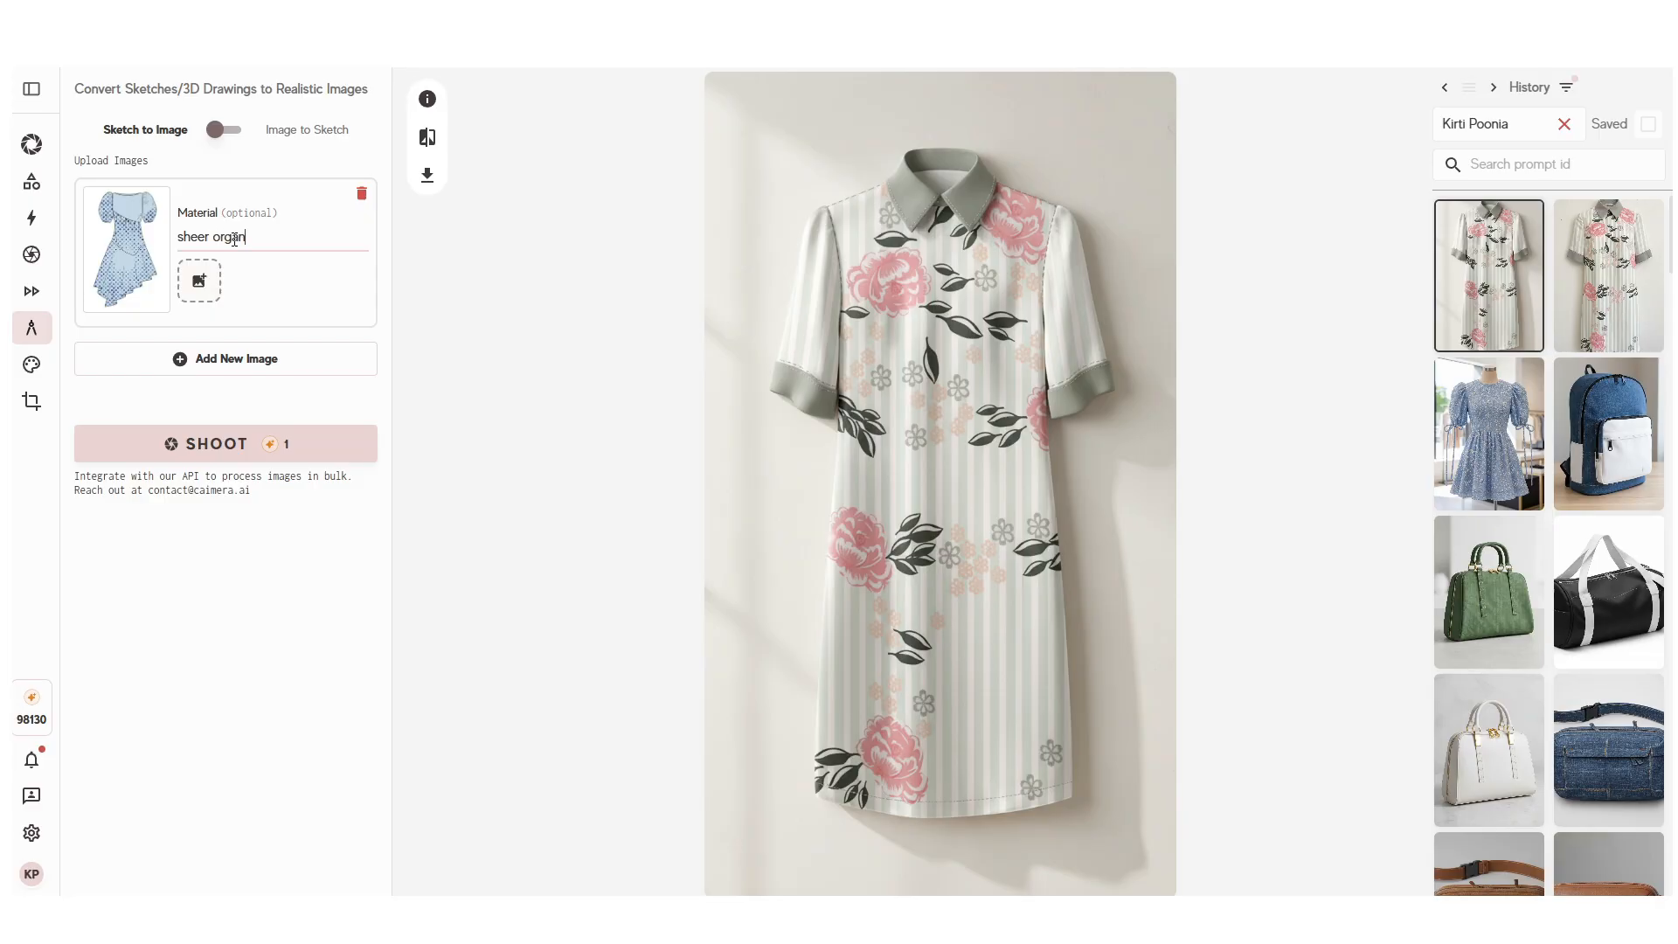
click(270, 457)
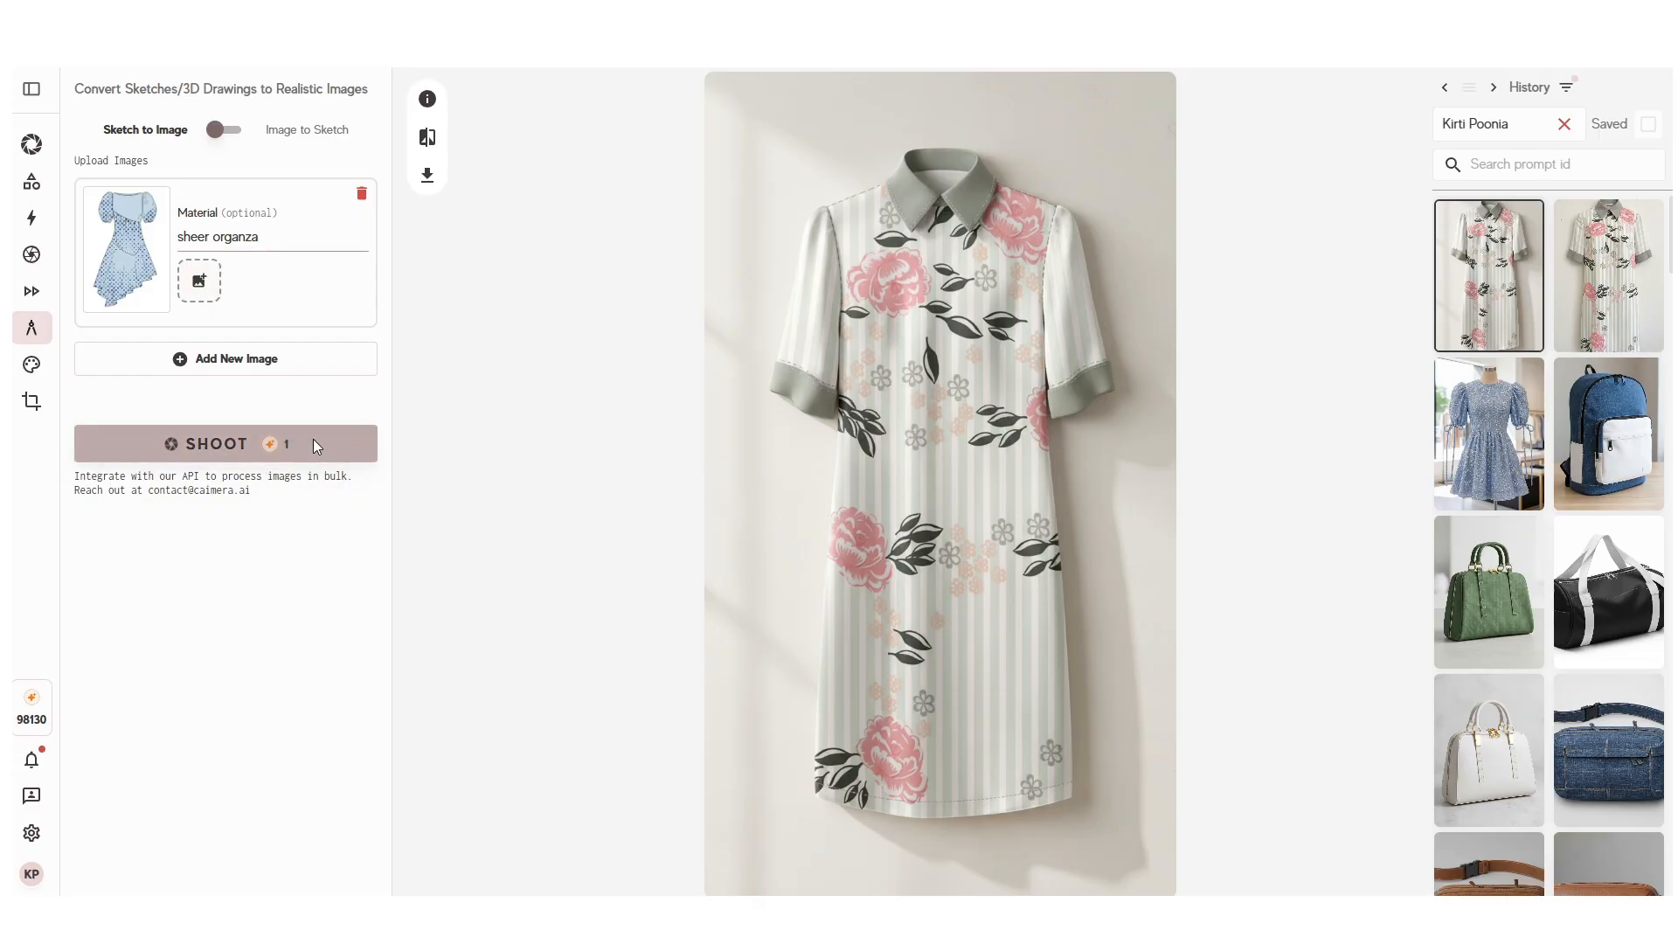
Step: Browse the generation history and resubmit the asymmetric star-print dress sketch with the "sheer organza" material
triple_click(268, 259)
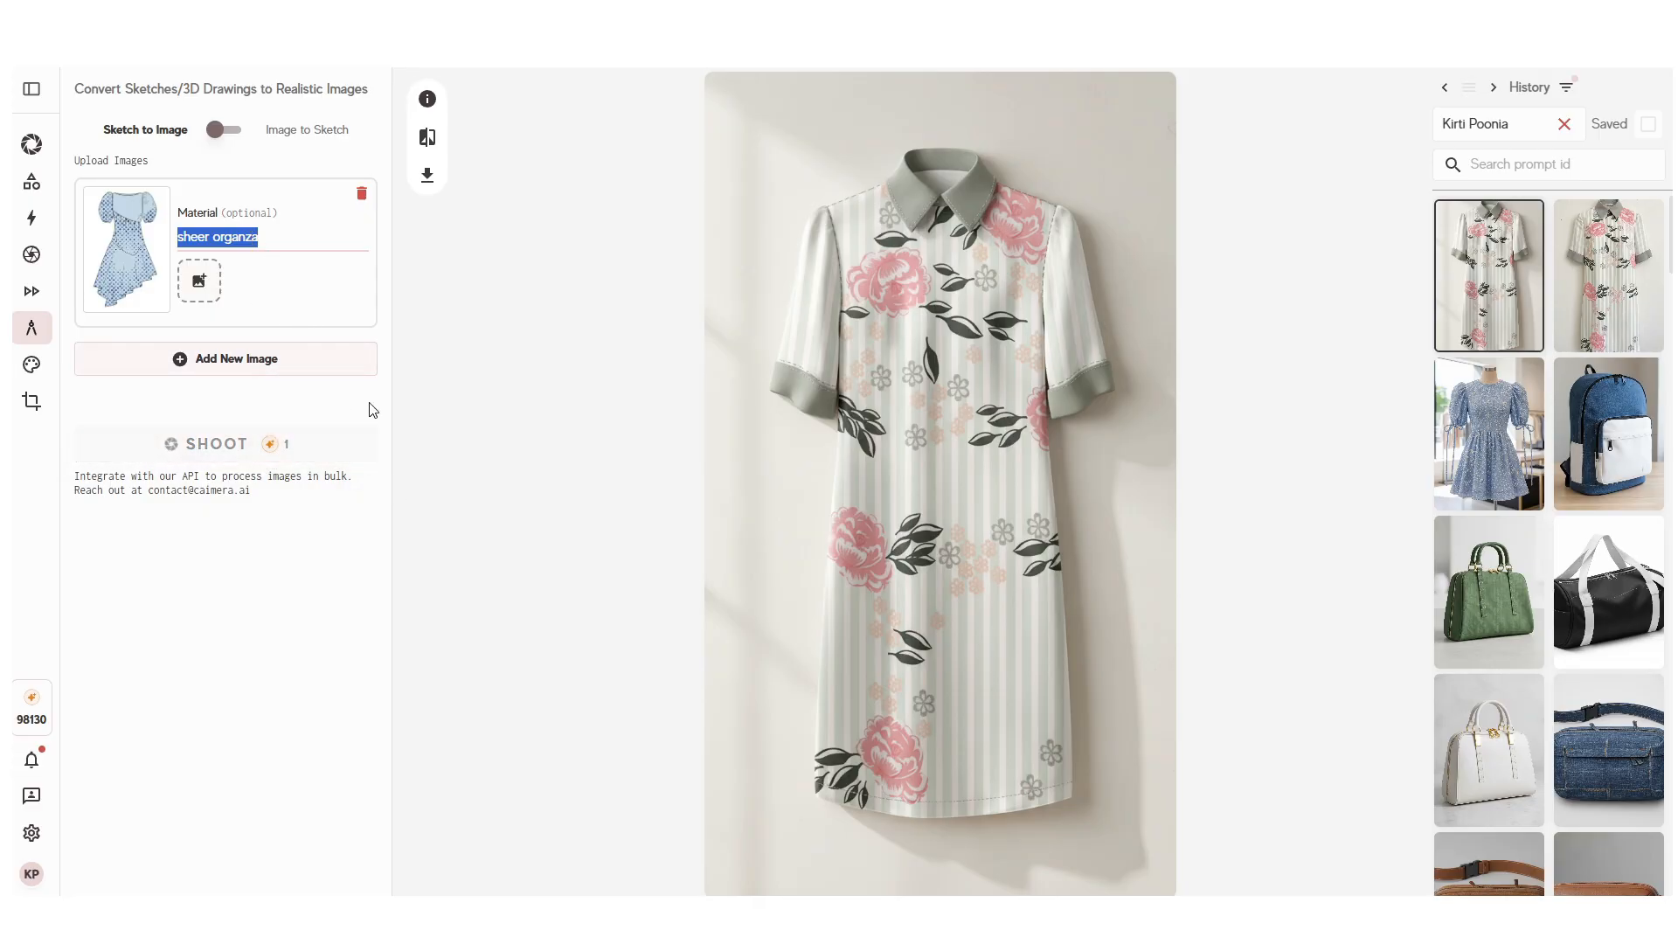
scroll(1596, 559, down, 6)
scroll(1599, 560, down, 15)
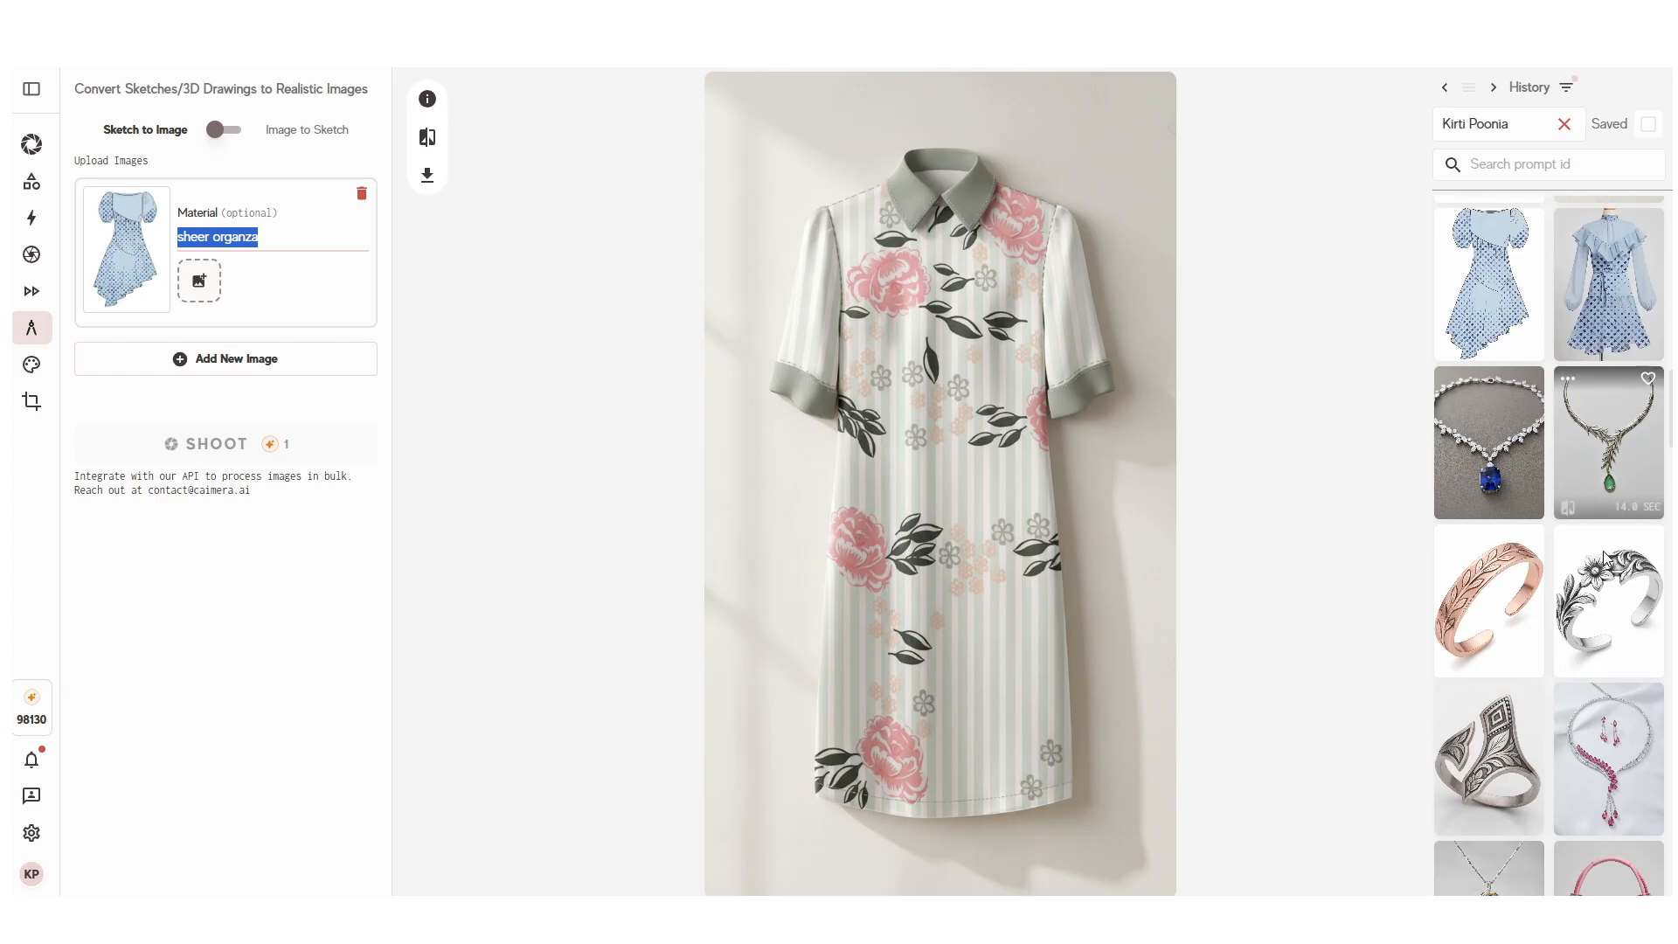
scroll(1602, 564, down, 15)
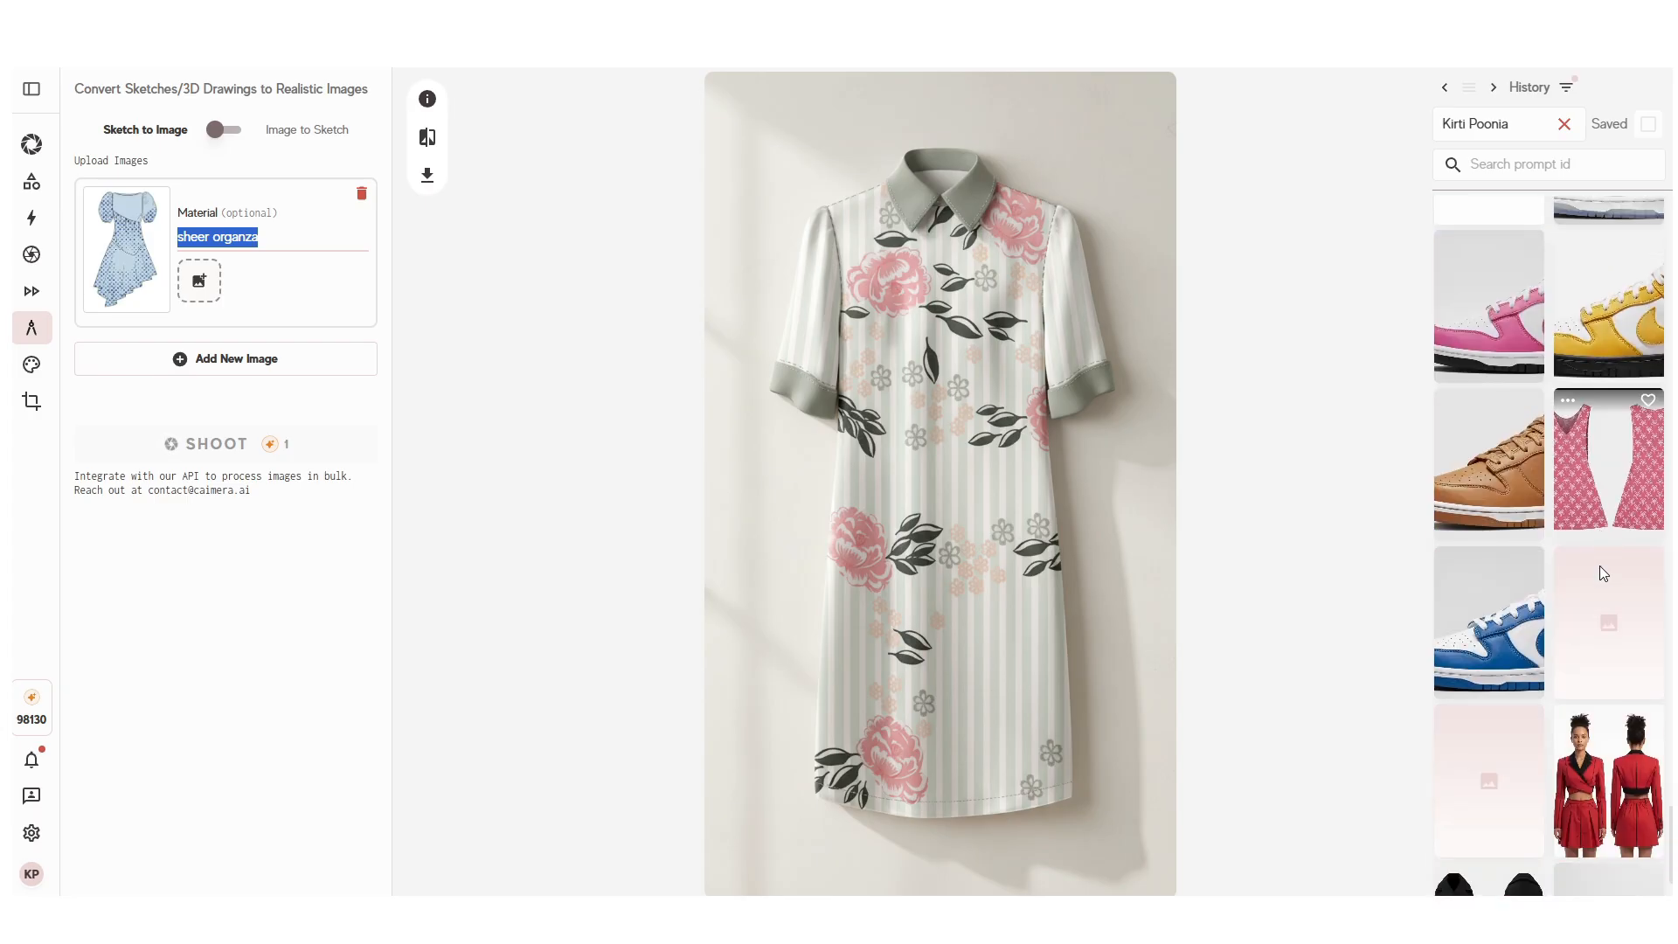
scroll(1566, 599, down, 15)
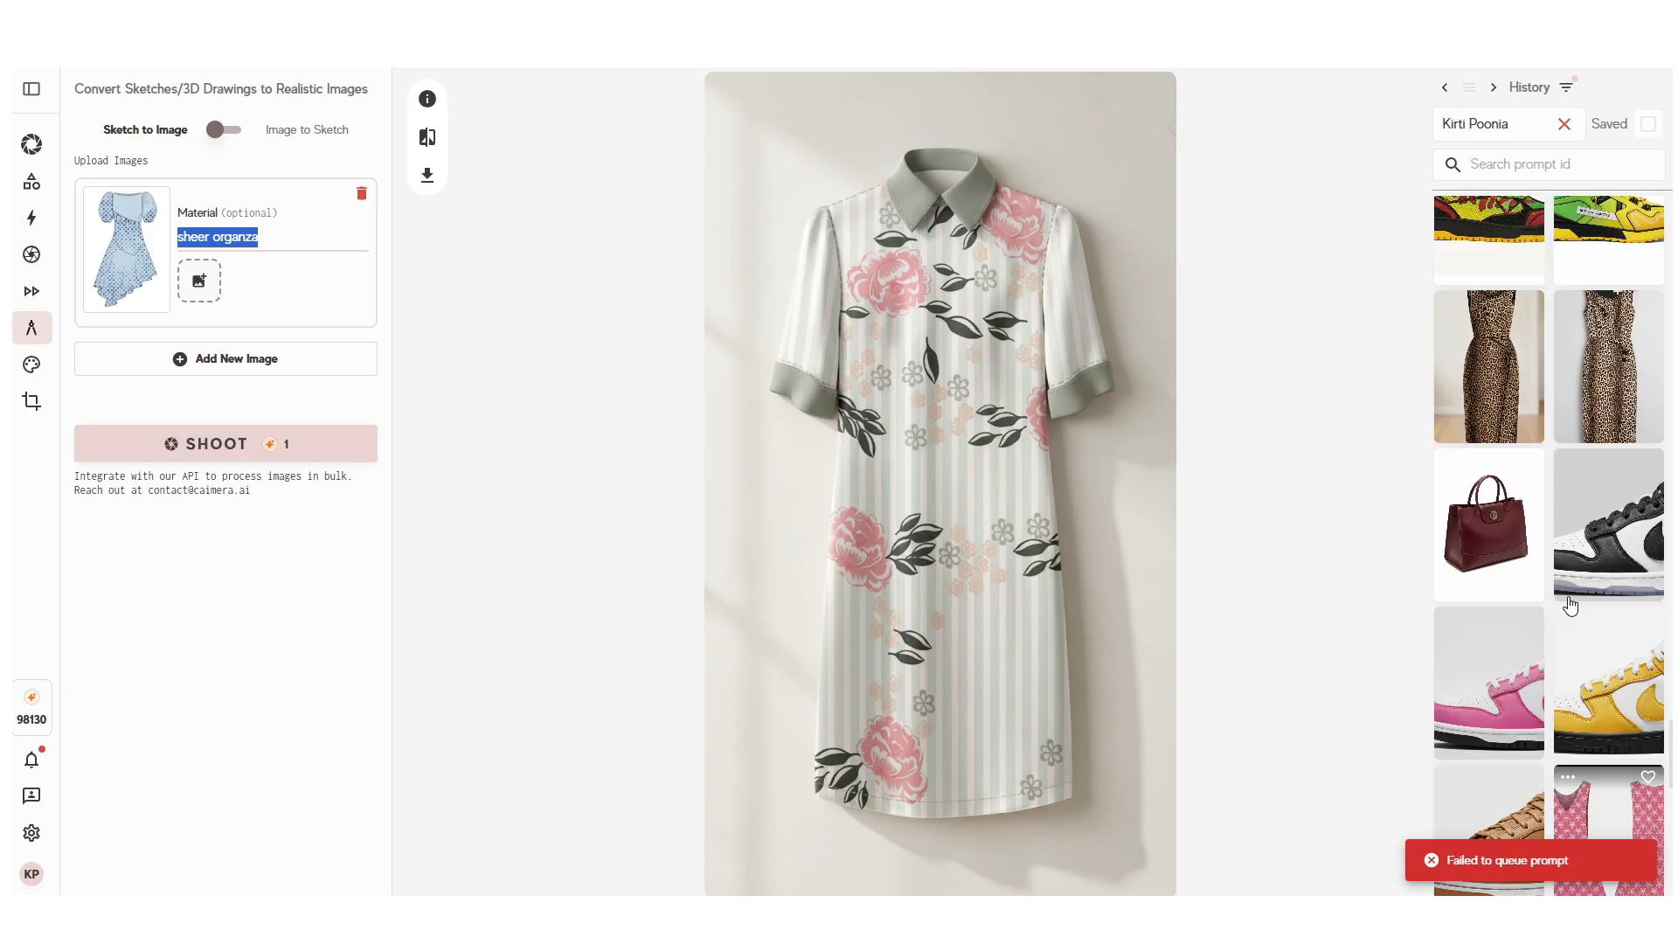
scroll(1564, 596, up, 20)
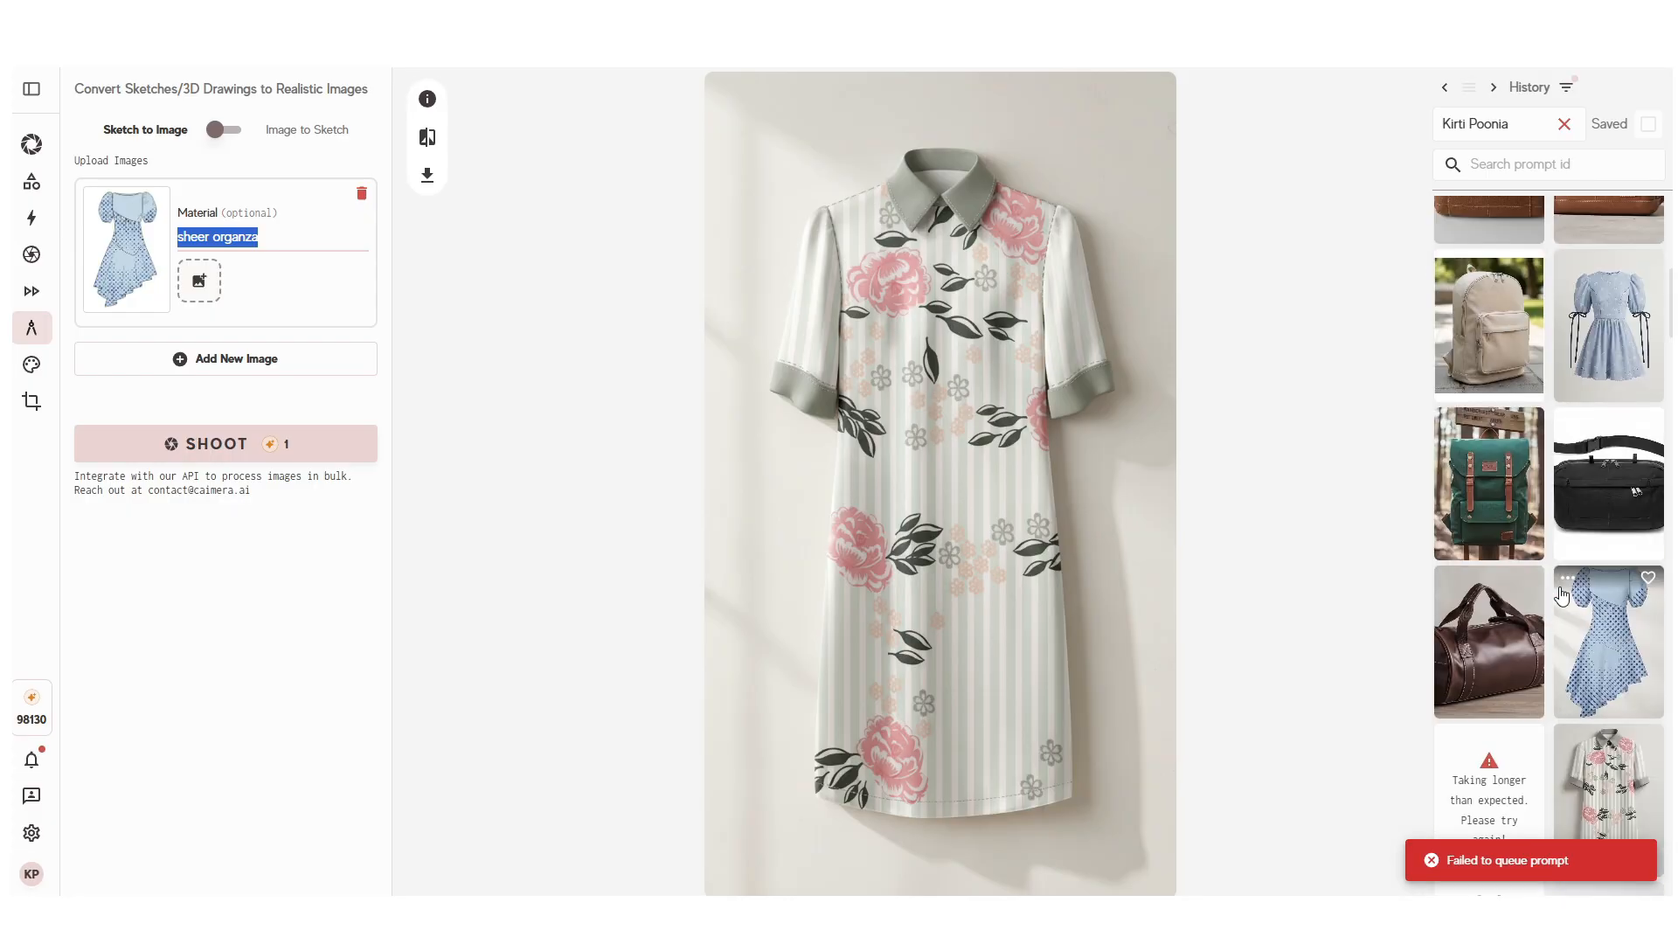
click(252, 443)
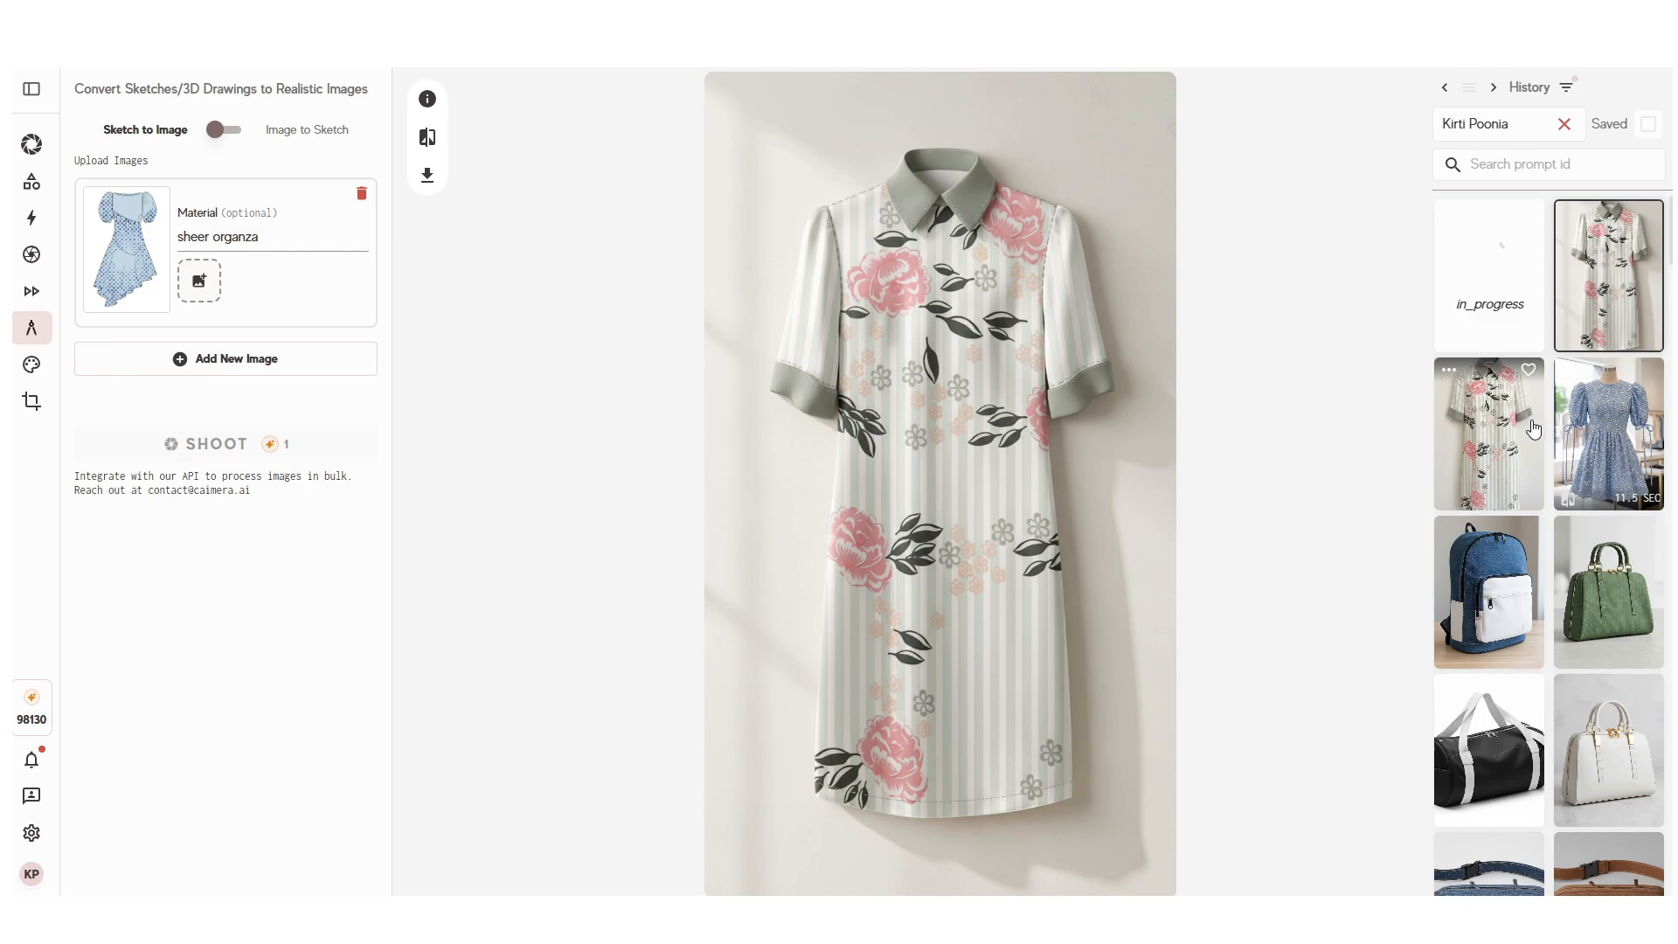
Step: Shorten the asymmetric dress sketch's material description to "organza"
triple_click(214, 239)
click(214, 239)
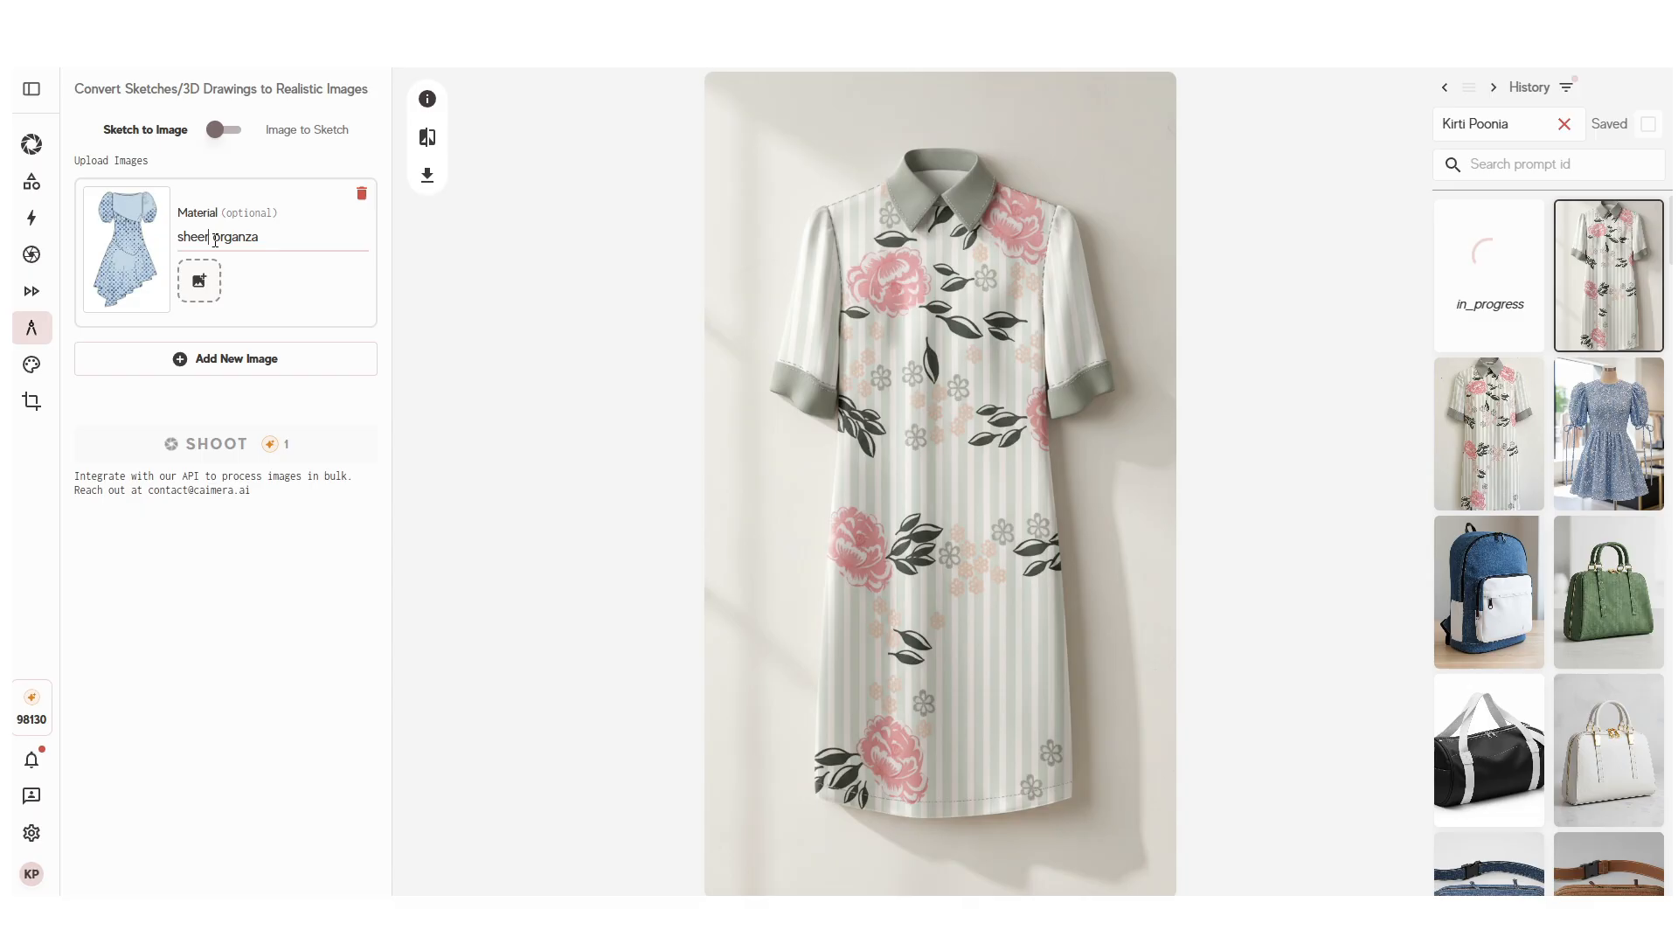
key(BackSpace)
key(BackSpace)
key(BackSpace)
key(BackSpace)
key(BackSpace)
key(BackSpace)
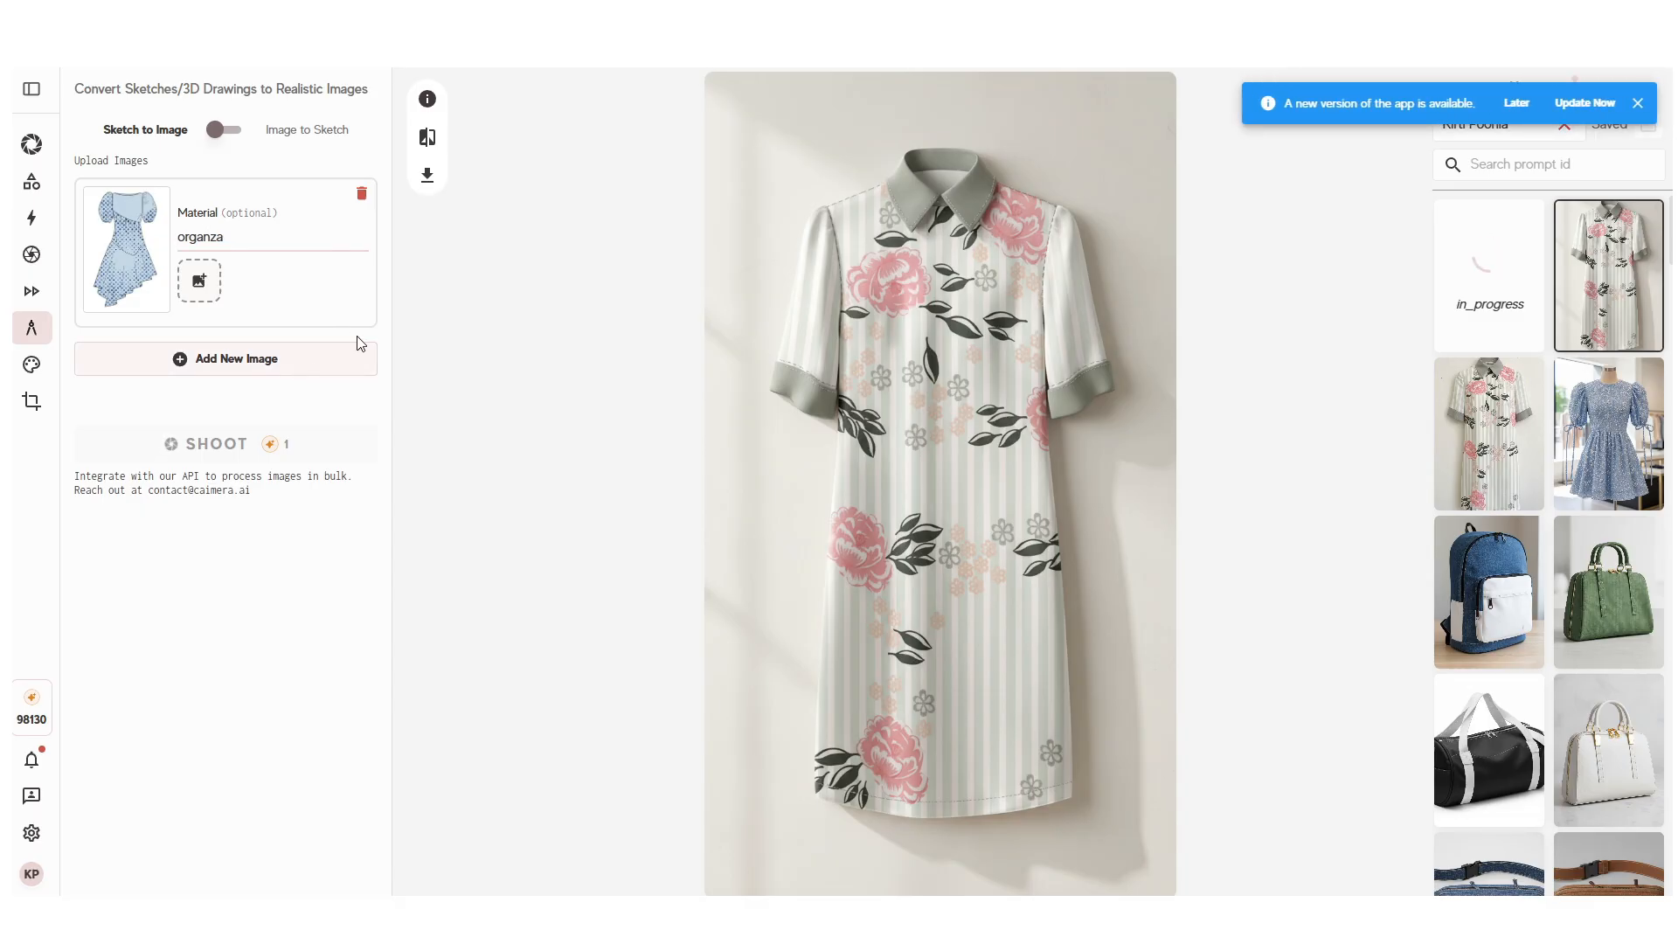
Step: Apply the app update and generate the blue star-print dress sketch again with the material "organza"
click(1565, 103)
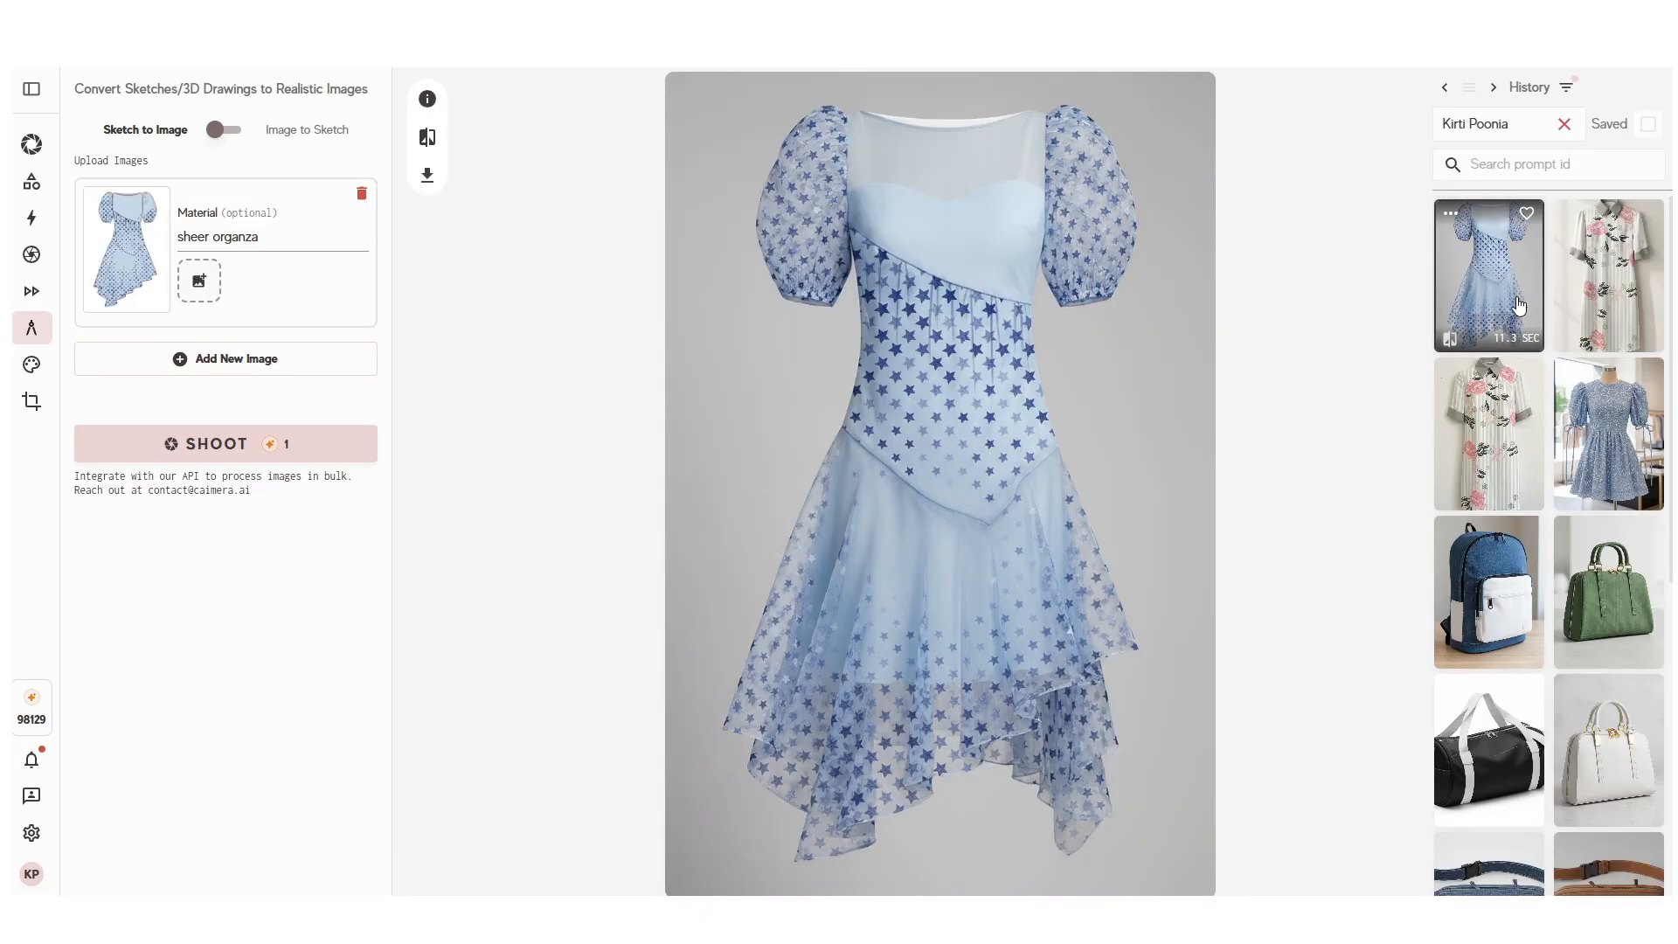
click(243, 261)
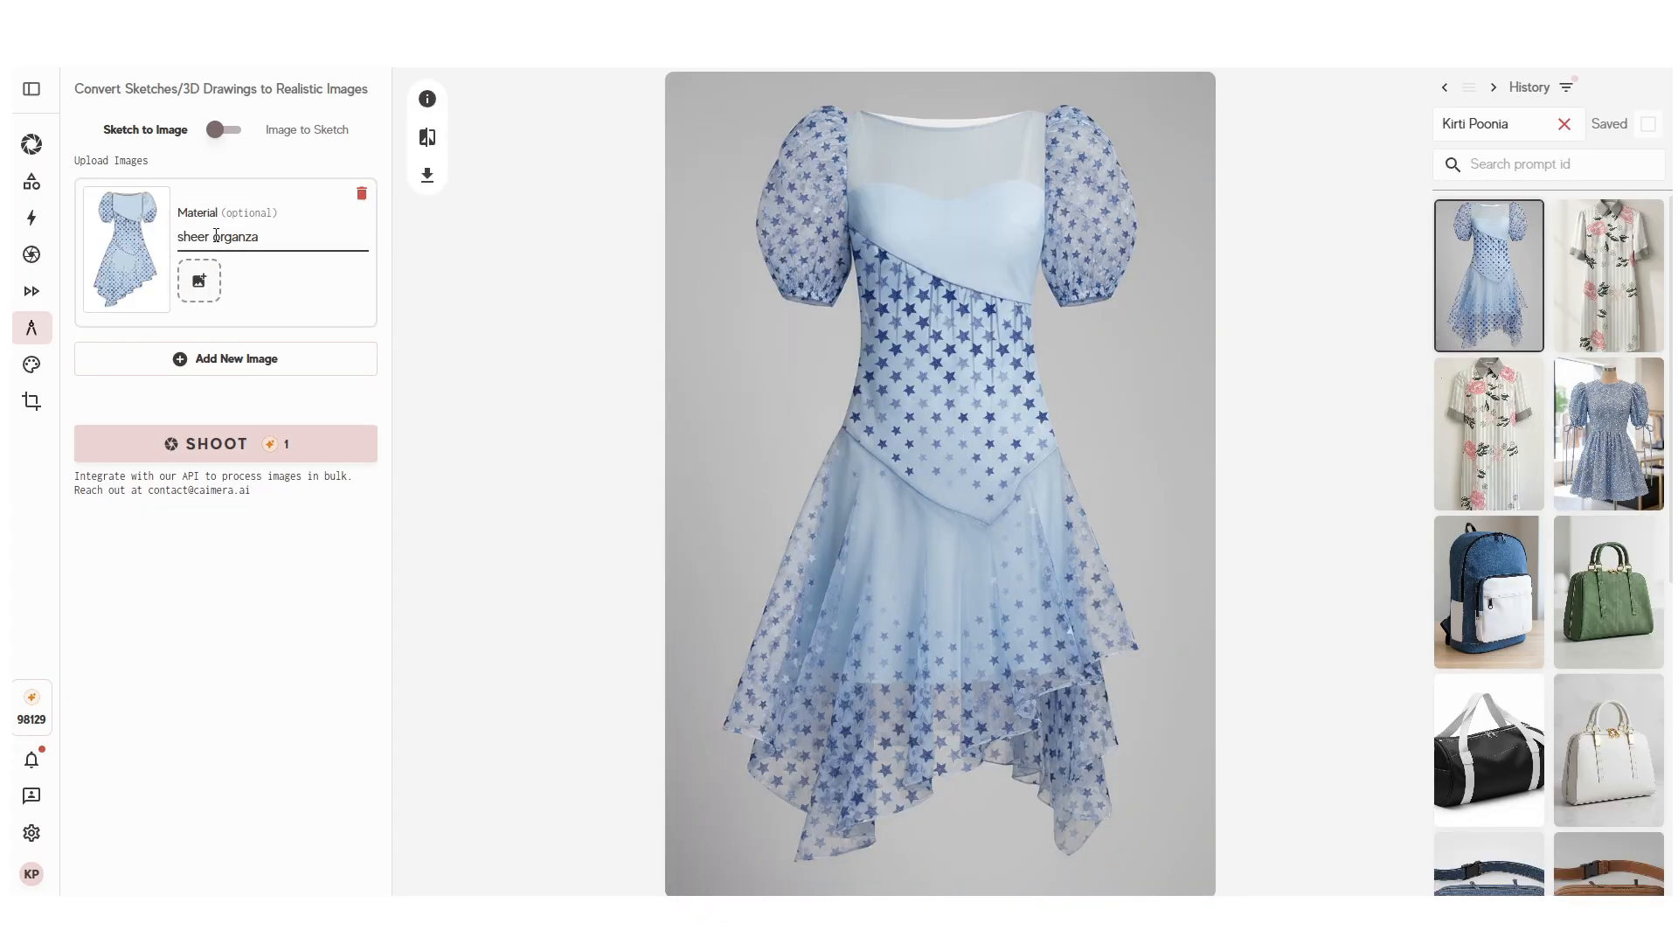
key(BackSpace)
key(BackSpace)
key(BackSpace)
key(BackSpace)
key(BackSpace)
key(BackSpace)
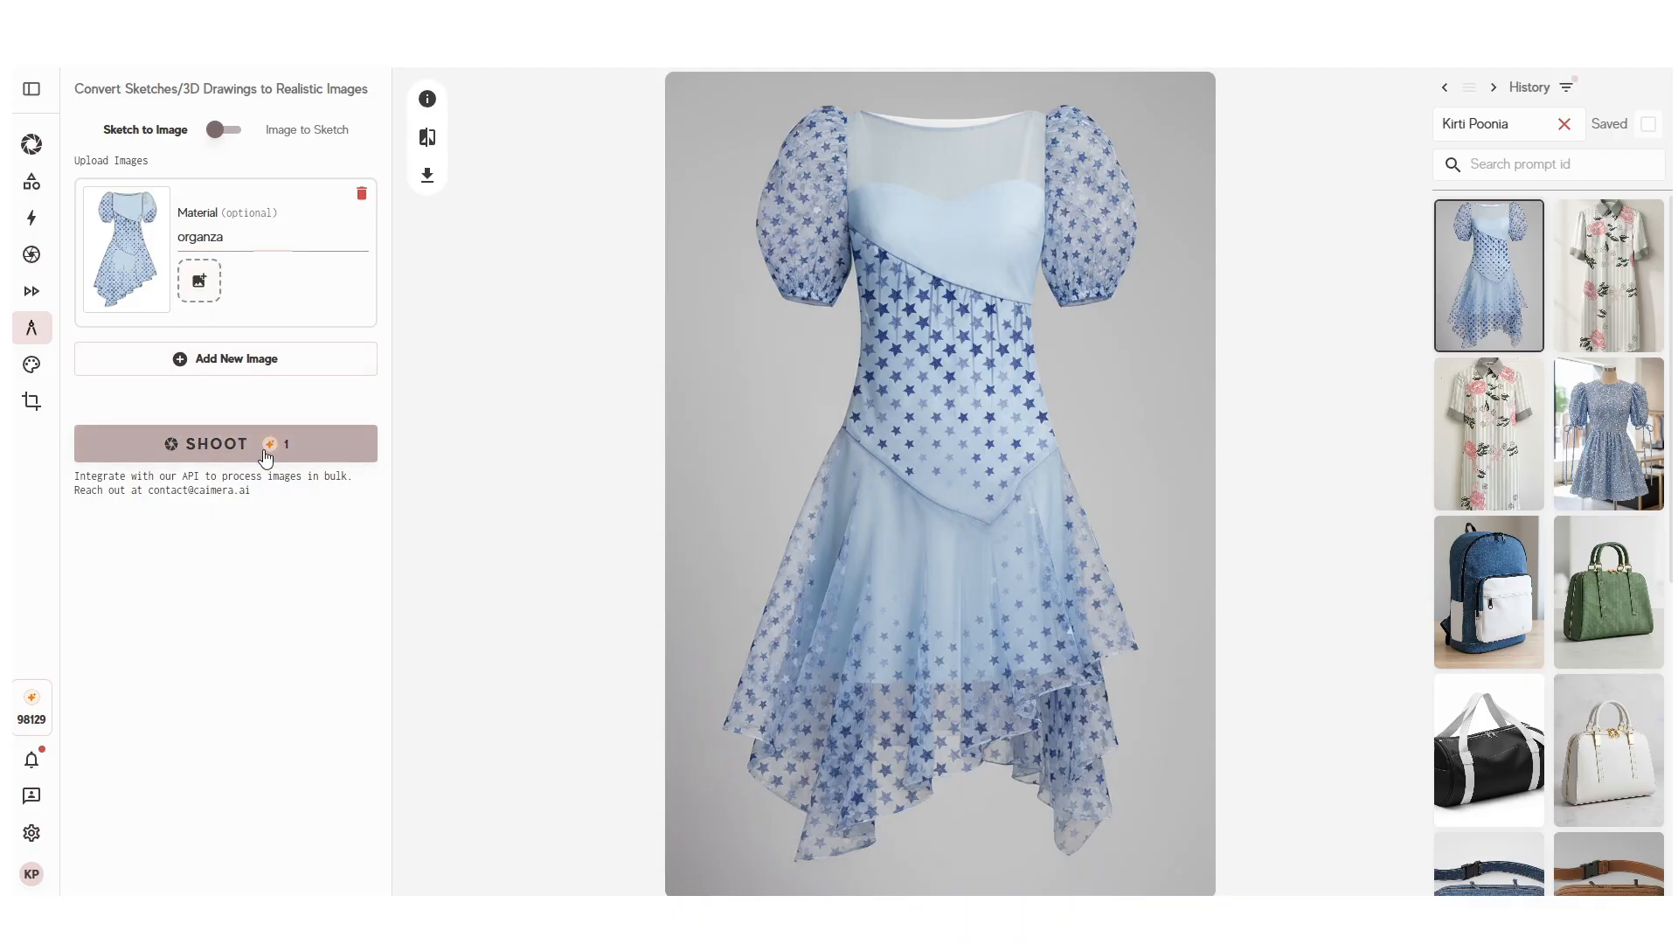
click(315, 443)
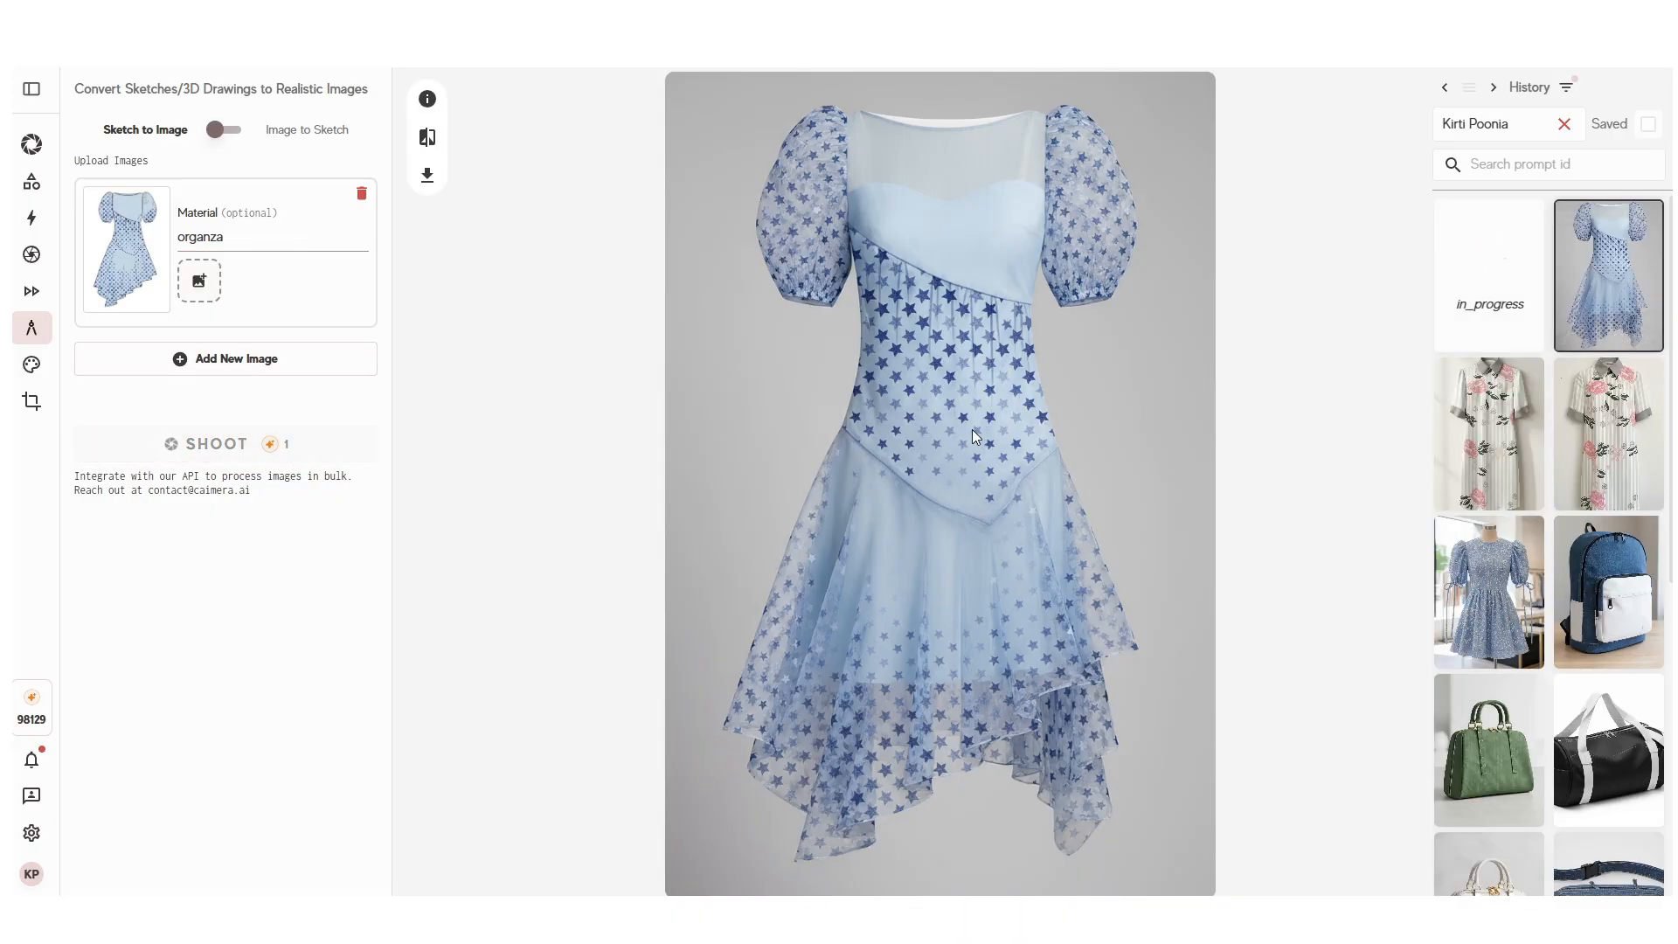
Step: Compare the newly generated organza dress with its sketch and clear the material description
click(427, 138)
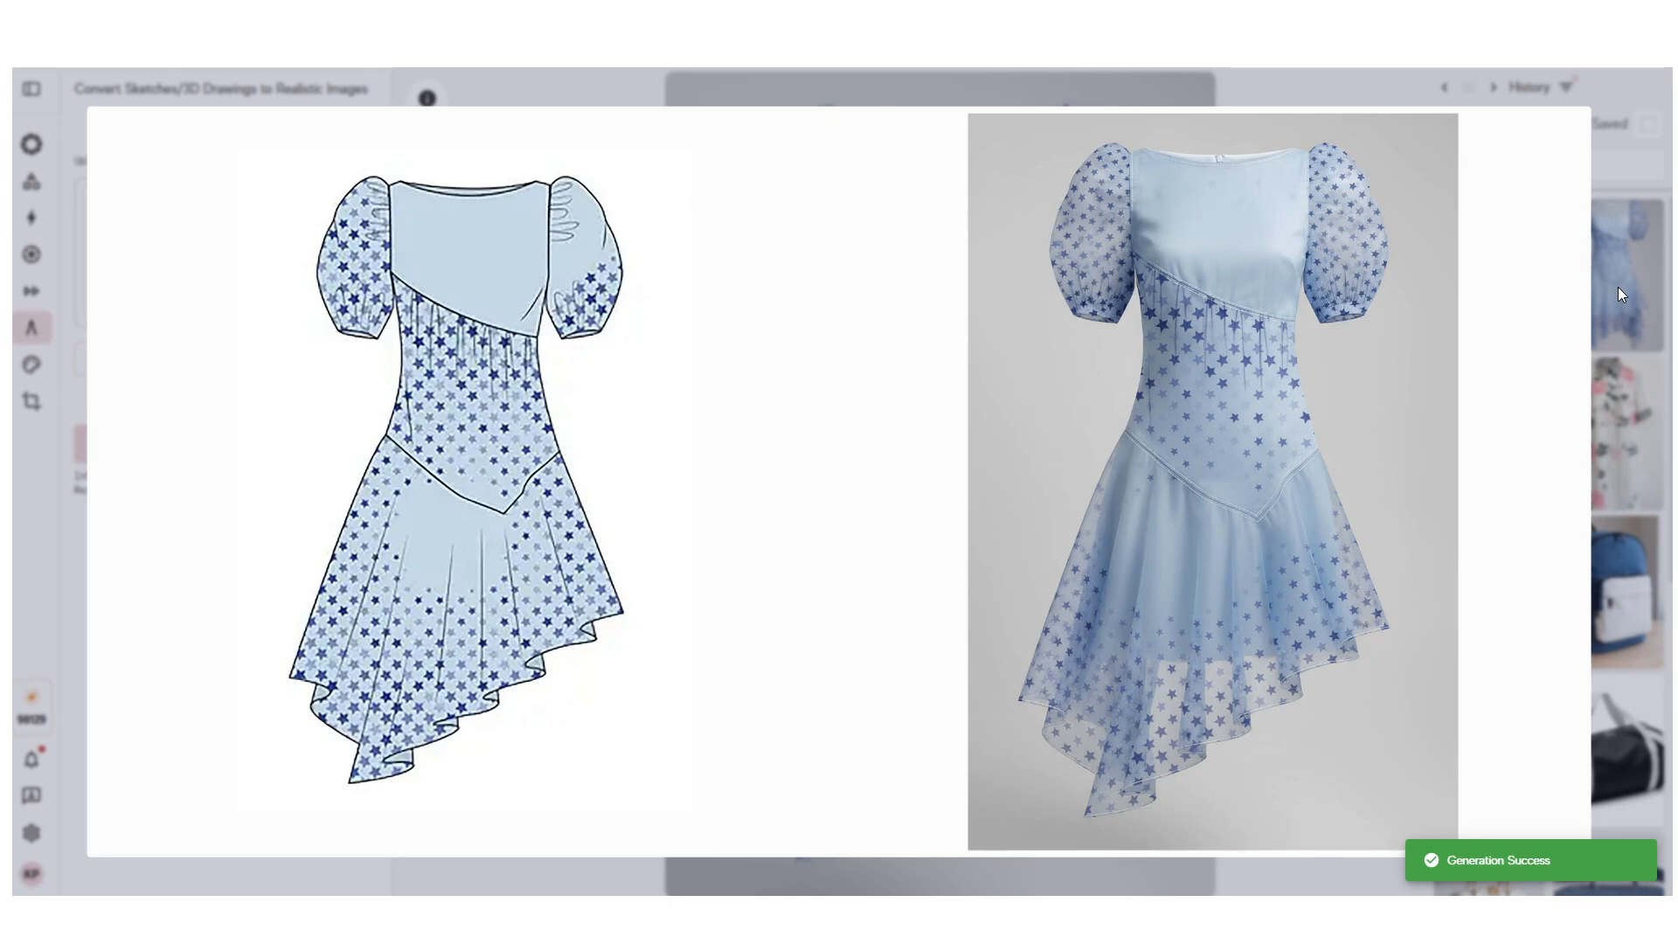
click(1627, 280)
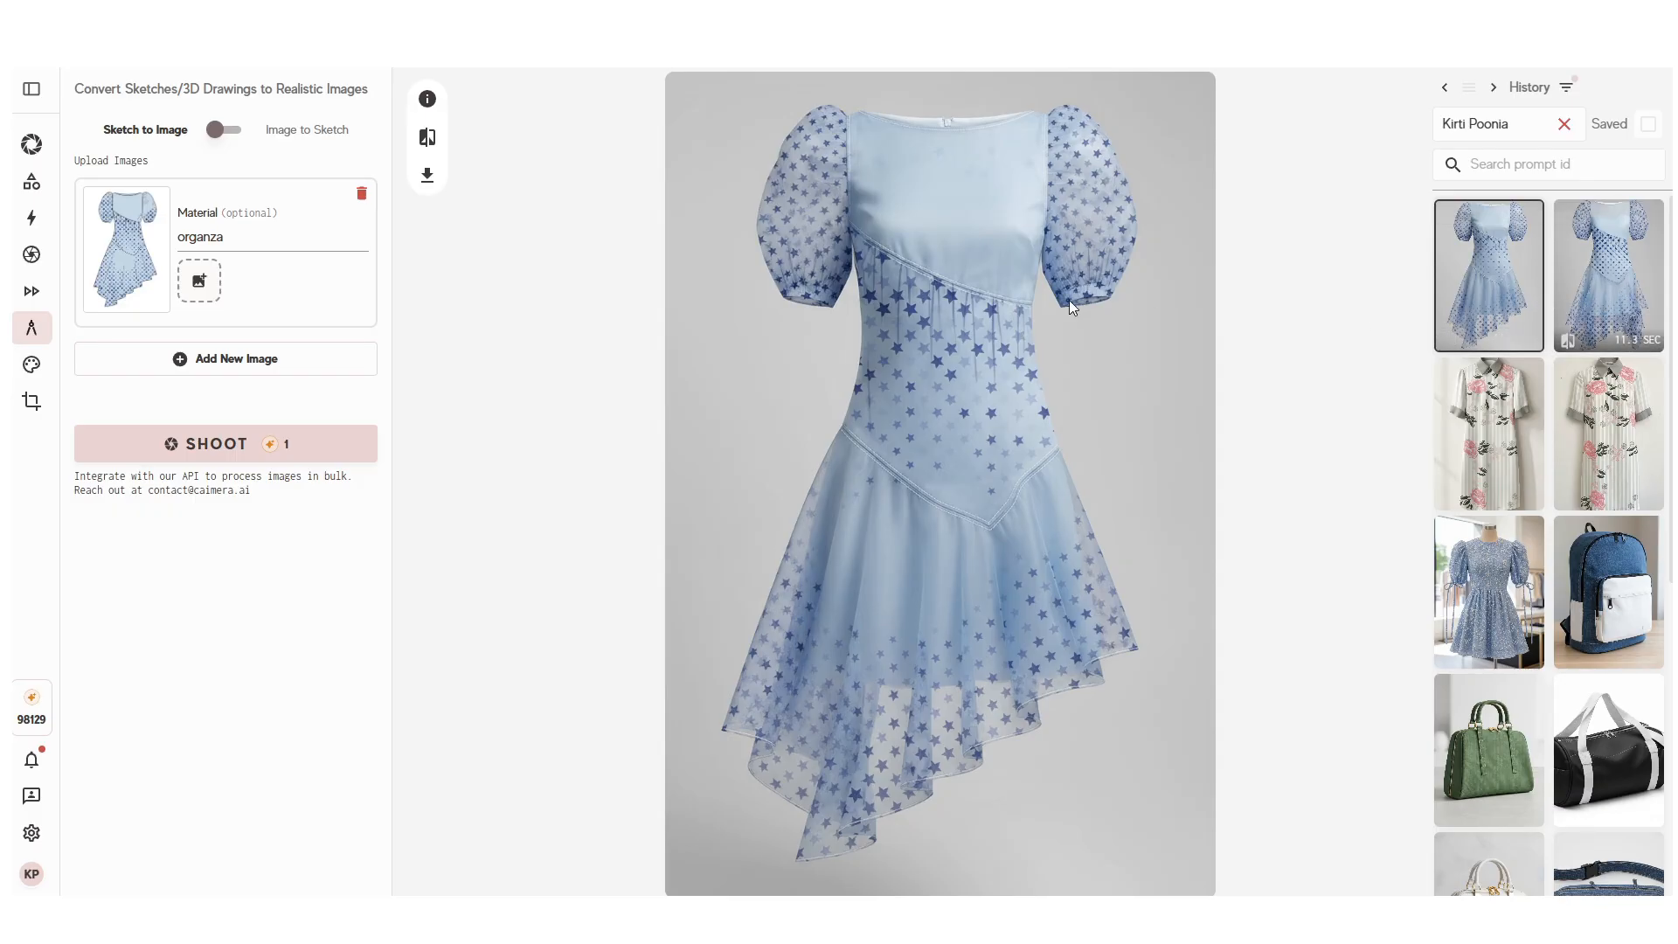
double_click(238, 237)
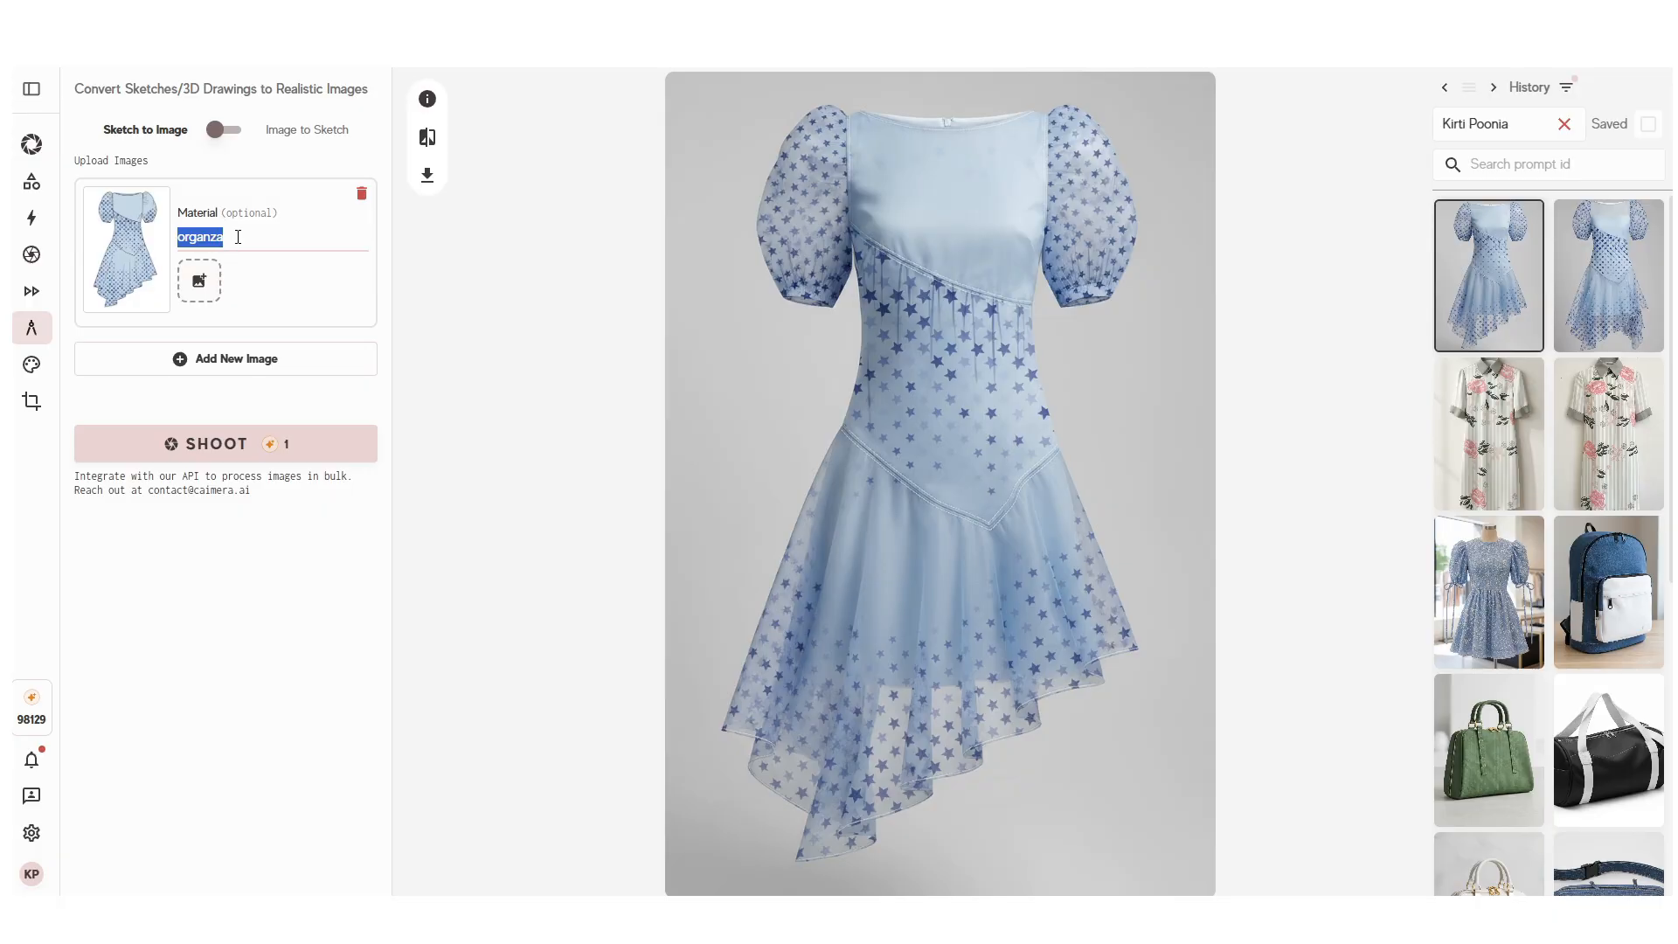
key(BackSpace)
Step: Find the zigzag-print flounce skirt in the generation history and compare it with its sketch
scroll(1598, 581, down, 10)
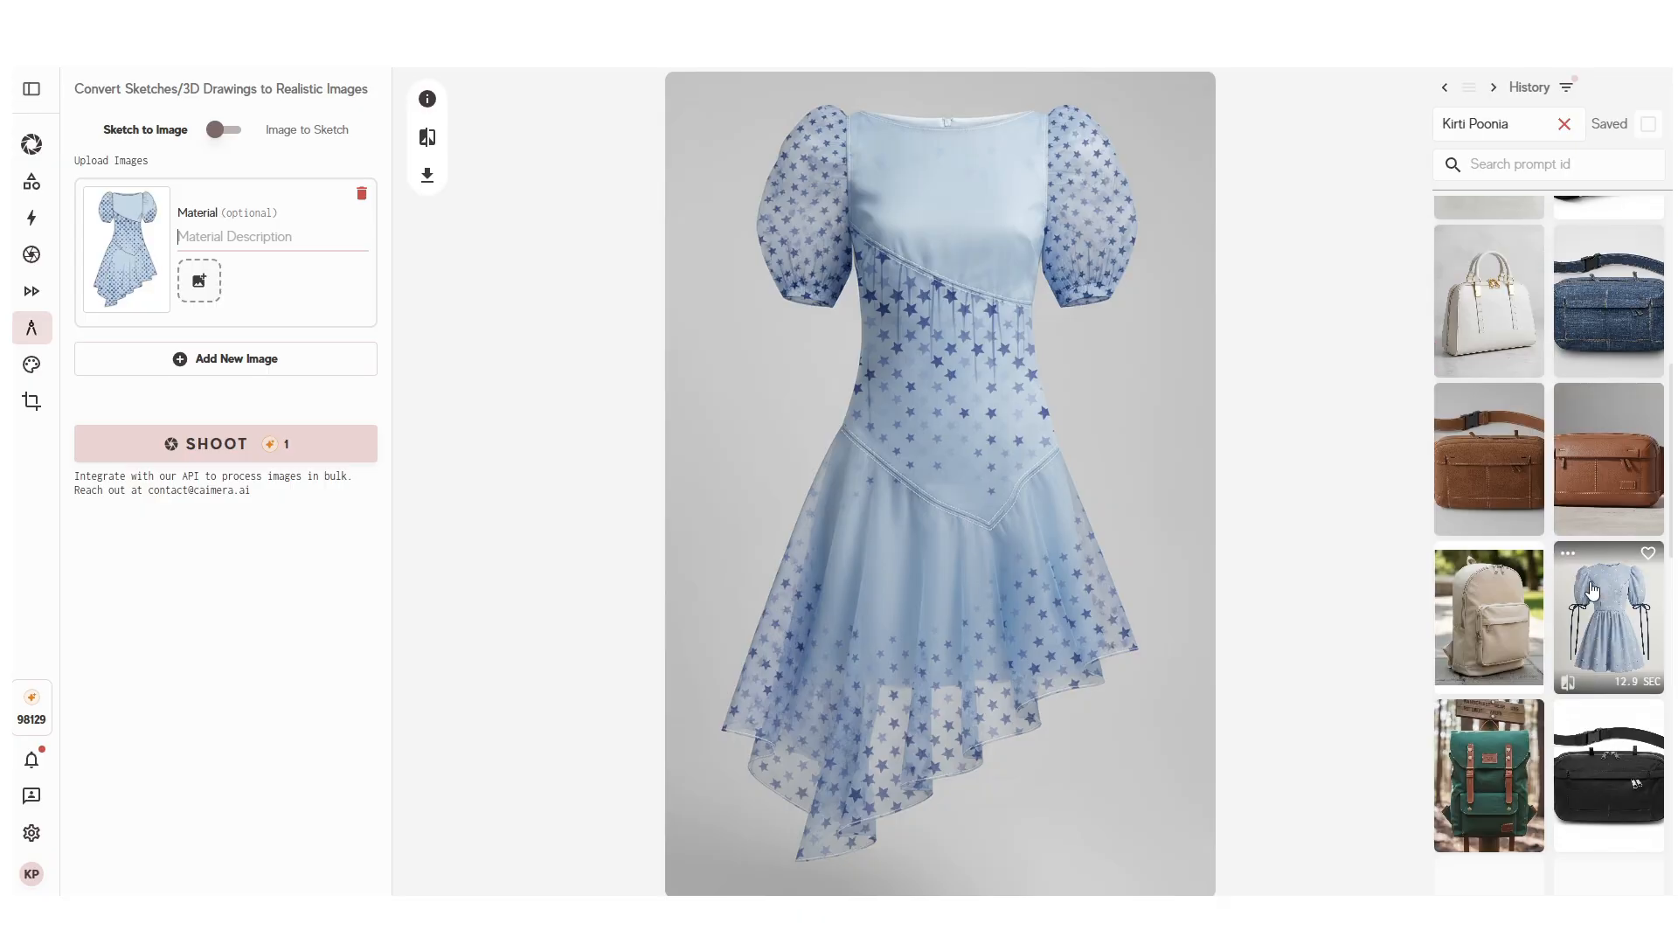
scroll(1598, 577, down, 10)
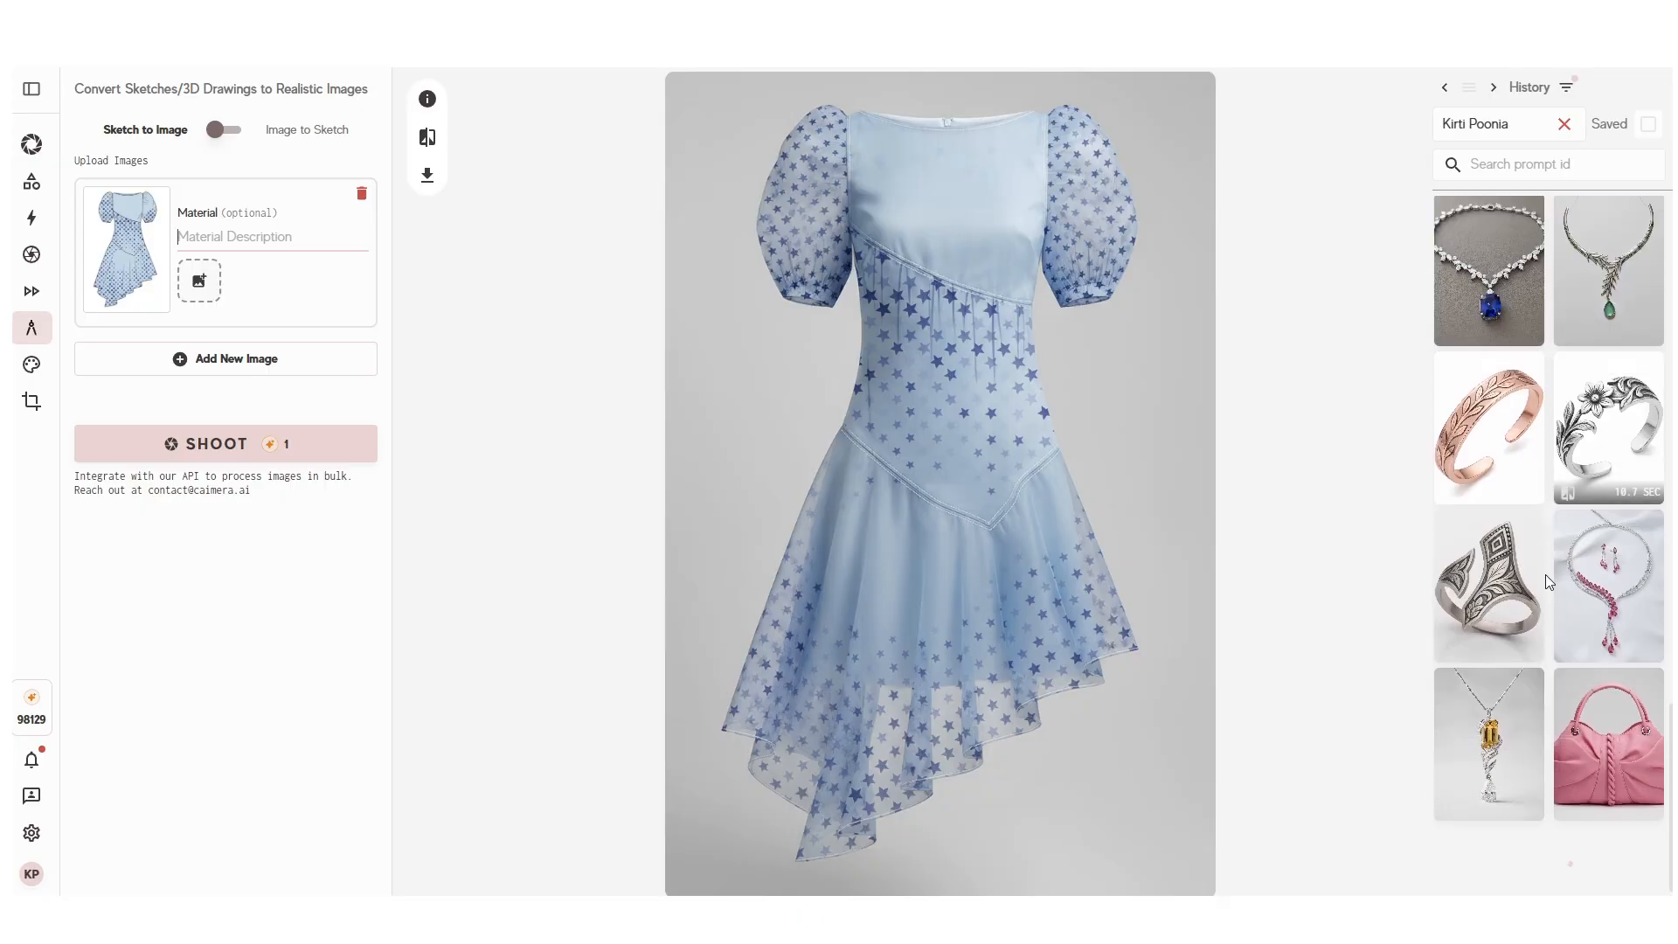
scroll(1552, 638, up, 5)
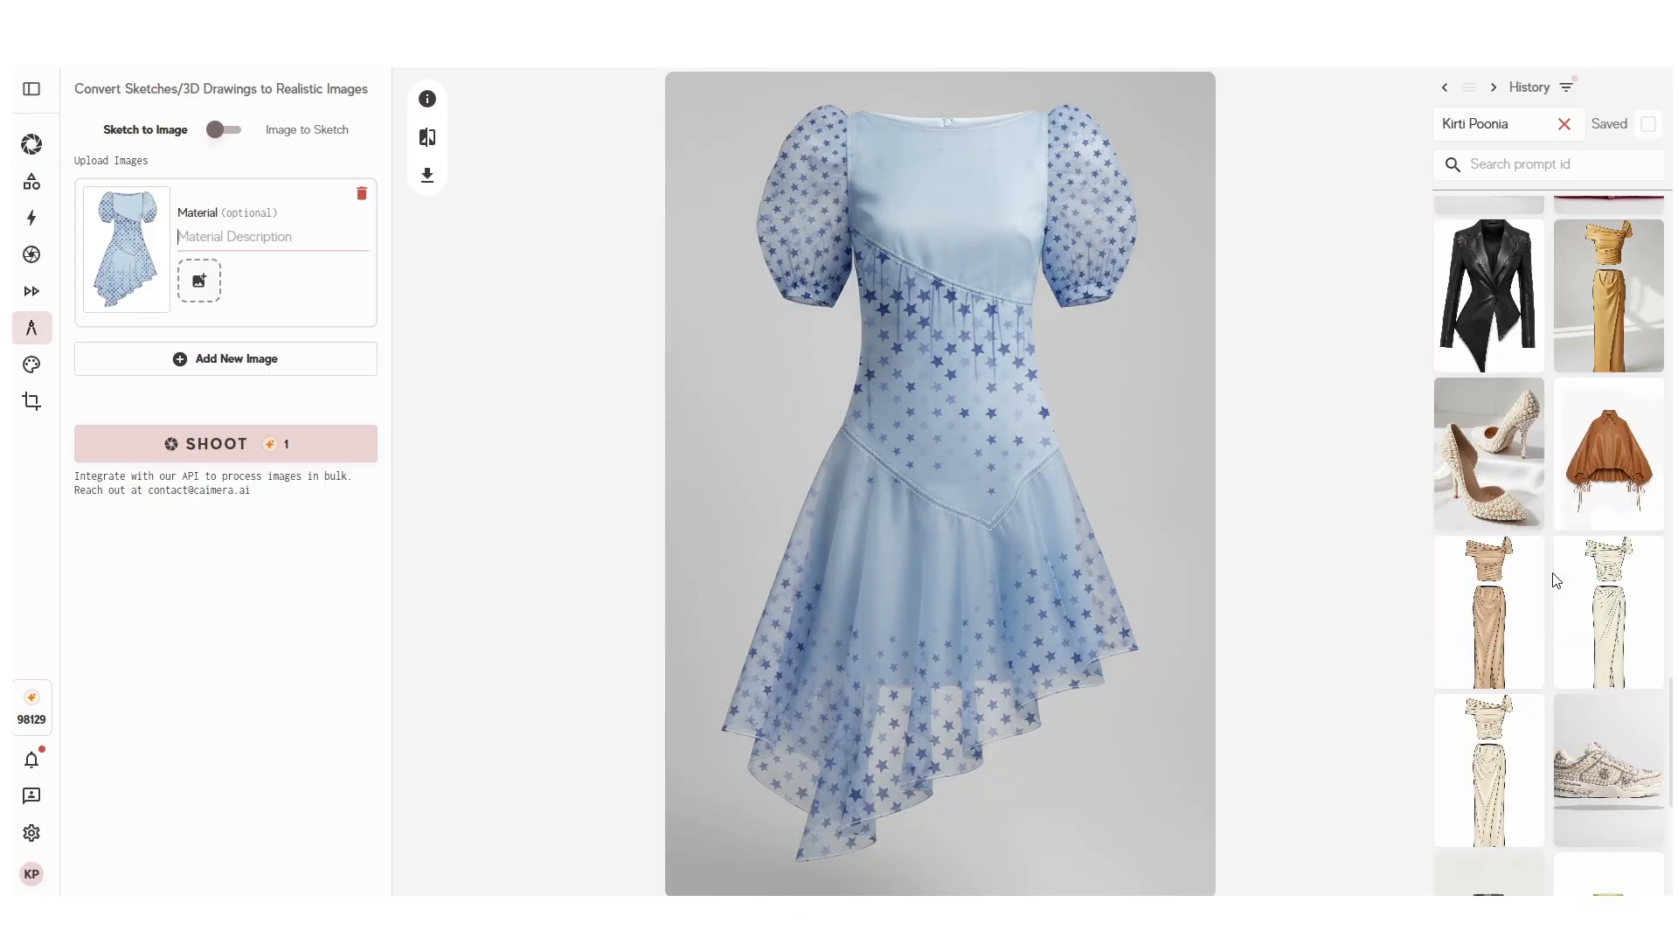
scroll(1582, 577, down, 5)
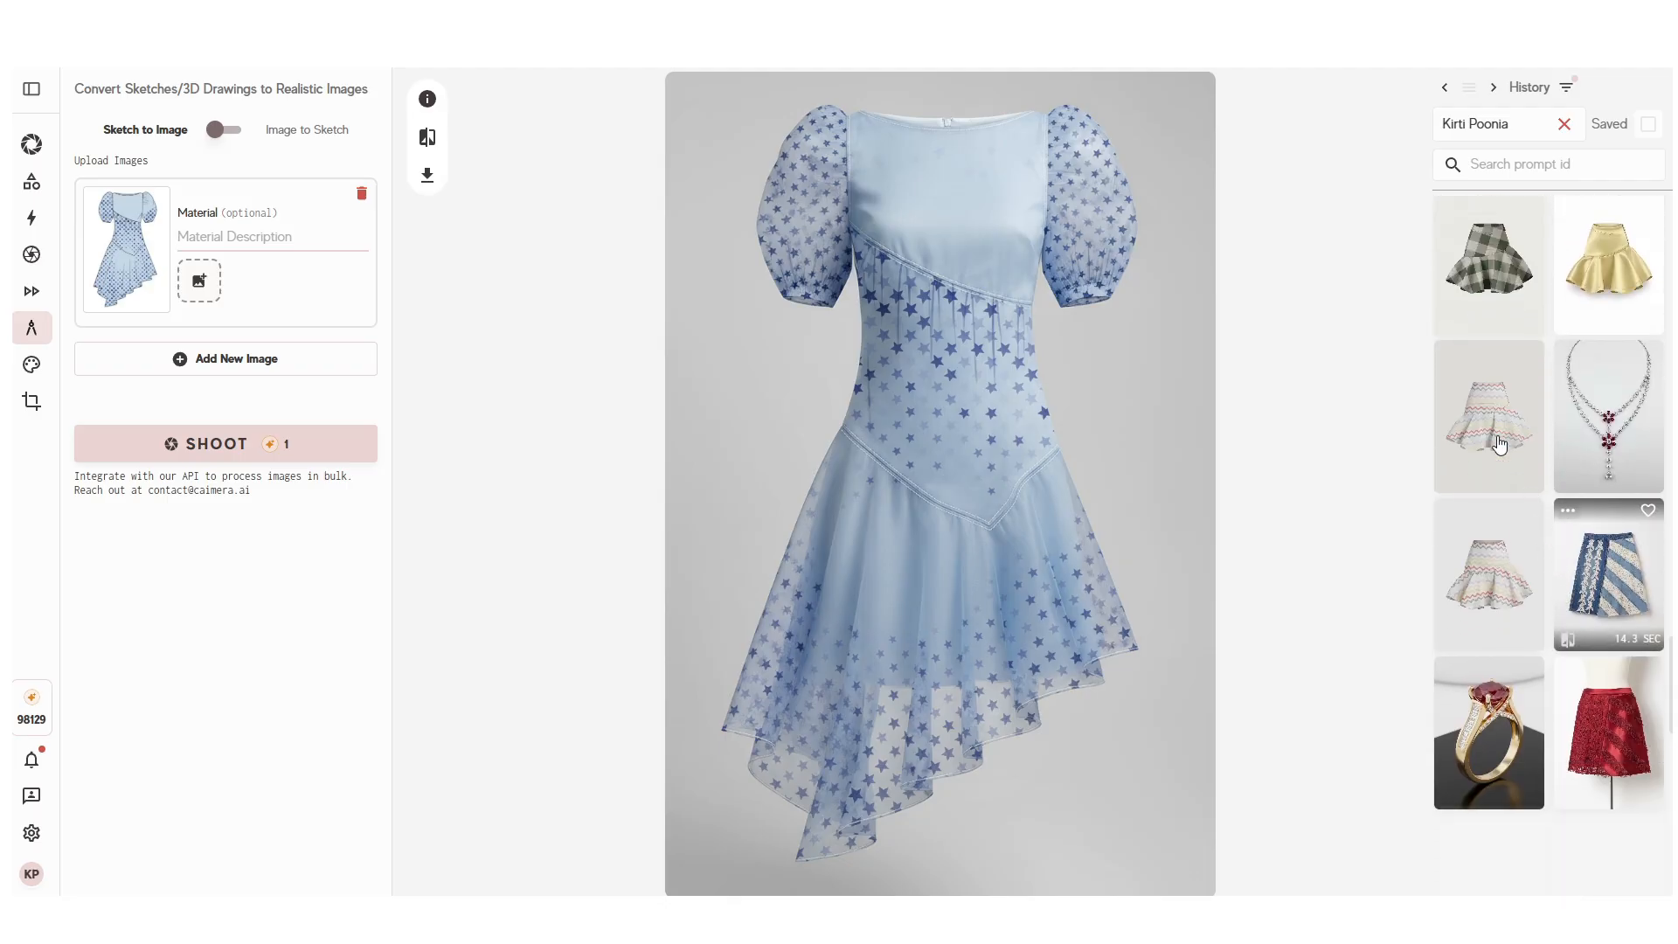
click(1500, 446)
click(427, 138)
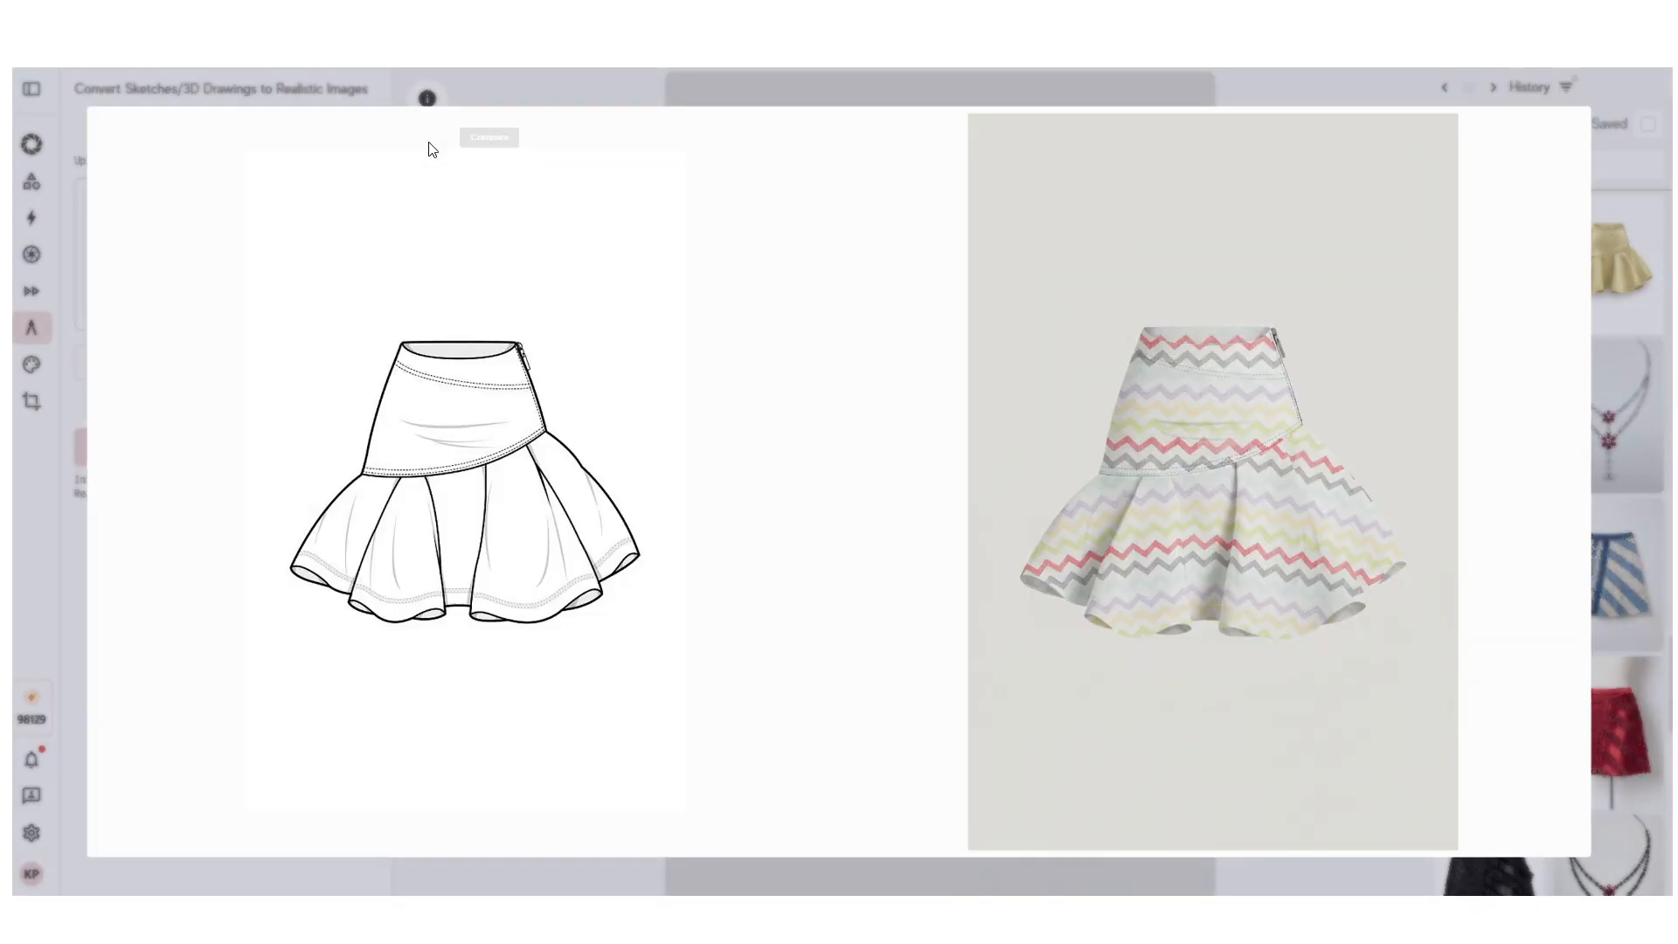
click(1636, 350)
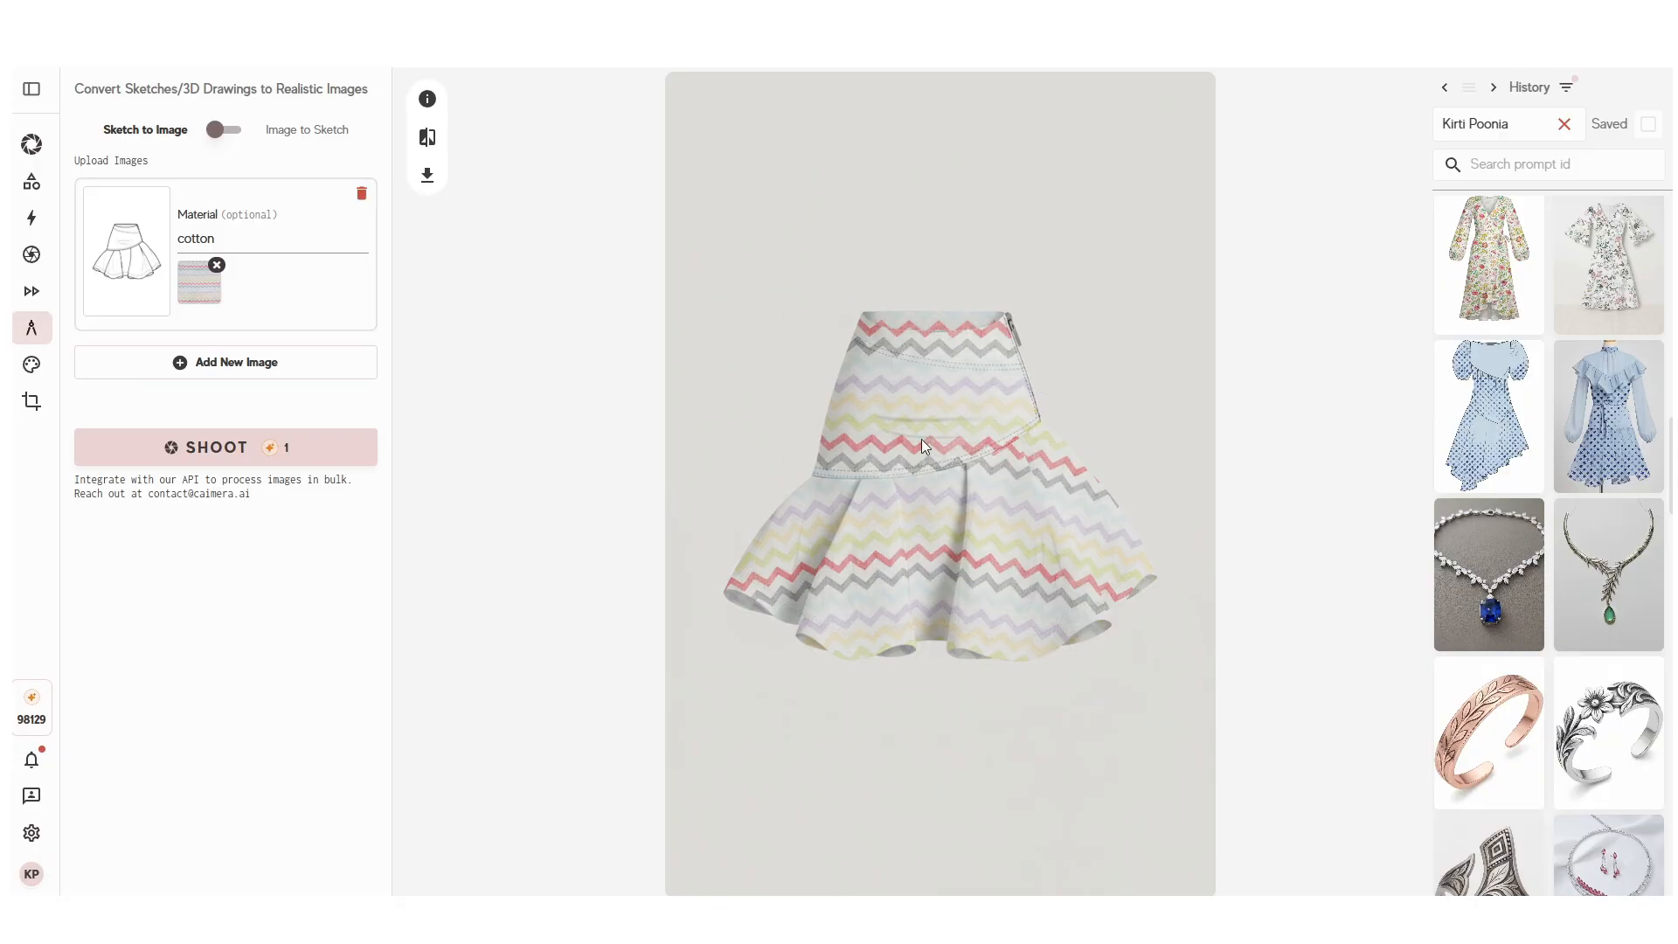
Step: Review the organza and sheer organza versions of the star-print dress, comparing the sheer one with its sketch
scroll(1552, 555, up, 17)
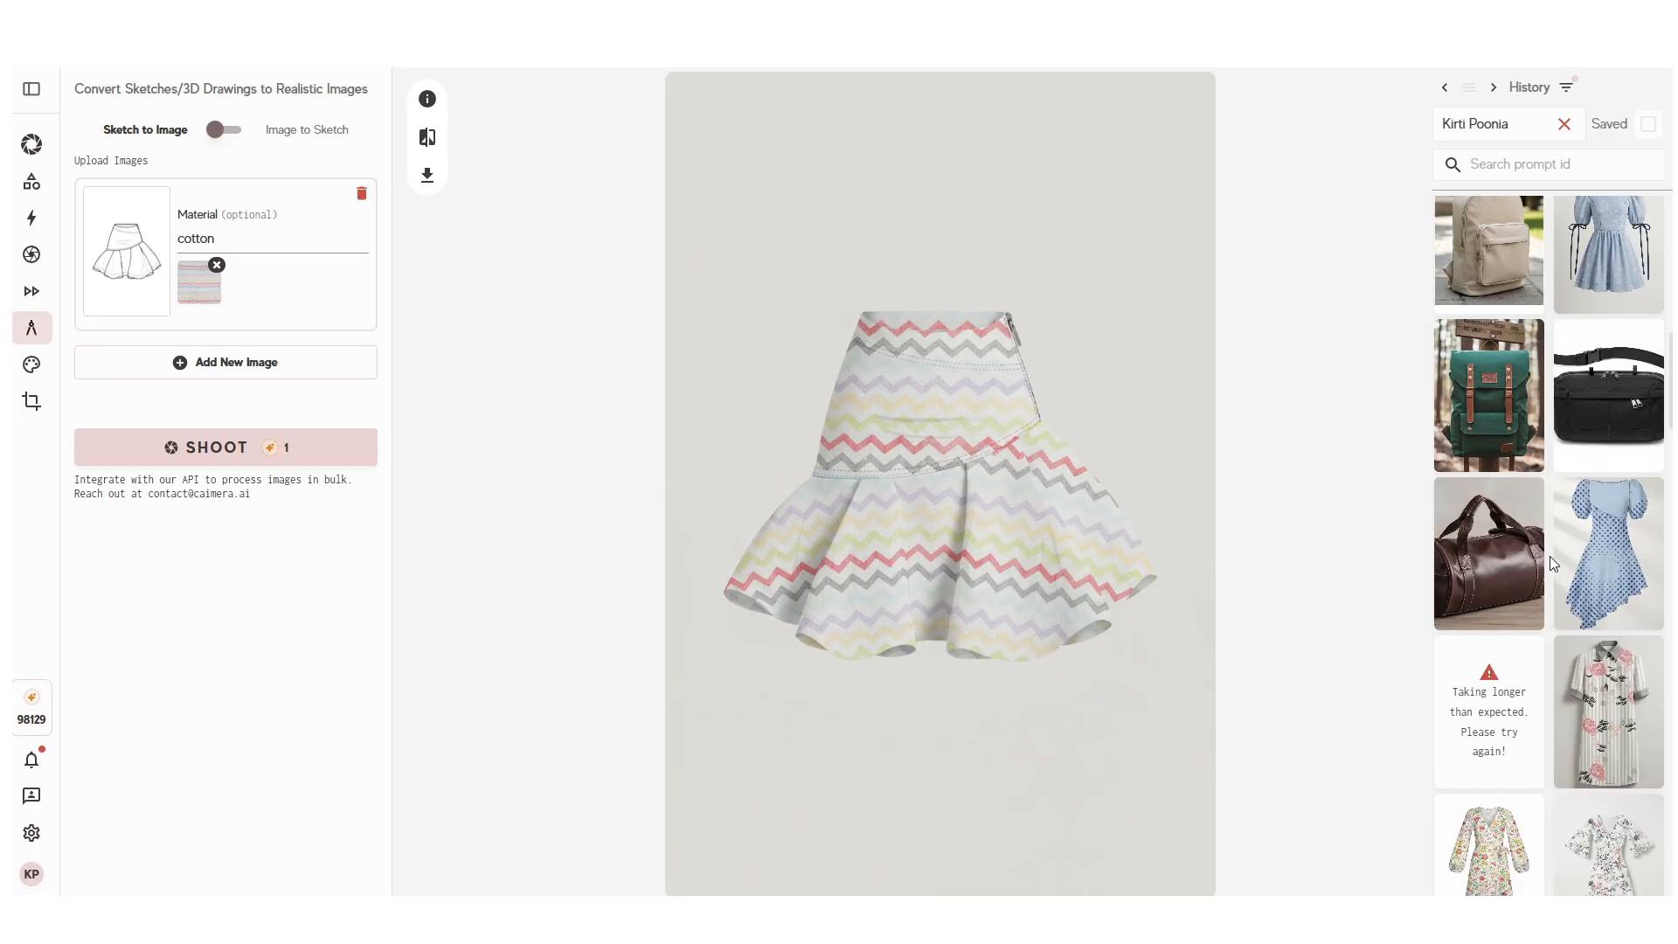
click(1519, 262)
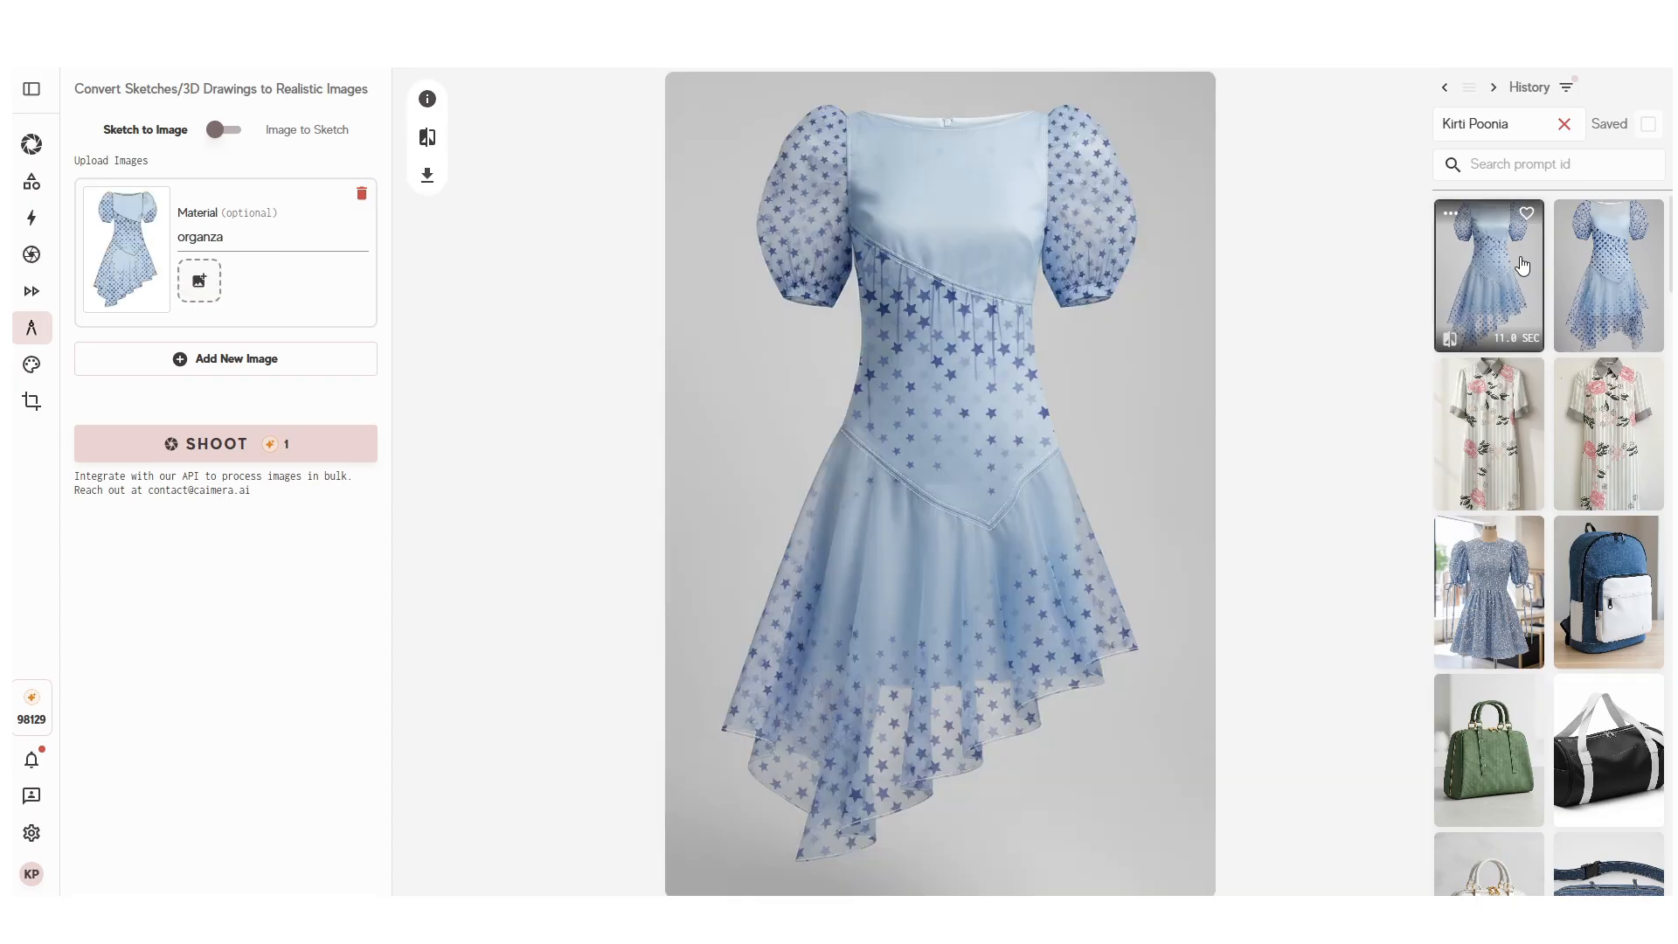
click(1643, 284)
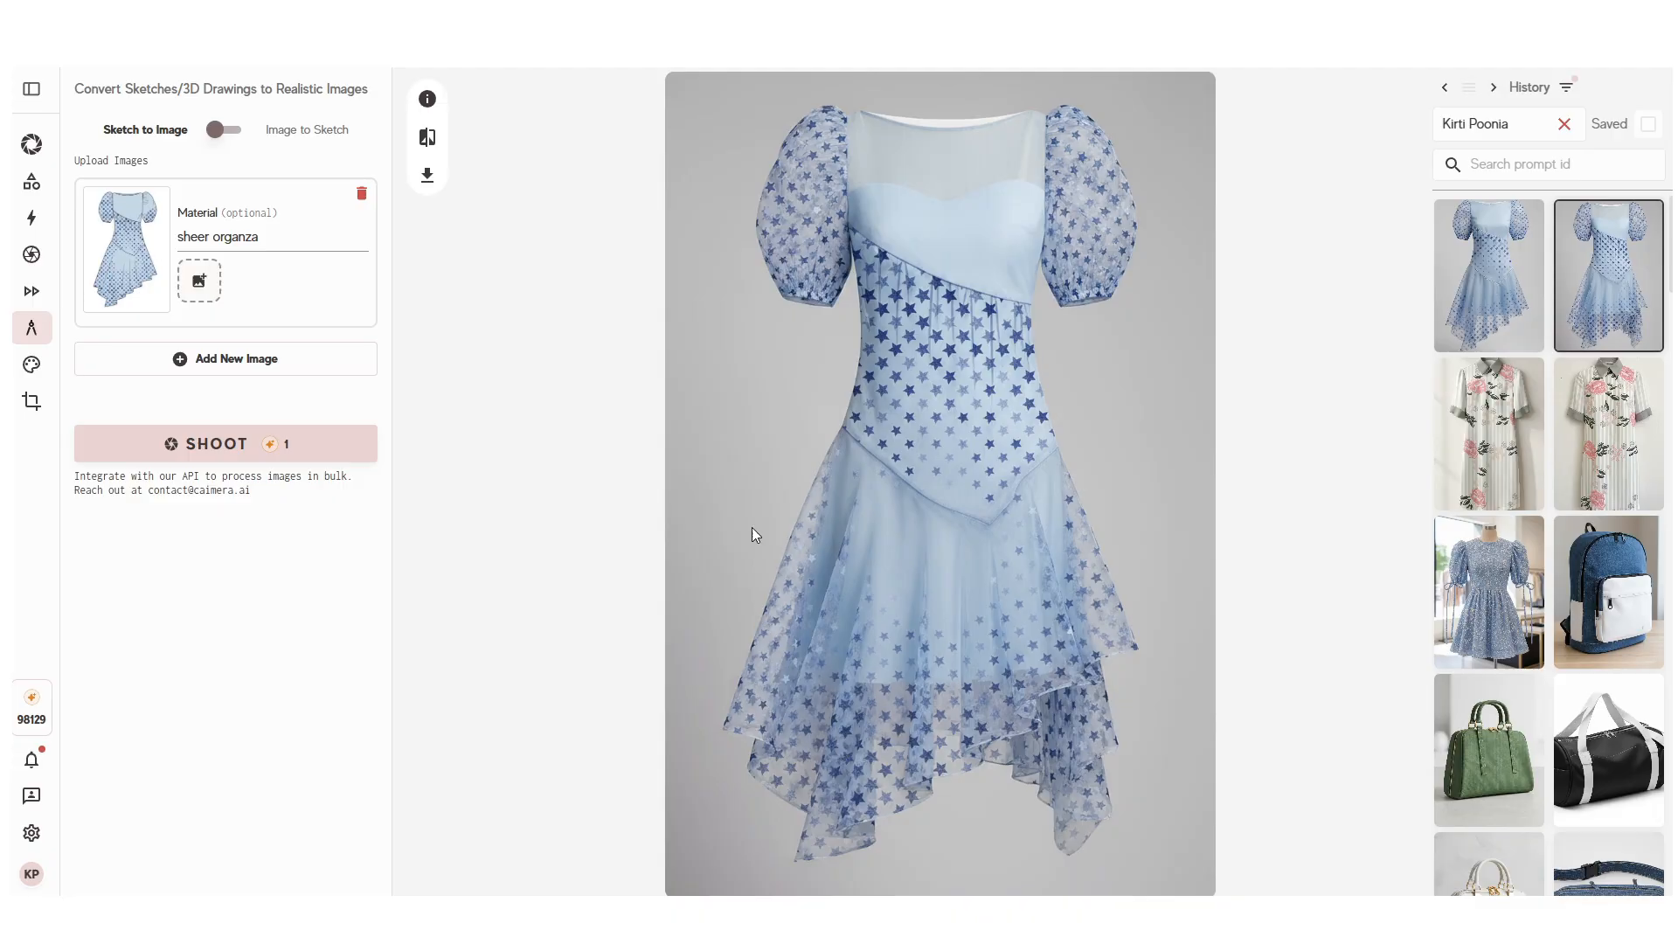
click(429, 138)
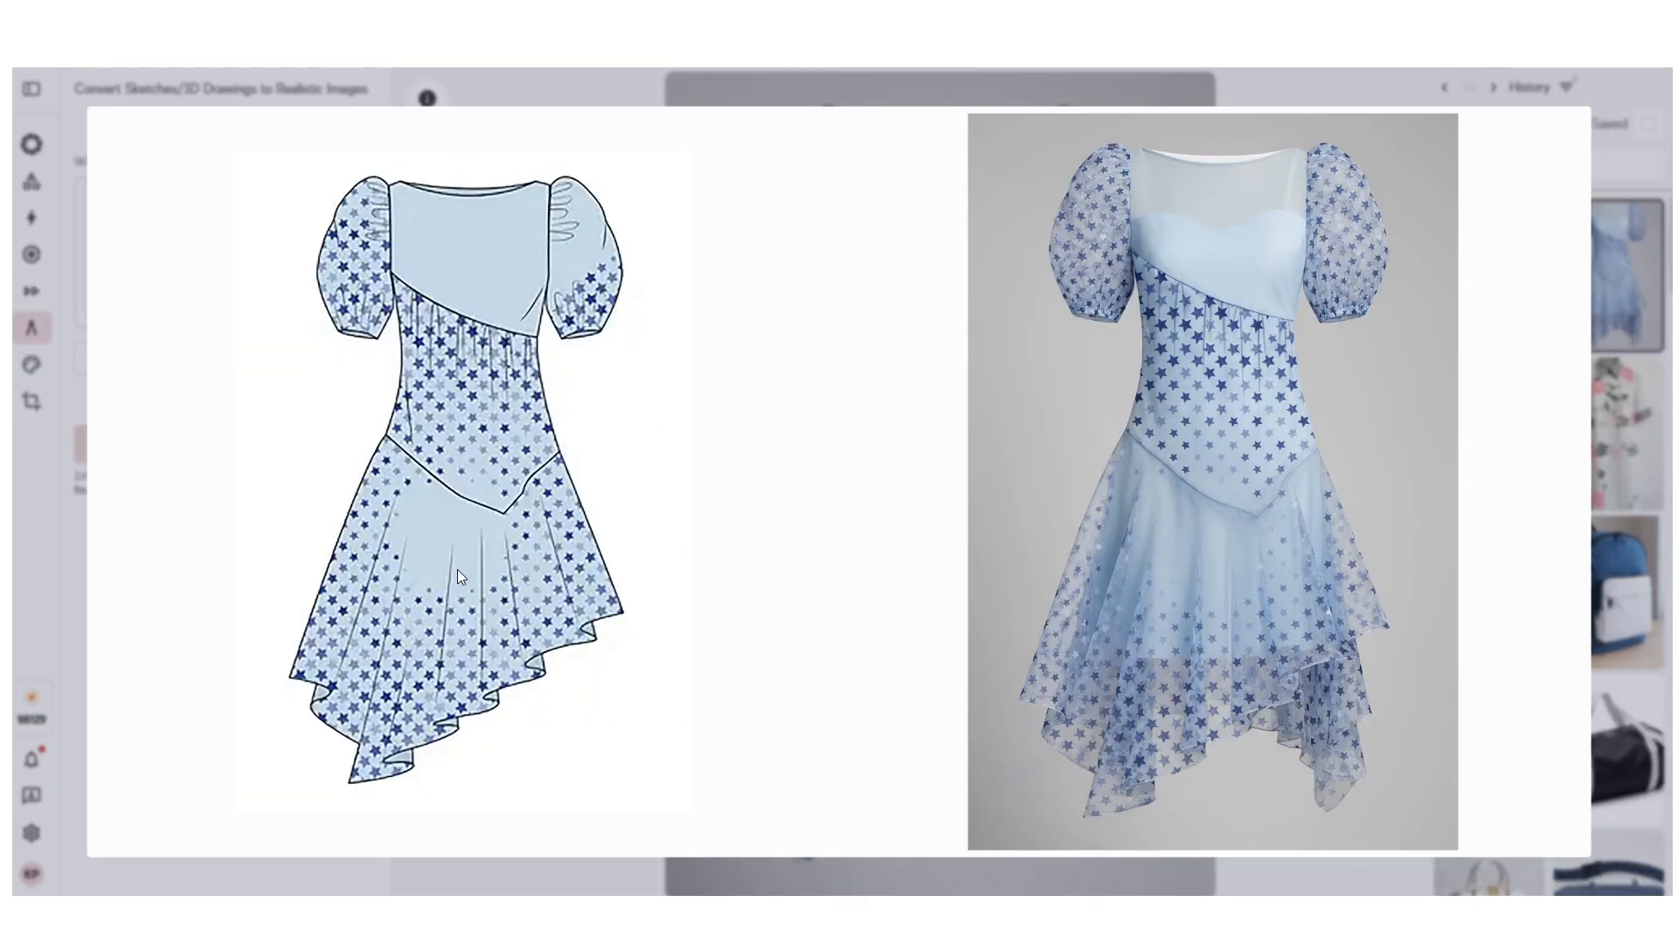
key(Escape)
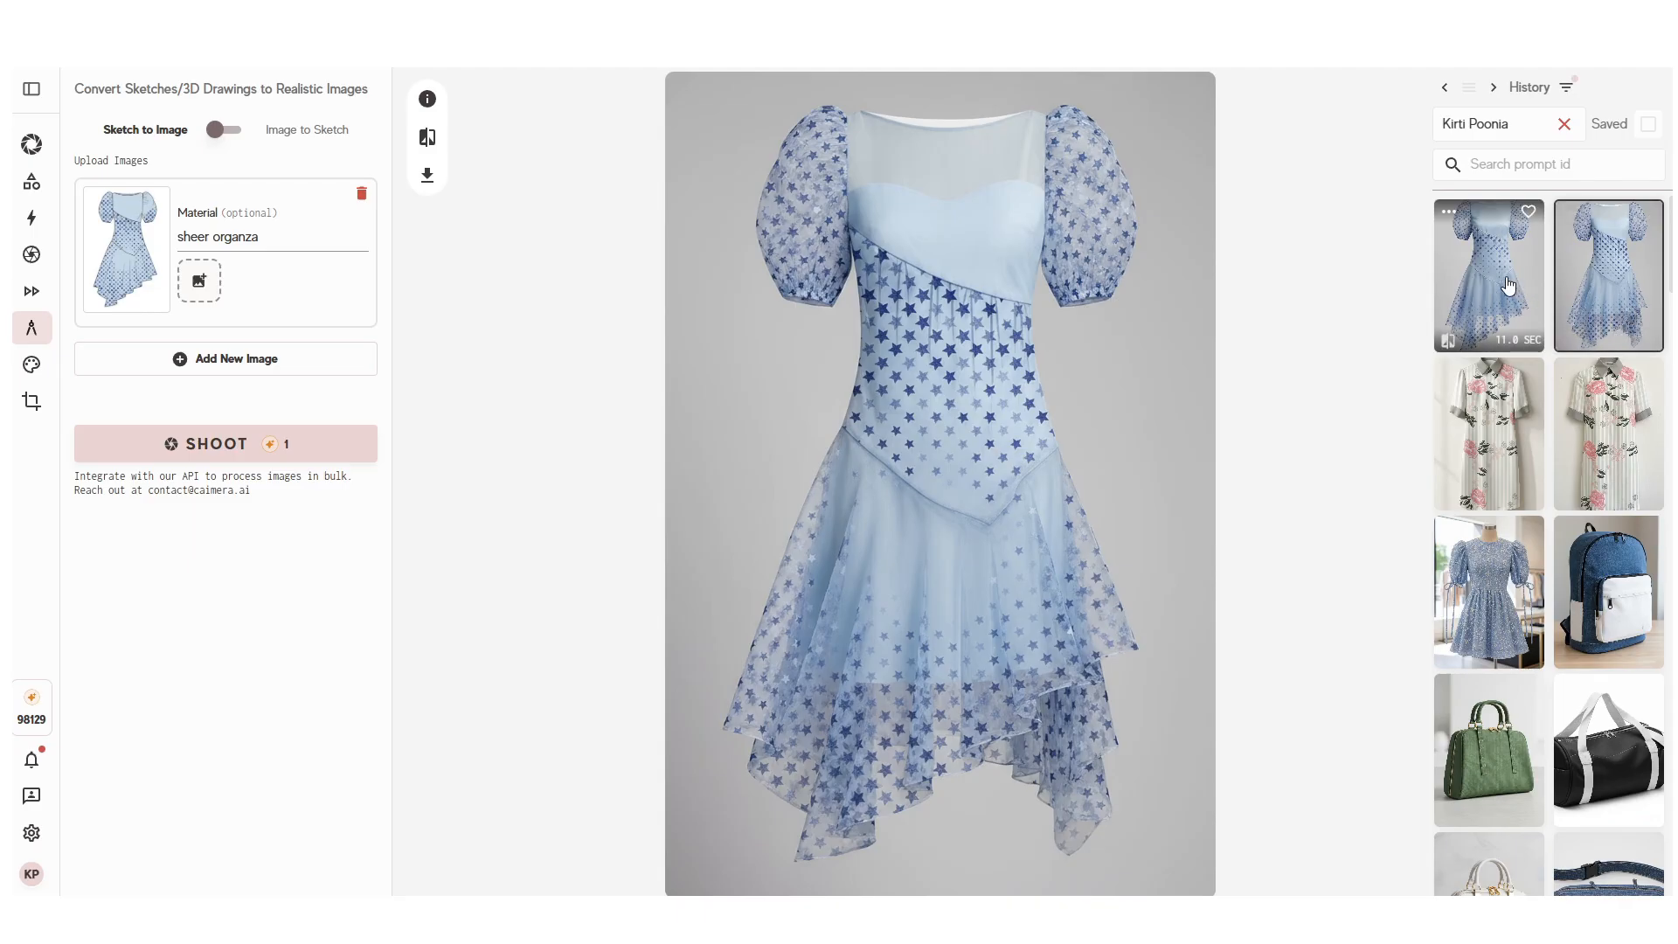
click(1438, 293)
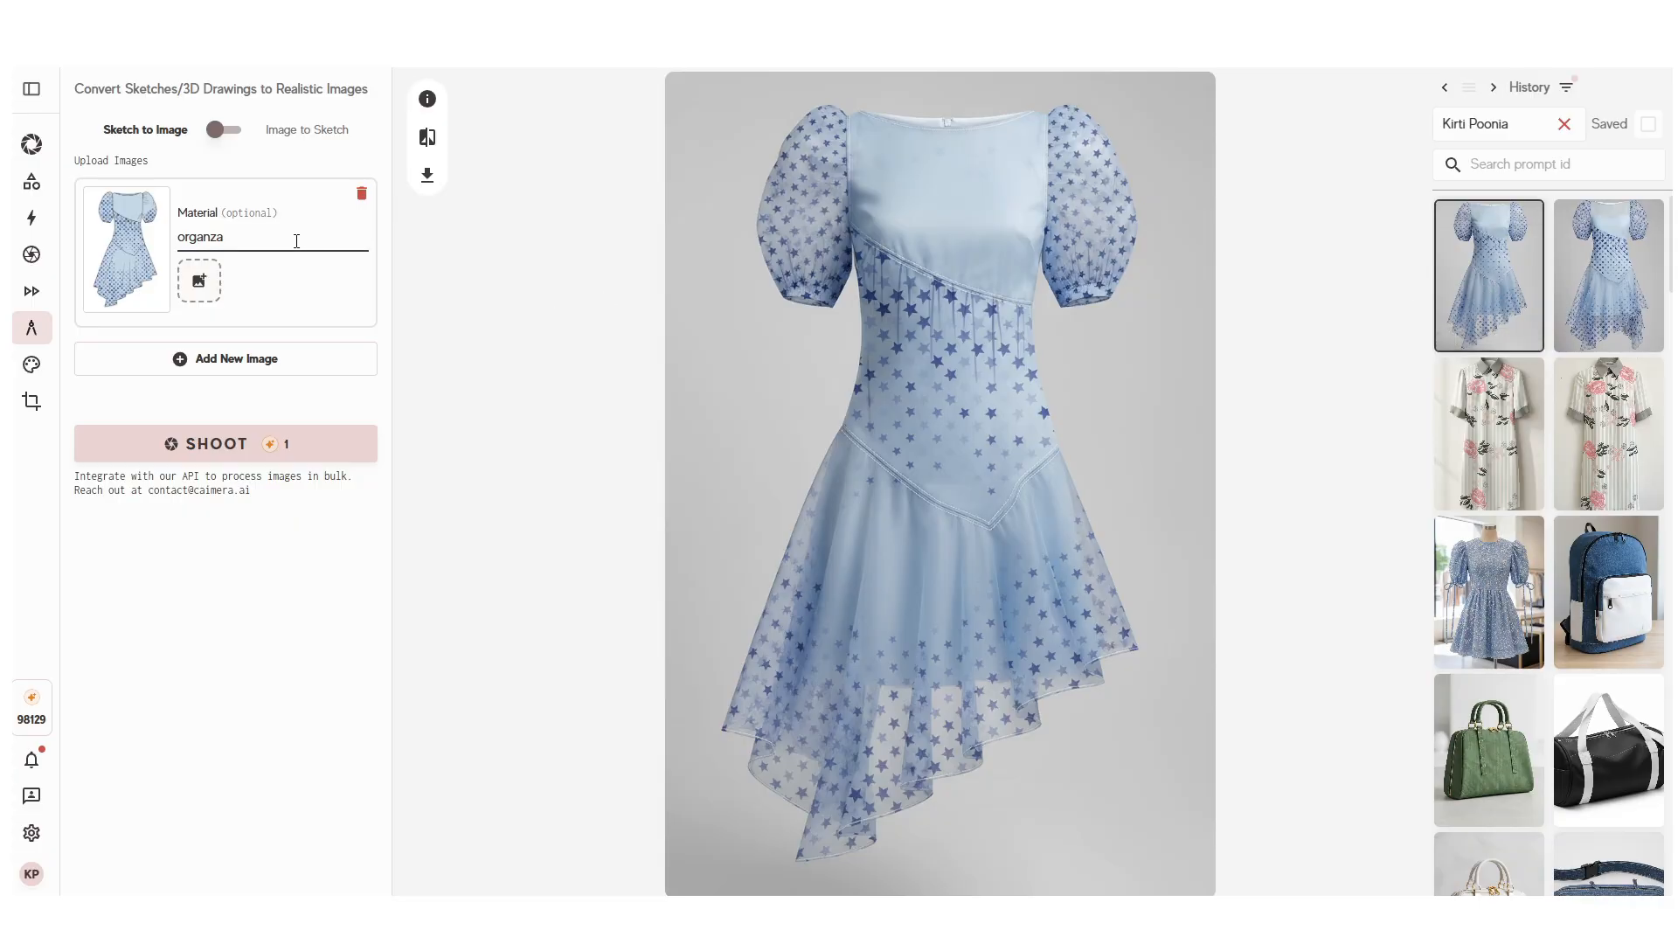
Step: Replace the star-print dress sketch with the floral wrap dress sketch and generate it with the material "silk"
click(361, 193)
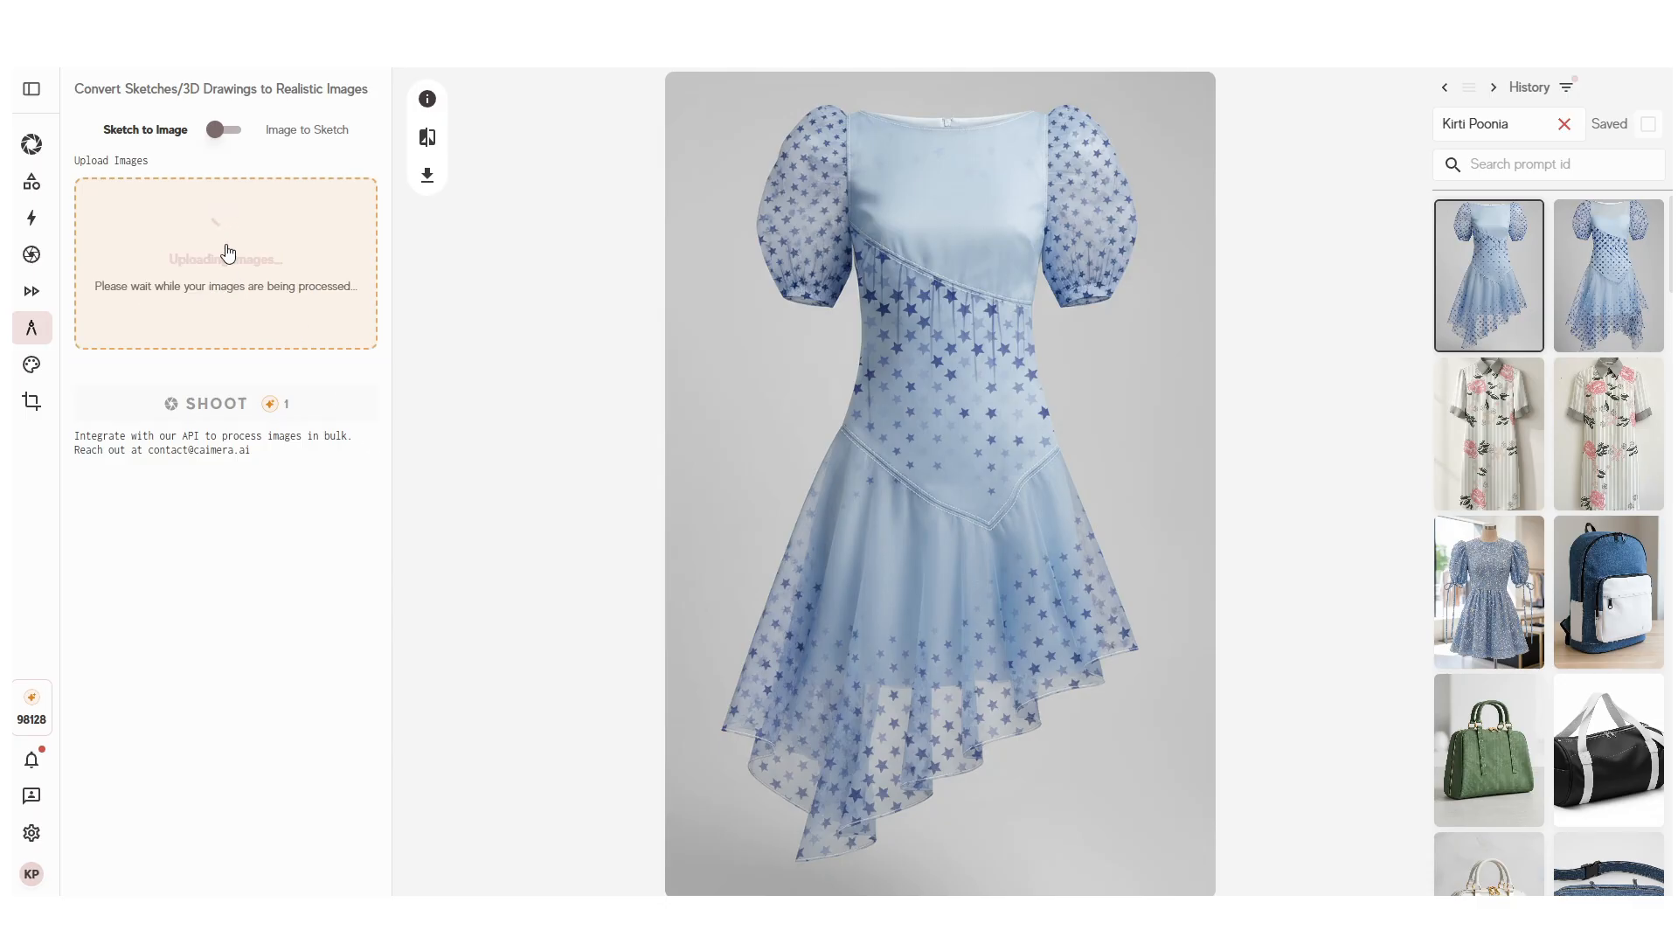
click(277, 232)
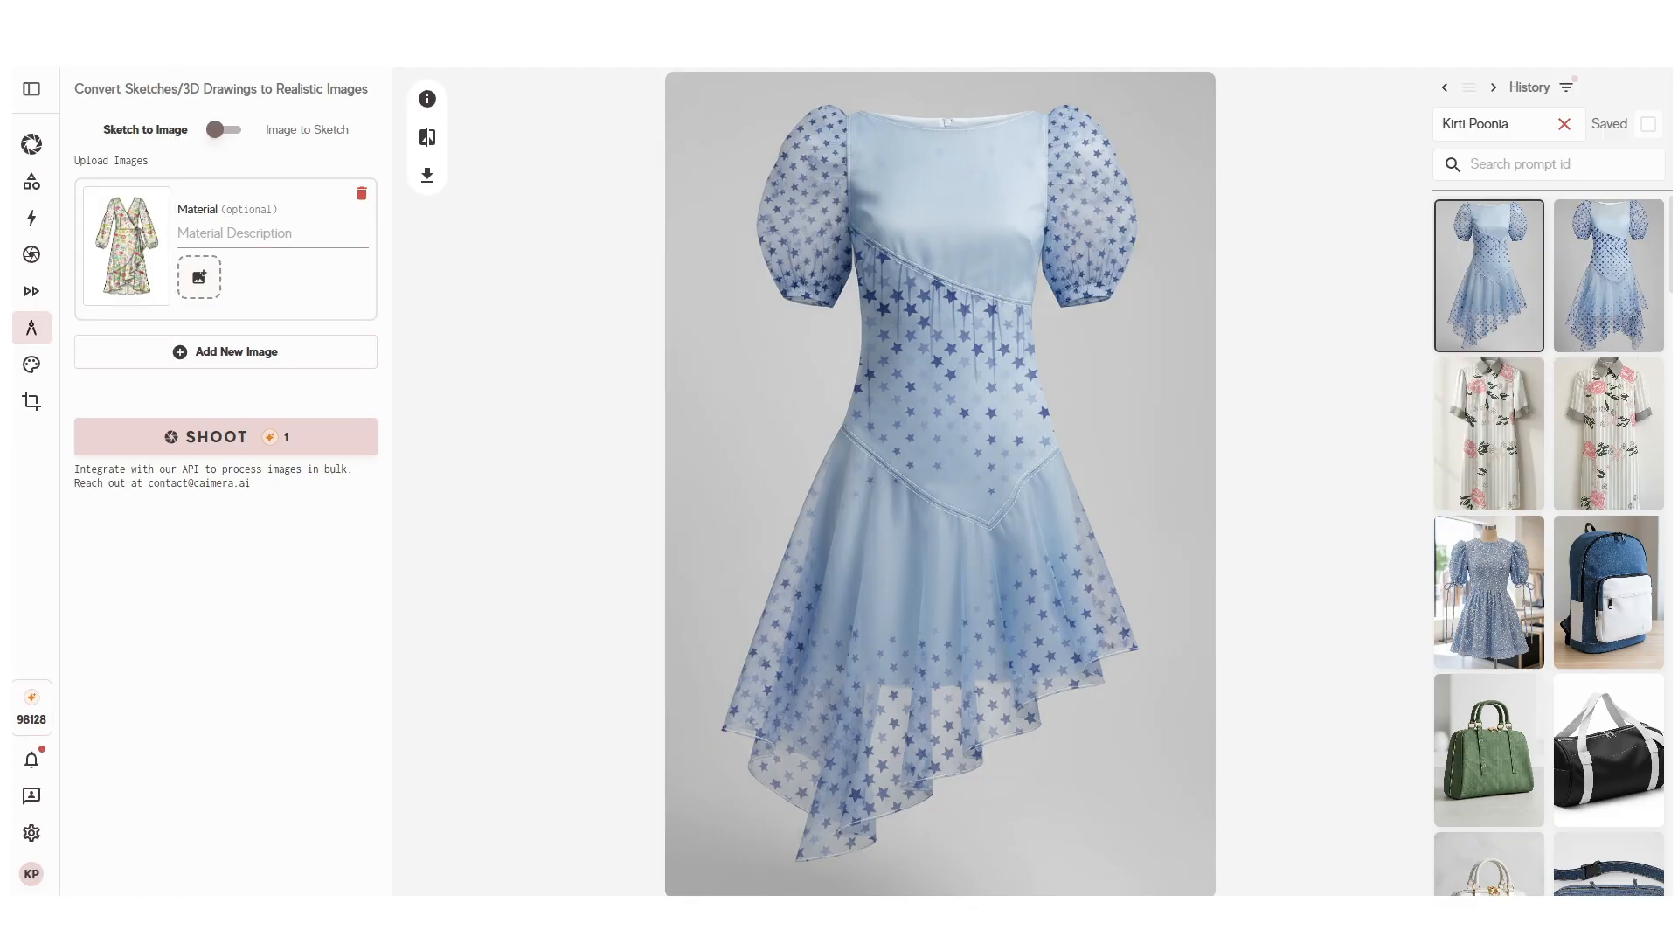
click(251, 226)
text(silk)
click(317, 448)
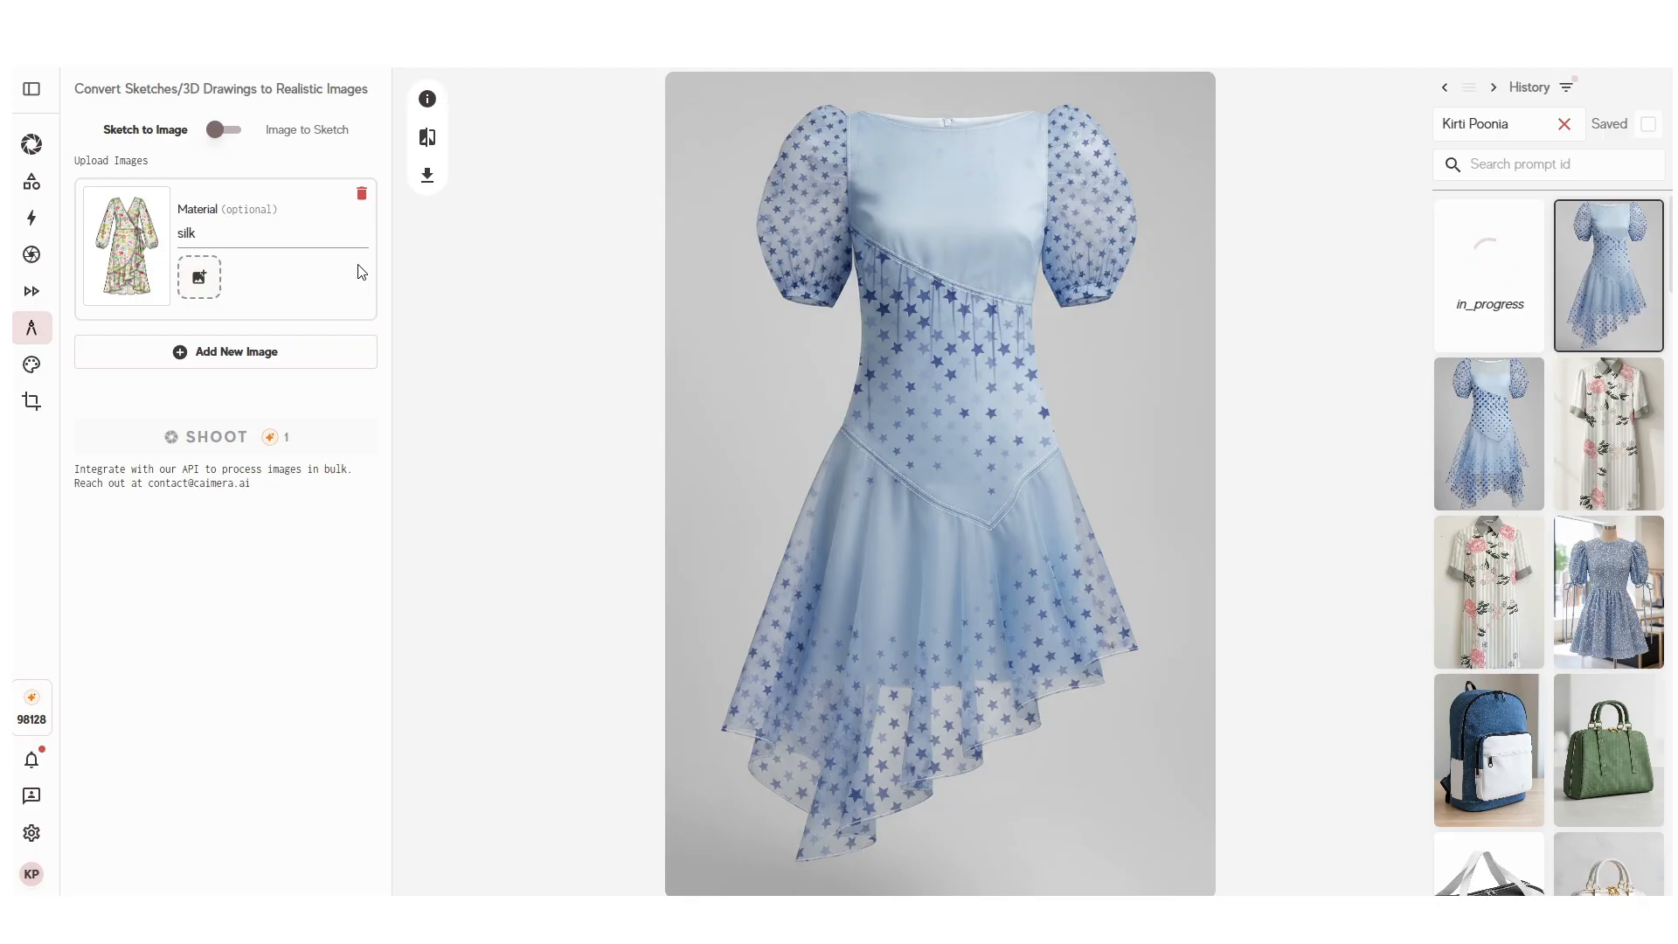
Step: Open the generated silk wrap dress and compare it with its sketch
click(1517, 306)
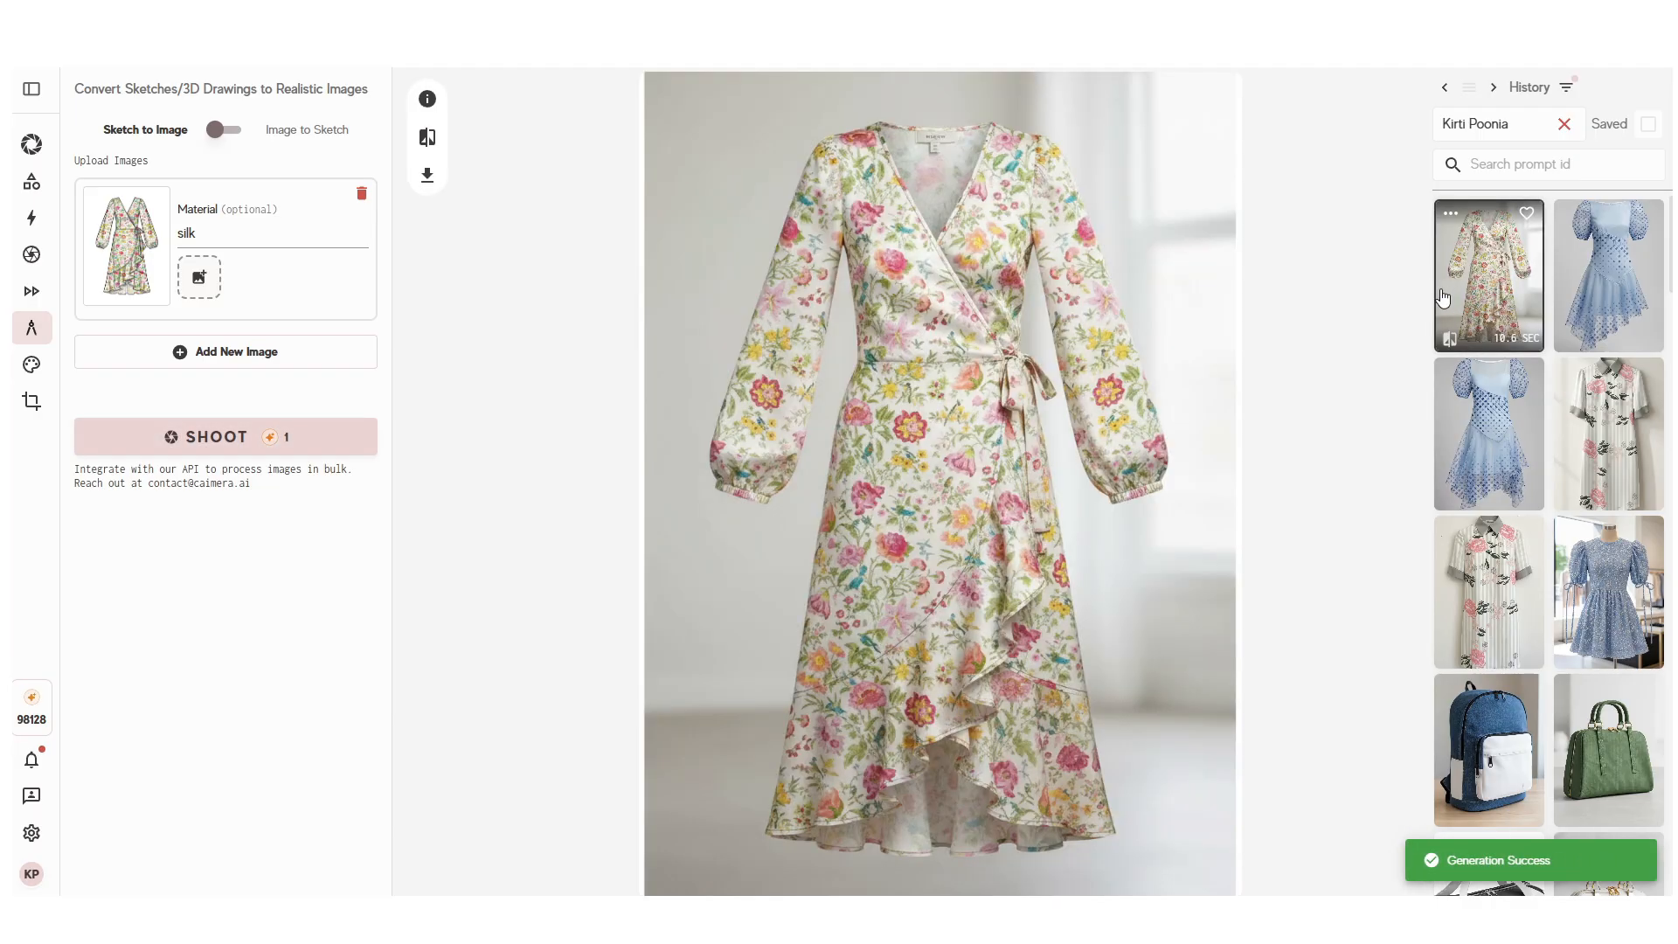
click(427, 137)
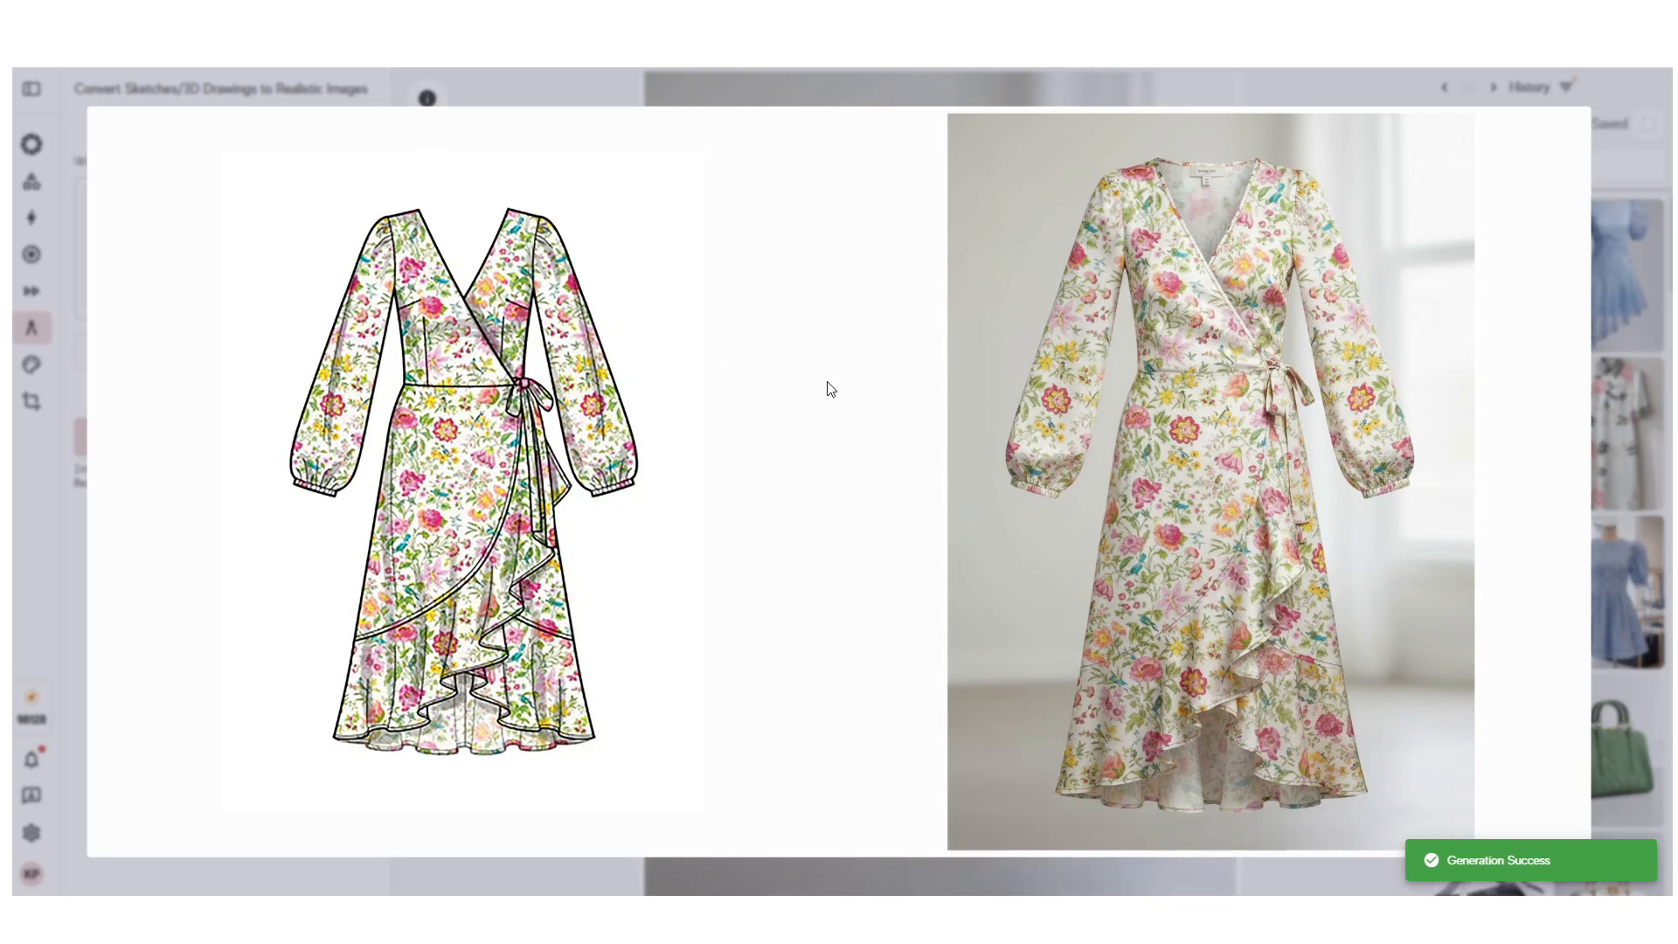
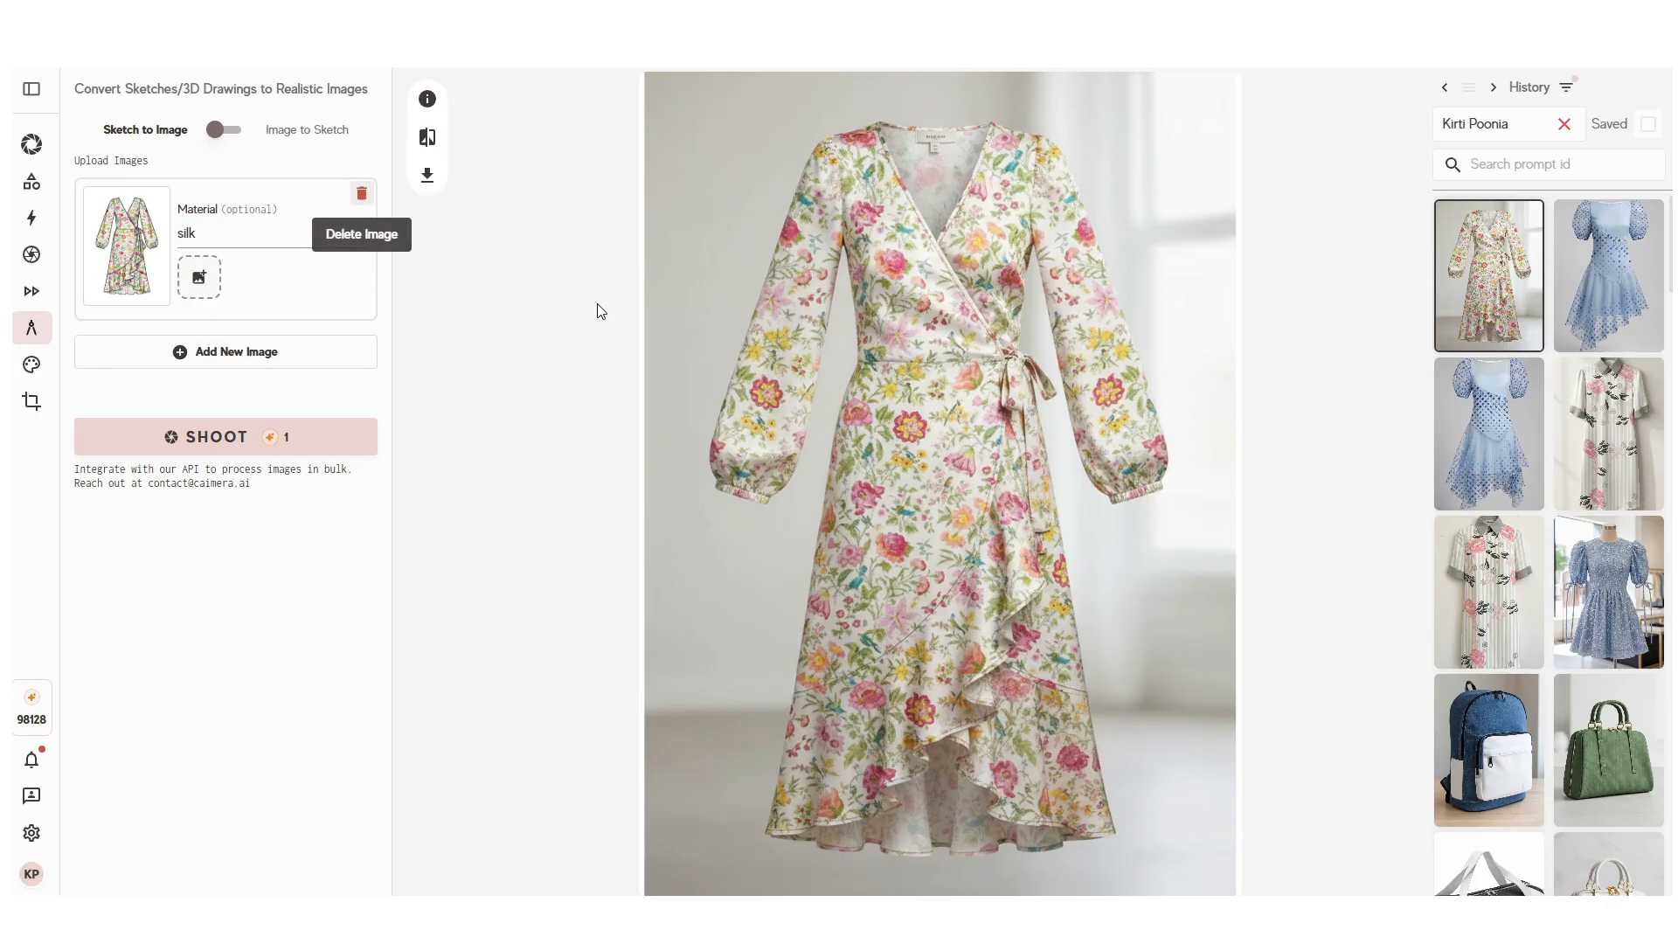
Step: Find the black and red satin-and-lace skirts in the generation history and compare the red one with its sketch
scroll(1596, 556, down, 15)
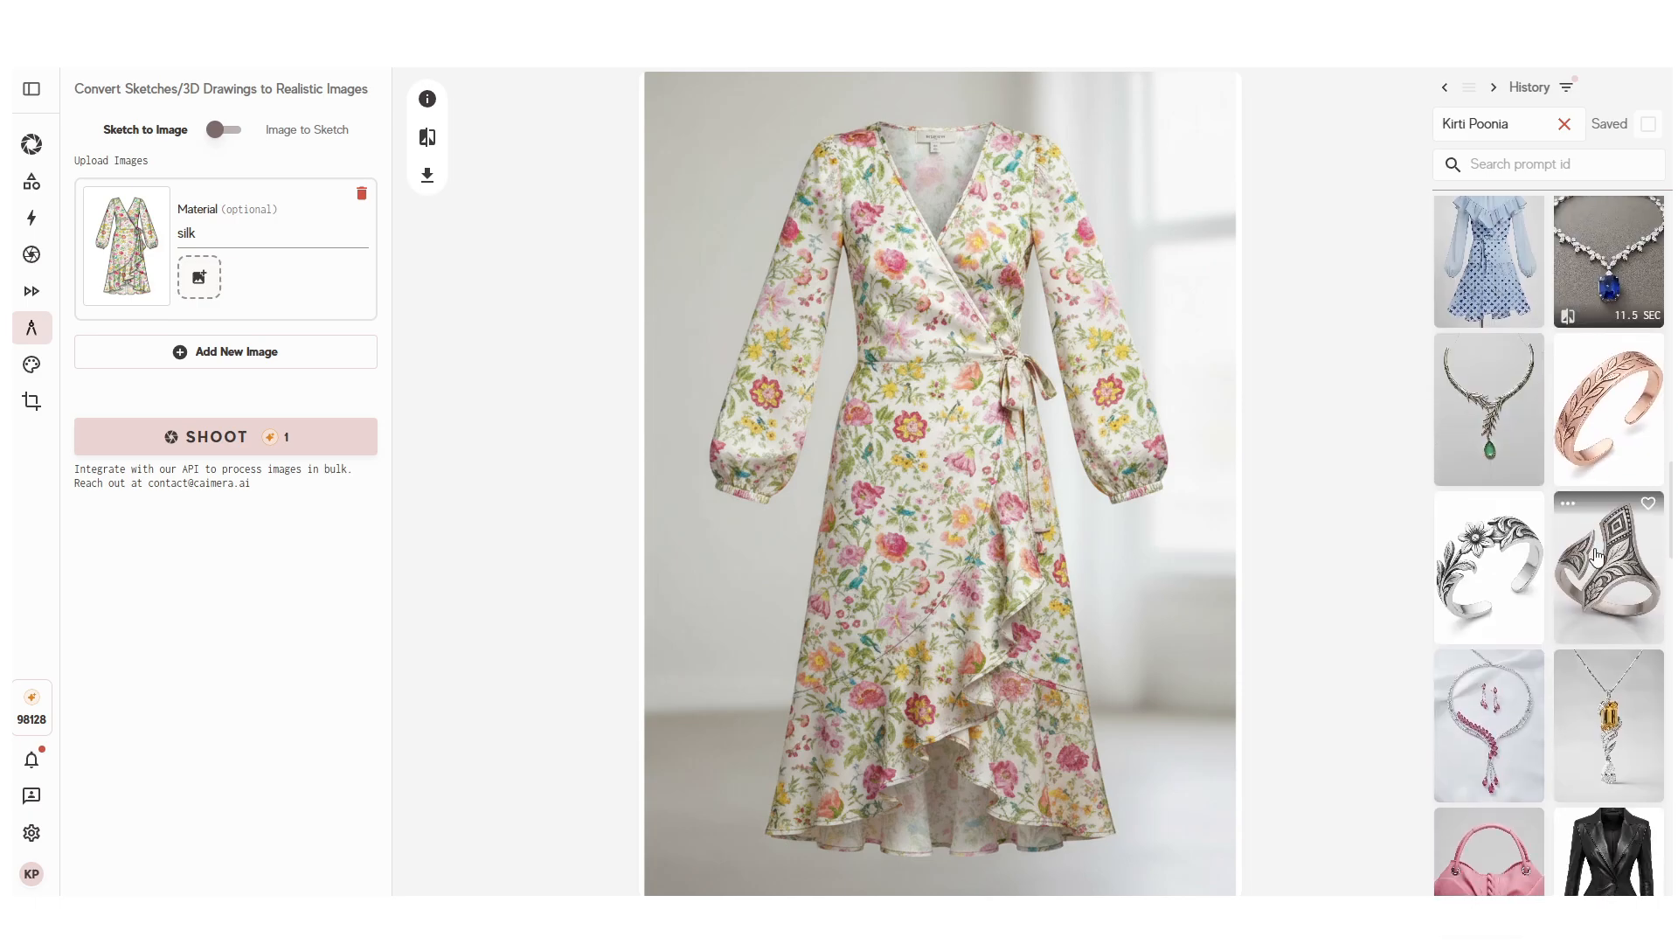
scroll(1596, 556, down, 15)
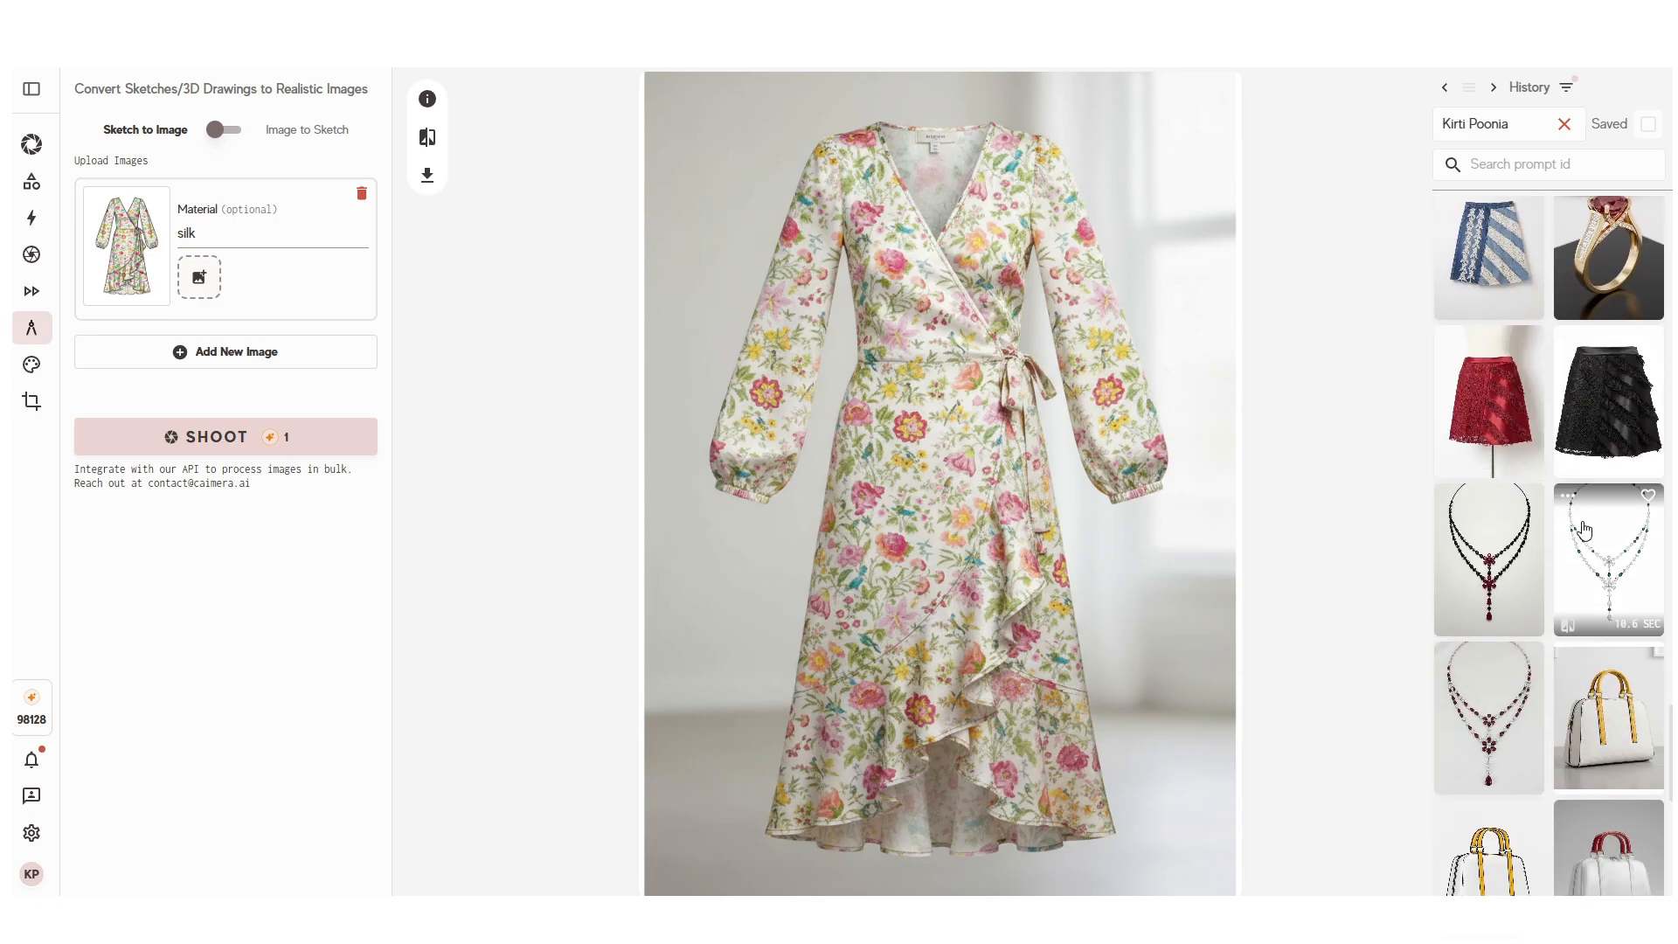
scroll(1584, 529, down, 2)
scroll(1585, 530, up, 5)
click(1601, 669)
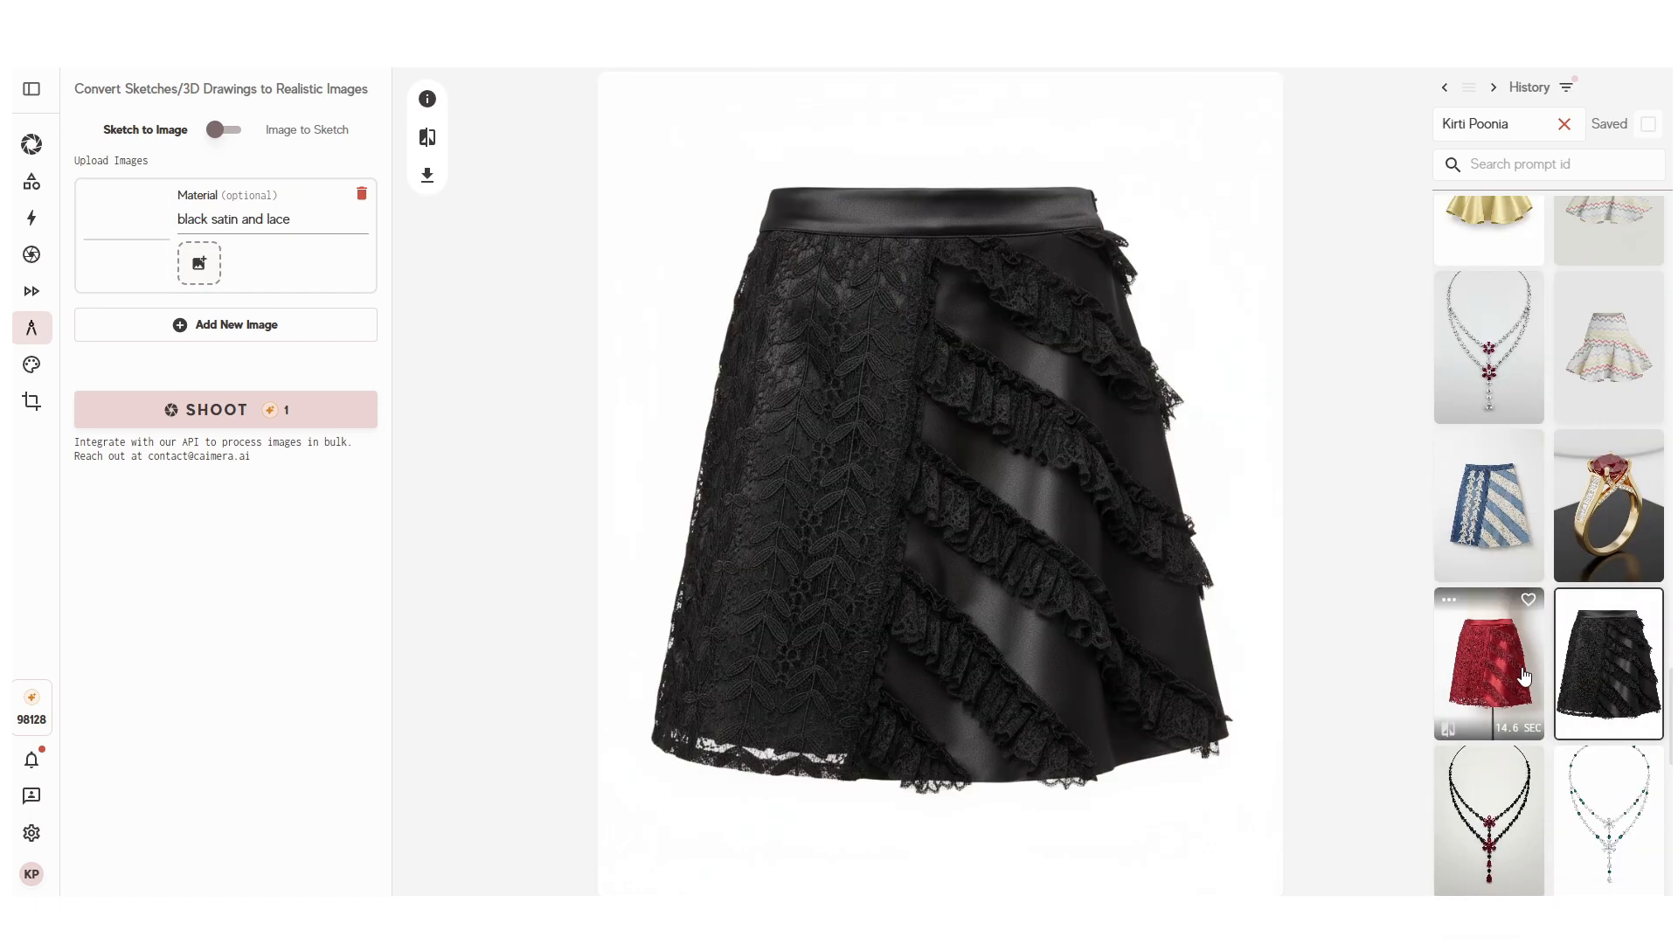
click(1523, 676)
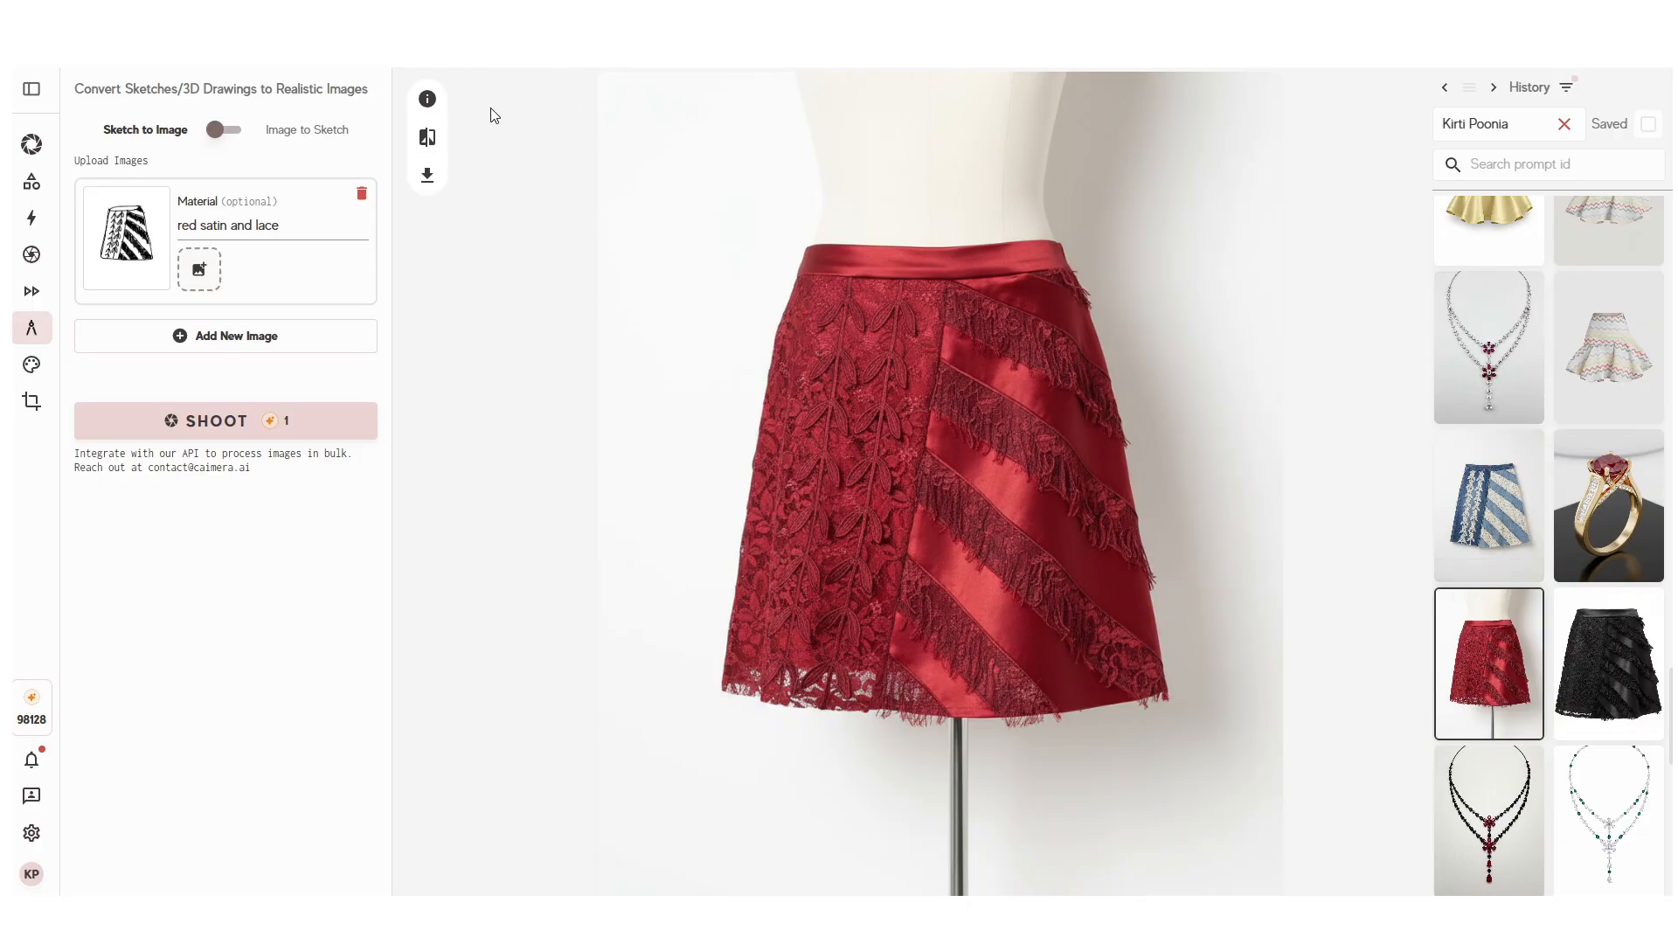
click(428, 139)
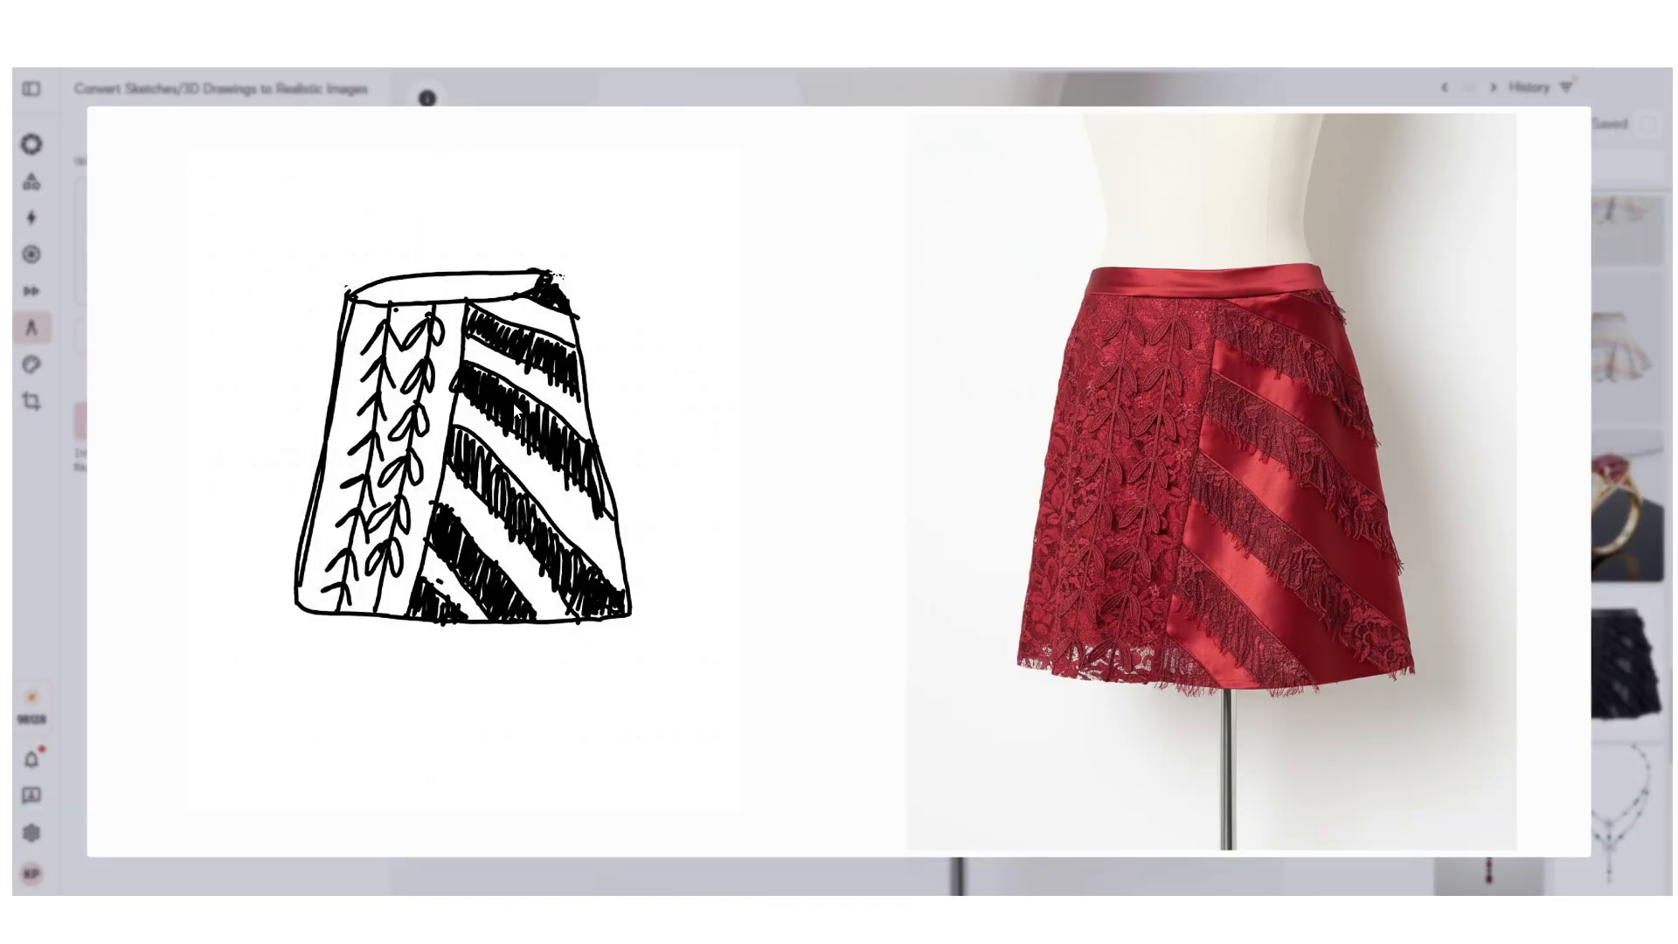
click(1640, 435)
Step: Compare the denim-and-lace skirt with its hand-drawn sketch and reopen the red satin-and-lace version
click(1475, 519)
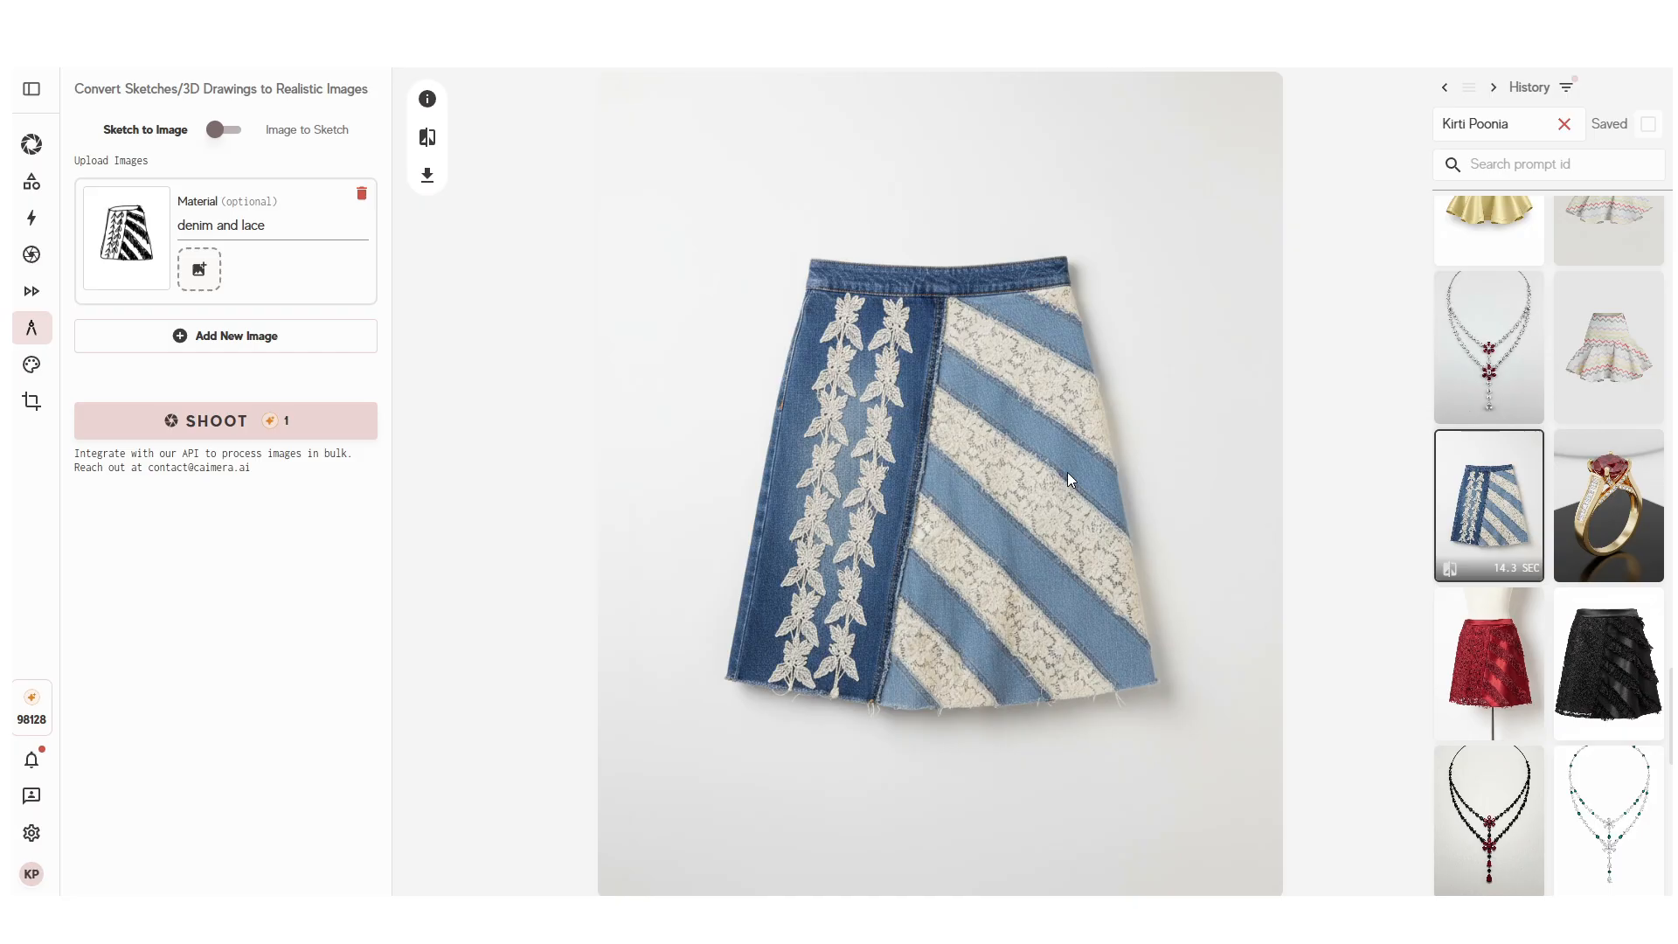
click(428, 138)
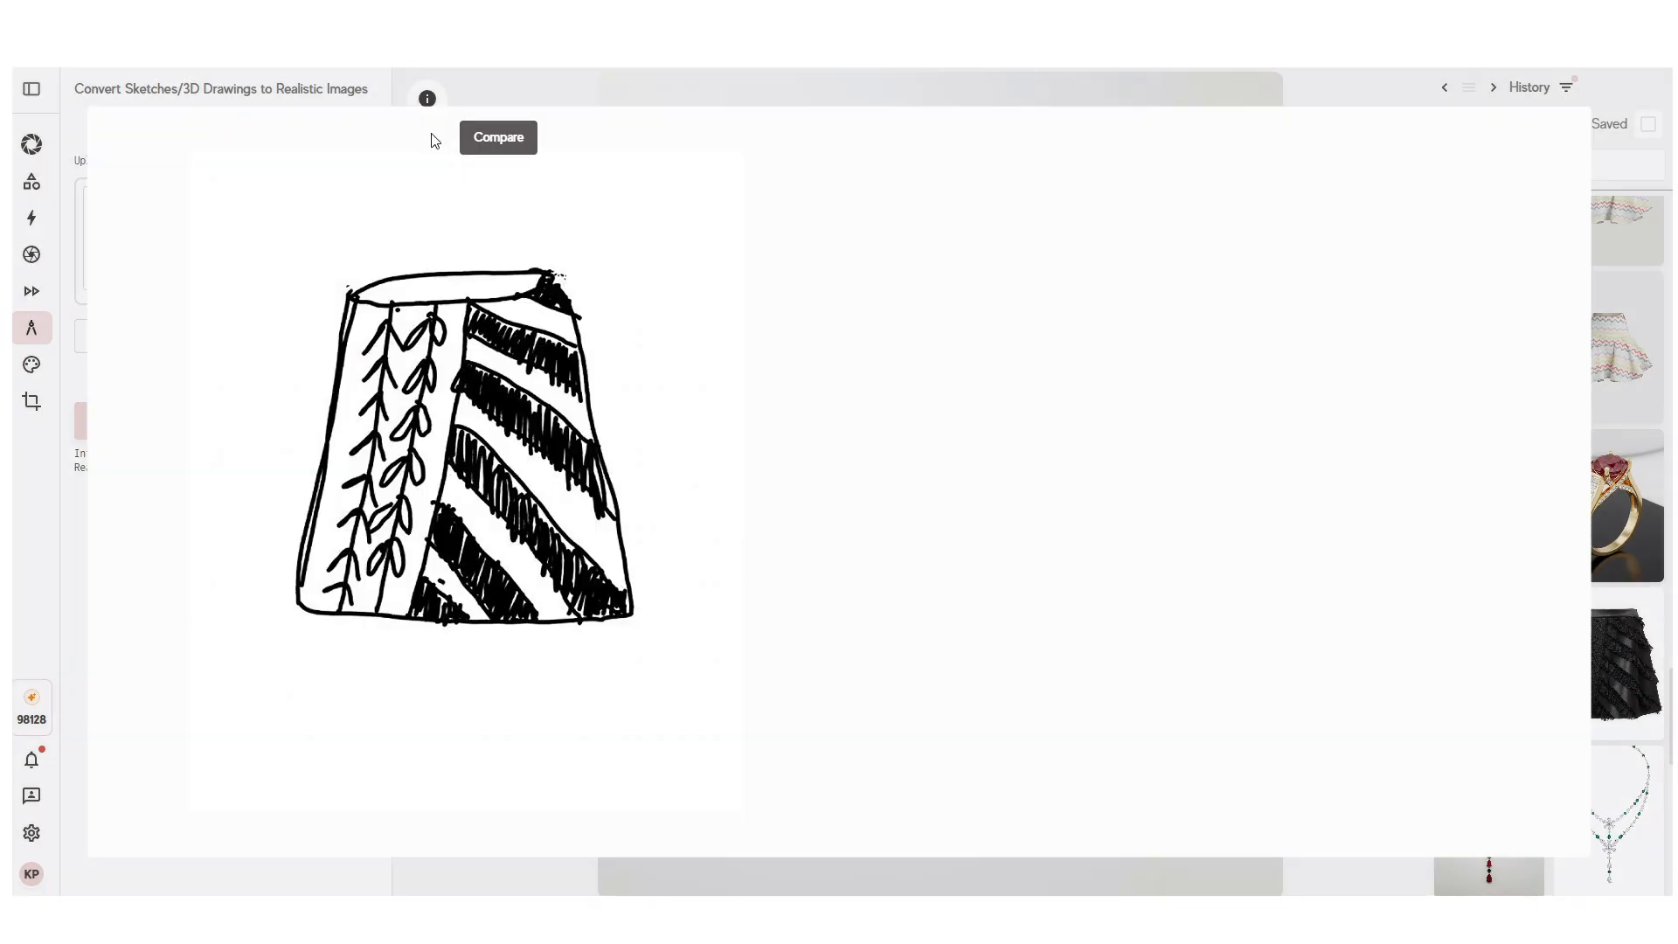
click(566, 99)
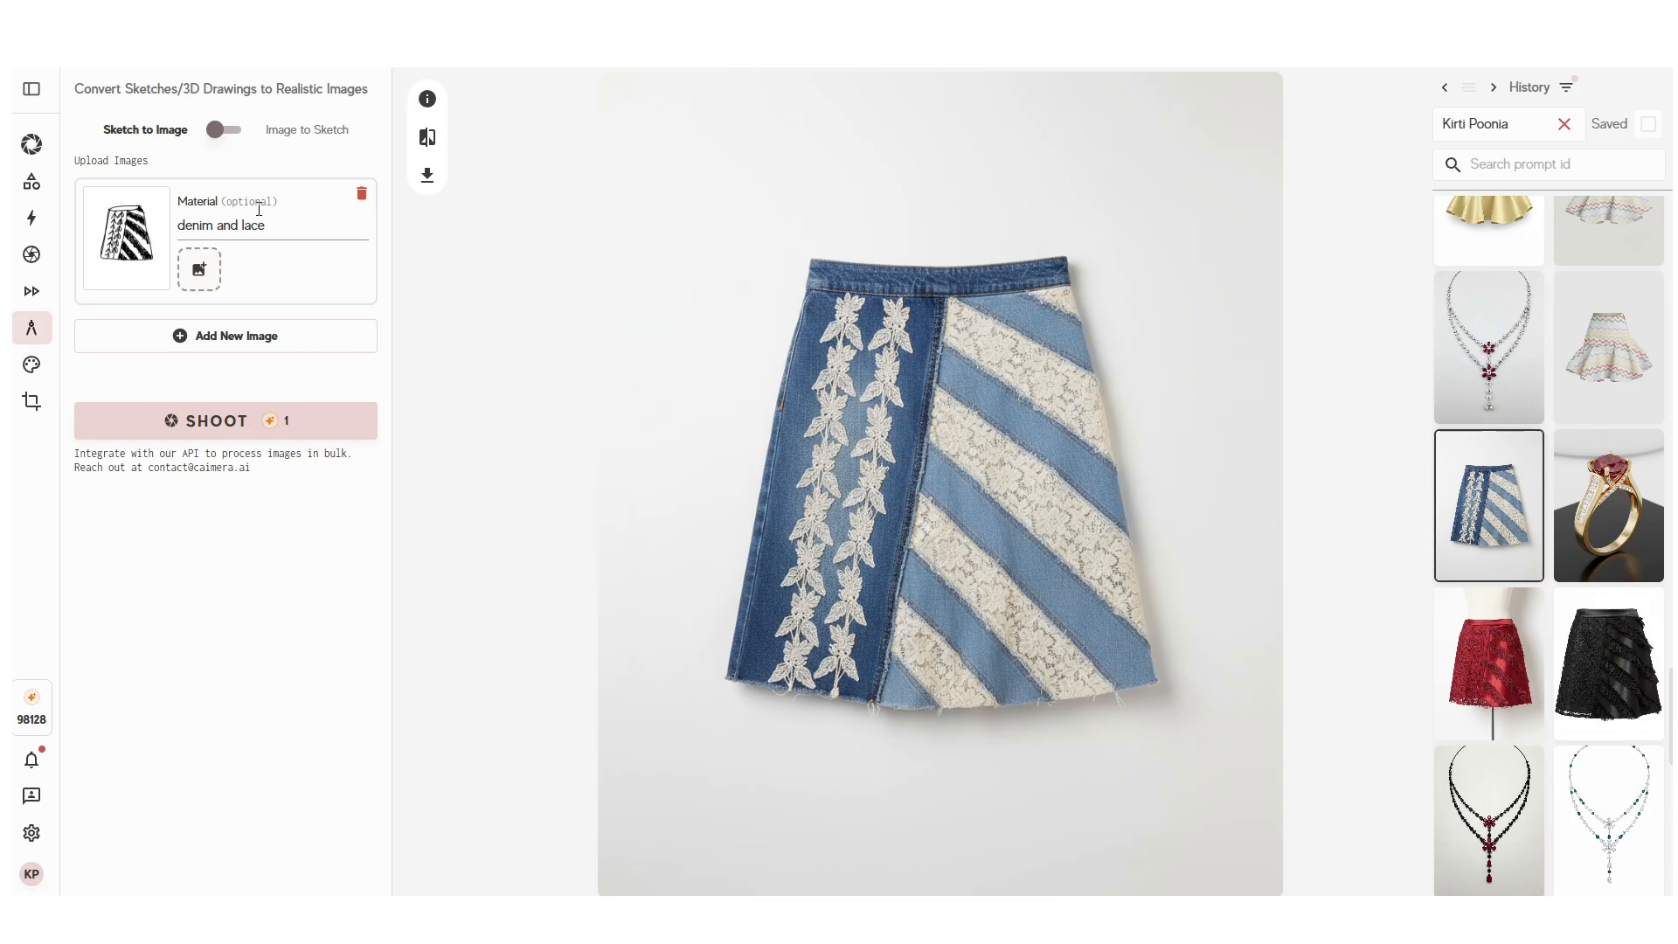
click(427, 137)
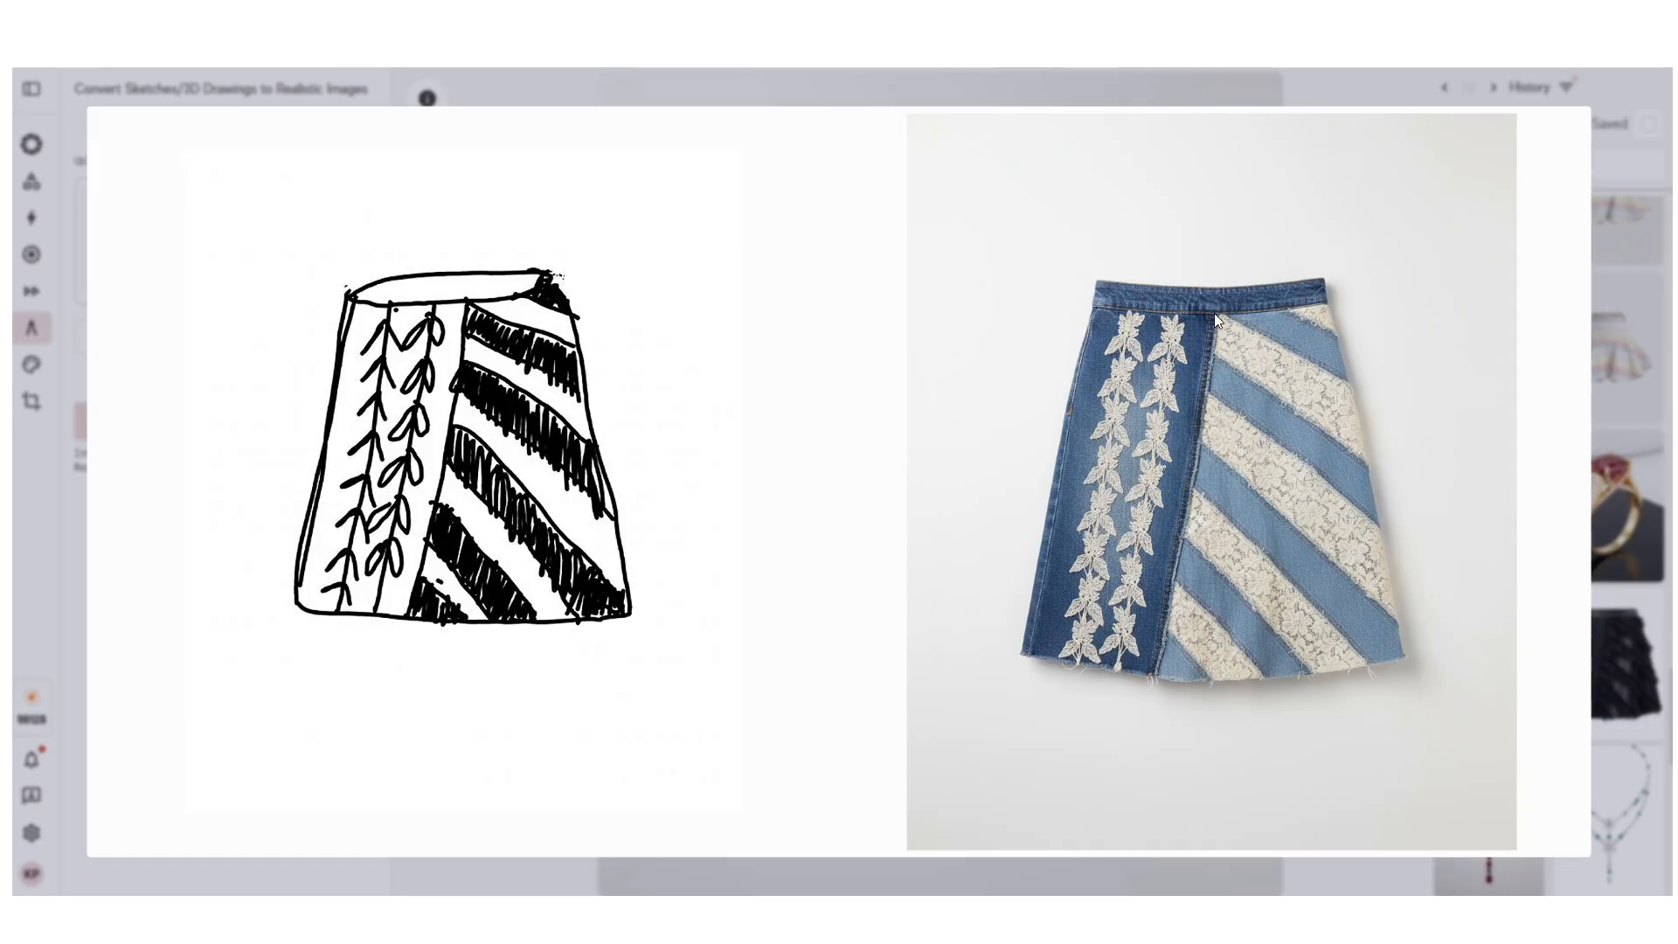
click(1635, 343)
click(1485, 673)
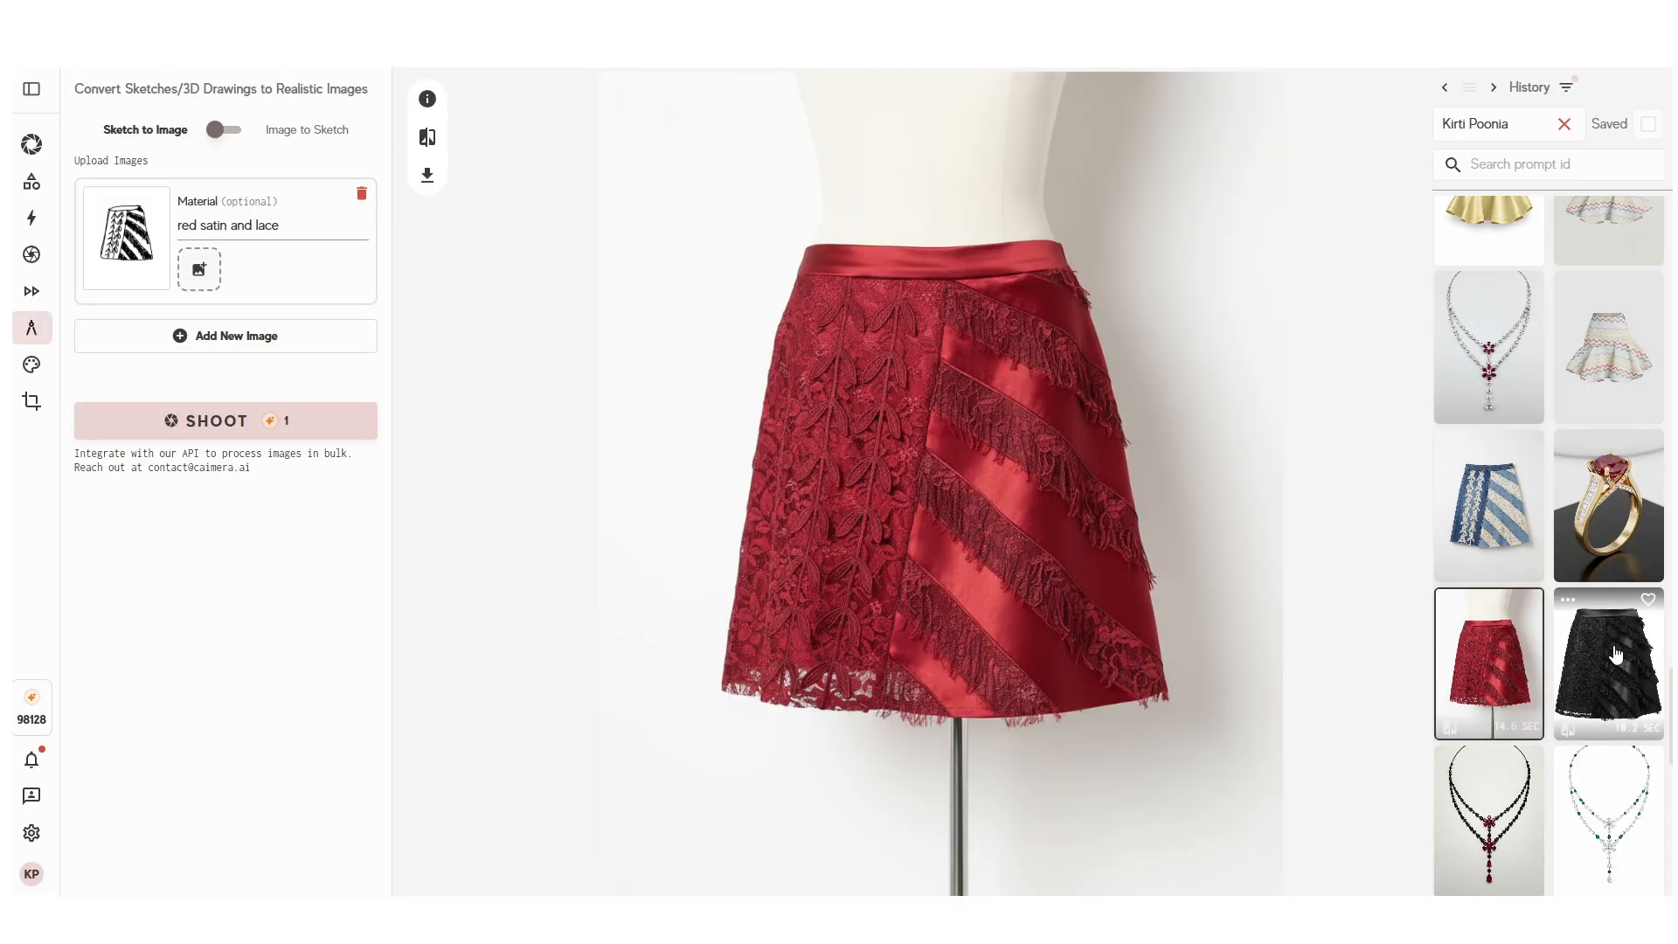
Step: Review the black satin-and-lace skirt and the flared skirt versions in zigzag cotton, yellow satin and green plaid thick fabric
click(1636, 665)
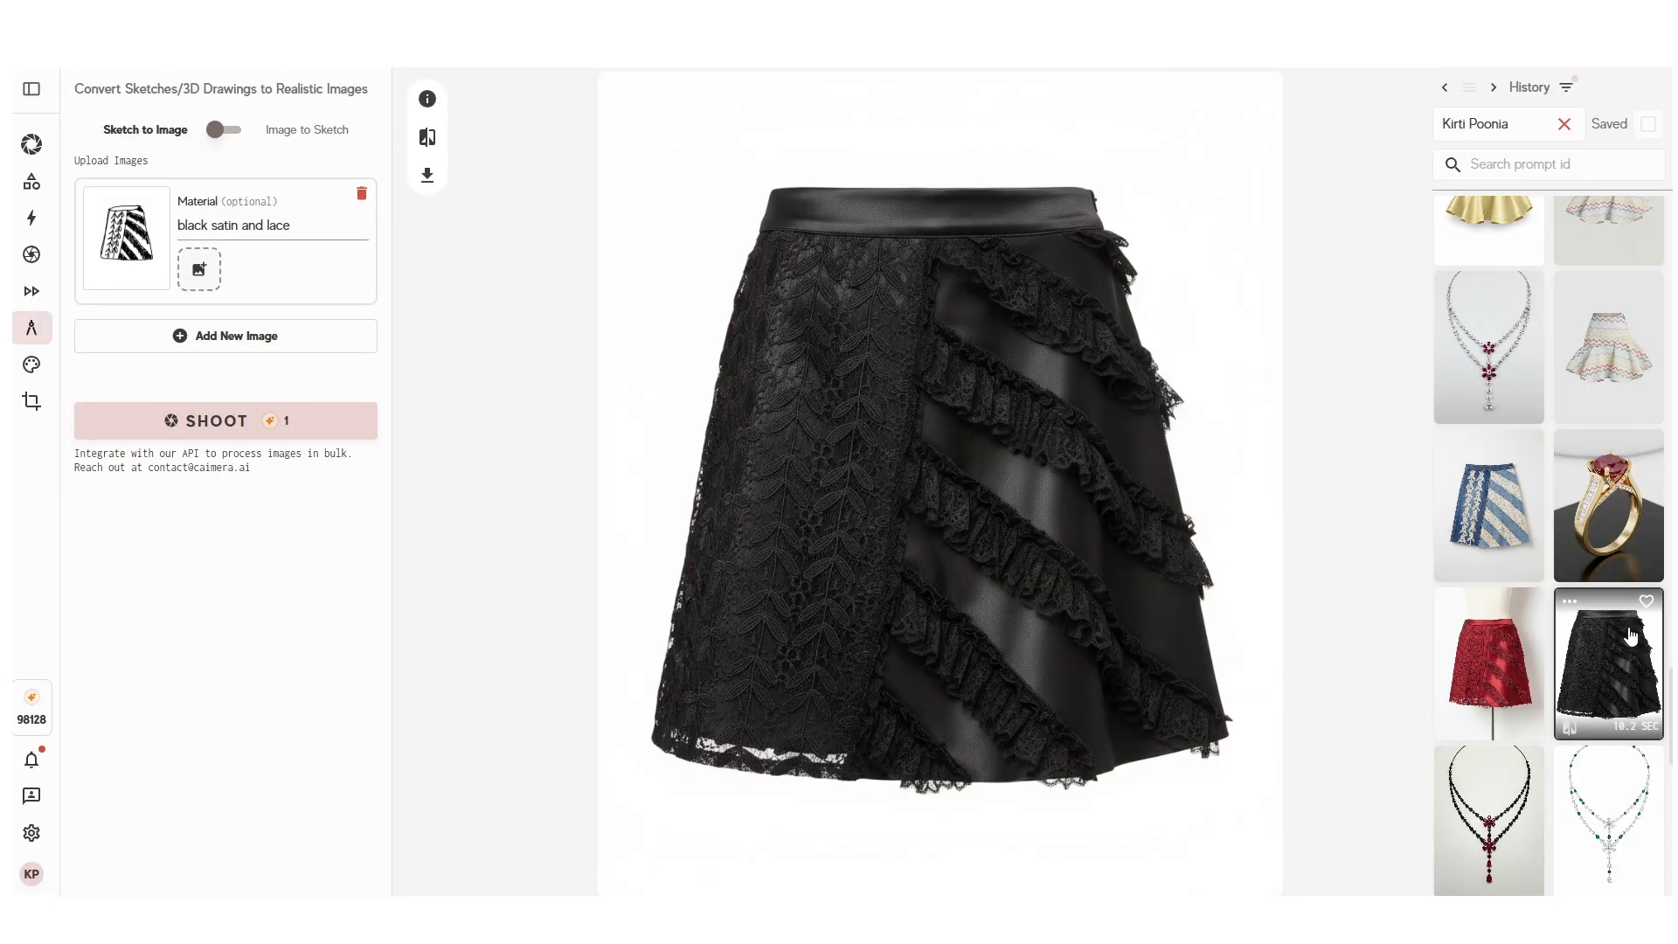
scroll(1630, 637, down, 4)
scroll(1617, 525, up, 5)
click(1609, 434)
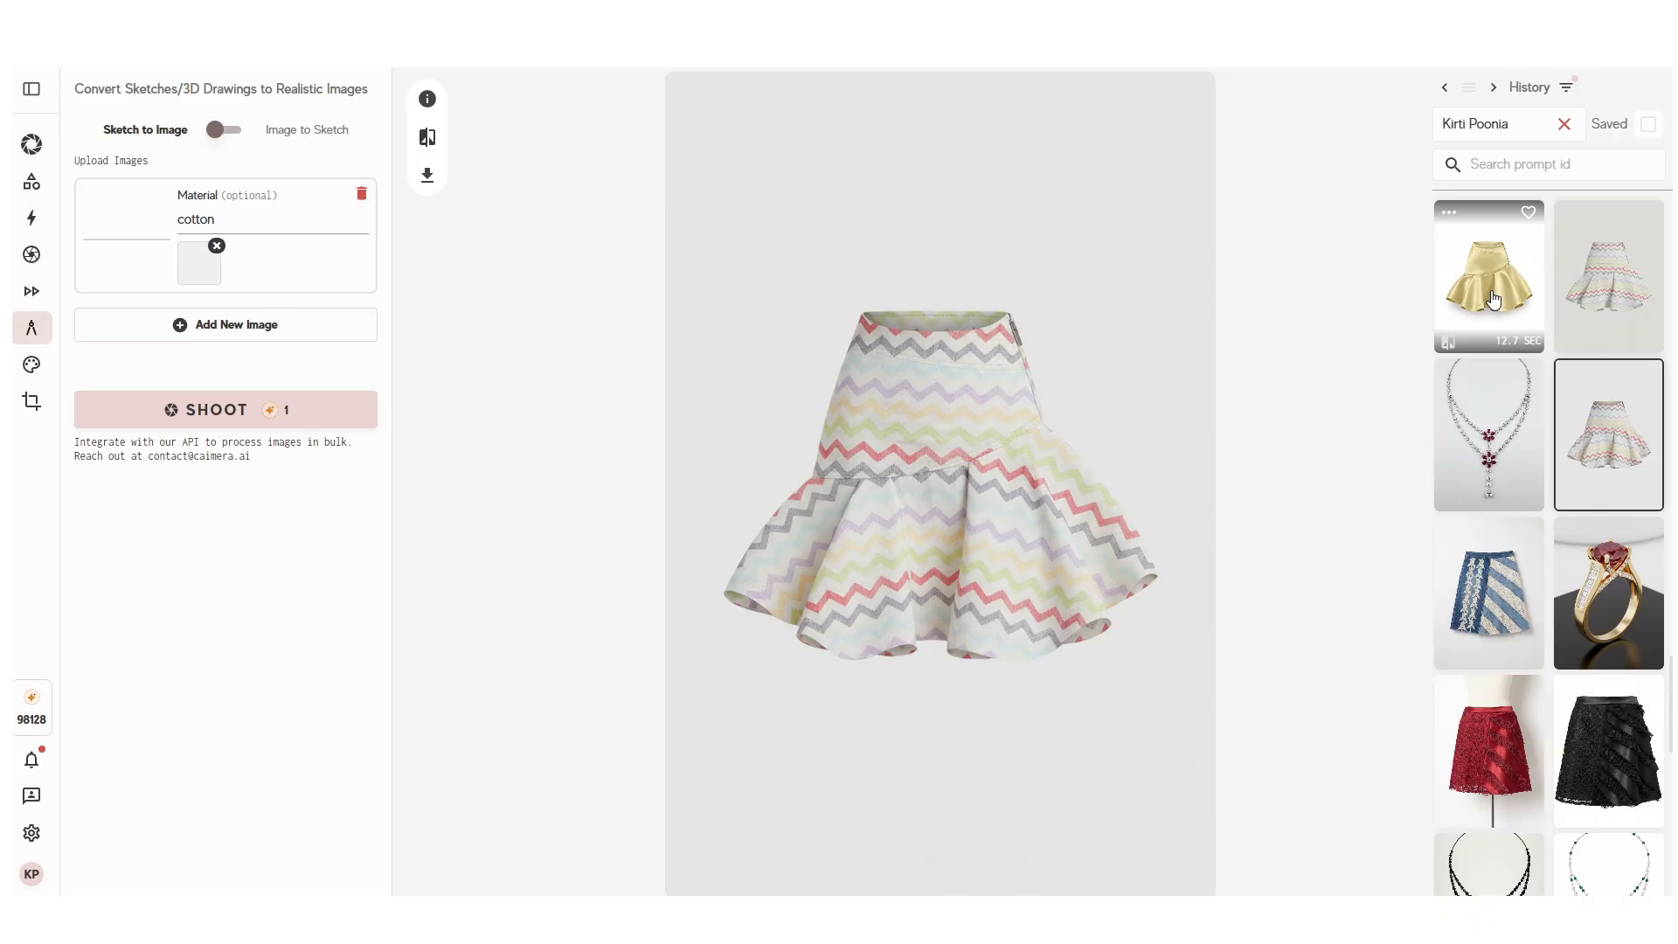
click(1494, 300)
scroll(1613, 362, up, 4)
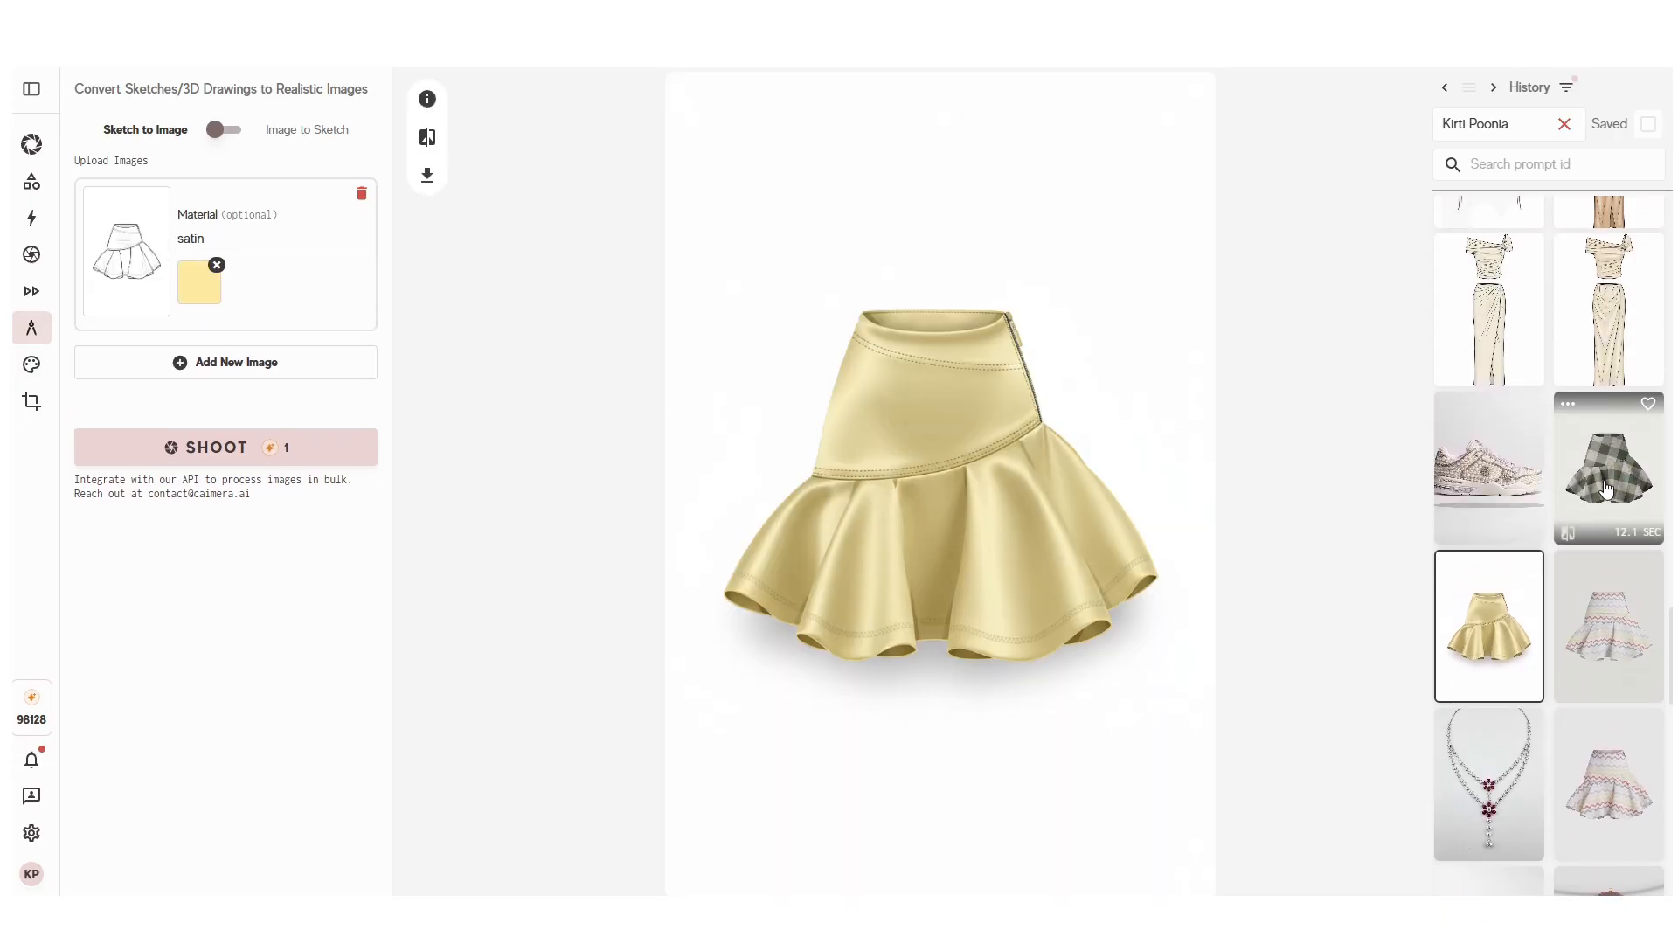
click(1606, 489)
scroll(1617, 542, up, 5)
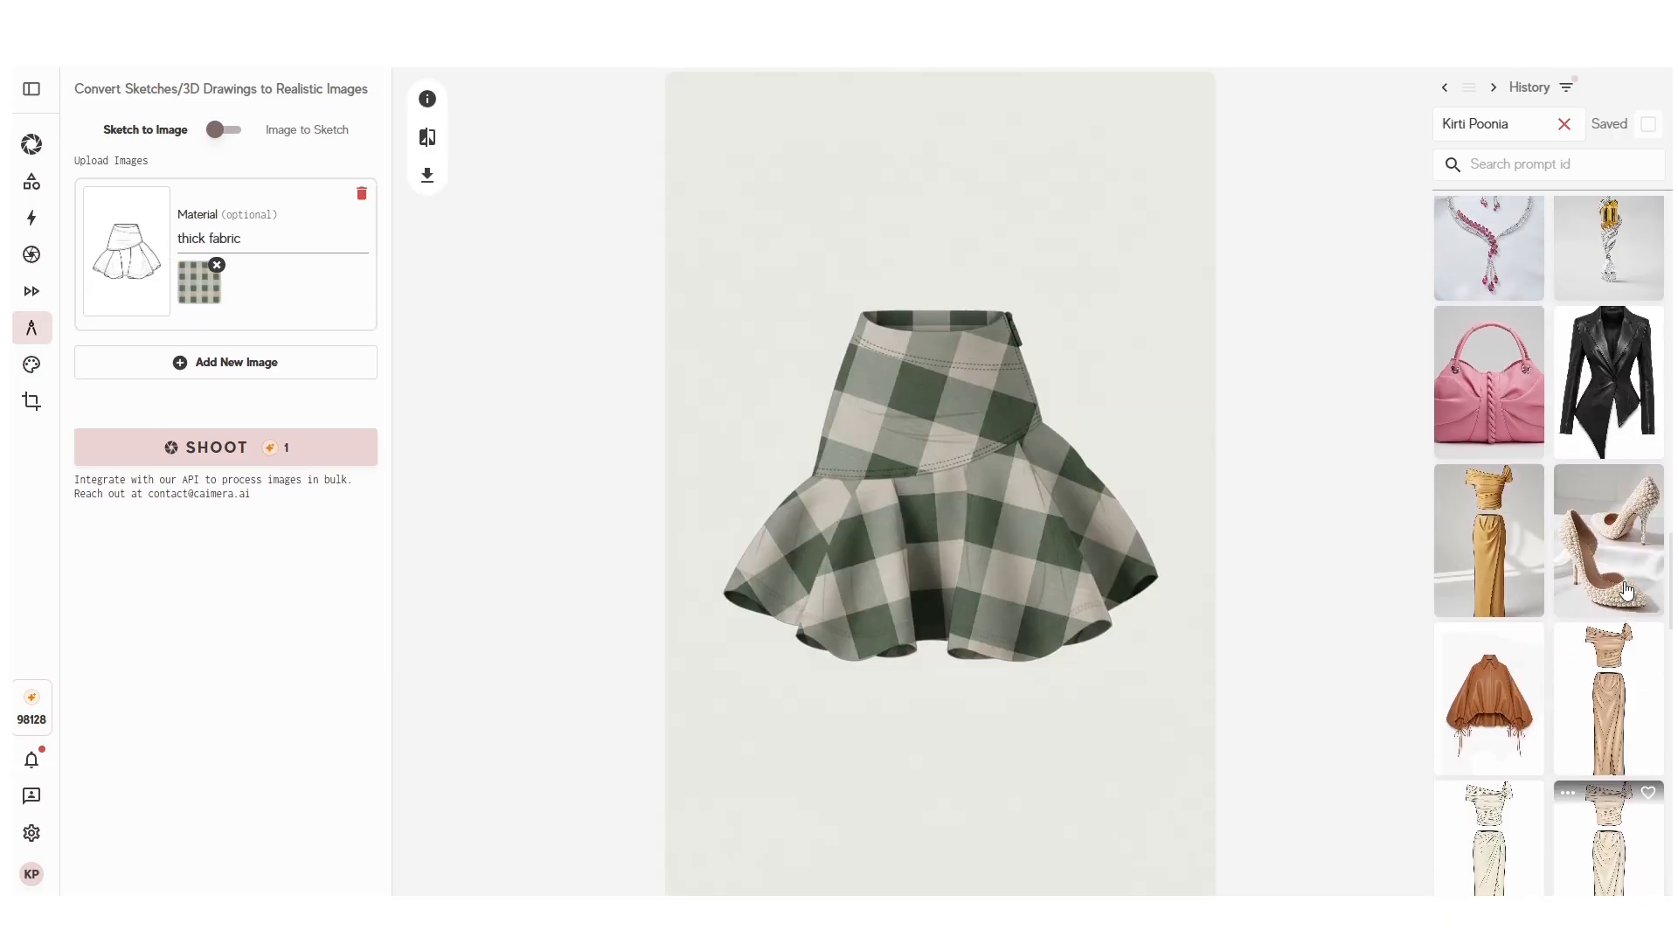
Step: Find the slouchy knee-high boots in the generation history and view the denim, burgundy and black leather versions
scroll(1625, 592, up, 2)
scroll(1631, 580, down, 10)
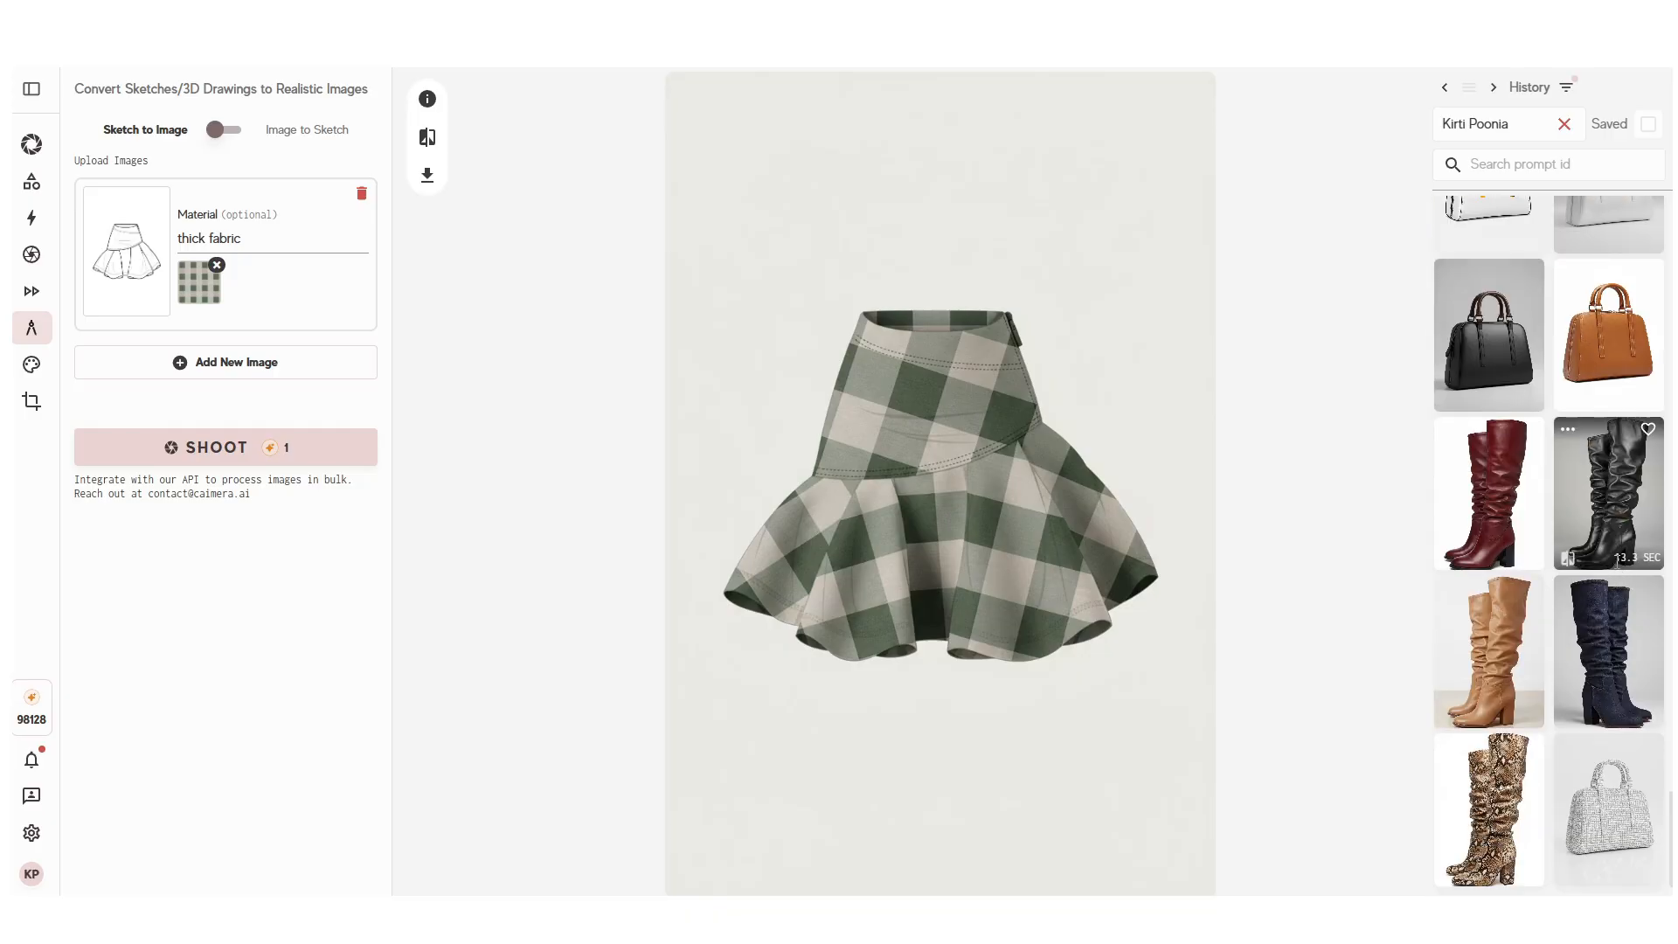
click(1611, 651)
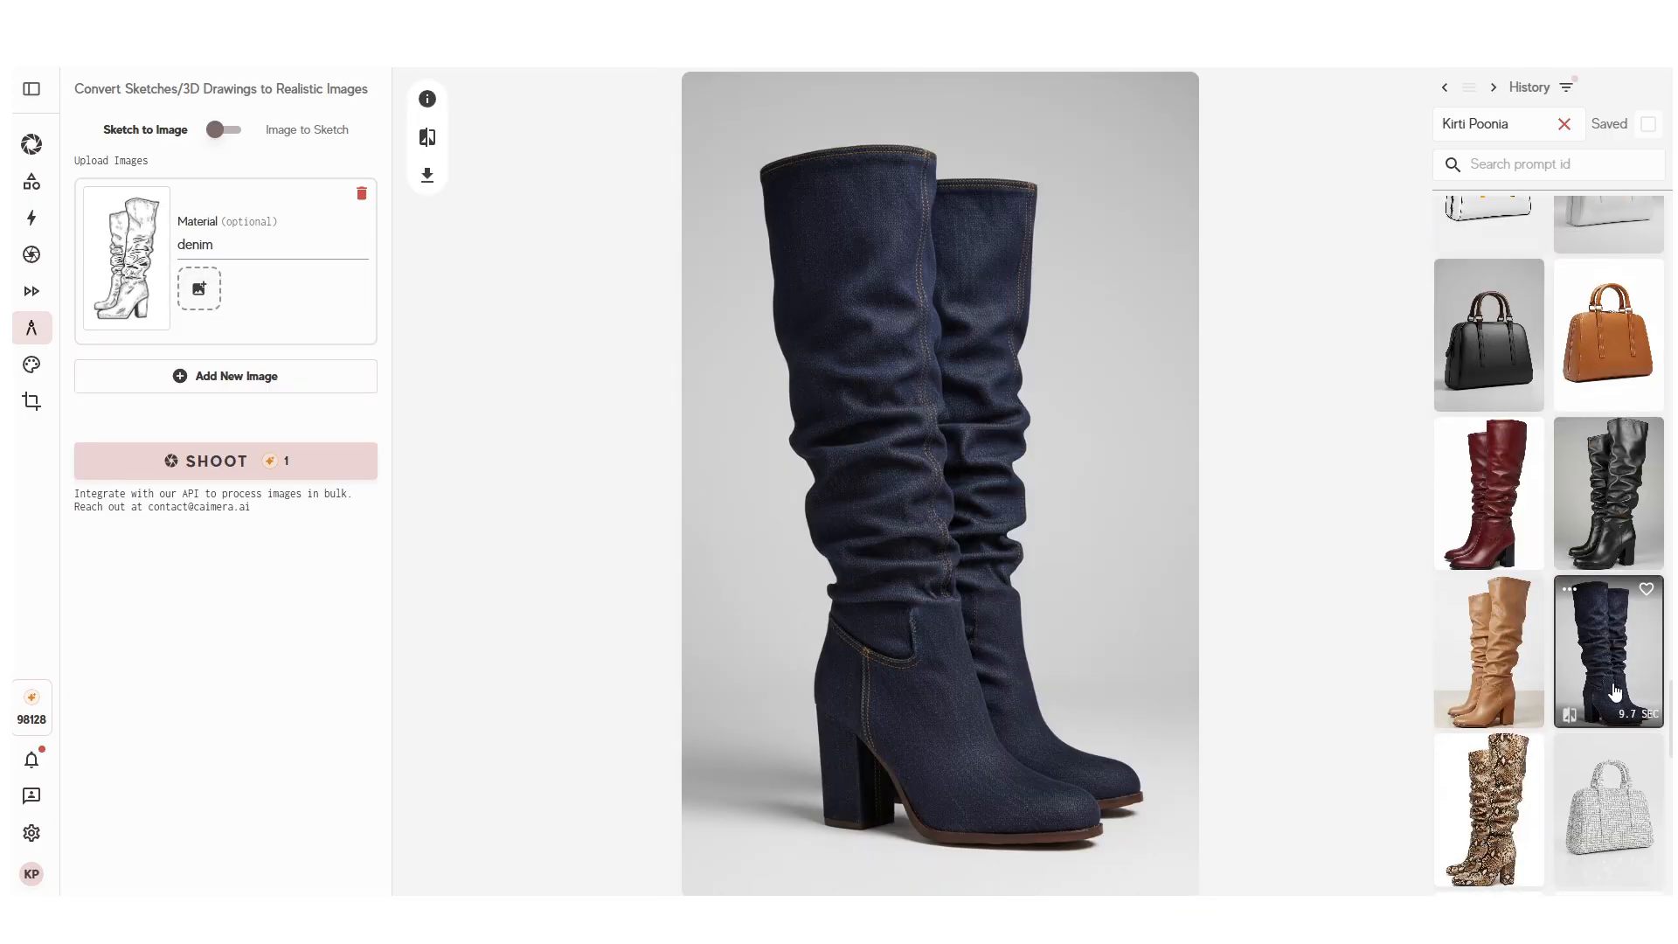
click(1523, 673)
click(1478, 523)
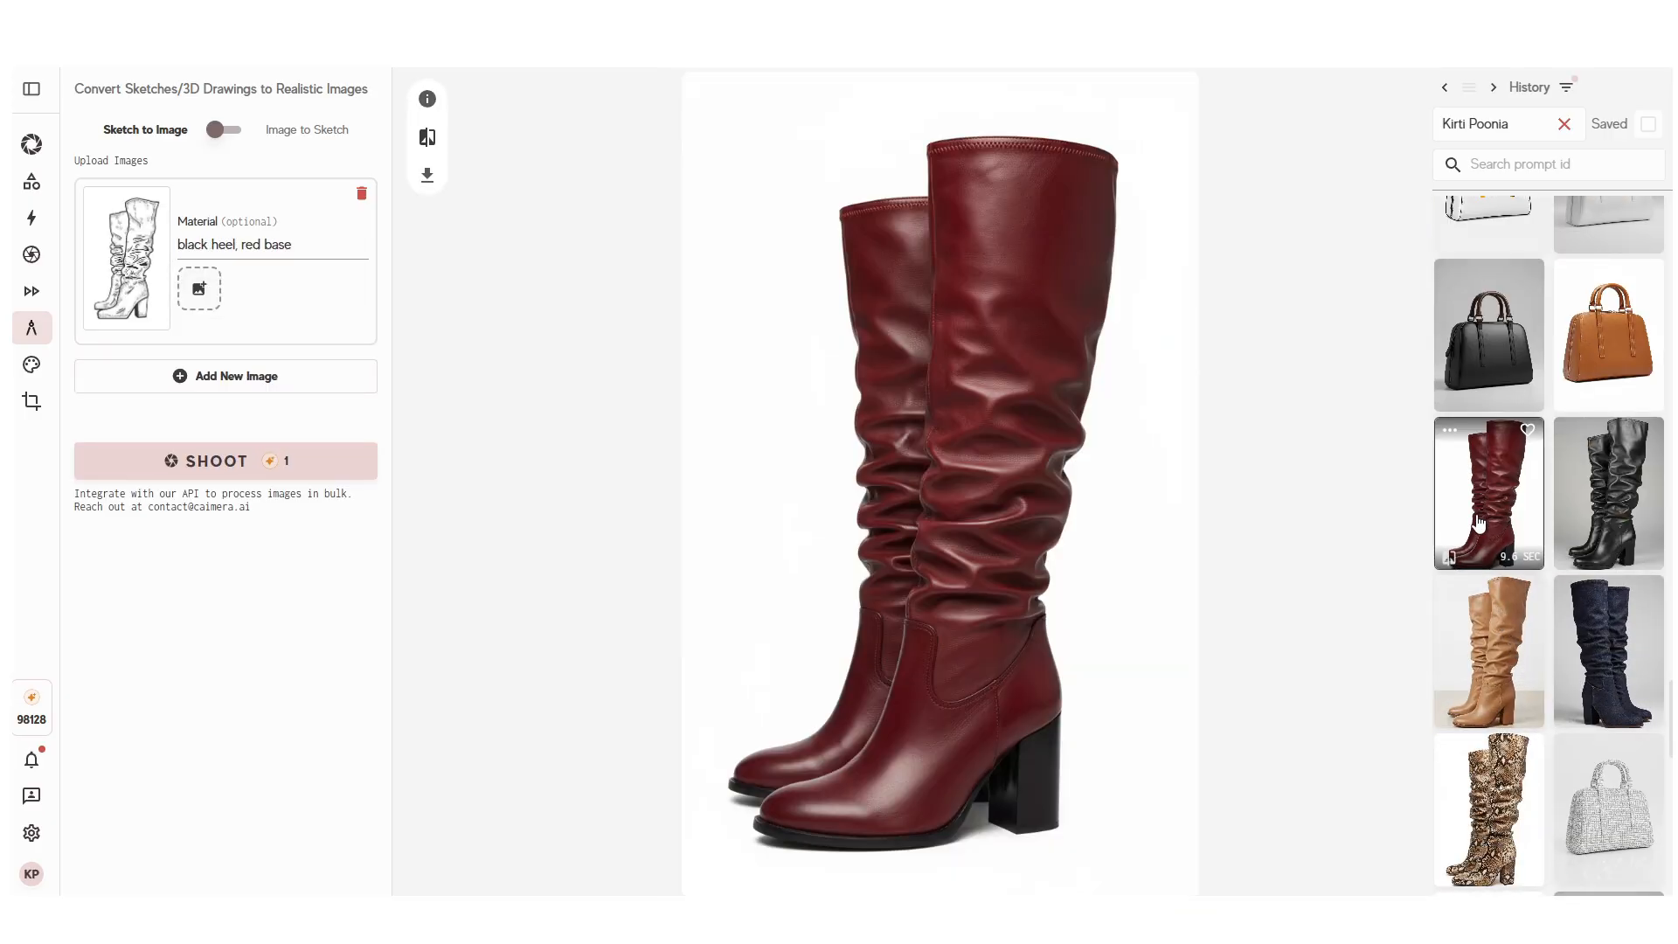
click(1601, 499)
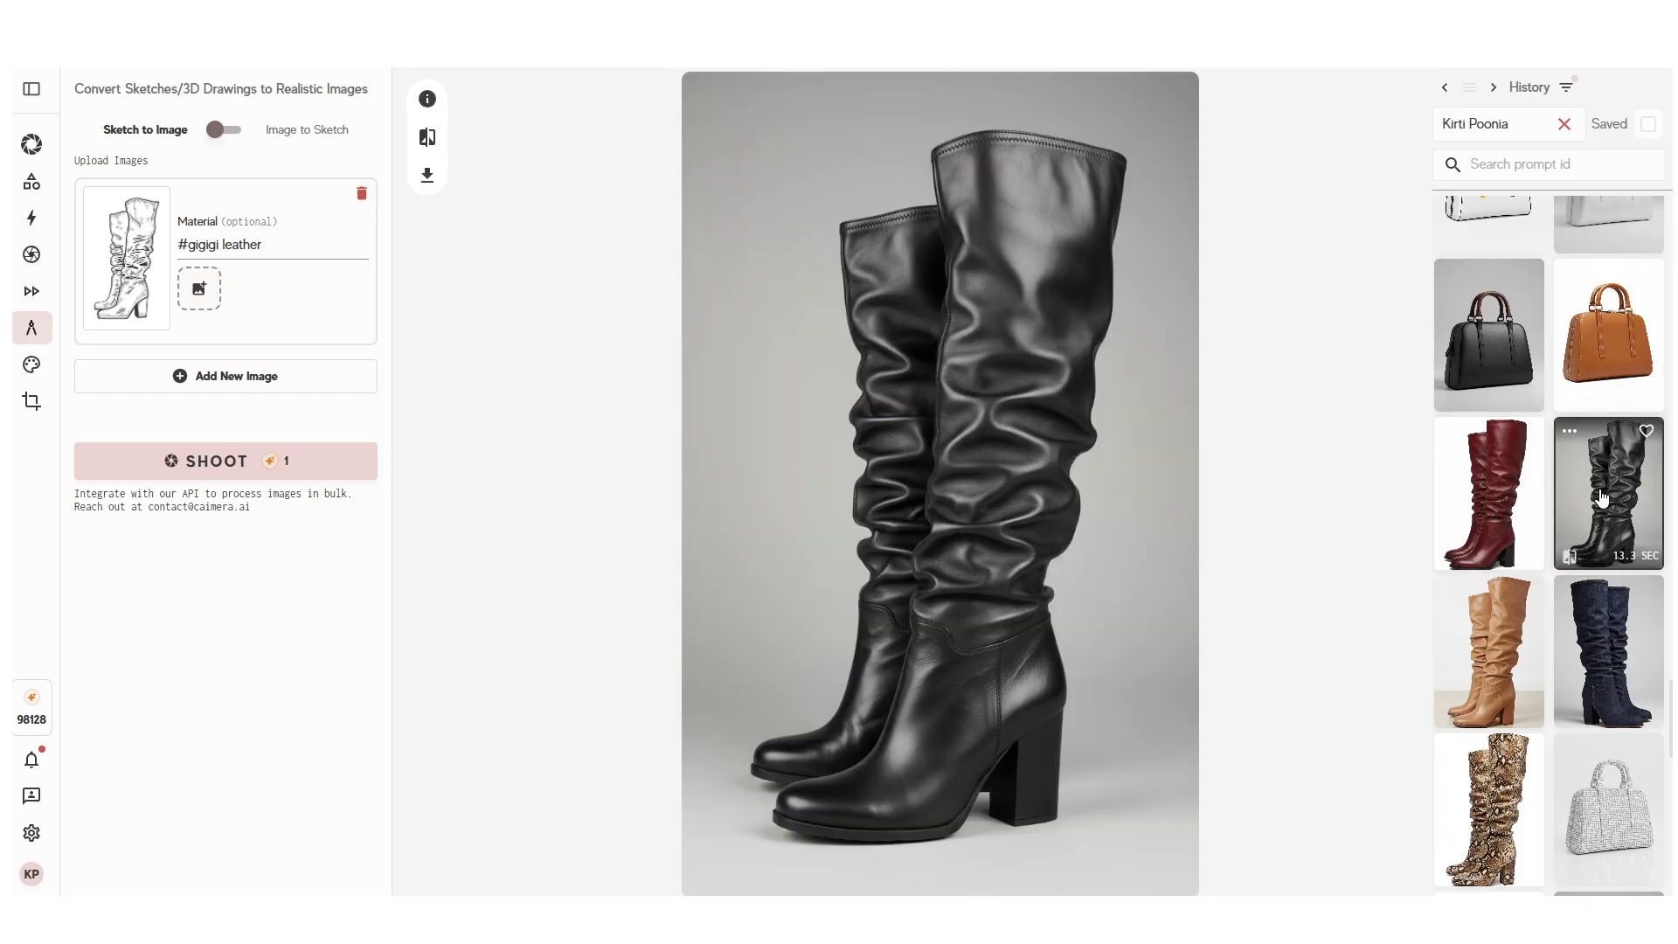
Step: View the denim, snake skin leather and tan versions of the slouchy boots and reopen the burgundy pair with the black heel
click(1627, 669)
scroll(1573, 647, down, 3)
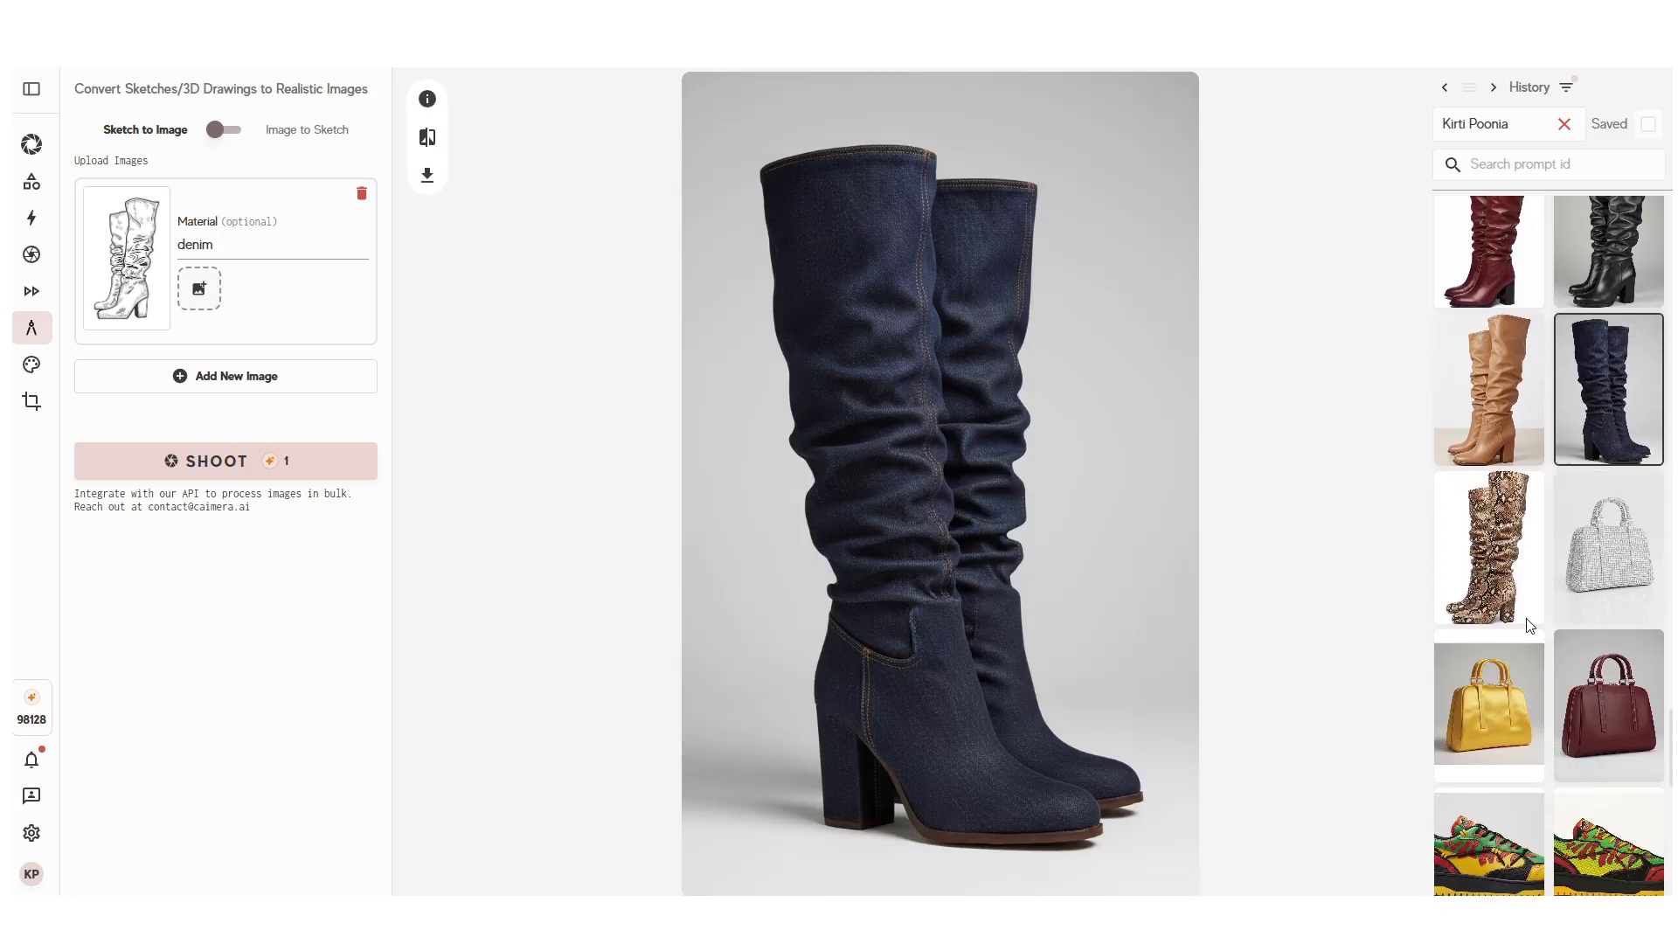
click(1517, 594)
scroll(1516, 582, up, 2)
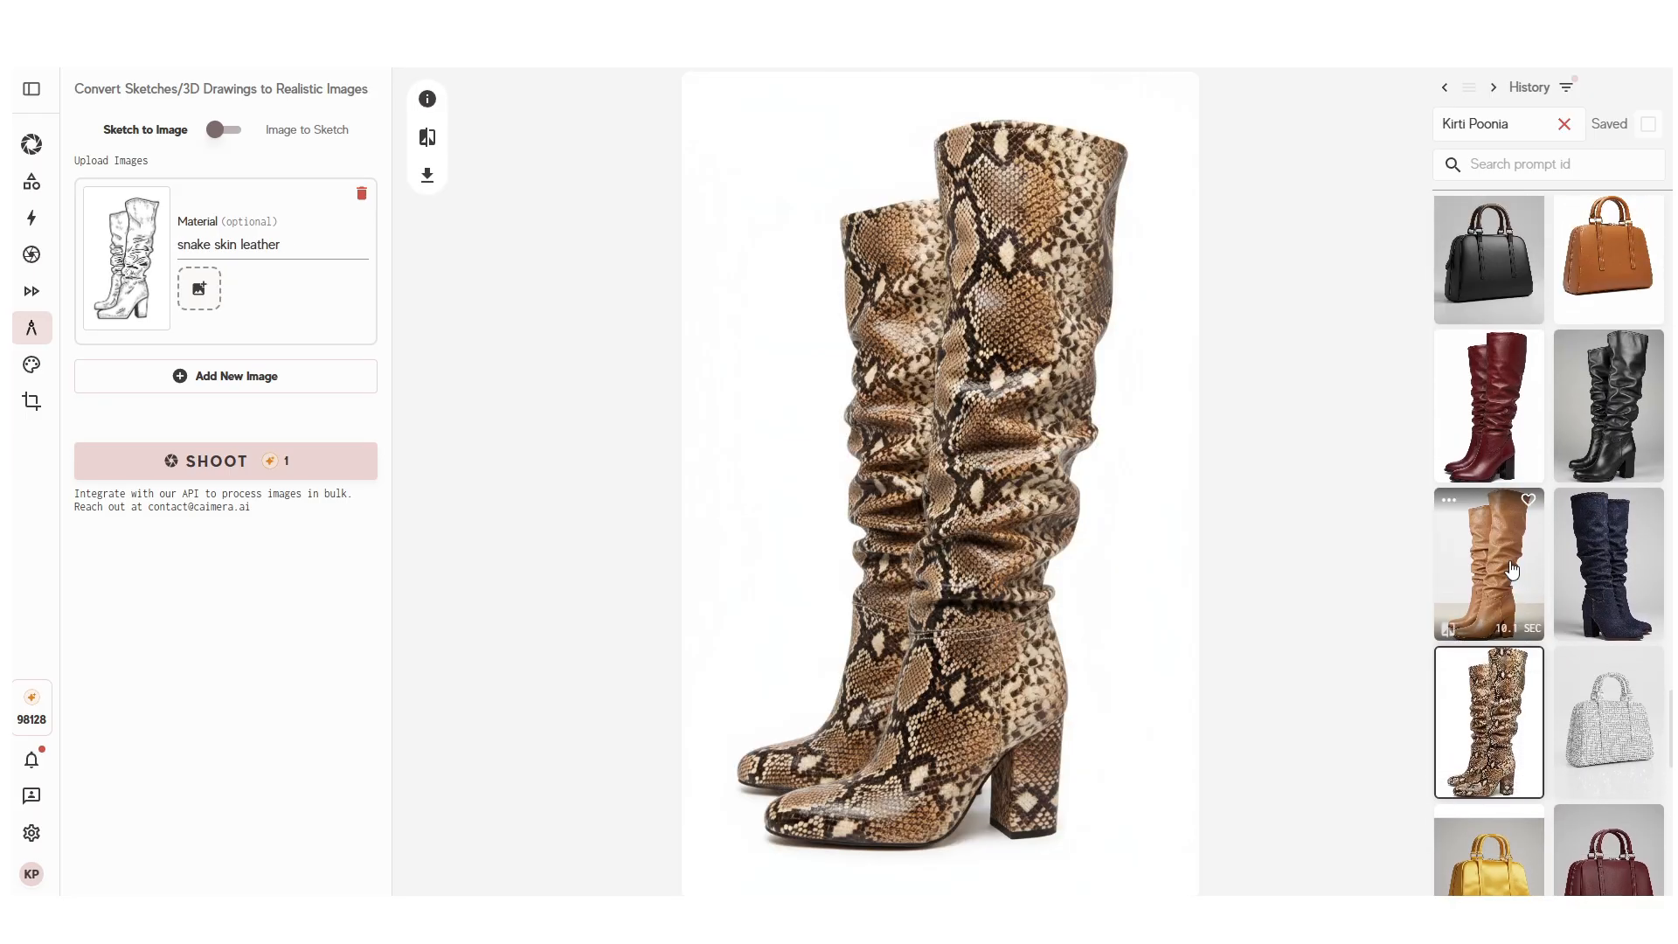
click(1513, 570)
click(1512, 415)
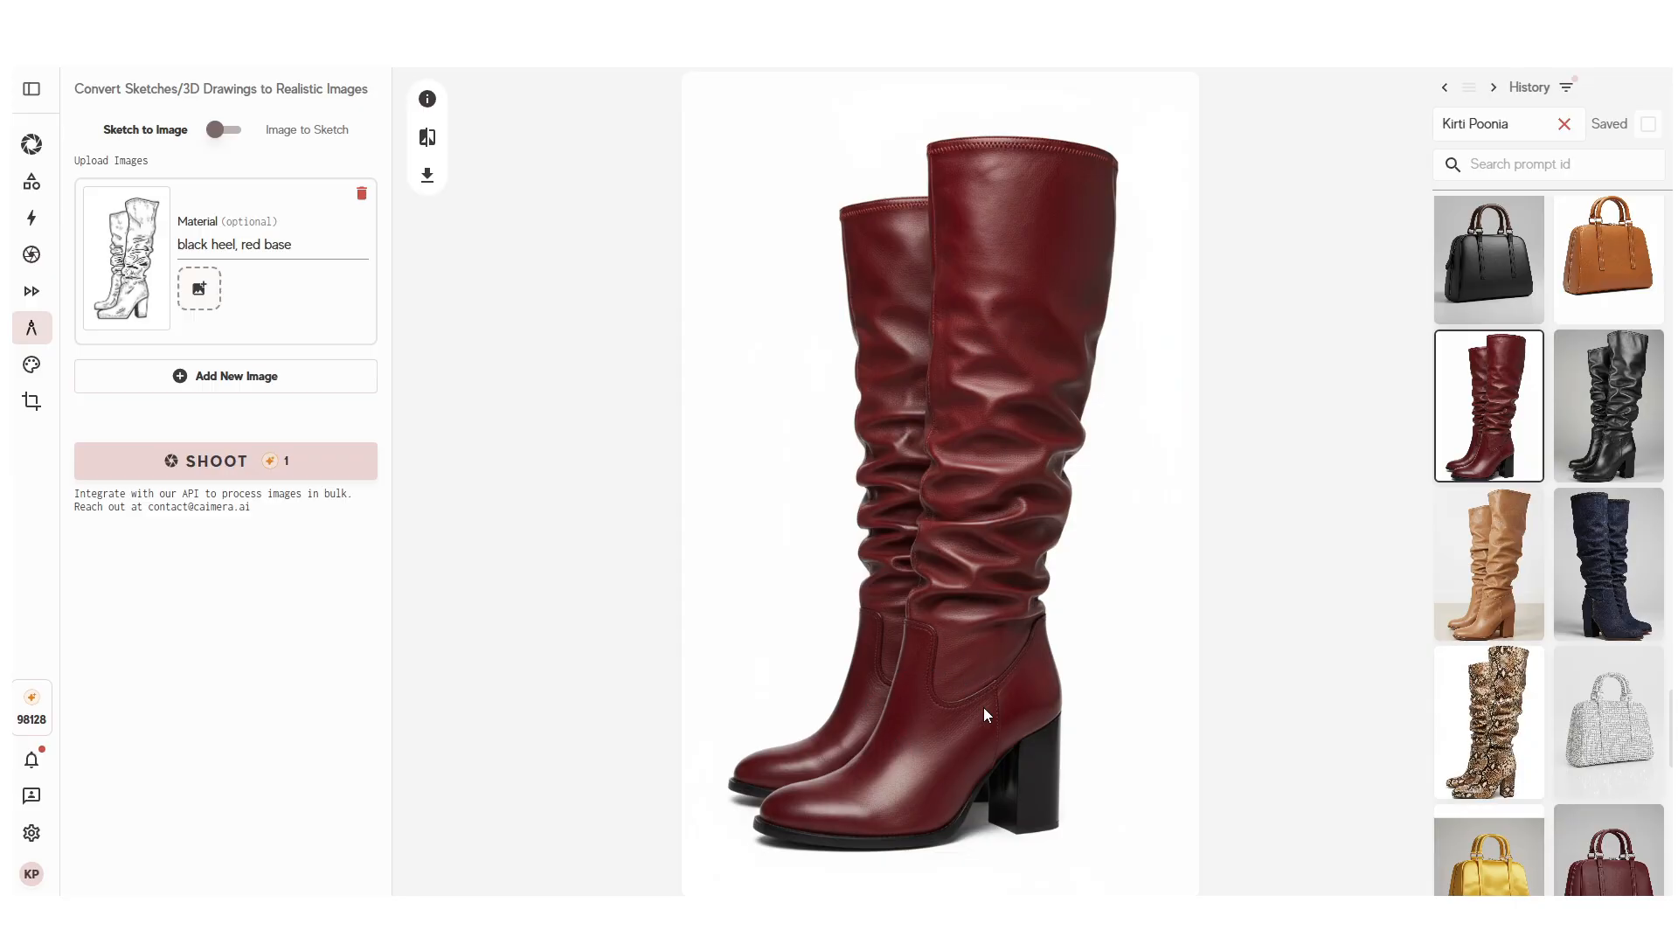
Step: Replace the floral wrap dress sketch with the hand-drawn necklace and earrings sketch and generate it without a material description
scroll(1567, 465, down, 15)
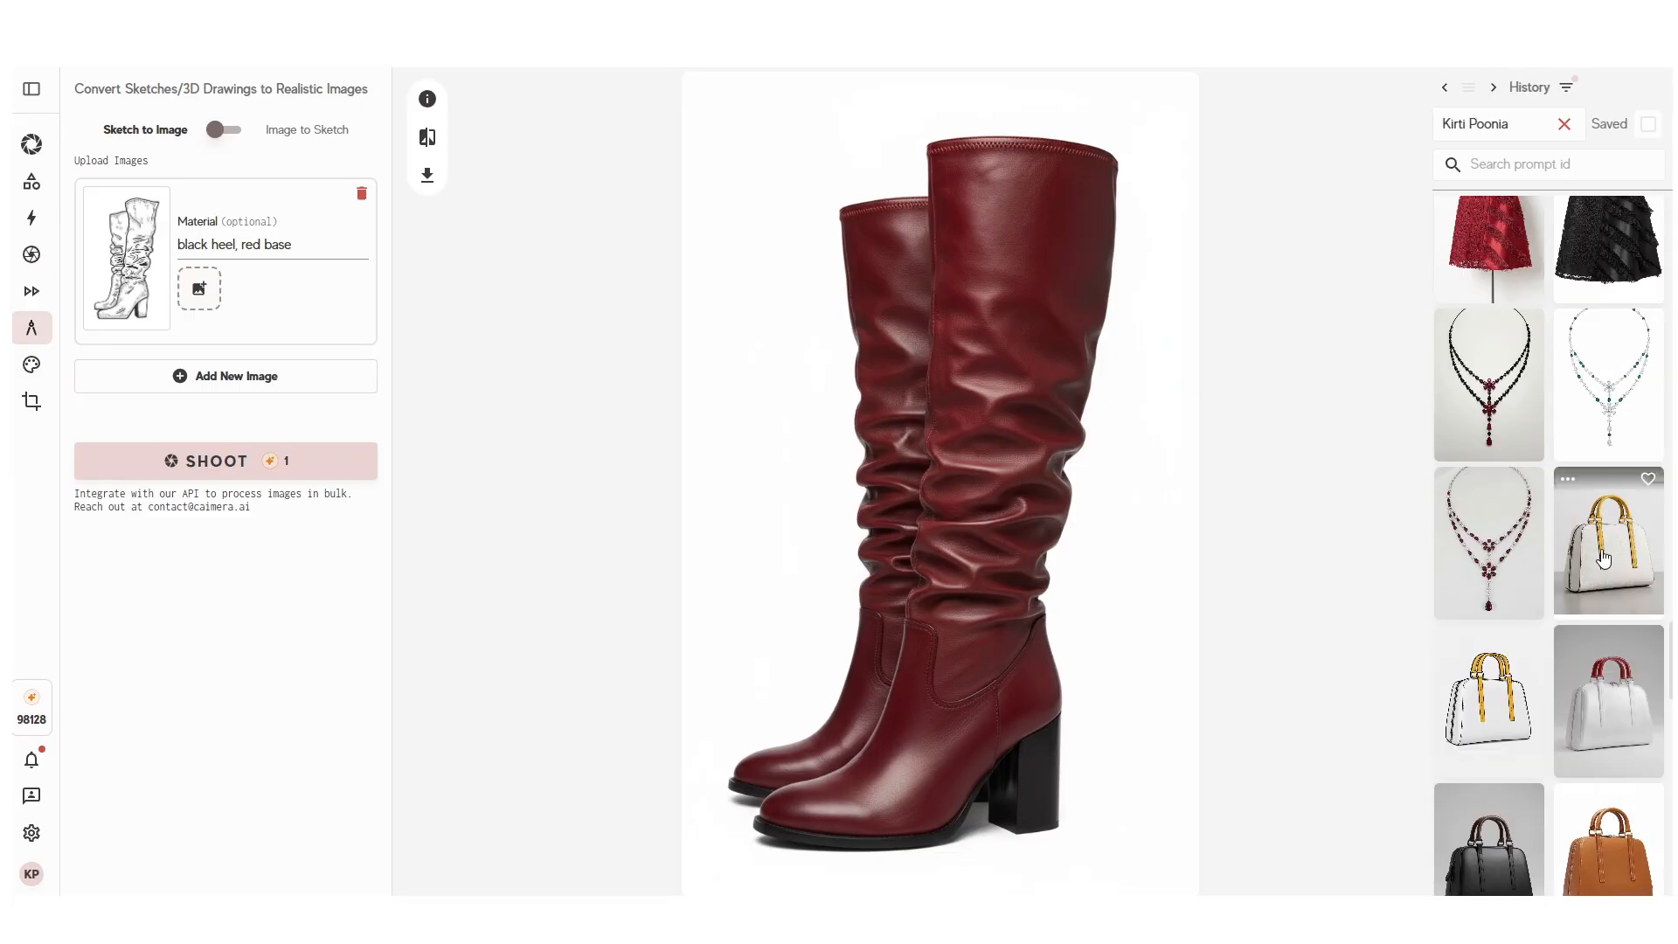
scroll(1567, 465, up, 15)
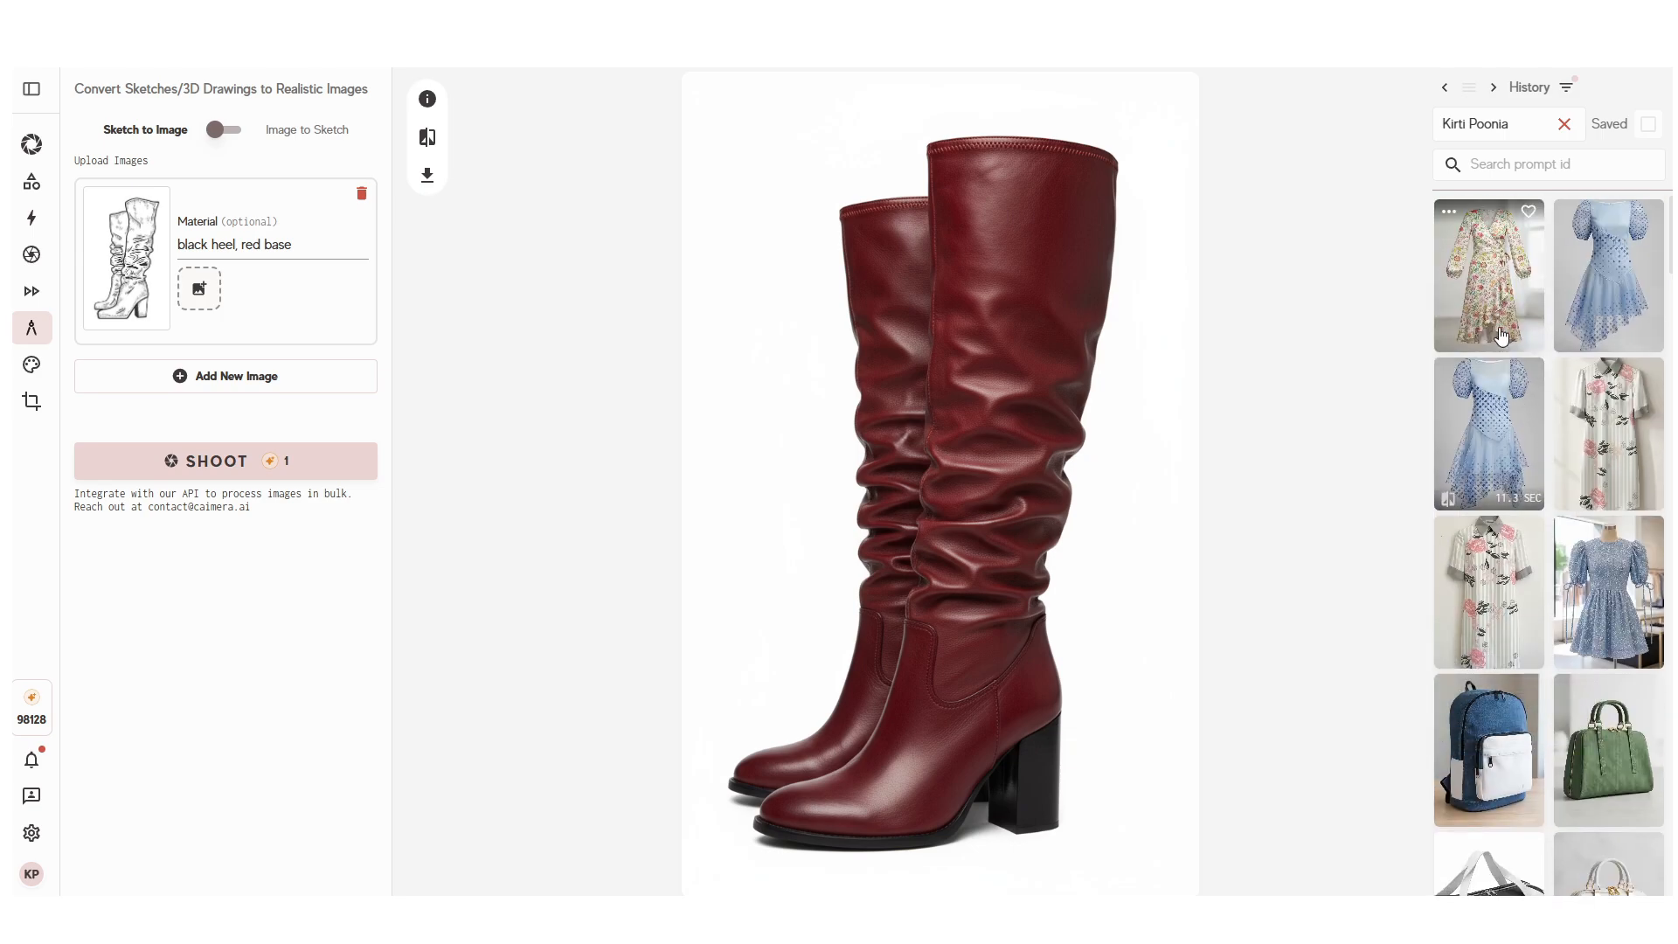
click(1474, 290)
click(361, 192)
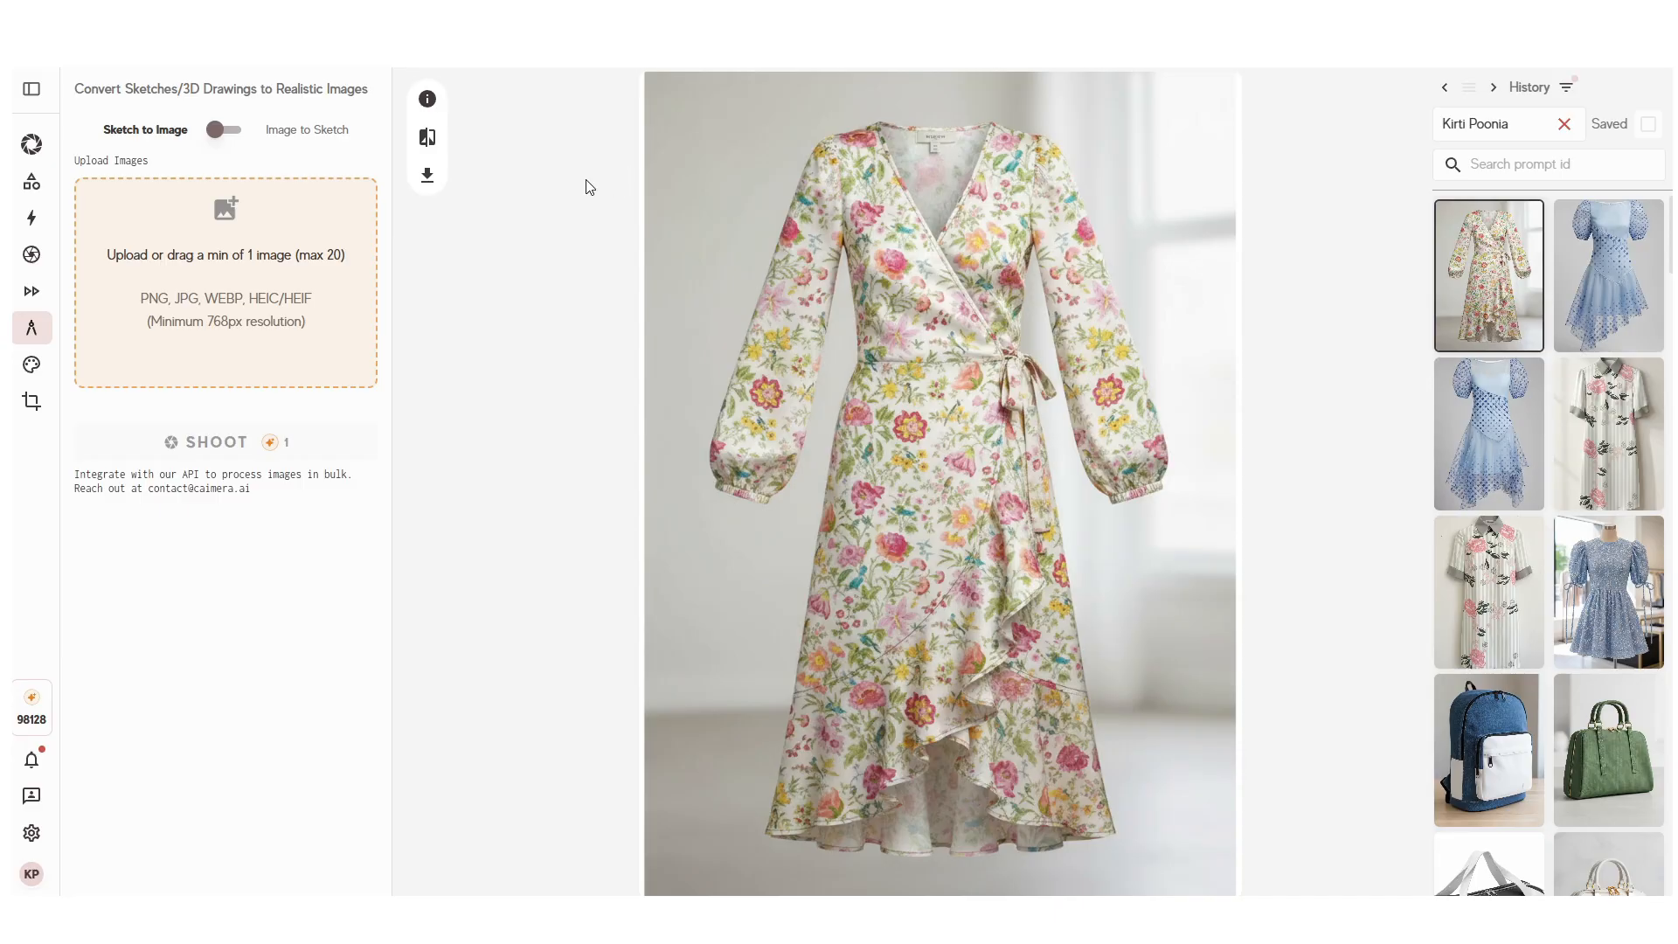
click(286, 420)
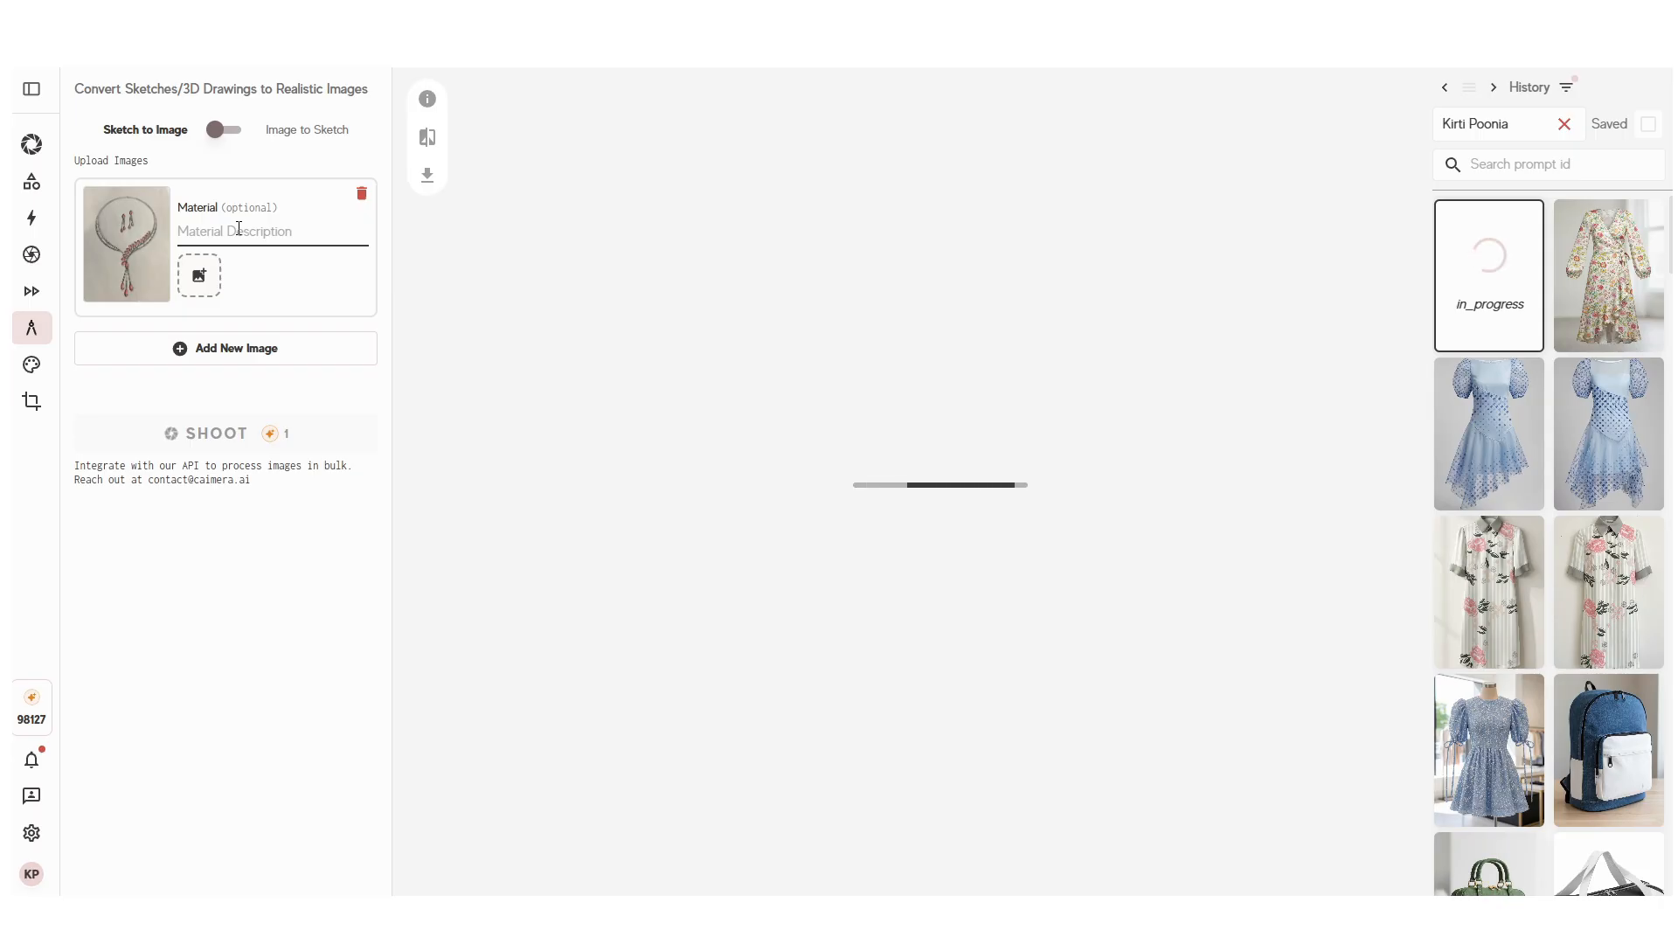
Step: Browse the history while the necklace set generates, and compare the finished image with its hand-drawn sketch
scroll(1570, 512, down, 5)
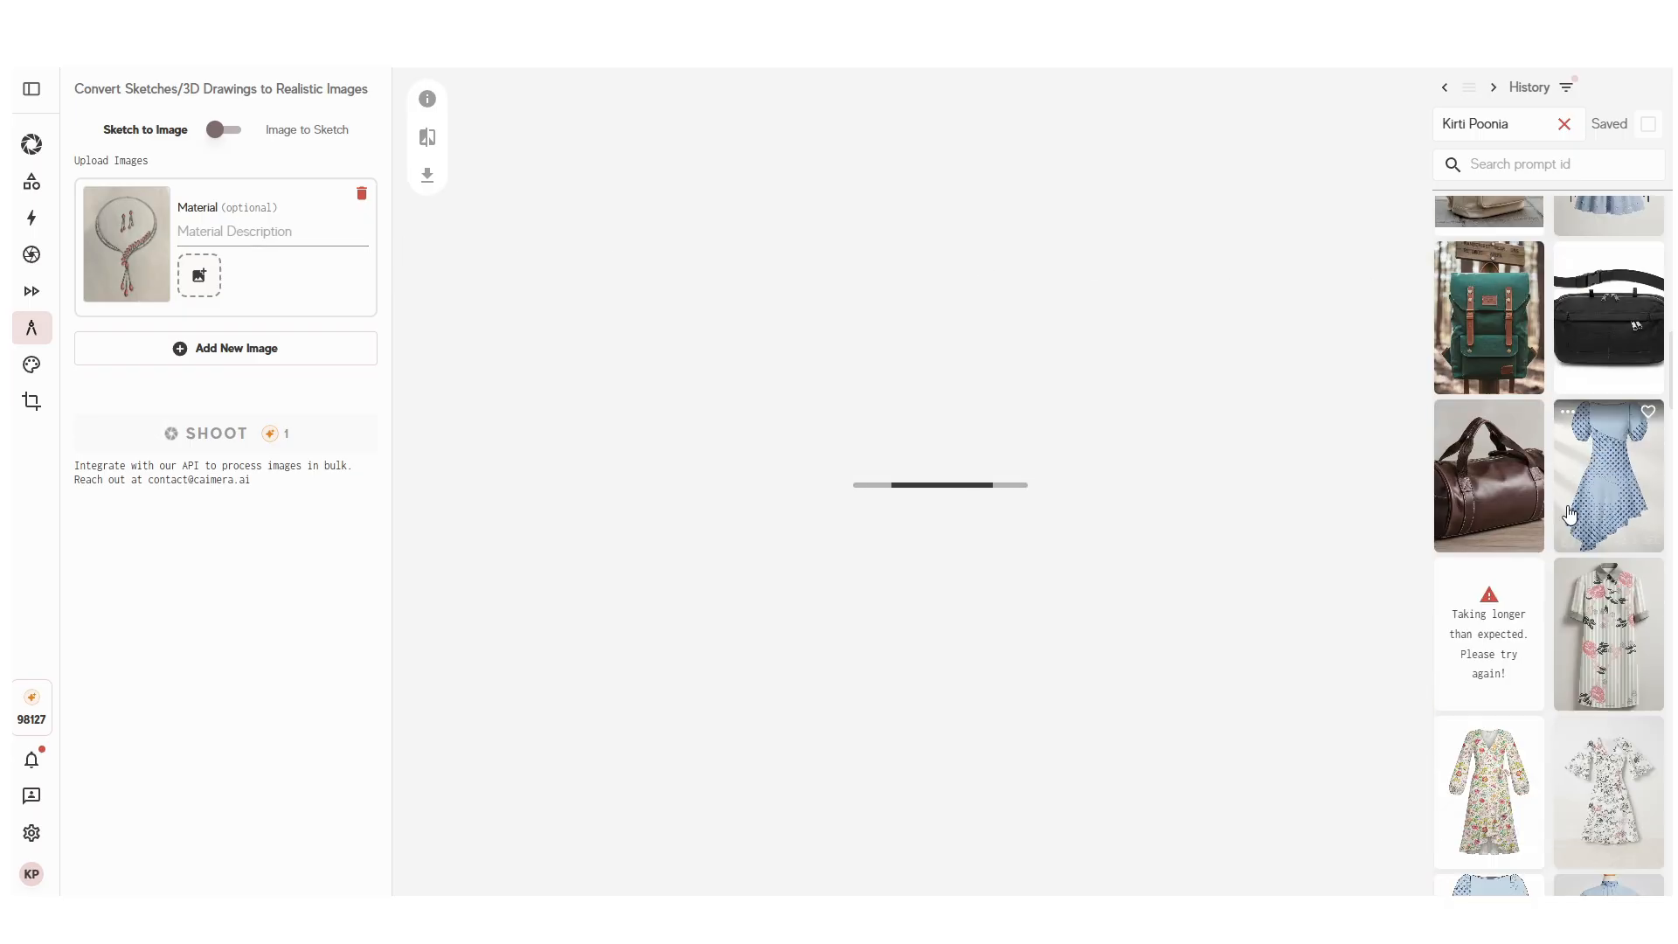
scroll(1570, 511, down, 8)
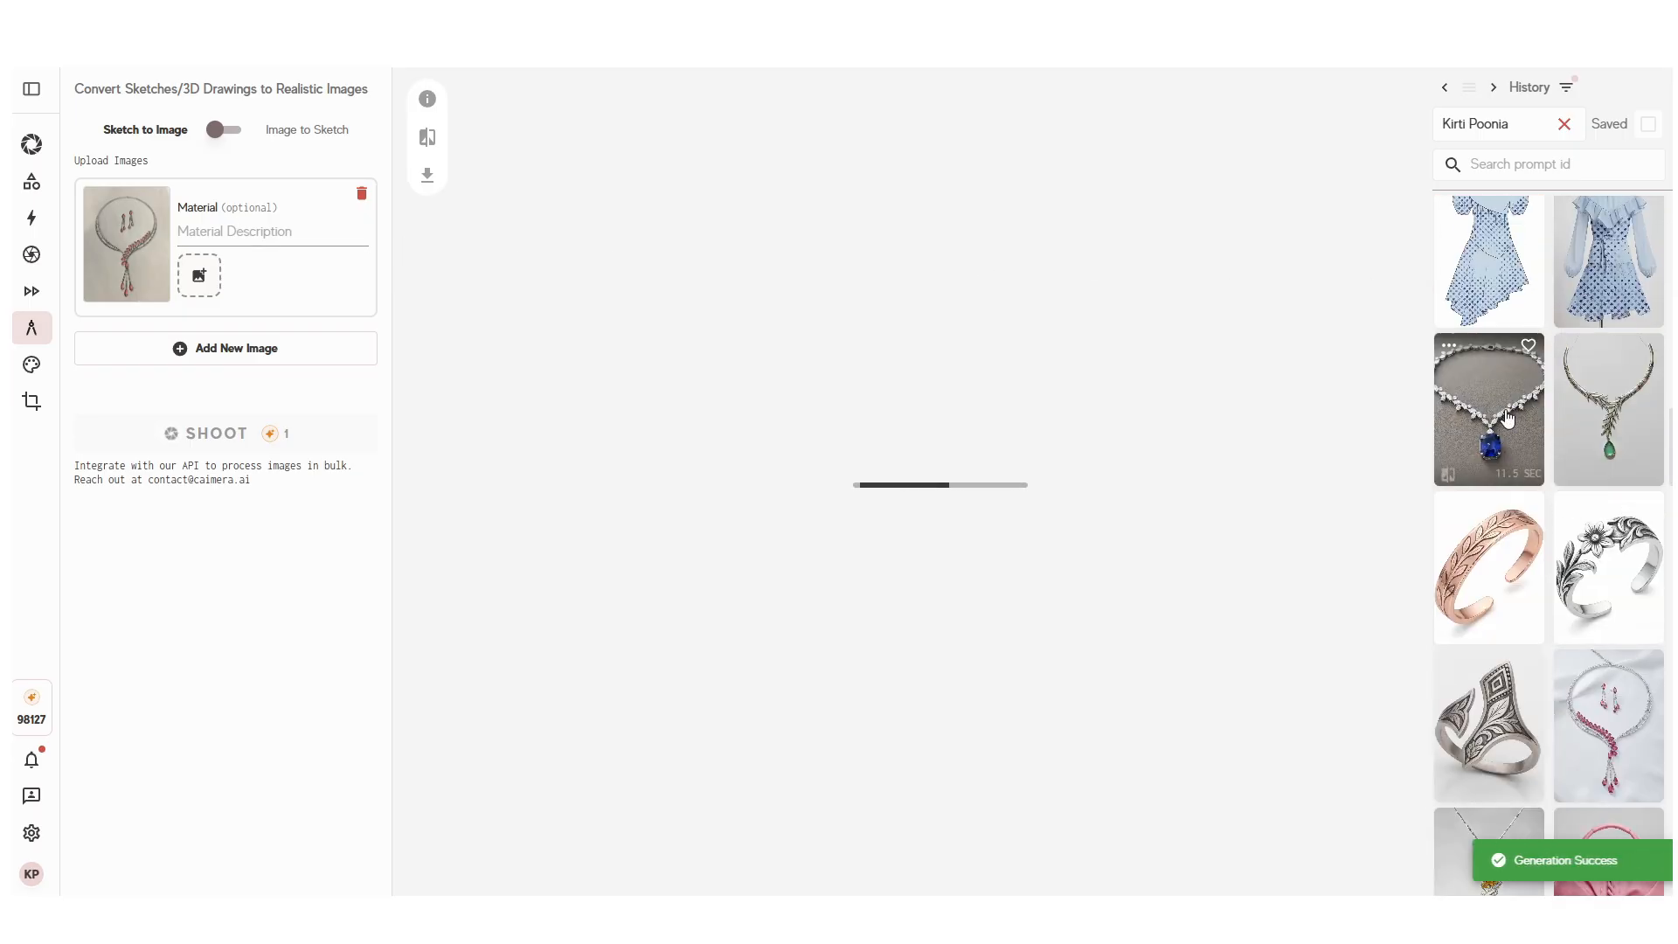
scroll(1521, 429, up, 6)
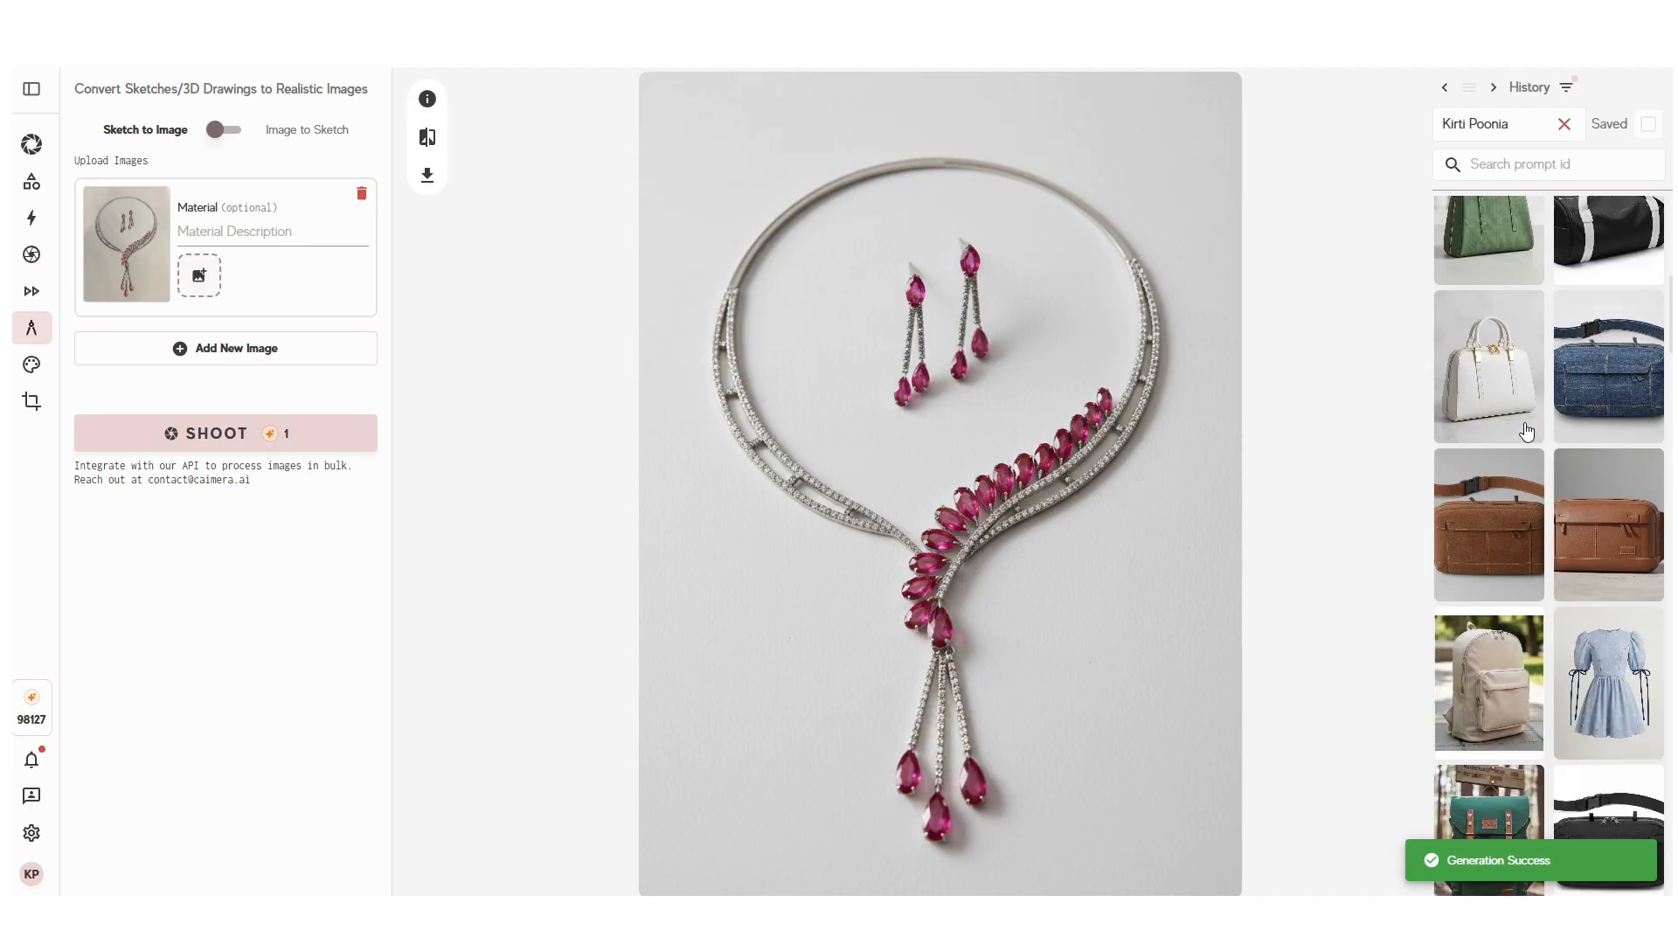
scroll(1526, 432, up, 5)
click(428, 137)
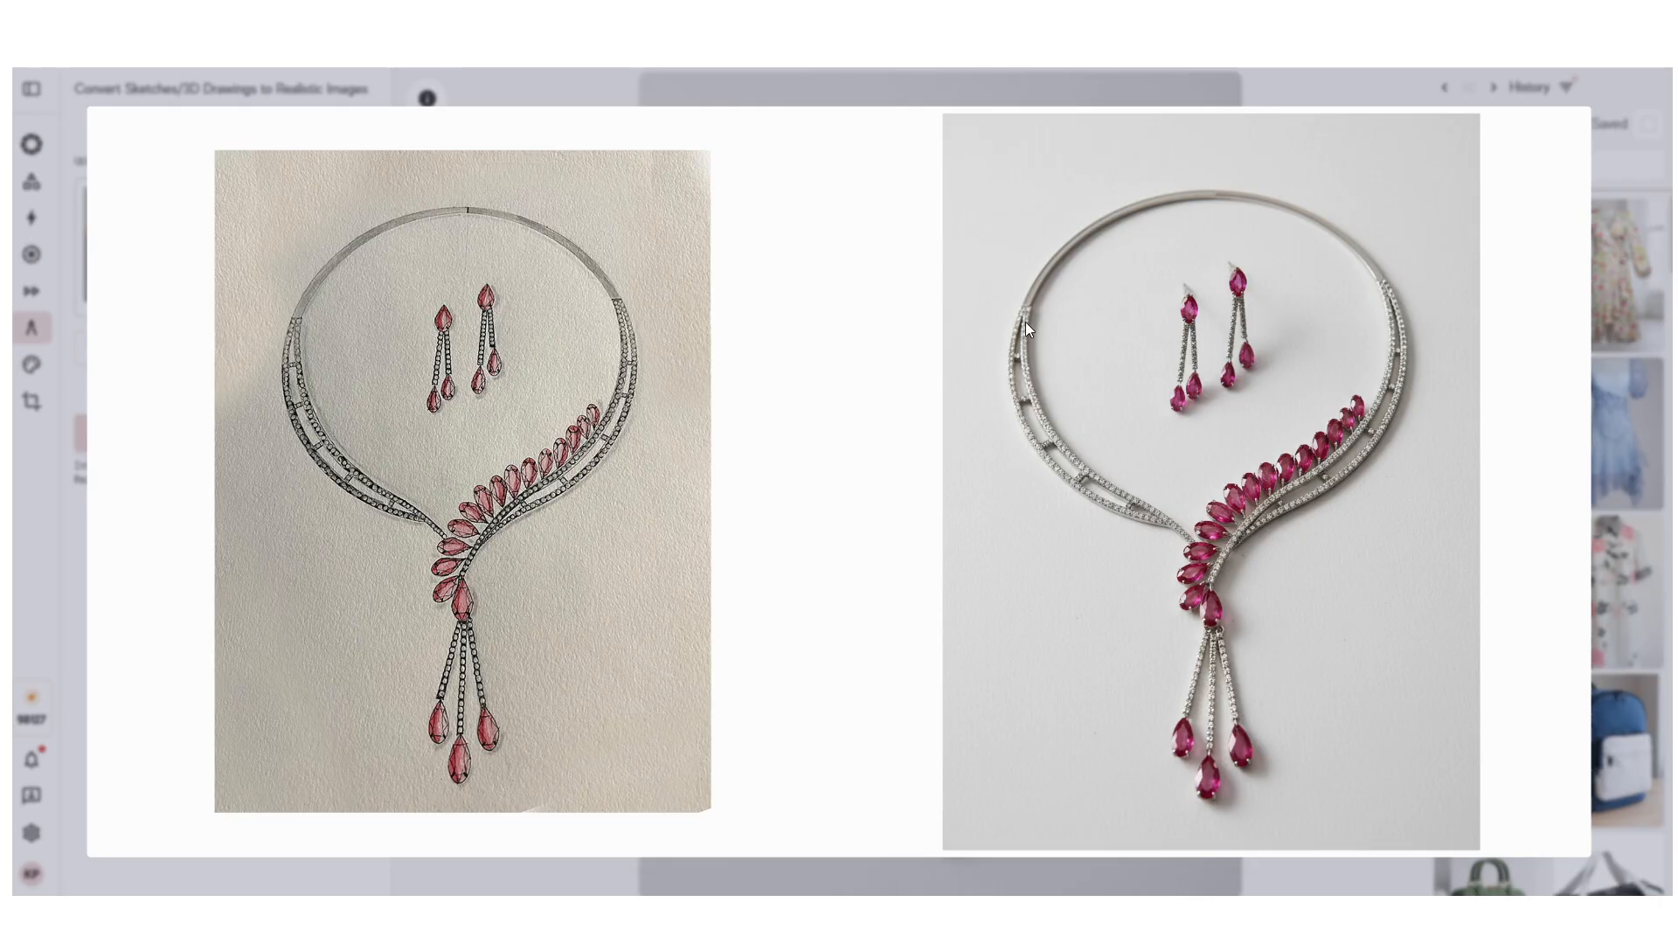
click(1619, 331)
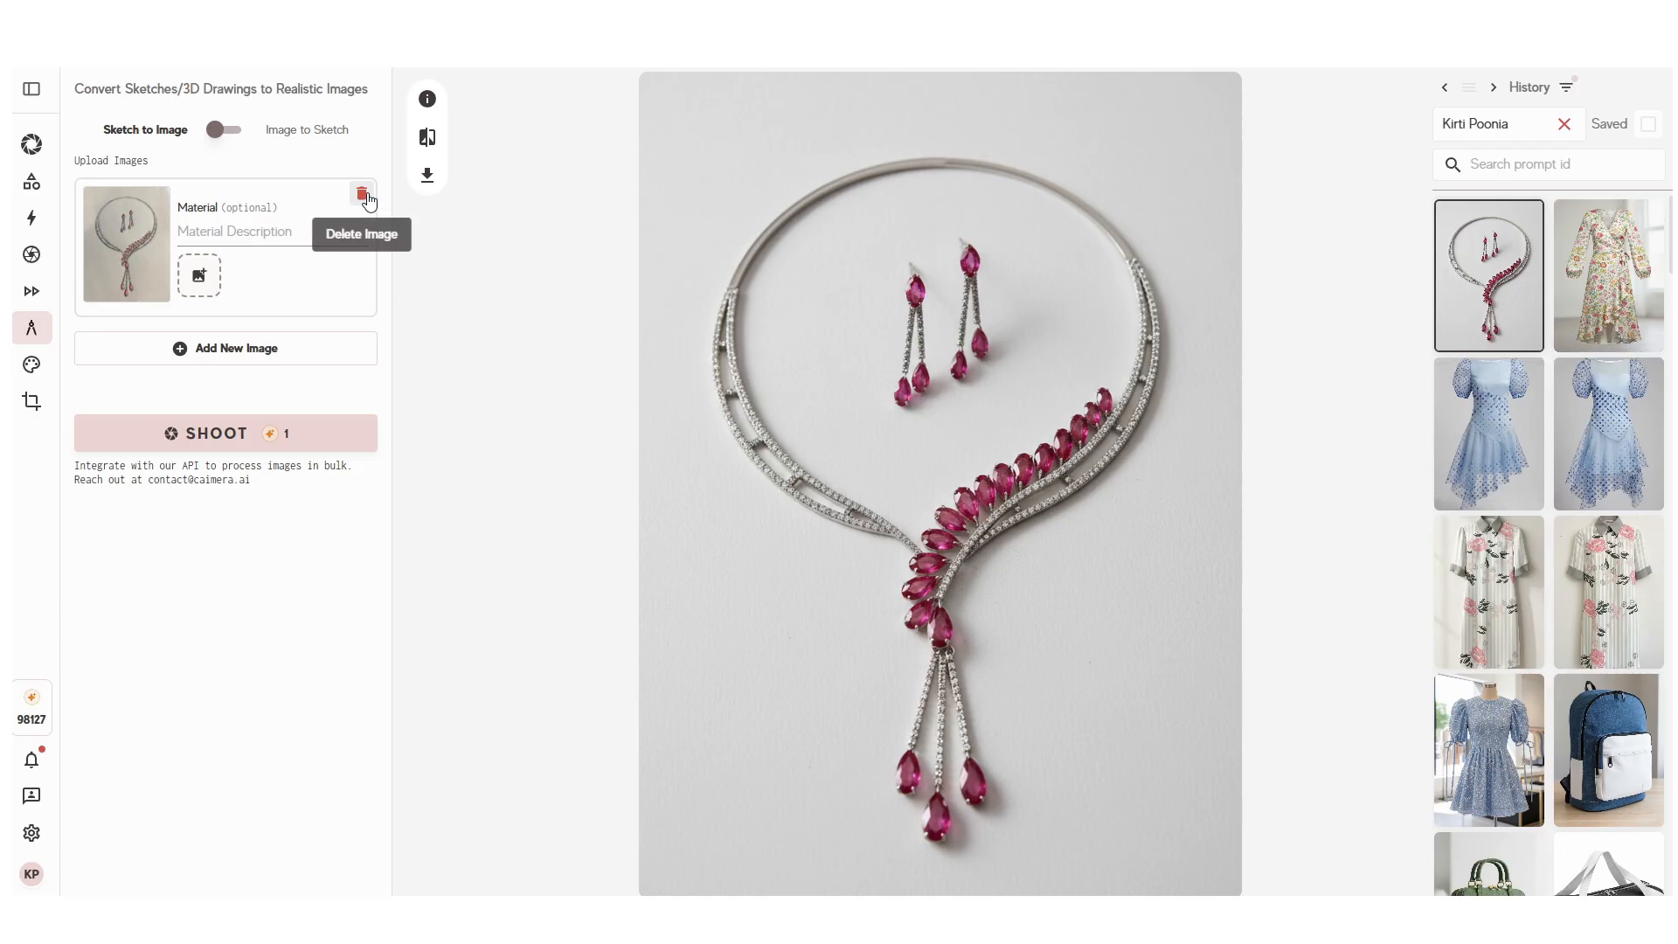
Step: Find the earlier jewelry generations in the history and view the green-gem necklace and the blue-gem necklace
scroll(1538, 588, down, 10)
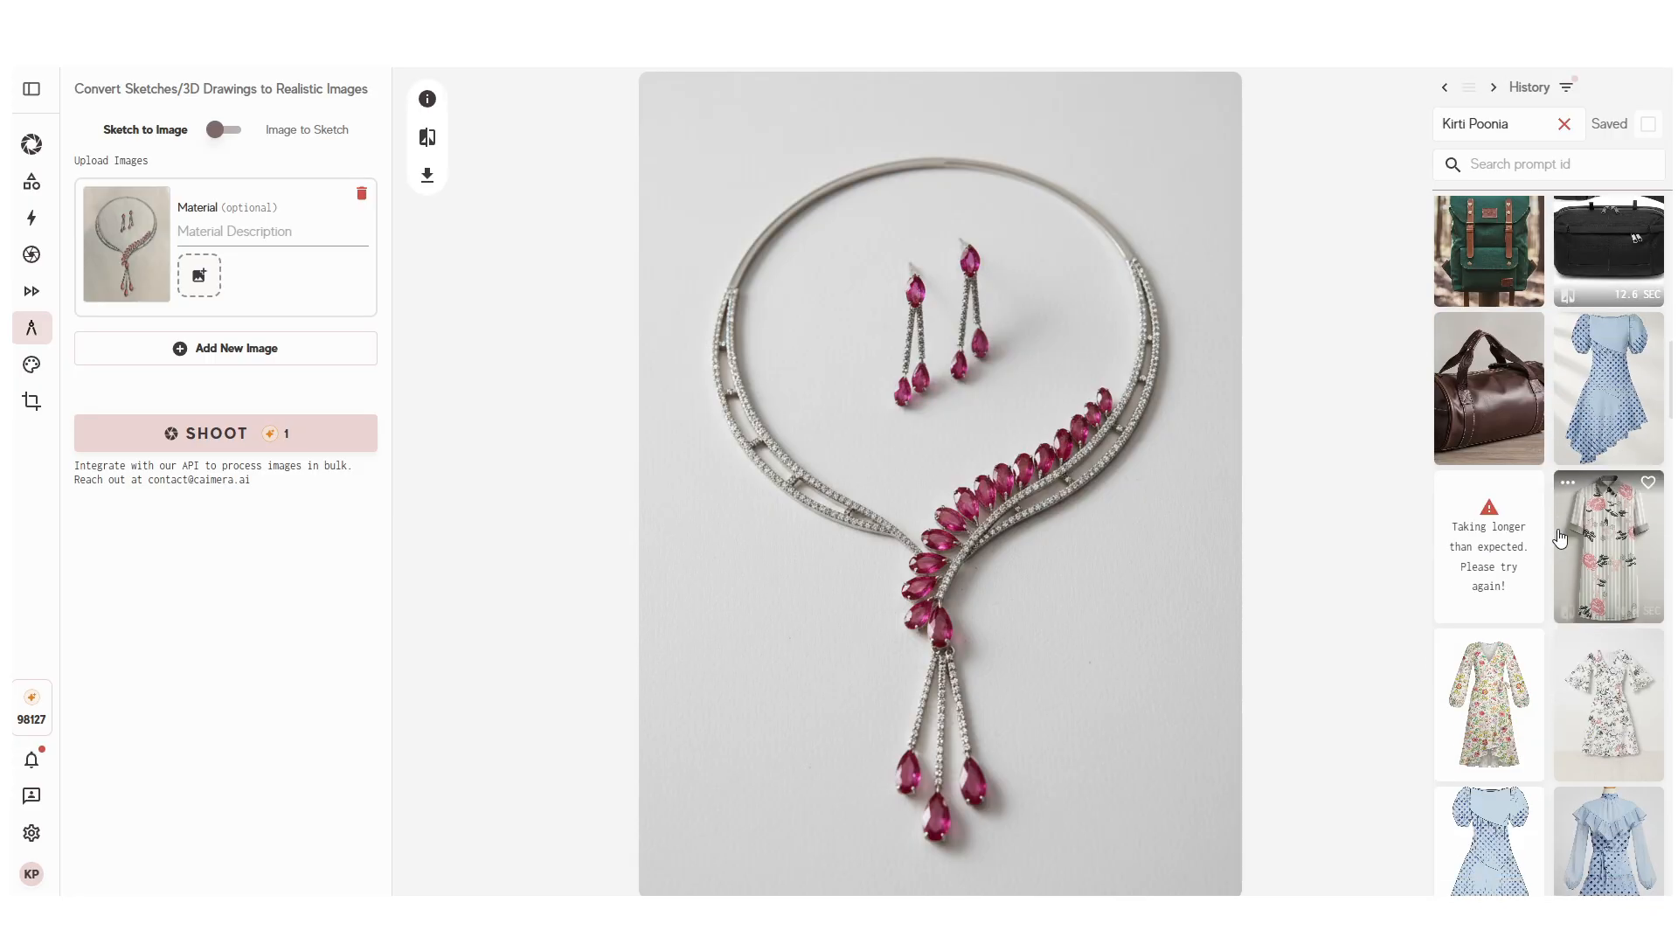
scroll(1591, 533, down, 6)
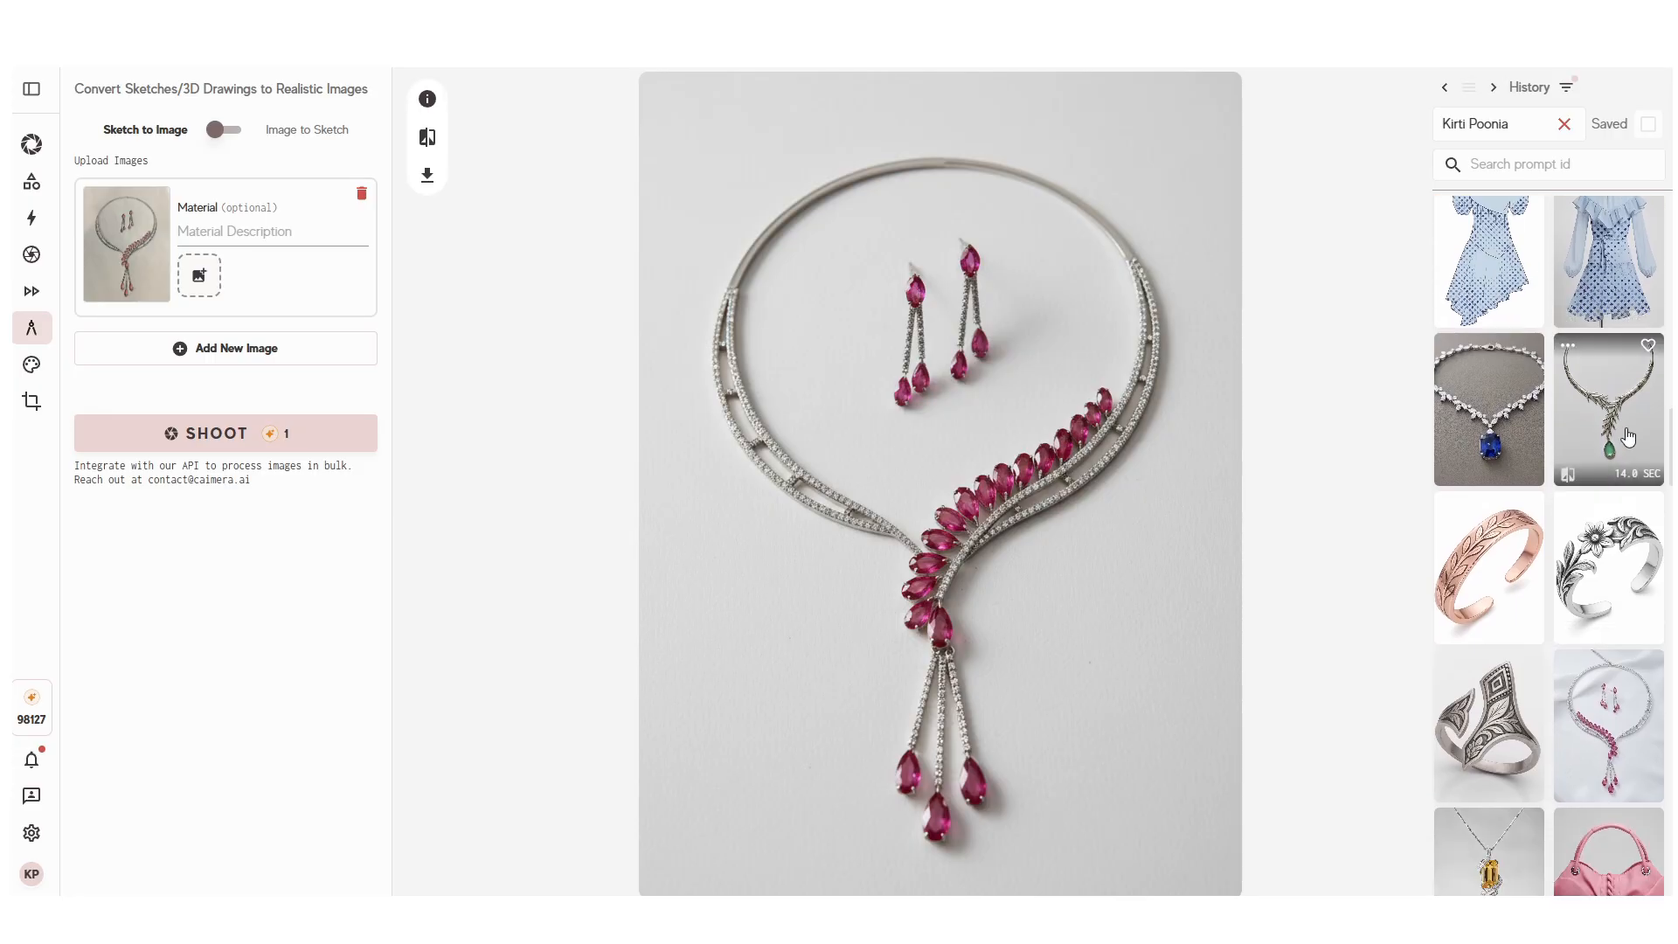
click(1627, 436)
click(1500, 418)
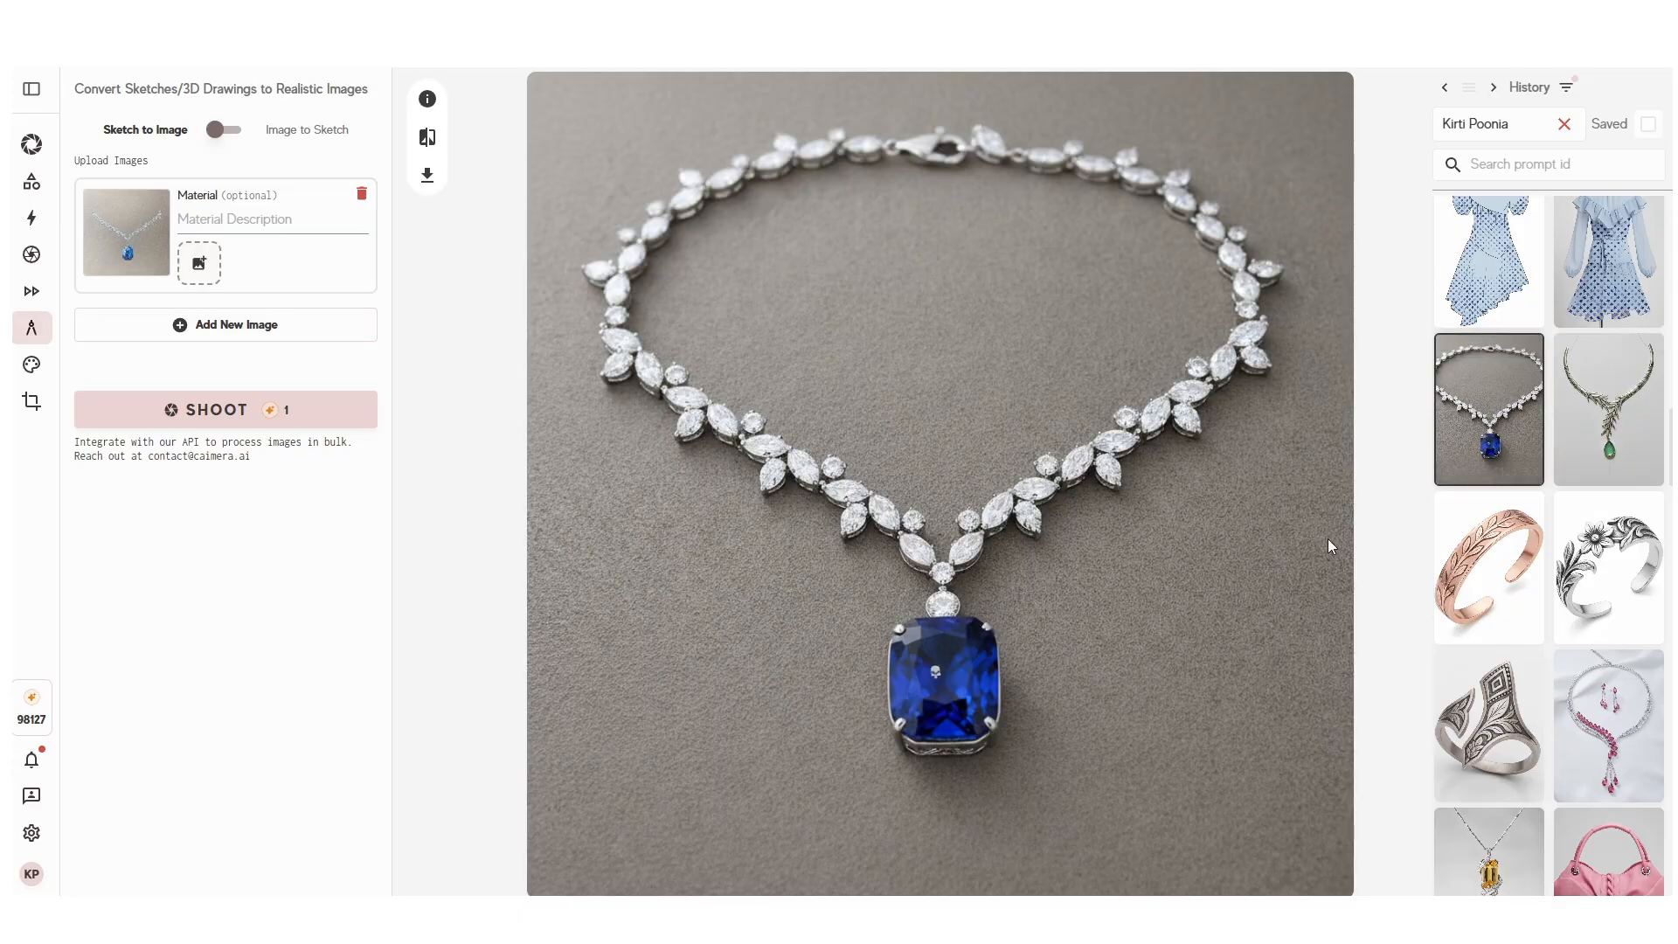
Step: View the pink gold leaf cuff, the silver flower cuff, the engraved open ring and the earlier pink-gem necklace set
scroll(1490, 402, down, 3)
click(1494, 393)
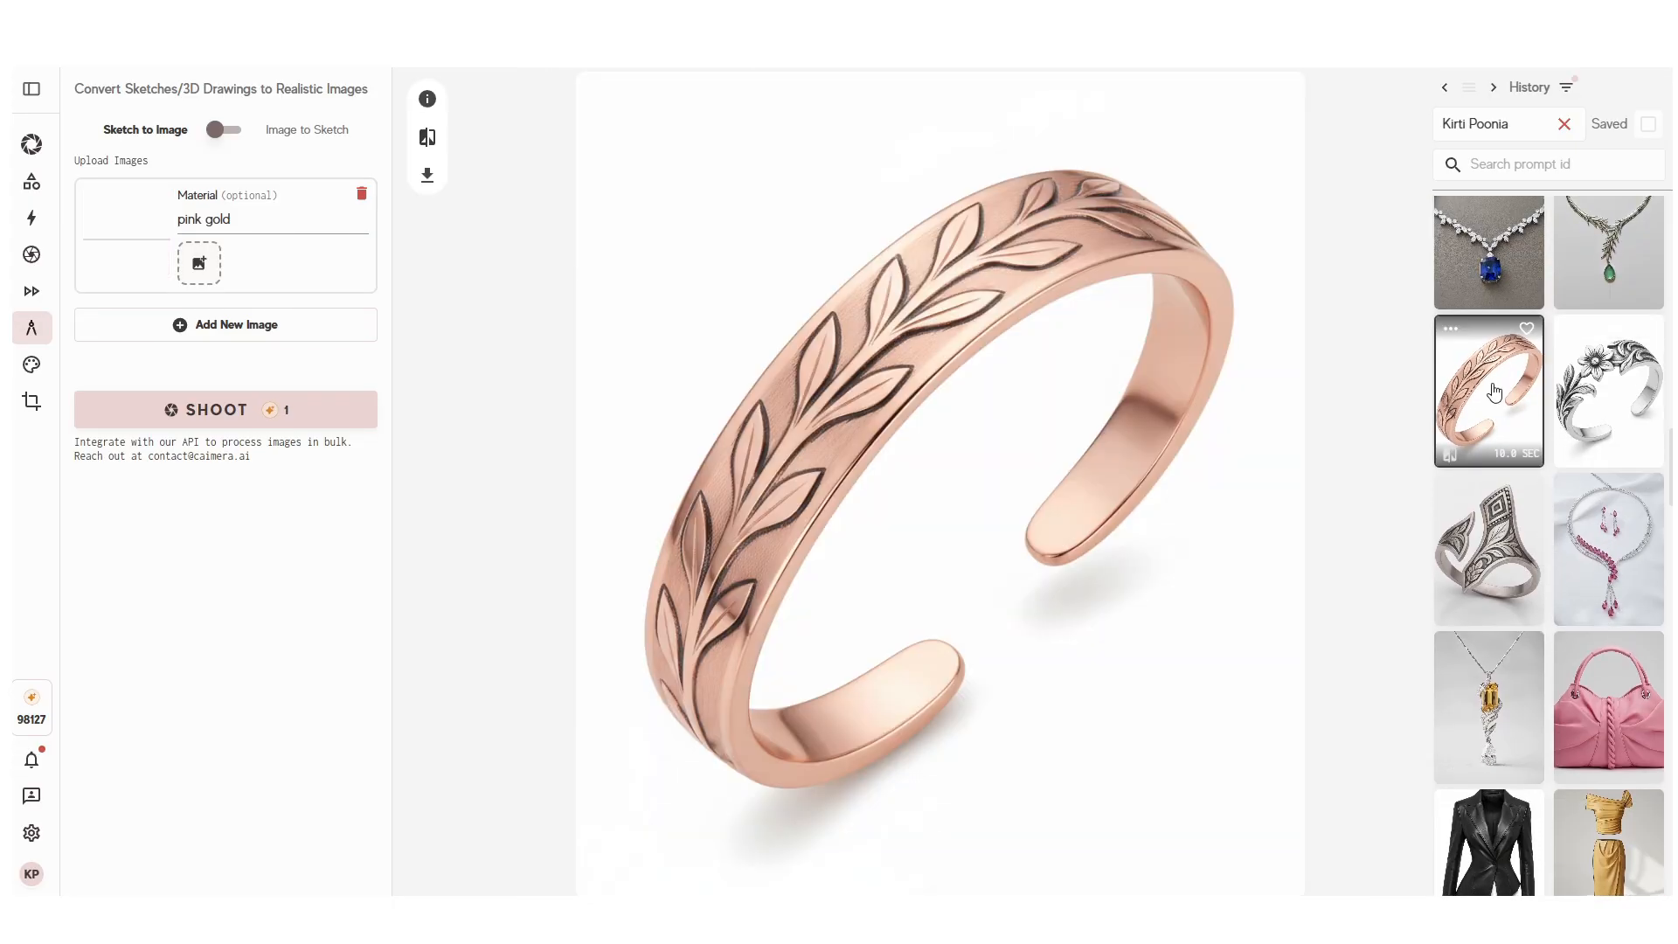
click(1610, 389)
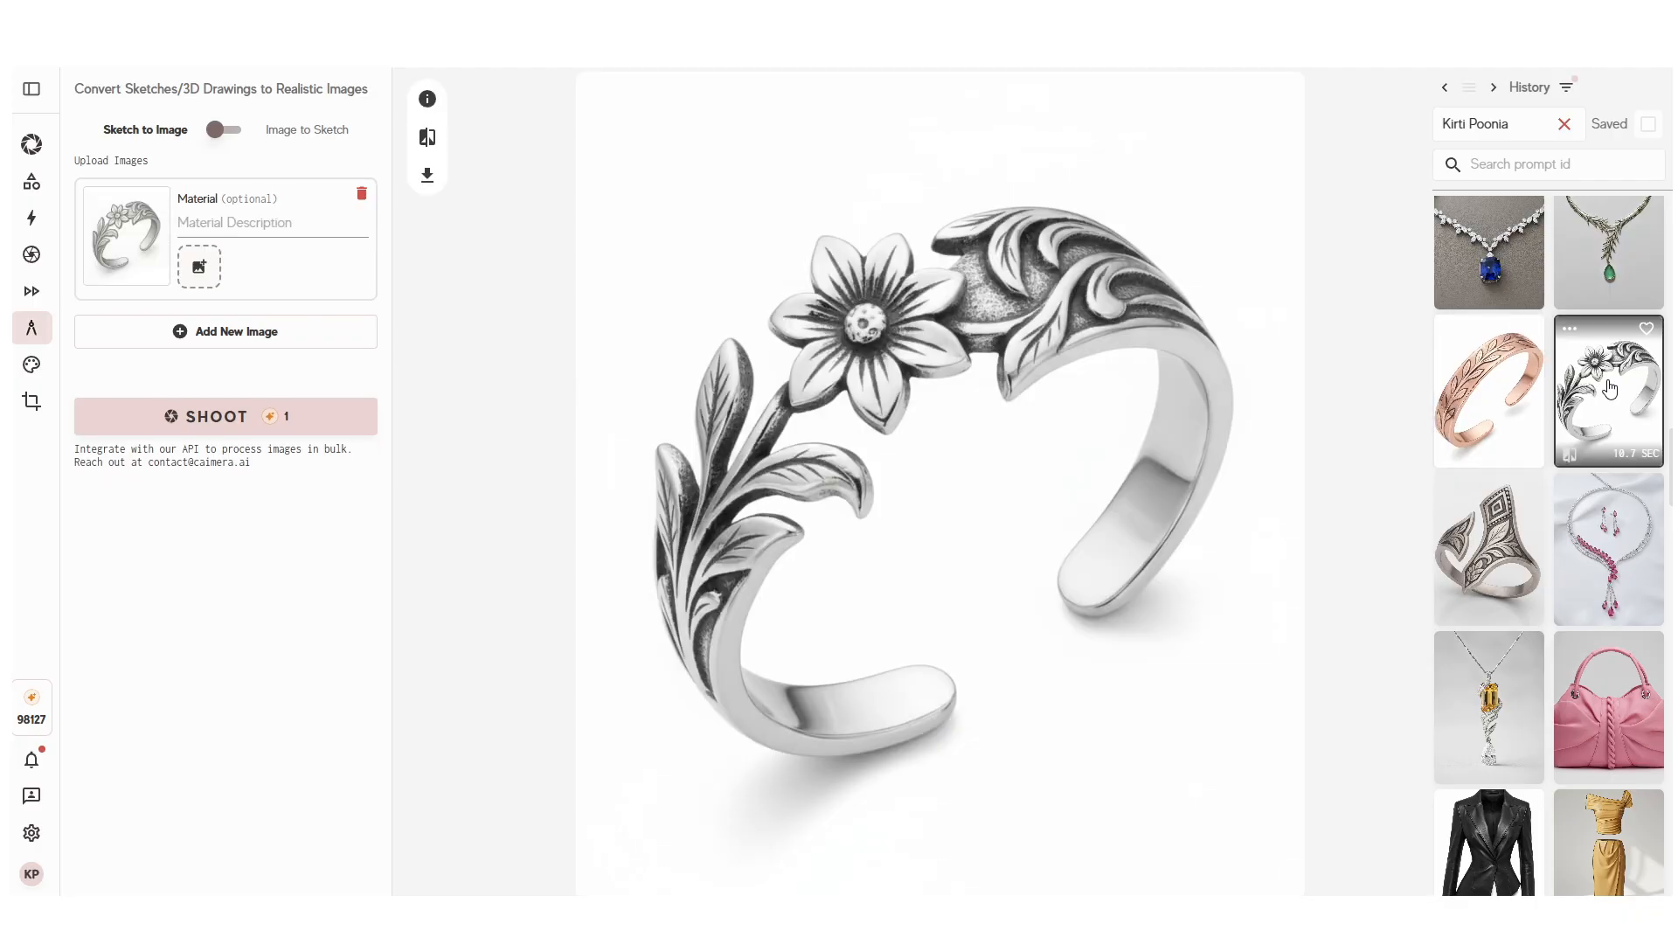
click(1496, 553)
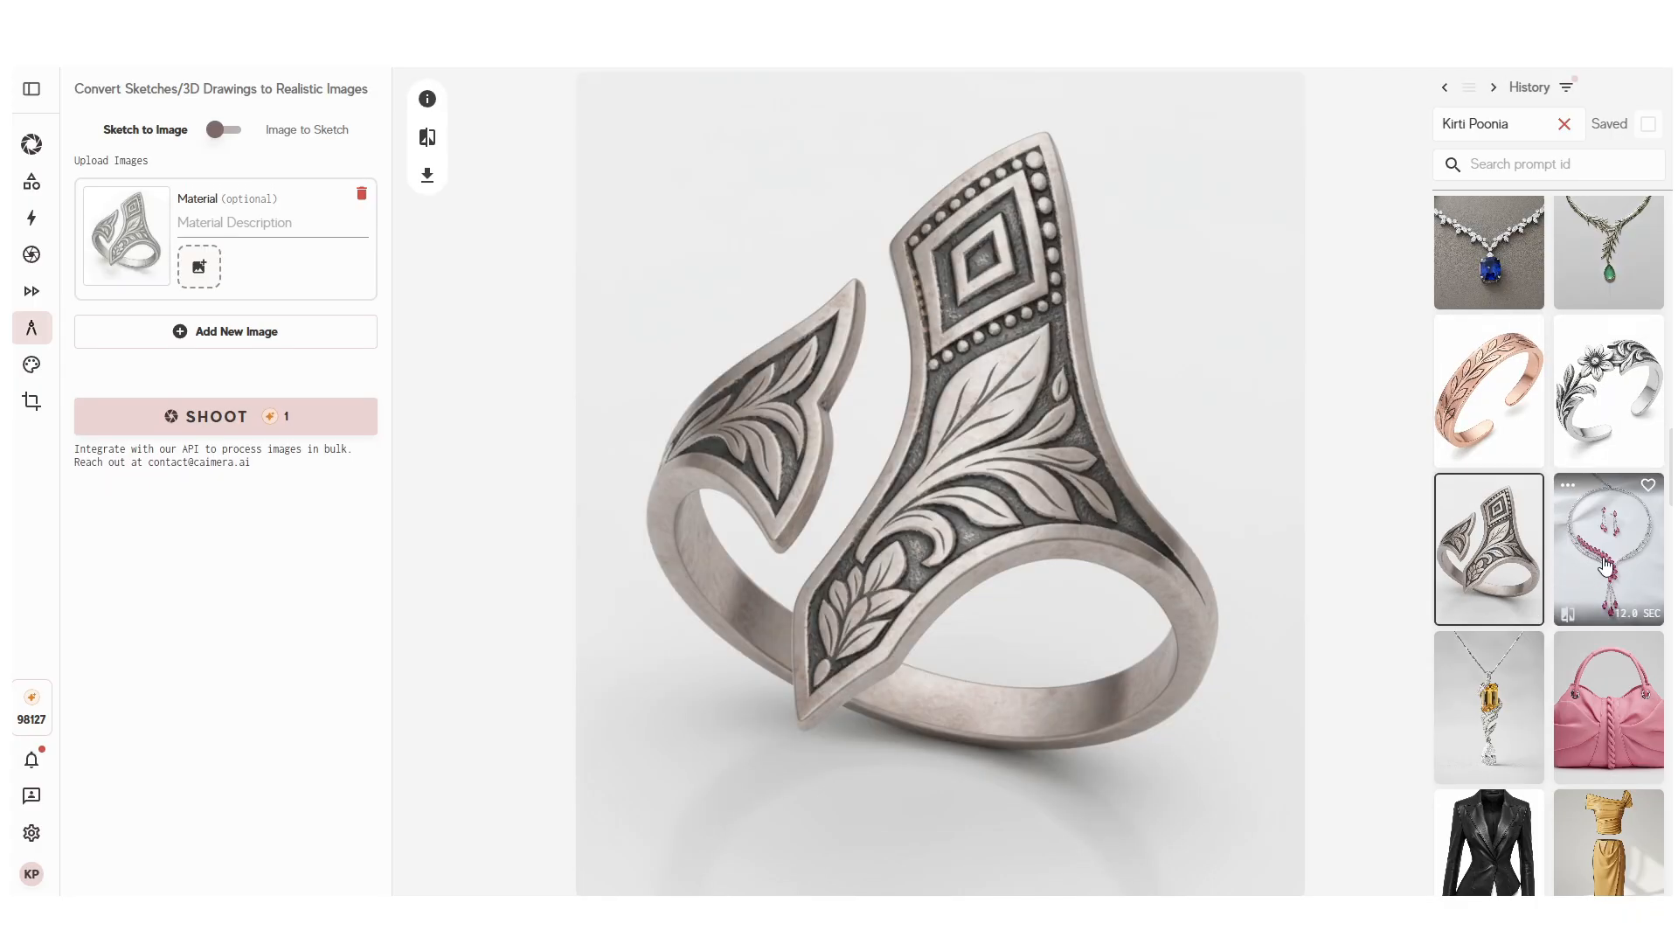
click(1606, 566)
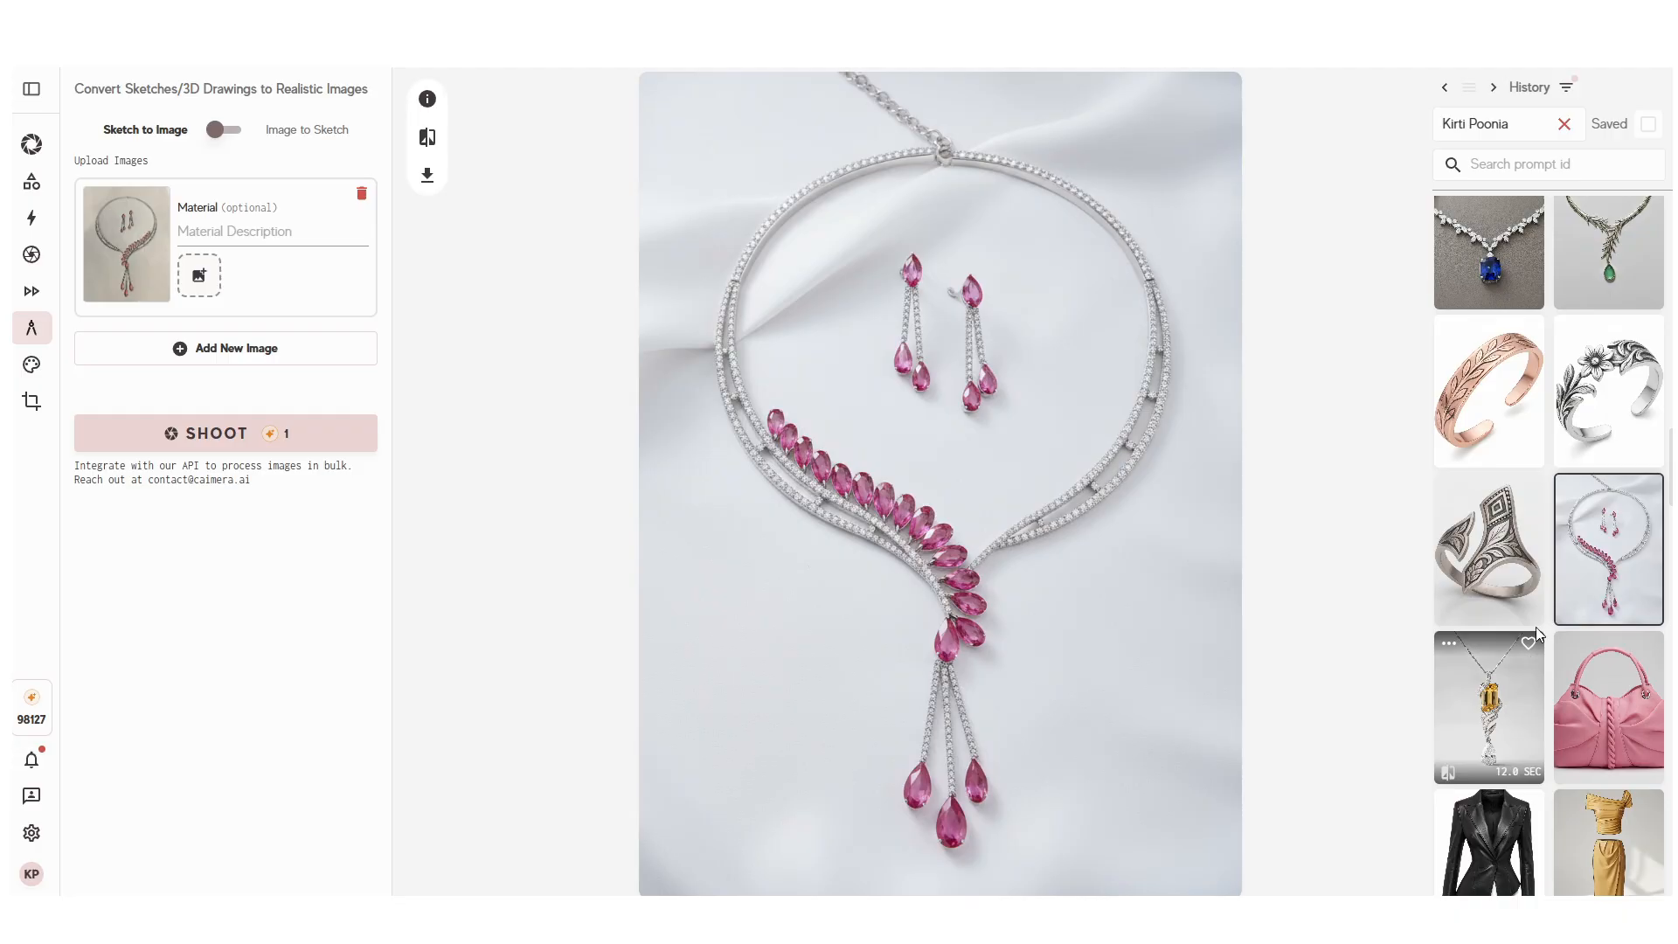
Step: Find the striped floral shirt dress in the generation history and view its different generated versions
scroll(1538, 629, down, 10)
click(1602, 630)
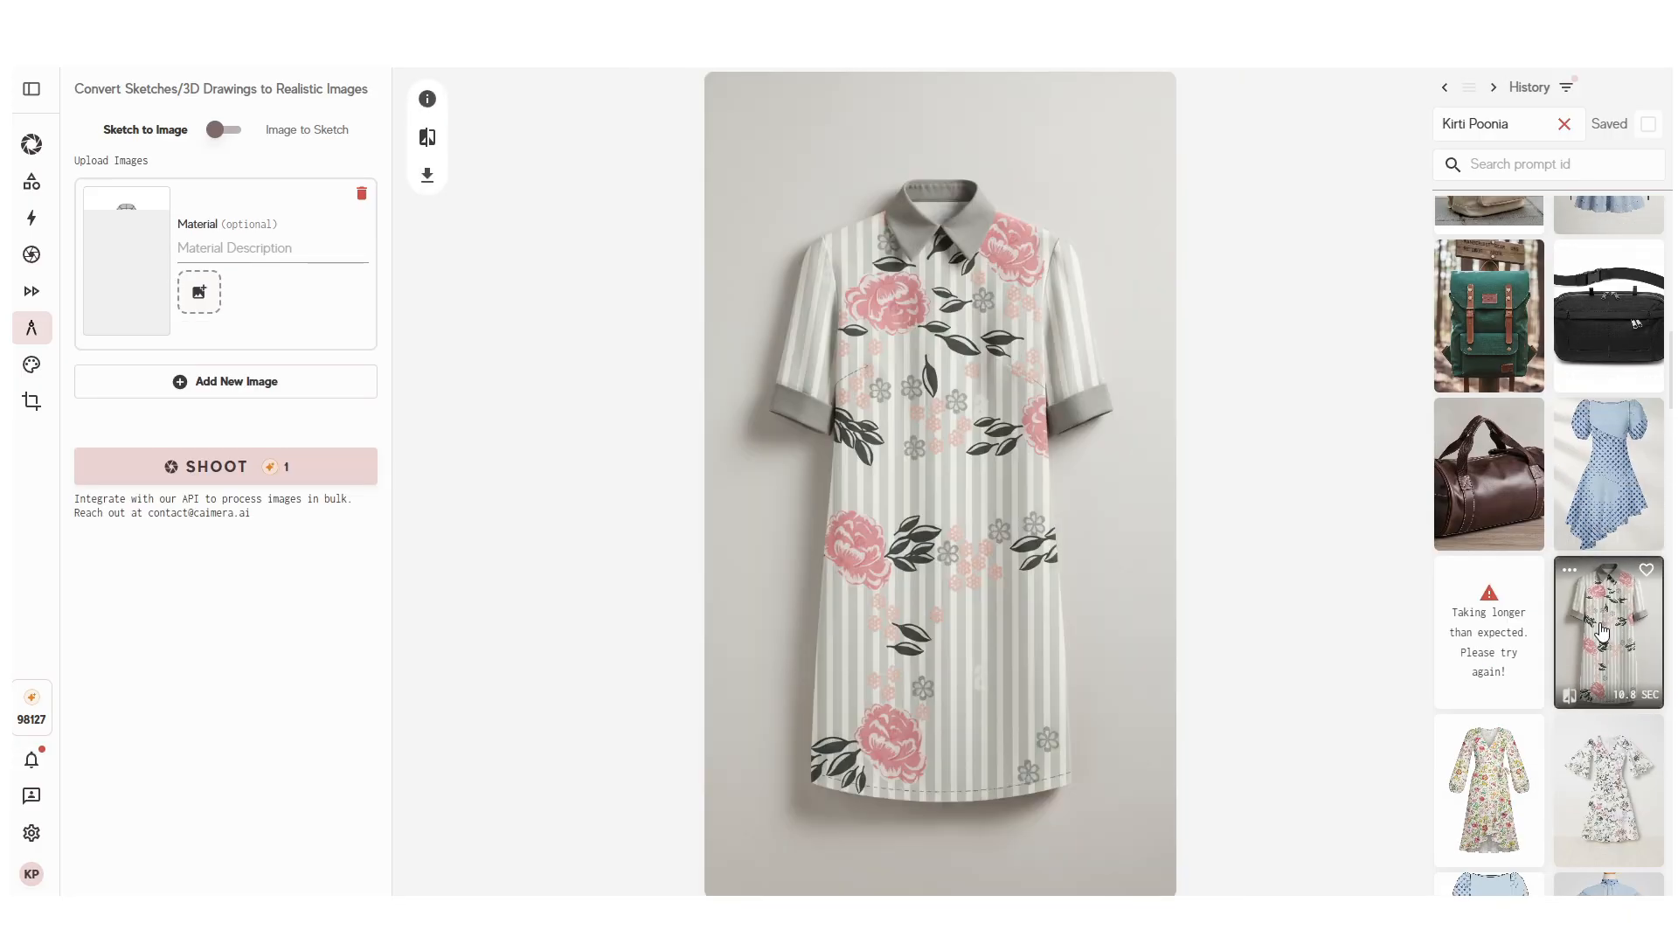
scroll(1564, 525, up, 10)
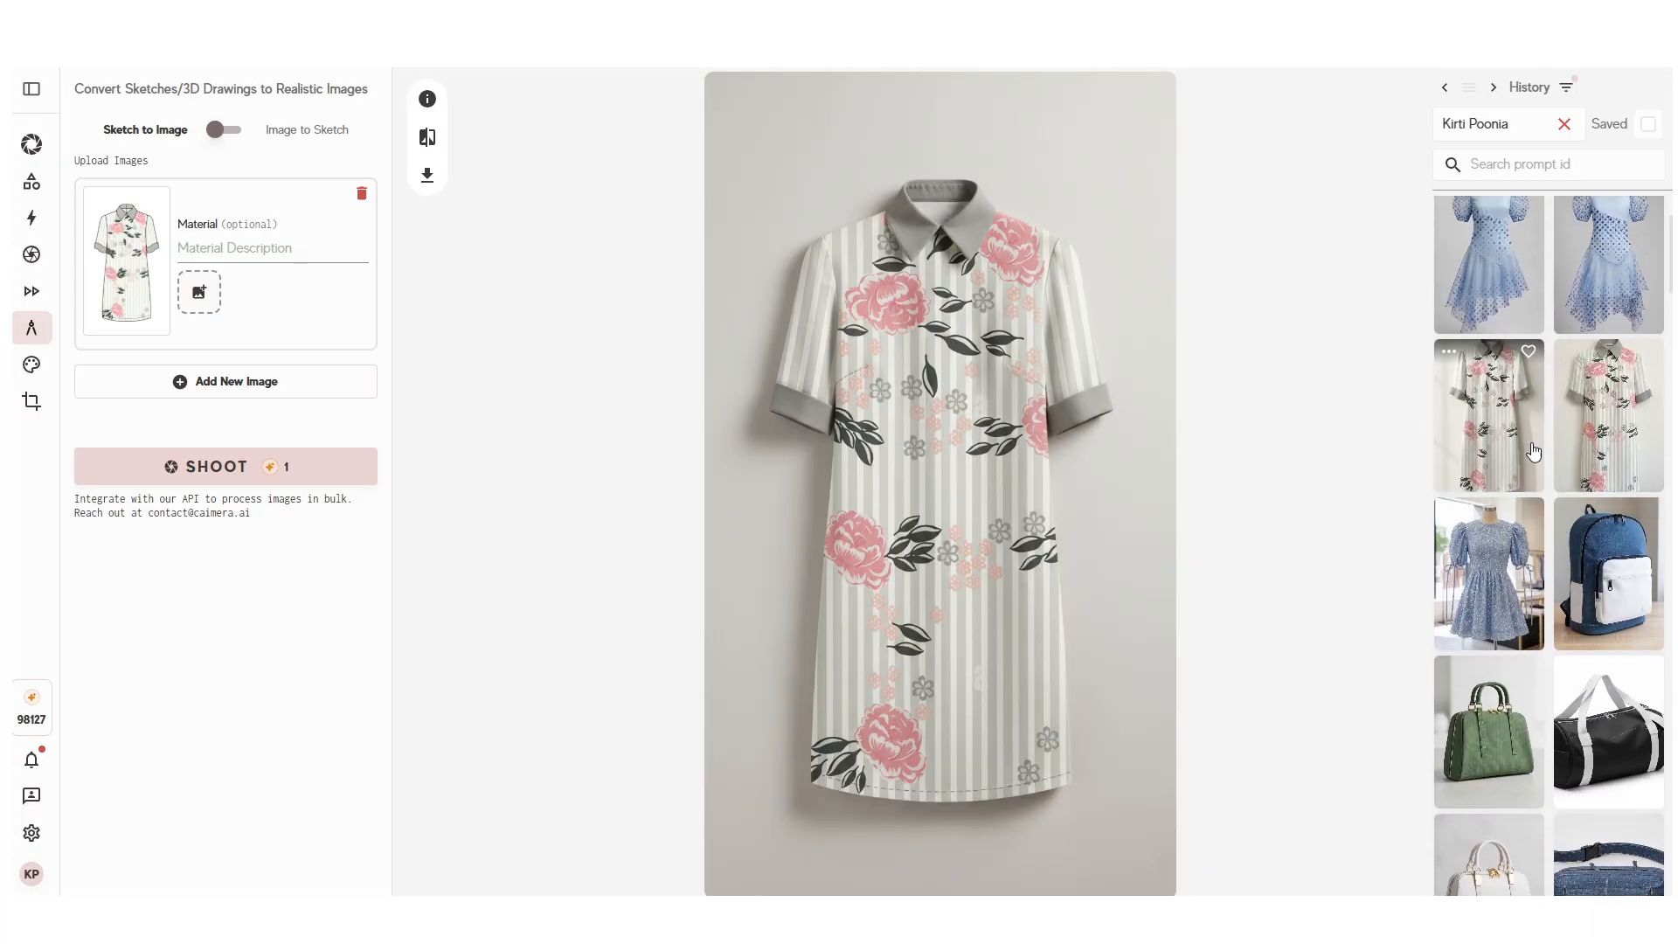
click(1534, 451)
click(1609, 439)
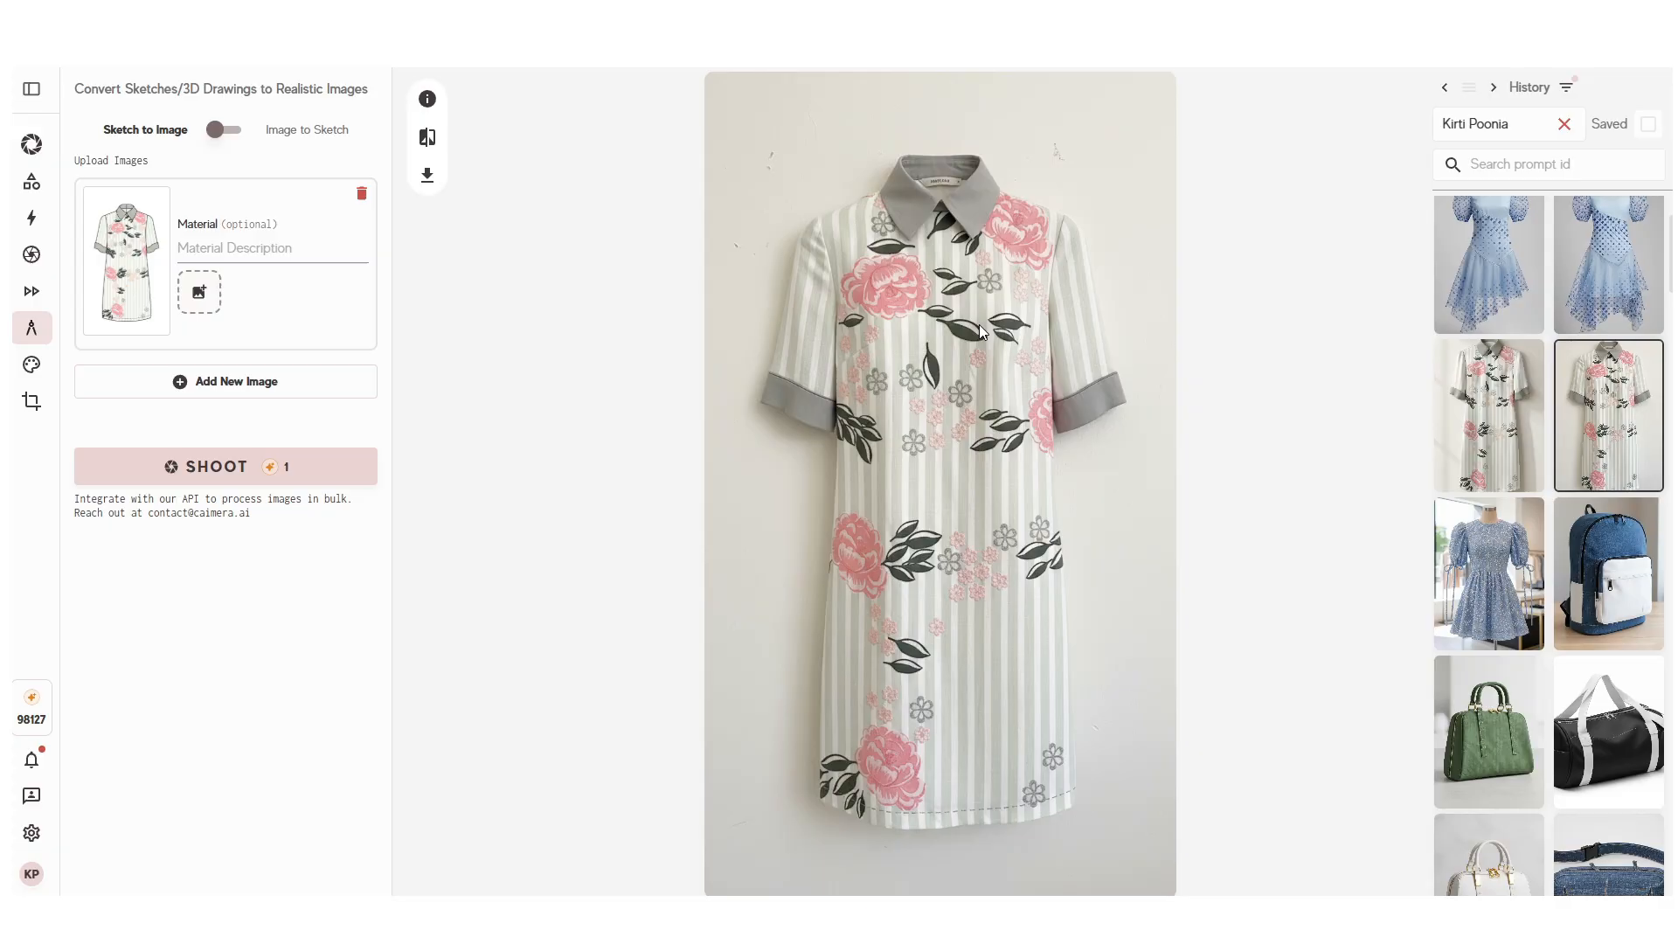
Step: Leave the sketch converter and open the Recolor tool from the home page
click(31, 254)
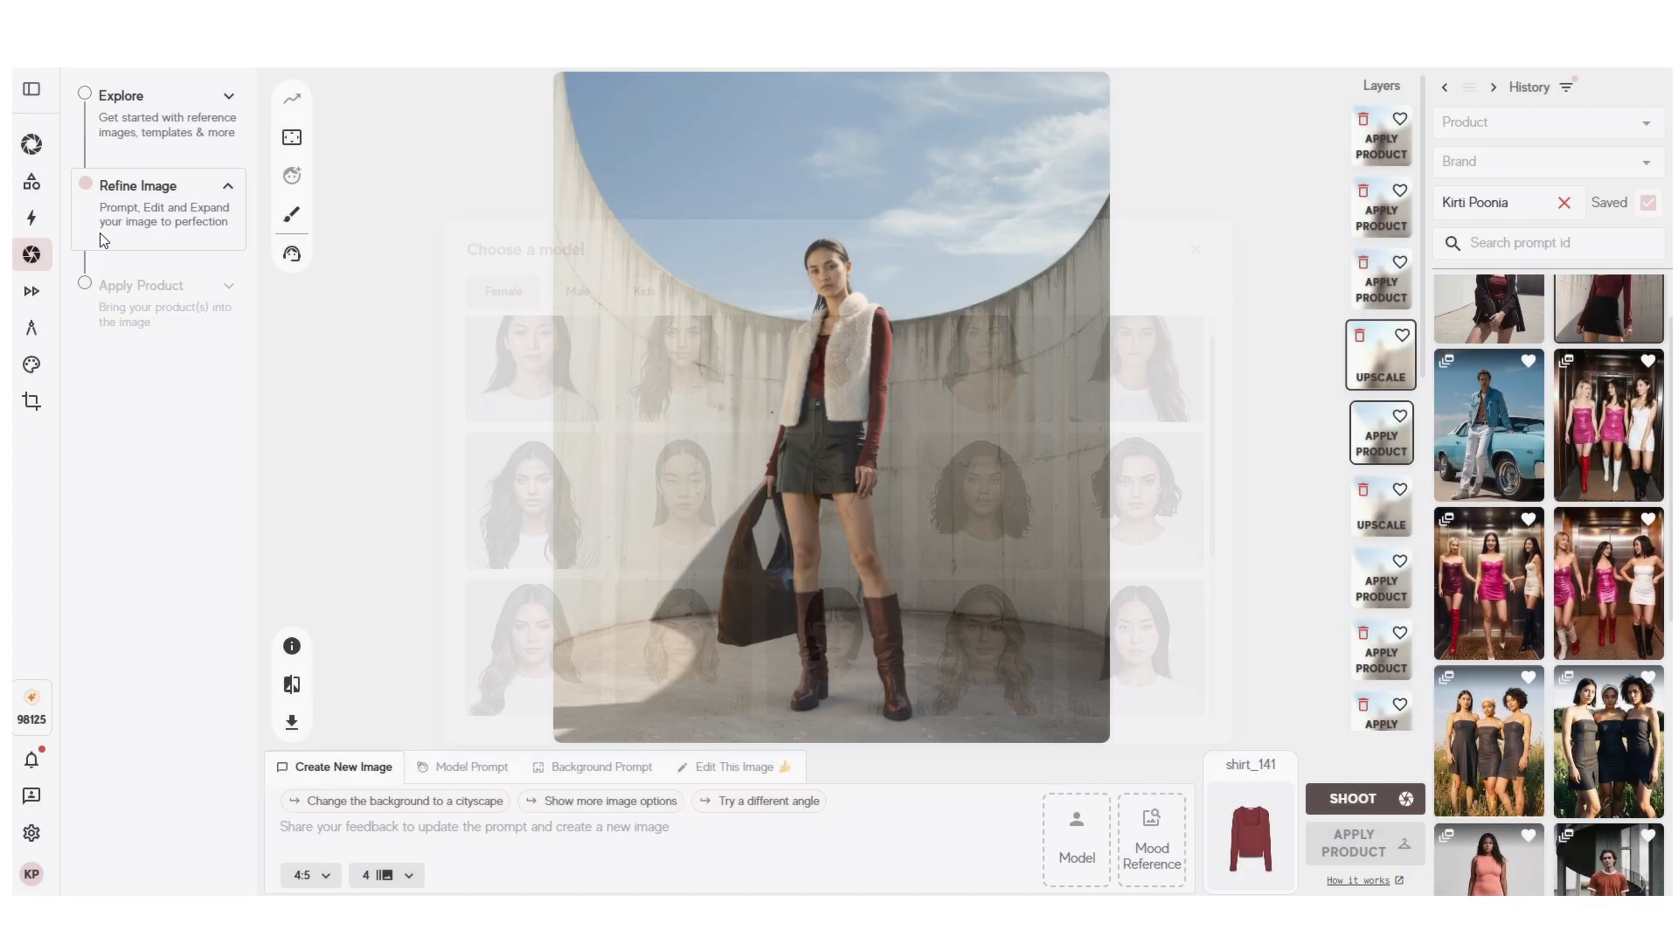
click(98, 154)
scroll(420, 486, down, 3)
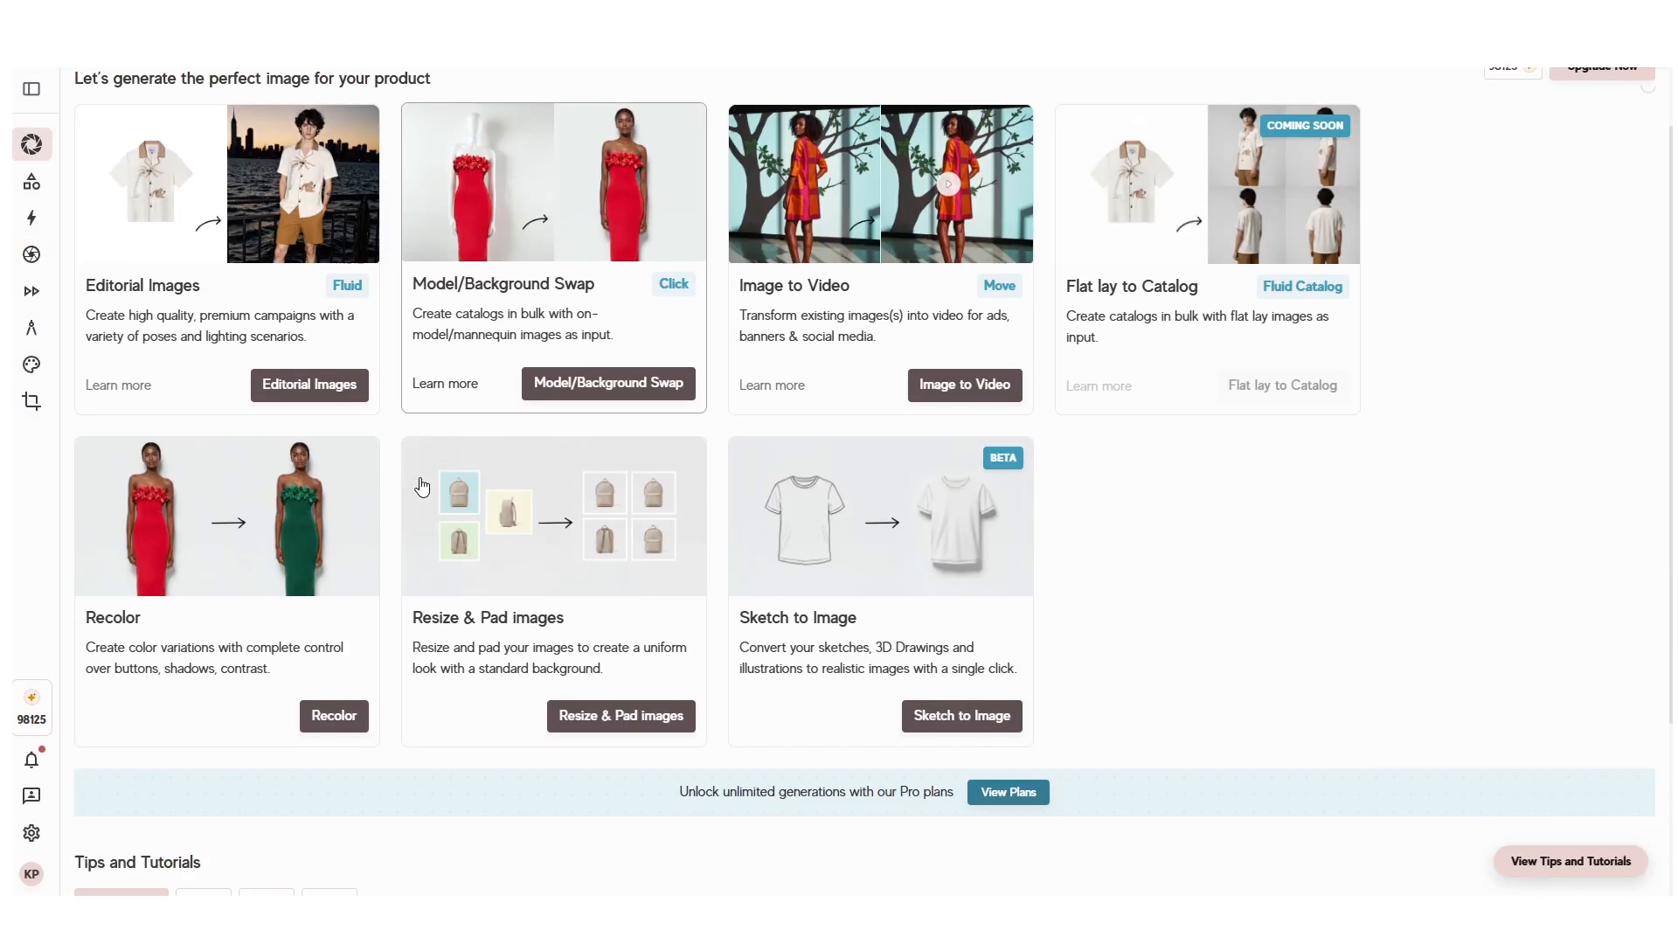
Step: Upload the photo of the model in the olive zip-front dress, mask the whole dress and proceed to the colour settings
click(256, 362)
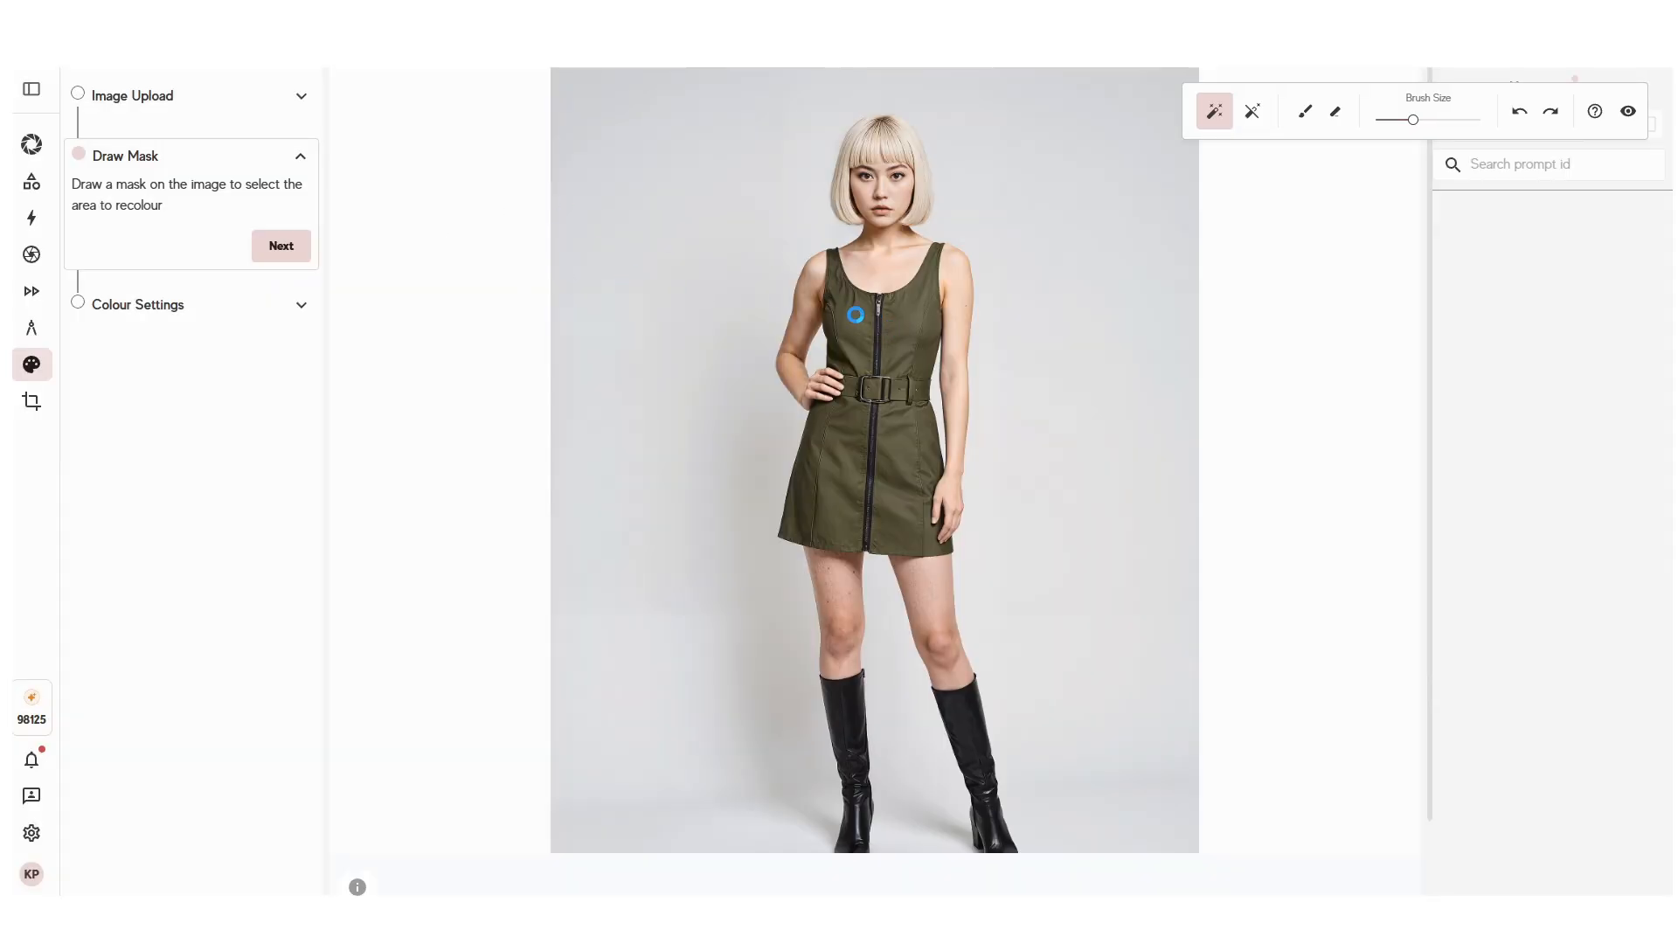
click(856, 315)
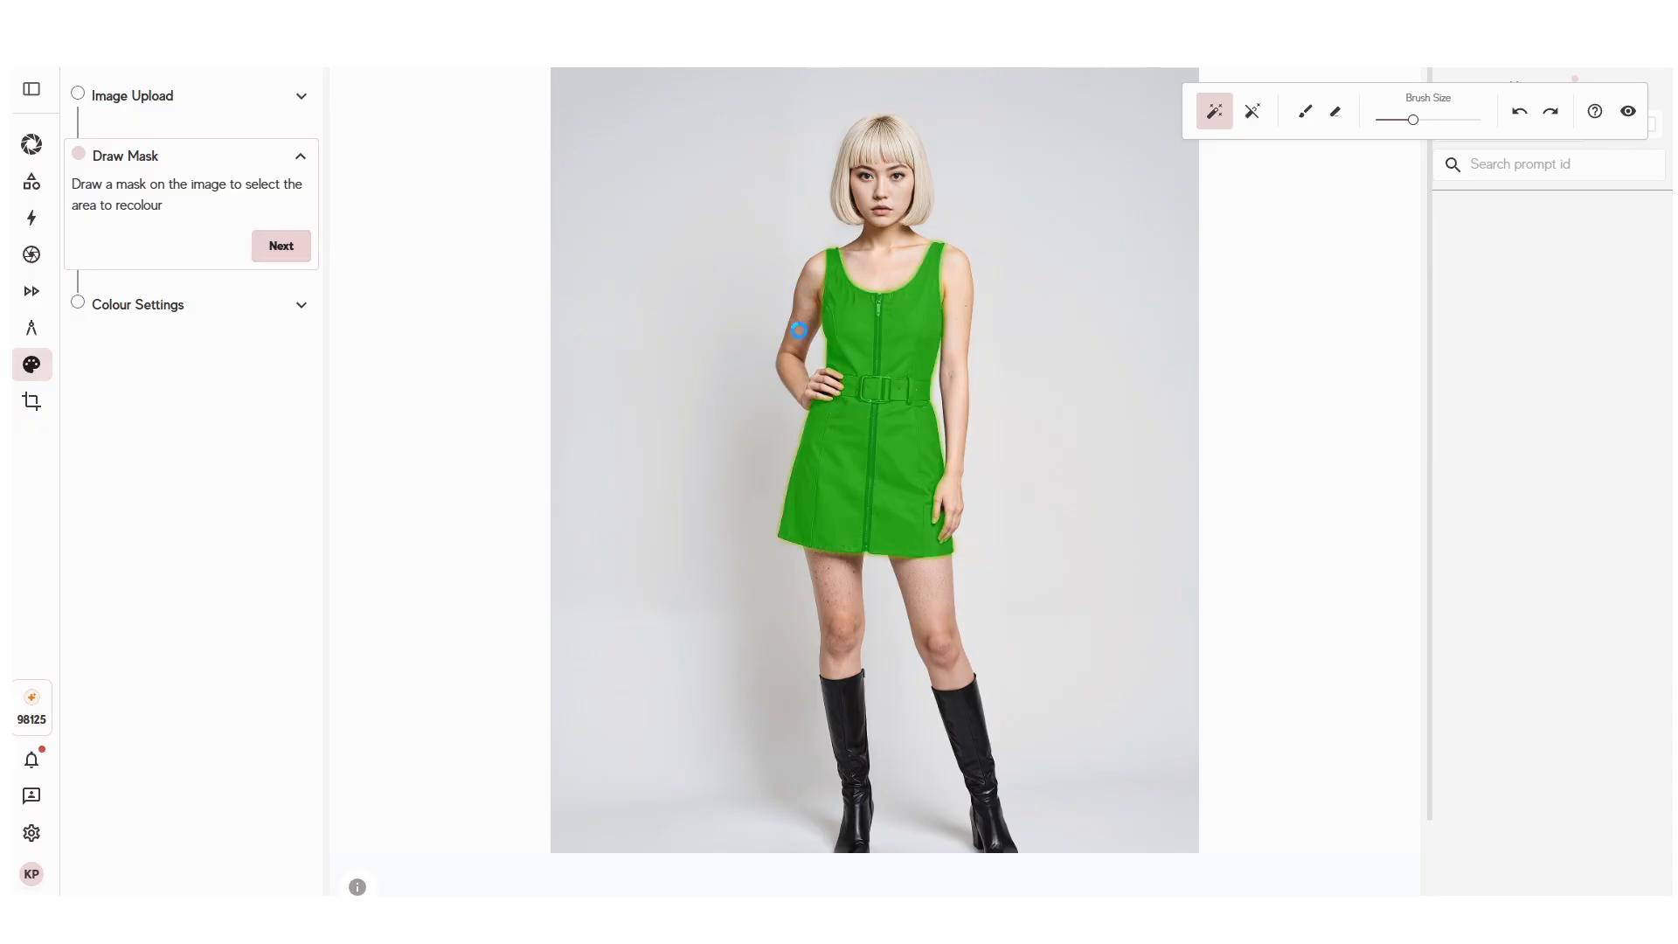
click(271, 251)
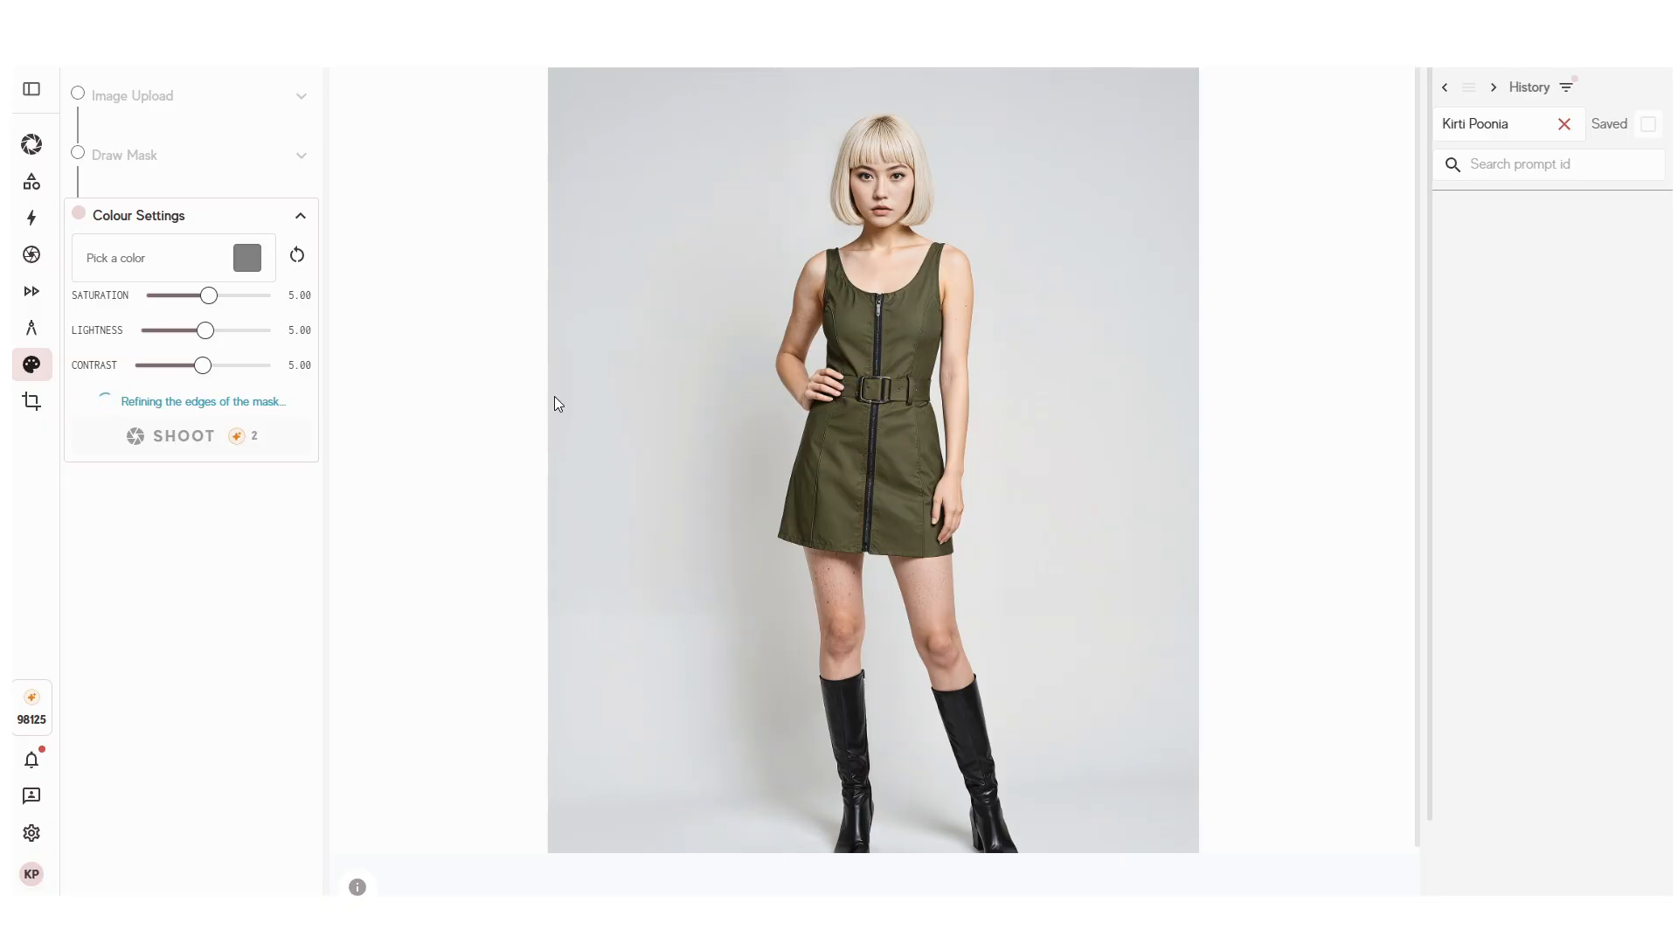
Step: Try a crimson colour on the dress with saturation 6.55, lightness 3.40 and contrast 4.80
click(246, 266)
click(383, 323)
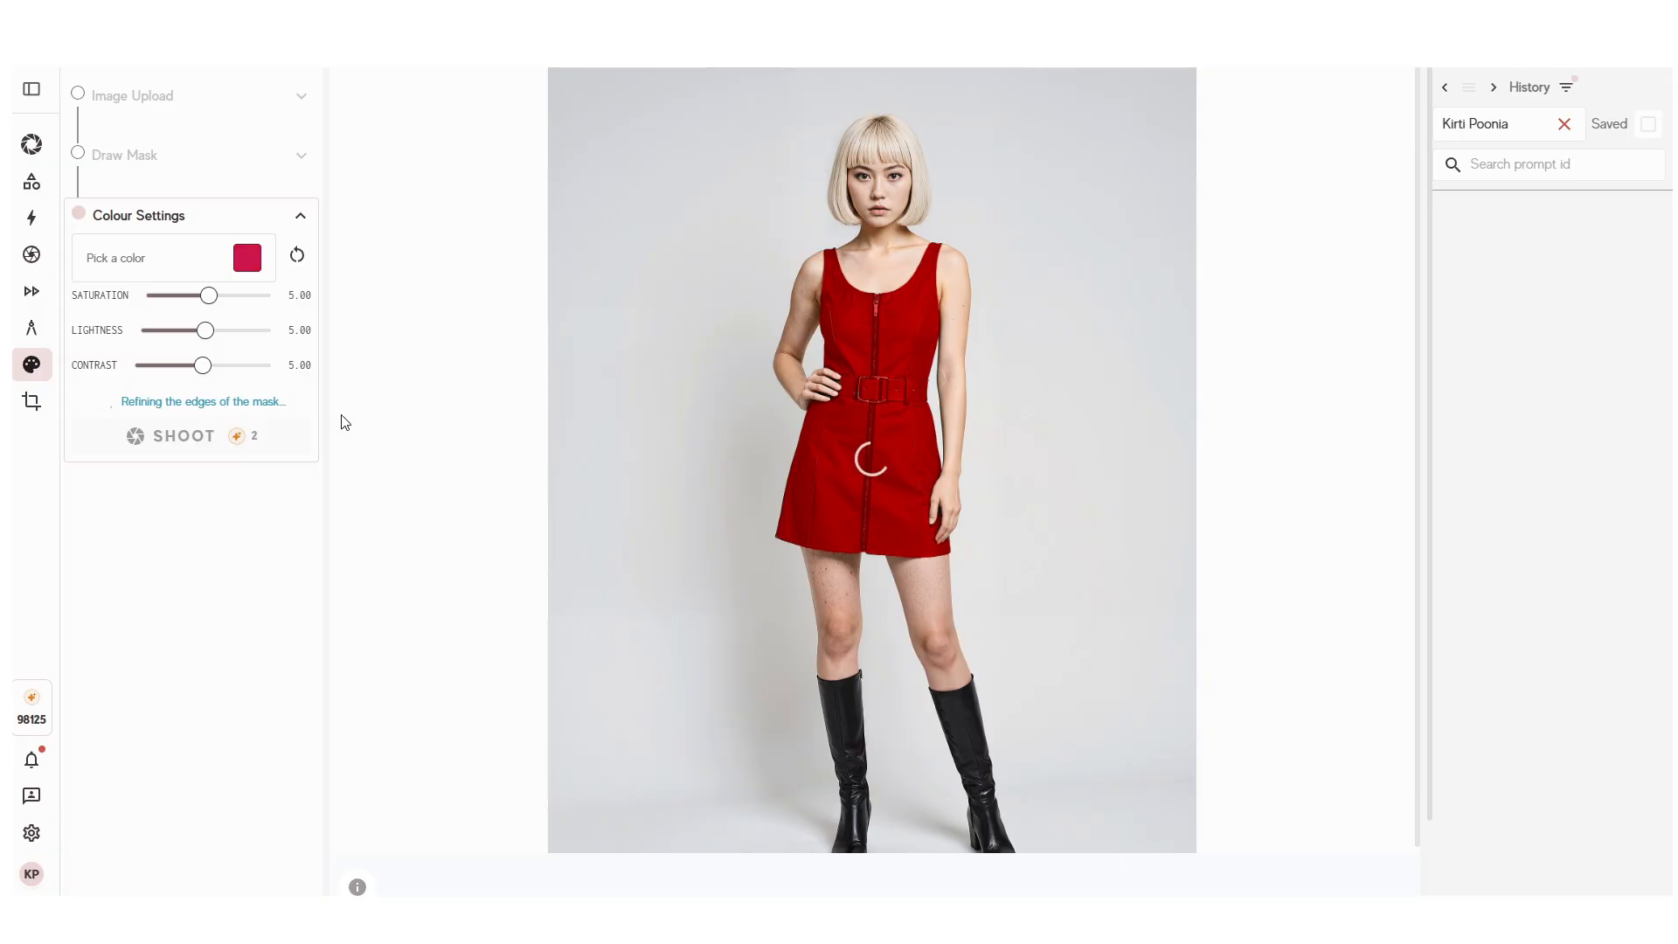
drag(201, 303, 228, 340)
click(197, 299)
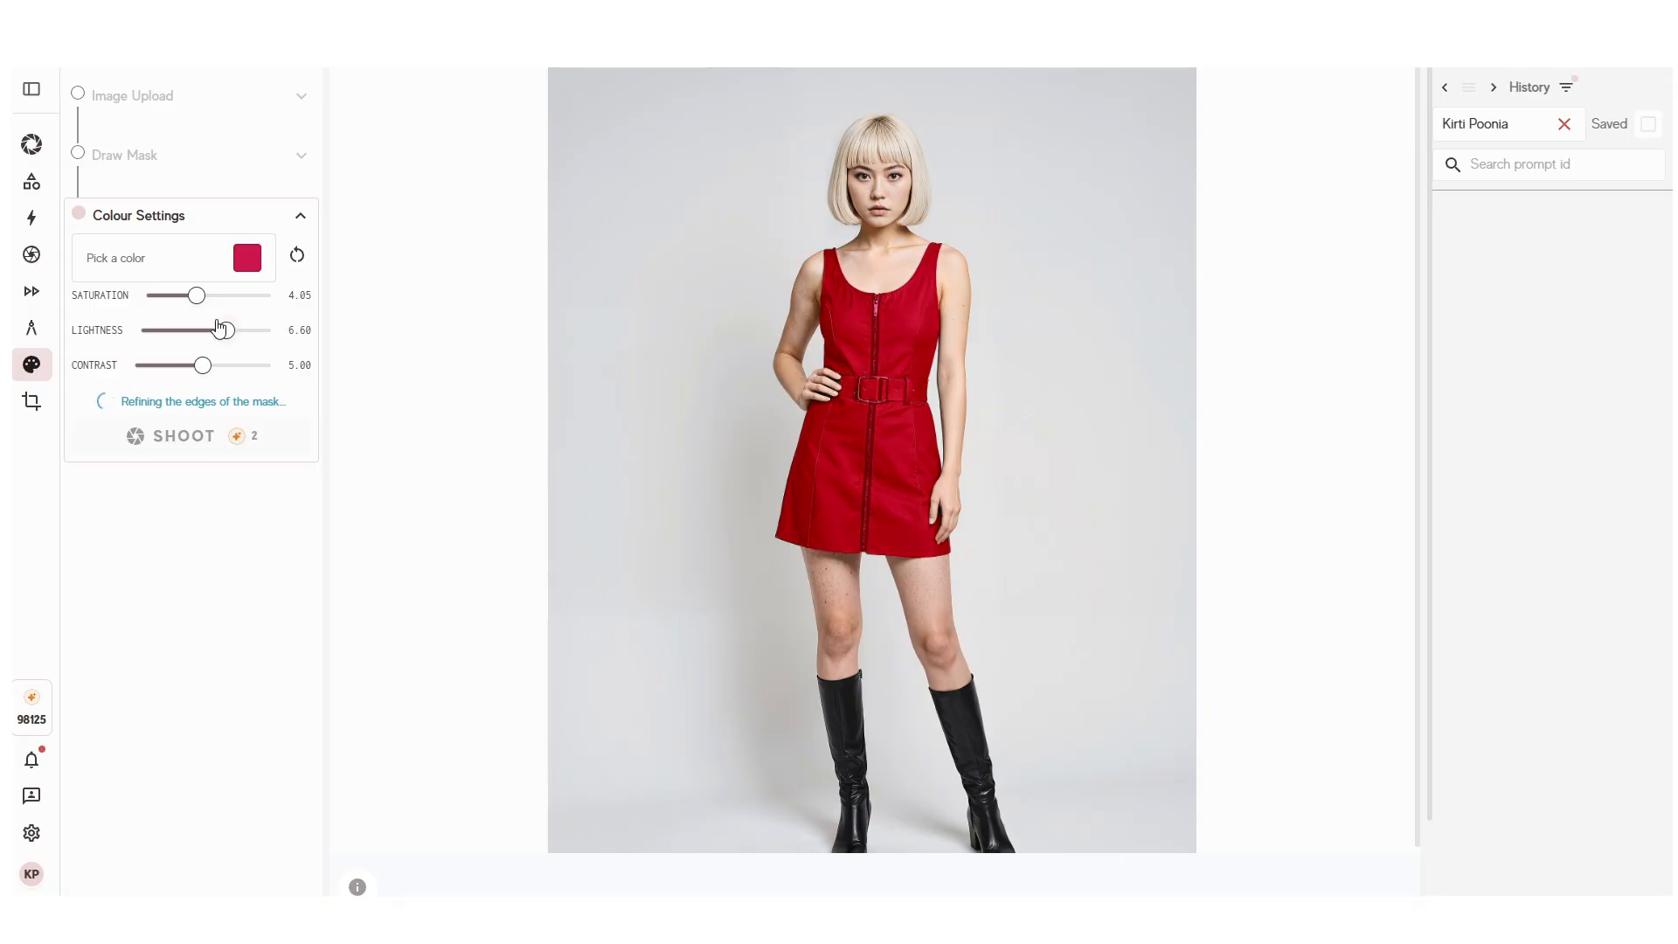
mouse_move(226, 330)
mouse_down()
mouse_move(246, 330)
mouse_move(206, 370)
mouse_move(236, 378)
mouse_move(202, 376)
mouse_move(240, 331)
mouse_move(184, 337)
mouse_move(231, 303)
mouse_up()
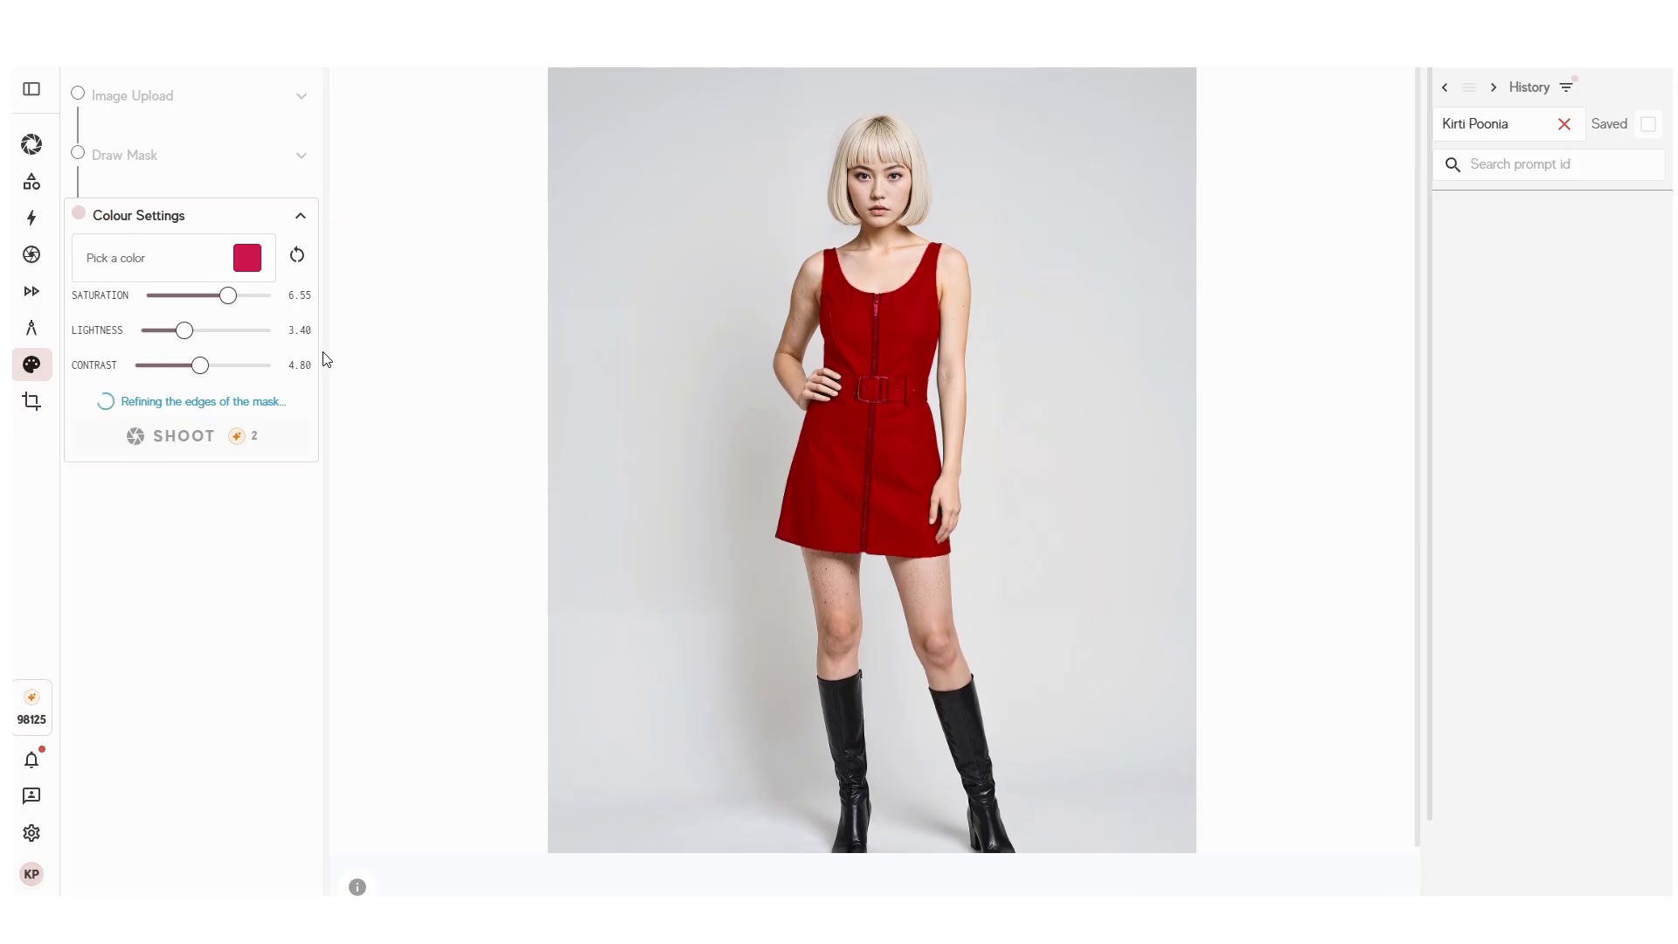
Step: Reset all colour settings to their default values and restart the Recolor tool
click(297, 255)
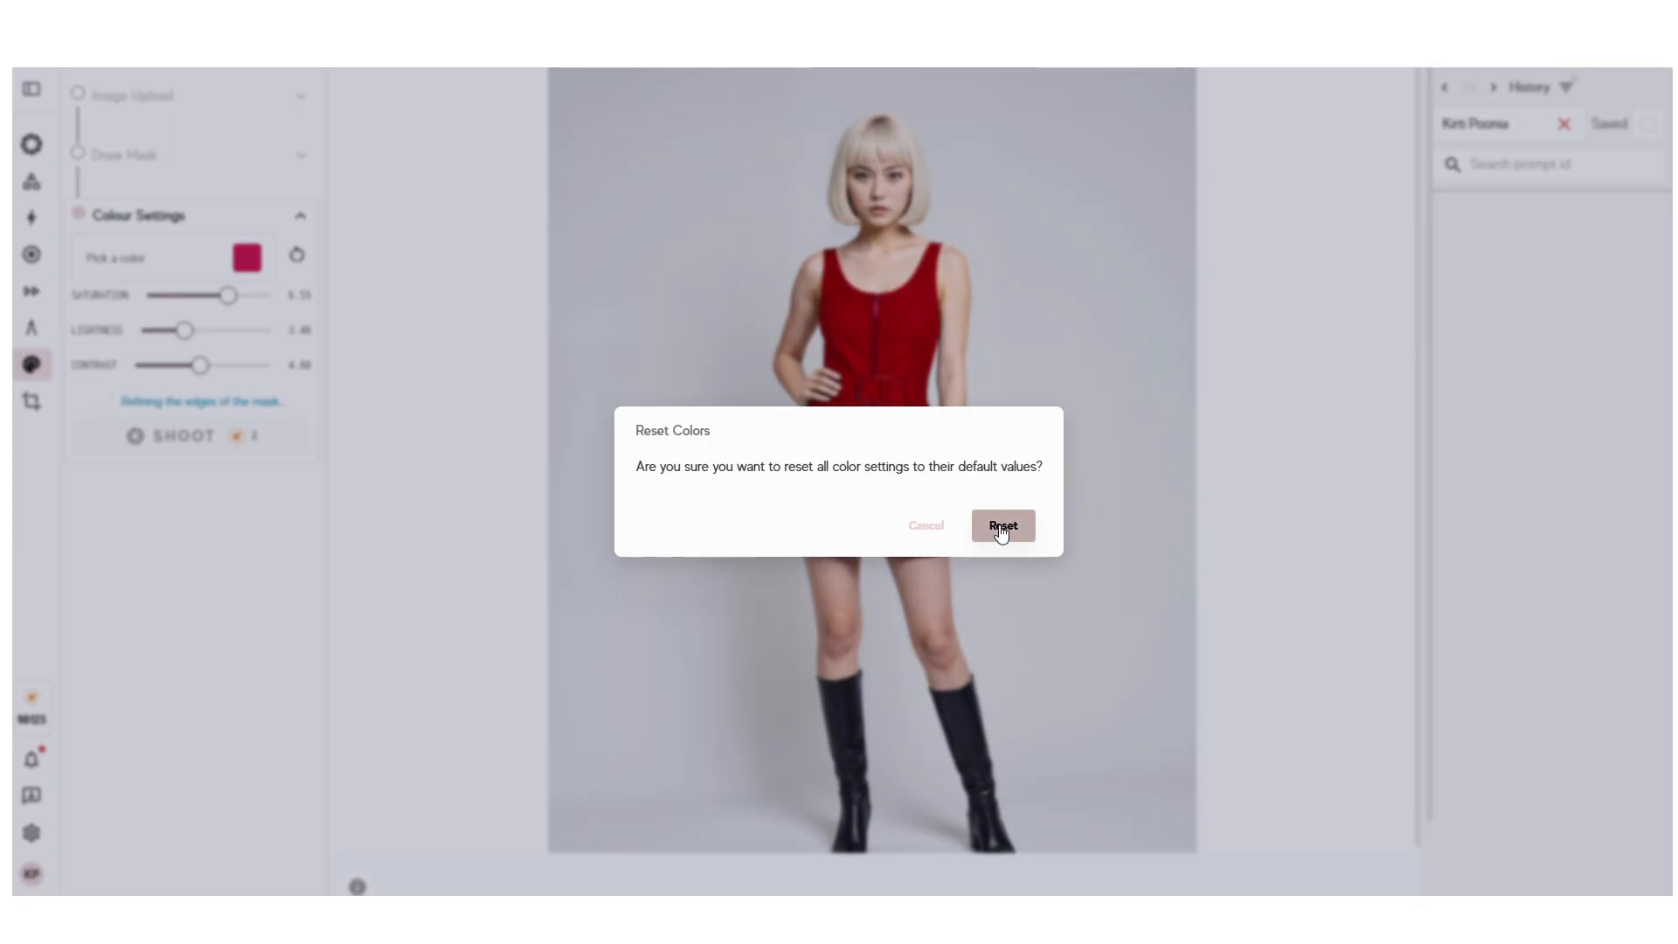
click(1003, 526)
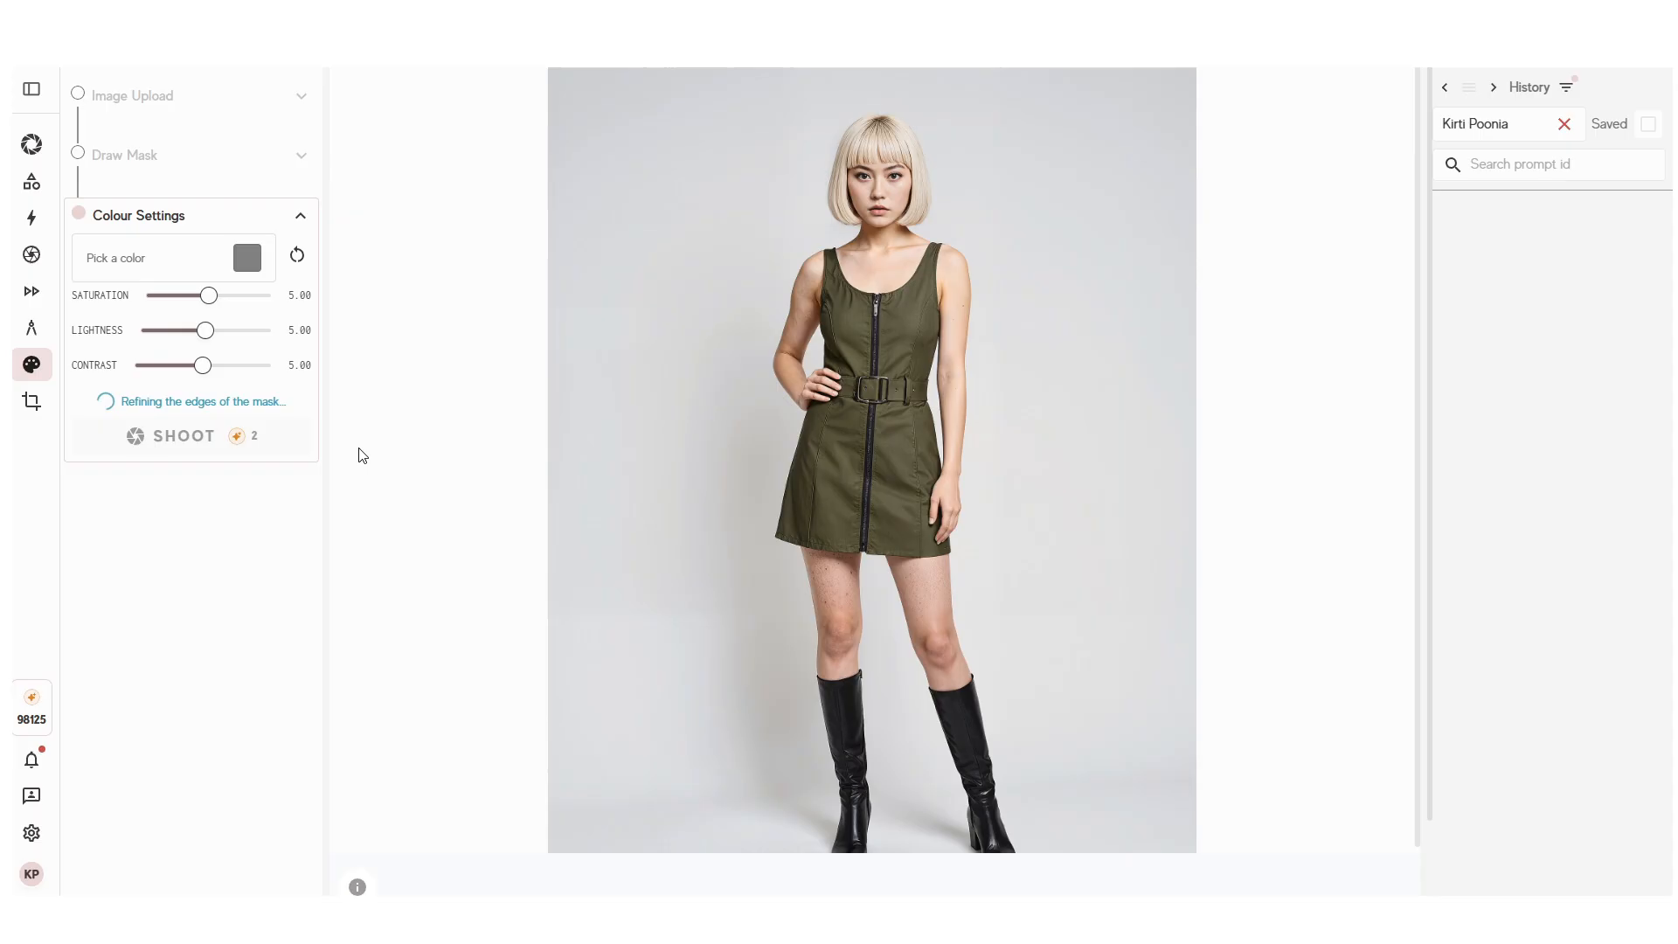
mouse_move(33, 525)
mouse_move(41, 154)
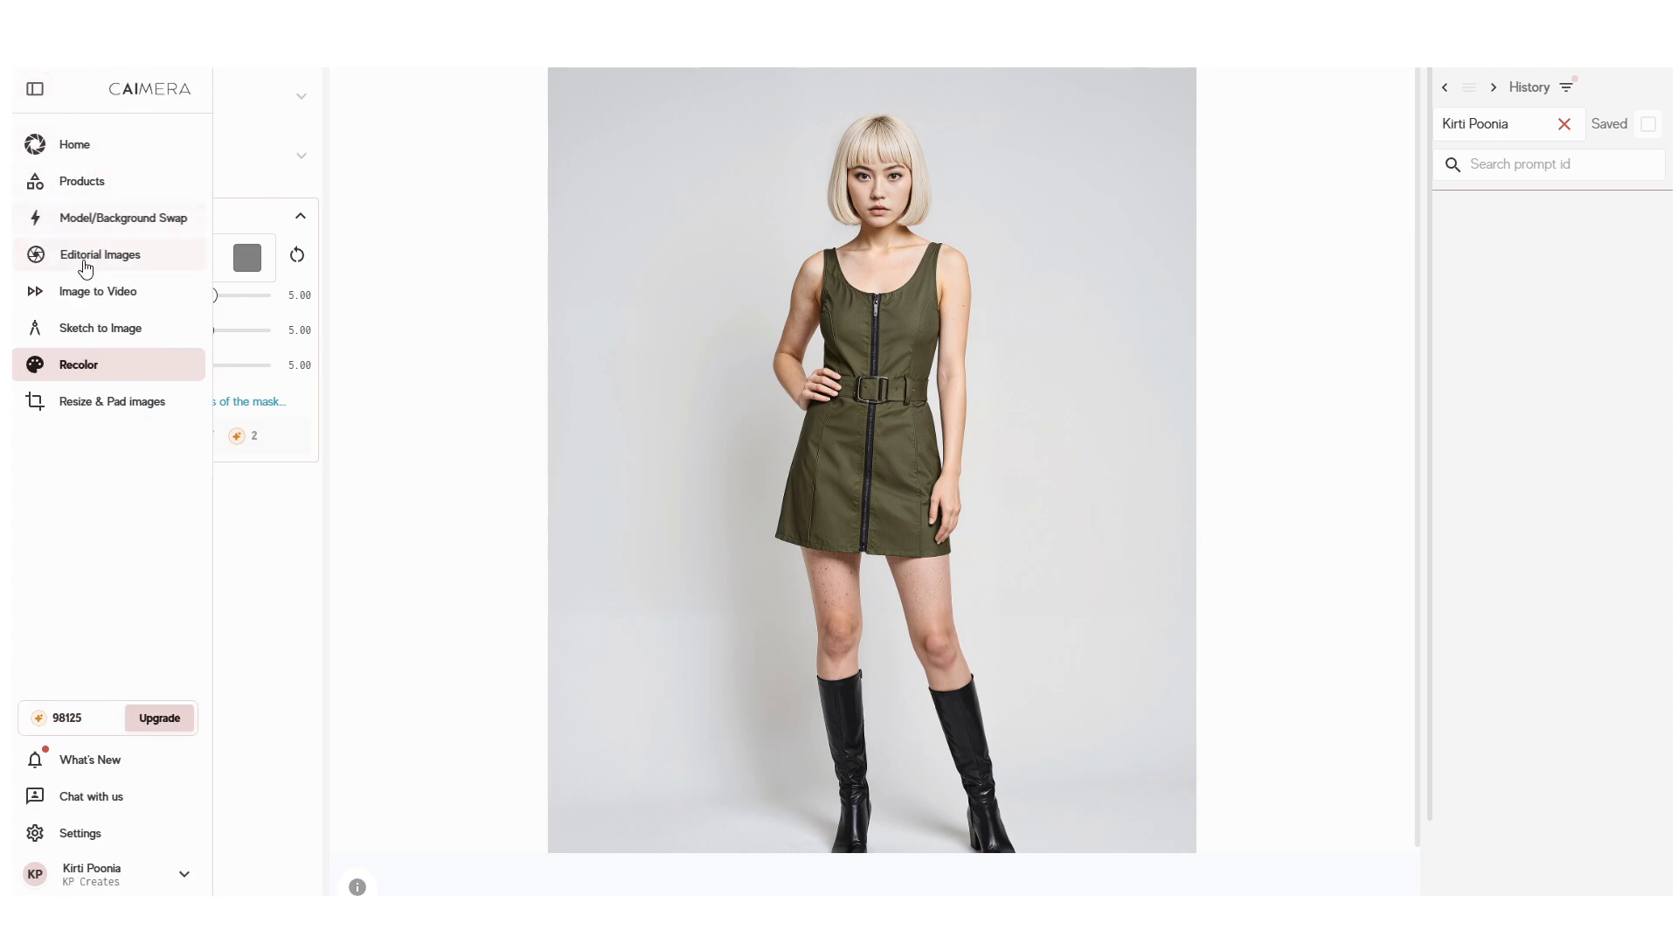
click(102, 373)
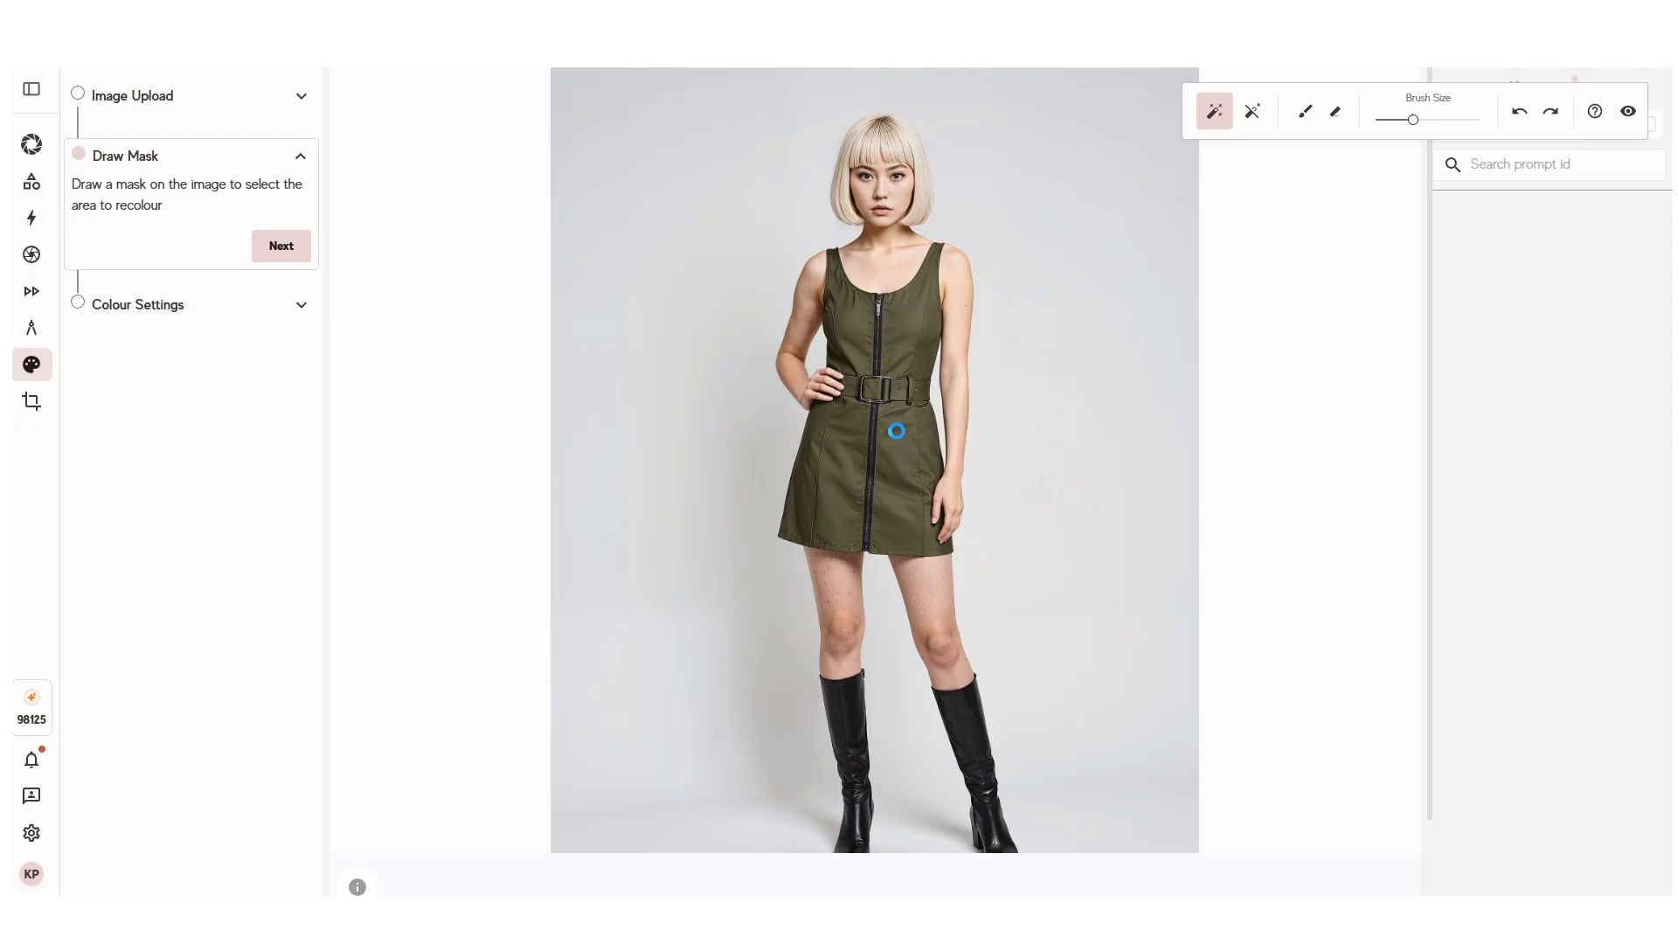
Step: Mask the whole olive dress and erase the front zip from the mask with a smaller eraser brush
click(893, 337)
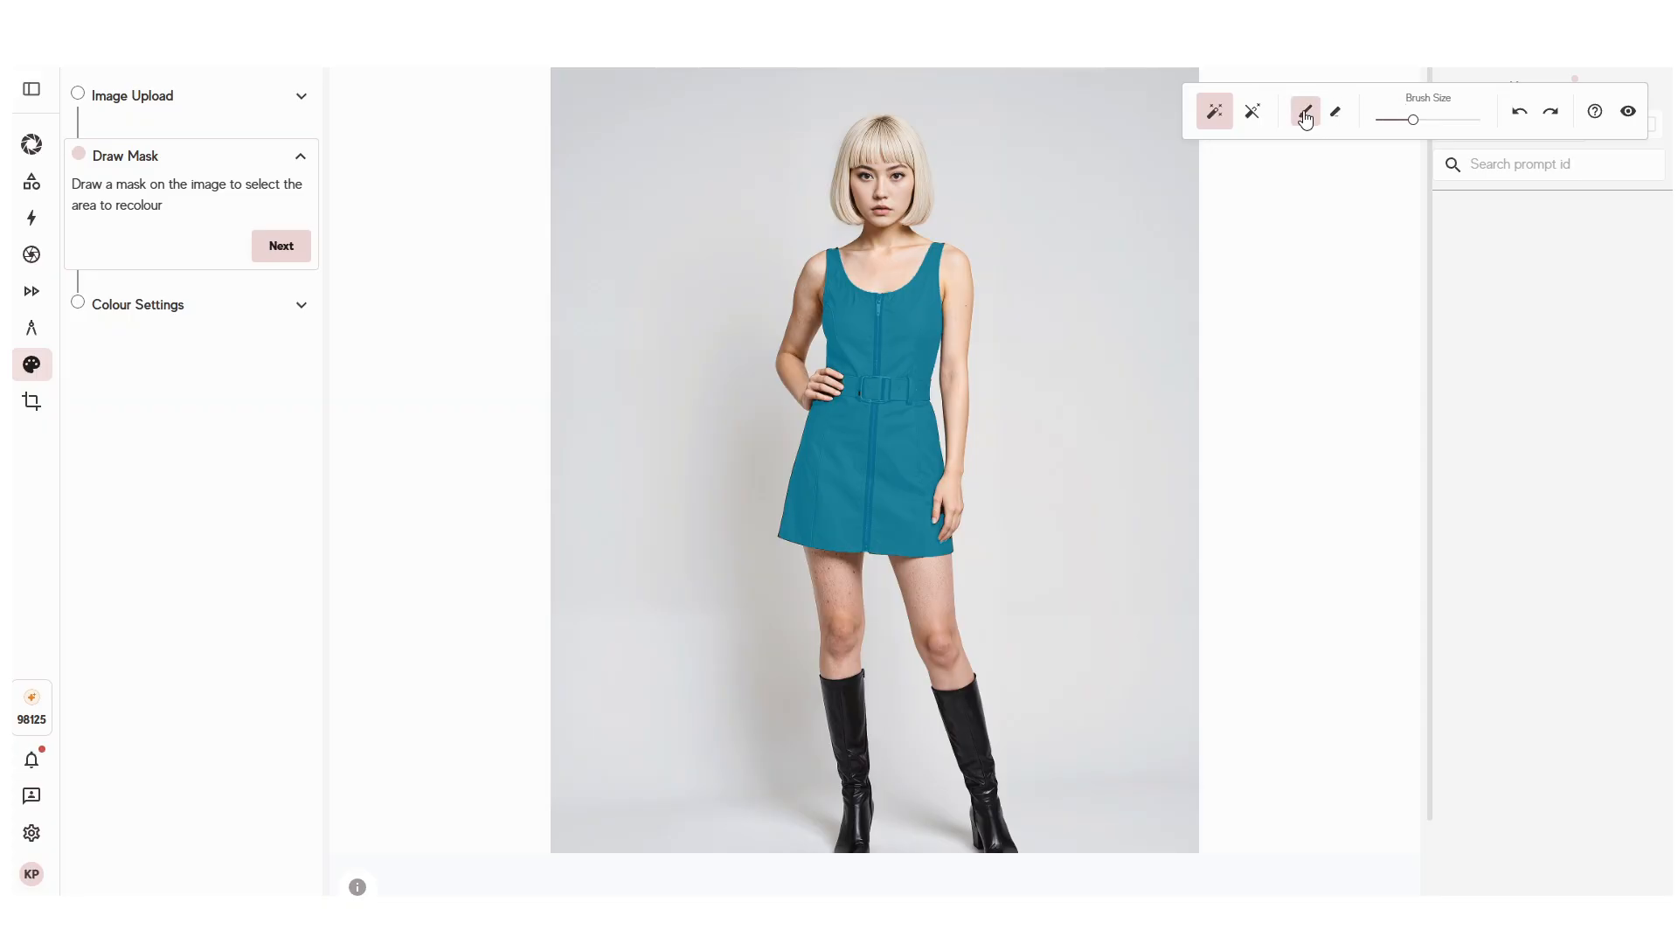
drag(1341, 91, 1194, 127)
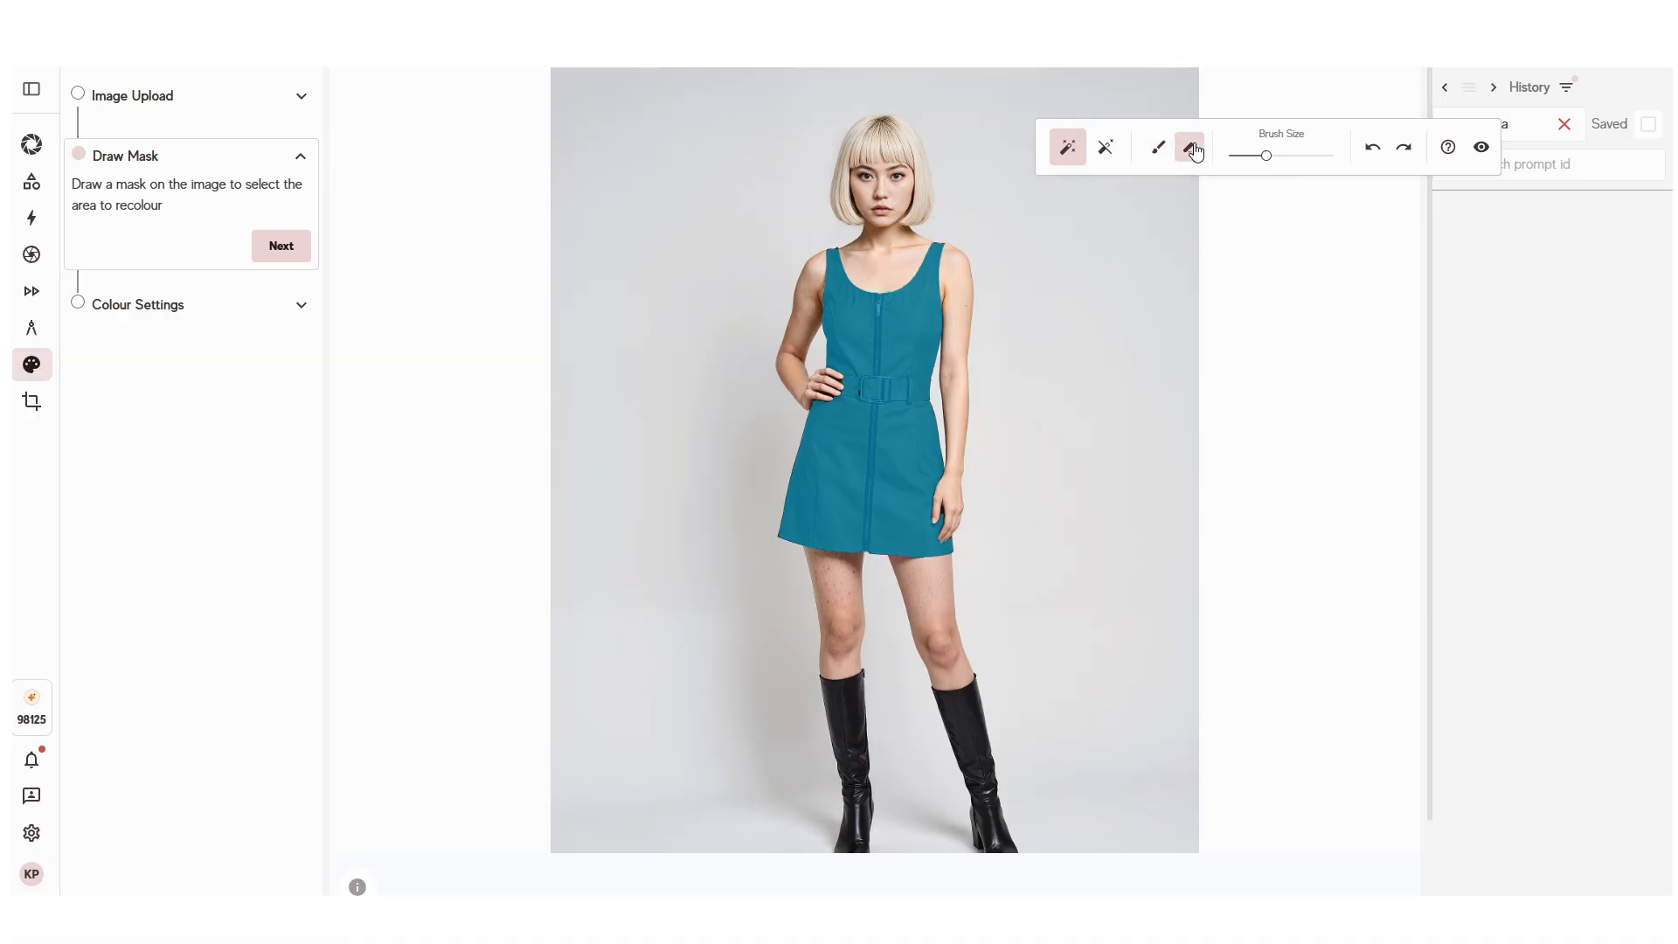
click(1190, 149)
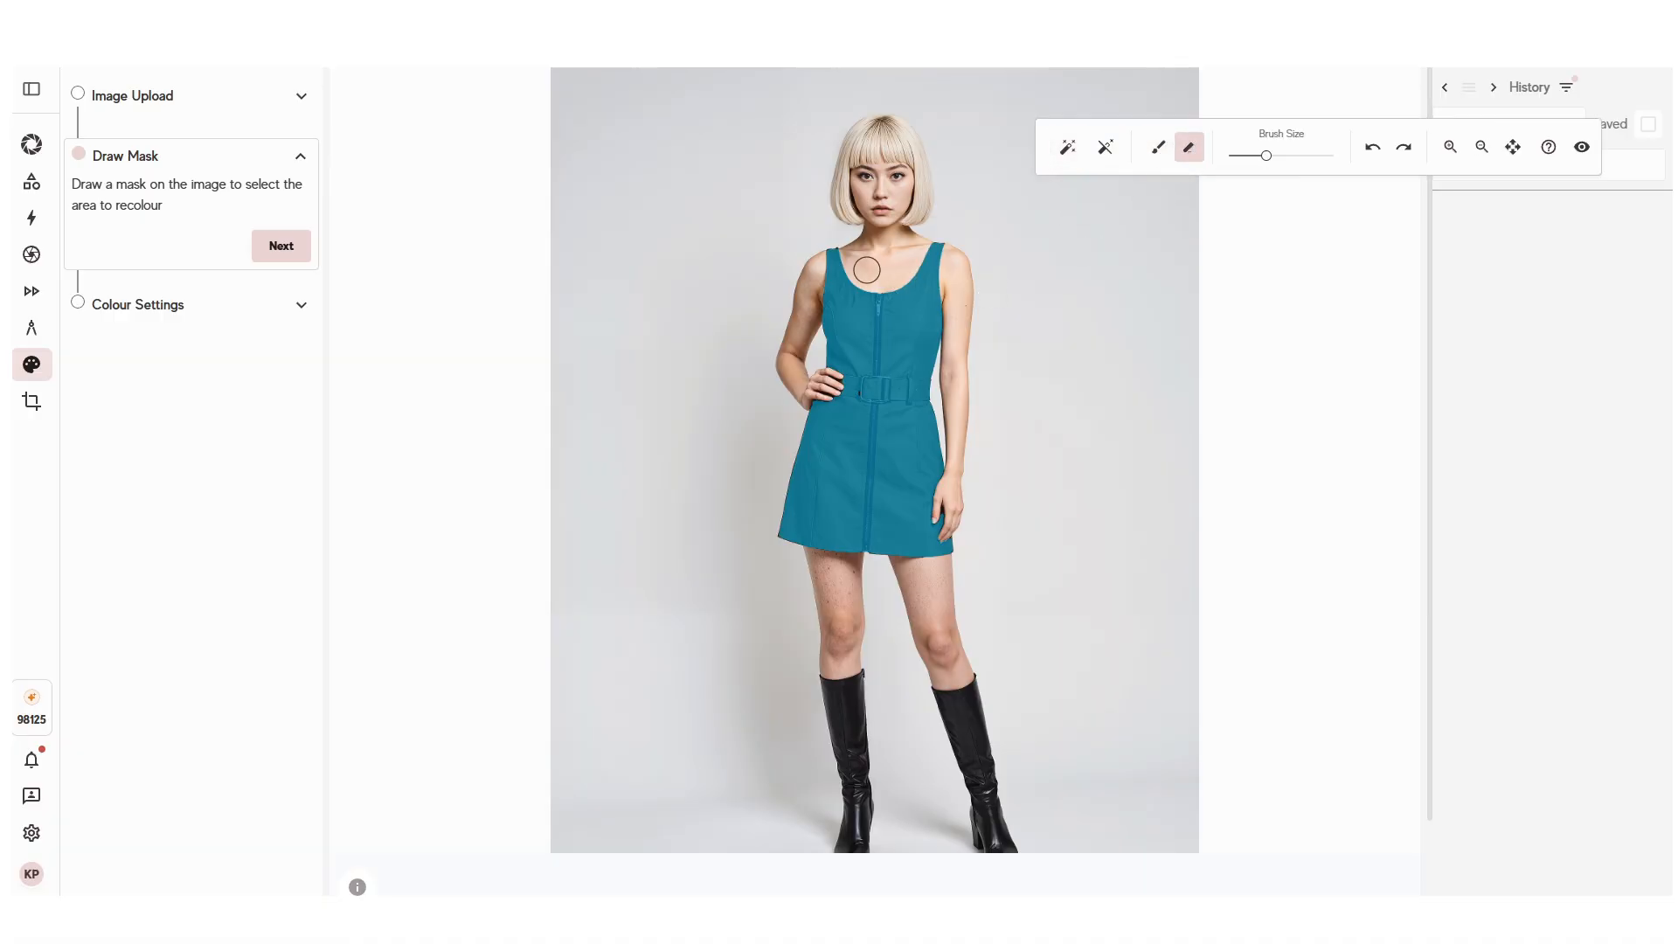
drag(1265, 156, 1238, 165)
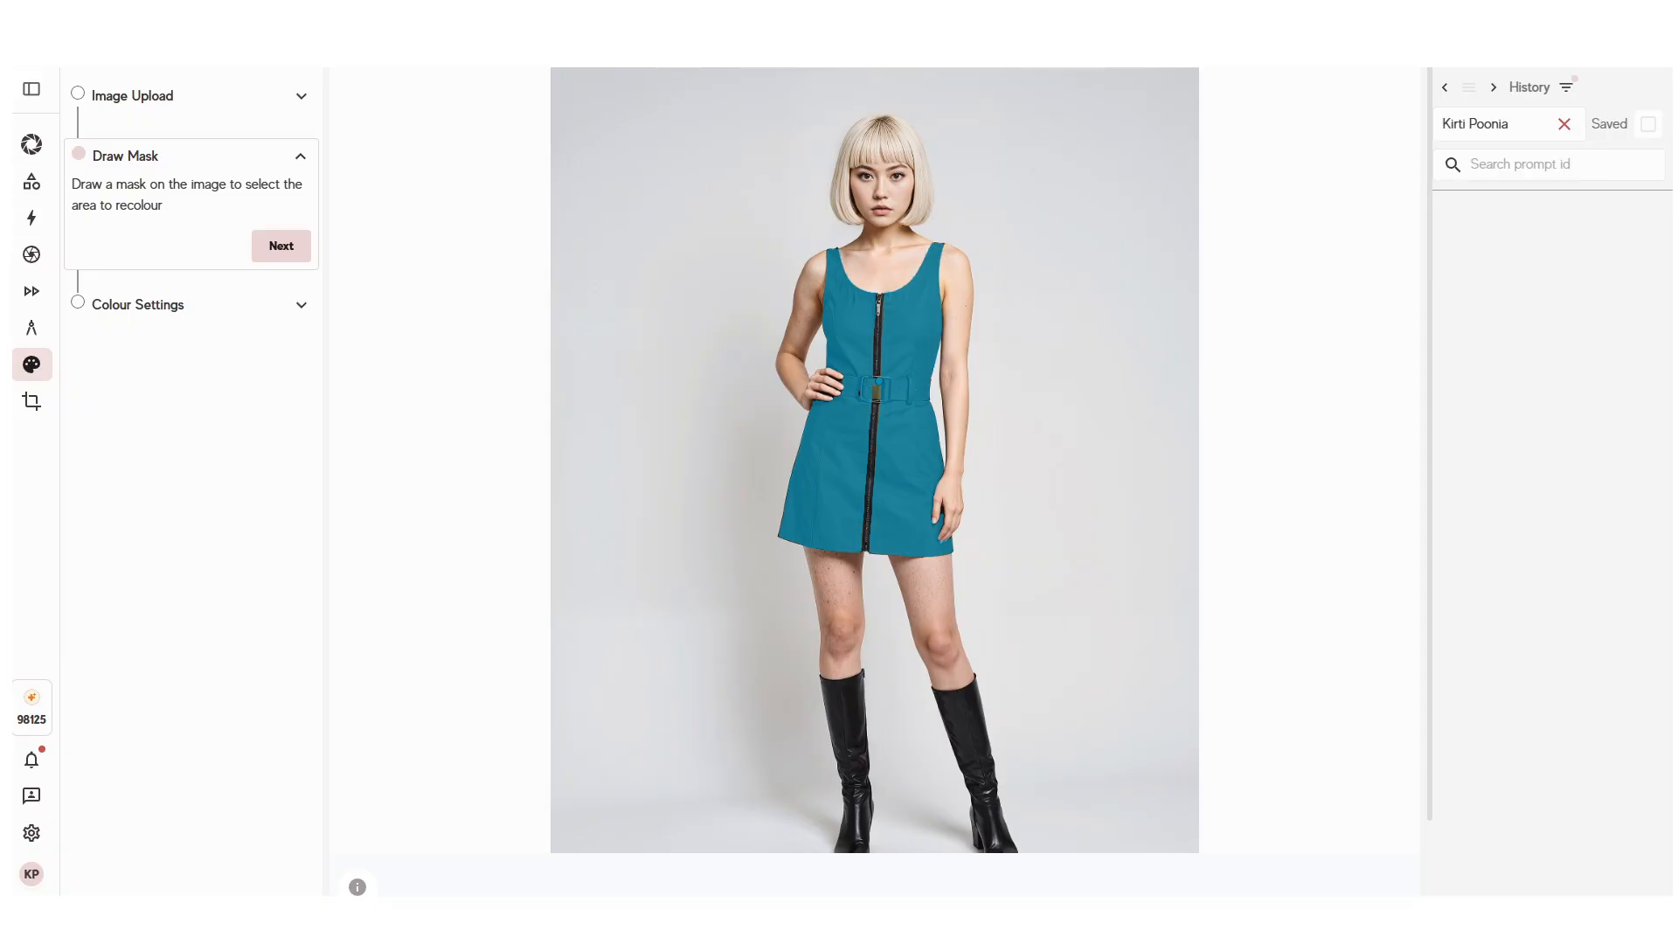
Step: Erase the belt and its buckle from the dress mask and proceed to the colour settings
click(1189, 147)
mouse_move(886, 383)
mouse_down()
mouse_move(924, 385)
mouse_move(872, 393)
mouse_up()
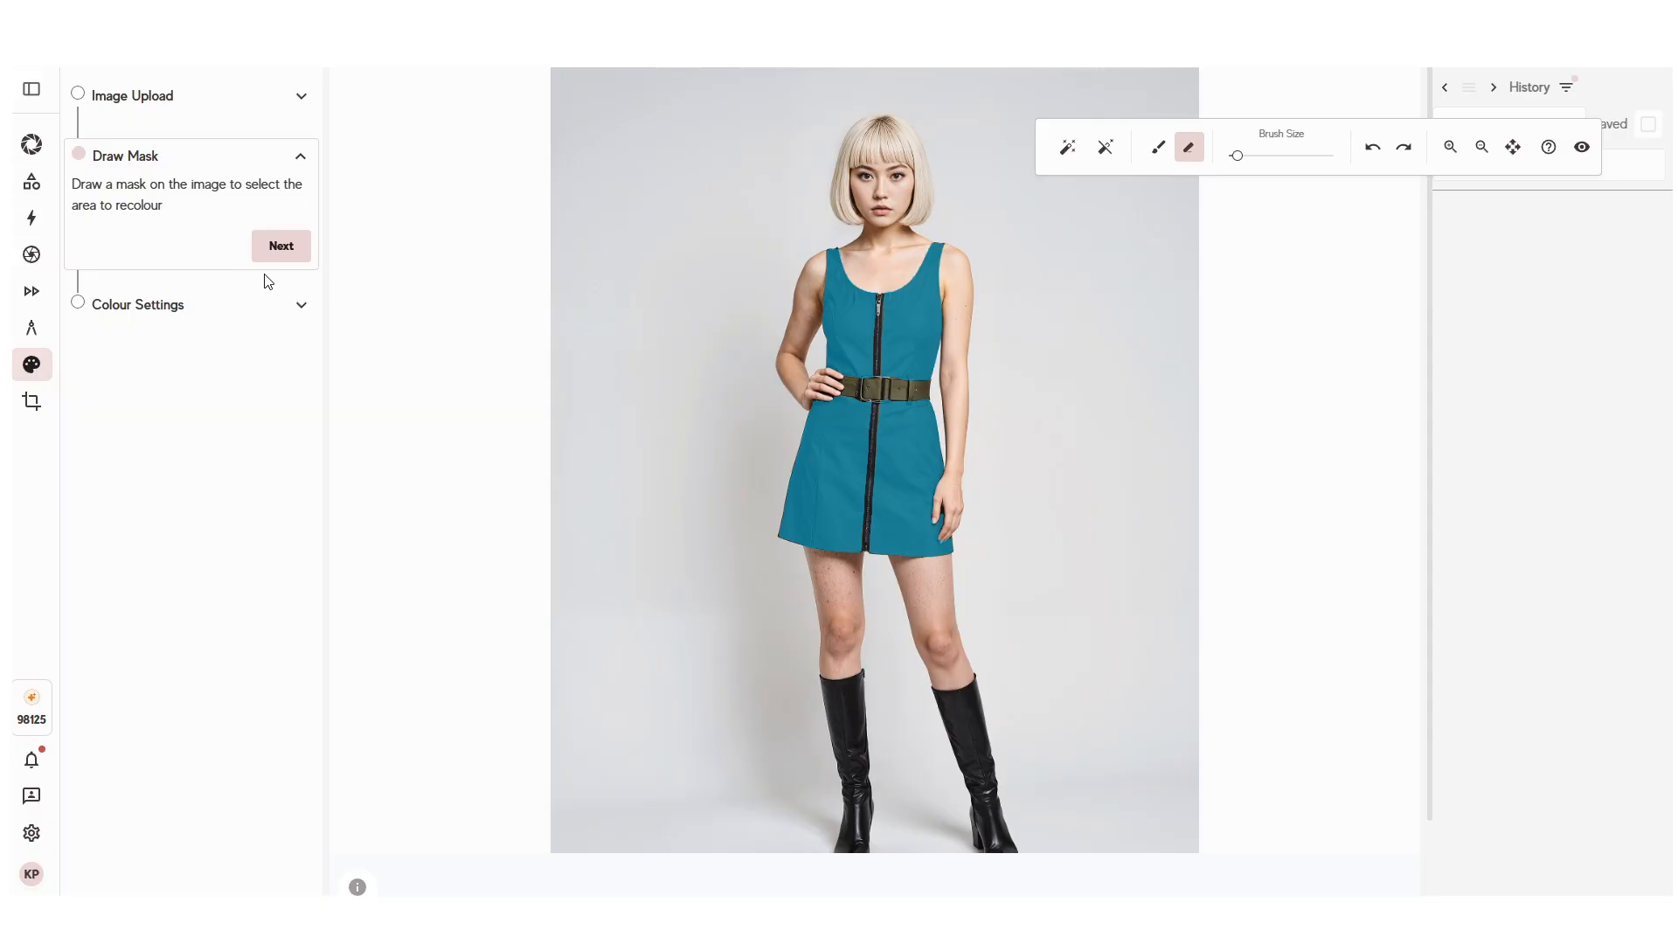
click(281, 247)
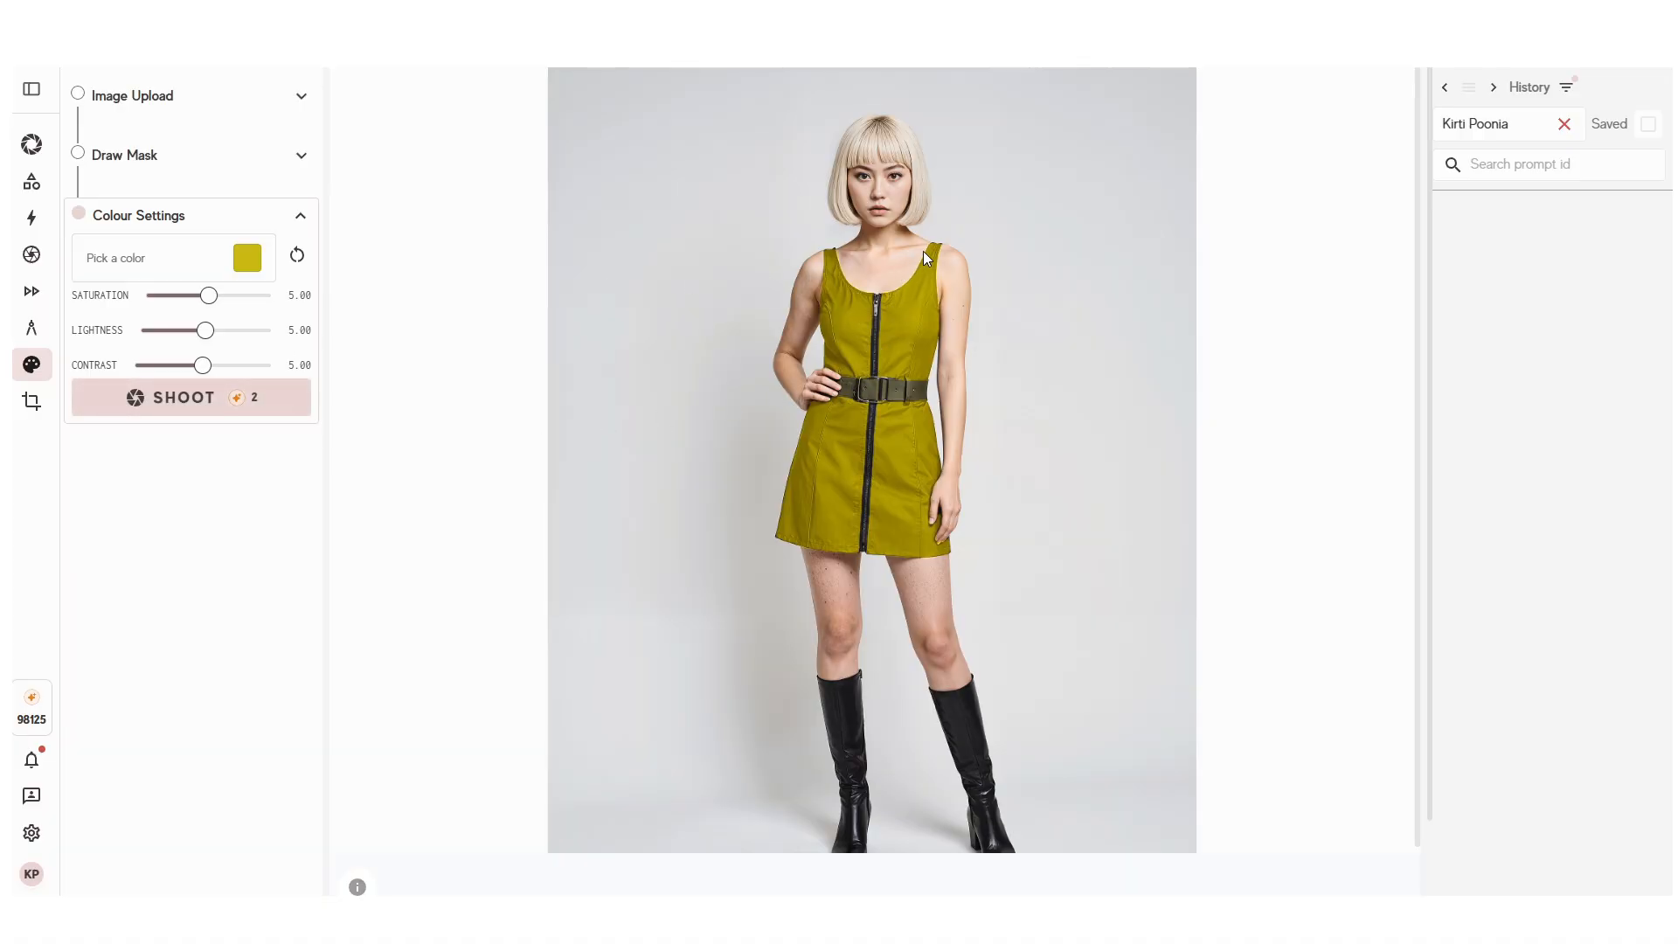
Step: Set the dress colour to burnt orange and generate the recolored image
click(214, 404)
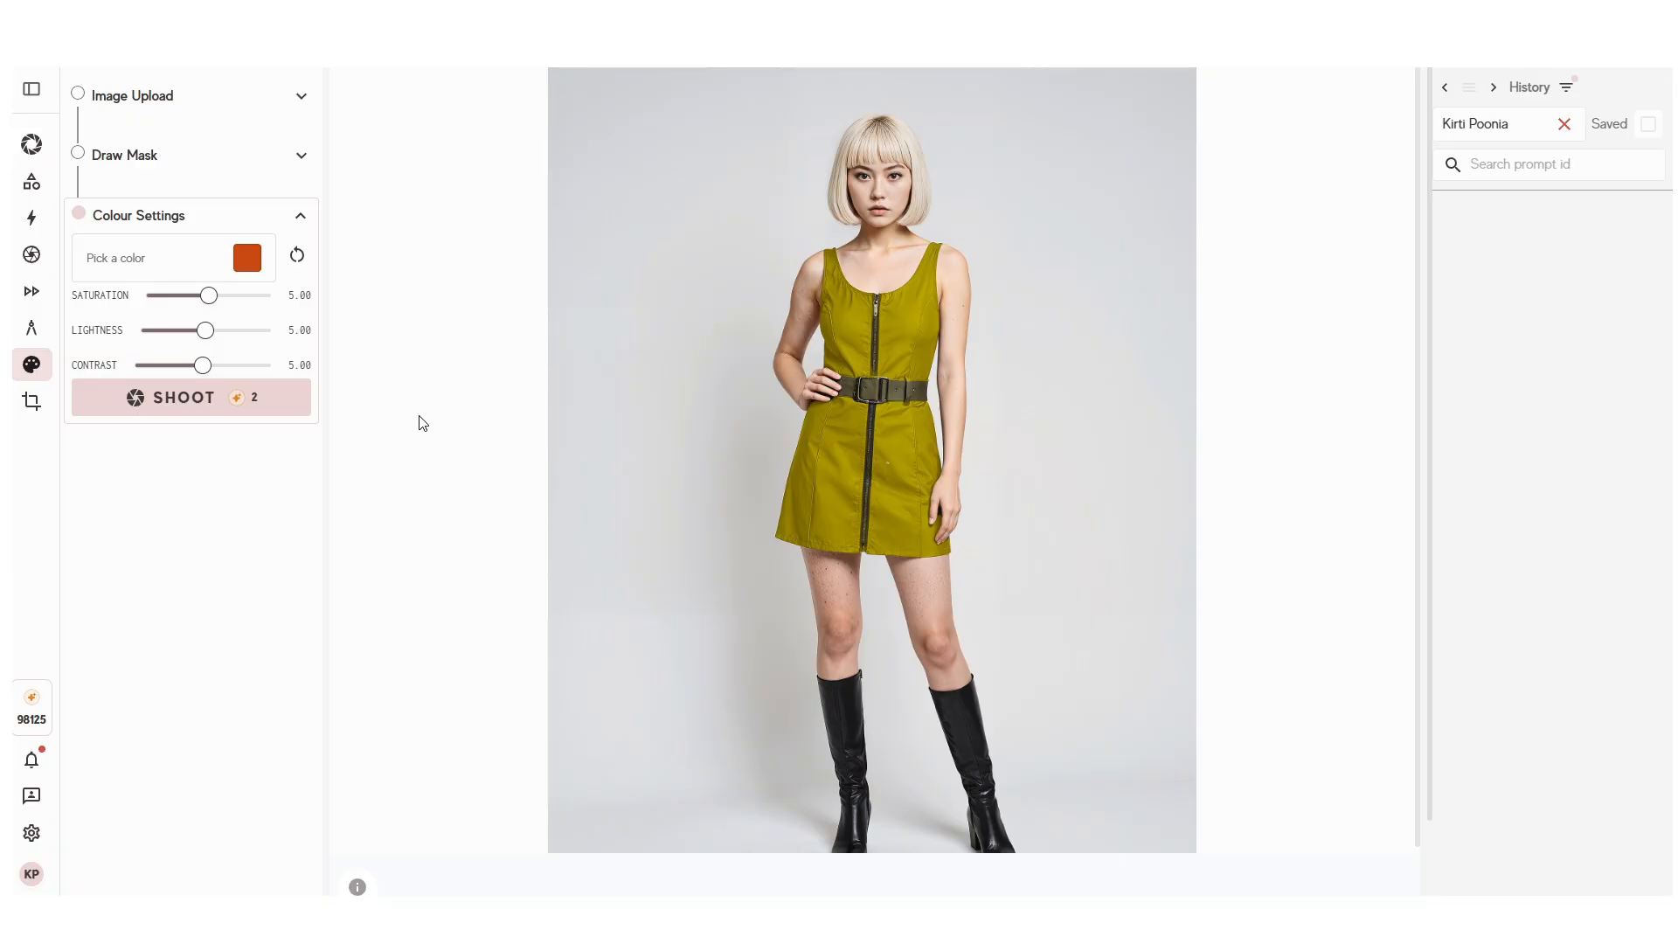
click(162, 409)
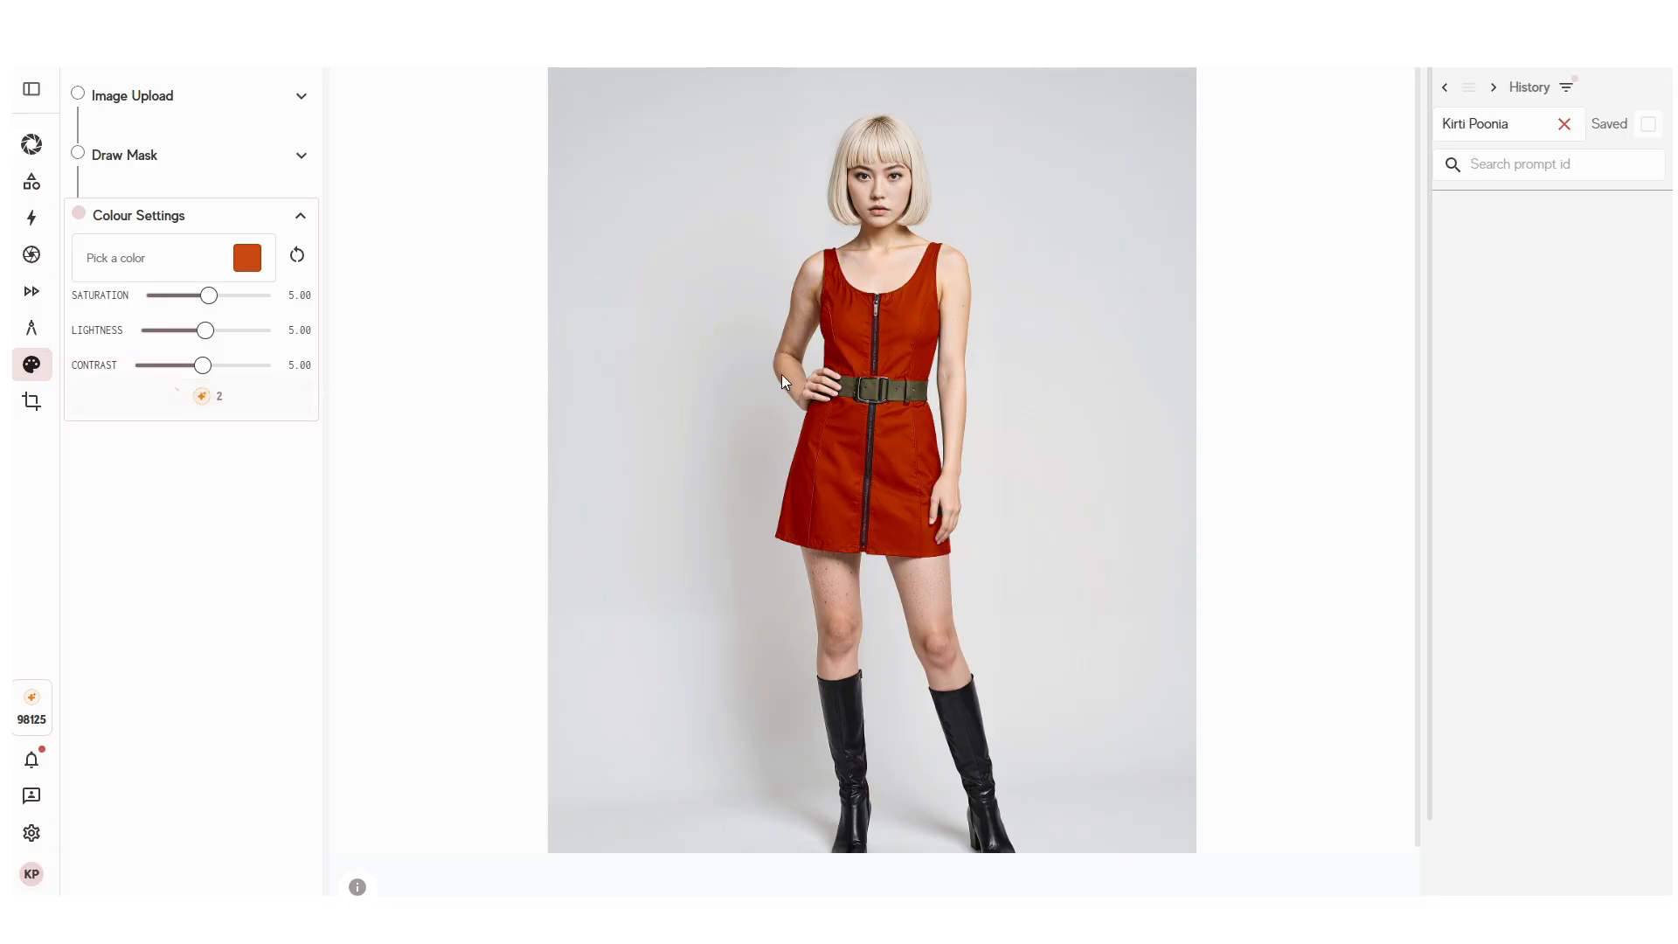